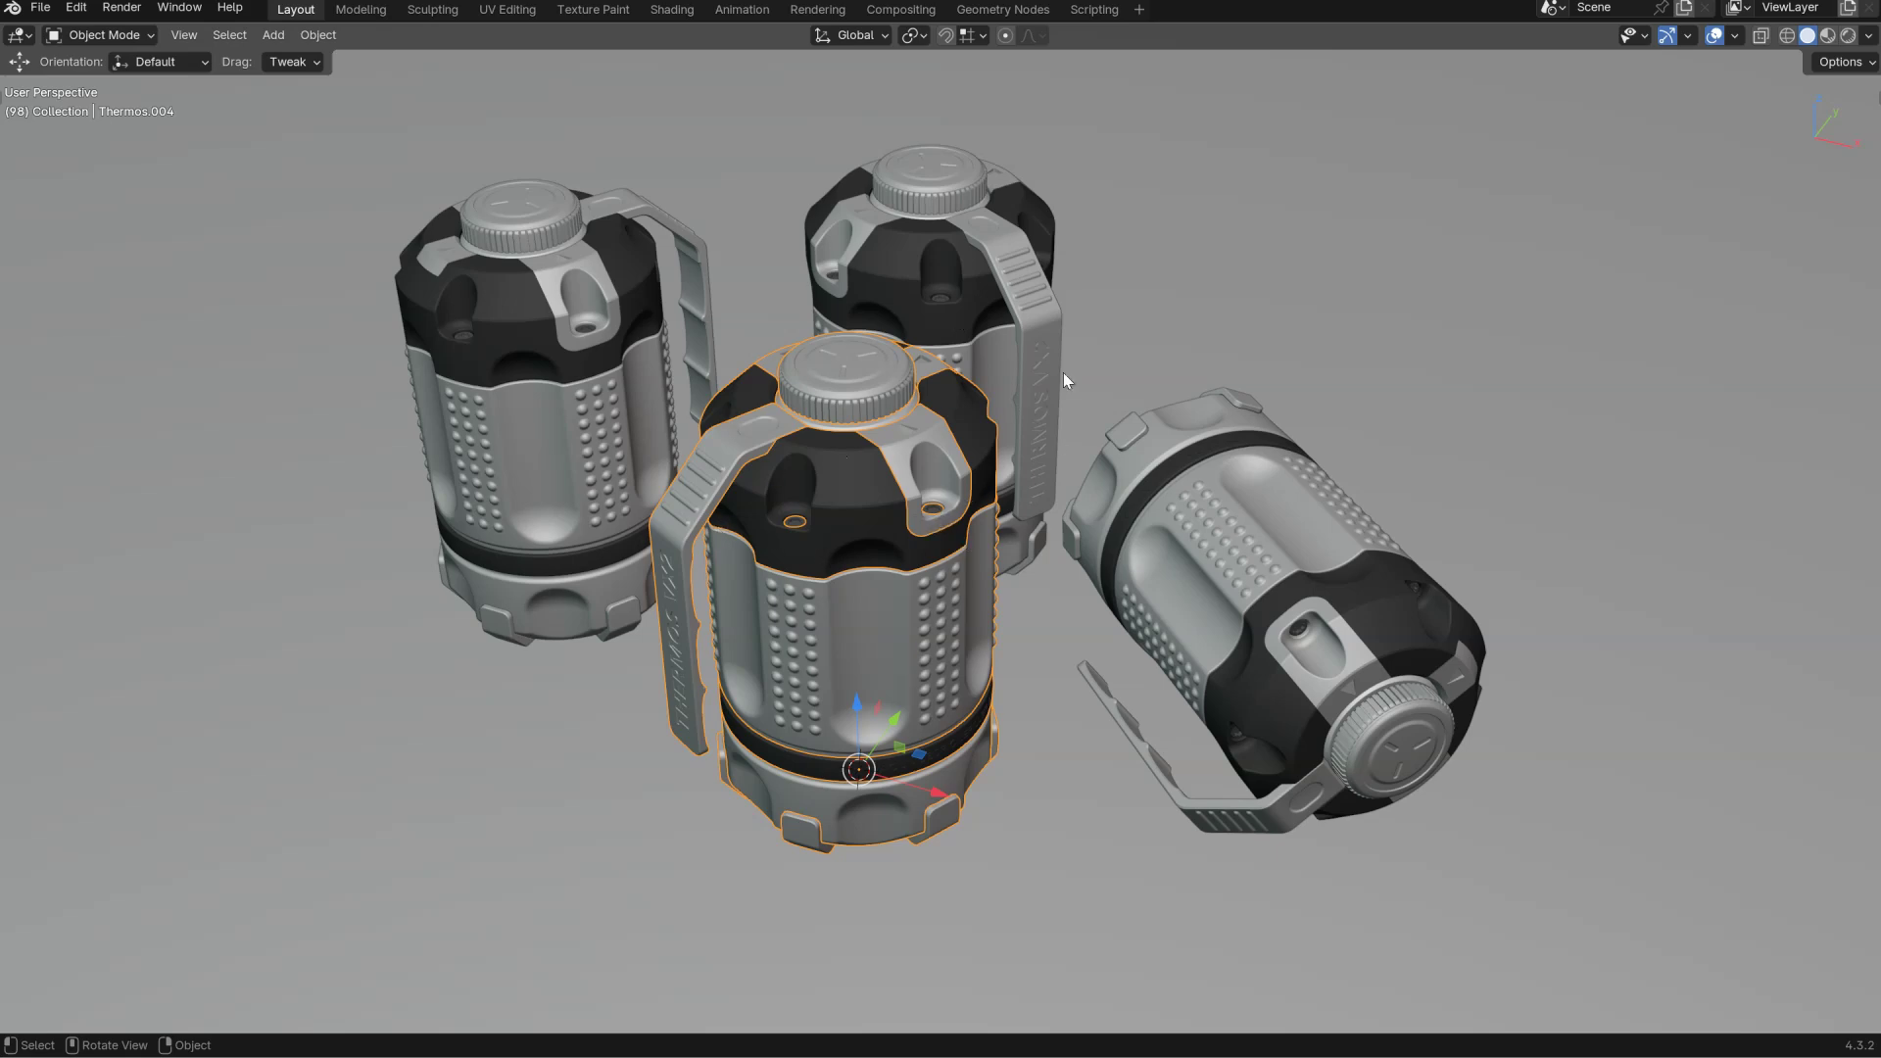
Show the Outliner and Properties editors beside the 3D viewport and close them again.
{"action": "left_click", "coordinate": [849, 513]}
{"action": "key", "text": "n"}
{"action": "key", "text": "n"}
{"action": "key", "text": "shift+n"}
{"action": "key", "text": "shift+n"}
{"action": "key", "text": "shift+n"}
{"action": "key", "text": "alt+p"}
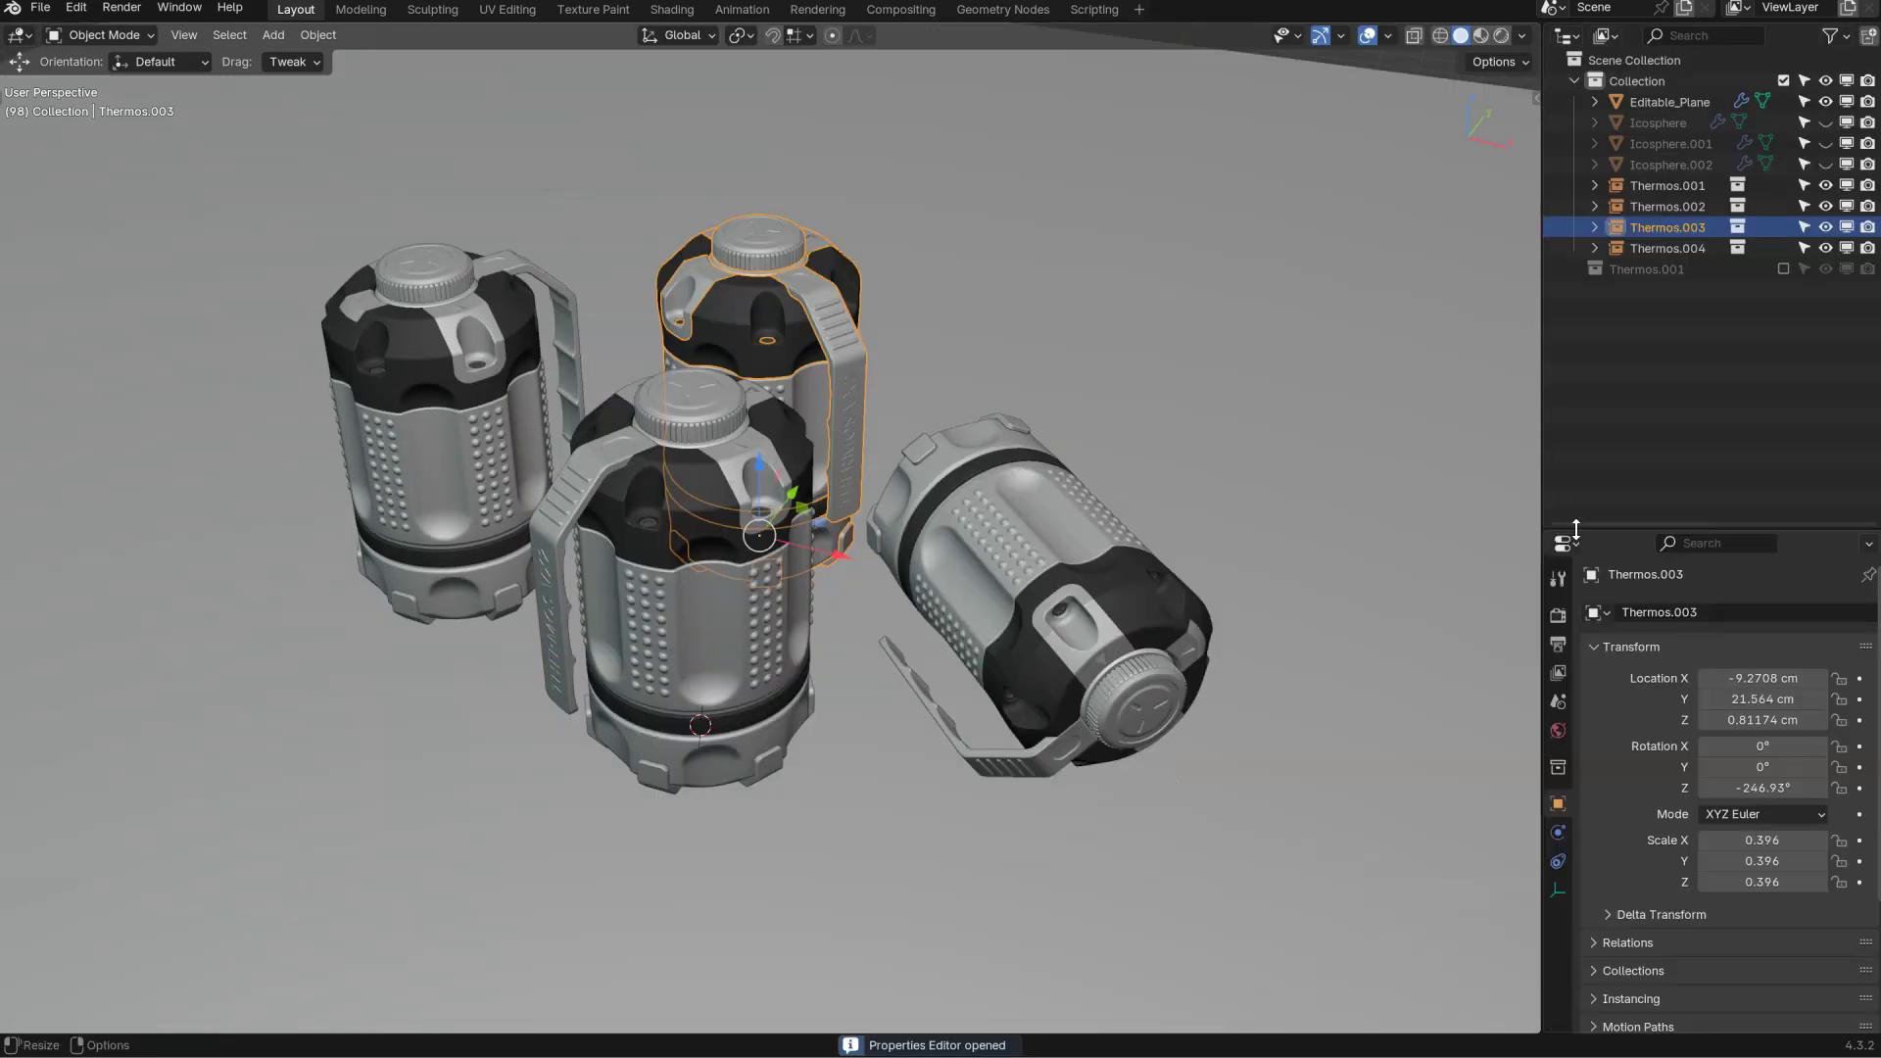
{"action": "key", "text": "alt+p"}
{"action": "key", "text": "alt+o"}
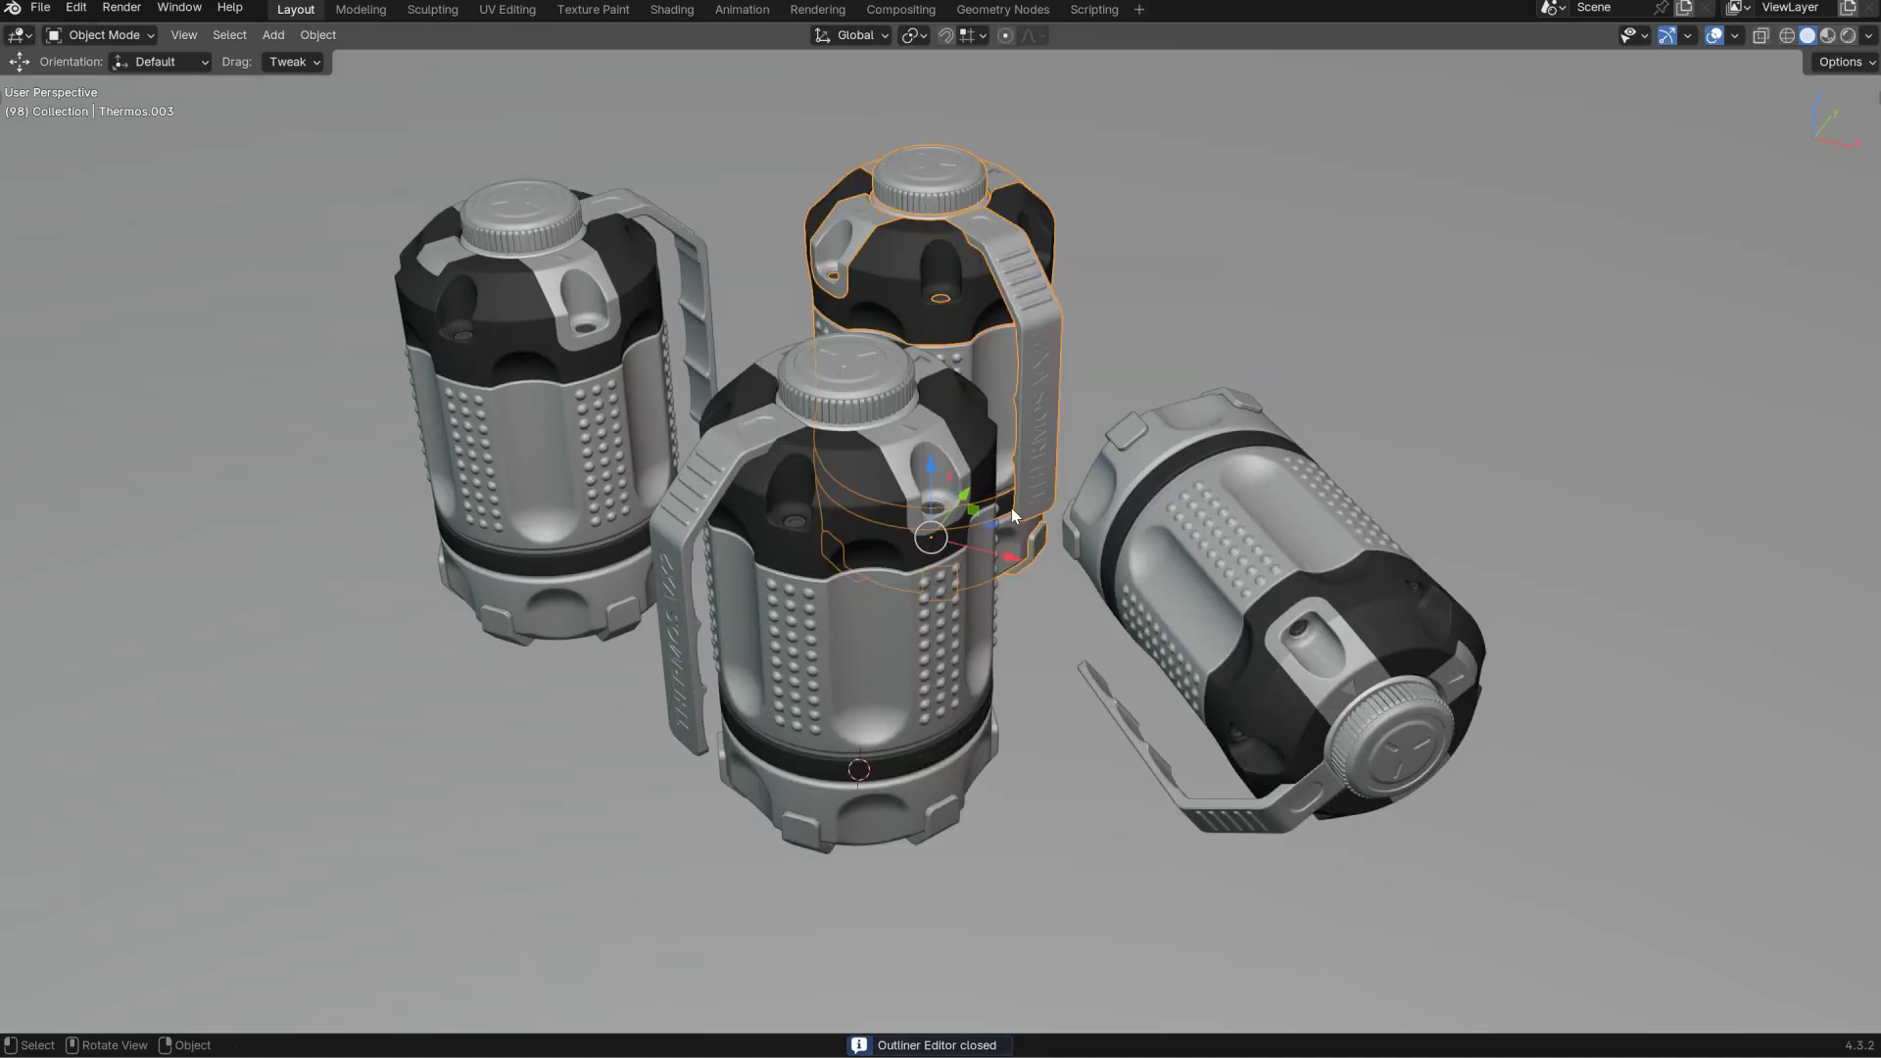
Open and close the UV editor and the Preferences window in turn.
{"action": "key", "text": "alt+i"}
{"action": "key", "text": "alt+i"}
{"action": "key", "text": "alt+s"}
{"action": "key", "text": "alt+s"}
{"action": "key", "text": "alt+u"}
{"action": "key", "text": "alt+u"}
{"action": "key", "text": "ctrl+comma"}
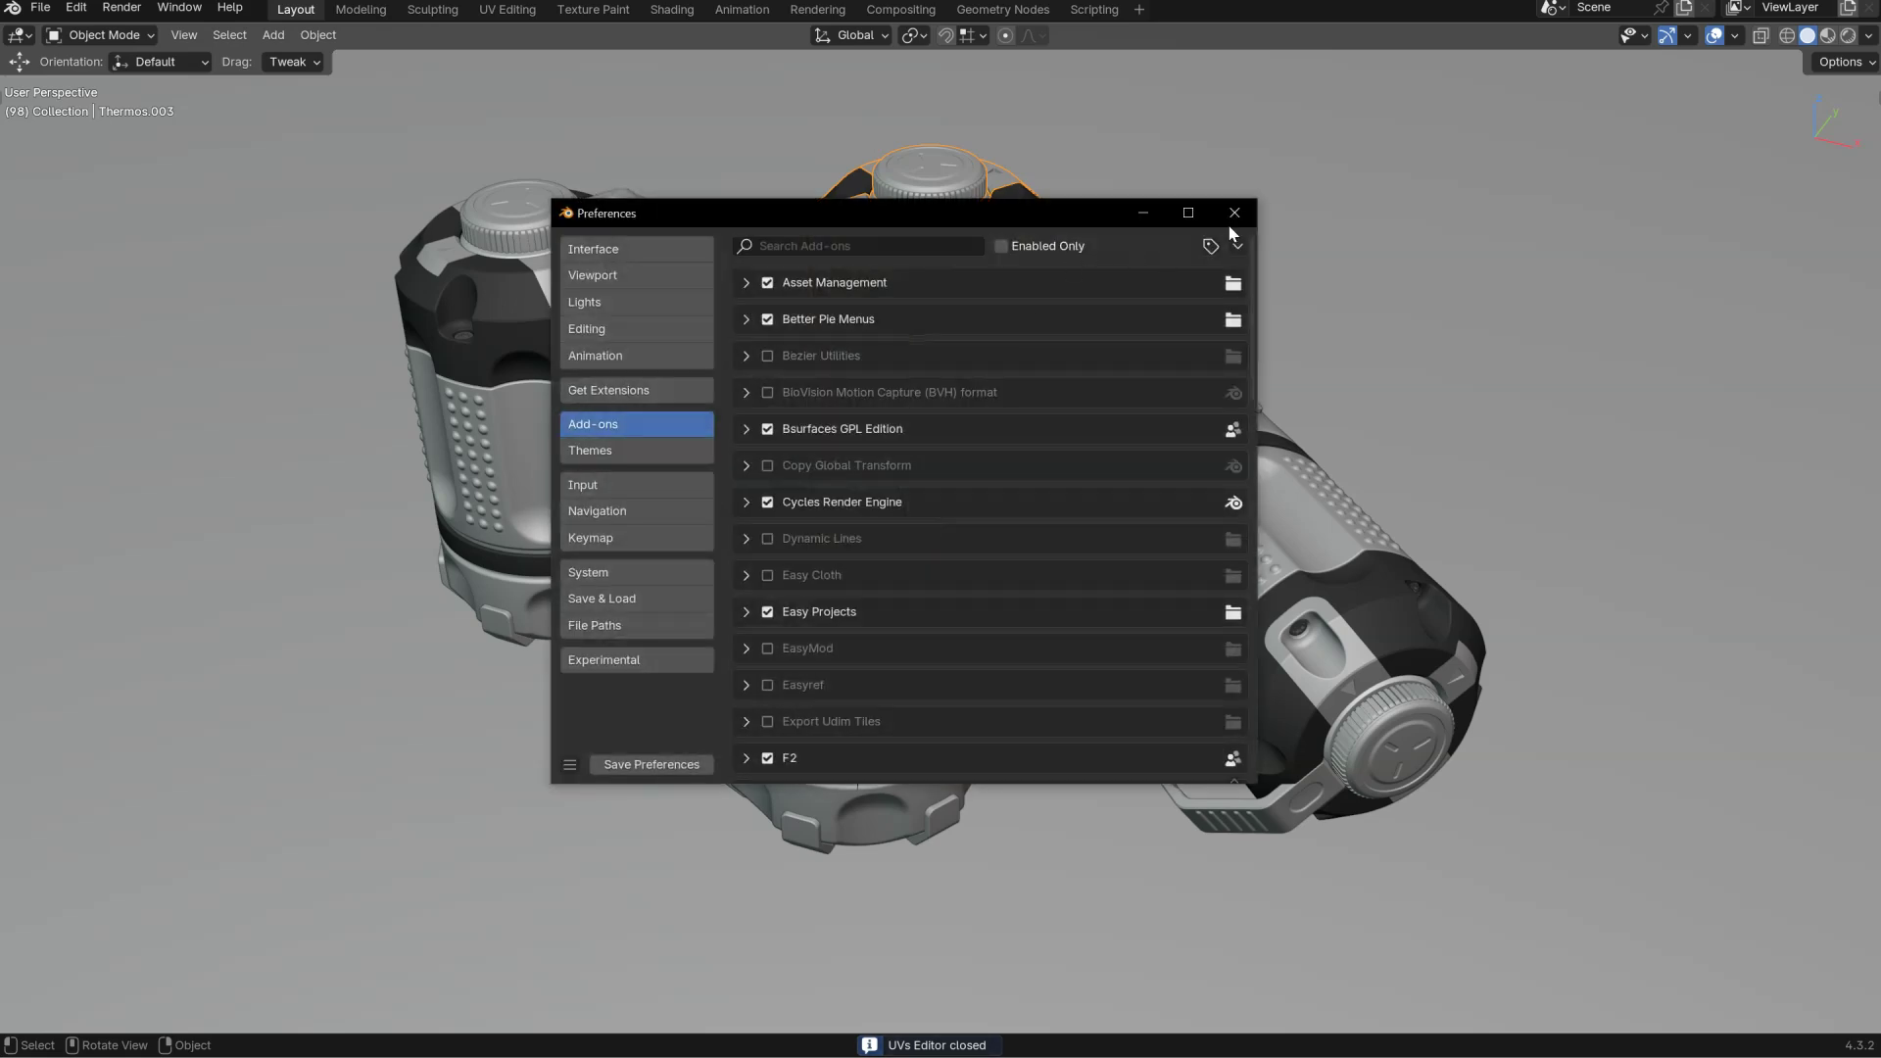
{"action": "key", "text": "ctrl+comma"}
Open and close the Asset Browser alongside the 3D viewport.
{"action": "key", "text": "alt+g"}
{"action": "key", "text": "alt+g"}
{"action": "key", "text": "alt+a"}
{"action": "key", "text": "alt+a"}
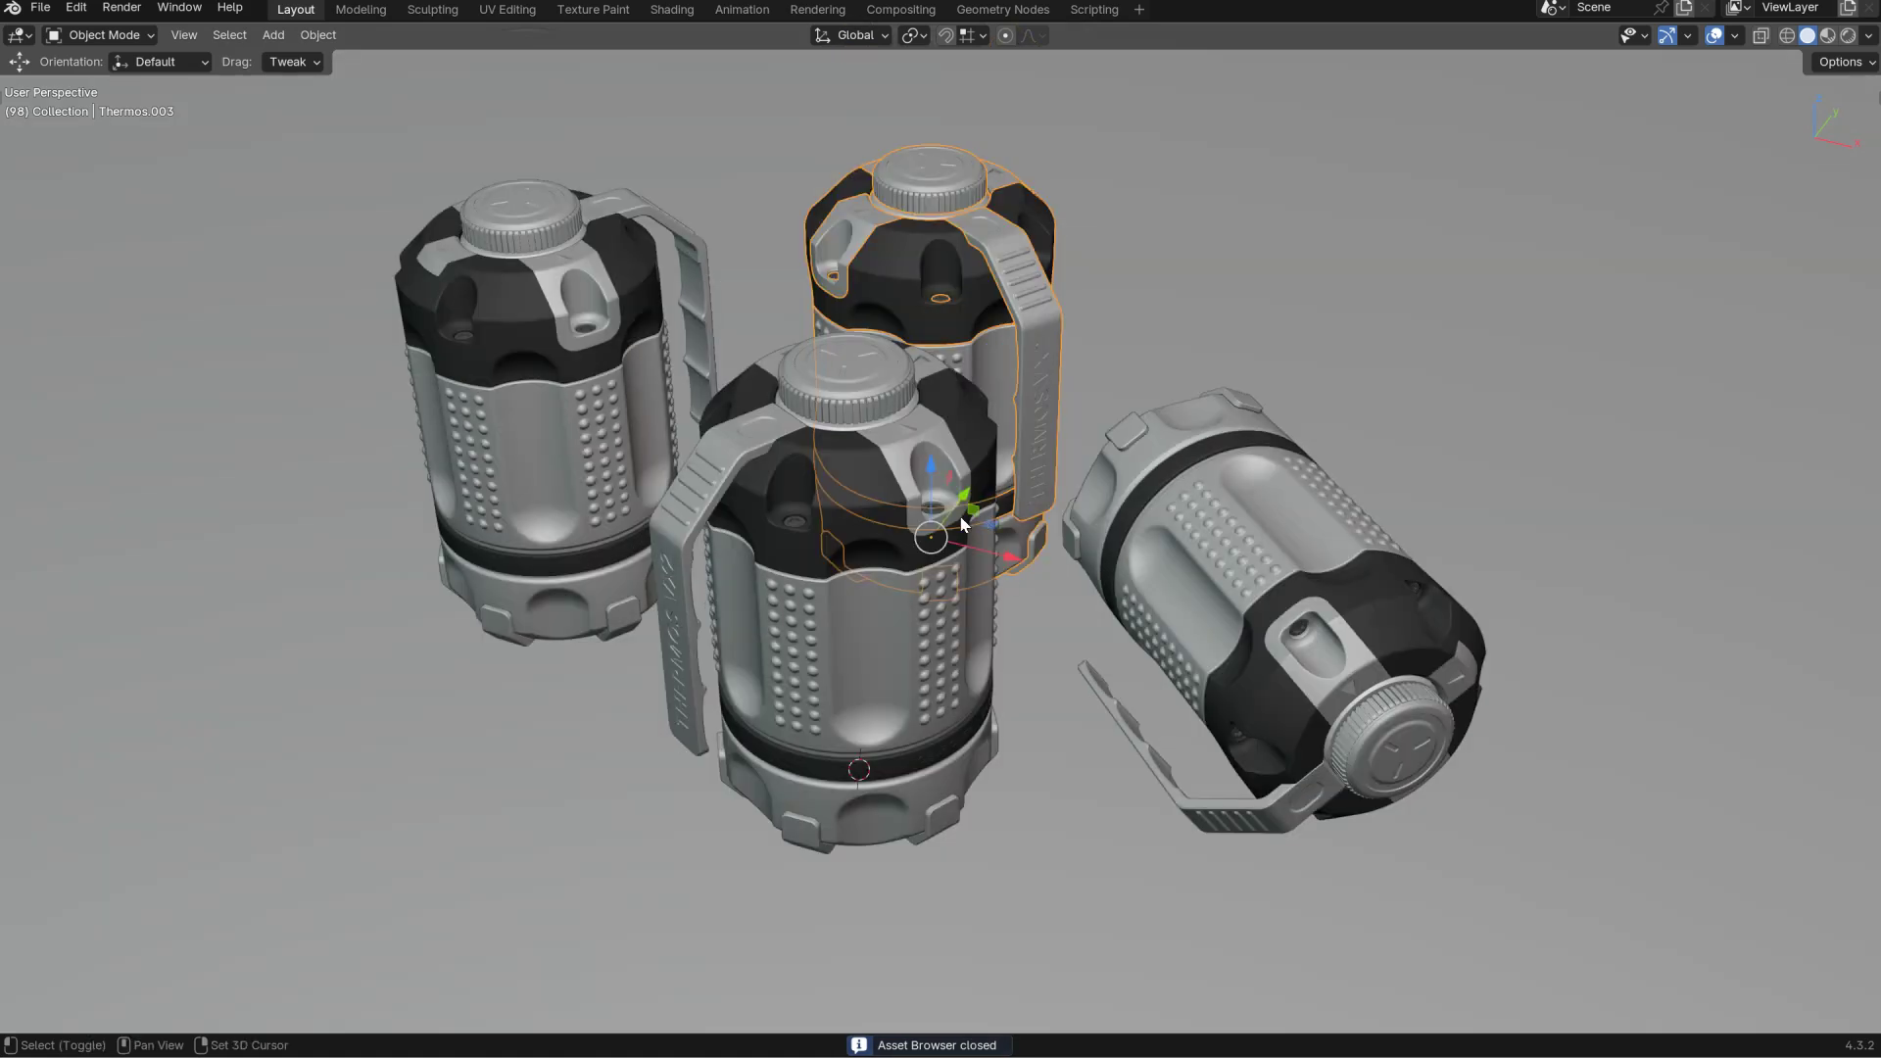
{"action": "key", "text": "shift+F12"}
{"action": "key", "text": "shift+F12"}
Open and close the Timeline, NLA and Properties editors one after another.
{"action": "key", "text": "shift+t"}
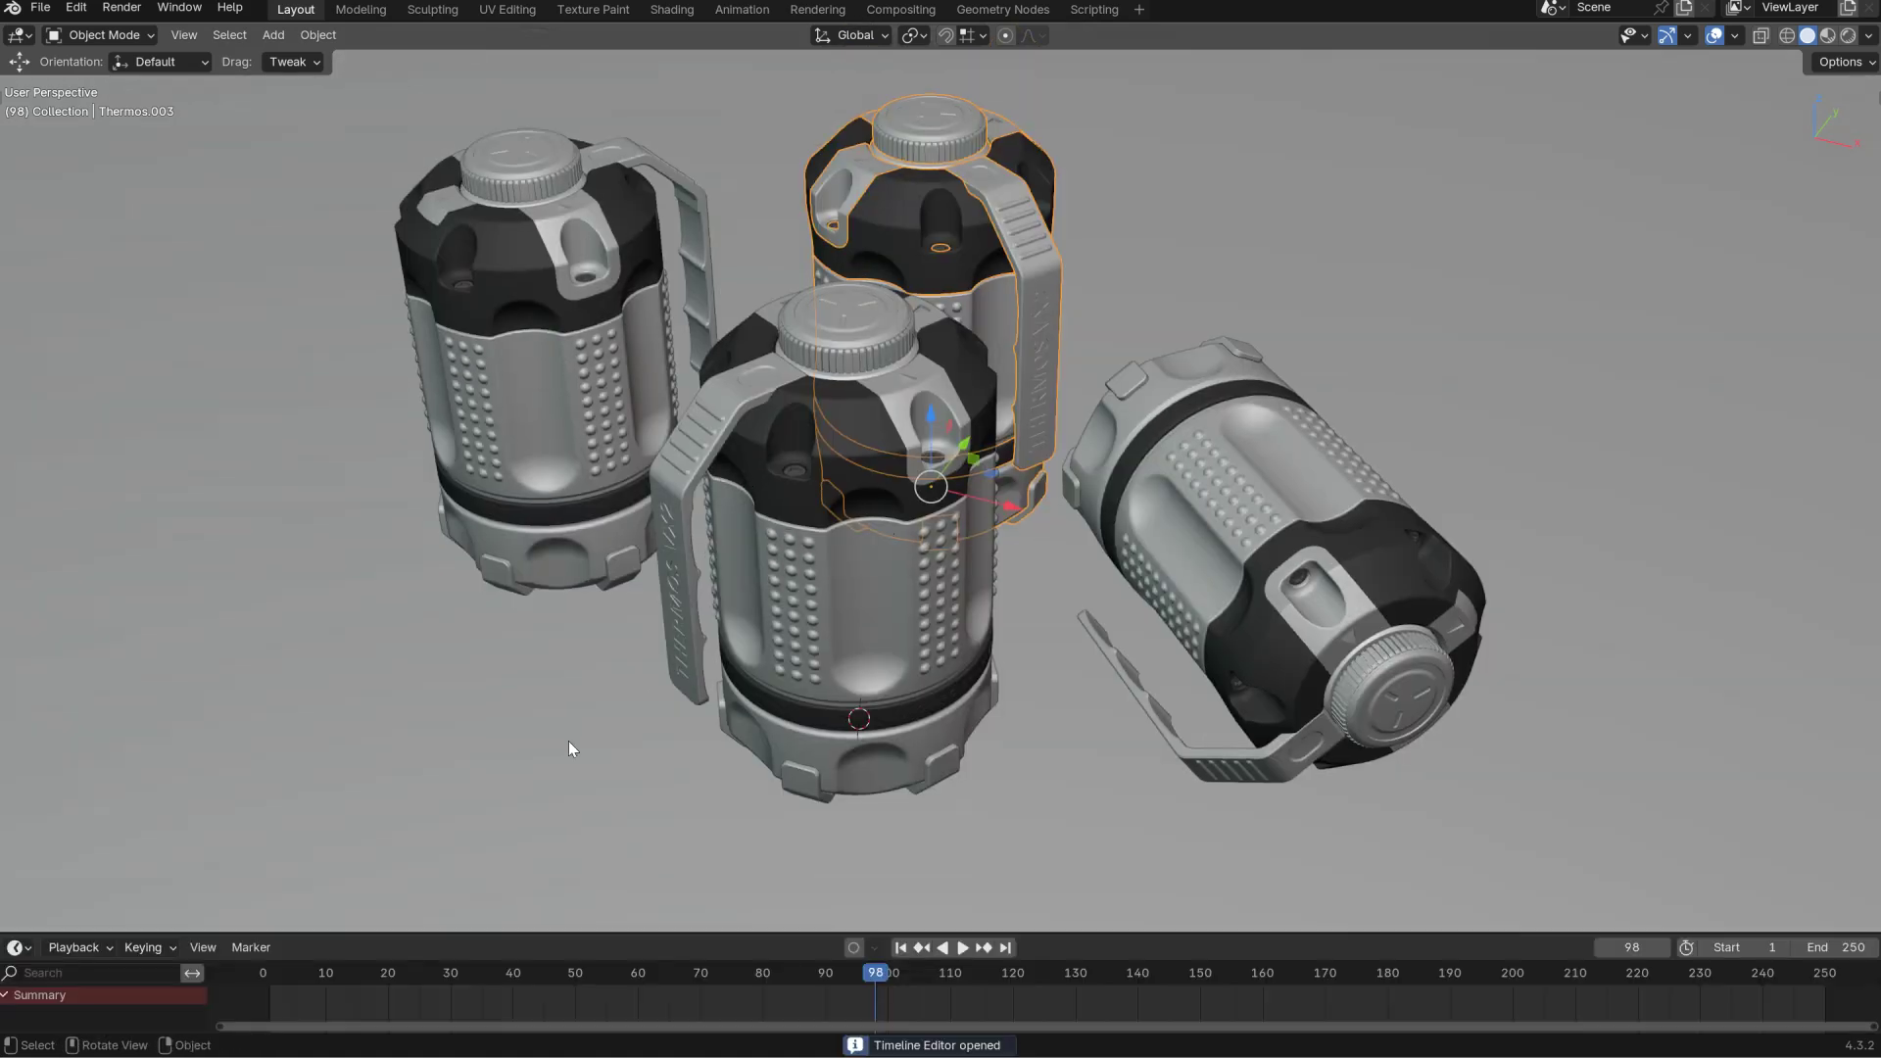
{"action": "key", "text": "shift+t"}
{"action": "key", "text": "shift+F6"}
{"action": "key", "text": "shift+F6"}
{"action": "key", "text": "shift+n"}
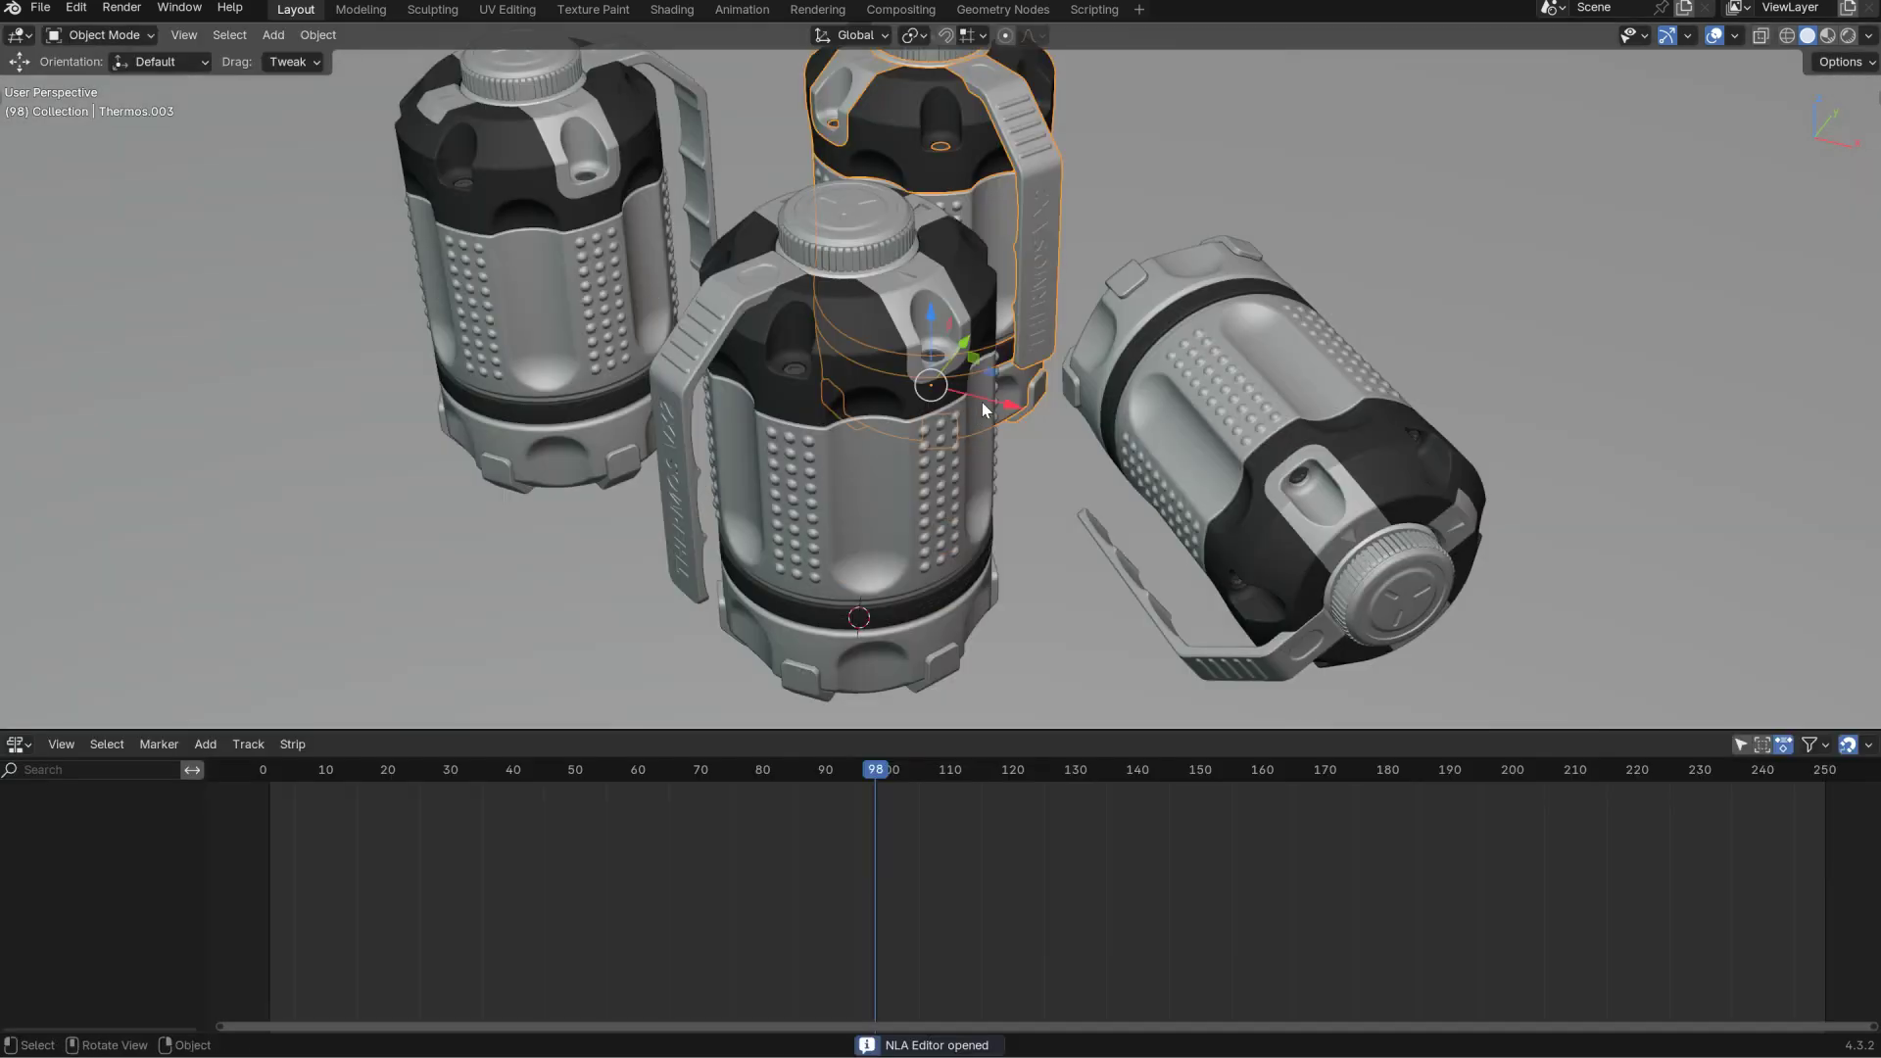
{"action": "key", "text": "shift+n"}
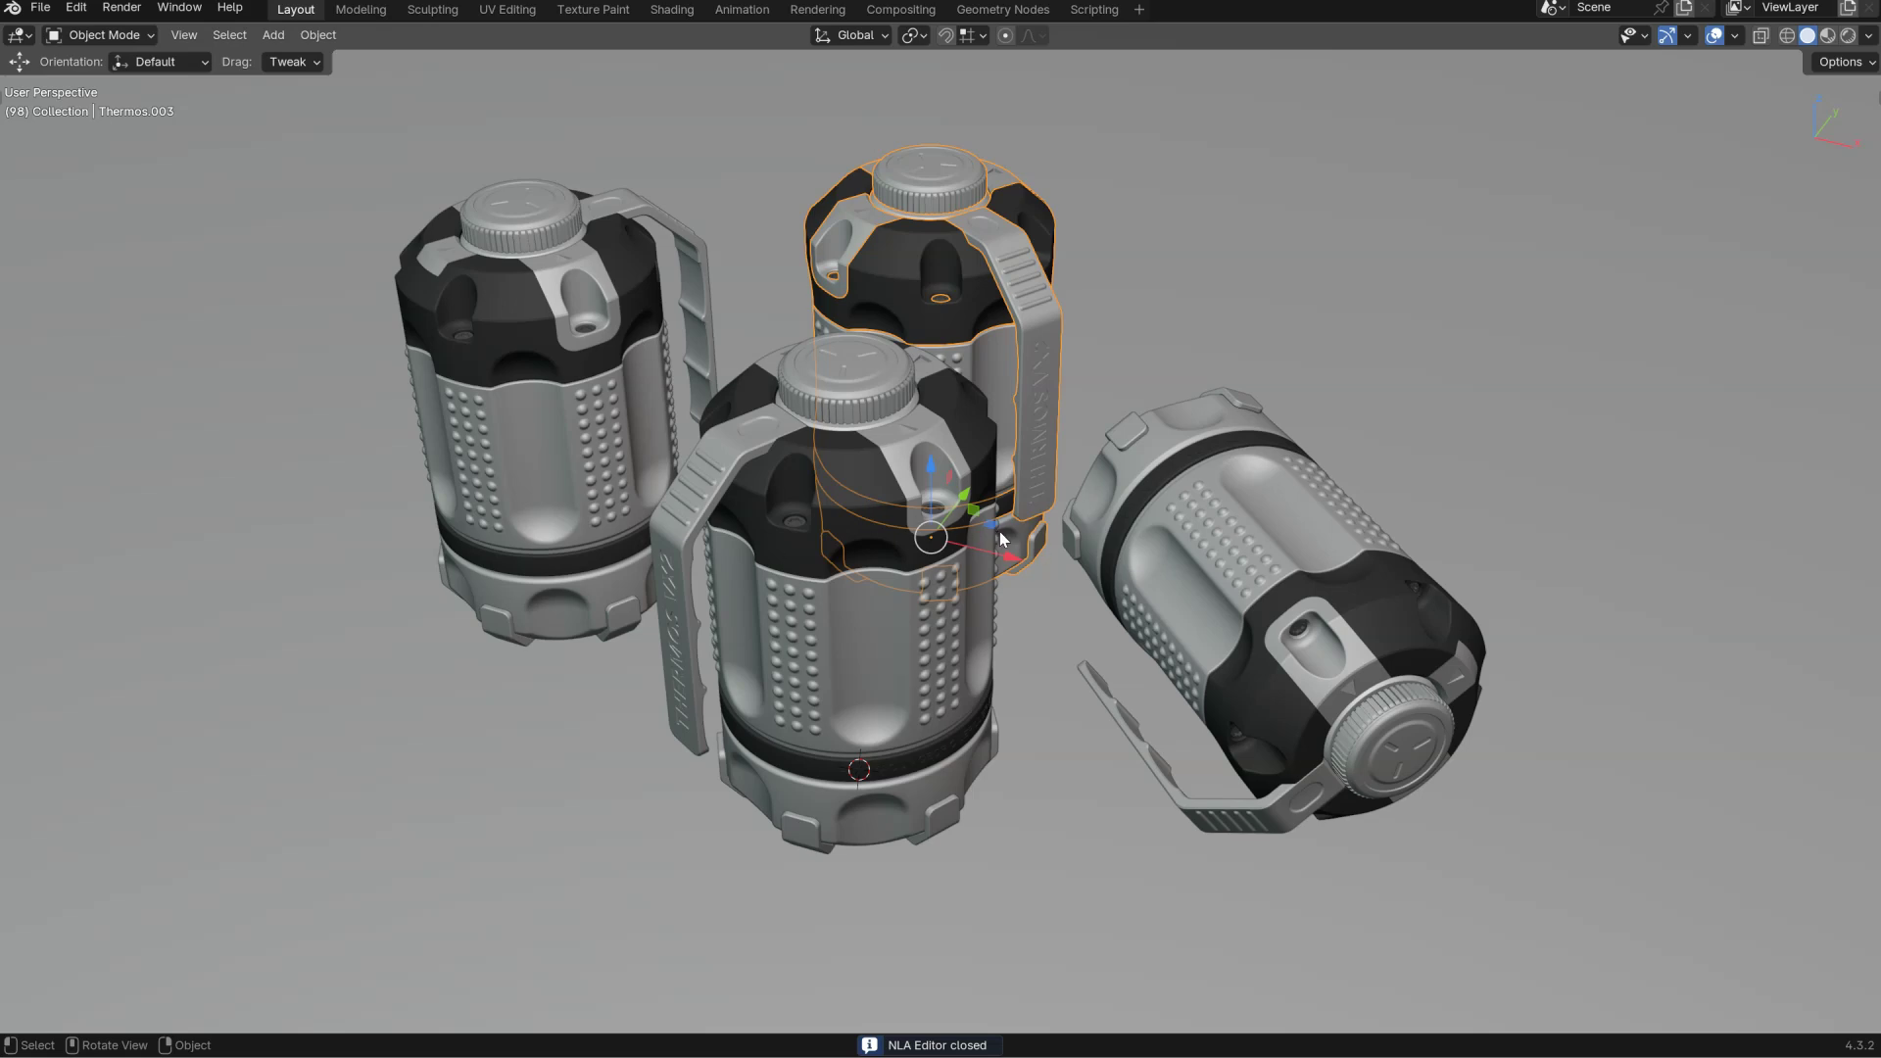
{"action": "key", "text": "shift+p"}
{"action": "key", "text": "shift+p"}
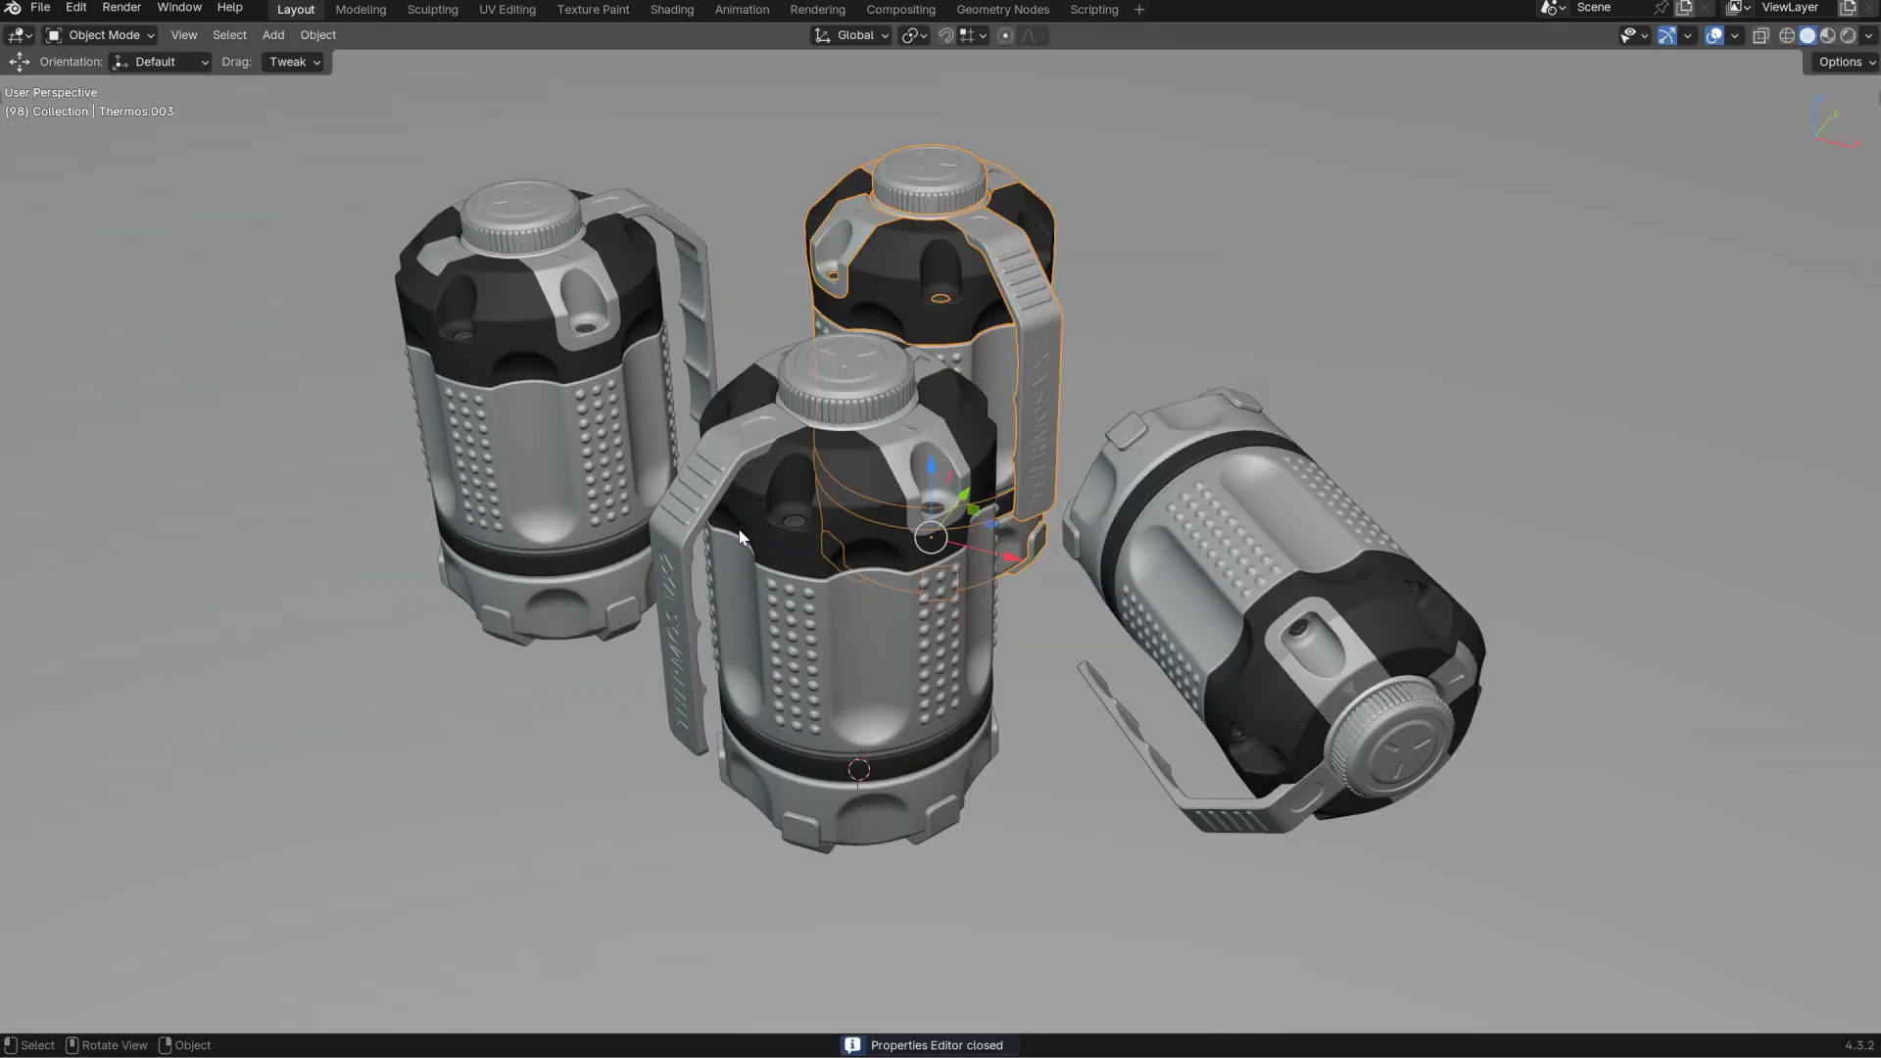
Add a camera aligned to the current view with all four thermoses in frame.
{"action": "left_click", "coordinate": [798, 589]}
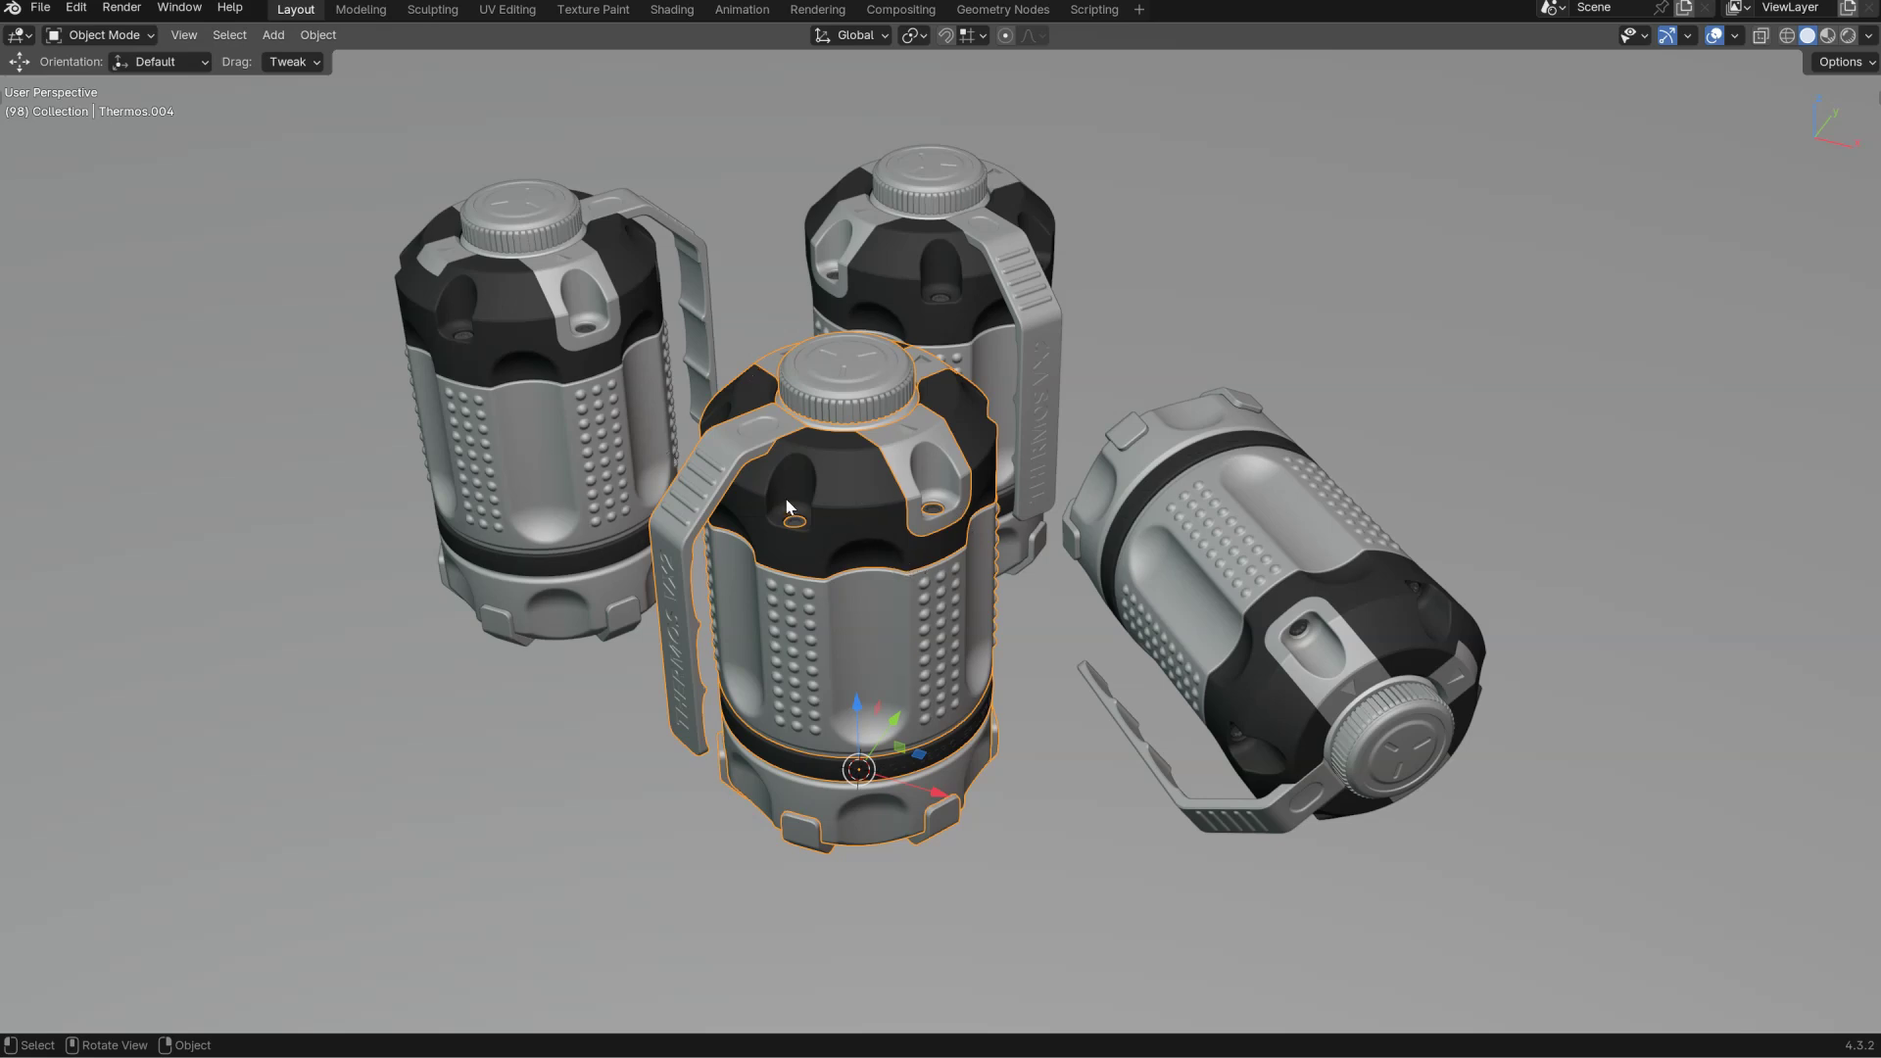
{"action": "scroll", "coordinate": [809, 523], "scroll_direction": "down", "scroll_amount": 4}
{"action": "left_click", "coordinate": [774, 539]}
{"action": "left_click", "coordinate": [775, 539]}
{"action": "scroll", "coordinate": [848, 488], "scroll_direction": "up", "scroll_amount": 3}
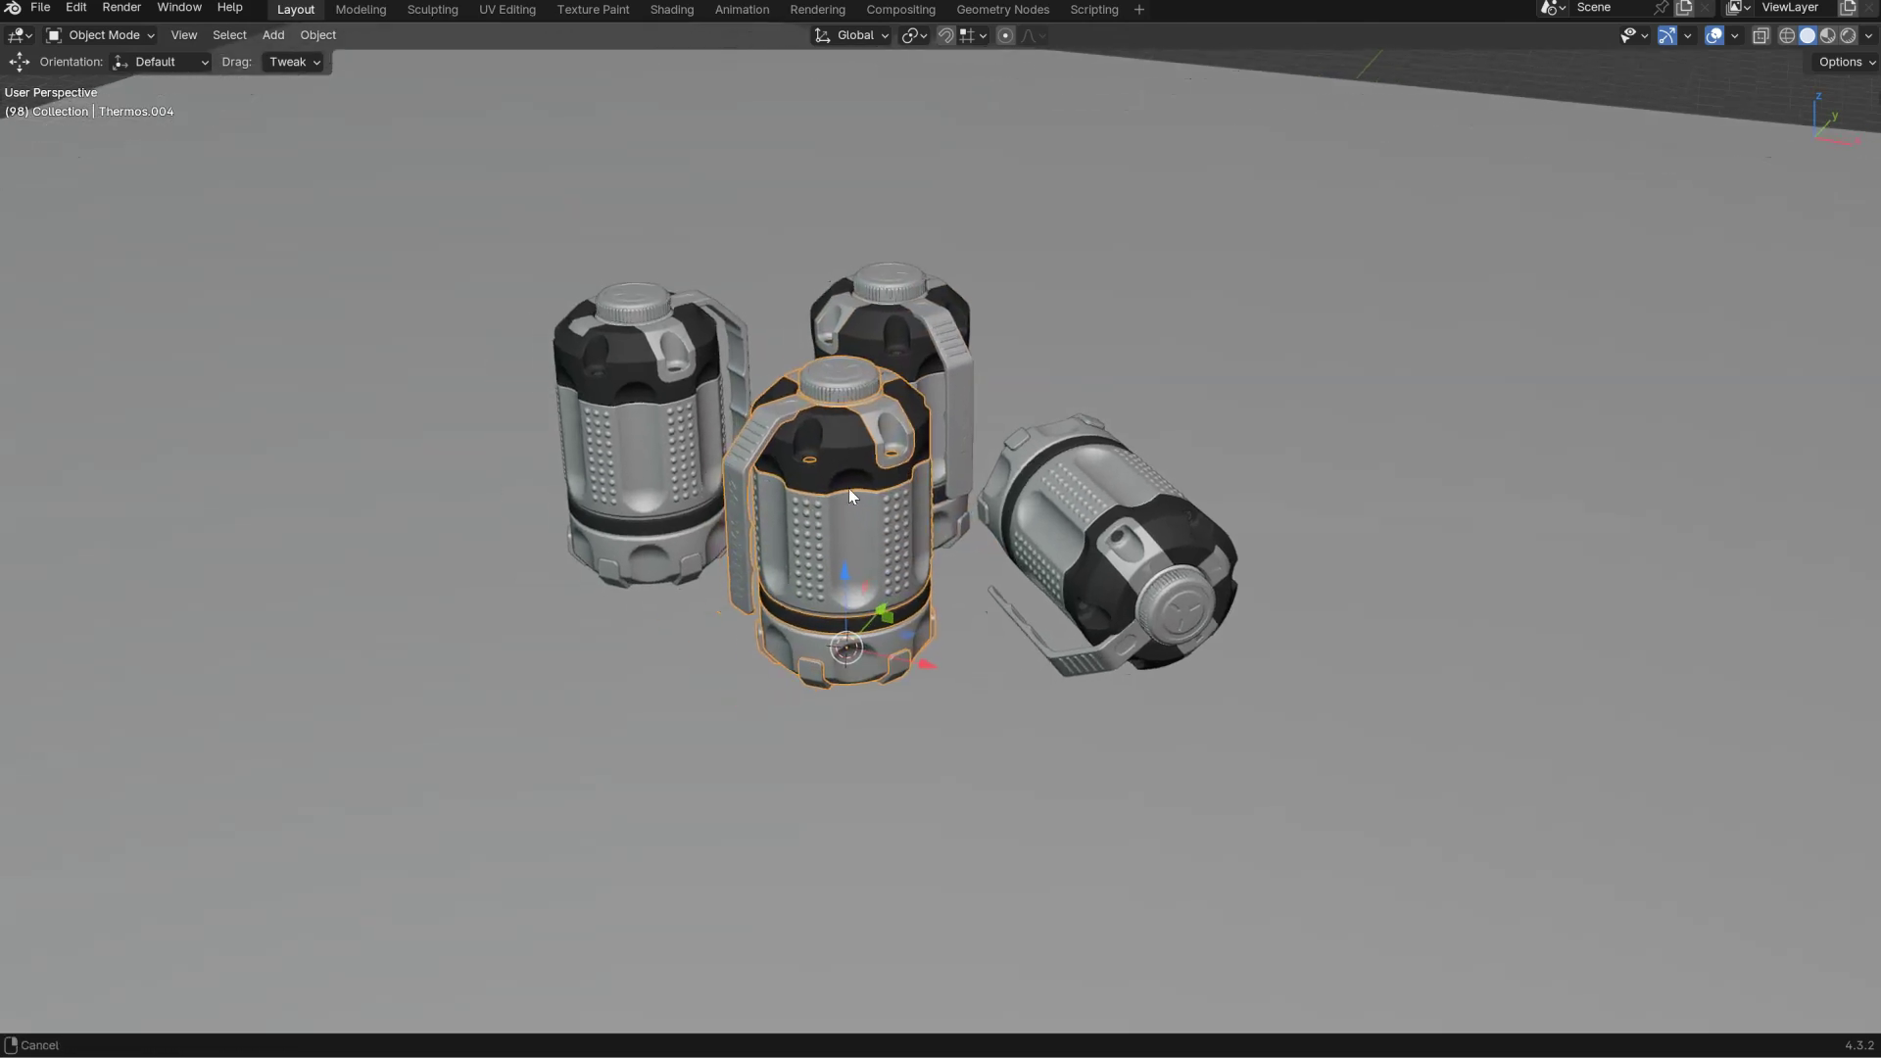
{"action": "key", "text": "shift+a"}
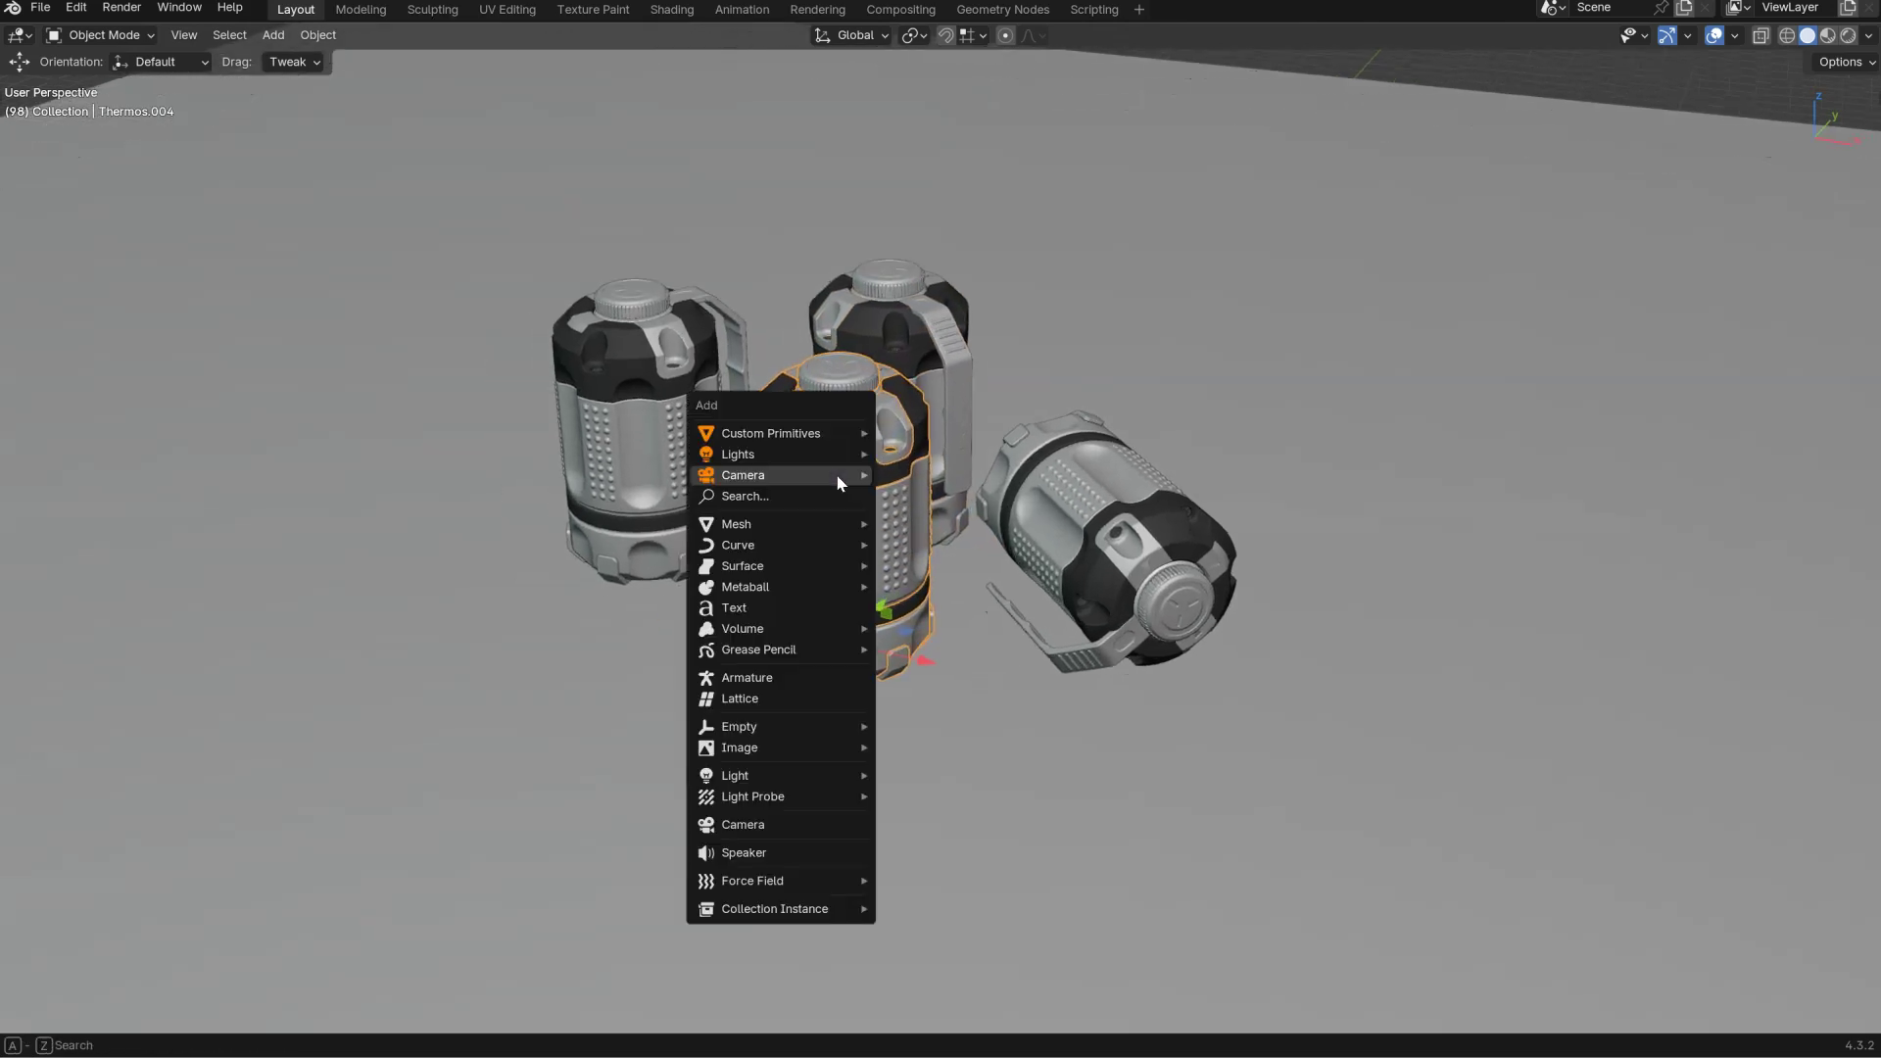
{"action": "mouse_move", "coordinate": [841, 478]}
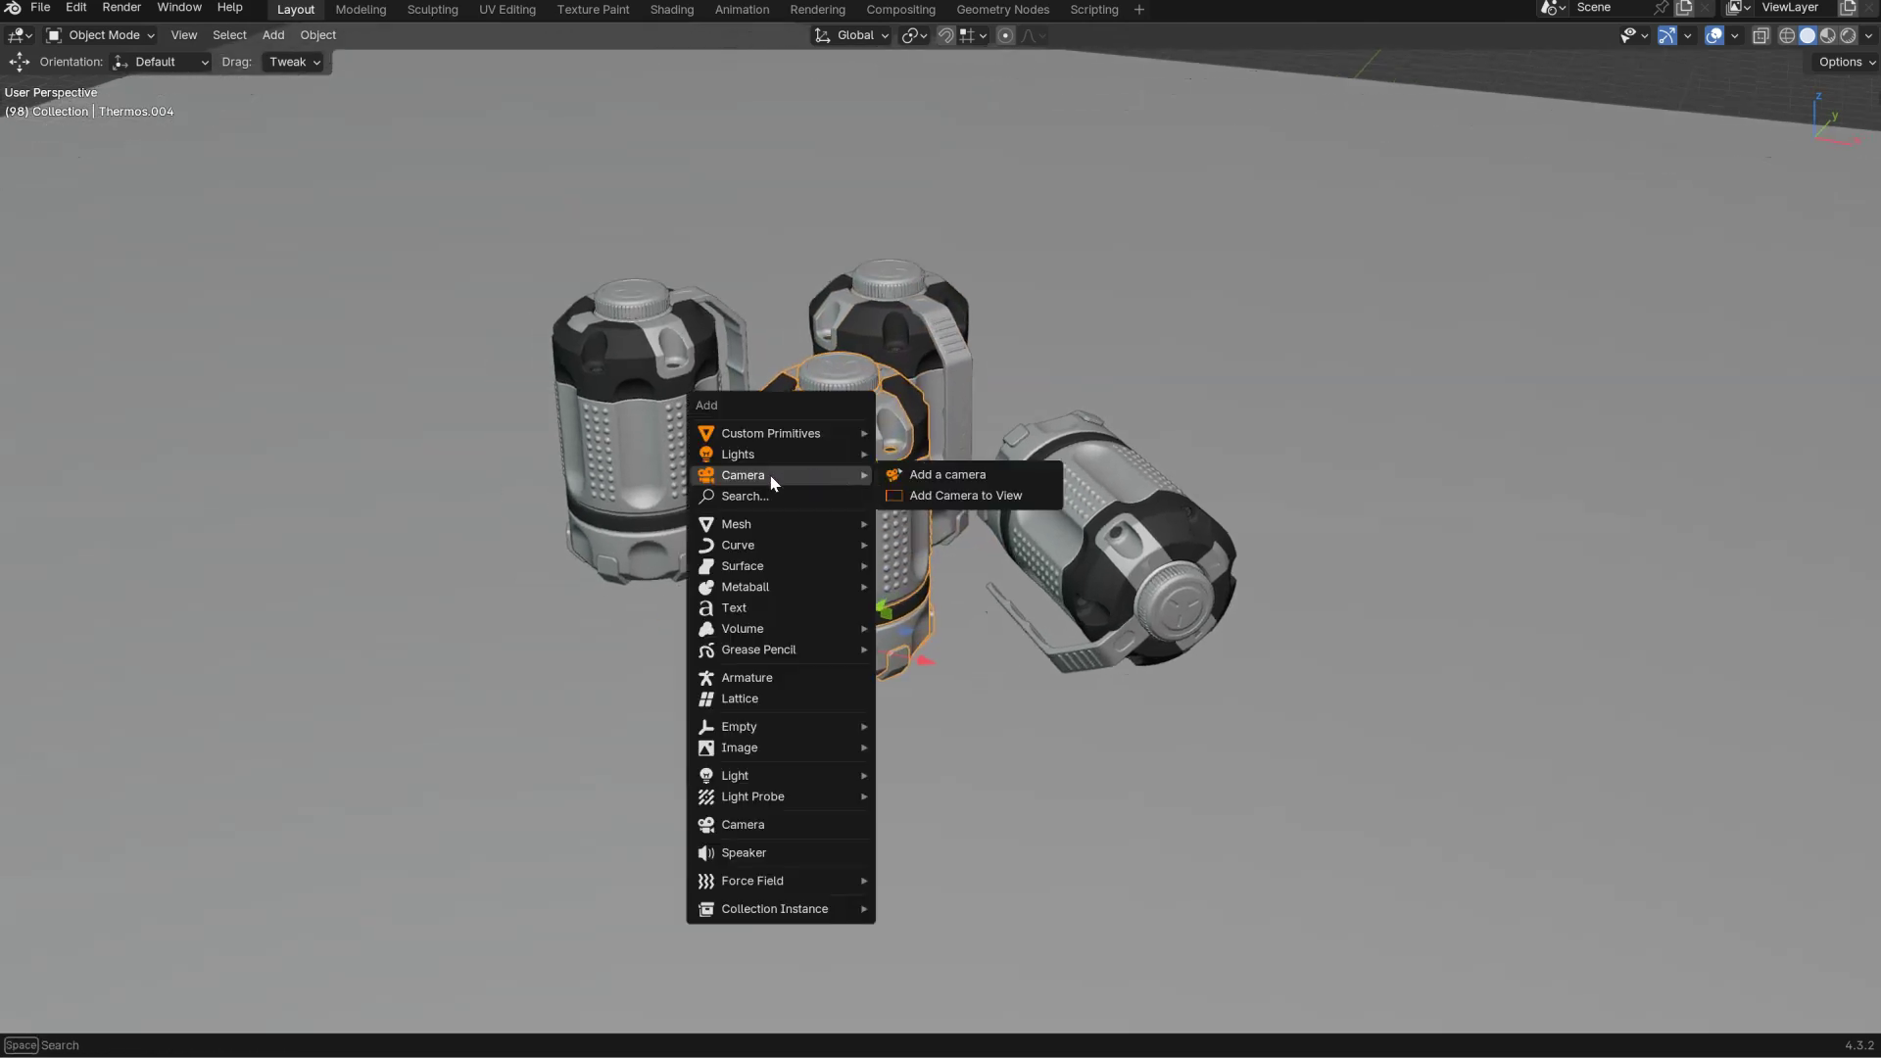
{"action": "left_click", "coordinate": [940, 498]}
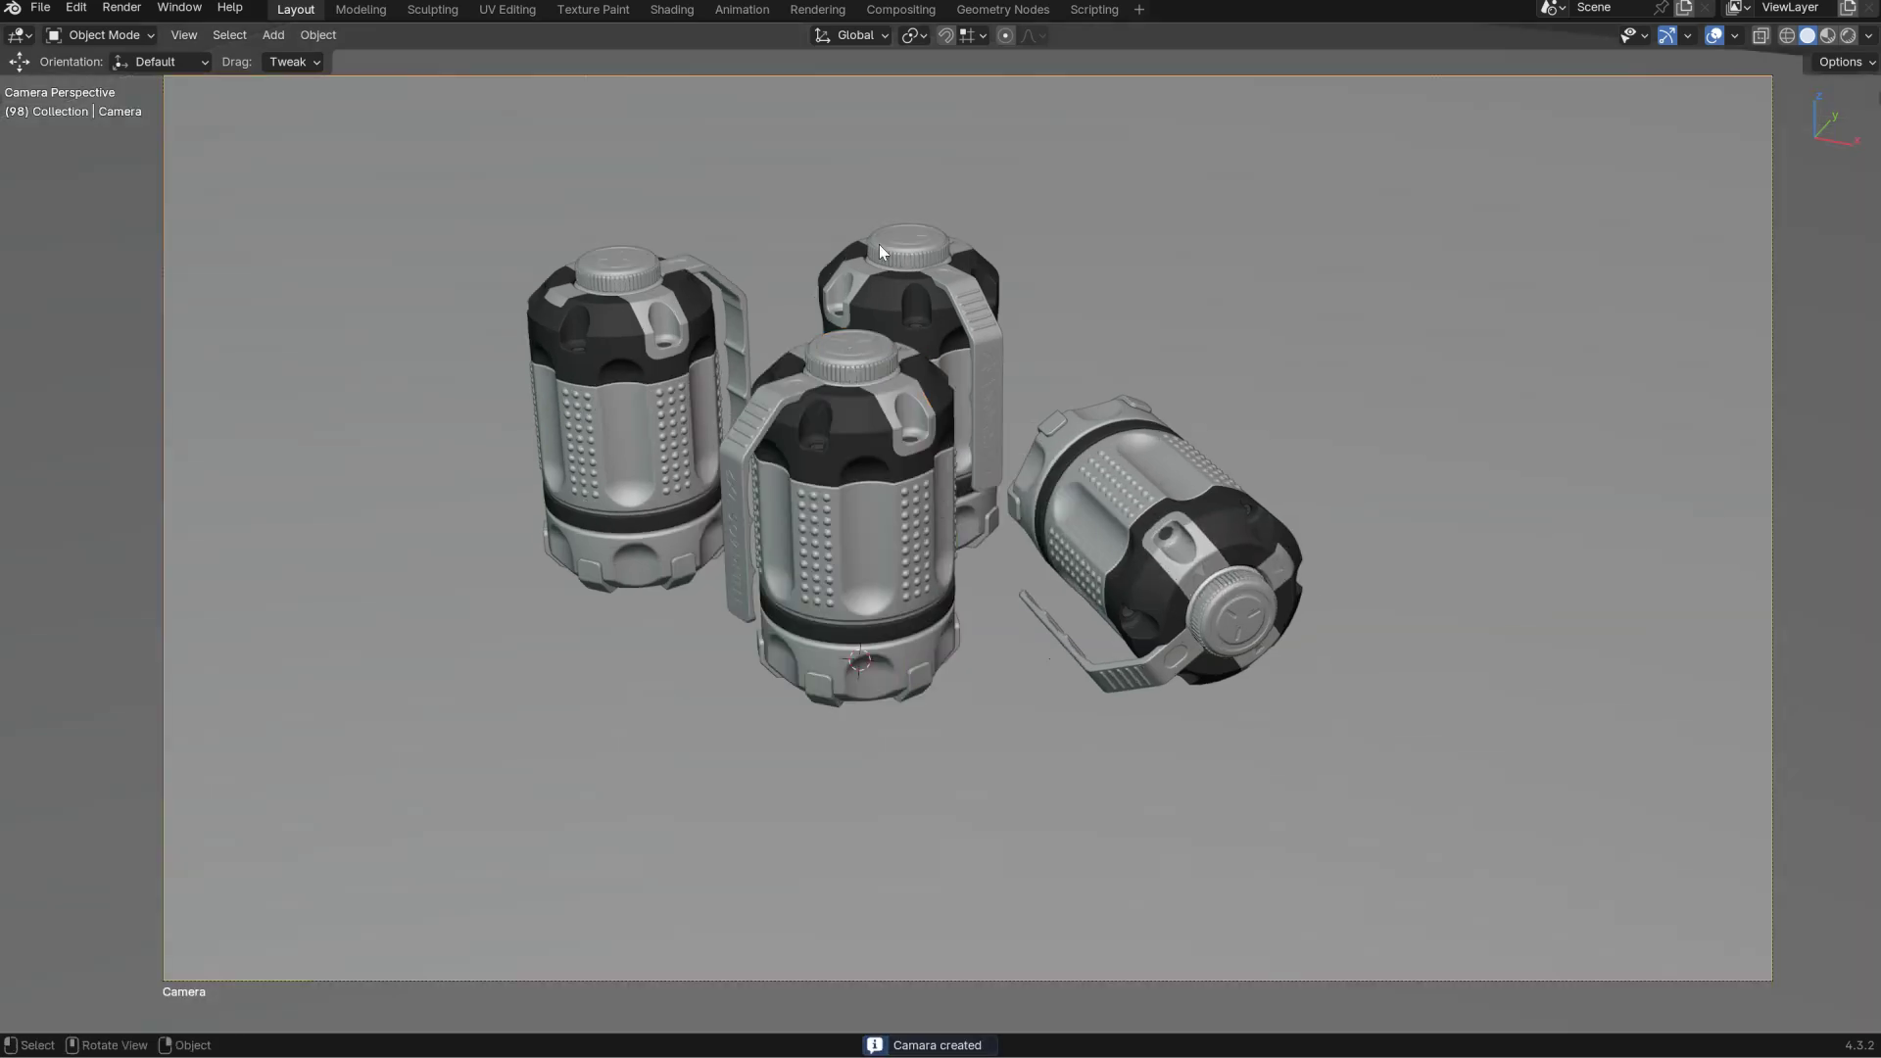
Move the camera closer so the four thermoses fill the frame, enabling Camera to View only for this adjustment.
{"action": "left_click", "coordinate": [923, 459]}
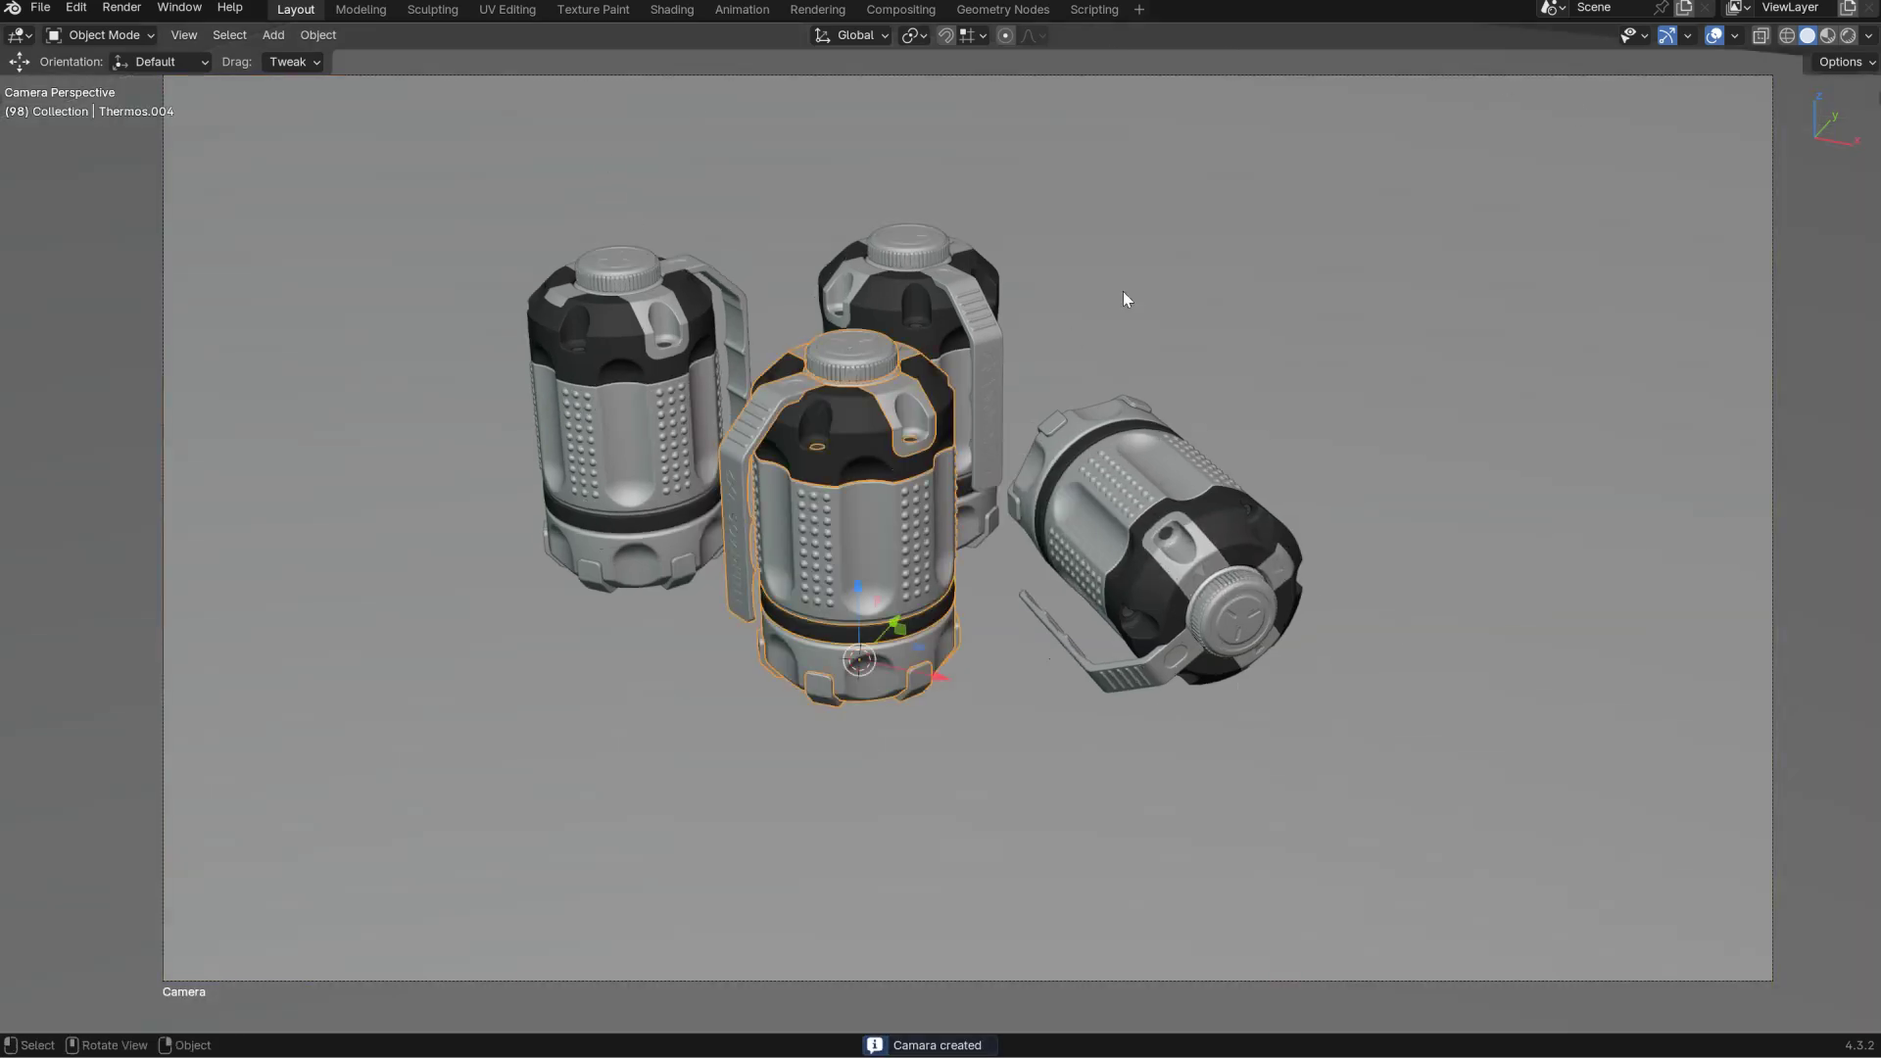
{"action": "key", "text": "grave"}
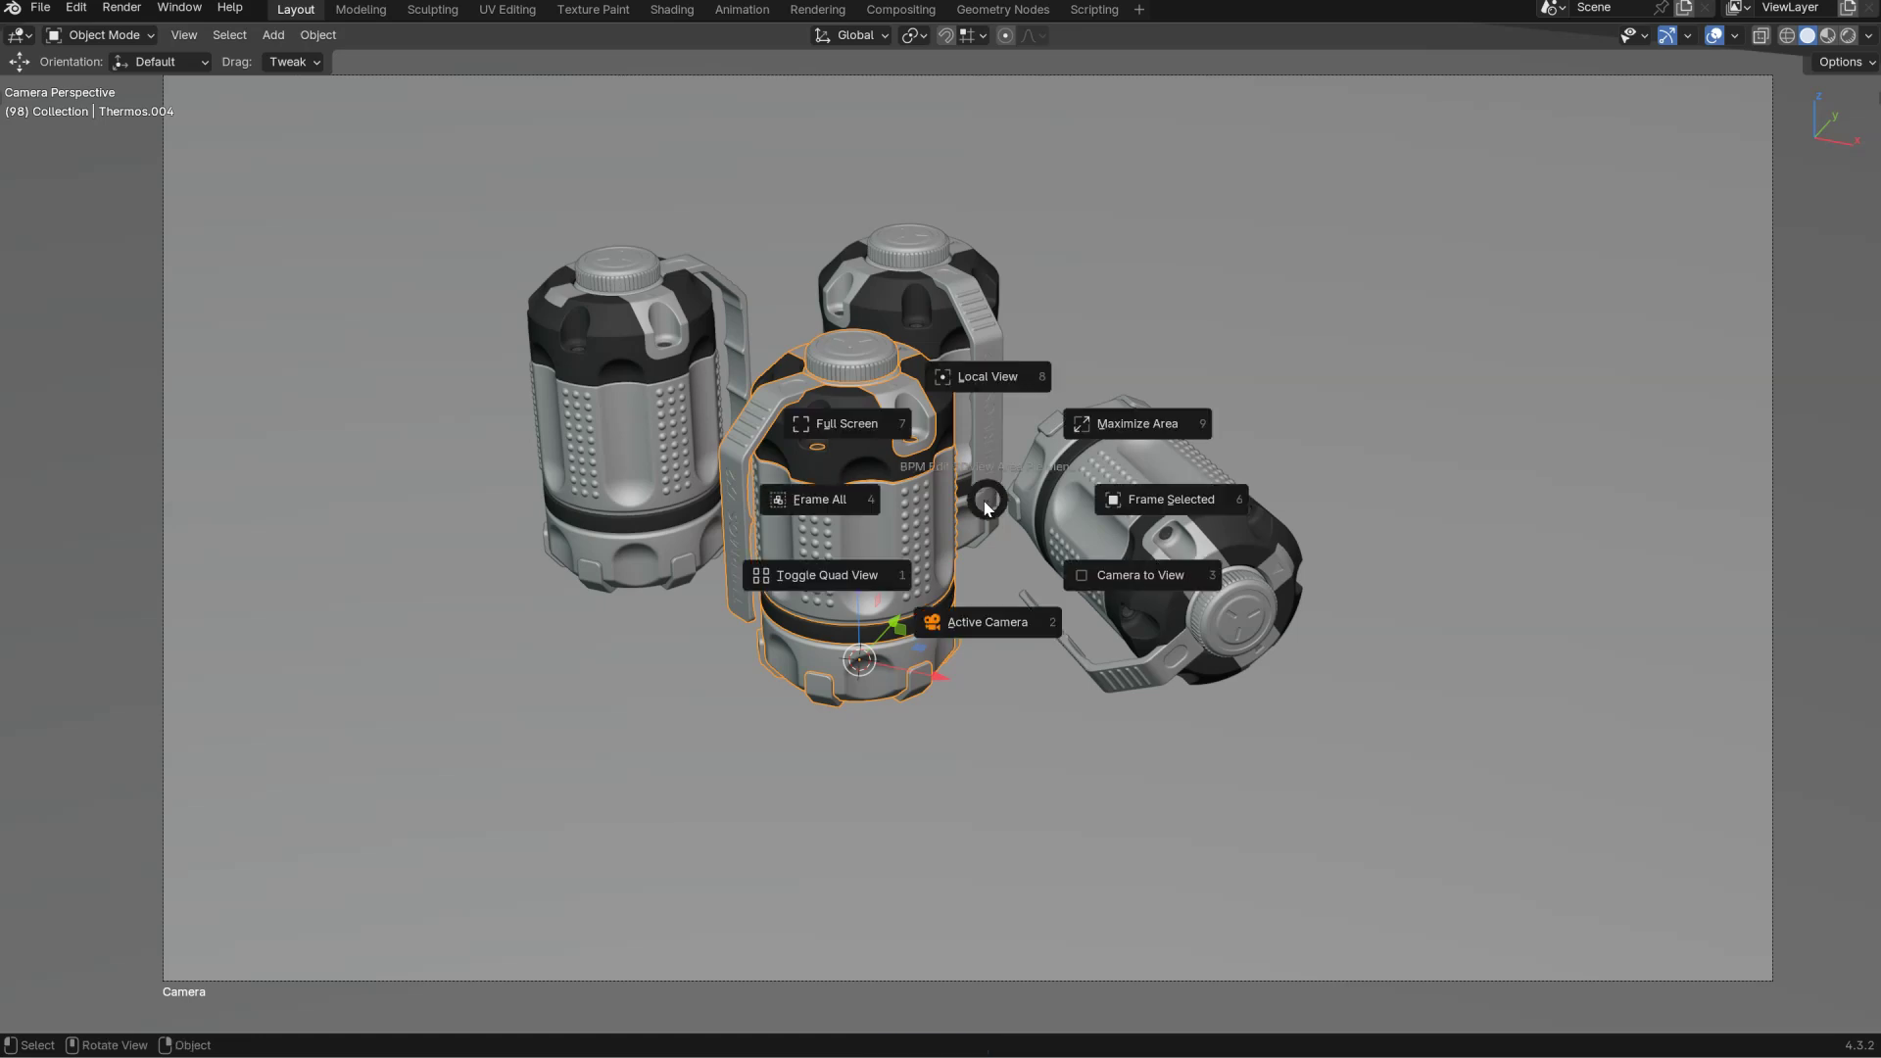
{"action": "left_click", "coordinate": [1086, 574]}
{"action": "key", "text": "grave"}
{"action": "left_click", "coordinate": [1029, 519]}
{"action": "middle_click_drag", "start_coordinate": [997, 441], "coordinate": [997, 399], "text": "ctrl"}
{"action": "middle_click_drag", "start_coordinate": [948, 446], "coordinate": [999, 477], "text": "shift"}
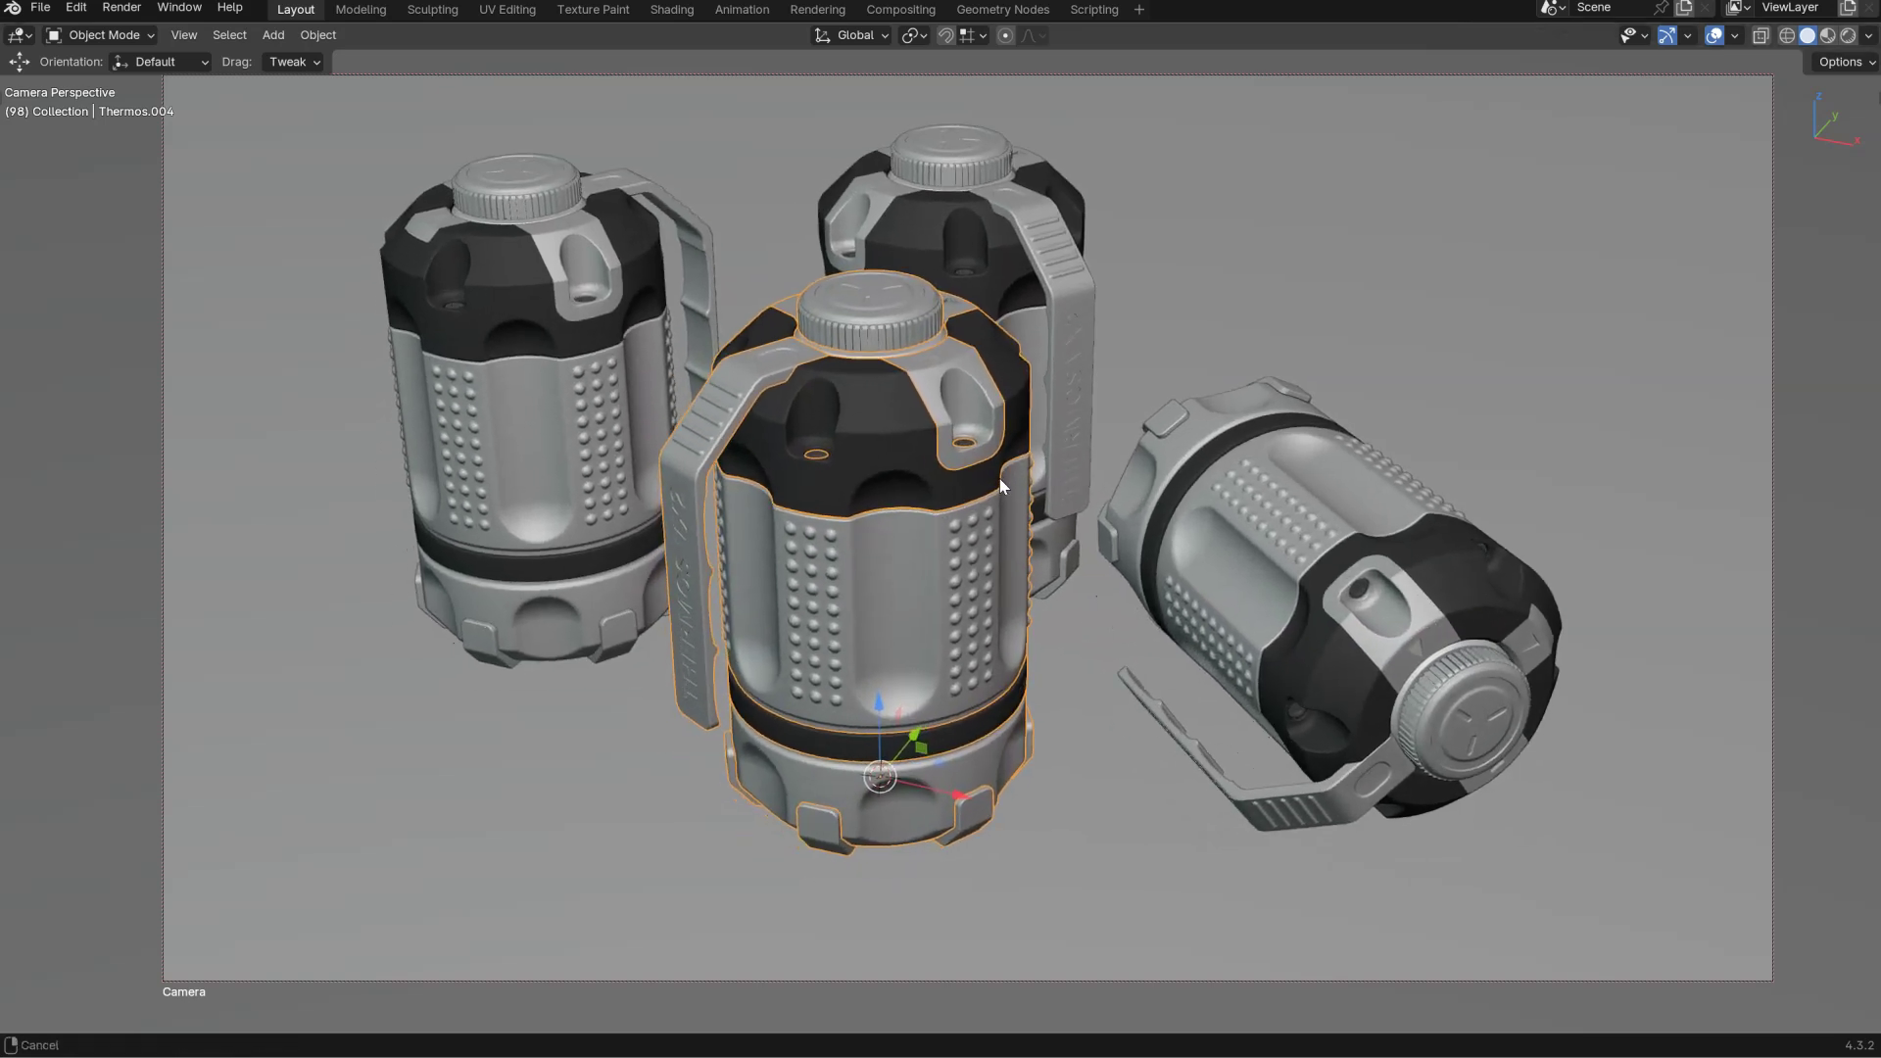
{"action": "left_click", "coordinate": [935, 485]}
{"action": "key", "text": "grave"}
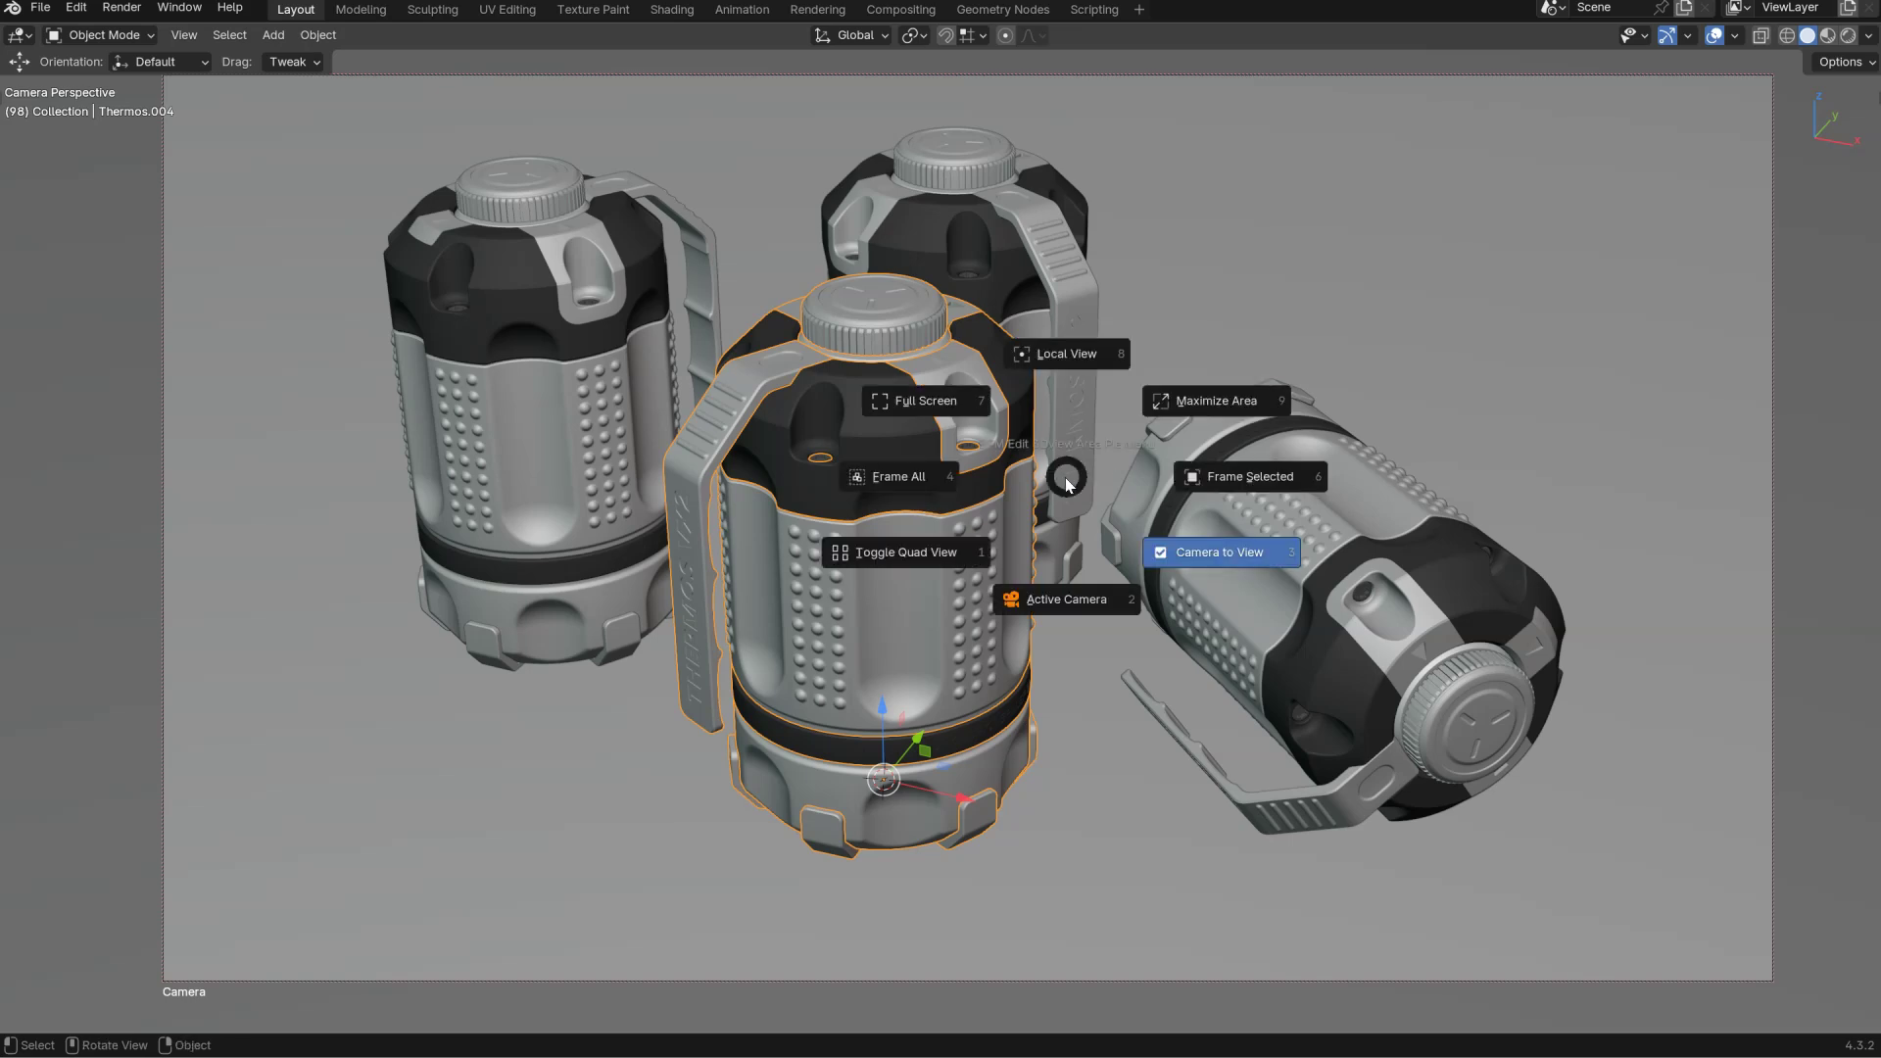
{"action": "left_click", "coordinate": [1189, 543]}
Split the 3D viewport into two side-by-side areas and fit the camera frame in one of them.
{"action": "middle_click_drag", "start_coordinate": [978, 522], "coordinate": [936, 437], "text": "shift"}
{"action": "key", "text": "ctrl+alt+space"}
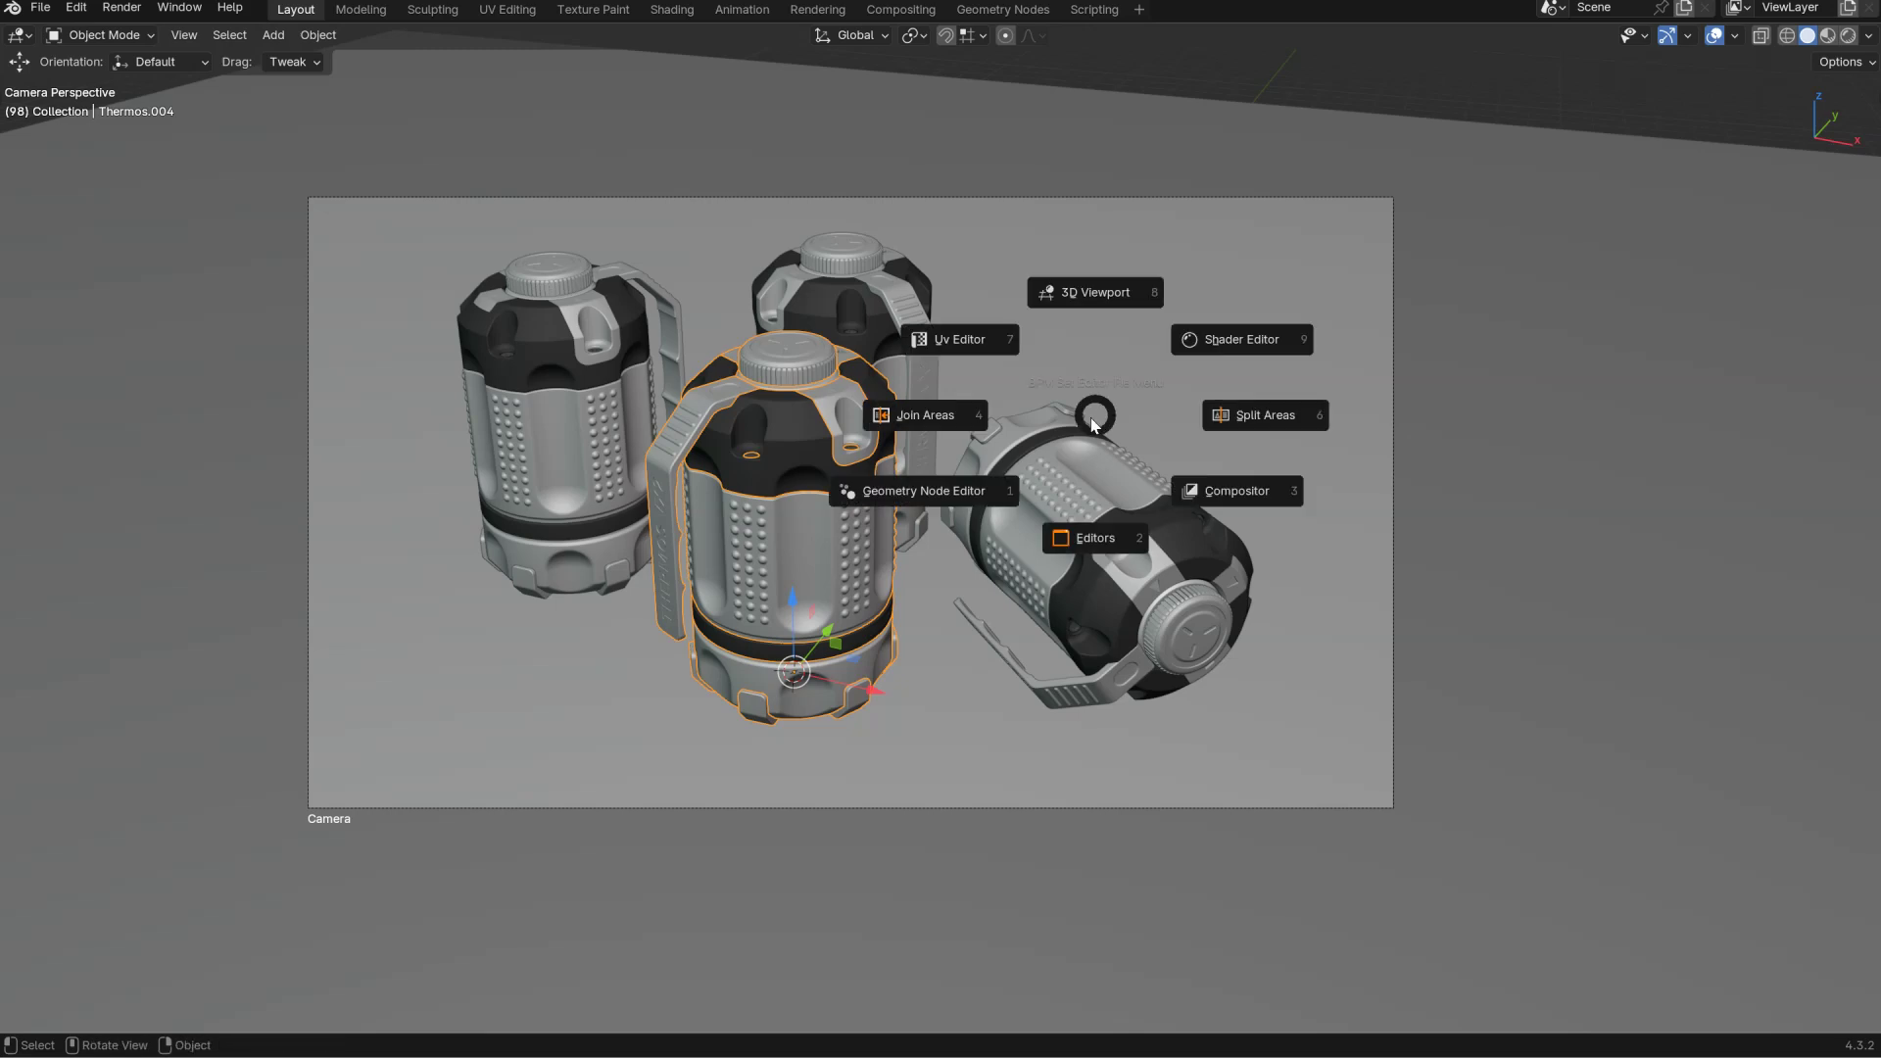
{"action": "left_click", "coordinate": [1260, 415]}
{"action": "left_click", "coordinate": [930, 492]}
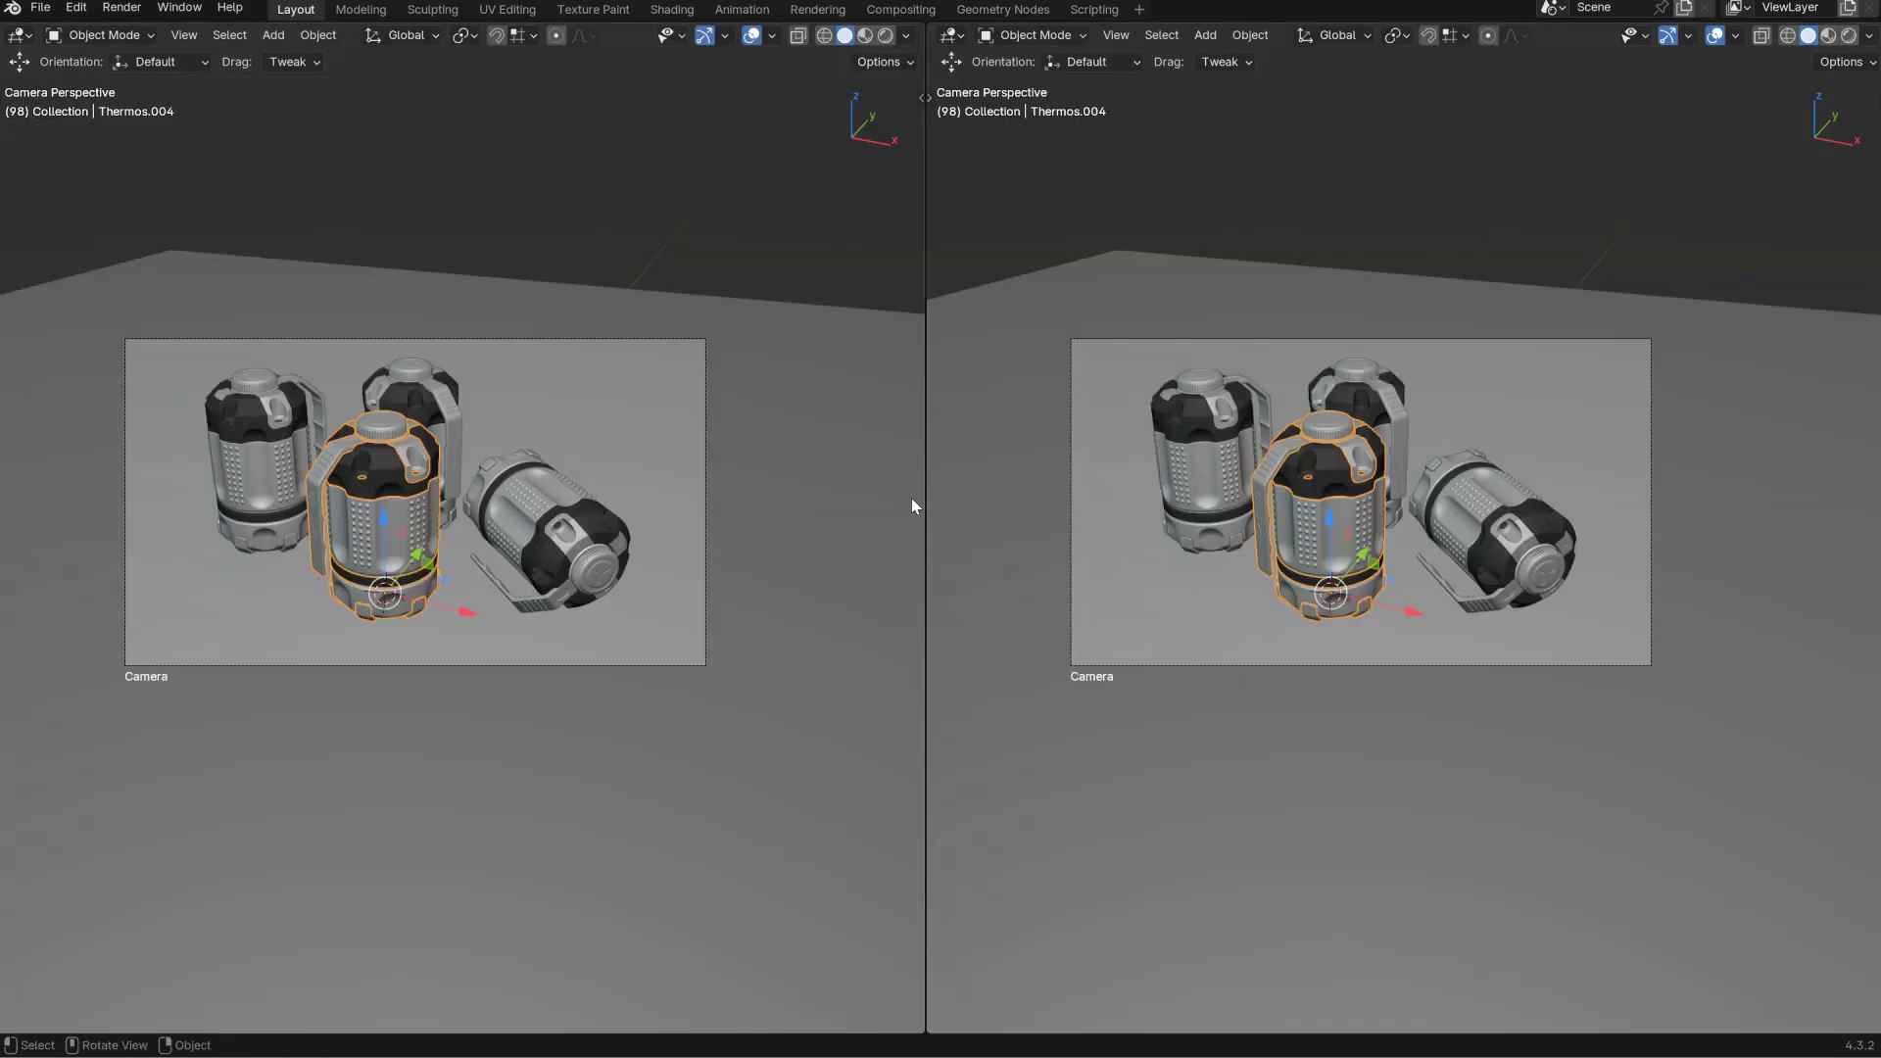
{"action": "scroll", "coordinate": [405, 524], "scroll_direction": "up", "scroll_amount": 2}
{"action": "middle_click_drag", "start_coordinate": [502, 449], "coordinate": [554, 476], "text": "shift"}
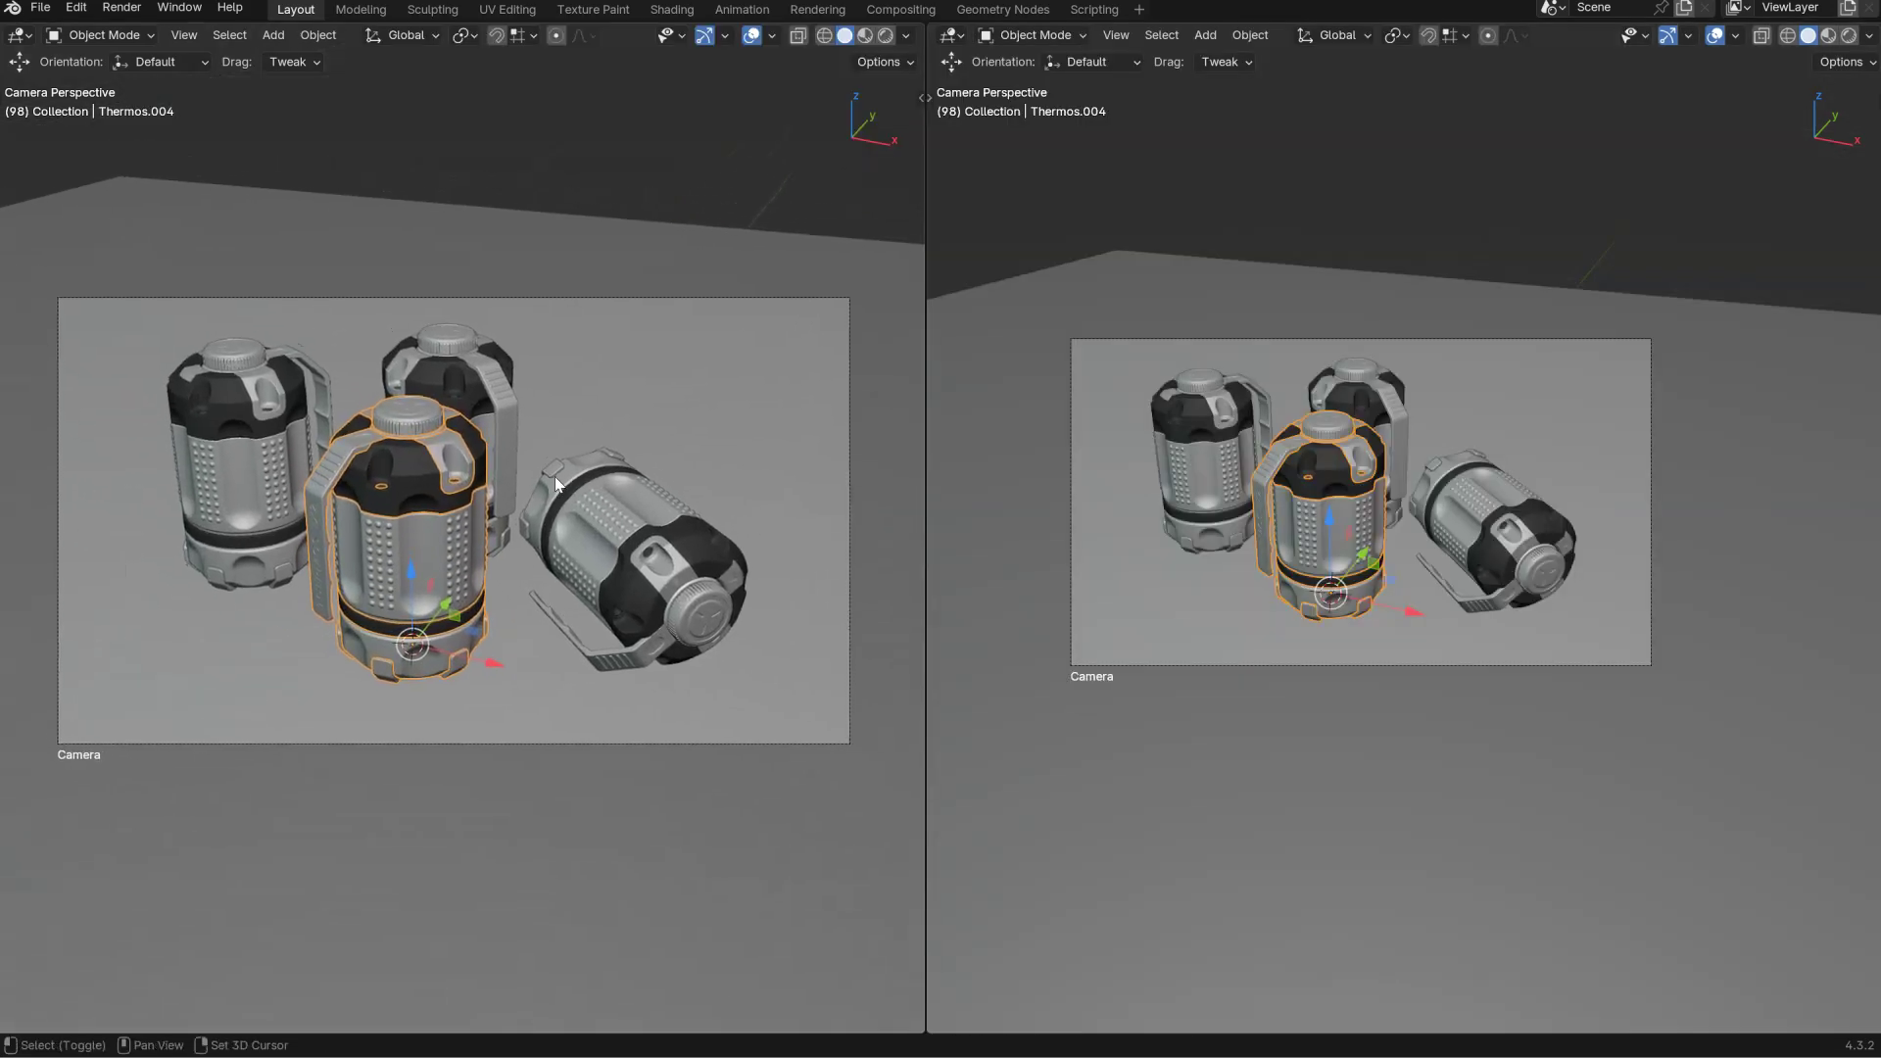
{"action": "scroll", "coordinate": [555, 476], "scroll_direction": "up", "scroll_amount": 1}
{"action": "left_click_drag", "start_coordinate": [923, 445], "coordinate": [874, 454]}
{"action": "middle_click_drag", "start_coordinate": [588, 480], "coordinate": [601, 478], "text": "shift"}
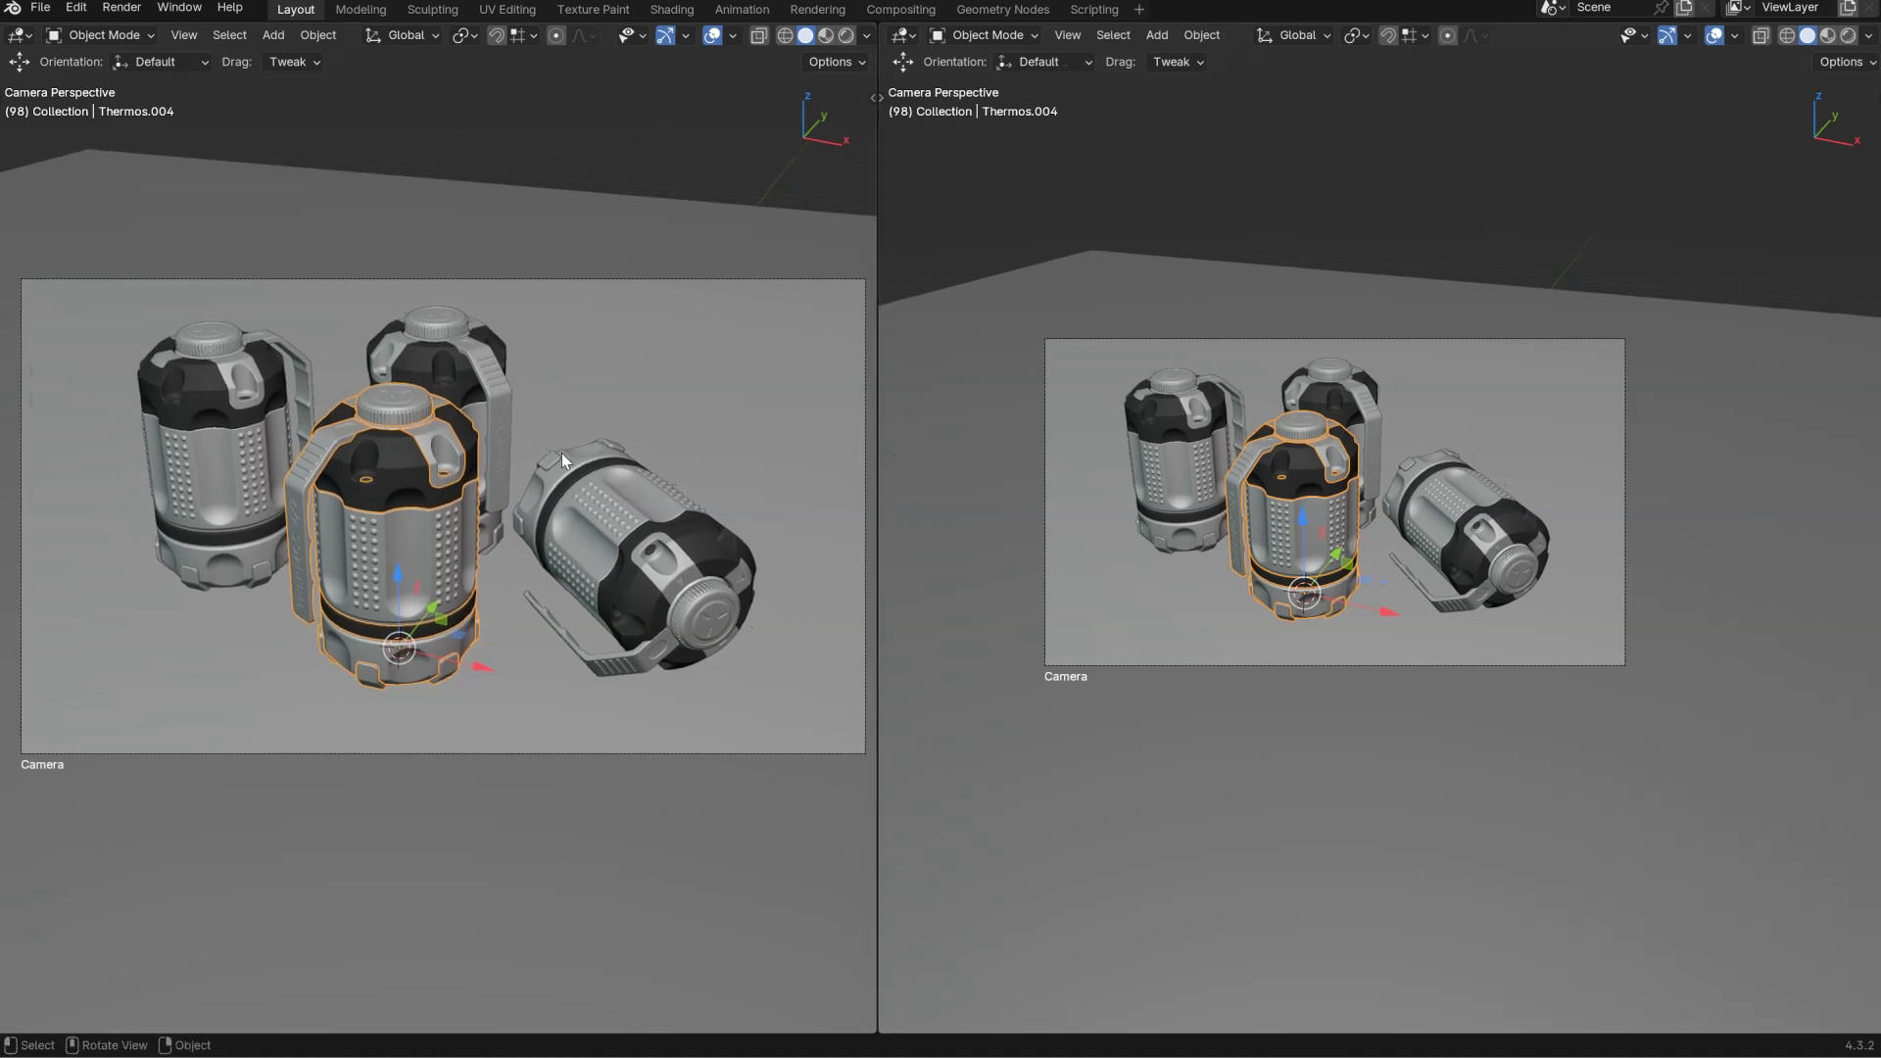
Set the fitted camera viewport to Rendered shading and switch the other viewport from camera view to a free perspective.
{"action": "key", "text": "z"}
{"action": "left_click", "coordinate": [684, 384]}
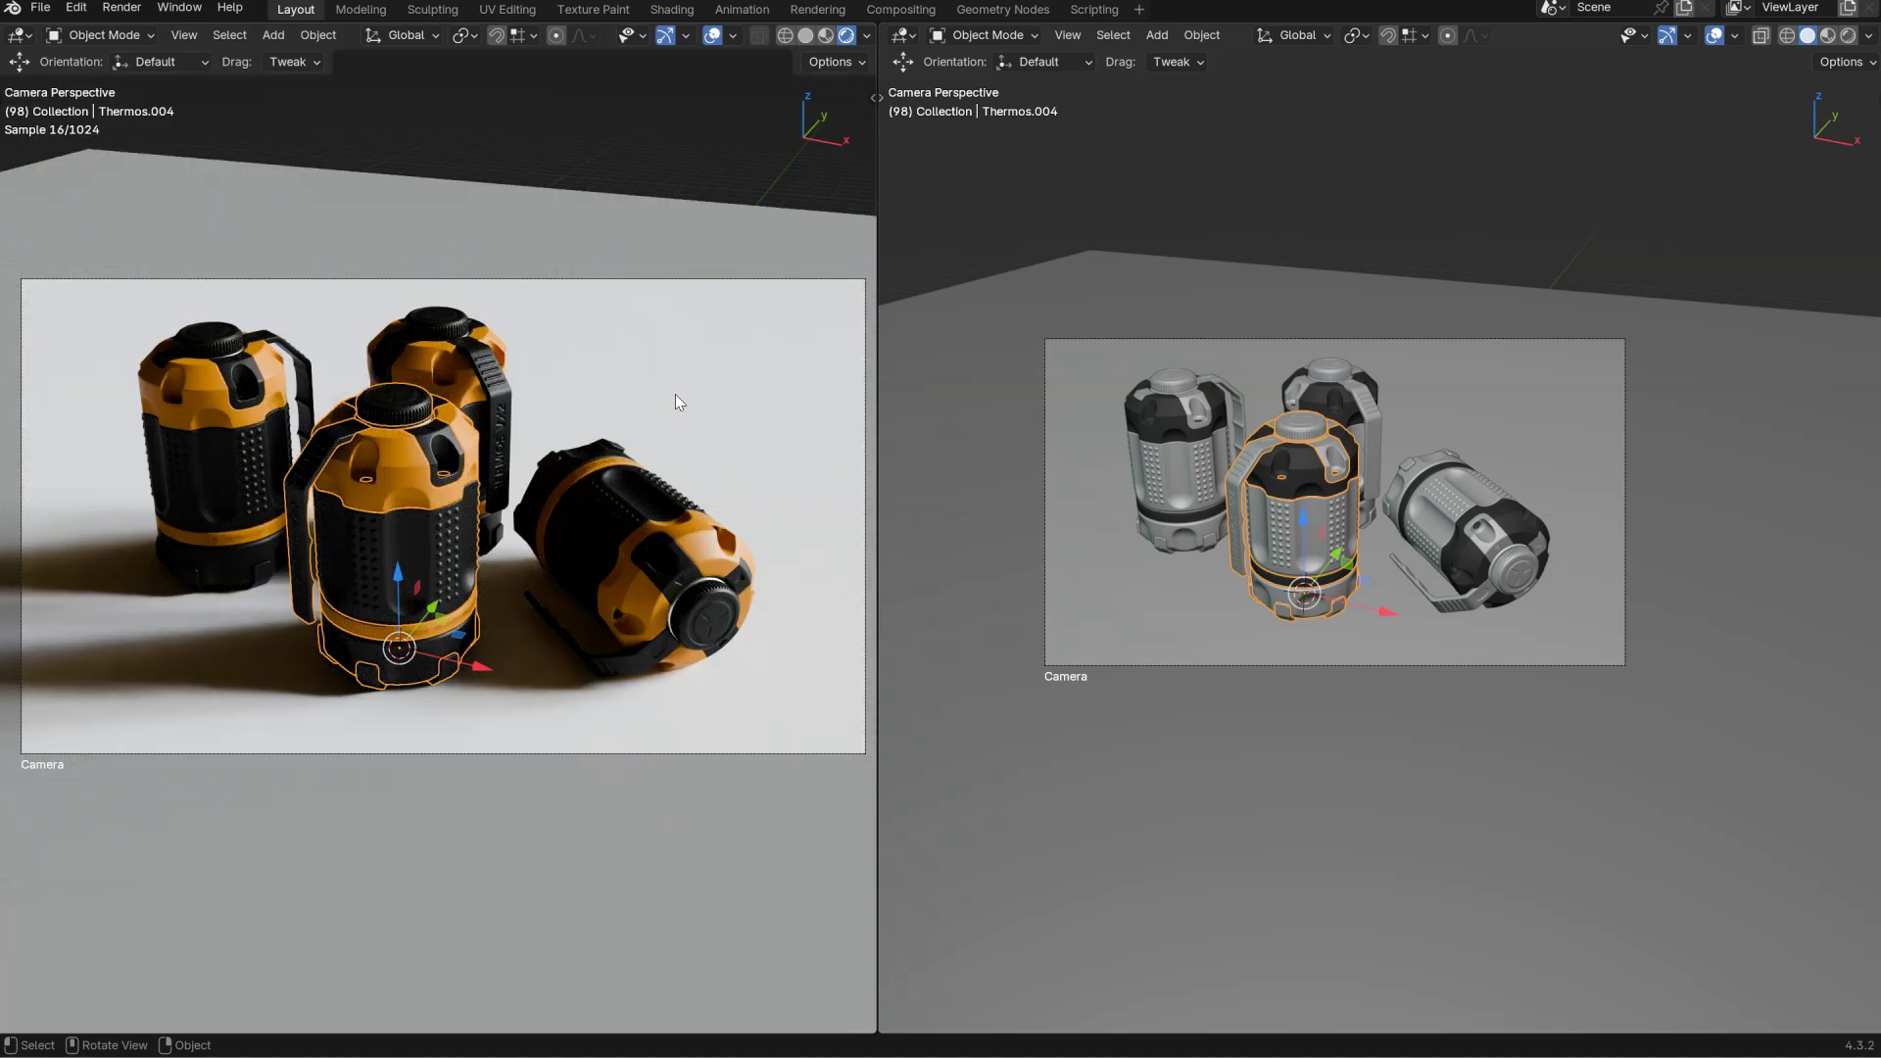
{"action": "key", "text": "grave"}
{"action": "left_click", "coordinate": [1289, 642]}
{"action": "middle_click_drag", "start_coordinate": [1373, 440], "coordinate": [1312, 524], "text": "ctrl"}
{"action": "left_click", "coordinate": [1359, 512]}
{"action": "scroll", "coordinate": [1175, 502], "scroll_direction": "up", "scroll_amount": 1}
Open the Outliner and Properties editors again and close both.
{"action": "key", "text": "n"}
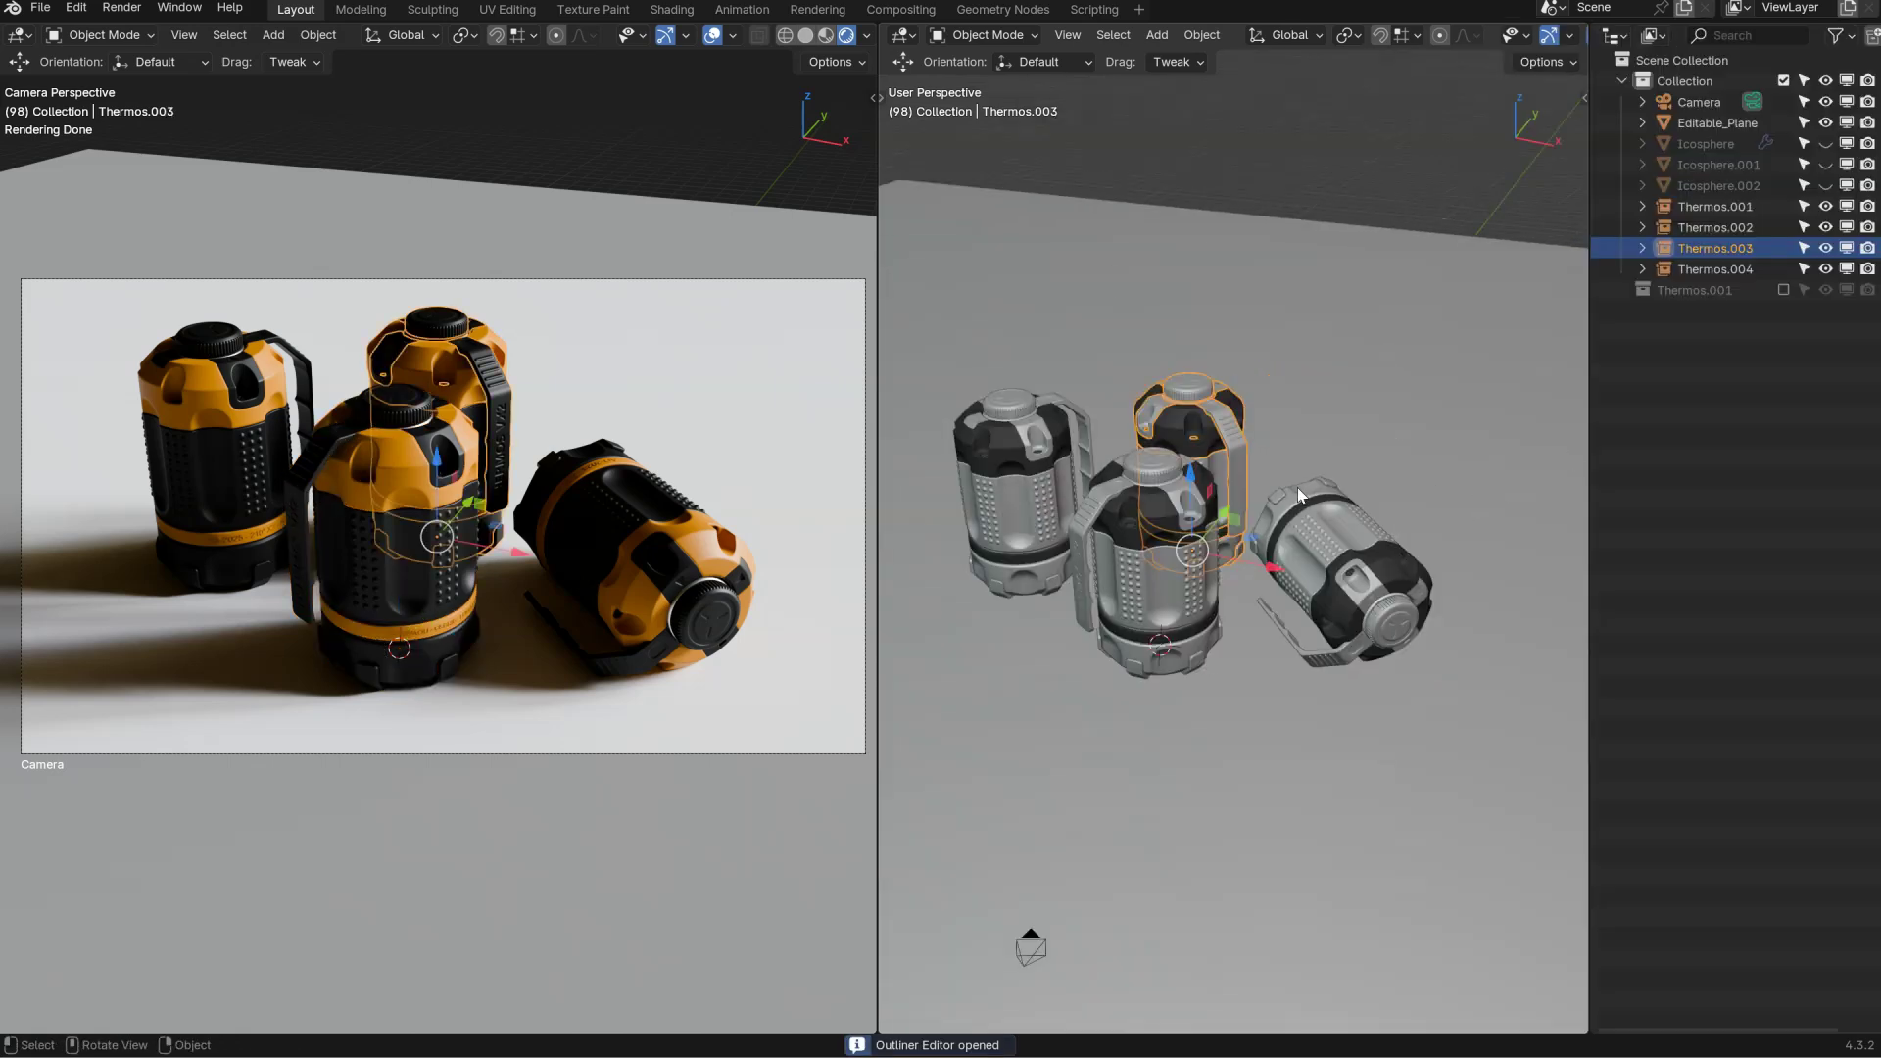
{"action": "key", "text": "shift+F9"}
{"action": "key", "text": "shift+F7"}
{"action": "key", "text": "shift+F7"}
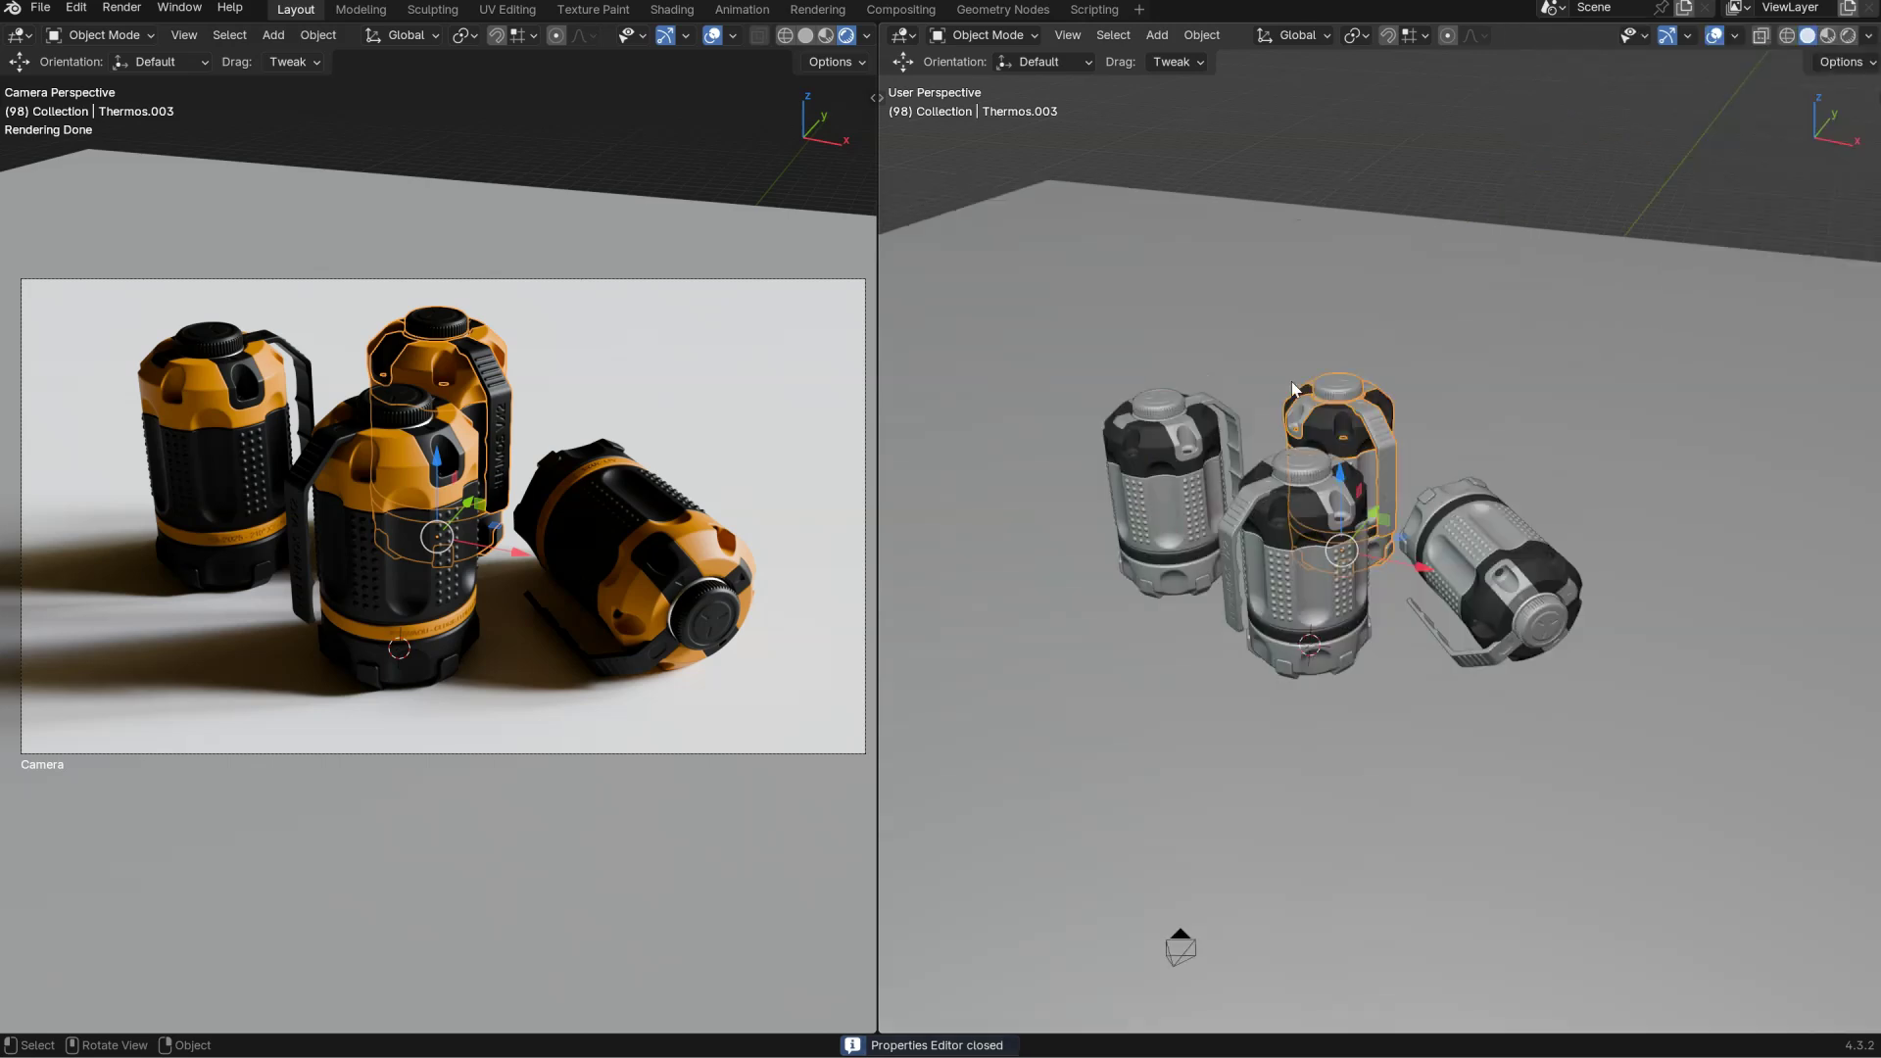
Hide the overlays in the rendered camera viewport.
{"action": "key", "text": "z"}
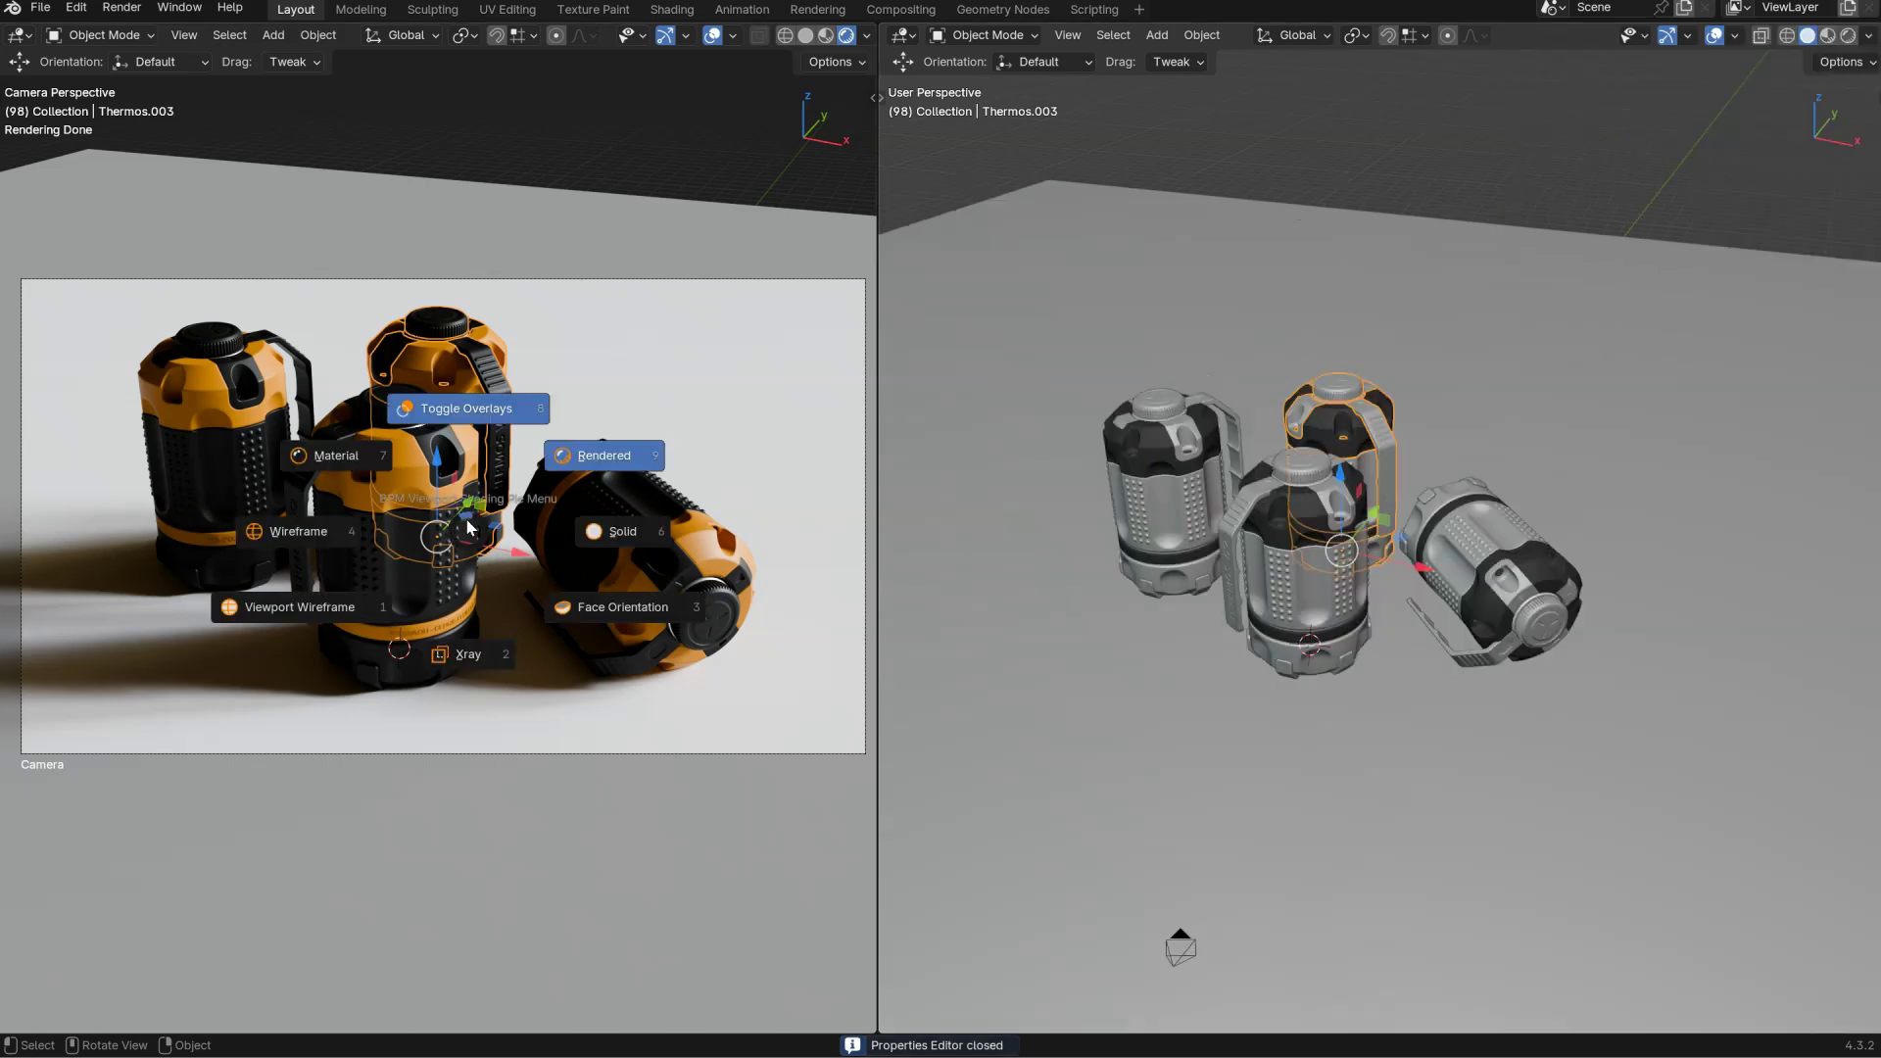
{"action": "left_click", "coordinate": [460, 406]}
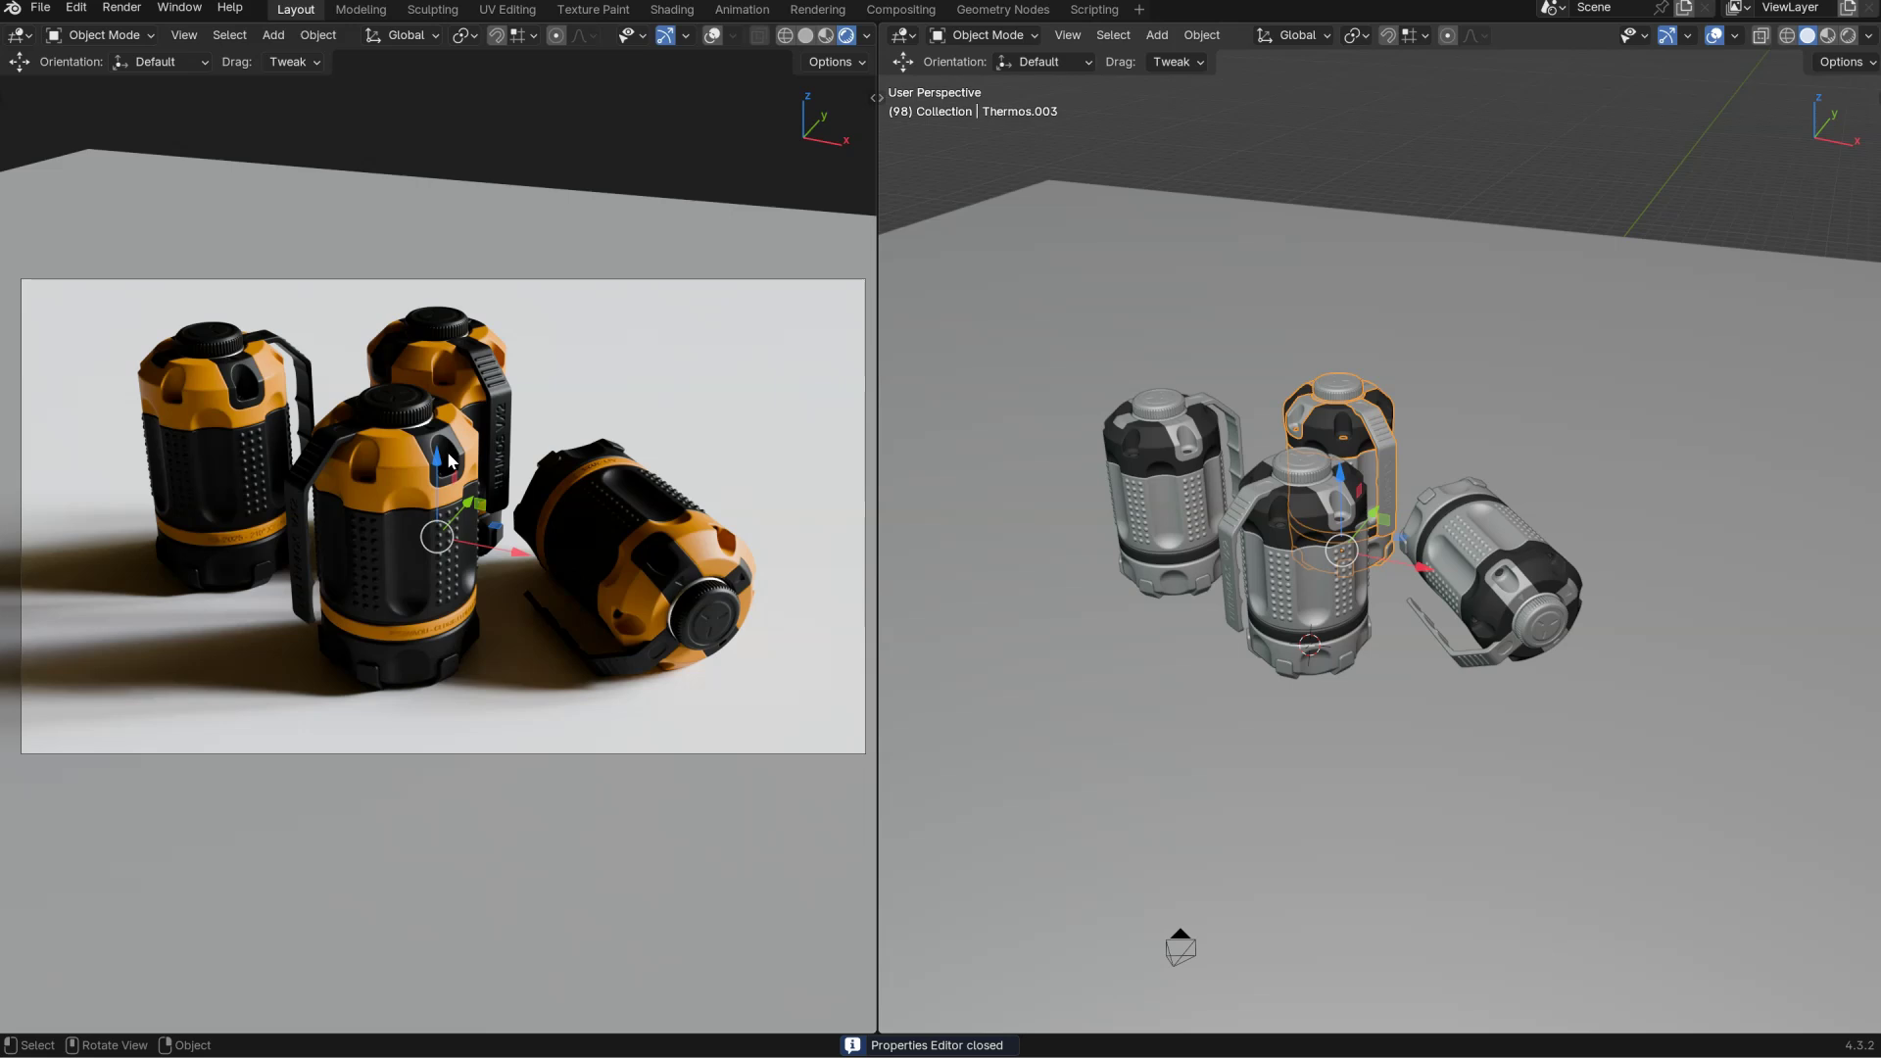
{"action": "key", "text": "z"}
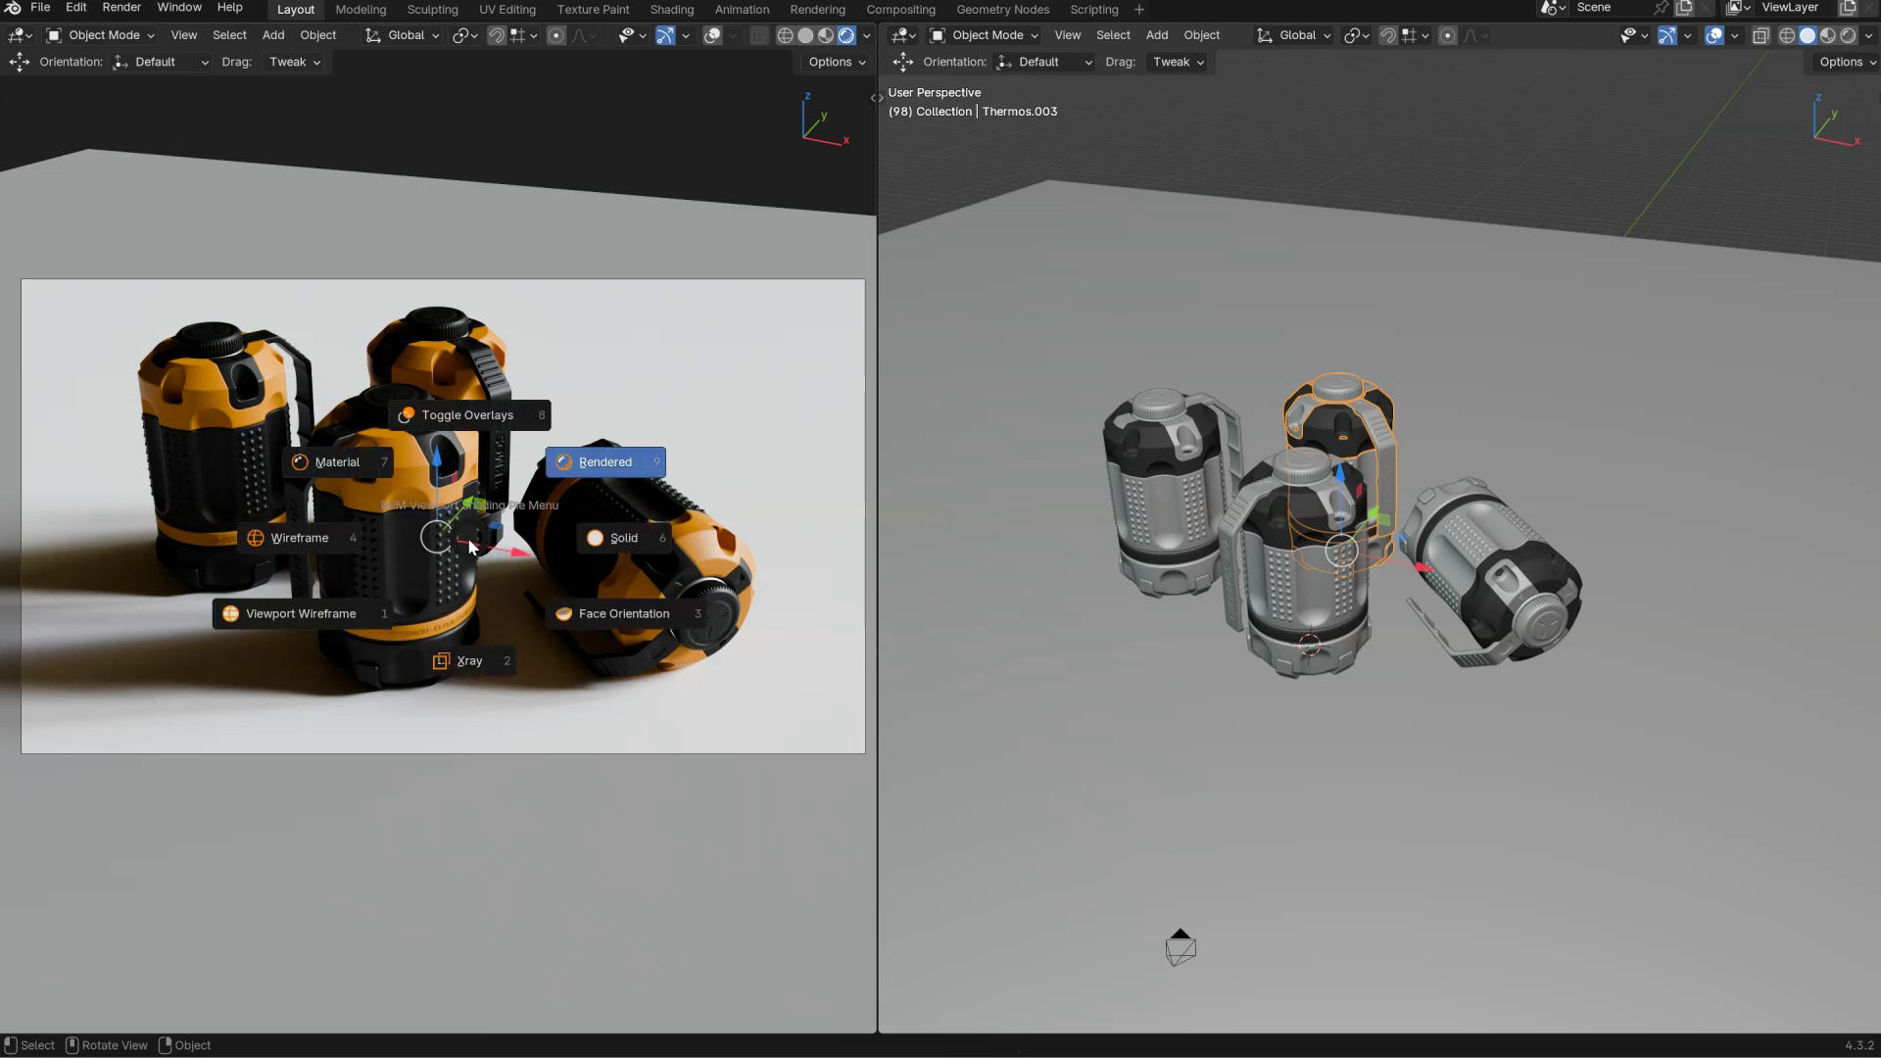
{"action": "left_click", "coordinate": [474, 419]}
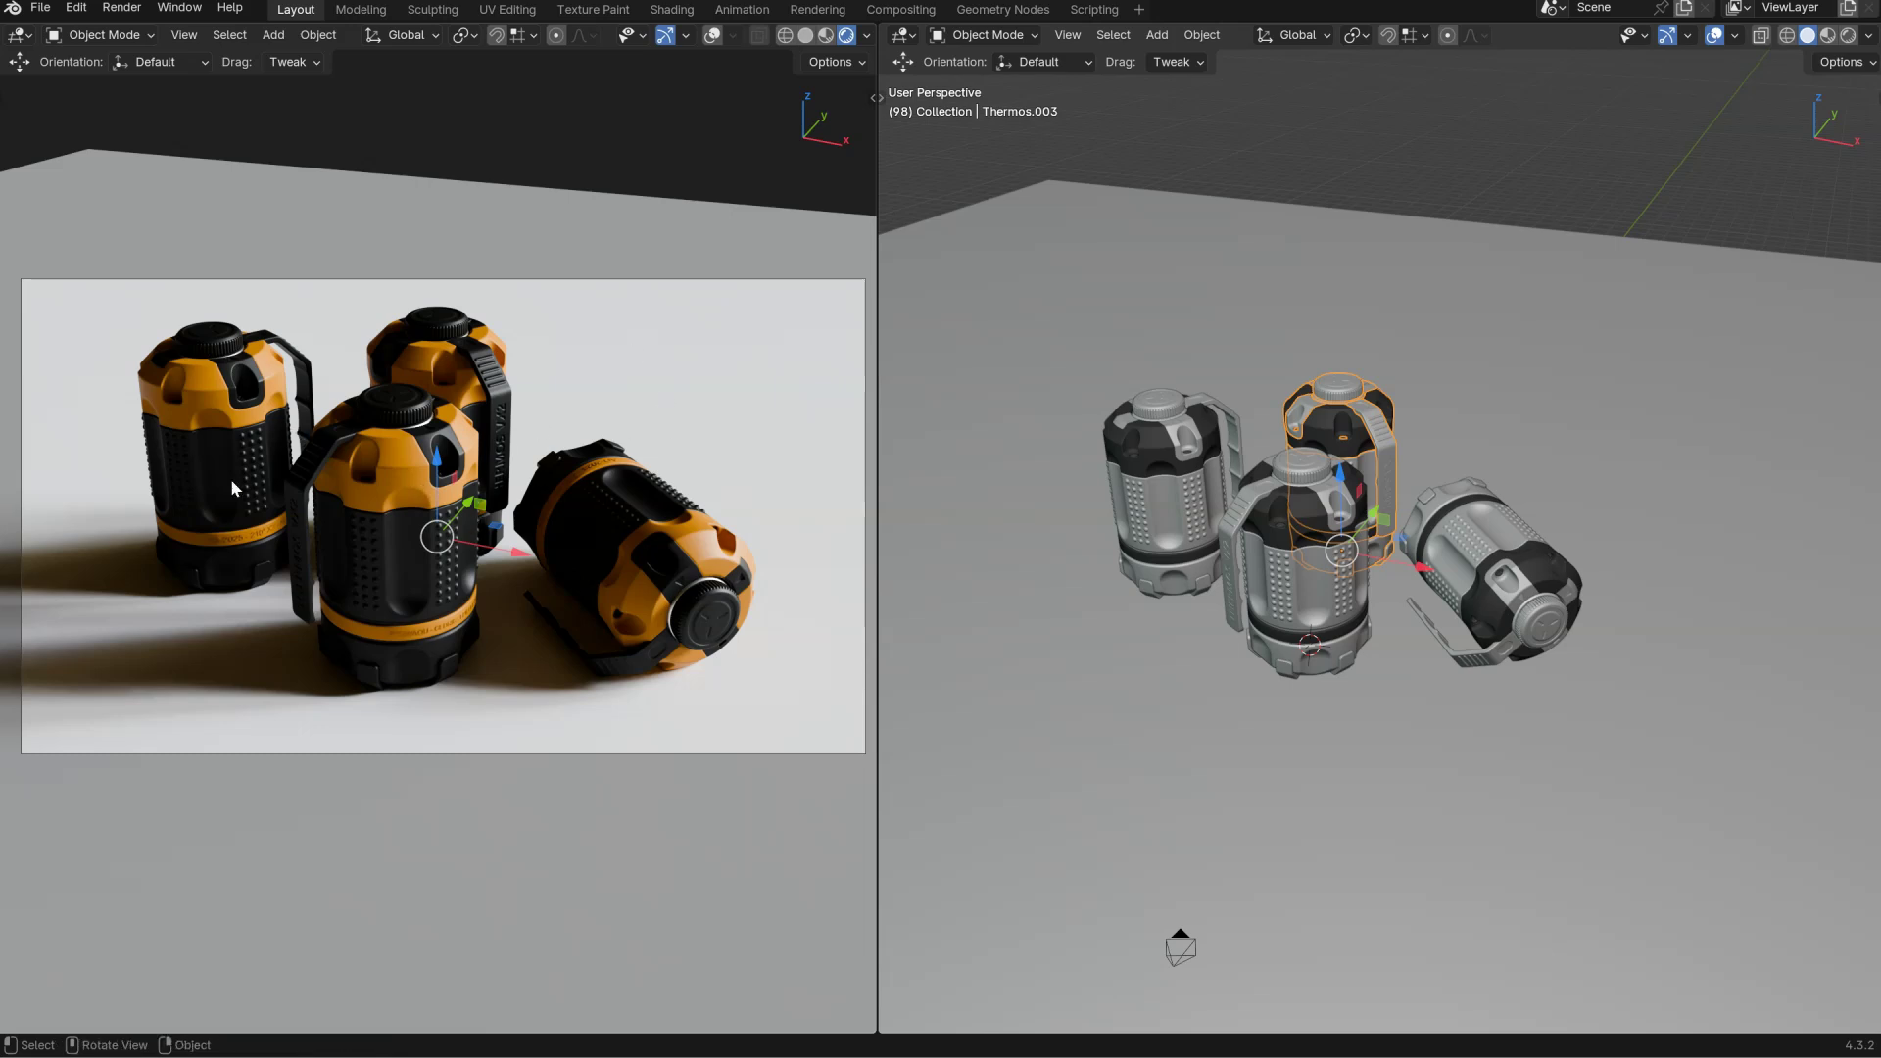
Enable Scene World lighting for the rendered camera viewport in the Shading Popup.
{"action": "key", "text": "shift+z"}
{"action": "left_click_drag", "start_coordinate": [475, 447], "coordinate": [543, 300]}
{"action": "key", "text": "shift+z"}
{"action": "left_click_drag", "start_coordinate": [460, 416], "coordinate": [551, 298]}
{"action": "left_click", "coordinate": [488, 458]}
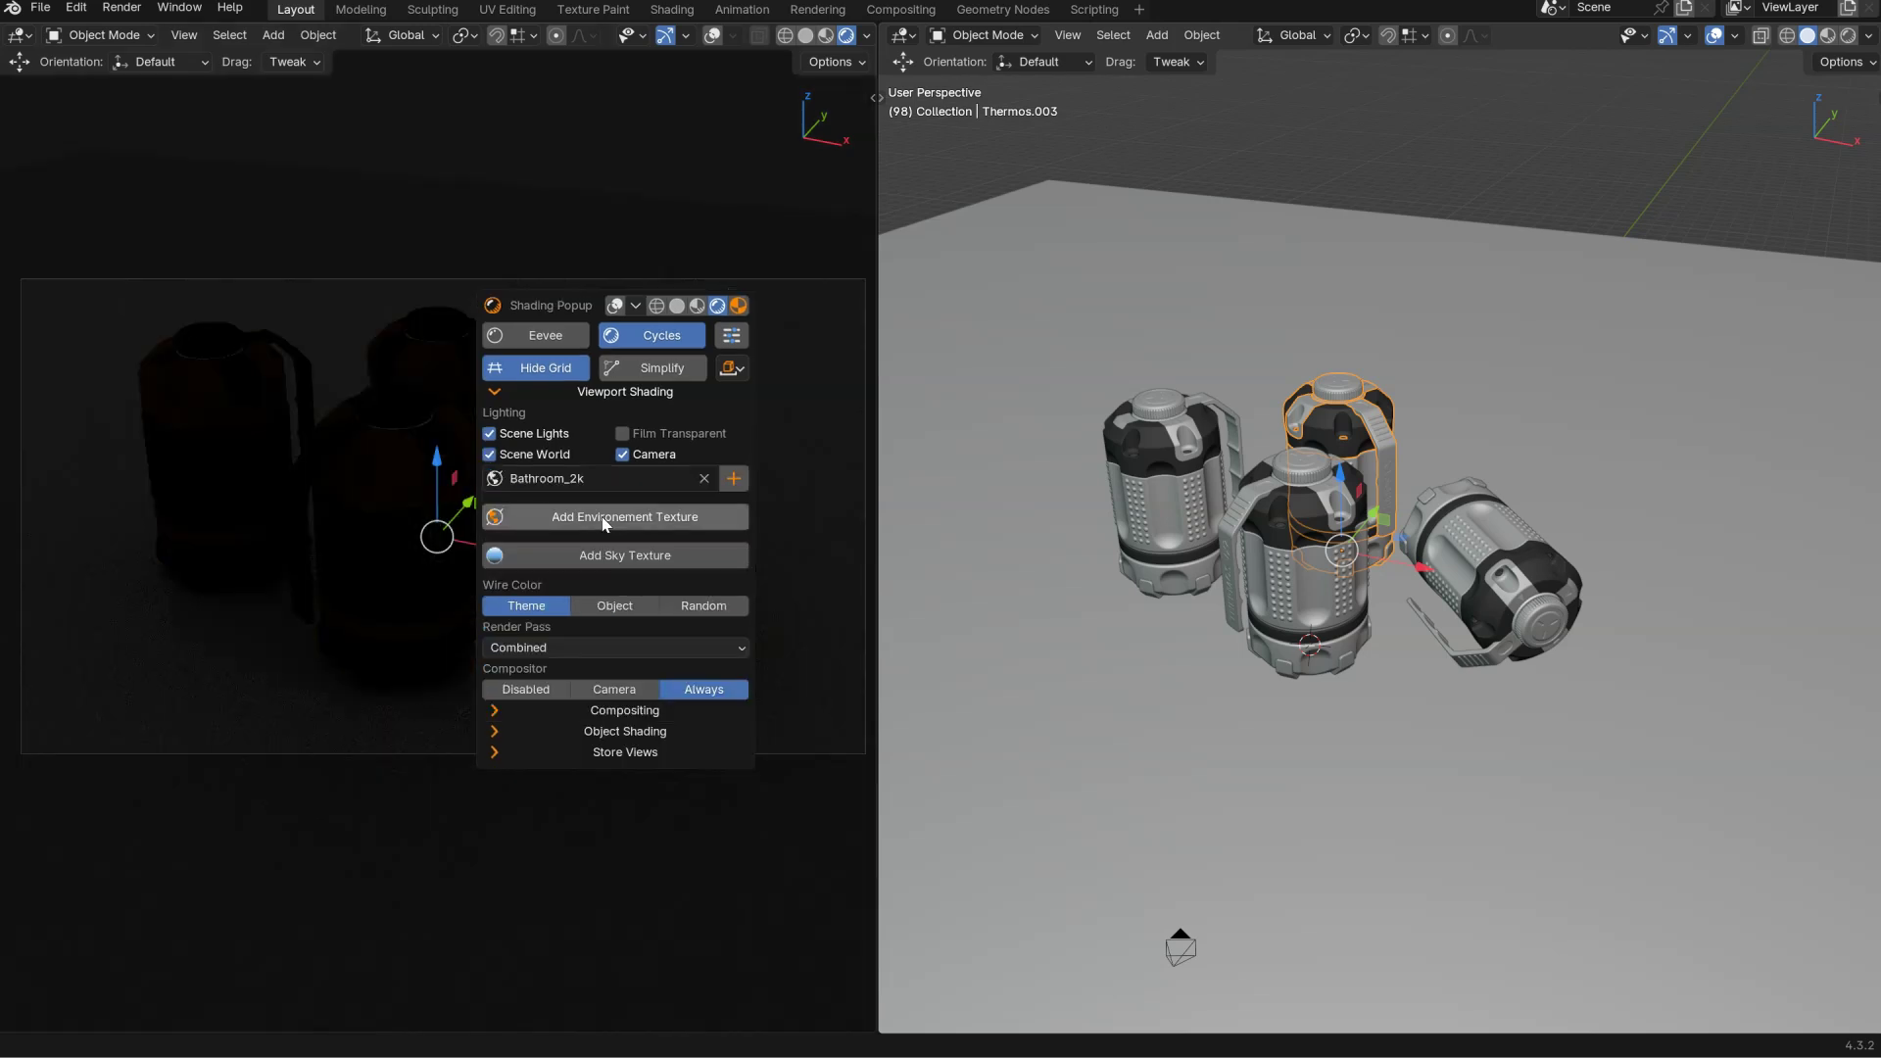
Load cayley_interior_4k.exr from the HDRI's folder as the world's environment texture.
{"action": "left_click", "coordinate": [601, 527]}
{"action": "scroll", "coordinate": [473, 707], "scroll_direction": "down", "scroll_amount": 5}
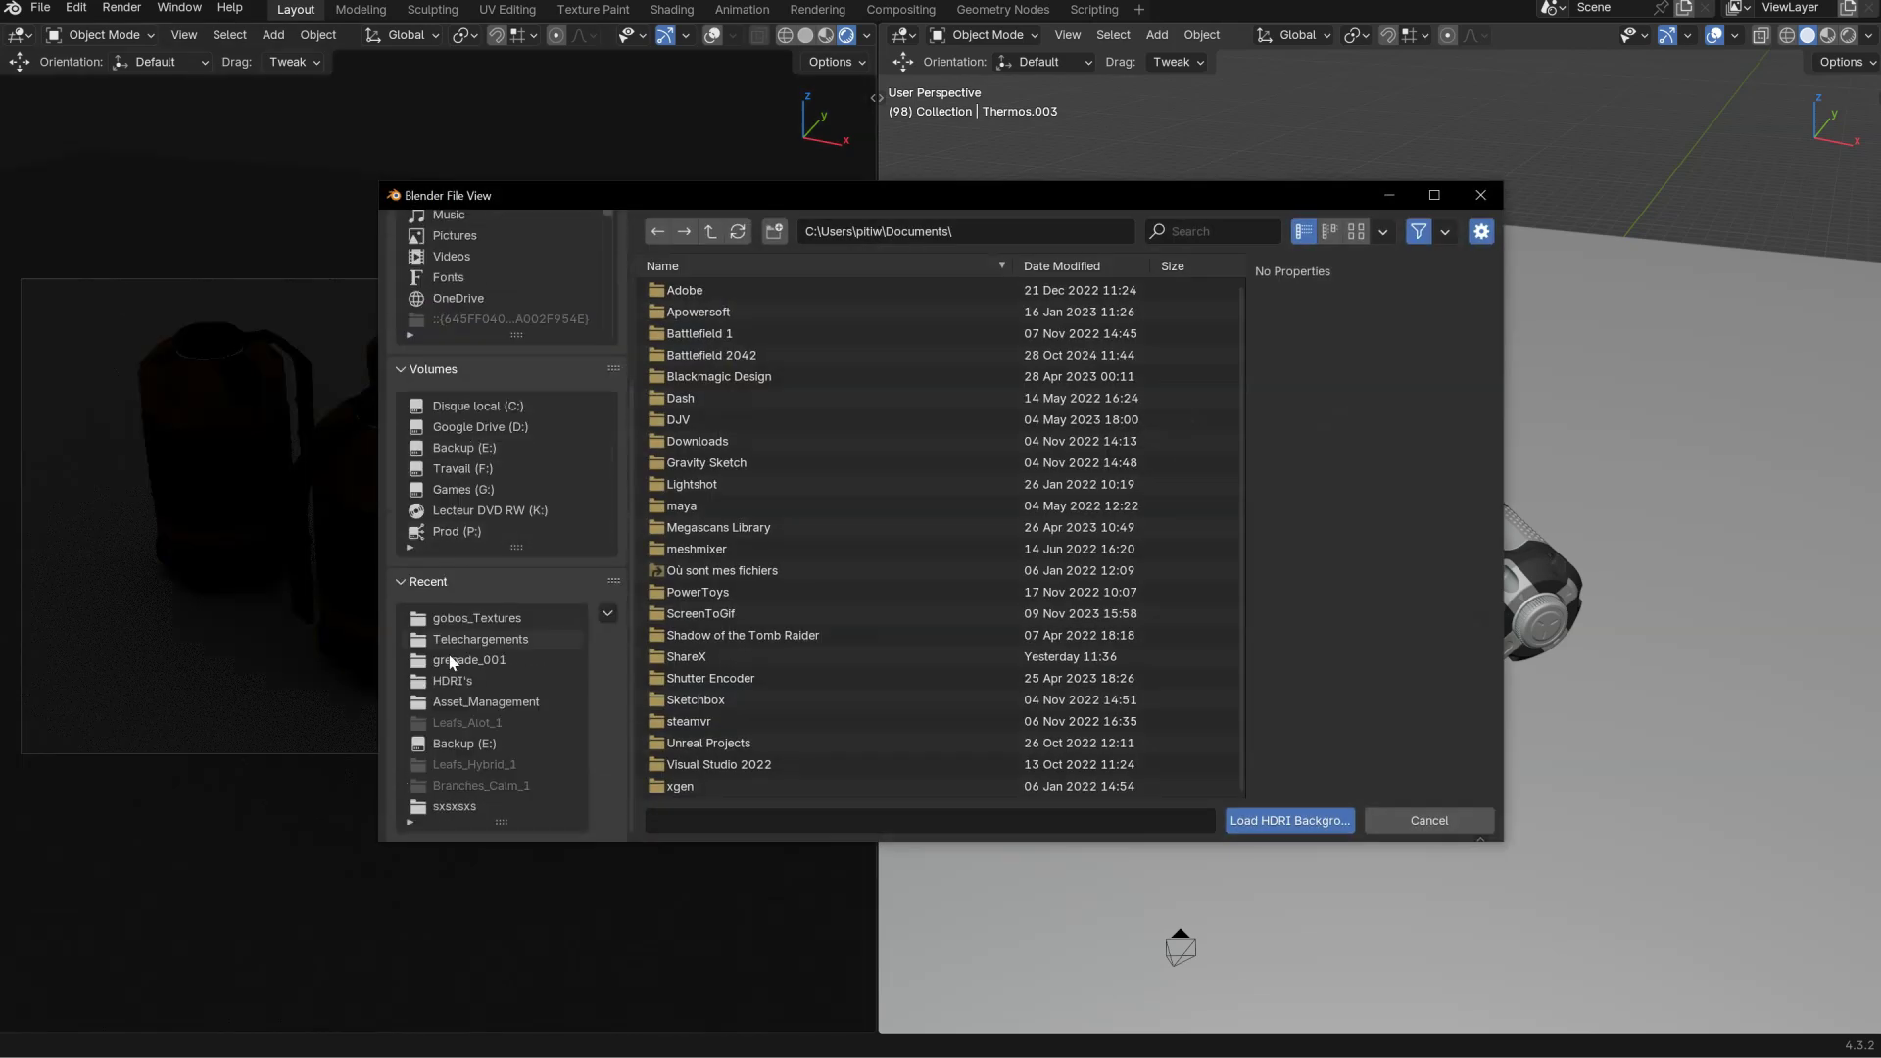
{"action": "left_click", "coordinate": [439, 683]}
{"action": "left_click", "coordinate": [1356, 231]}
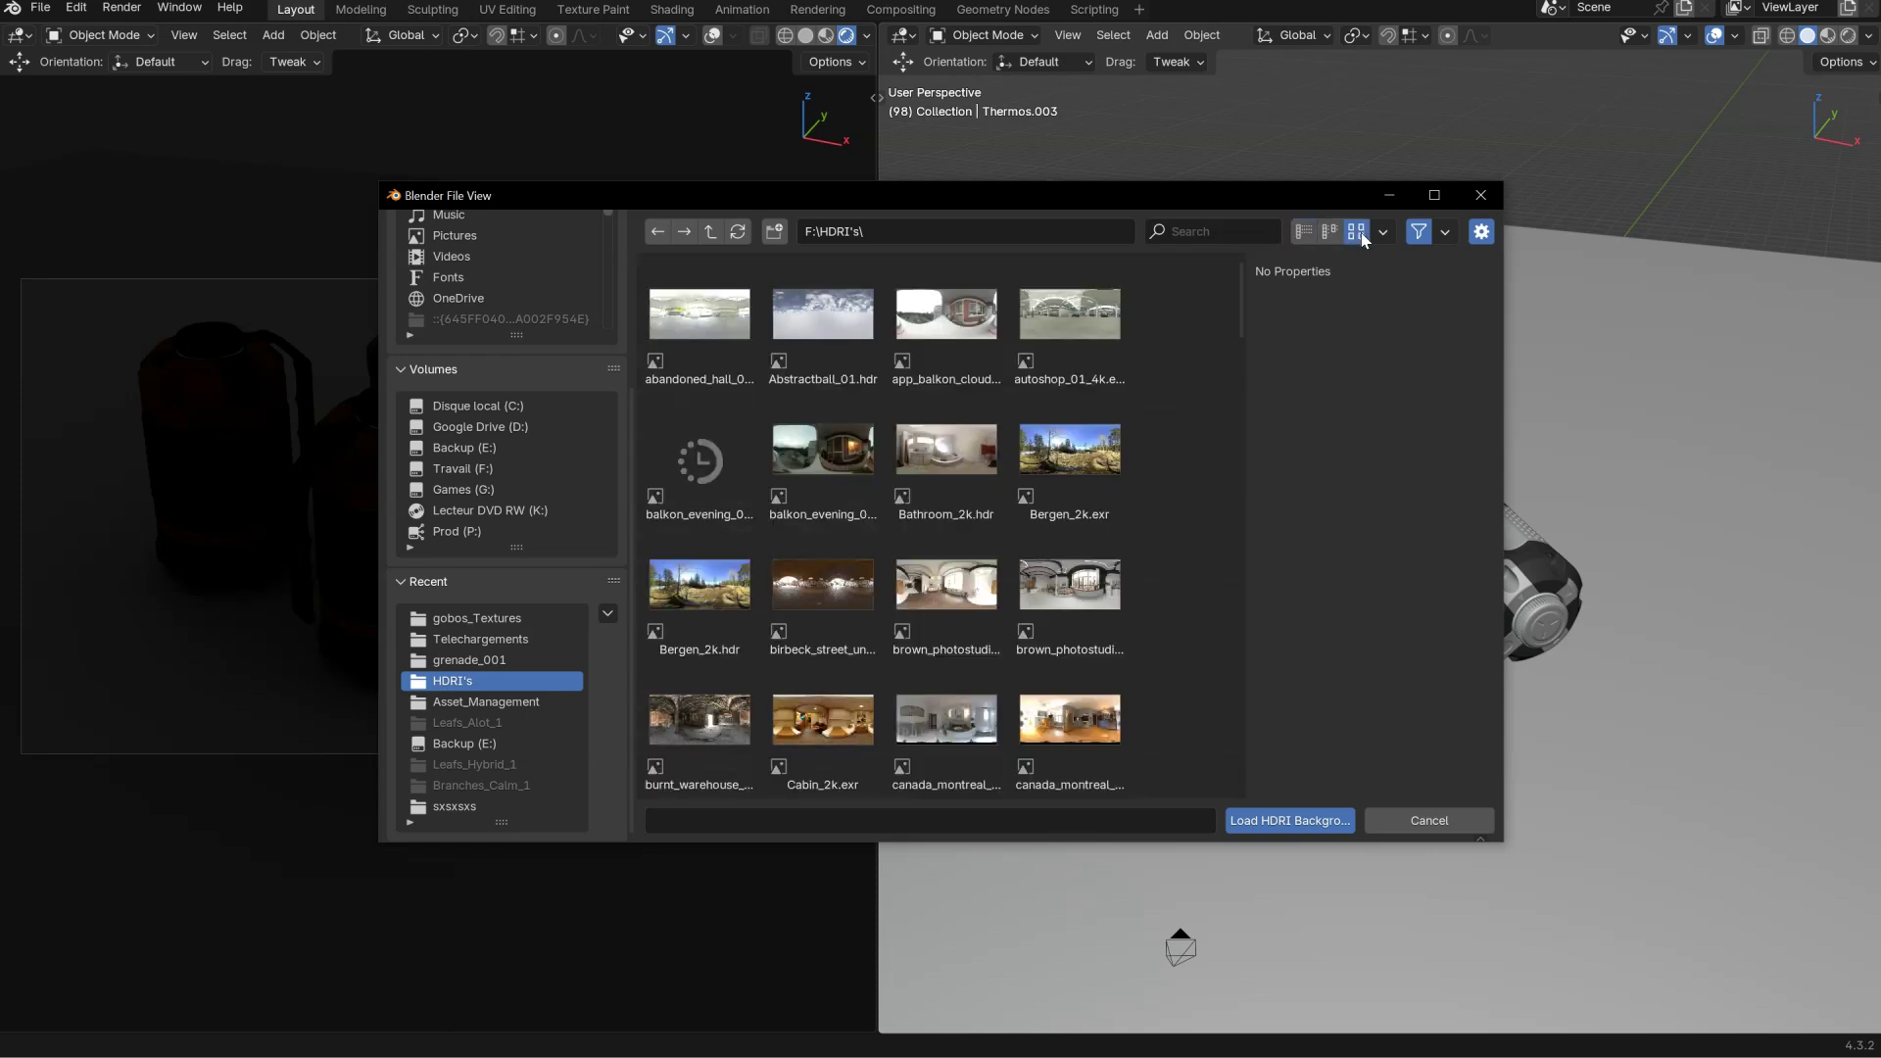
{"action": "scroll", "coordinate": [862, 588], "scroll_direction": "down", "scroll_amount": 5}
{"action": "scroll", "coordinate": [862, 587], "scroll_direction": "down", "scroll_amount": 5}
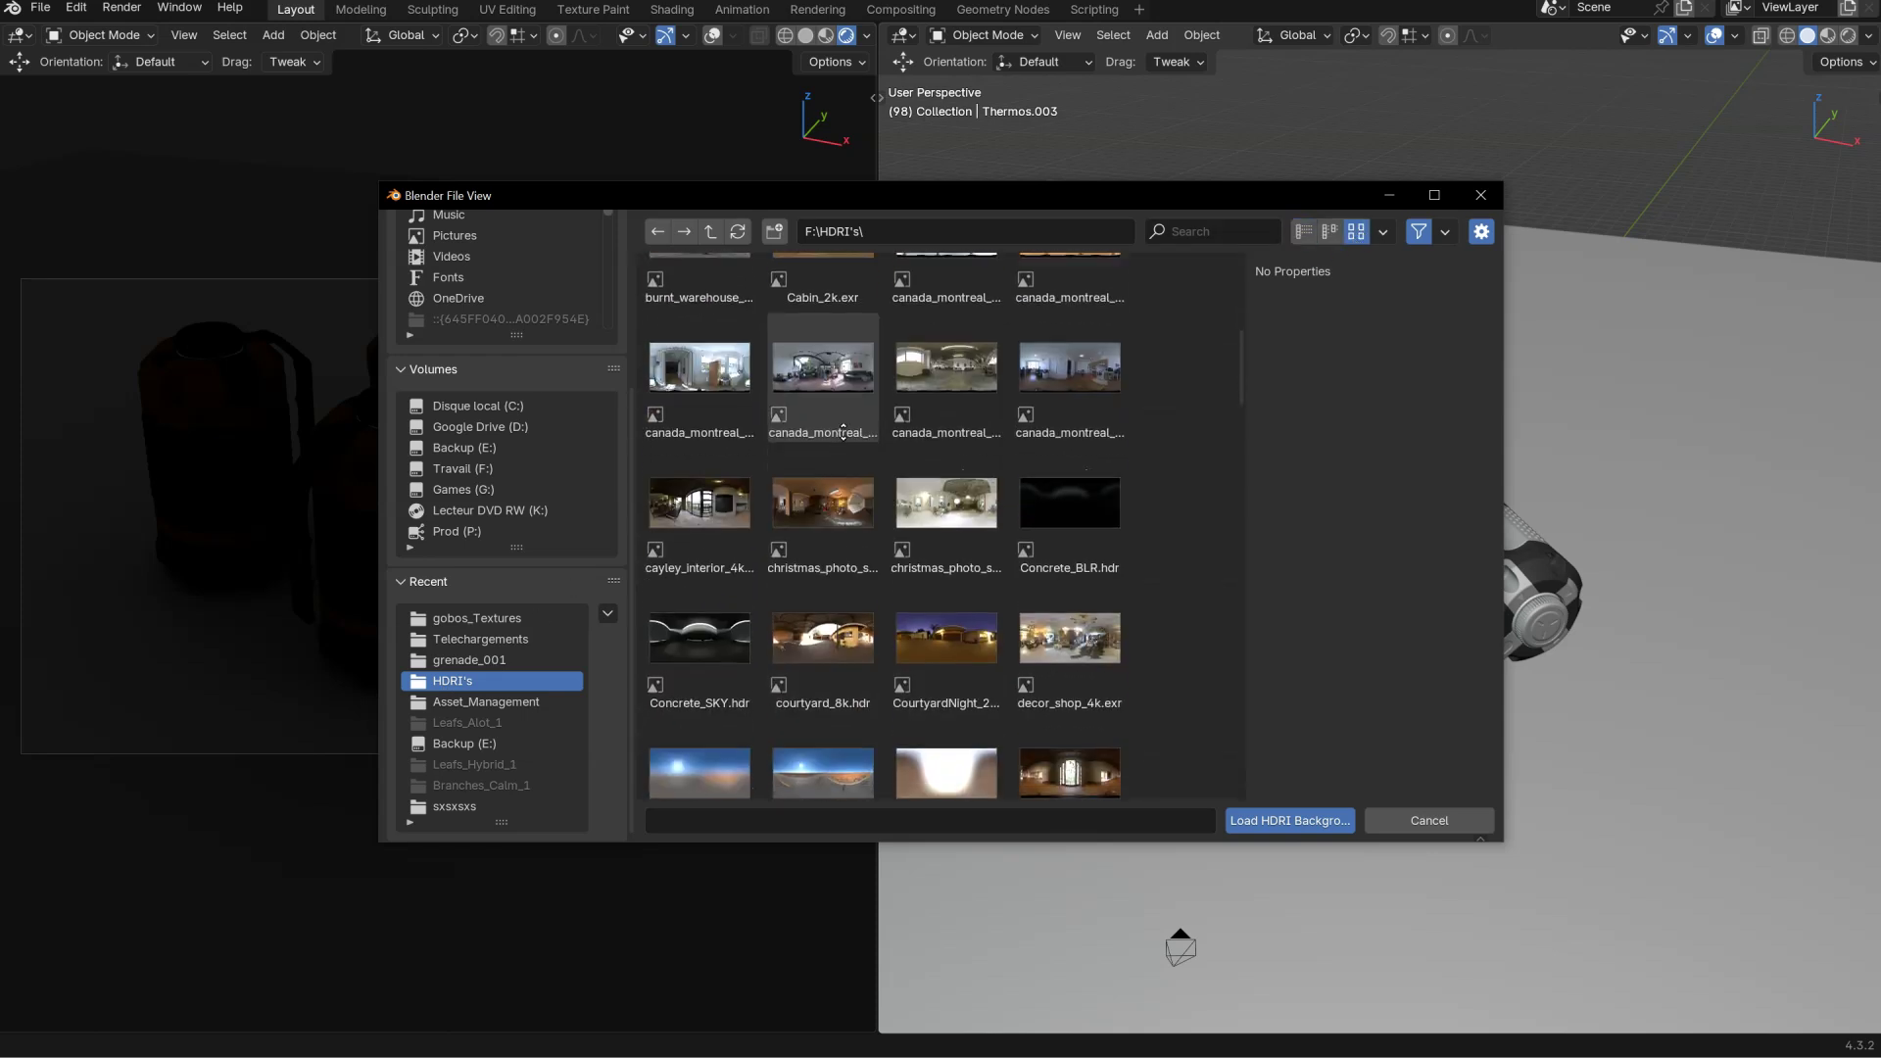
{"action": "left_click", "coordinate": [676, 421]}
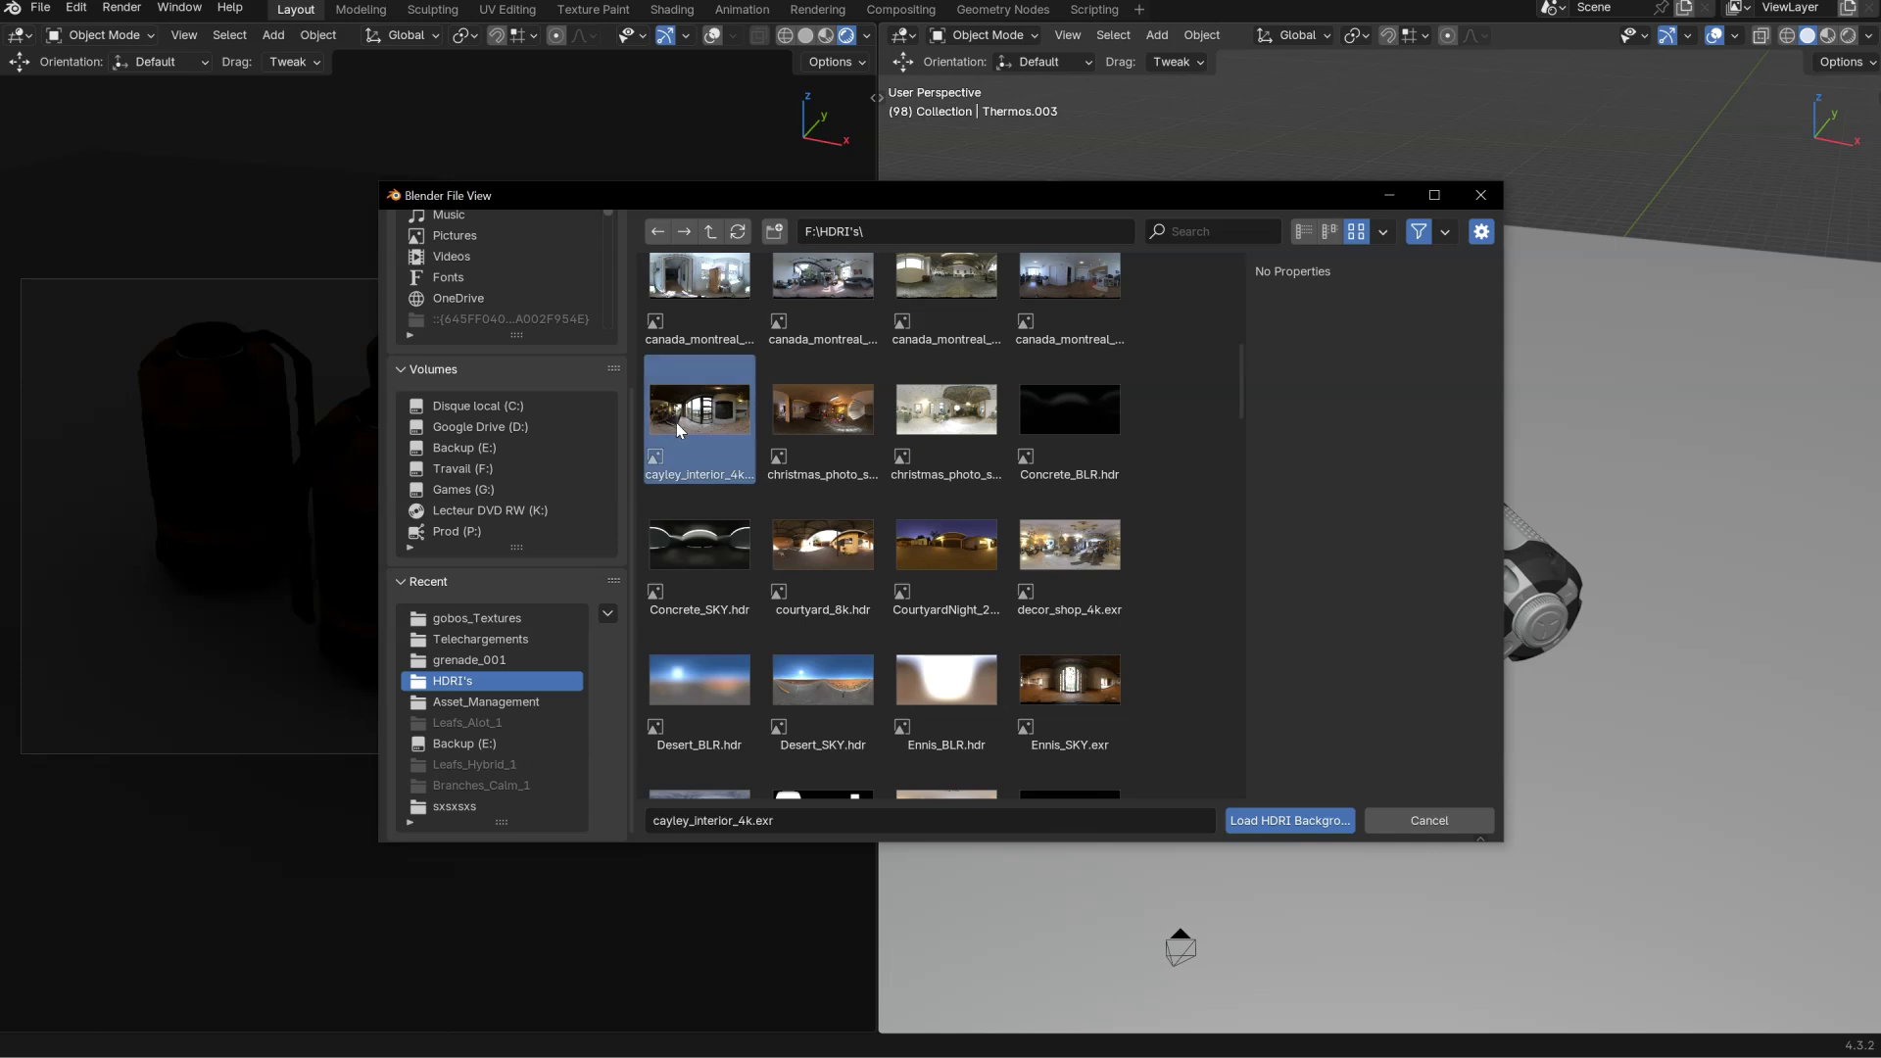
{"action": "left_click", "coordinate": [1284, 823]}
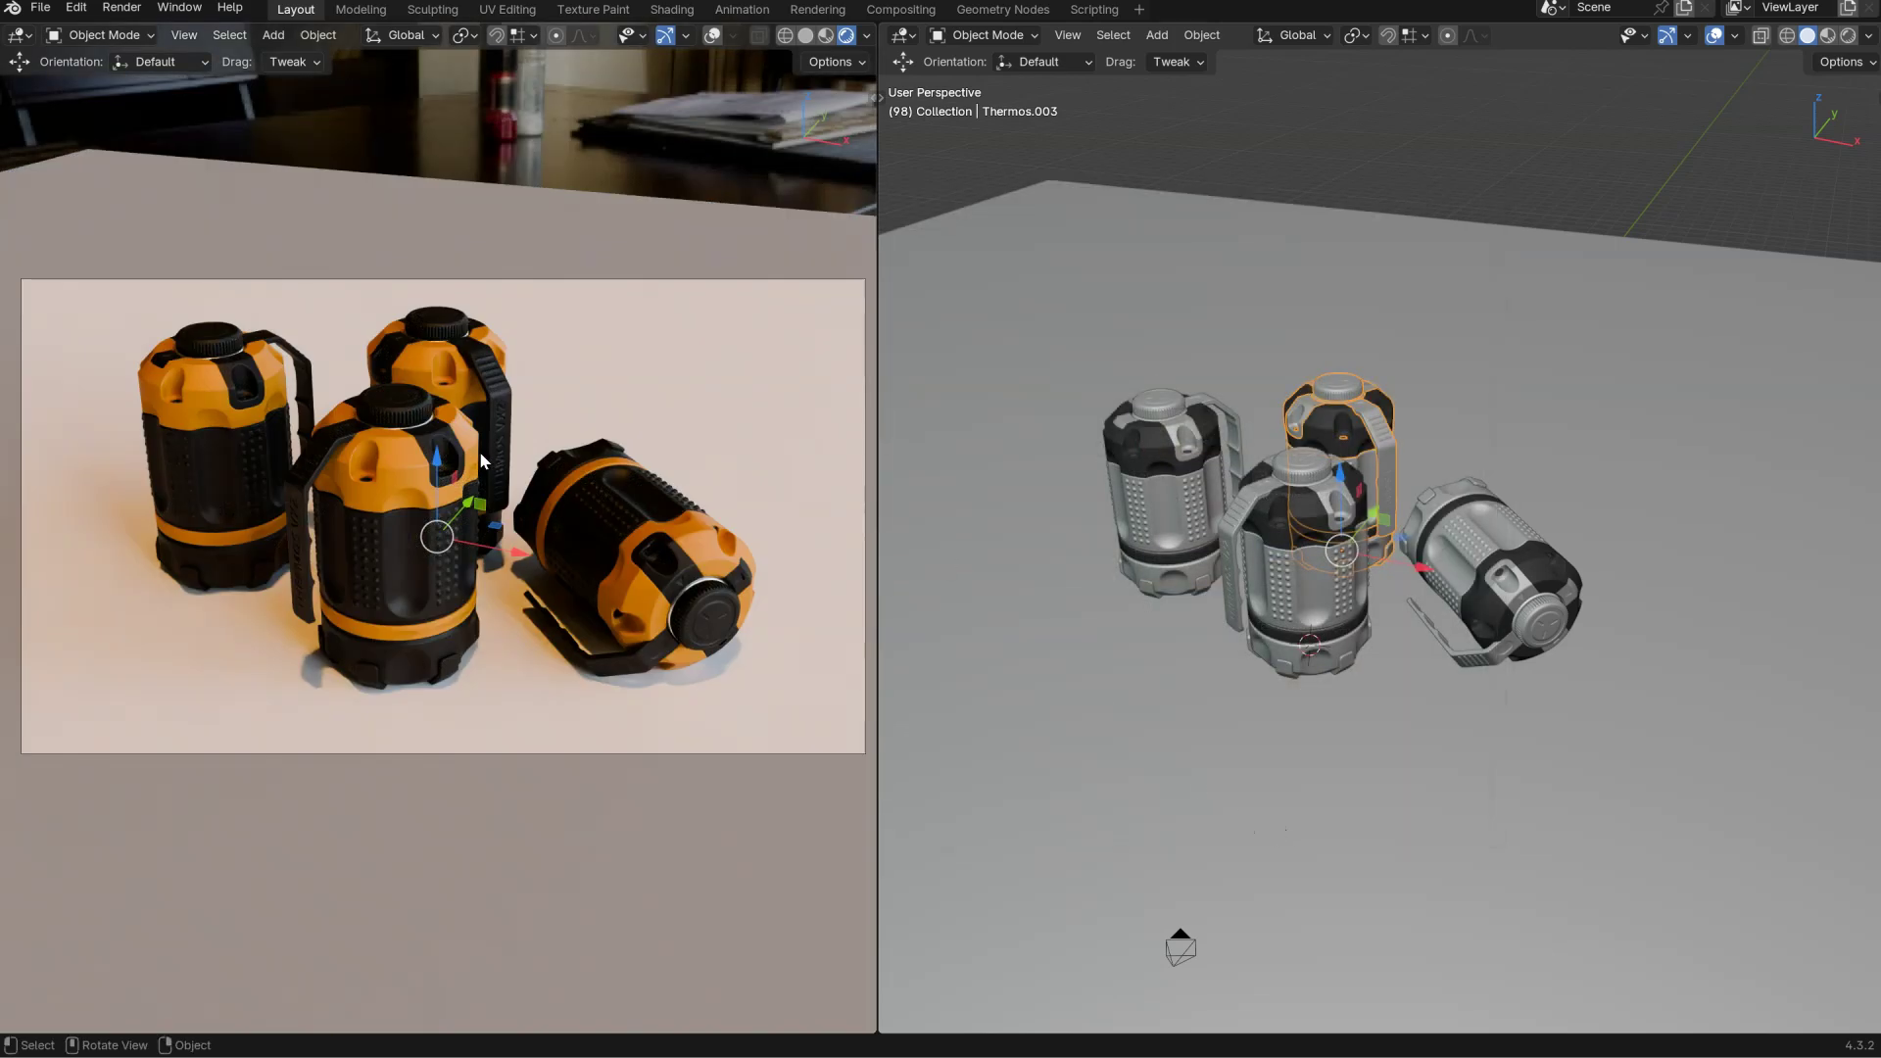
Rotate the environment texture to change the direction of the light on the thermoses.
{"action": "middle_click_drag", "start_coordinate": [494, 384], "coordinate": [434, 485], "text": "ctrl+shift"}
{"action": "middle_click_drag", "start_coordinate": [570, 473], "coordinate": [794, 450], "text": "ctrl+shift"}
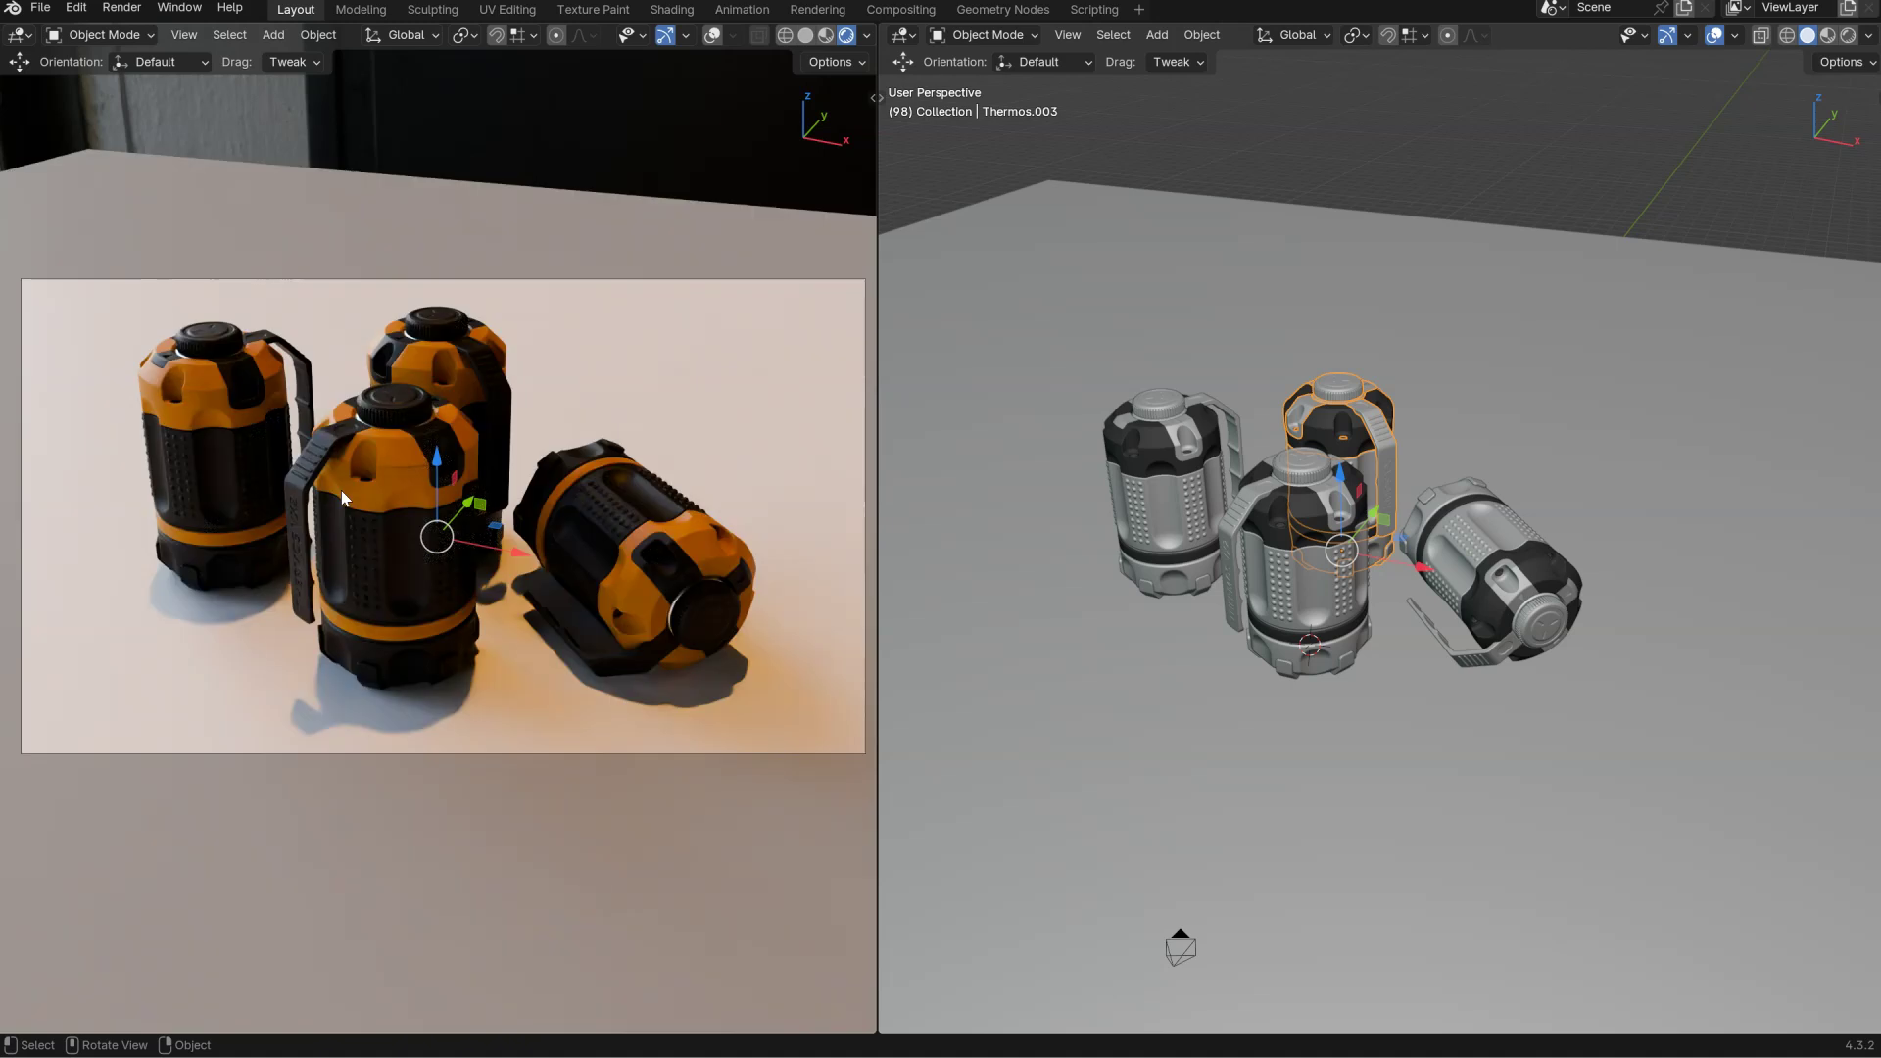
Replace the world's environment texture with burnt_warehouse_4k.exr from the HDRI's folder and rotate it to redirect the light.
{"action": "key", "text": "shift+z"}
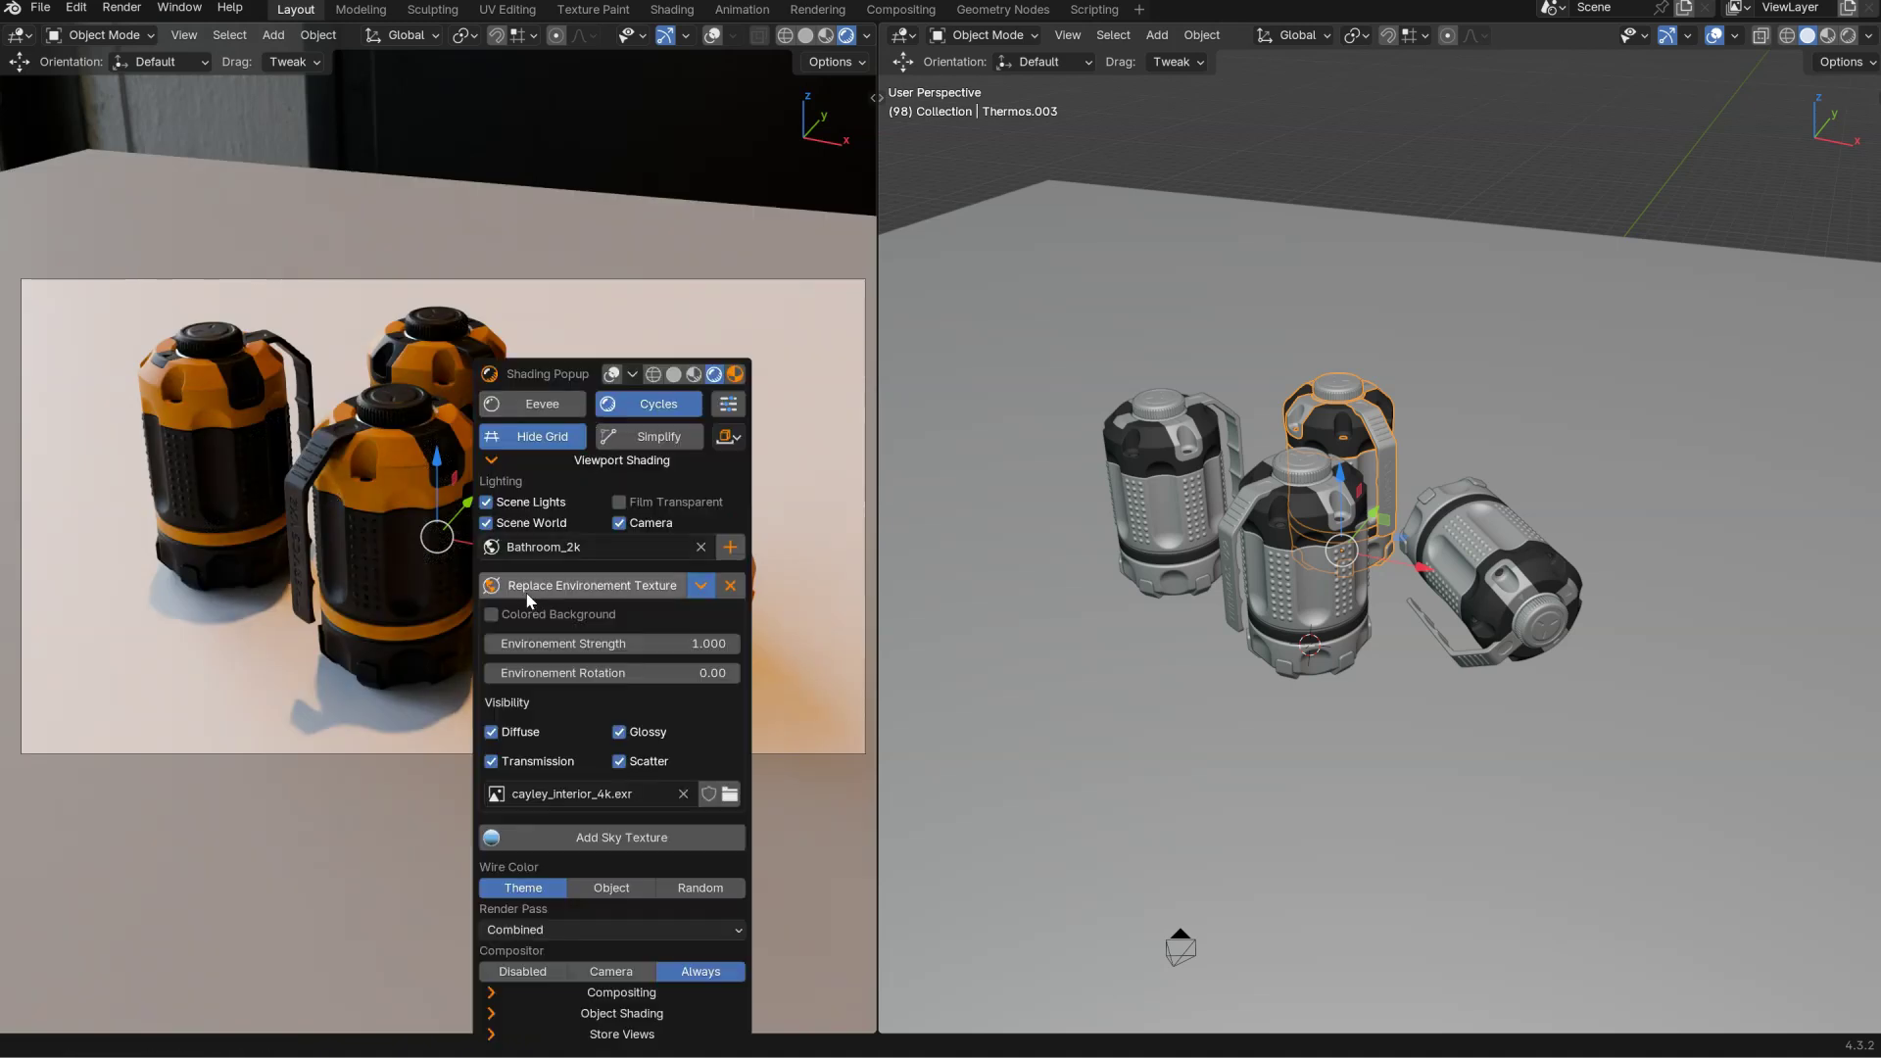
{"action": "left_click", "coordinate": [705, 590]}
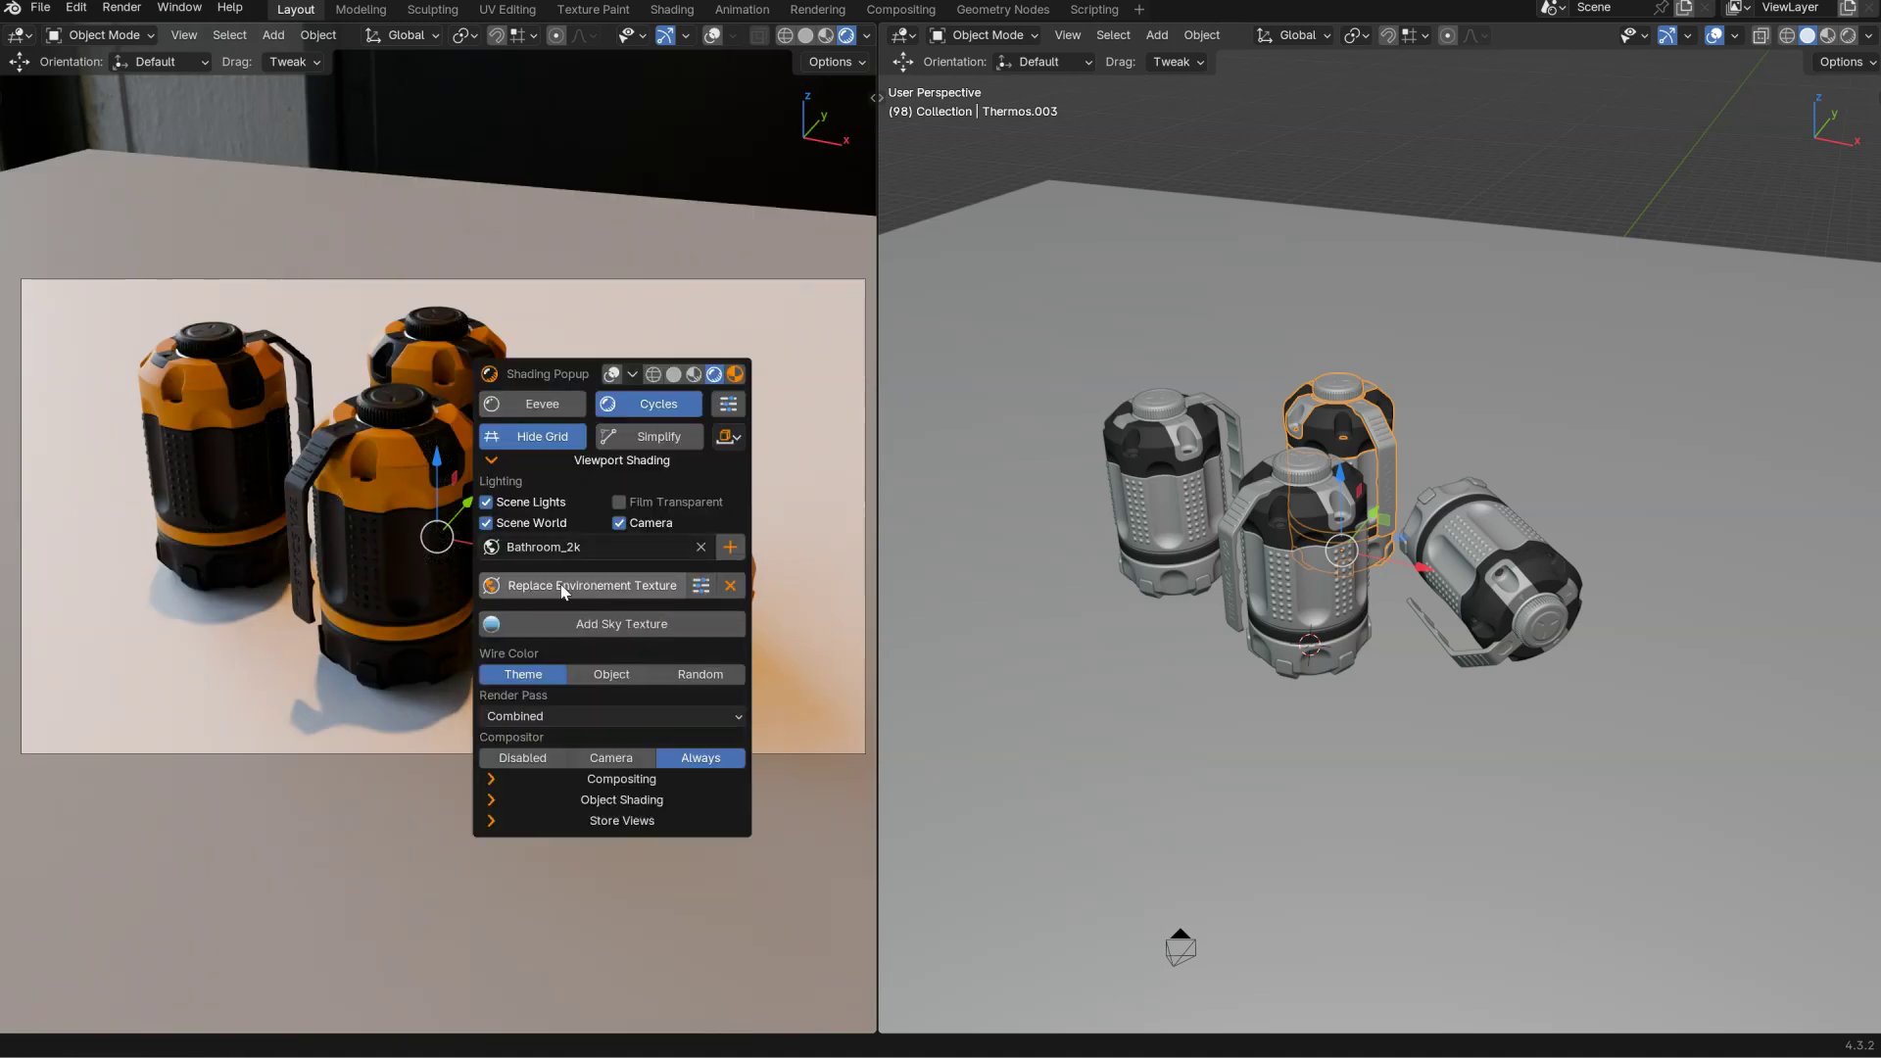
{"action": "left_click", "coordinate": [563, 592]}
{"action": "scroll", "coordinate": [480, 666], "scroll_direction": "down", "scroll_amount": 5}
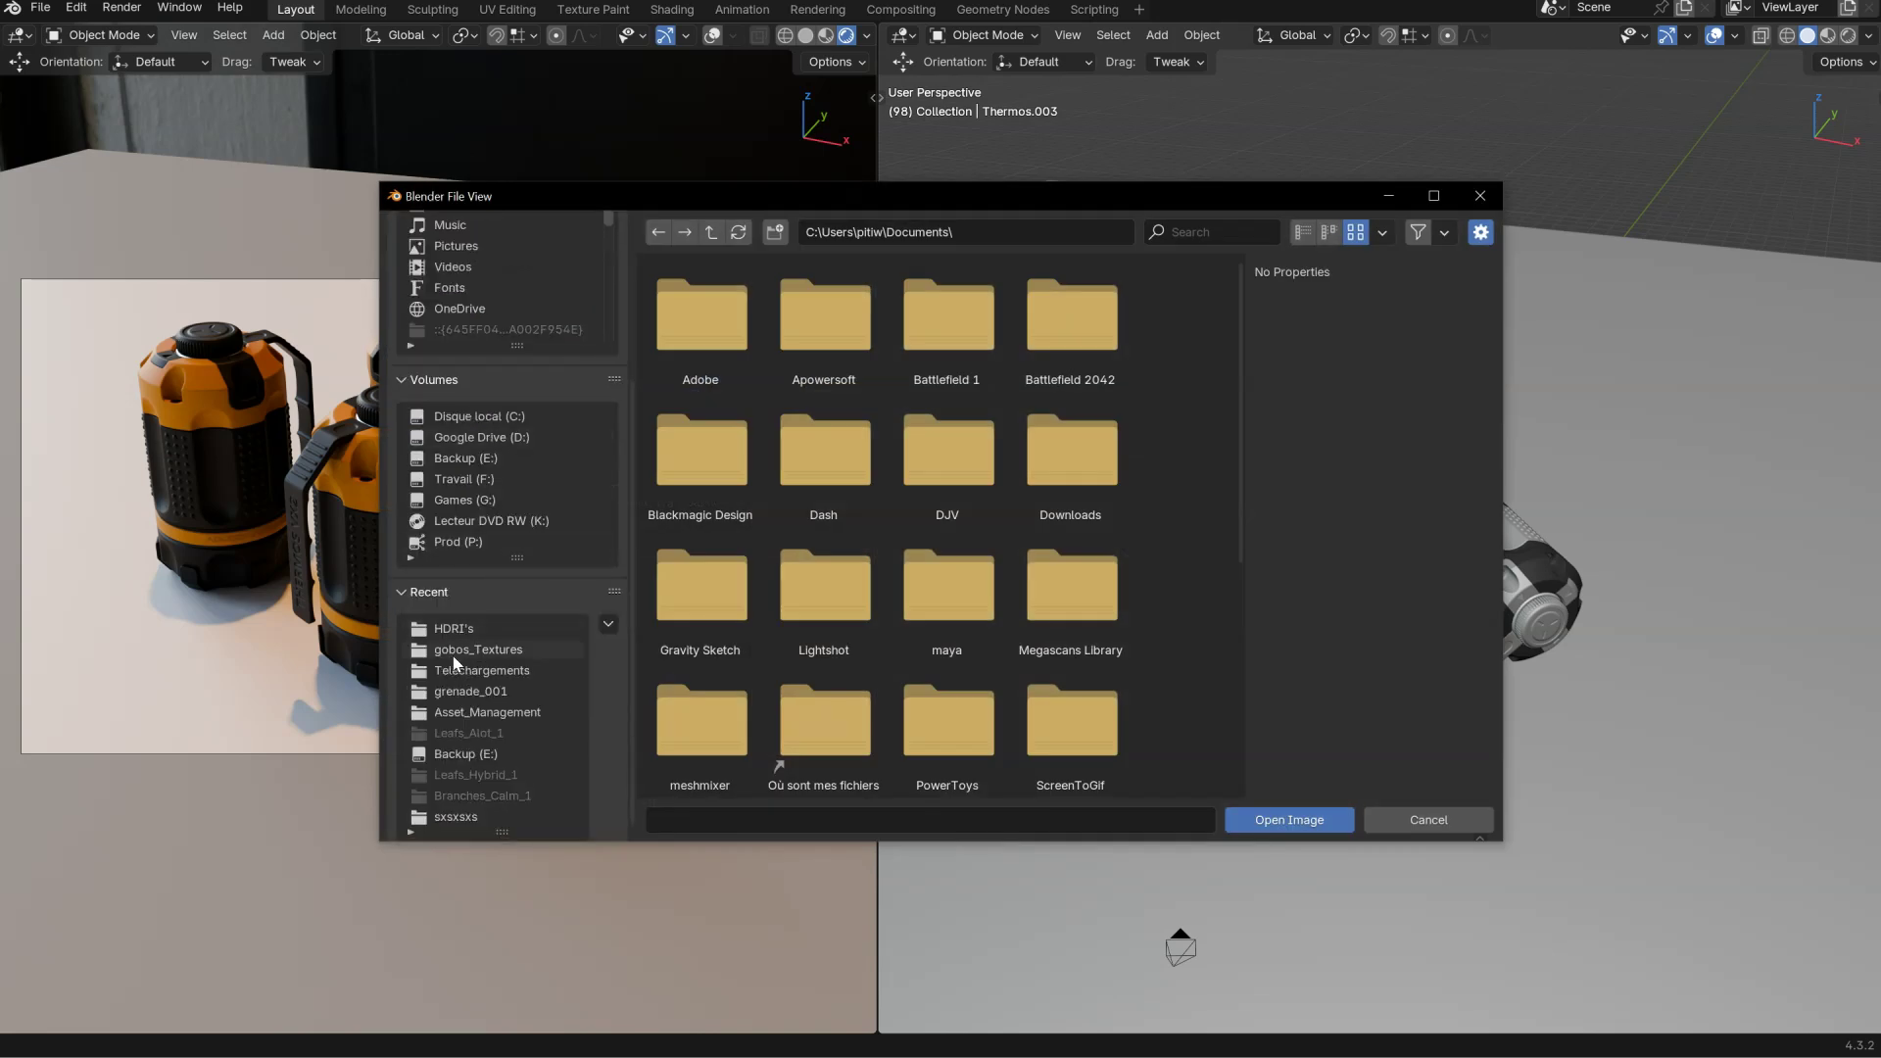
{"action": "scroll", "coordinate": [926, 646], "scroll_direction": "down", "scroll_amount": 6}
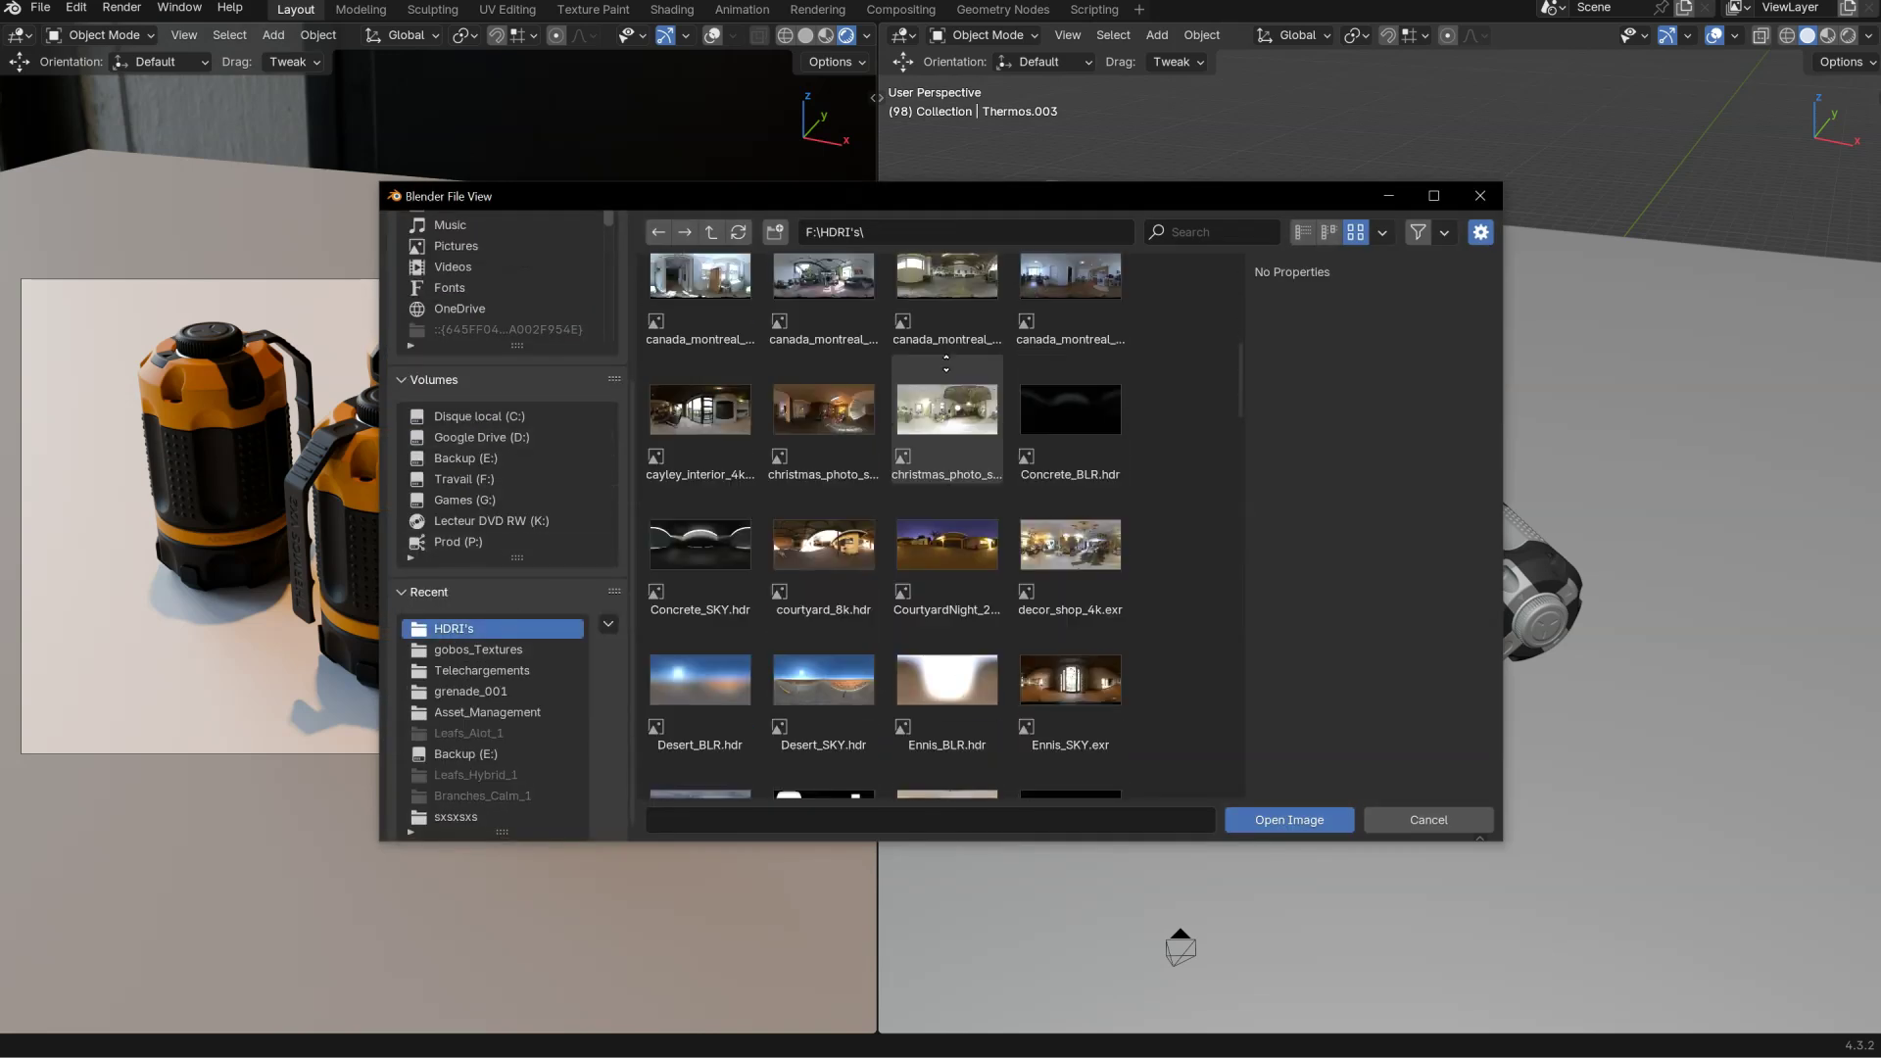
{"action": "scroll", "coordinate": [926, 646], "scroll_direction": "up", "scroll_amount": 2}
{"action": "left_click", "coordinate": [701, 364]}
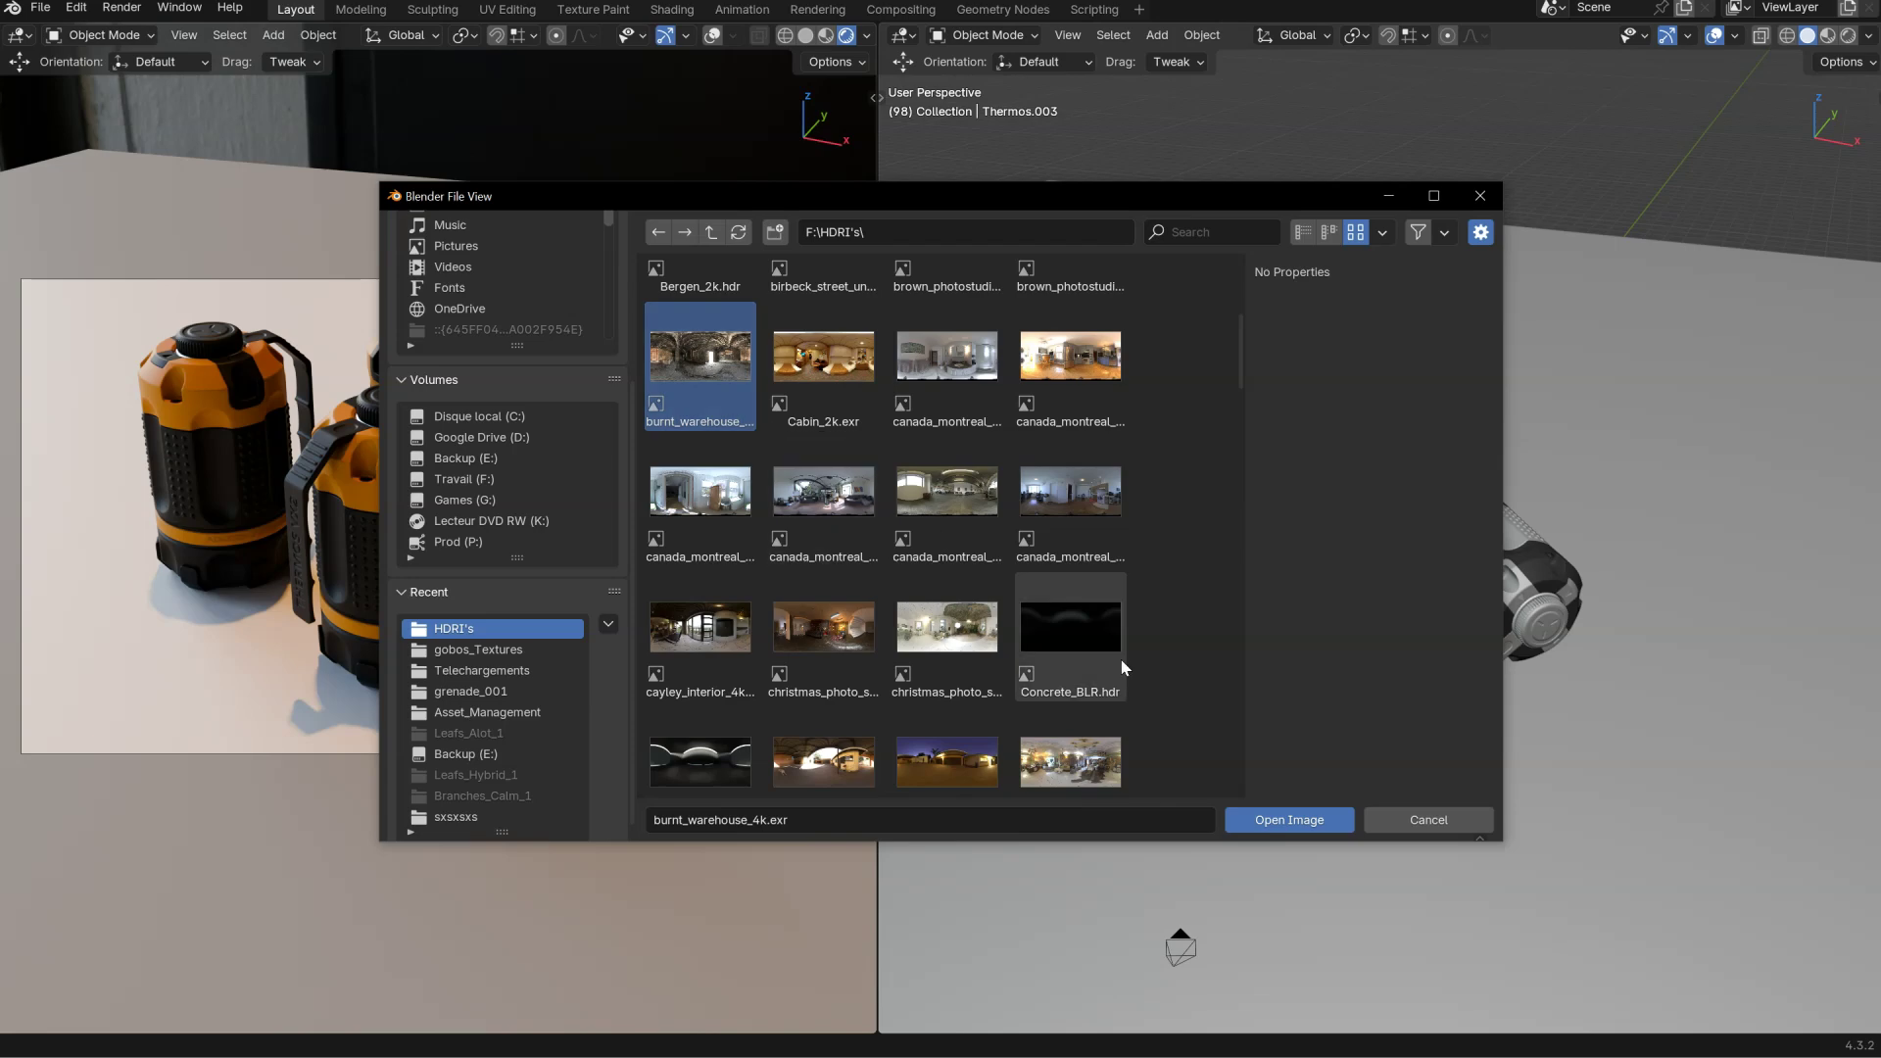
{"action": "left_click", "coordinate": [1287, 823]}
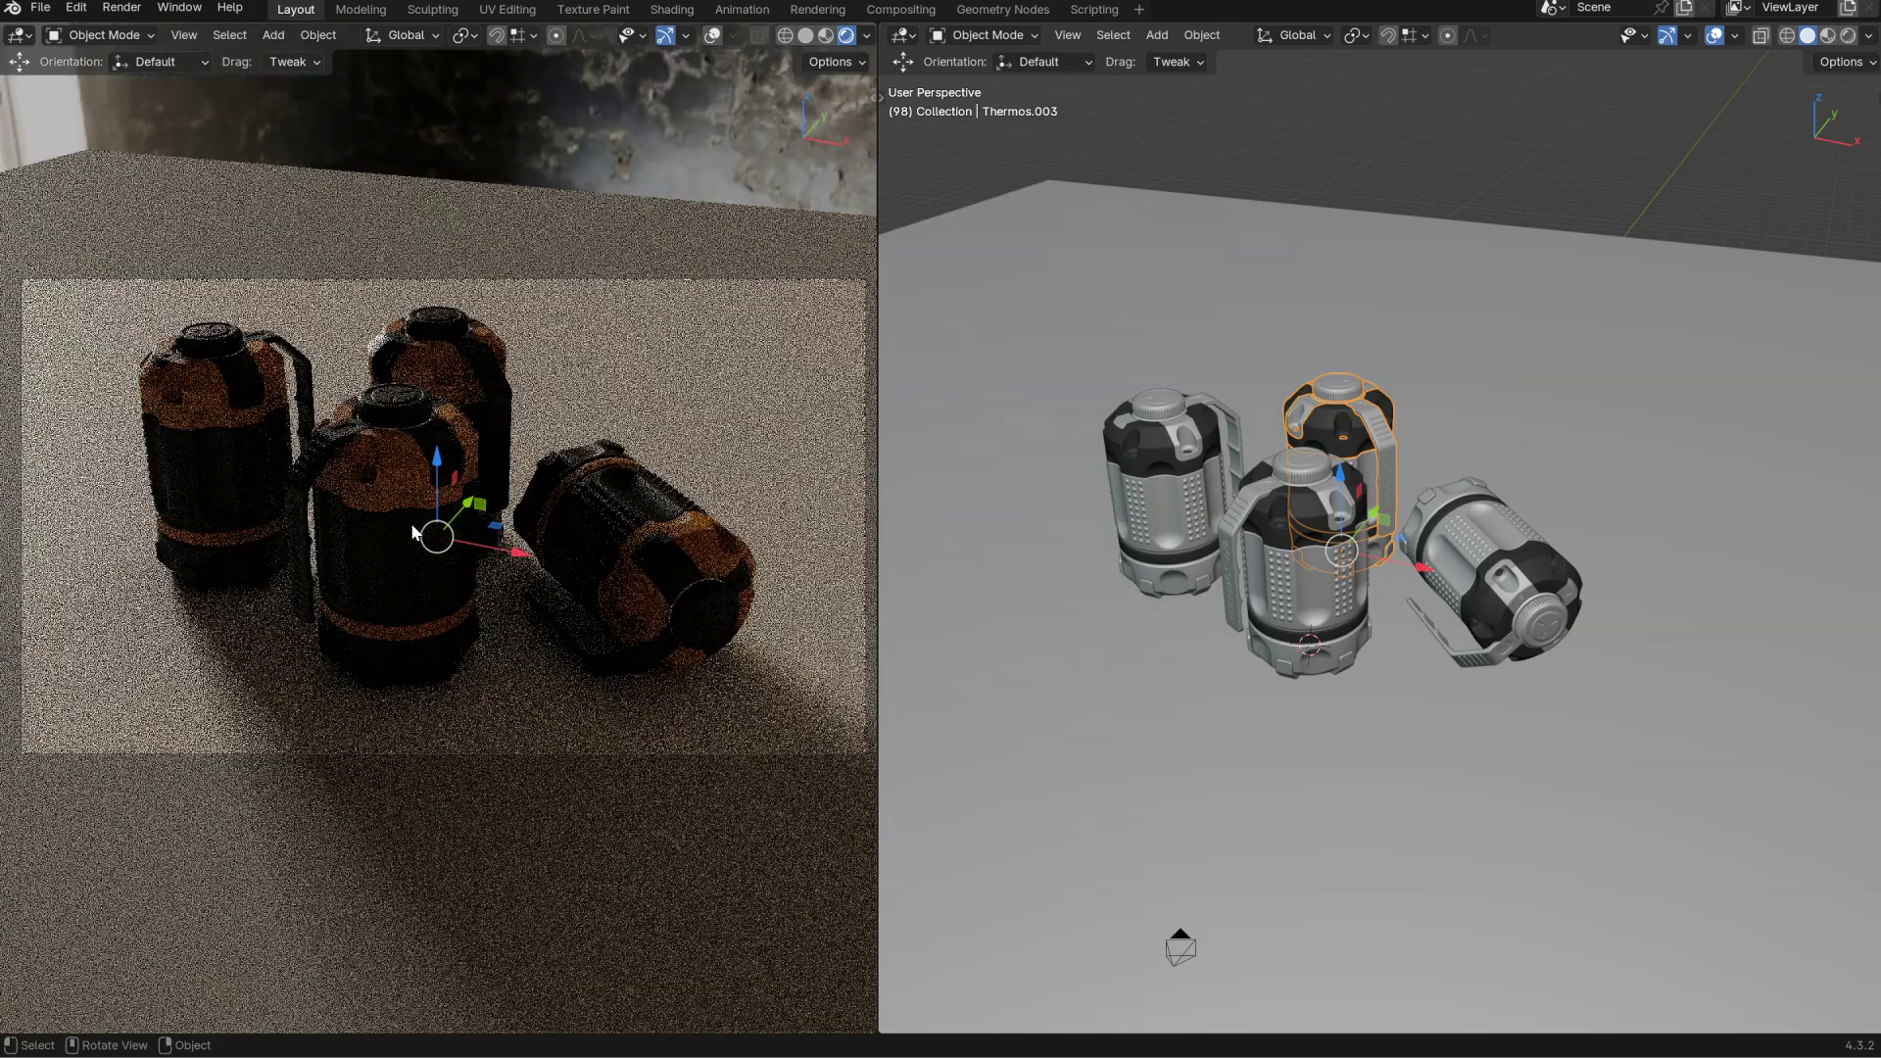
{"action": "middle_click_drag", "start_coordinate": [370, 542], "coordinate": [495, 478], "text": "ctrl+shift"}
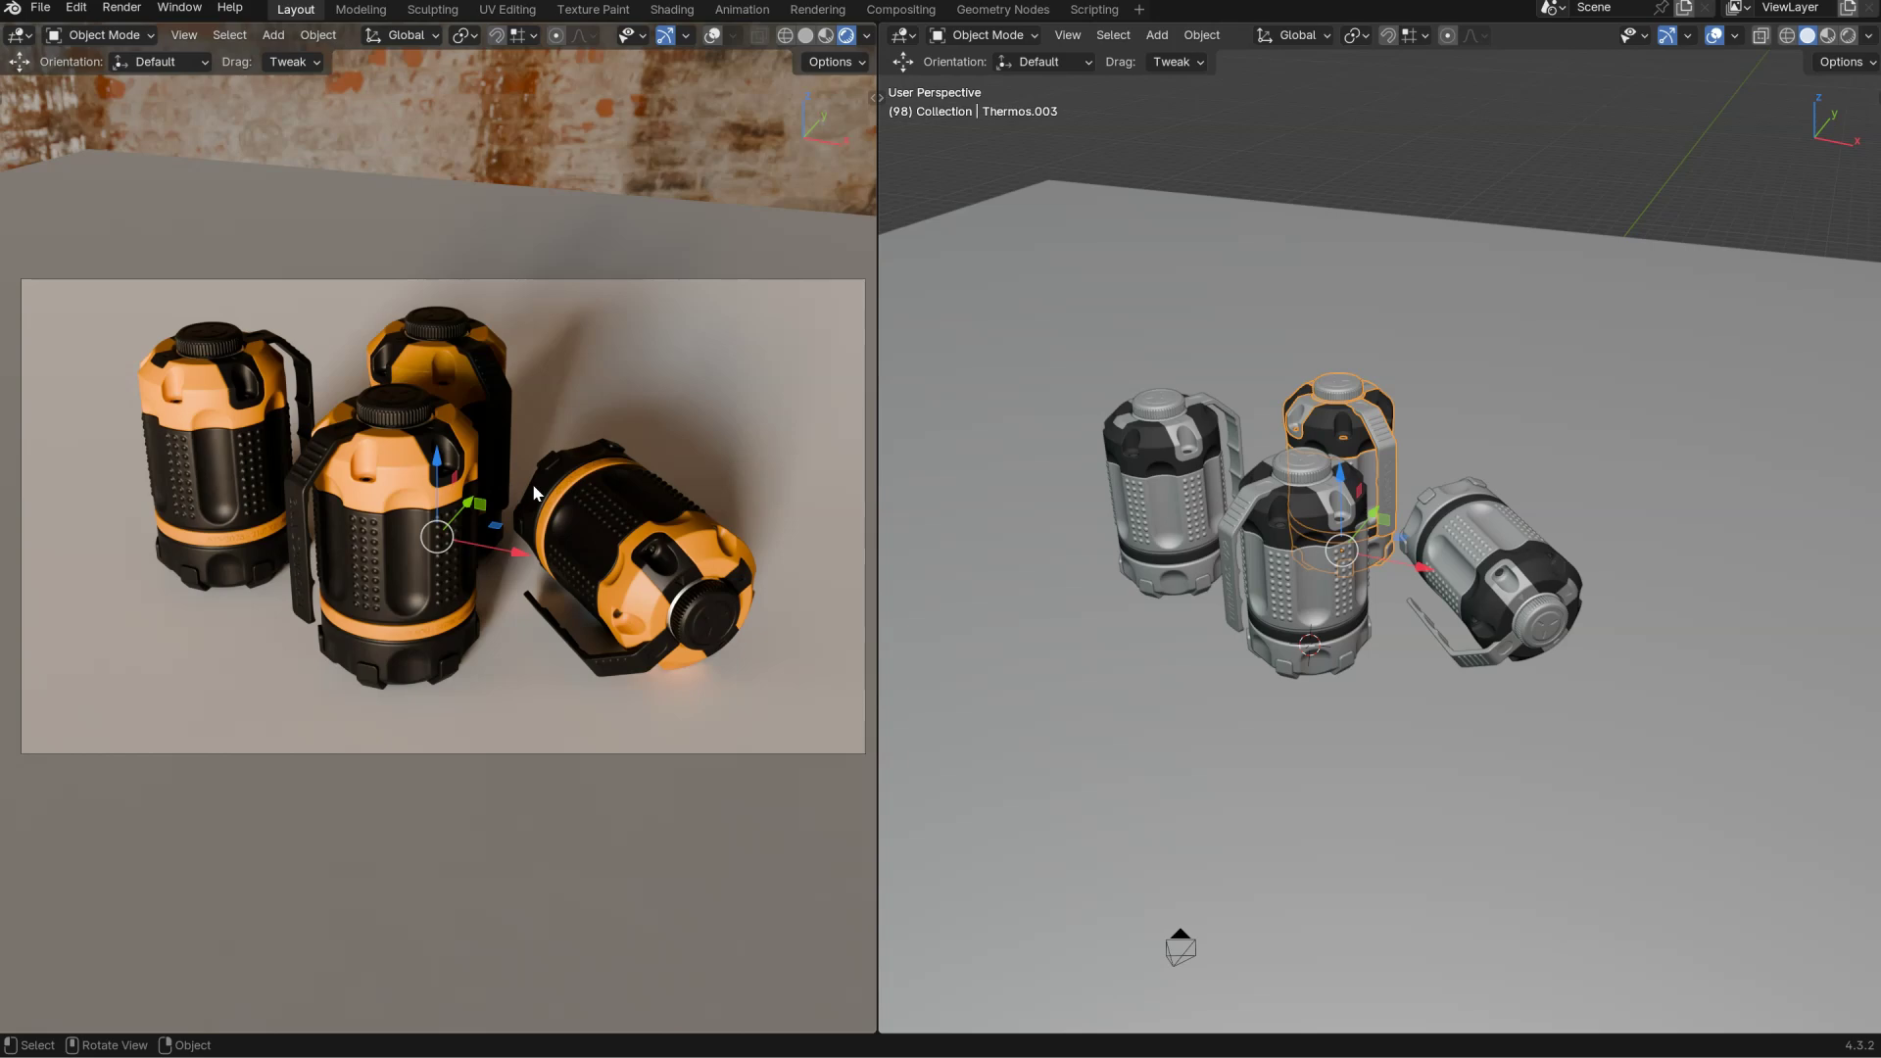
{"action": "middle_click_drag", "start_coordinate": [473, 508], "coordinate": [437, 532], "text": "ctrl+shift"}
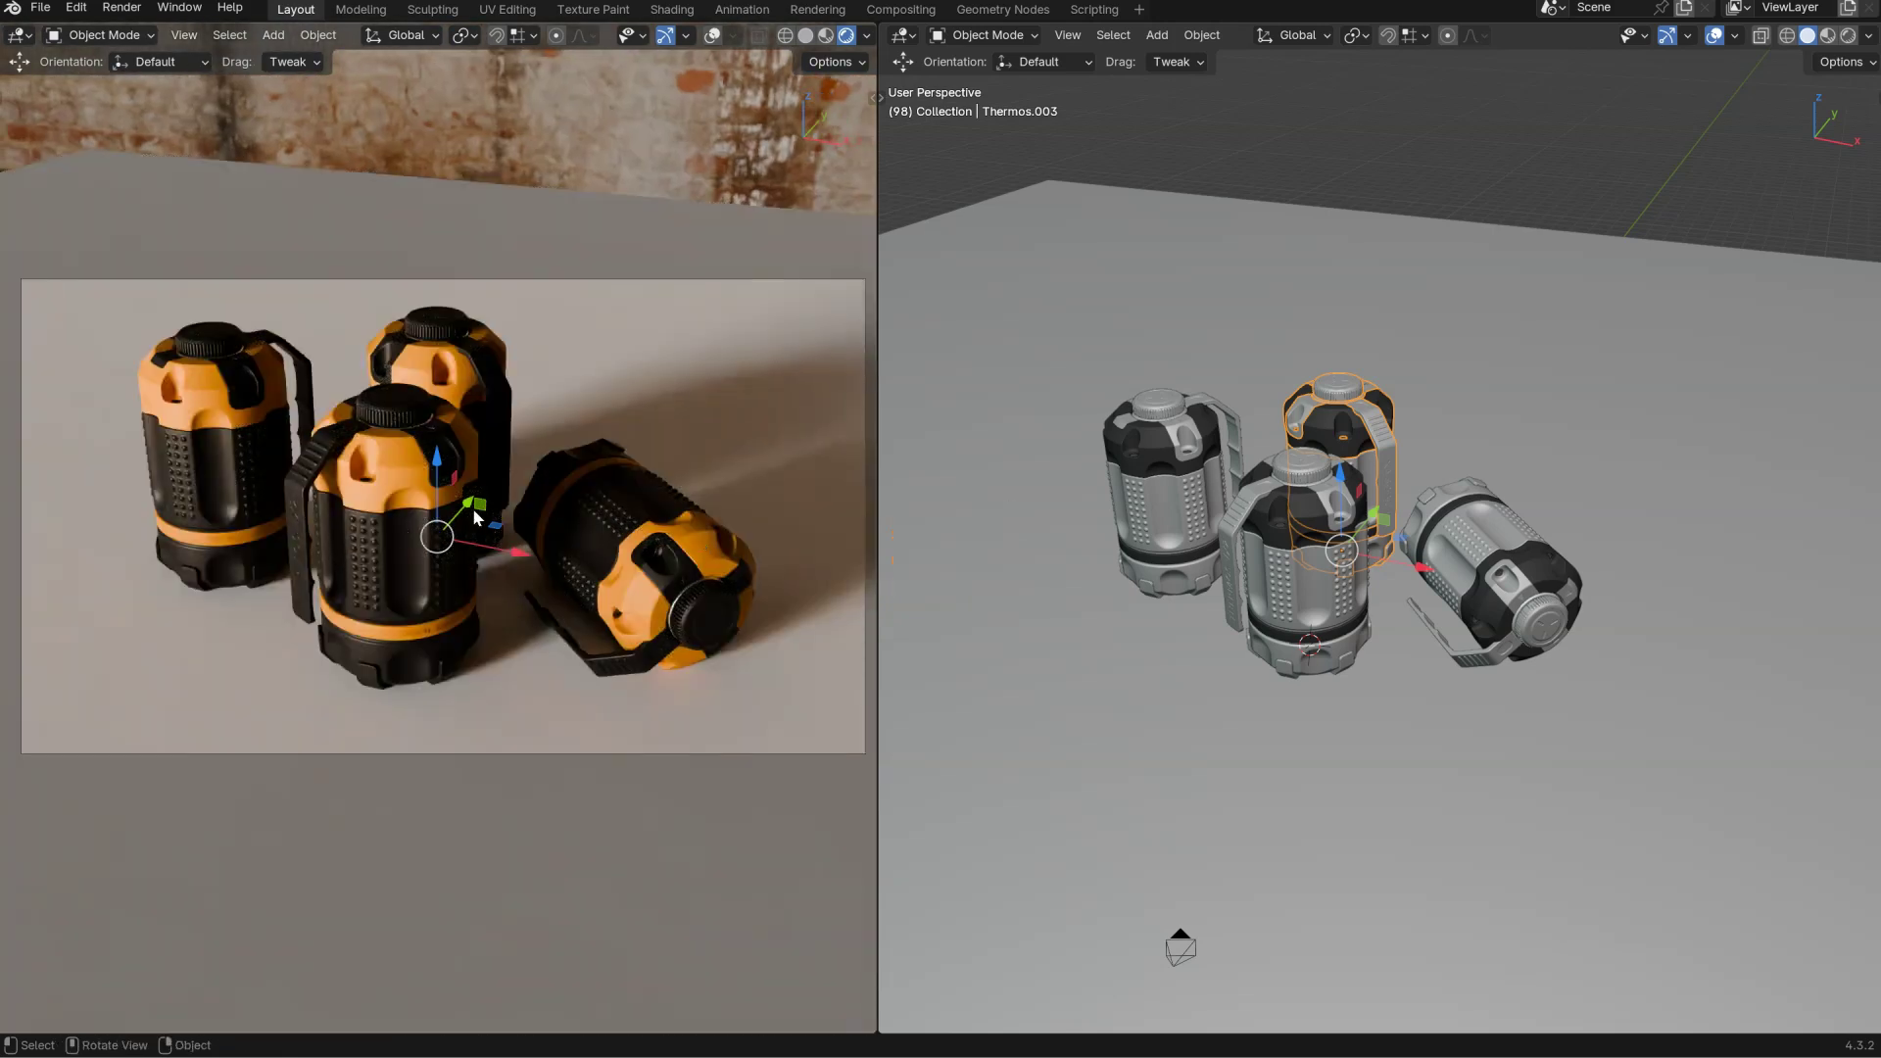
Replace the world's environment texture with decor_shop_4k.exr from the HDRI's folder.
{"action": "key", "text": "shift+z"}
{"action": "left_click", "coordinate": [491, 702]}
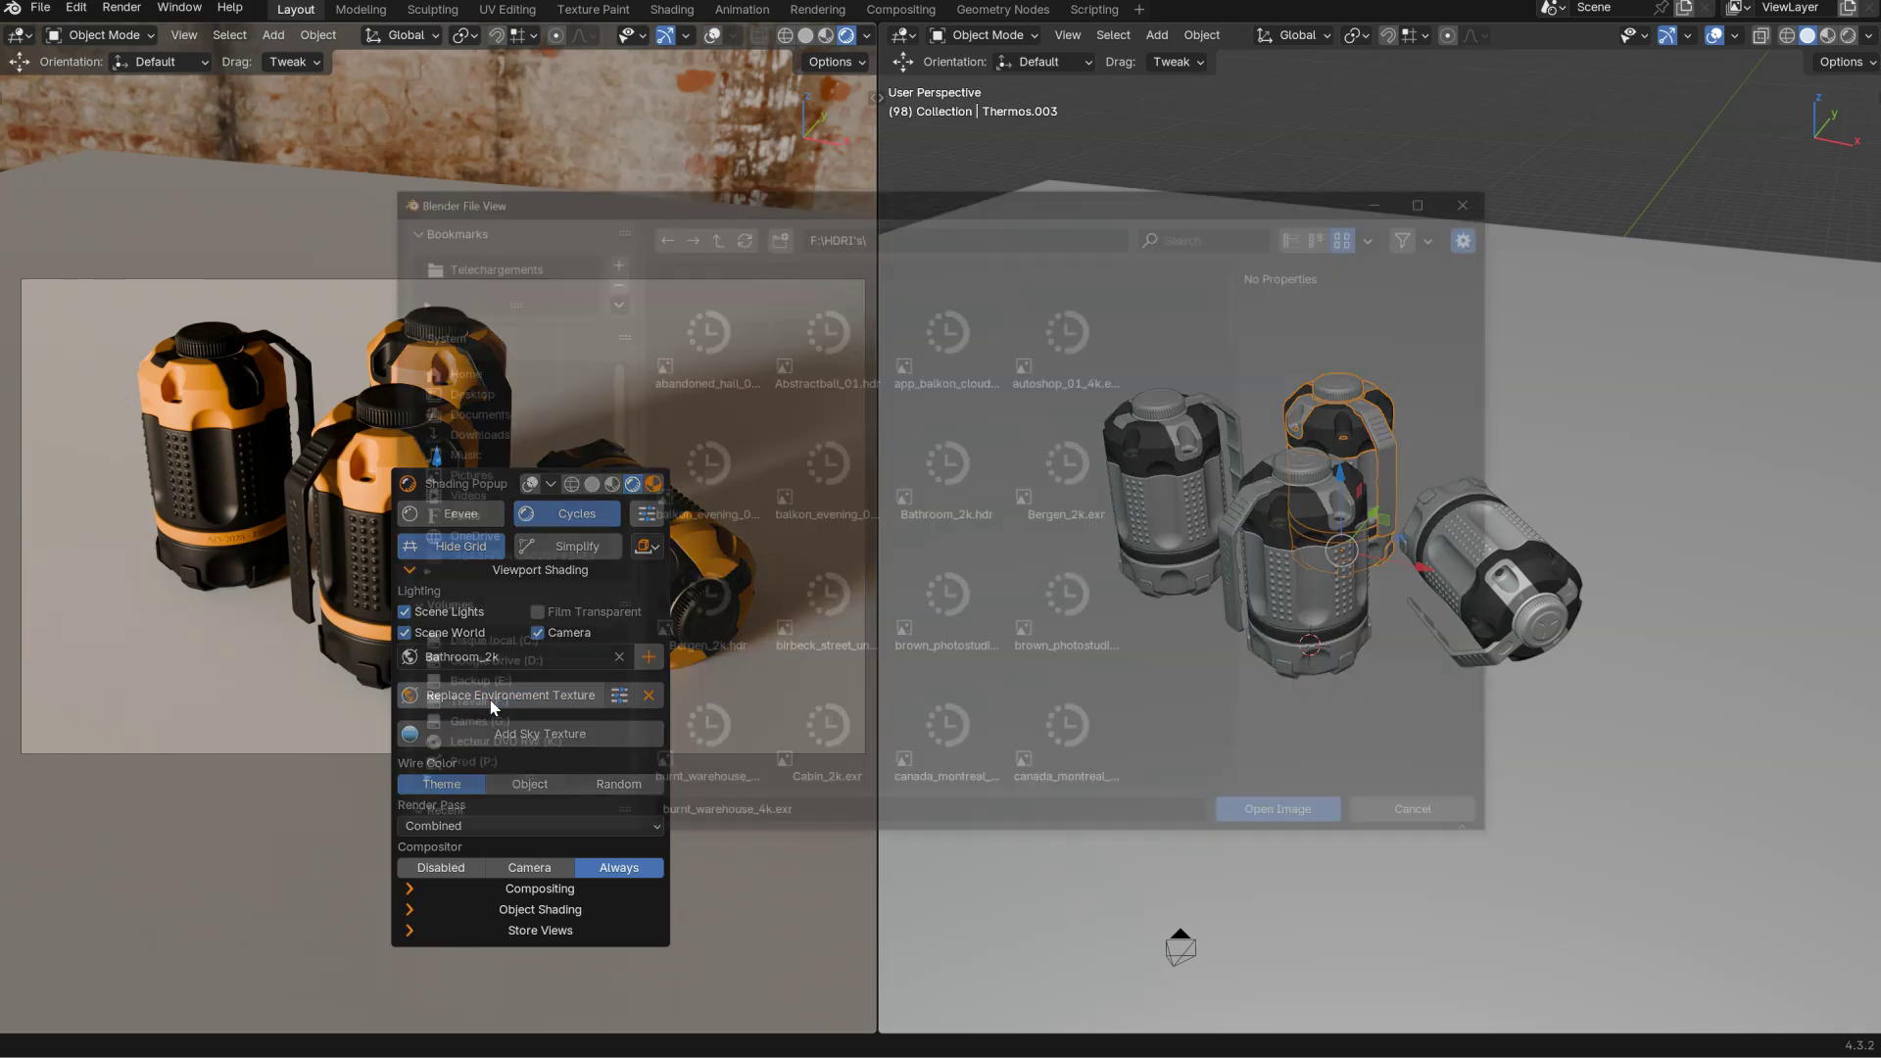
{"action": "scroll", "coordinate": [848, 645], "scroll_direction": "down", "scroll_amount": 6}
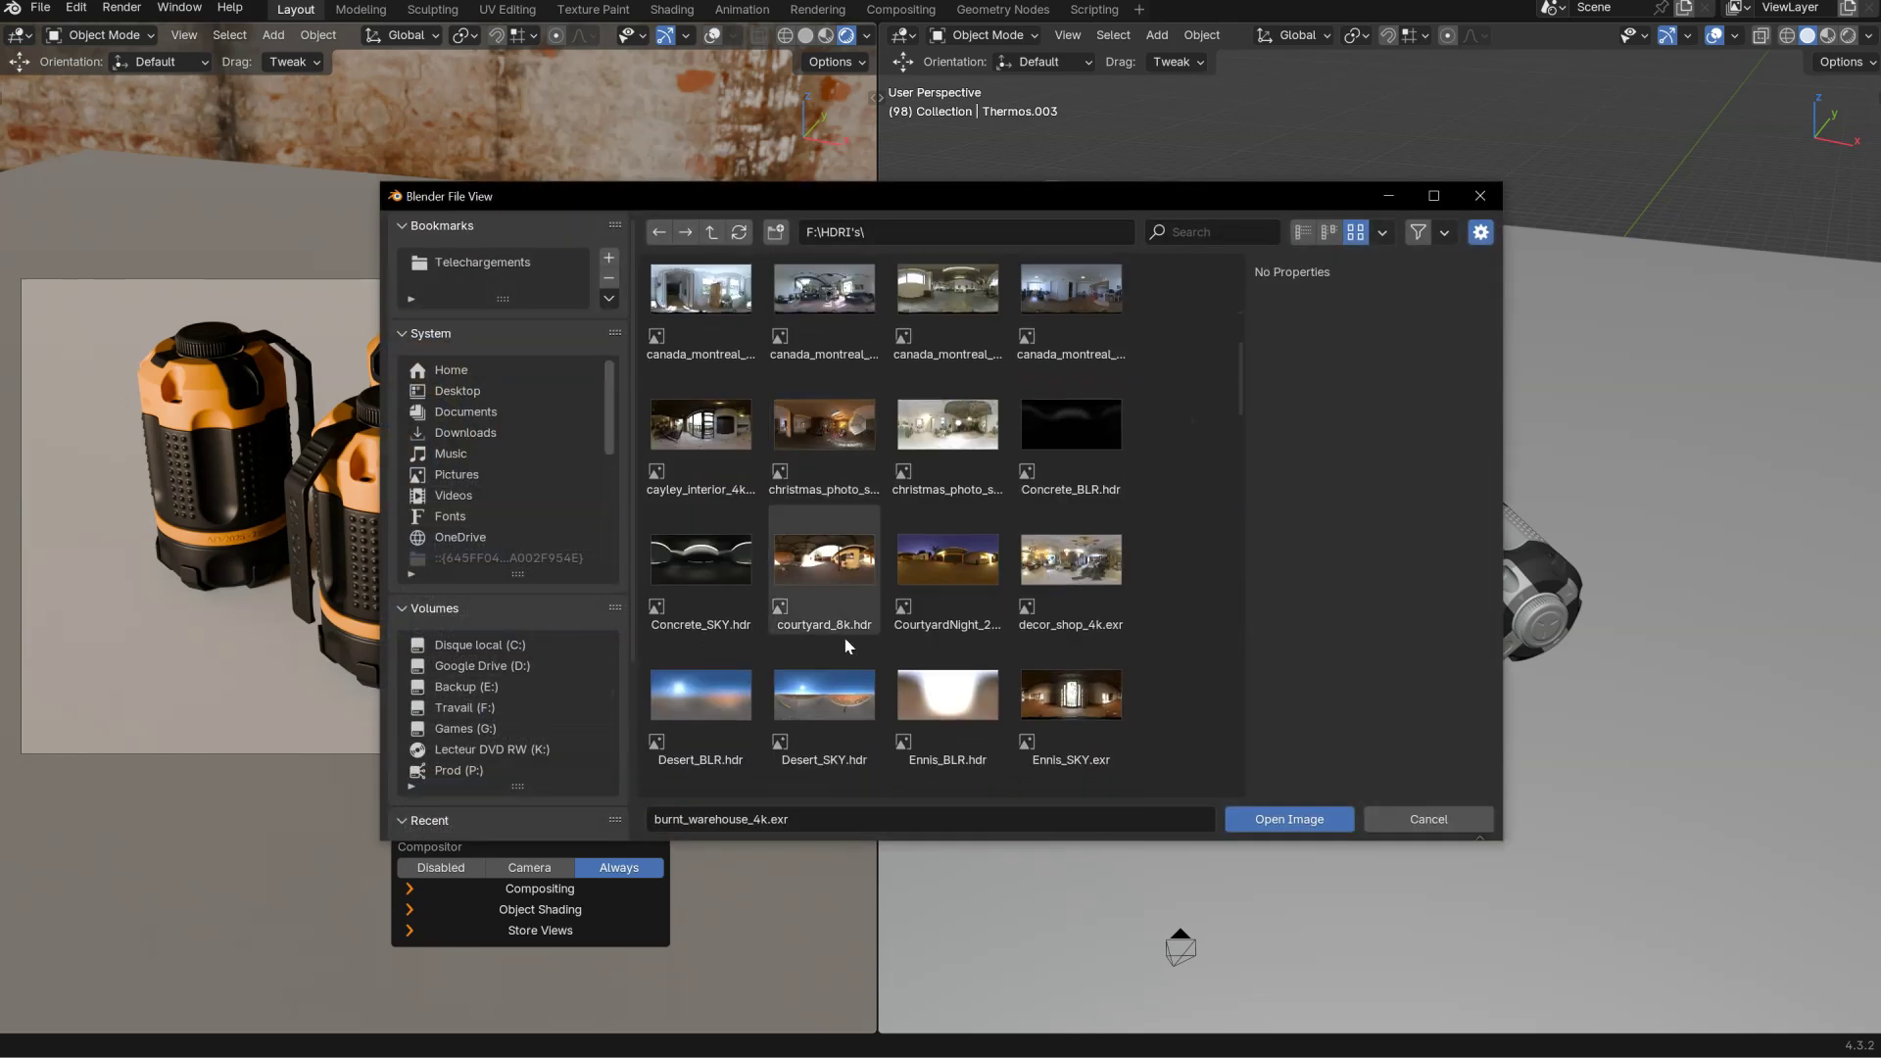
{"action": "scroll", "coordinate": [843, 607], "scroll_direction": "down", "scroll_amount": 3}
{"action": "scroll", "coordinate": [980, 441], "scroll_direction": "down", "scroll_amount": 1}
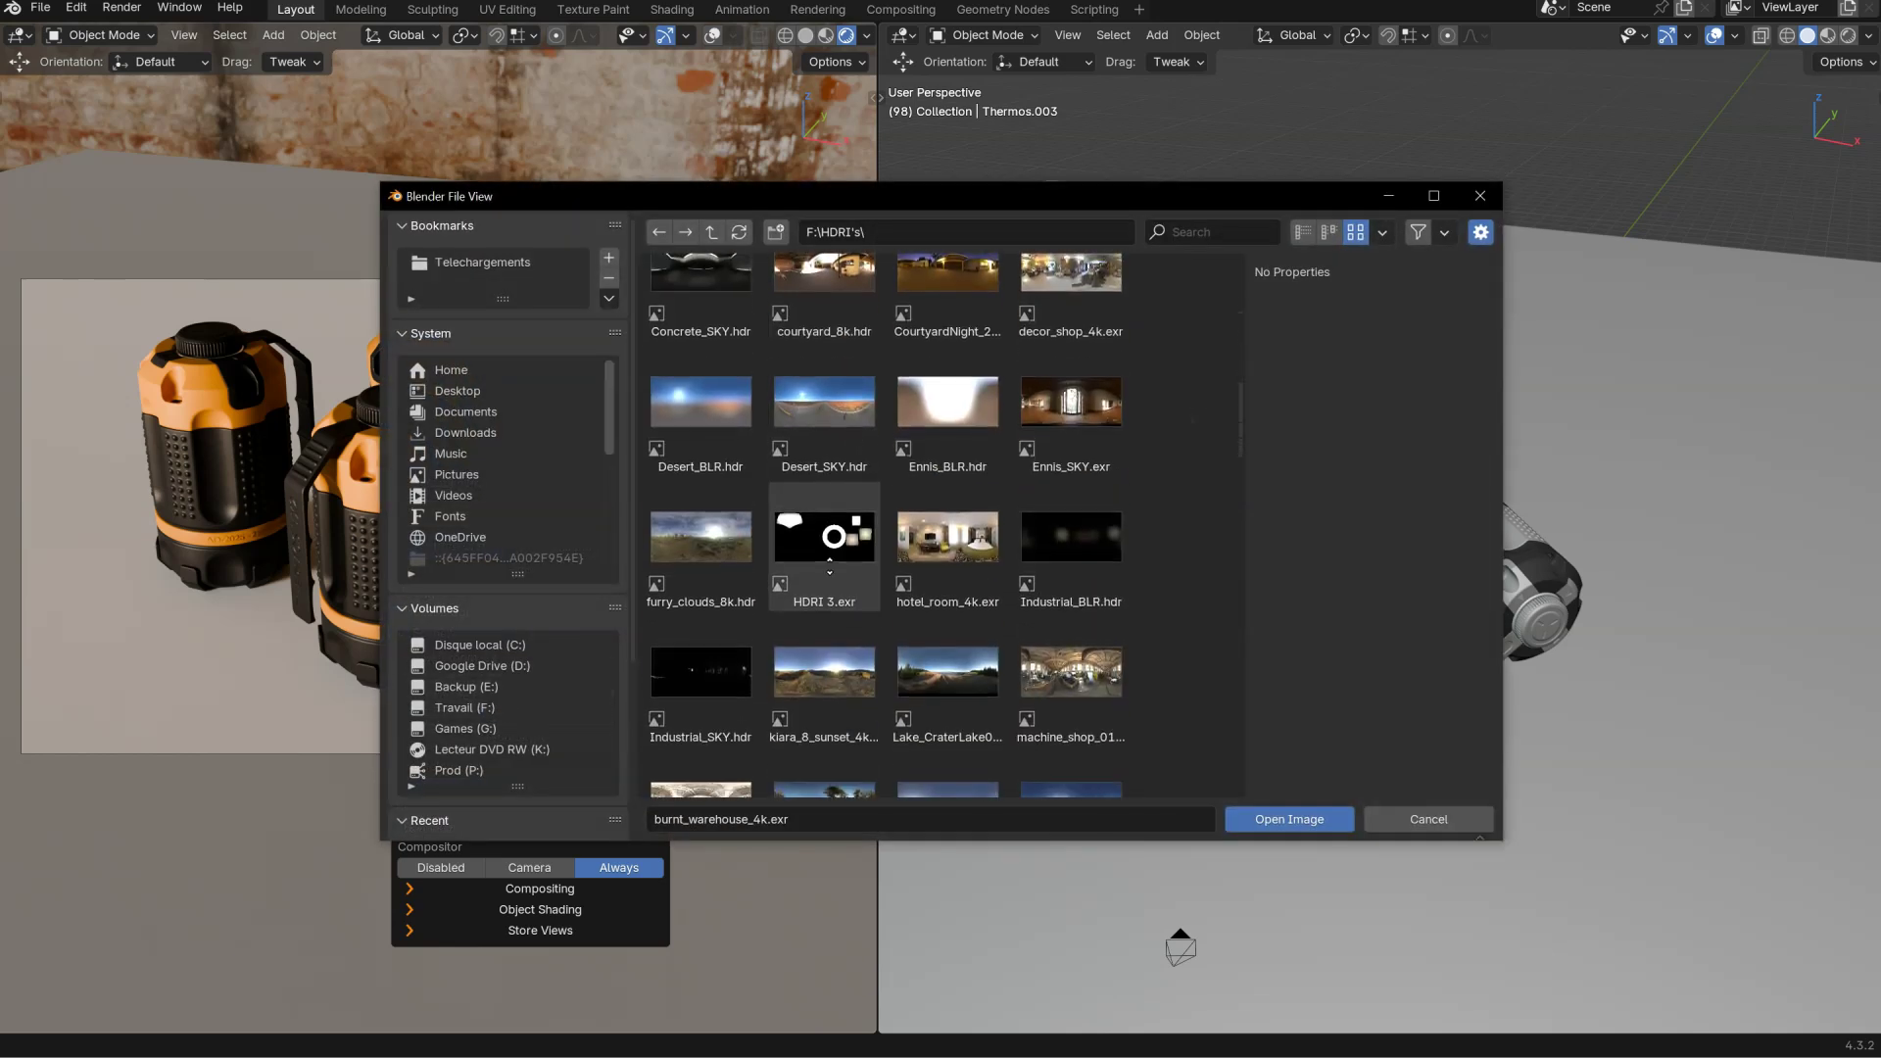
{"action": "double_click", "coordinate": [1067, 323]}
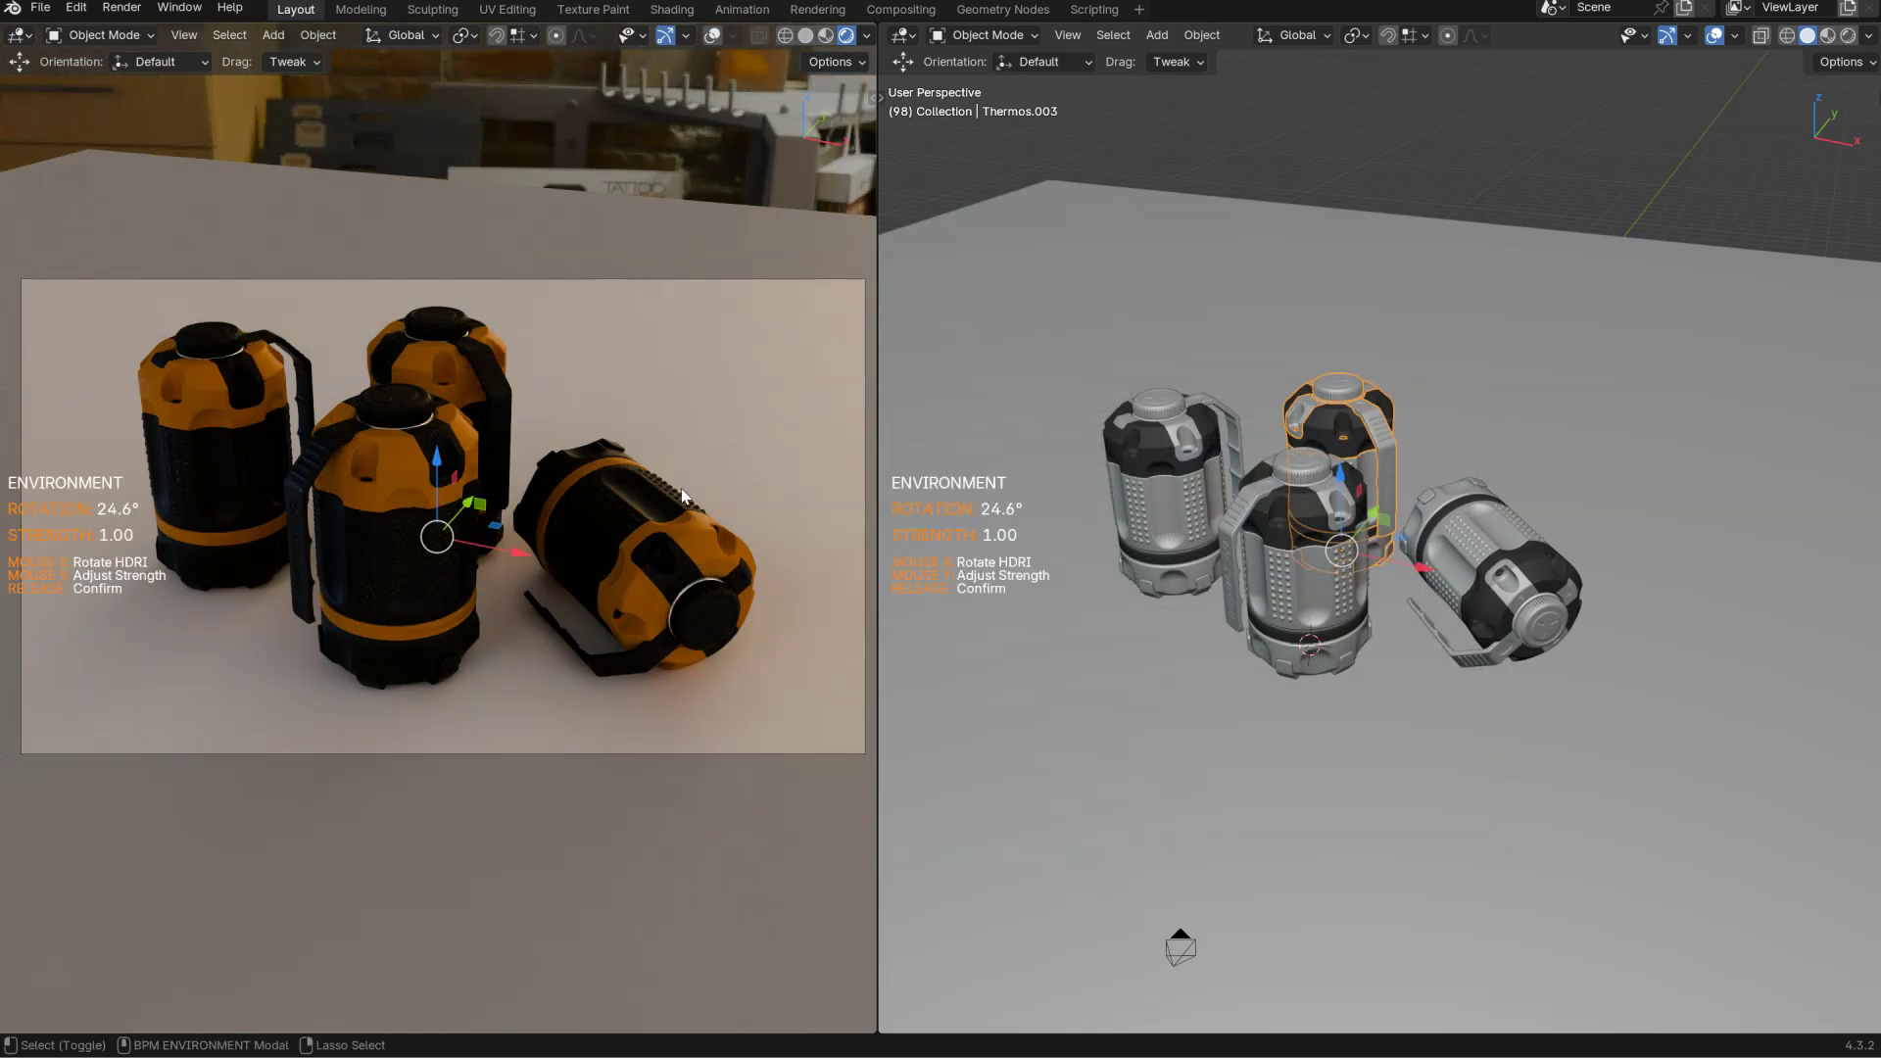
Rotate the decor shop environment to try different light directions on the thermoses.
{"action": "middle_click_drag", "start_coordinate": [681, 496], "coordinate": [747, 505], "text": "ctrl+shift"}
{"action": "middle_click_drag", "start_coordinate": [1027, 487], "coordinate": [570, 518], "text": "ctrl+shift"}
{"action": "scroll", "coordinate": [573, 518], "scroll_direction": "down", "scroll_amount": 4}
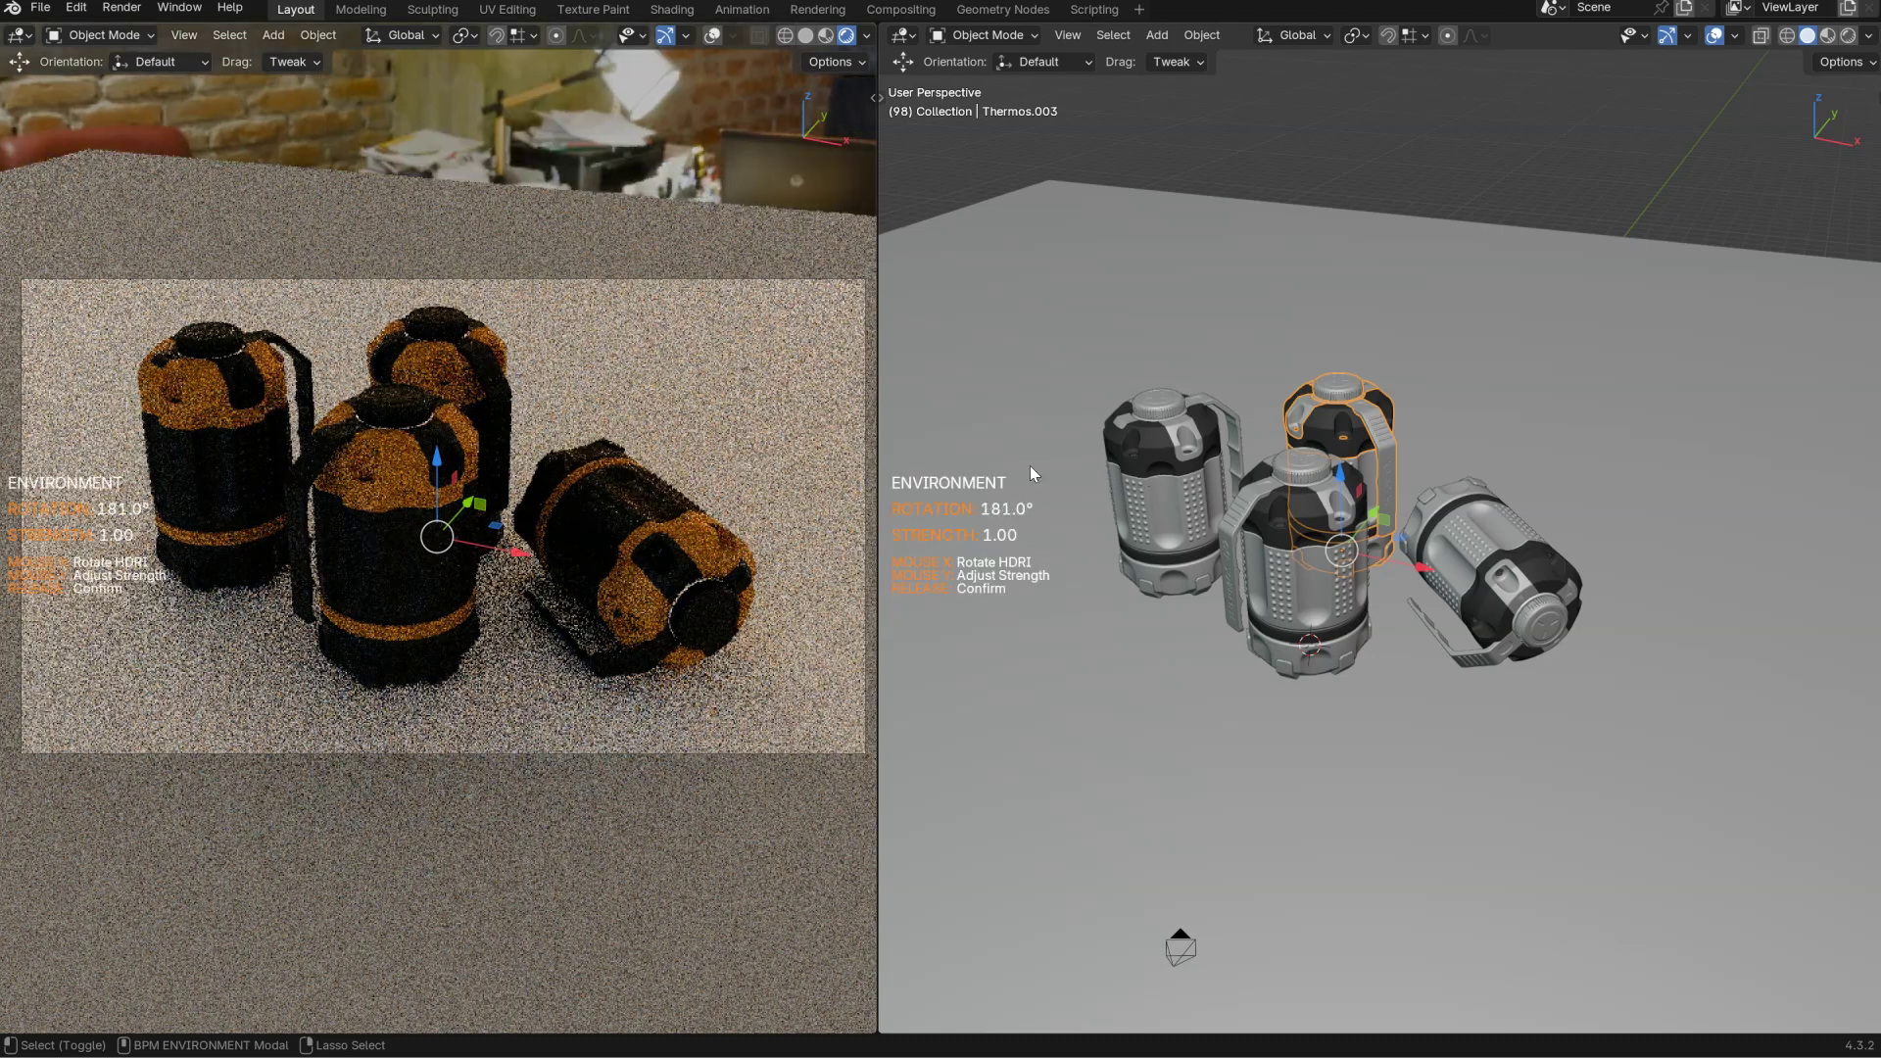
{"action": "middle_click_drag", "start_coordinate": [811, 460], "coordinate": [607, 464], "text": "ctrl+shift"}
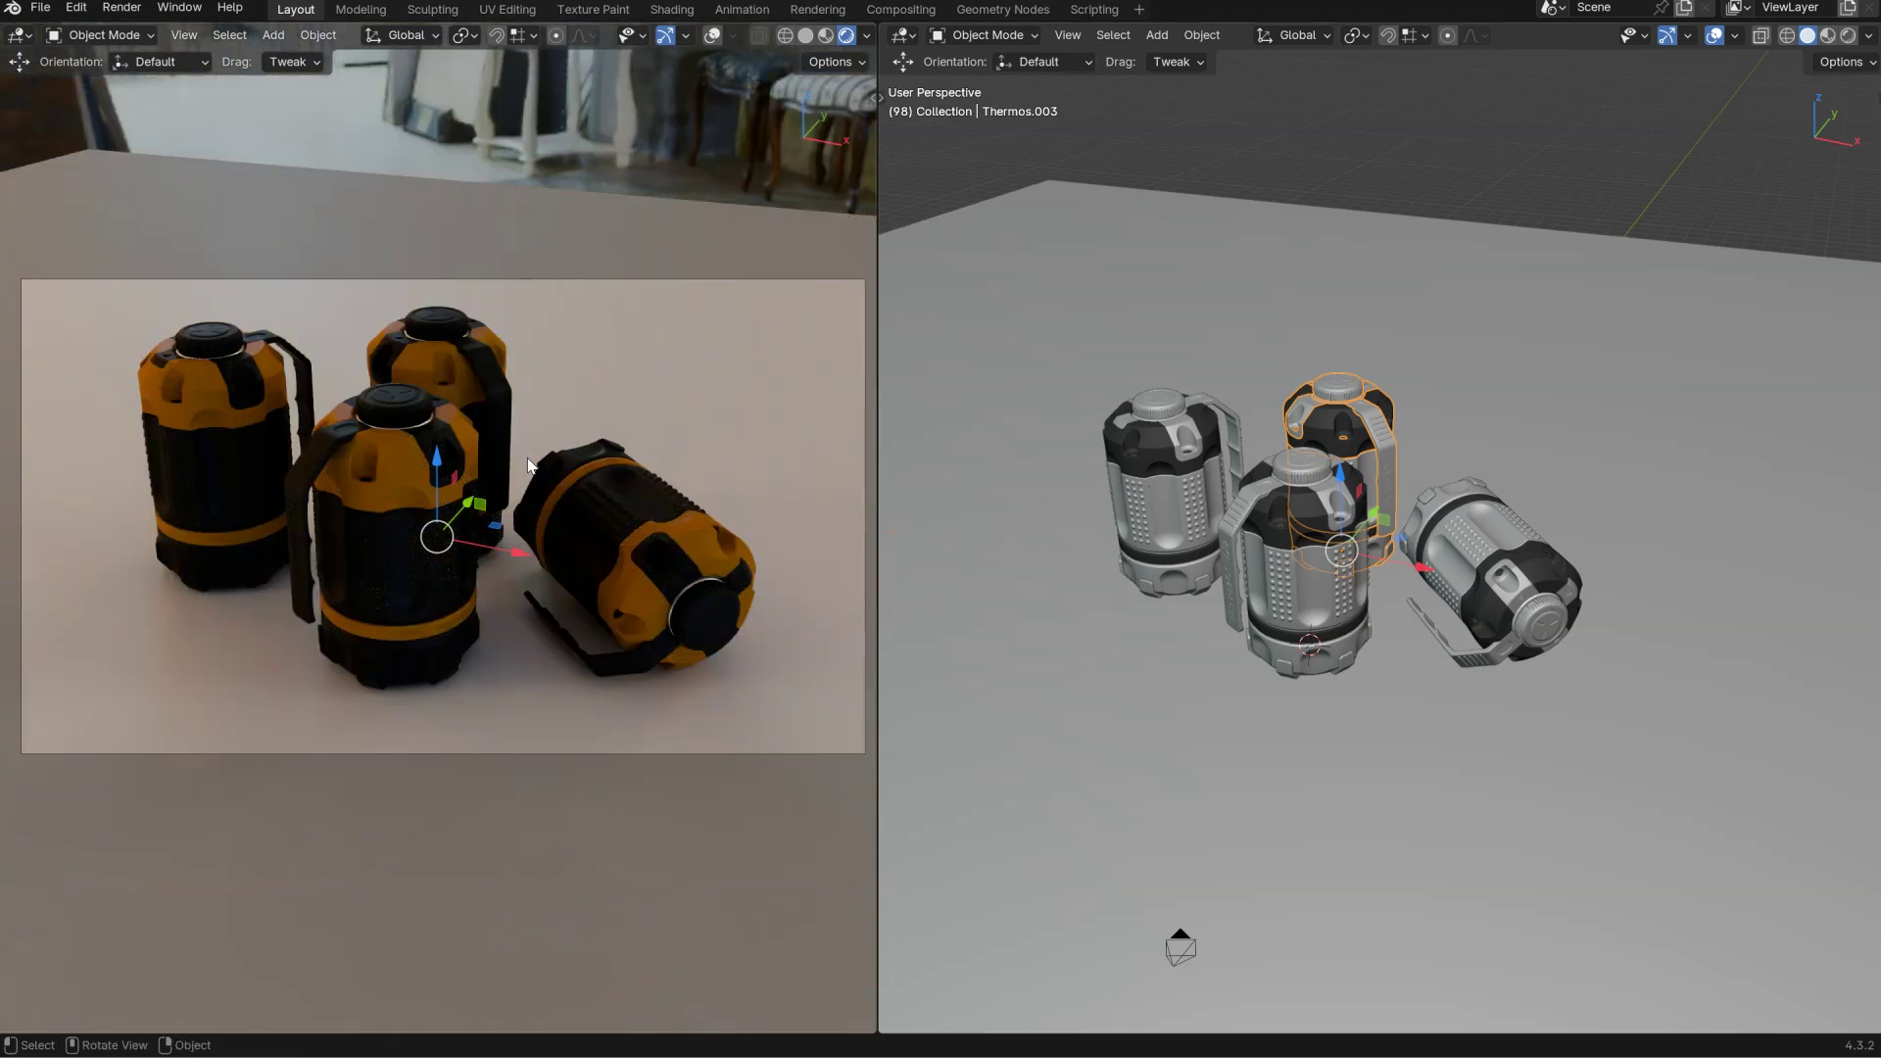
Replace the world's environment texture with the machine_shop_01 image from the HDRI's folder.
{"action": "key", "text": "shift+z"}
{"action": "left_click", "coordinate": [494, 649]}
{"action": "left_click", "coordinate": [495, 652]}
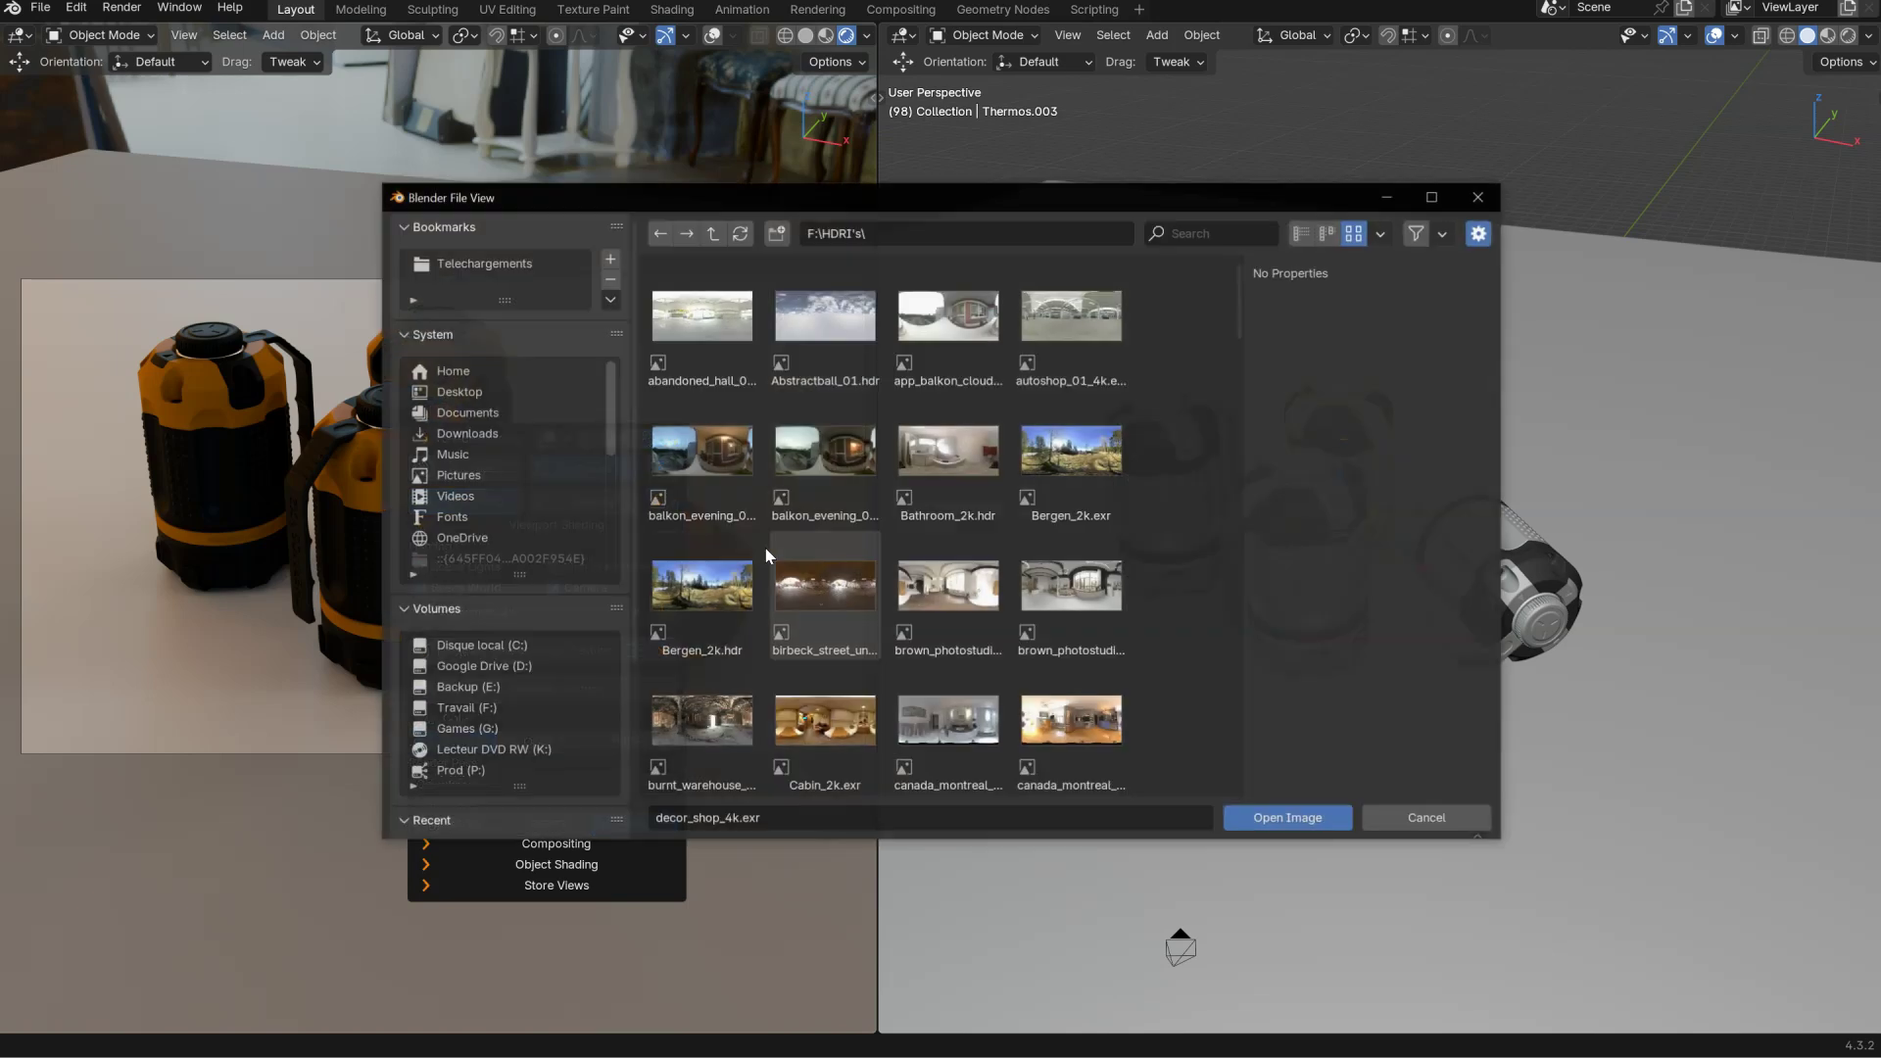
{"action": "scroll", "coordinate": [874, 608], "scroll_direction": "down", "scroll_amount": 3}
{"action": "scroll", "coordinate": [874, 607], "scroll_direction": "down", "scroll_amount": 5}
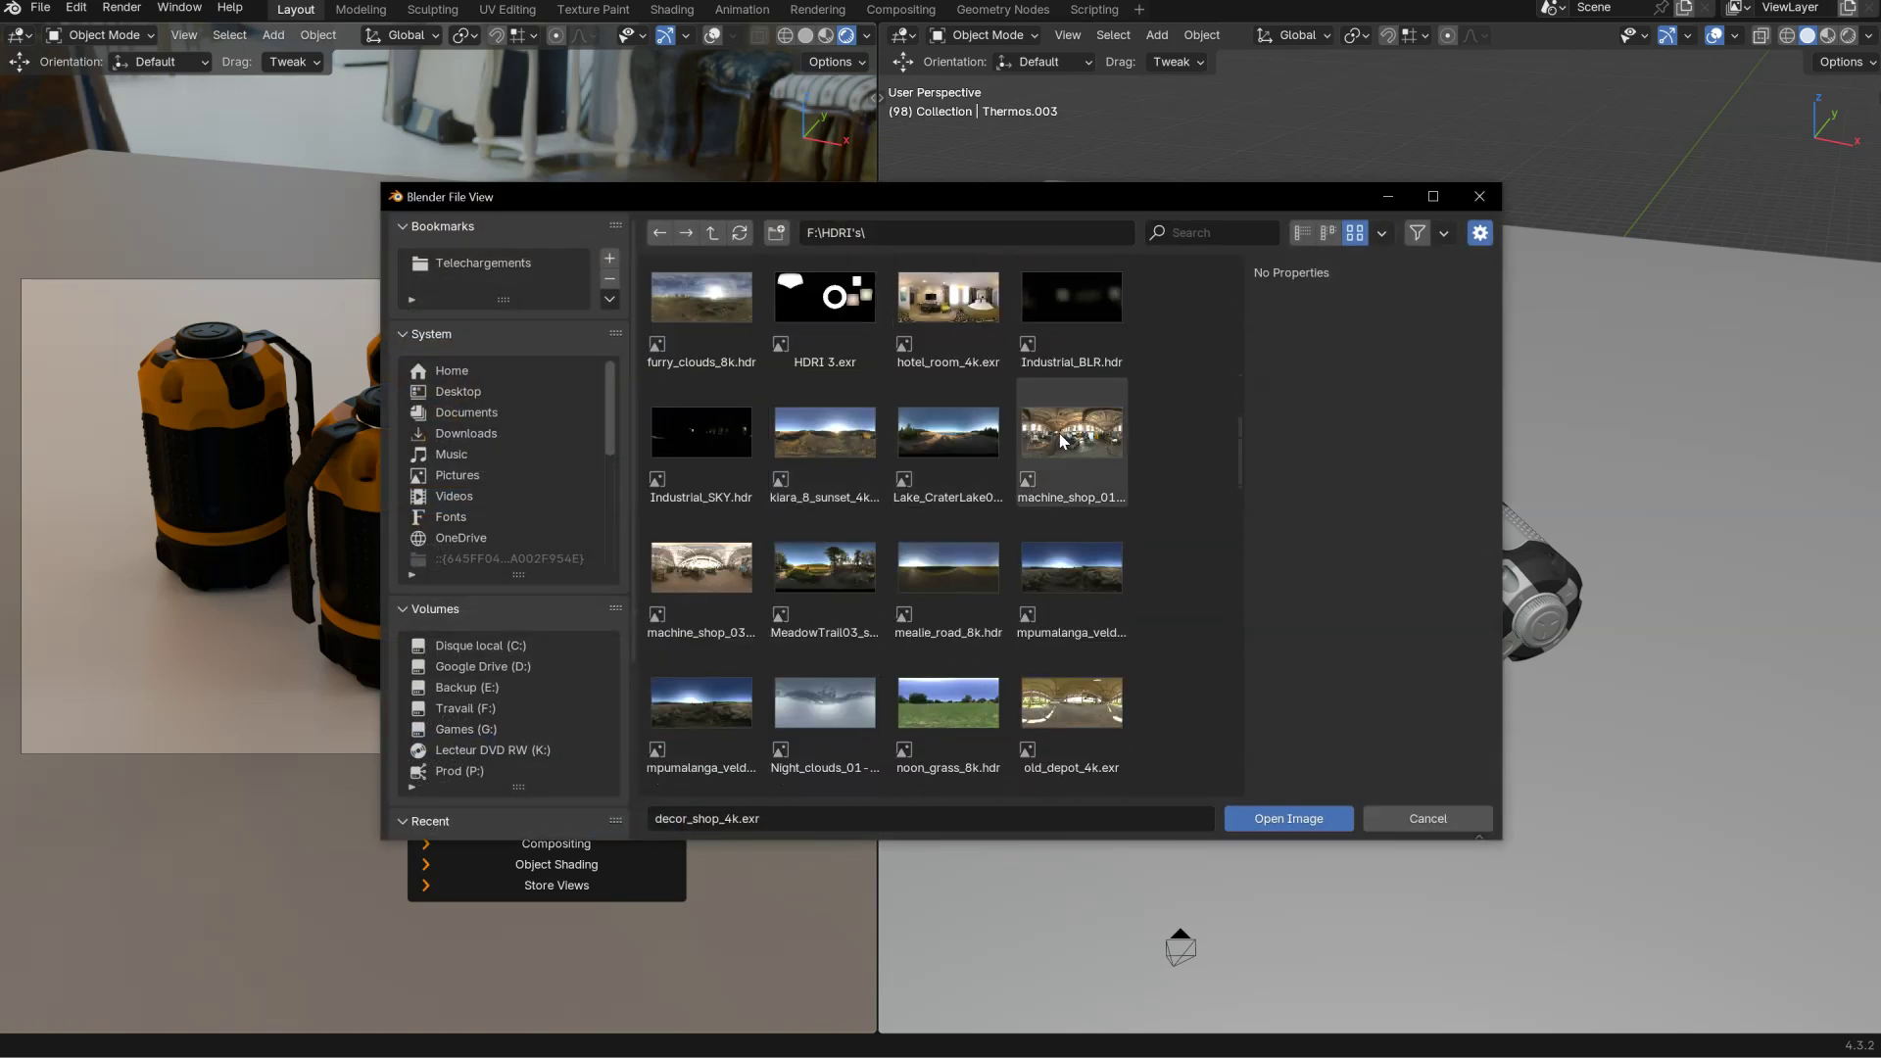
{"action": "left_click", "coordinate": [1278, 819]}
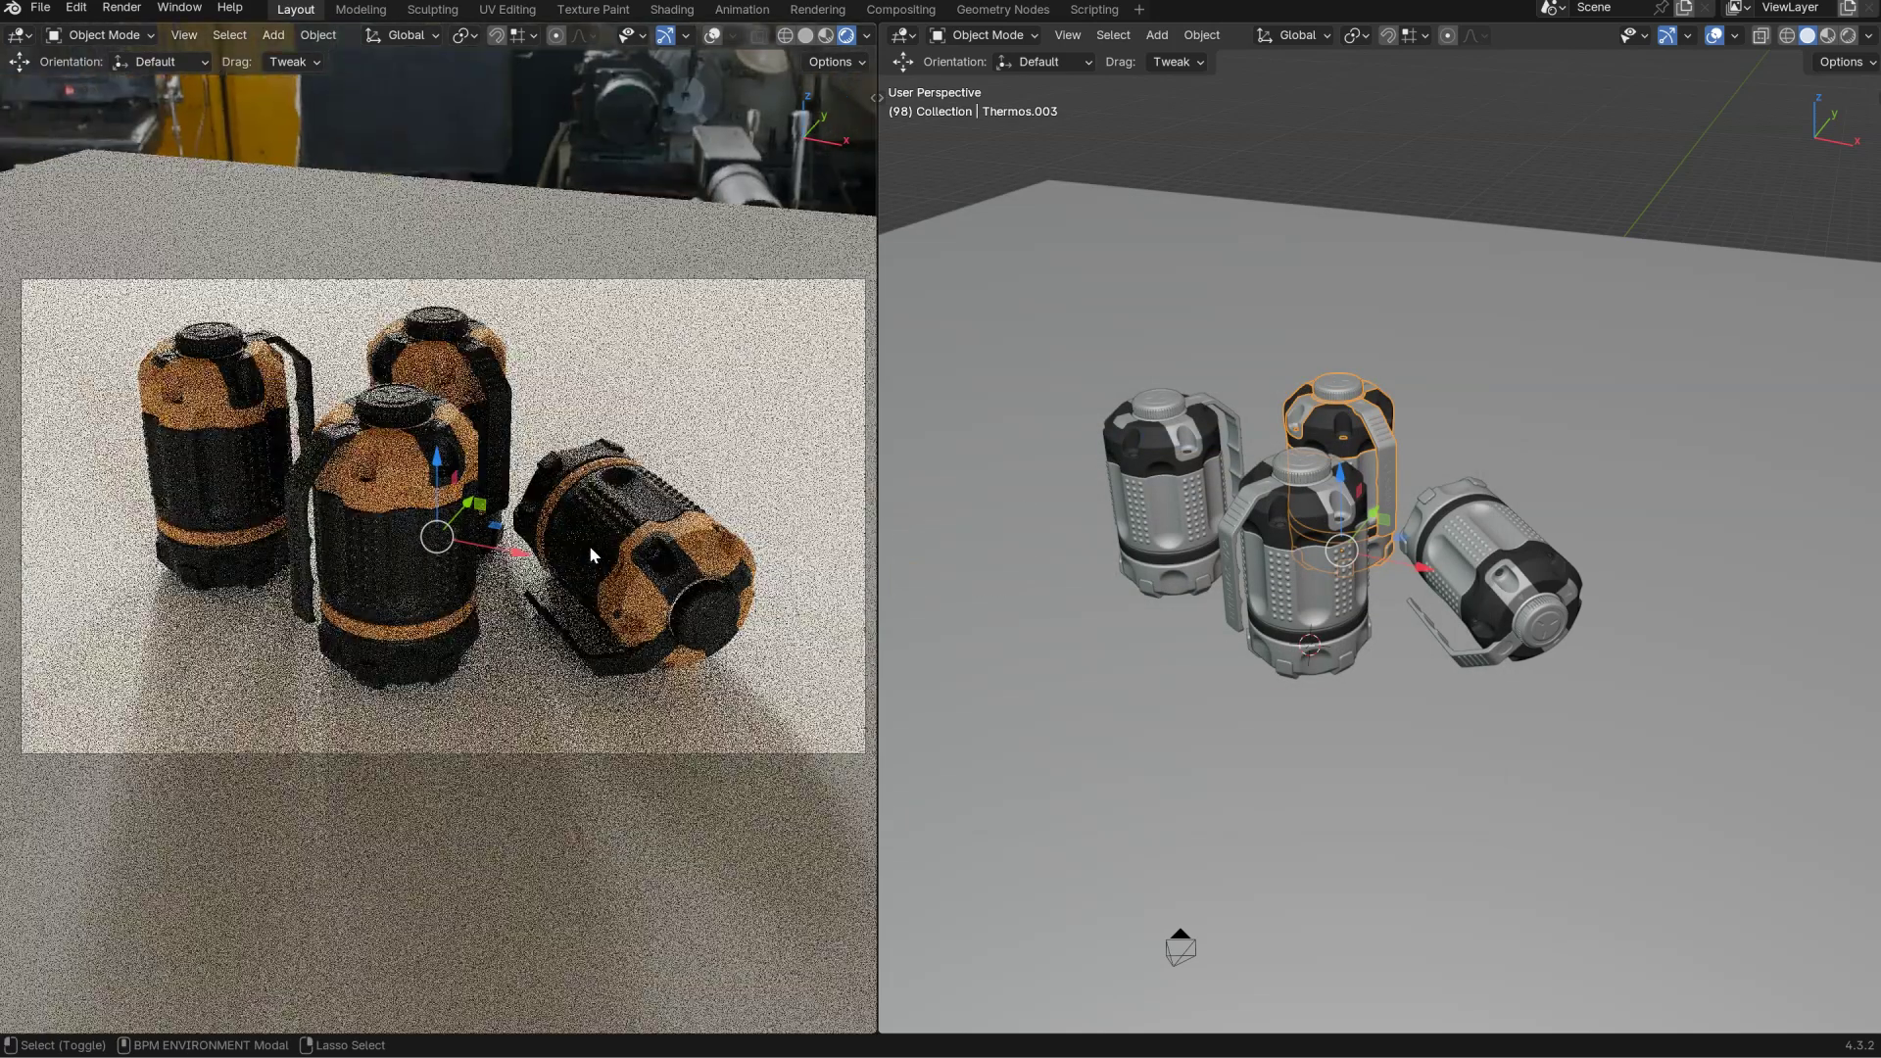
Rotate the machine shop environment to adjust the direction of the light and shadows on the thermoses.
{"action": "mouse_move", "coordinate": [591, 556]}
{"action": "middle_mouse_down", "text": "shift"}
{"action": "mouse_move", "coordinate": [775, 544]}
{"action": "mouse_move", "coordinate": [597, 588]}
{"action": "mouse_move", "coordinate": [607, 556]}
{"action": "middle_mouse_up", "text": "shift"}
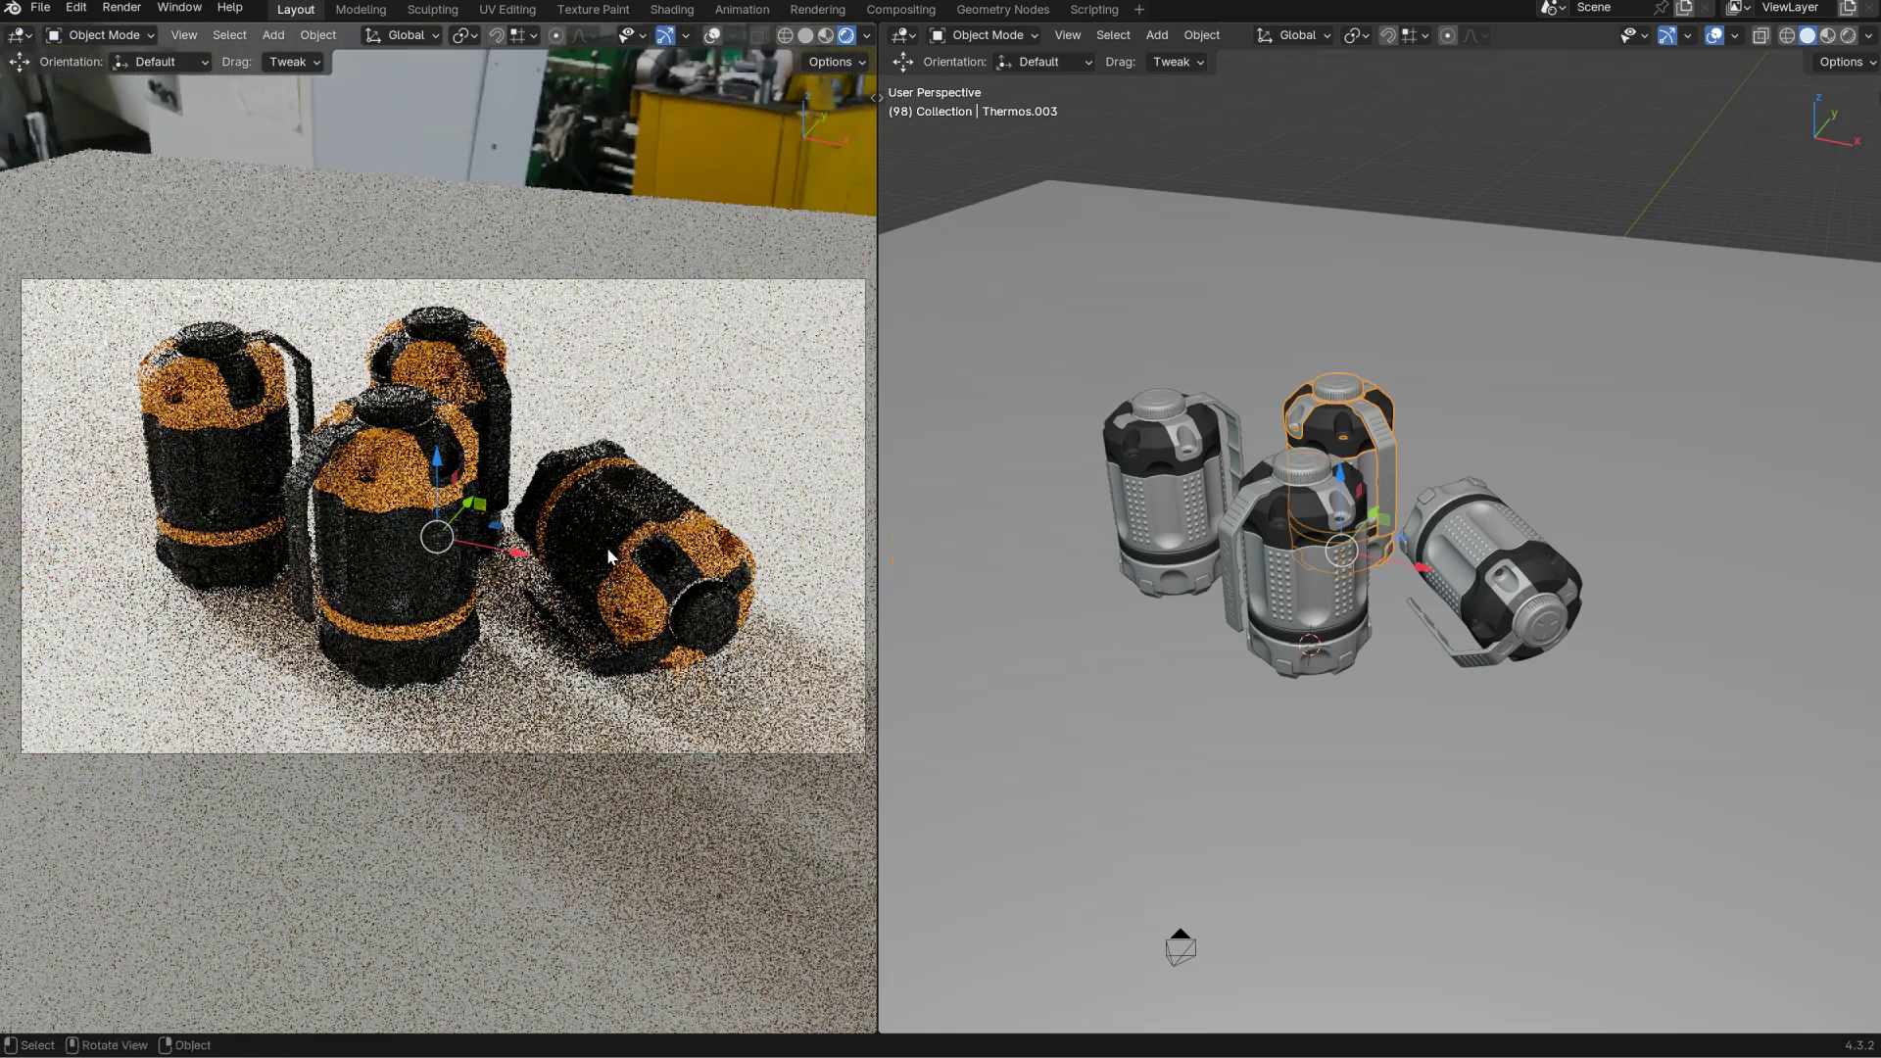
{"action": "middle_click_drag", "start_coordinate": [418, 507], "coordinate": [545, 553], "text": "shift"}
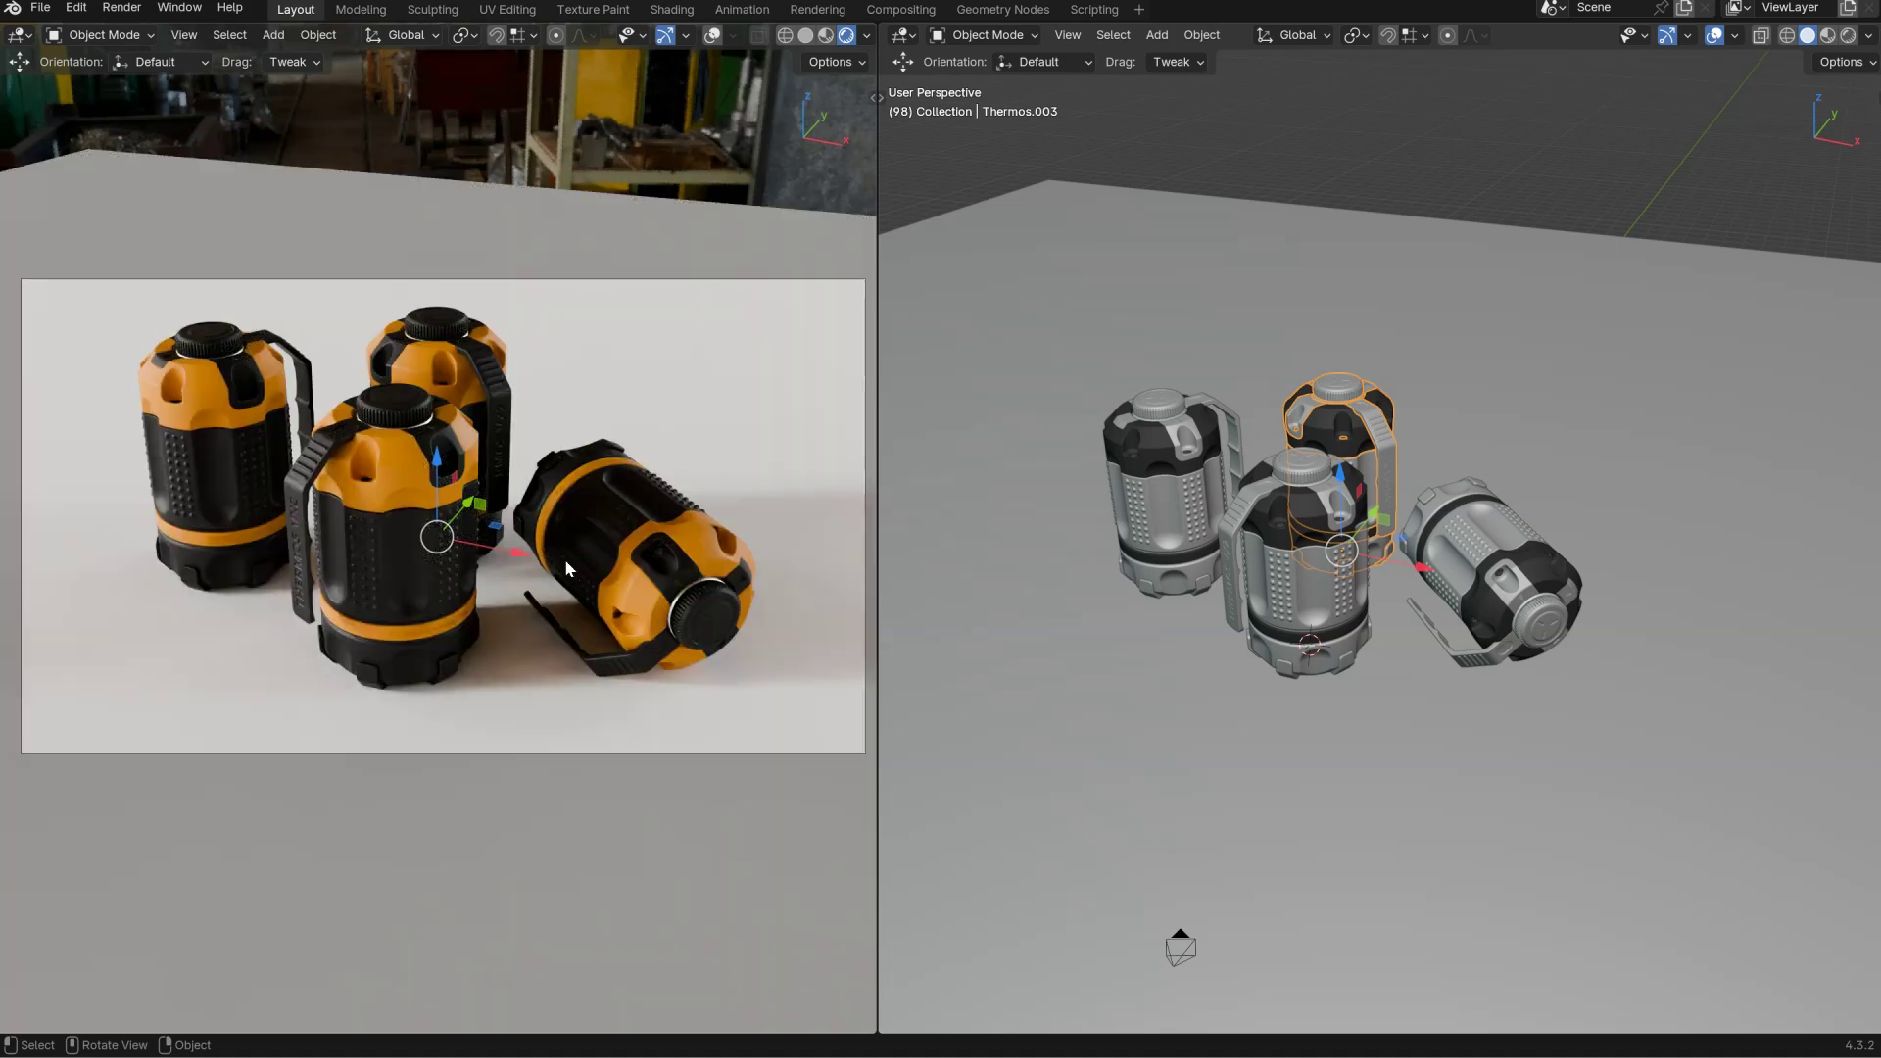
{"action": "key", "text": "shift"}
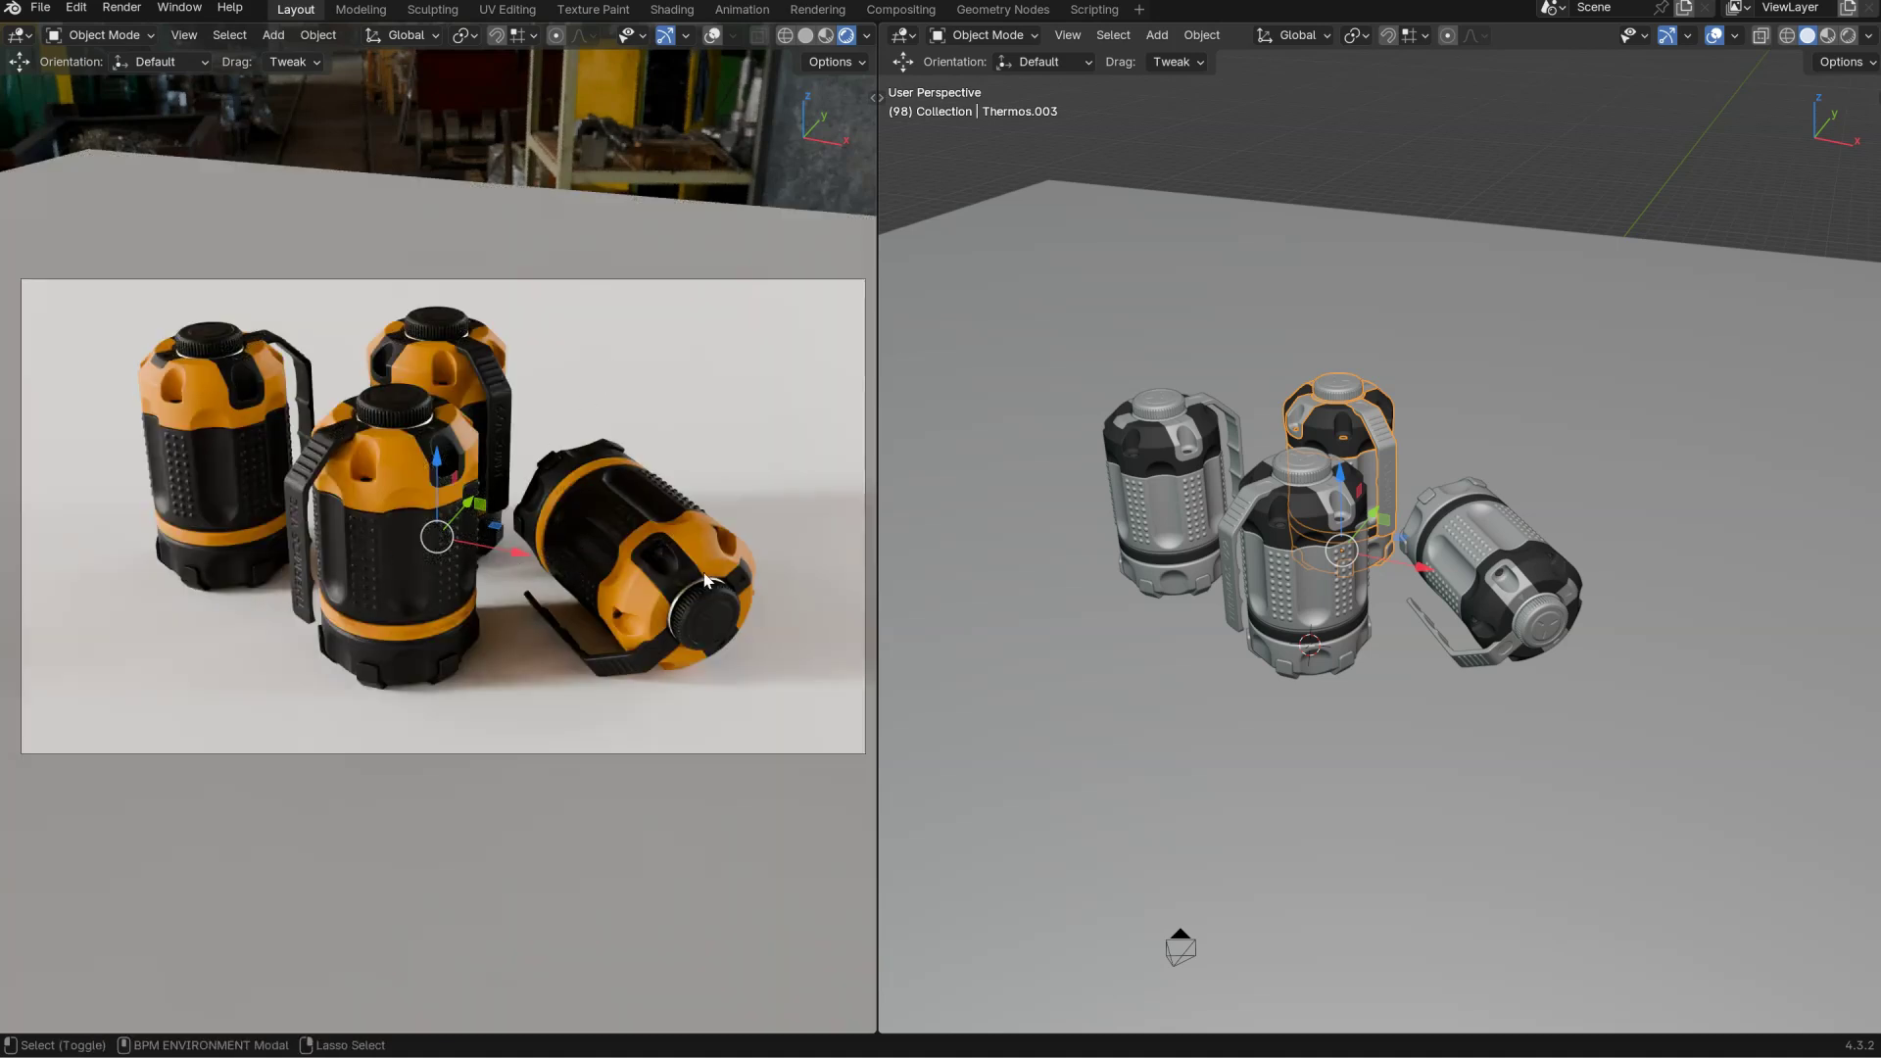
{"action": "middle_click_drag", "start_coordinate": [566, 589], "coordinate": [545, 595], "text": "shift"}
{"action": "middle_click_drag", "start_coordinate": [587, 466], "coordinate": [605, 374], "text": "shift"}
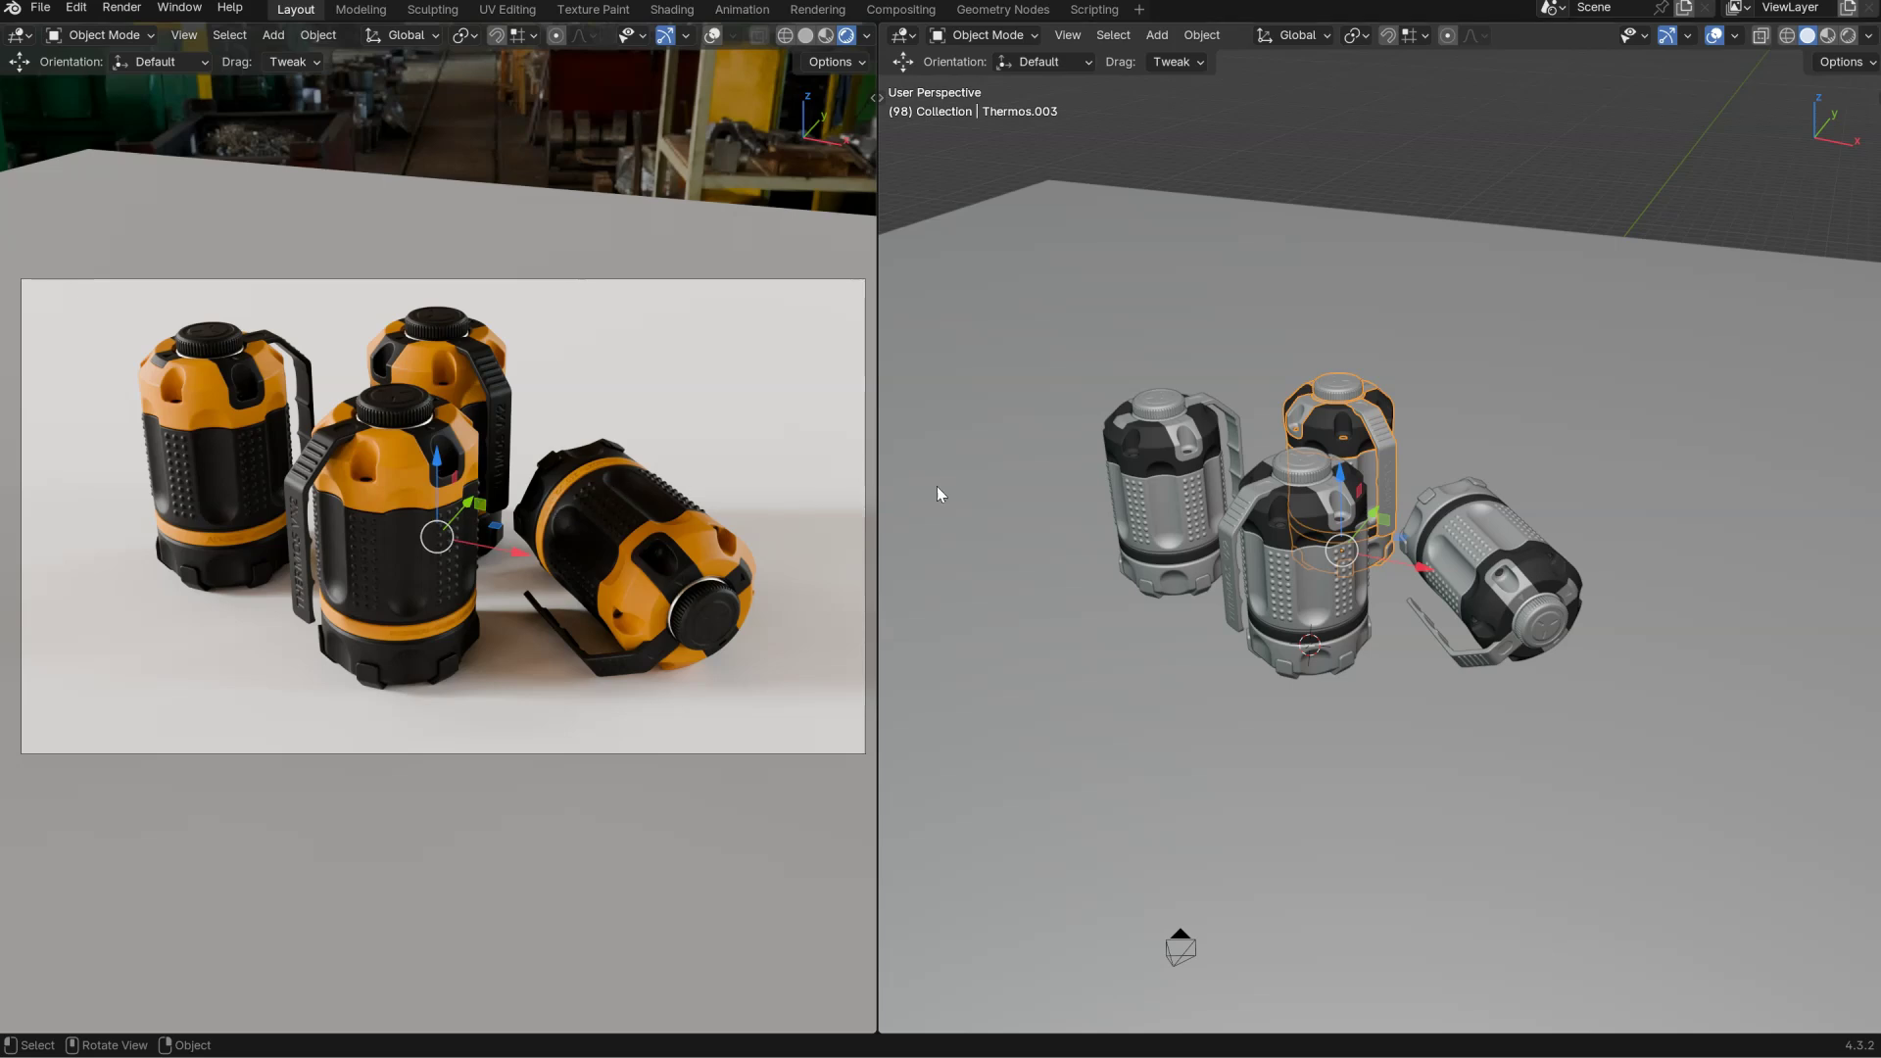
Select the scene camera and enable depth of field in its popup settings.
{"action": "middle_click_drag", "start_coordinate": [1287, 498], "coordinate": [1248, 449]}
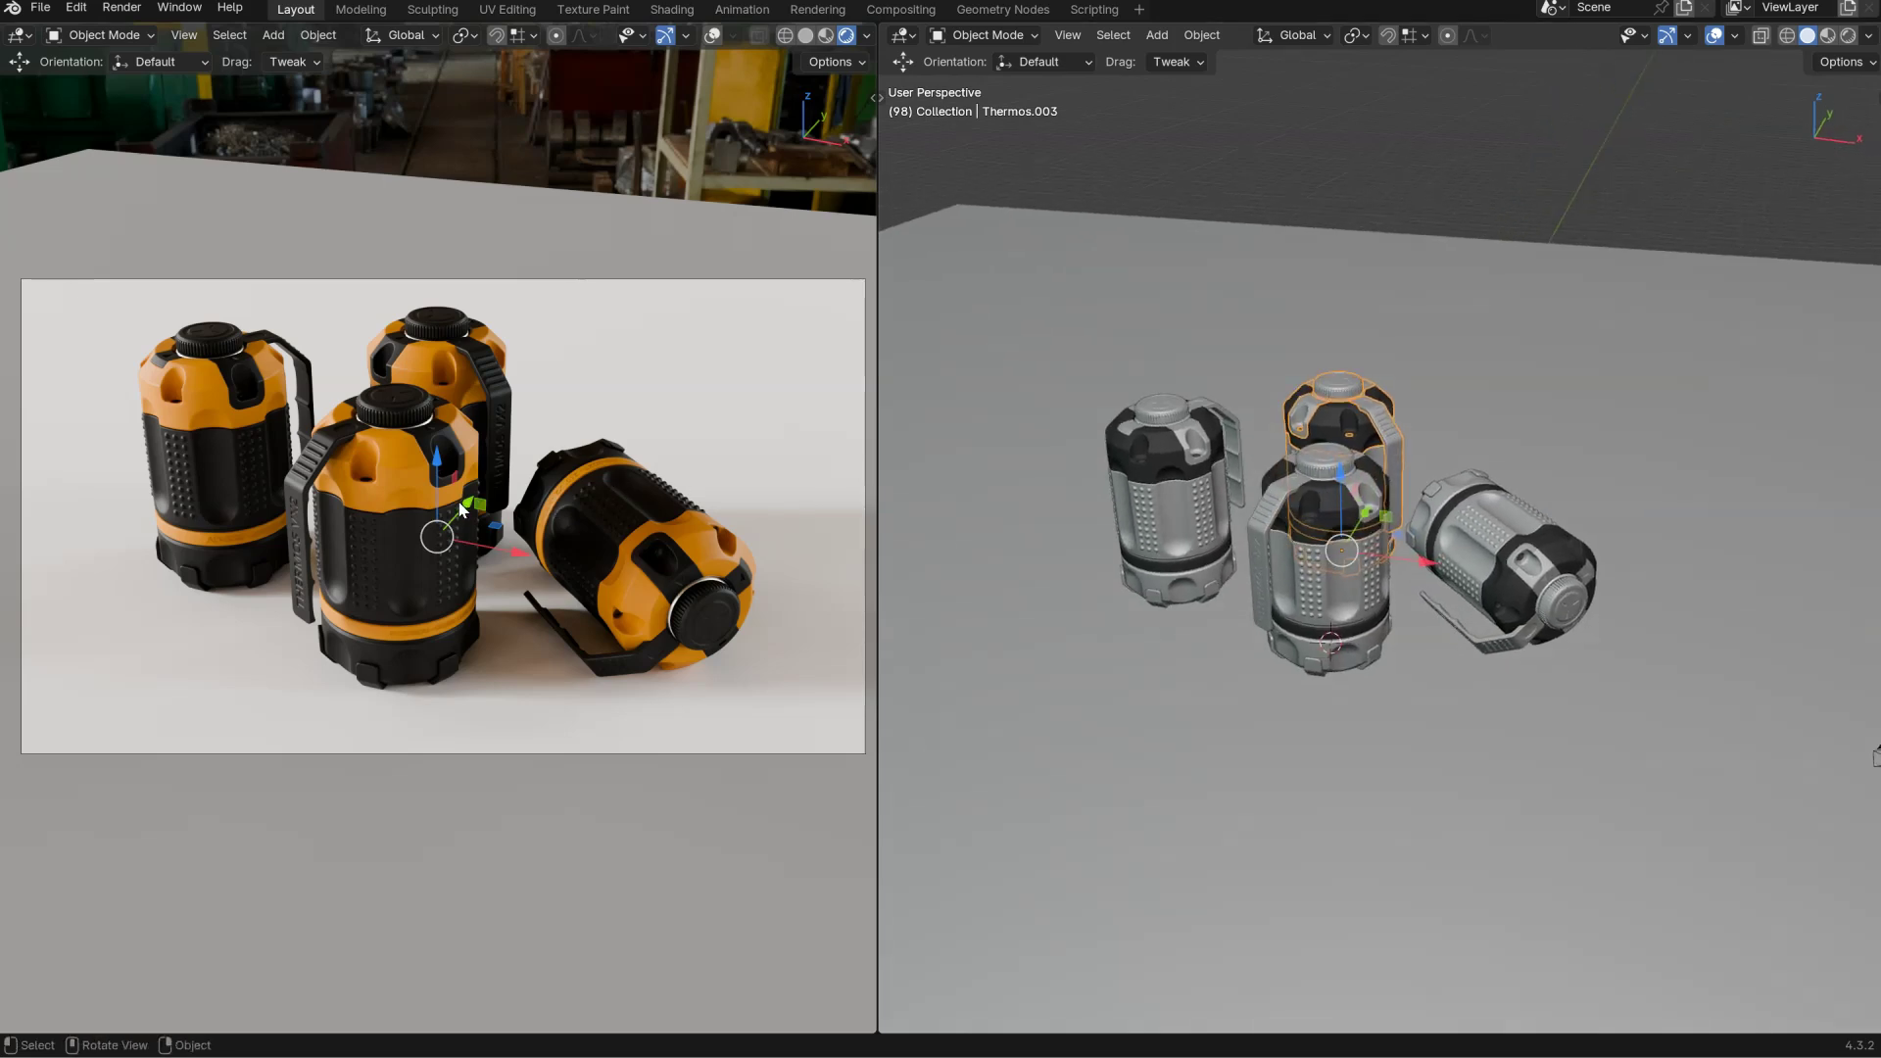
{"action": "left_click", "coordinate": [453, 531]}
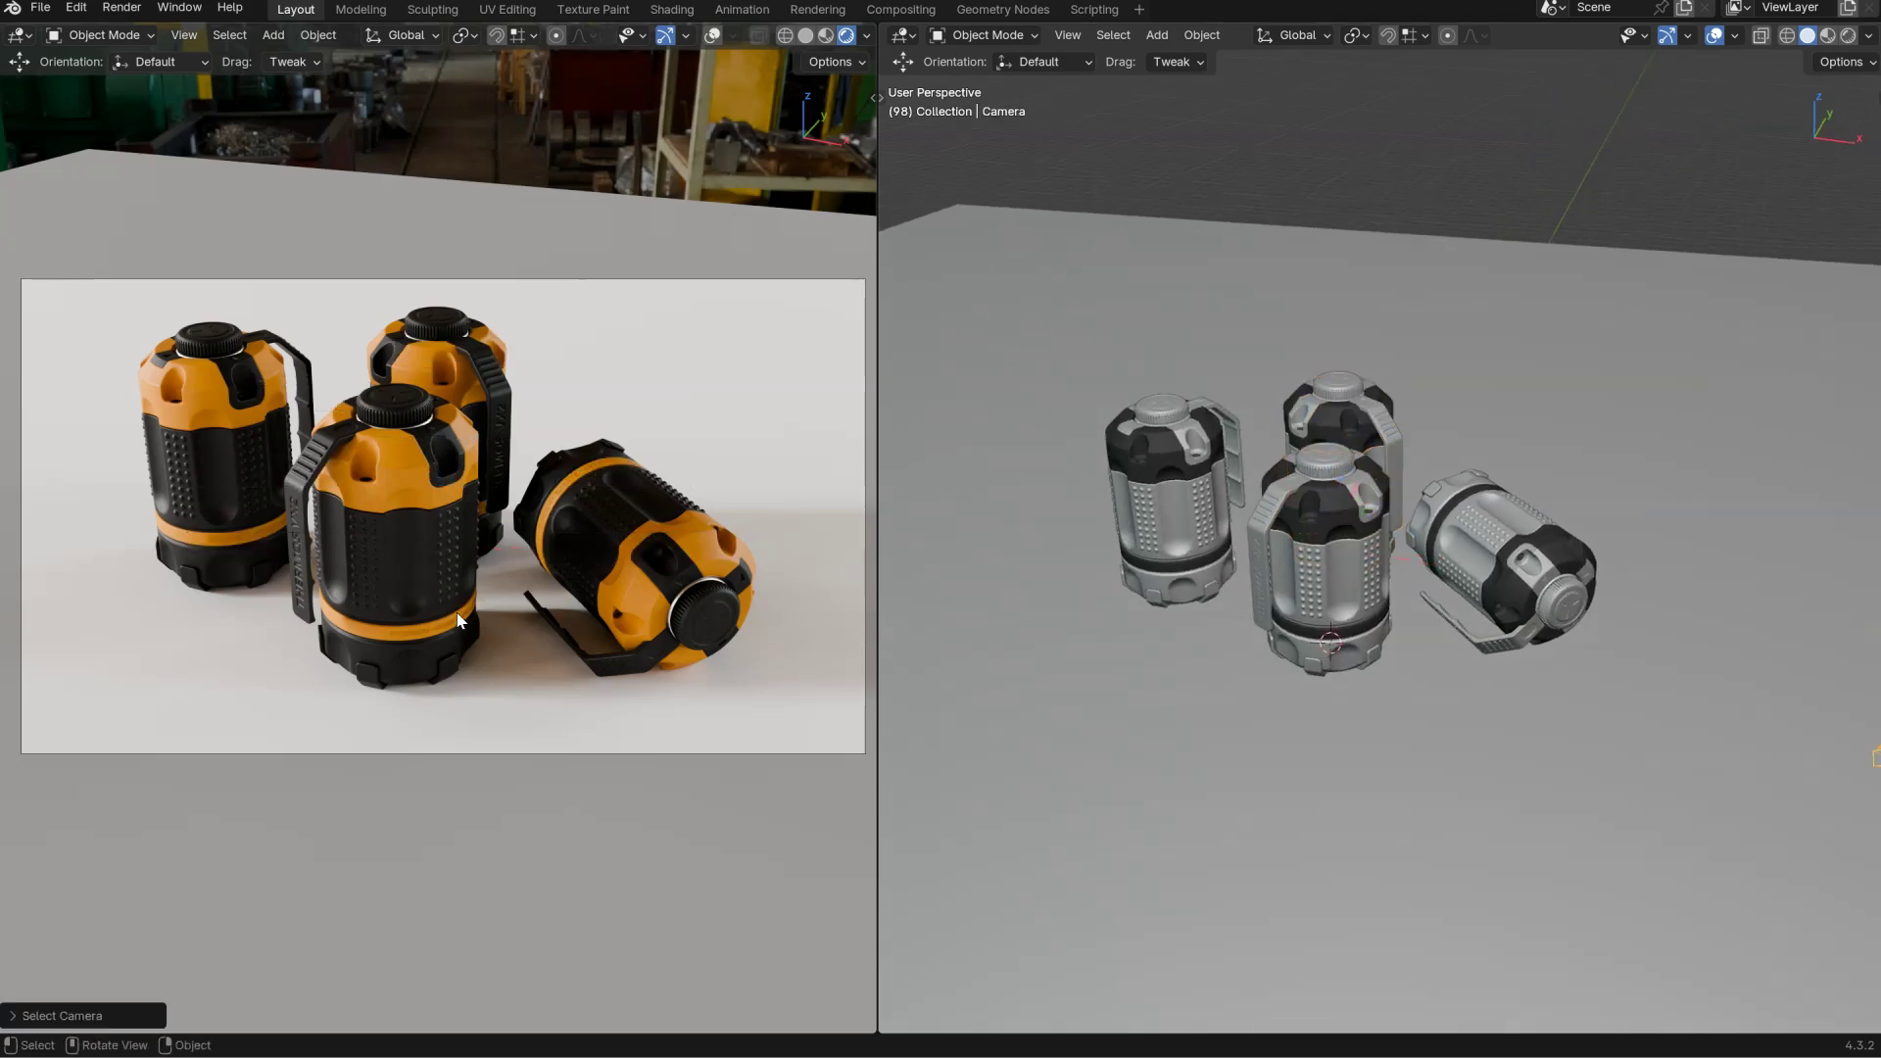
{"action": "right_click", "coordinate": [655, 472], "text": "shift"}
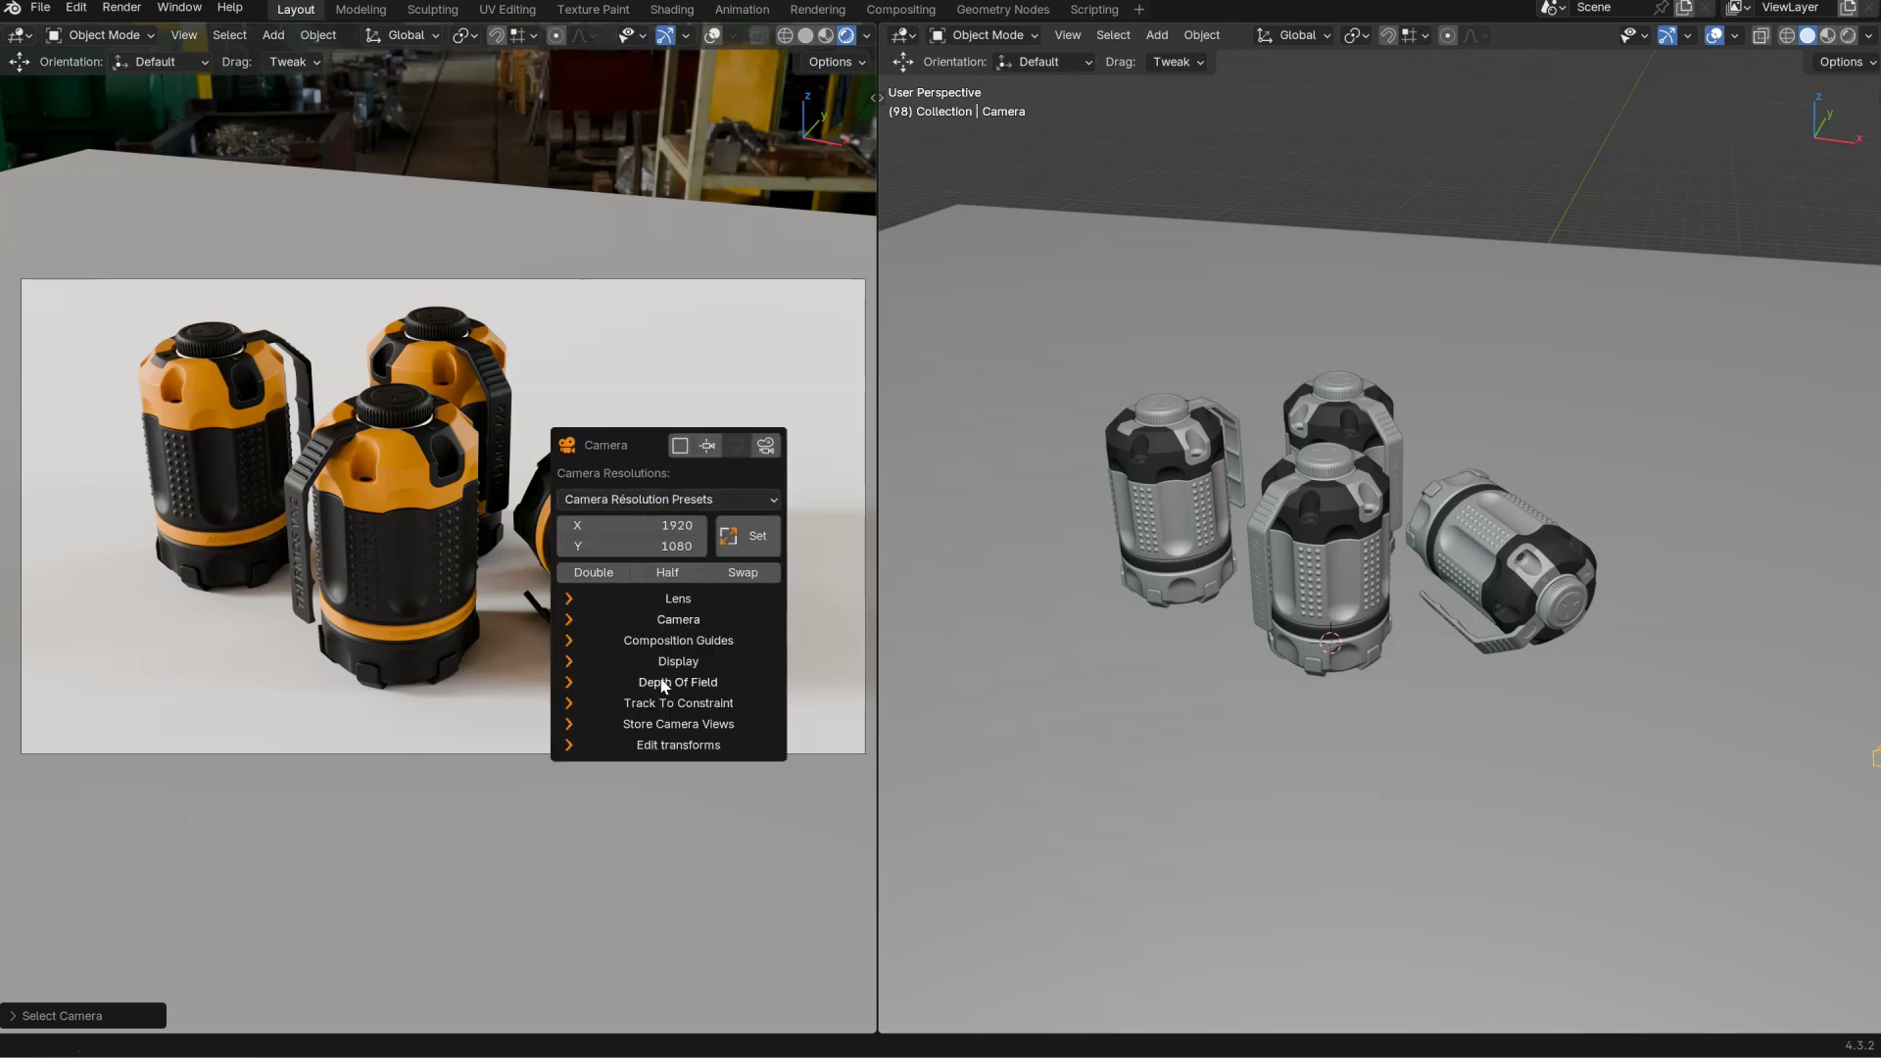
{"action": "left_click_drag", "start_coordinate": [607, 446], "coordinate": [638, 371]}
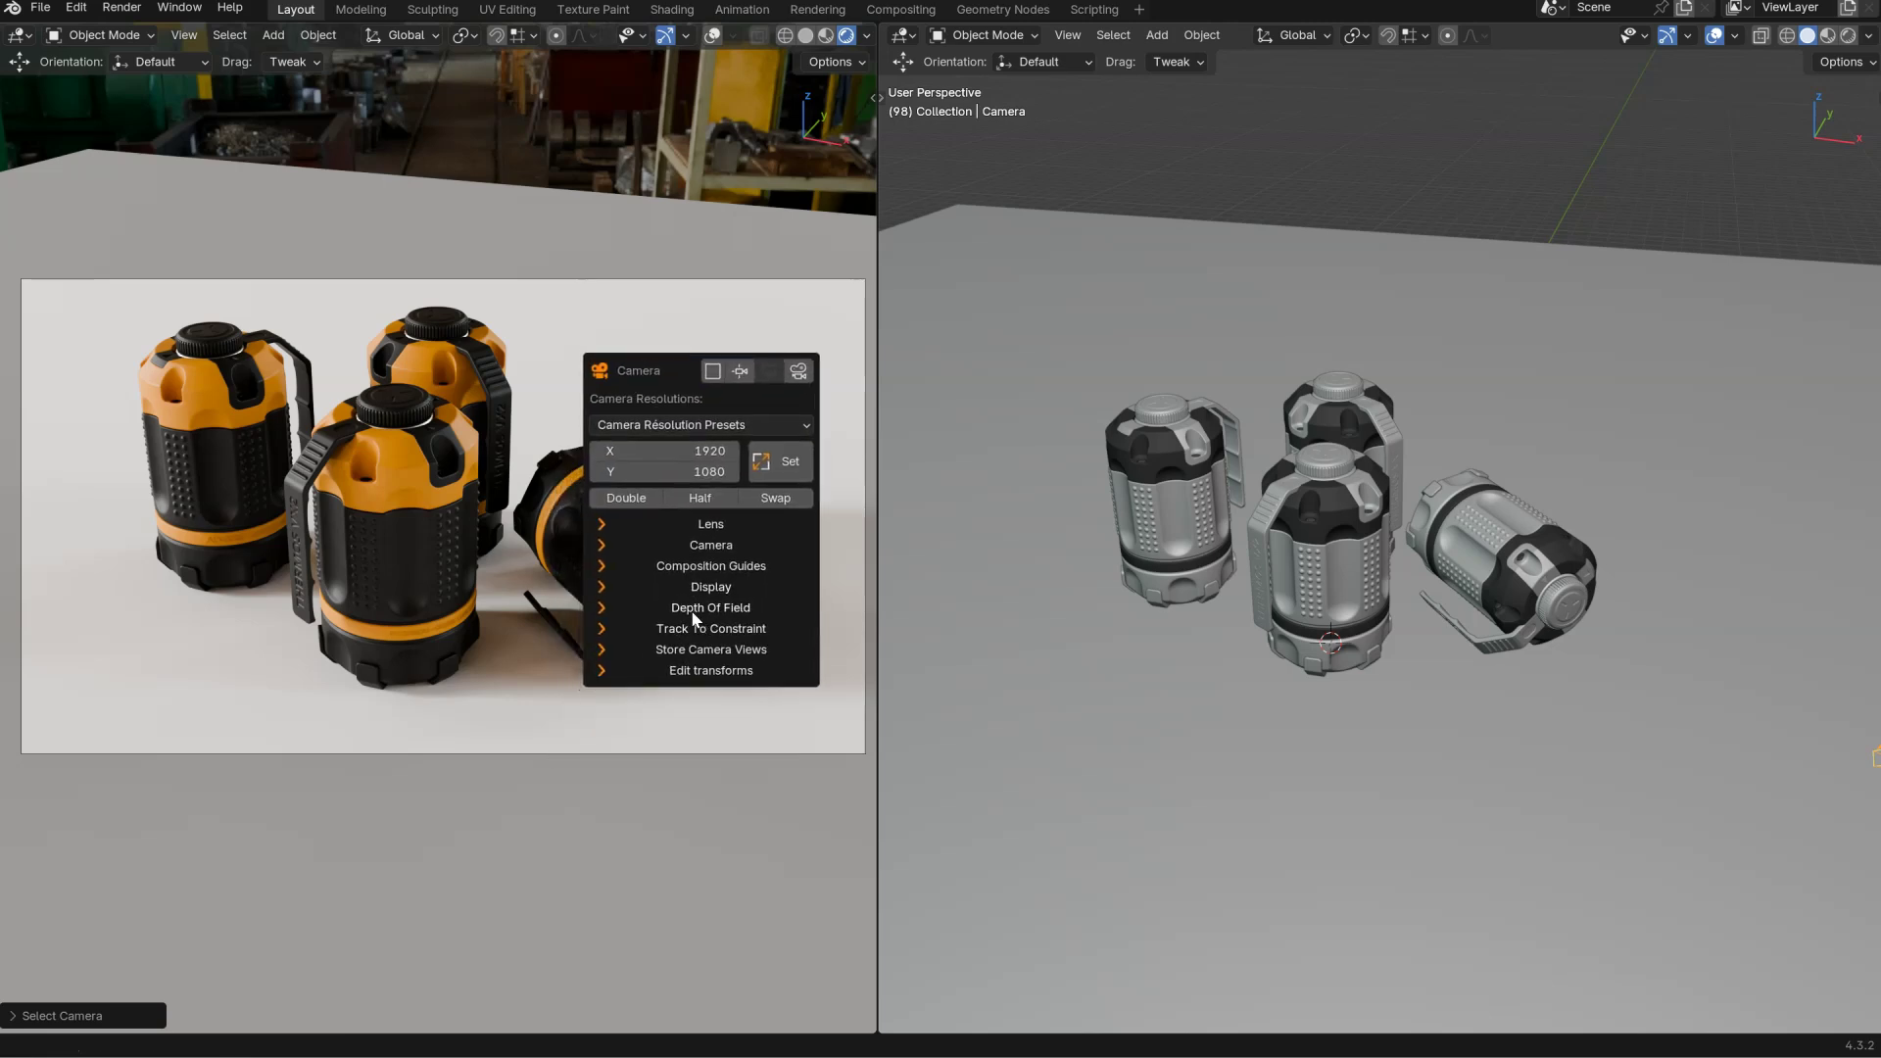
{"action": "left_click", "coordinate": [693, 610]}
{"action": "left_click", "coordinate": [597, 628]}
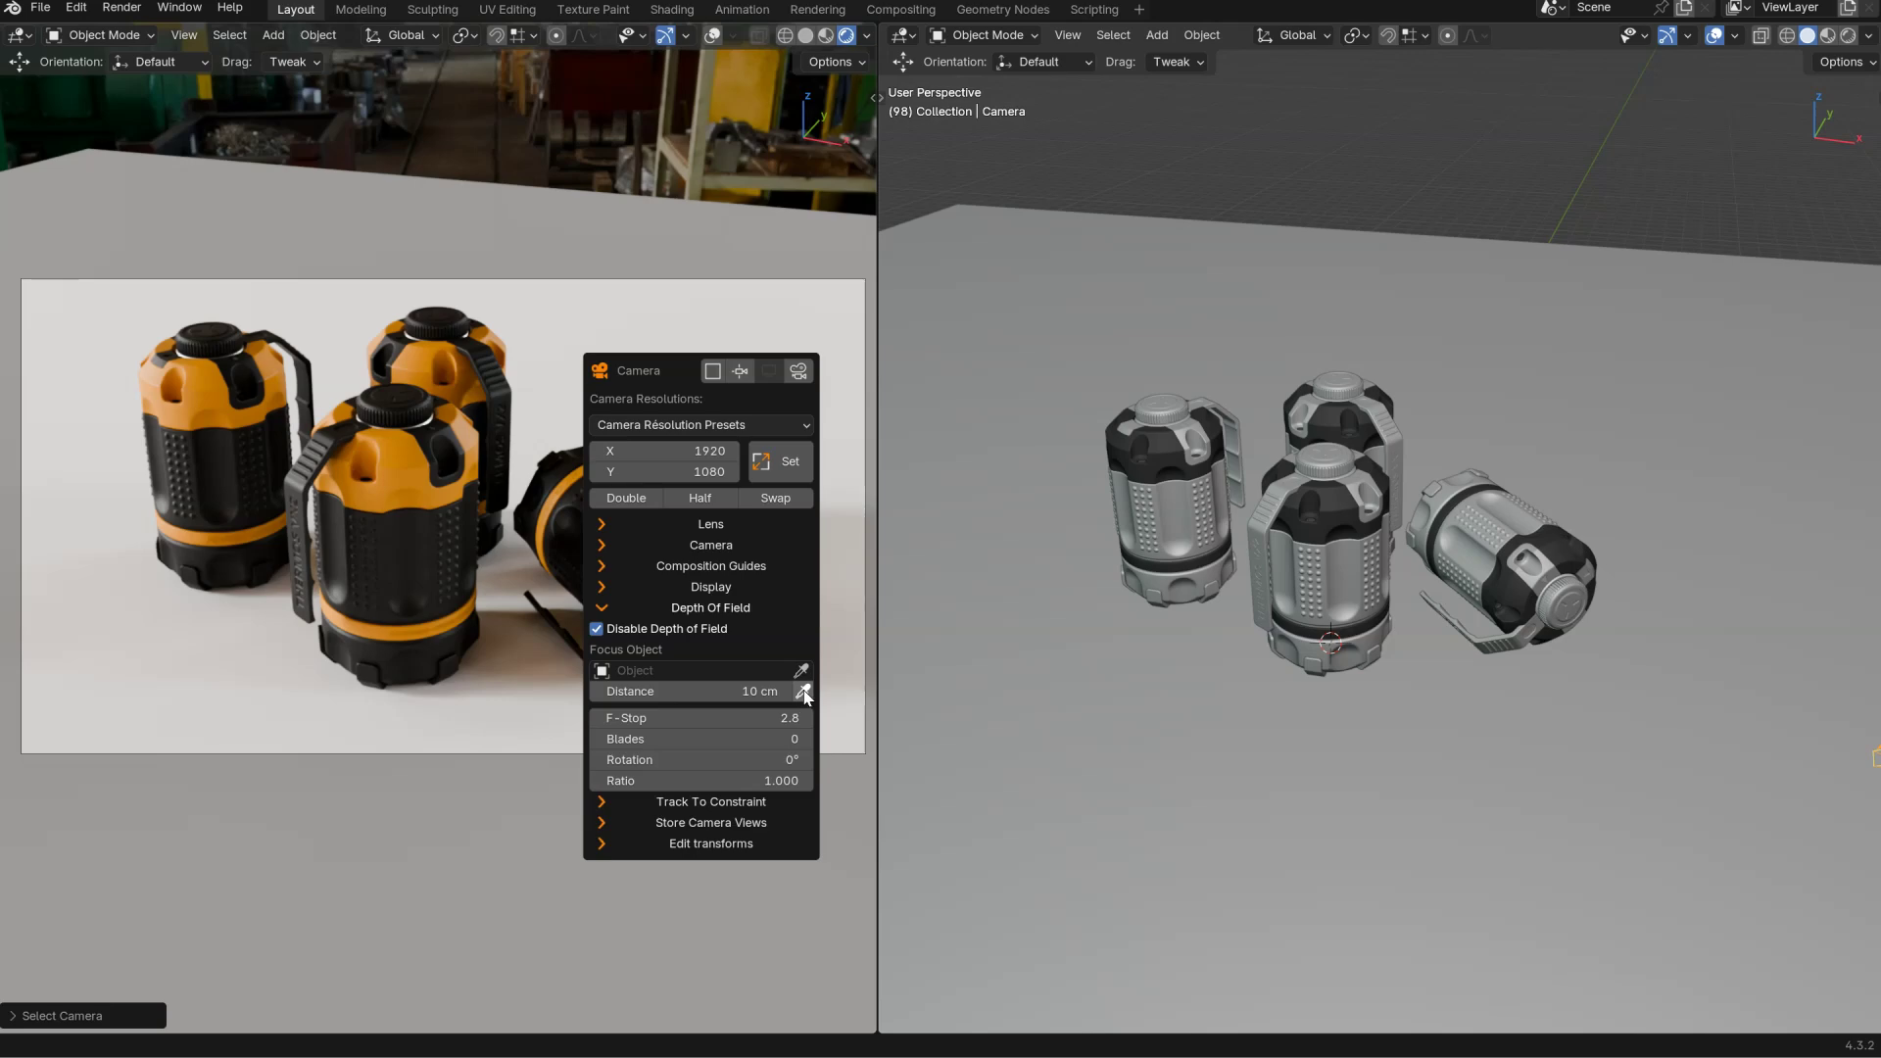
Create a depth-of-field target for the camera, enable face snapping, and place the target on the front thermos's upper orange surface.
{"action": "left_click", "coordinate": [803, 692]}
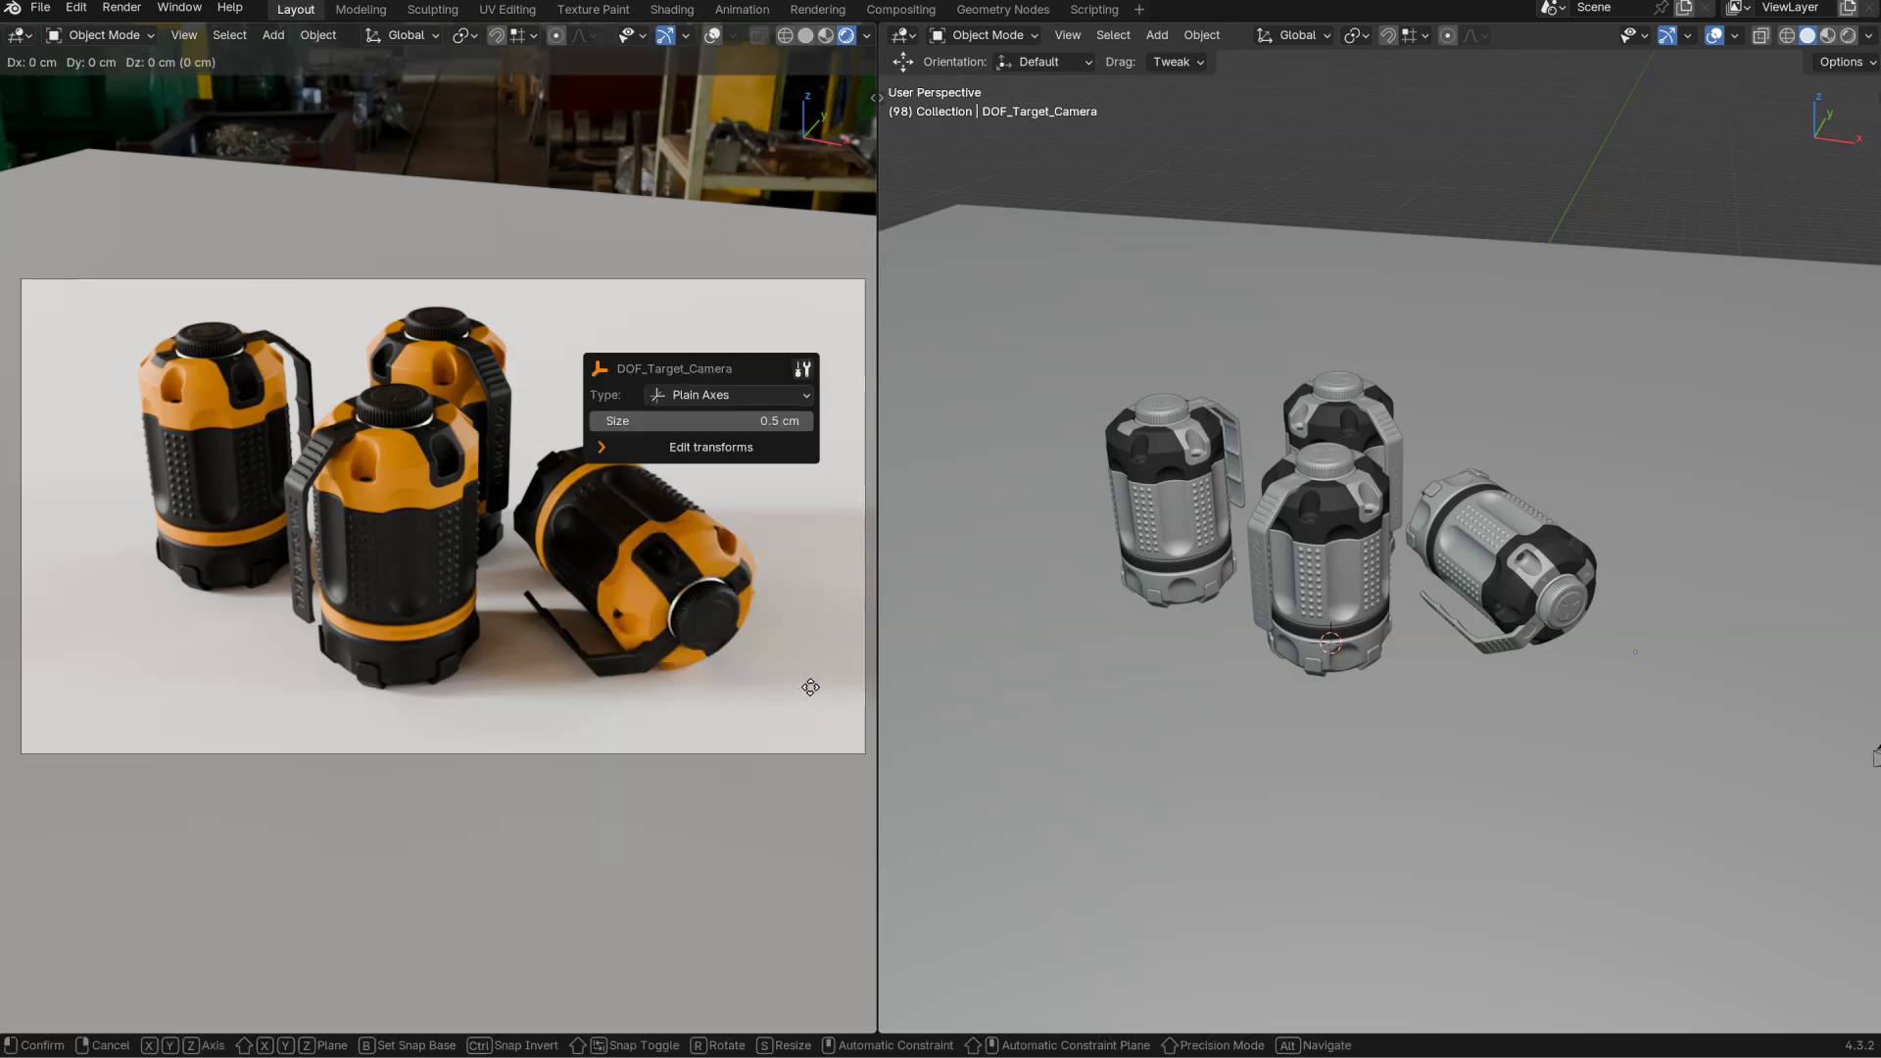
{"action": "left_click", "coordinate": [396, 457]}
{"action": "key", "text": "shift+Tab"}
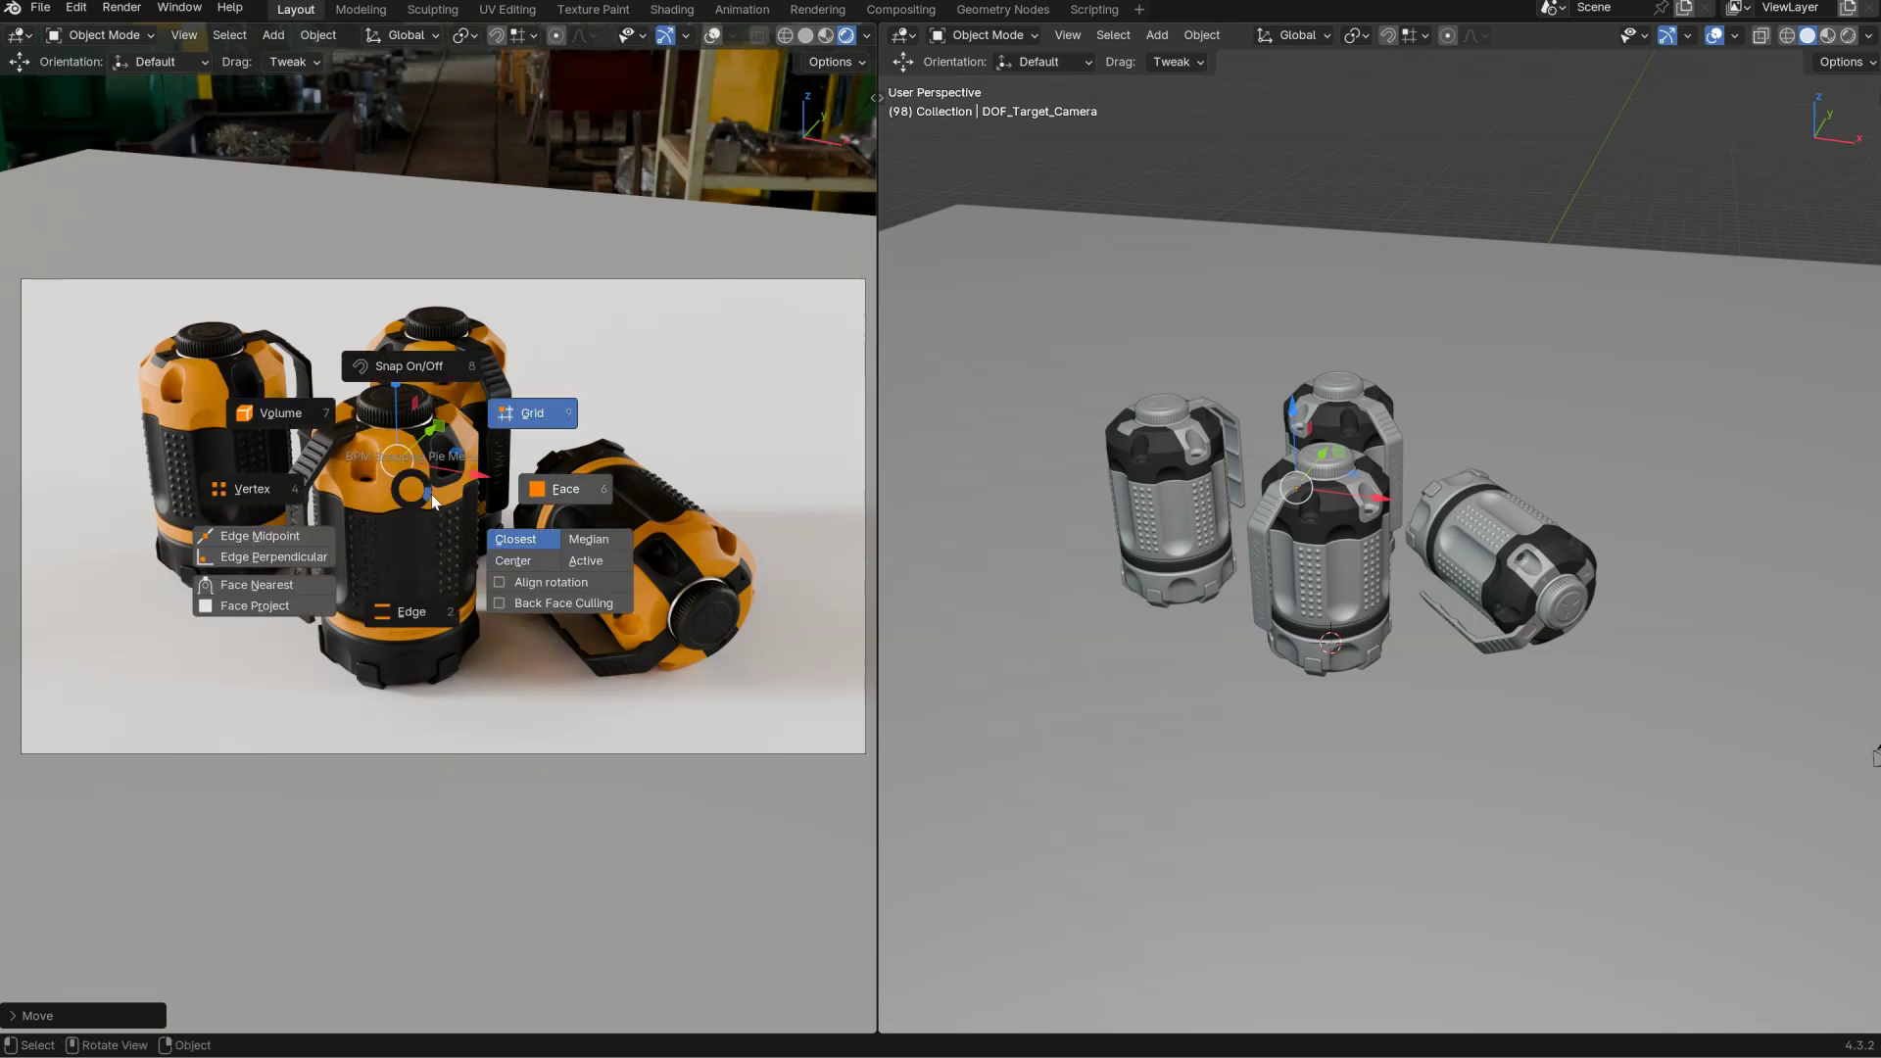
{"action": "left_click", "coordinate": [559, 493]}
{"action": "key", "text": "g"}
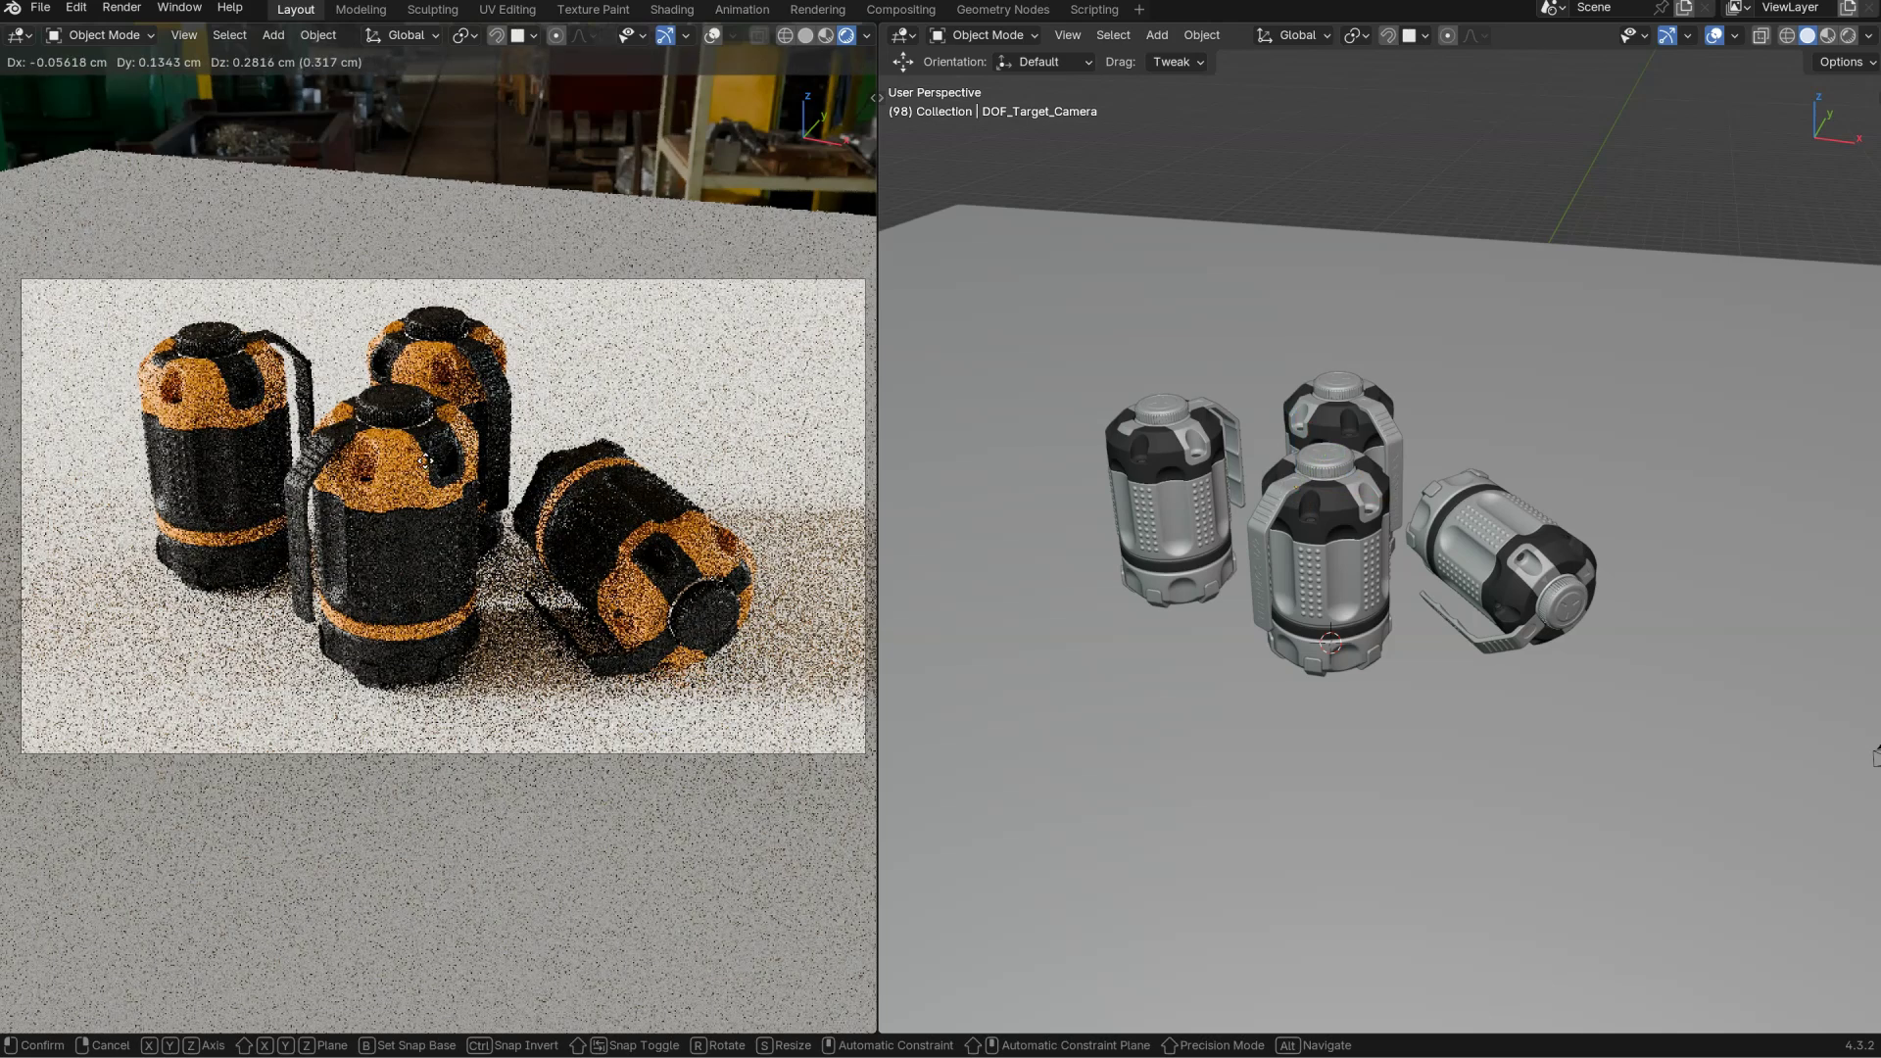
{"action": "left_click", "coordinate": [396, 466]}
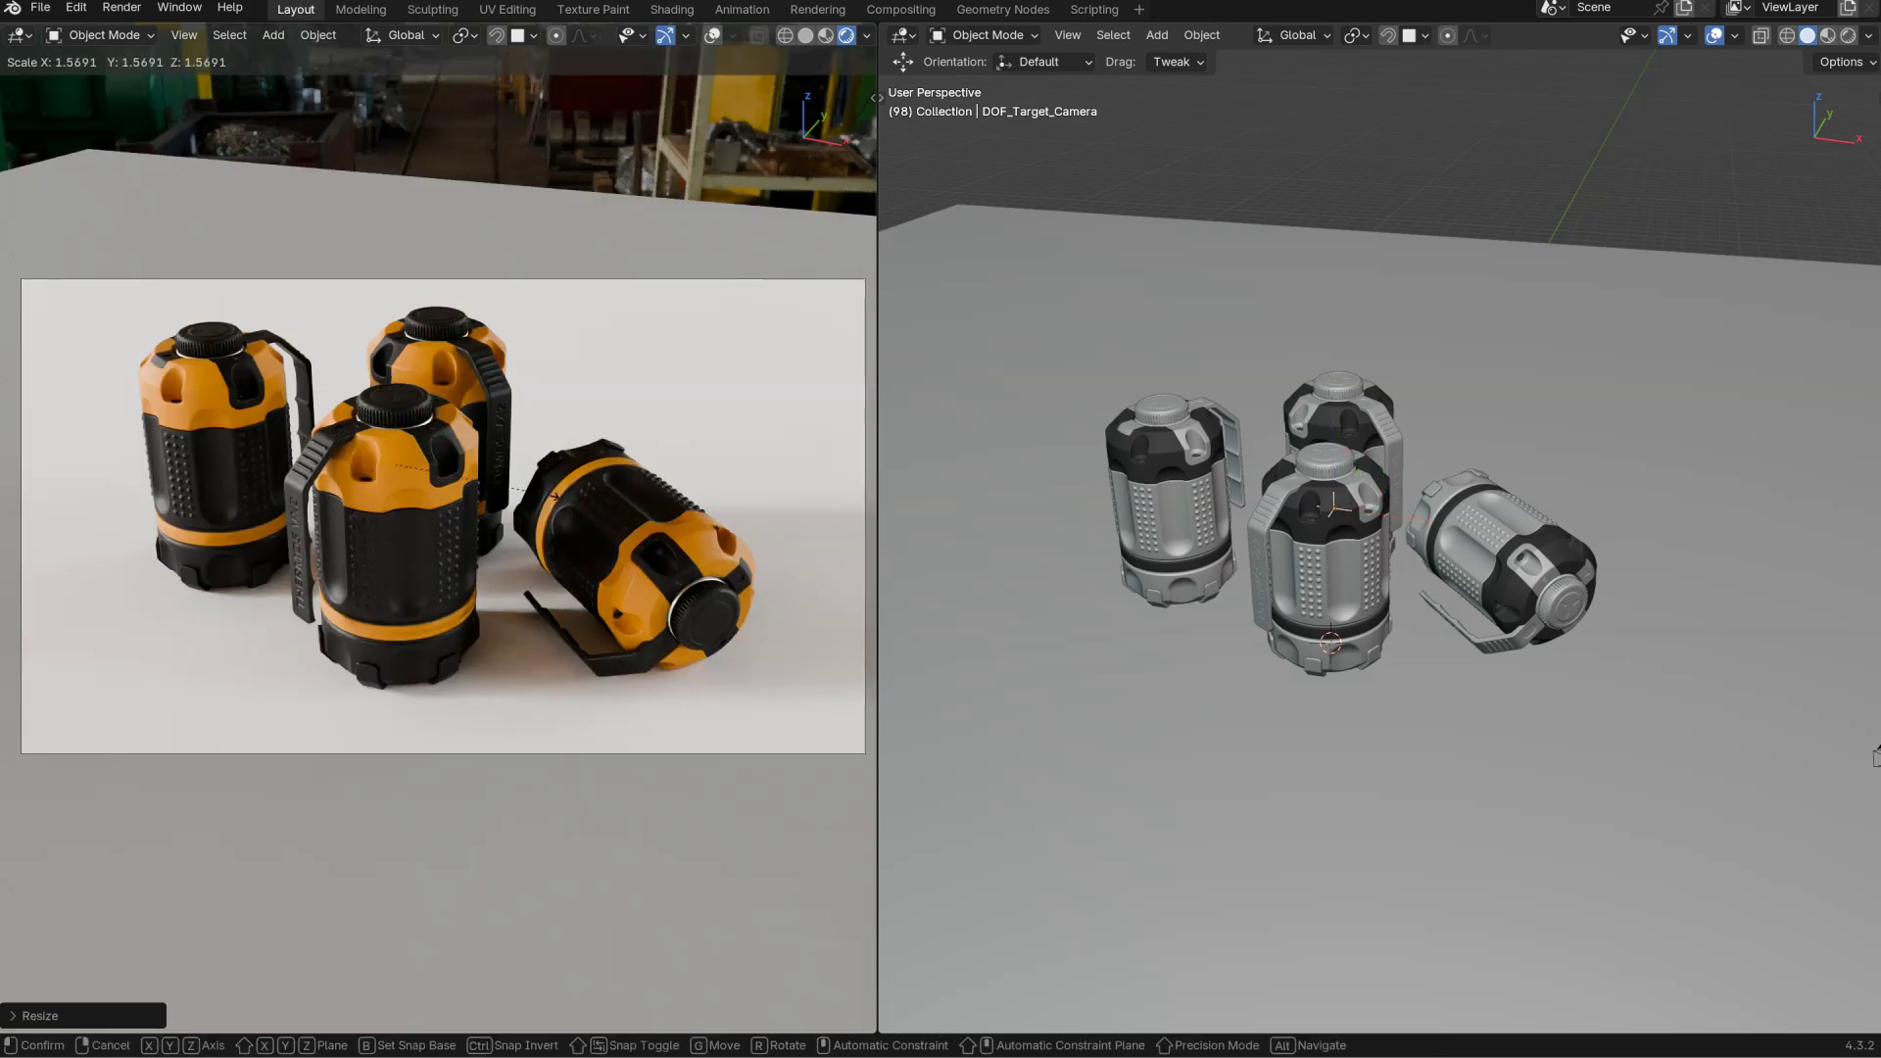
Scale up the depth-of-field target empty and show the overlays in the rendered camera viewport.
{"action": "key", "text": "s"}
{"action": "left_click", "coordinate": [591, 526]}
{"action": "key", "text": "shift+alt+z"}
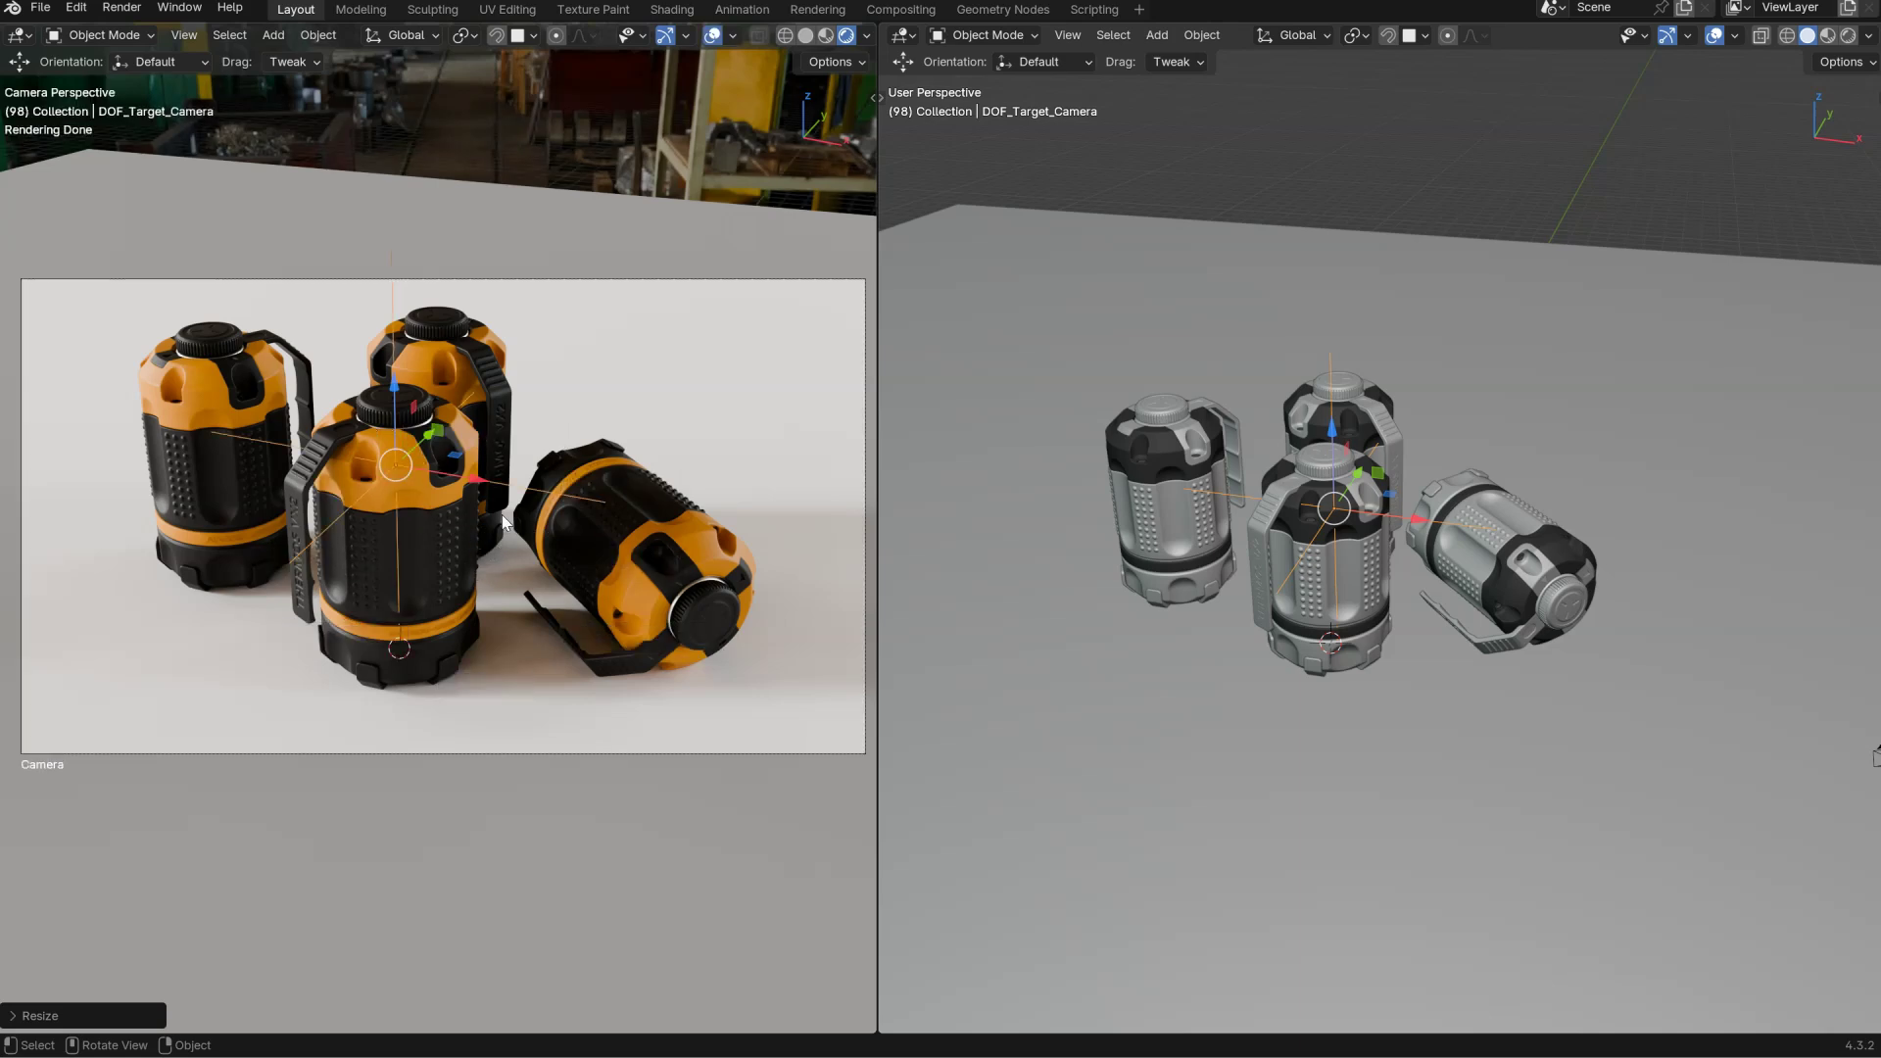
Reselect the camera and set its depth-of-field F-Stop to 0.01.
{"action": "right_click", "coordinate": [569, 453]}
{"action": "left_click", "coordinate": [658, 491]}
{"action": "right_click", "coordinate": [657, 445]}
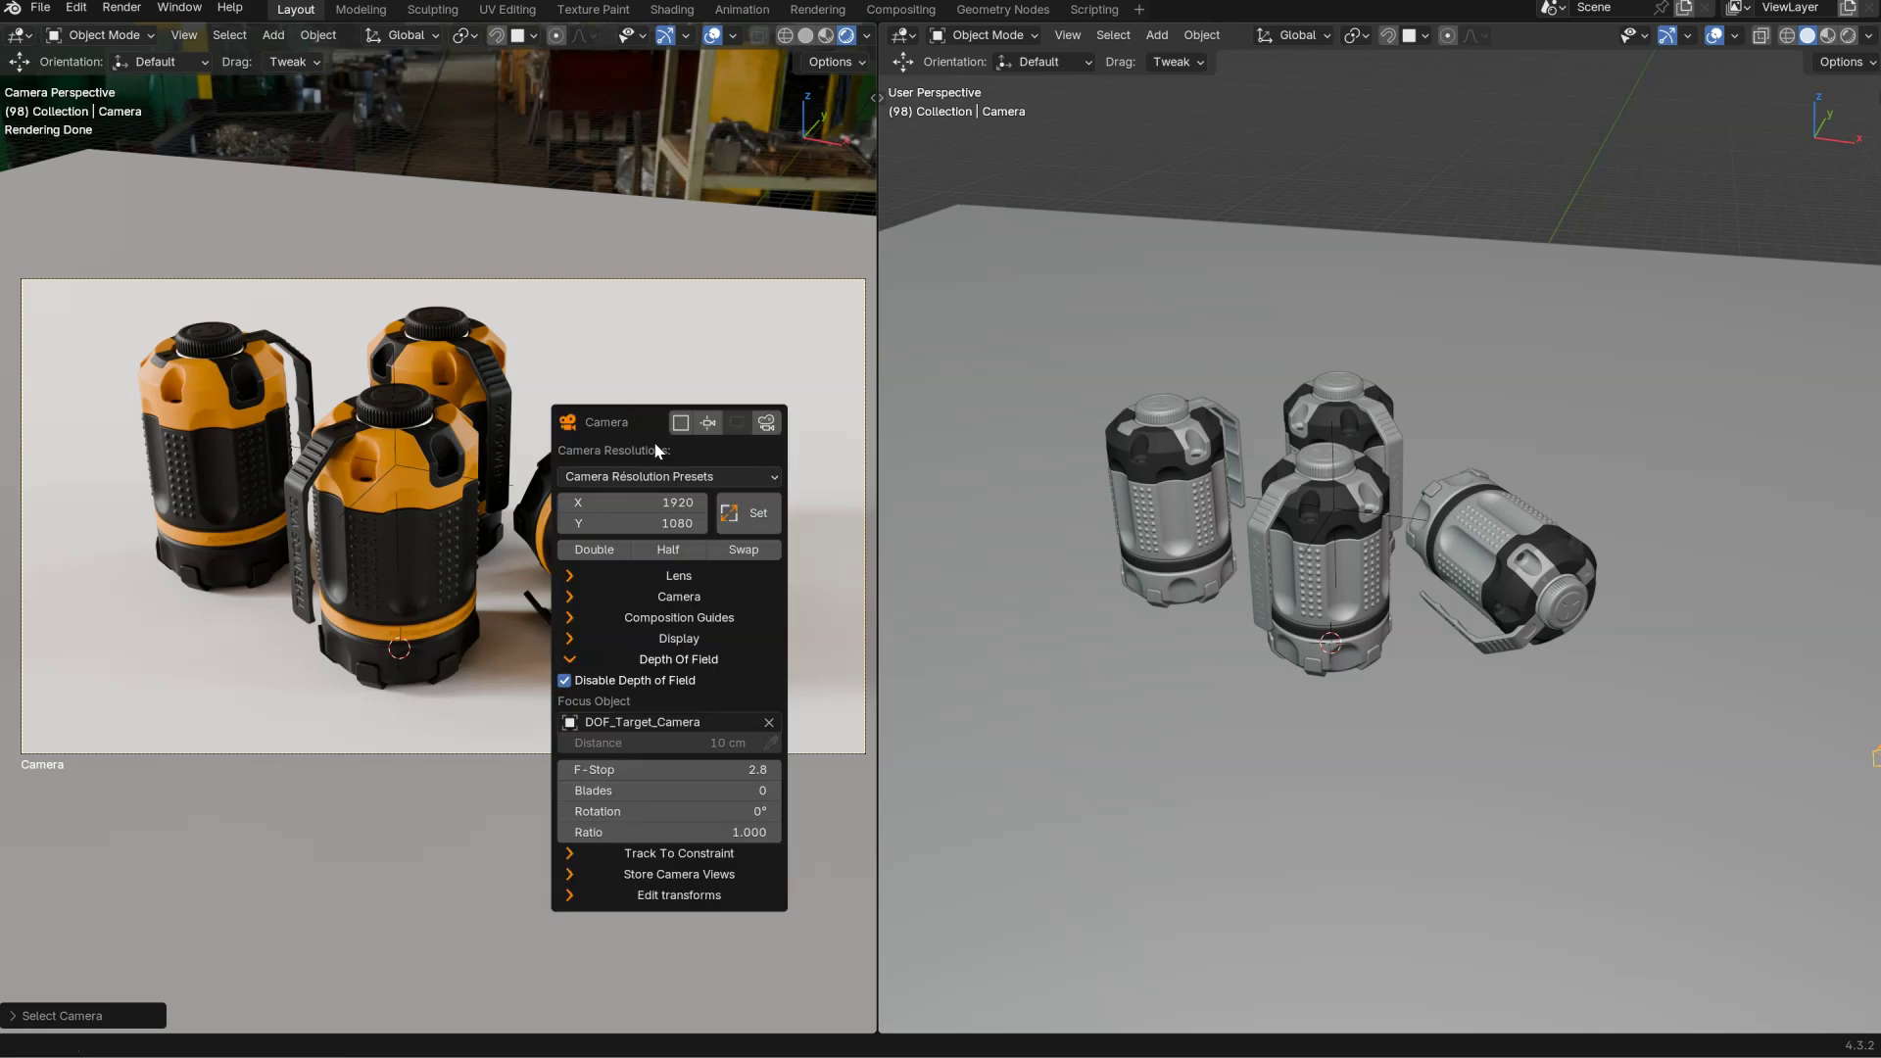
{"action": "left_click", "coordinate": [669, 769]}
{"action": "type", "text": "0"}
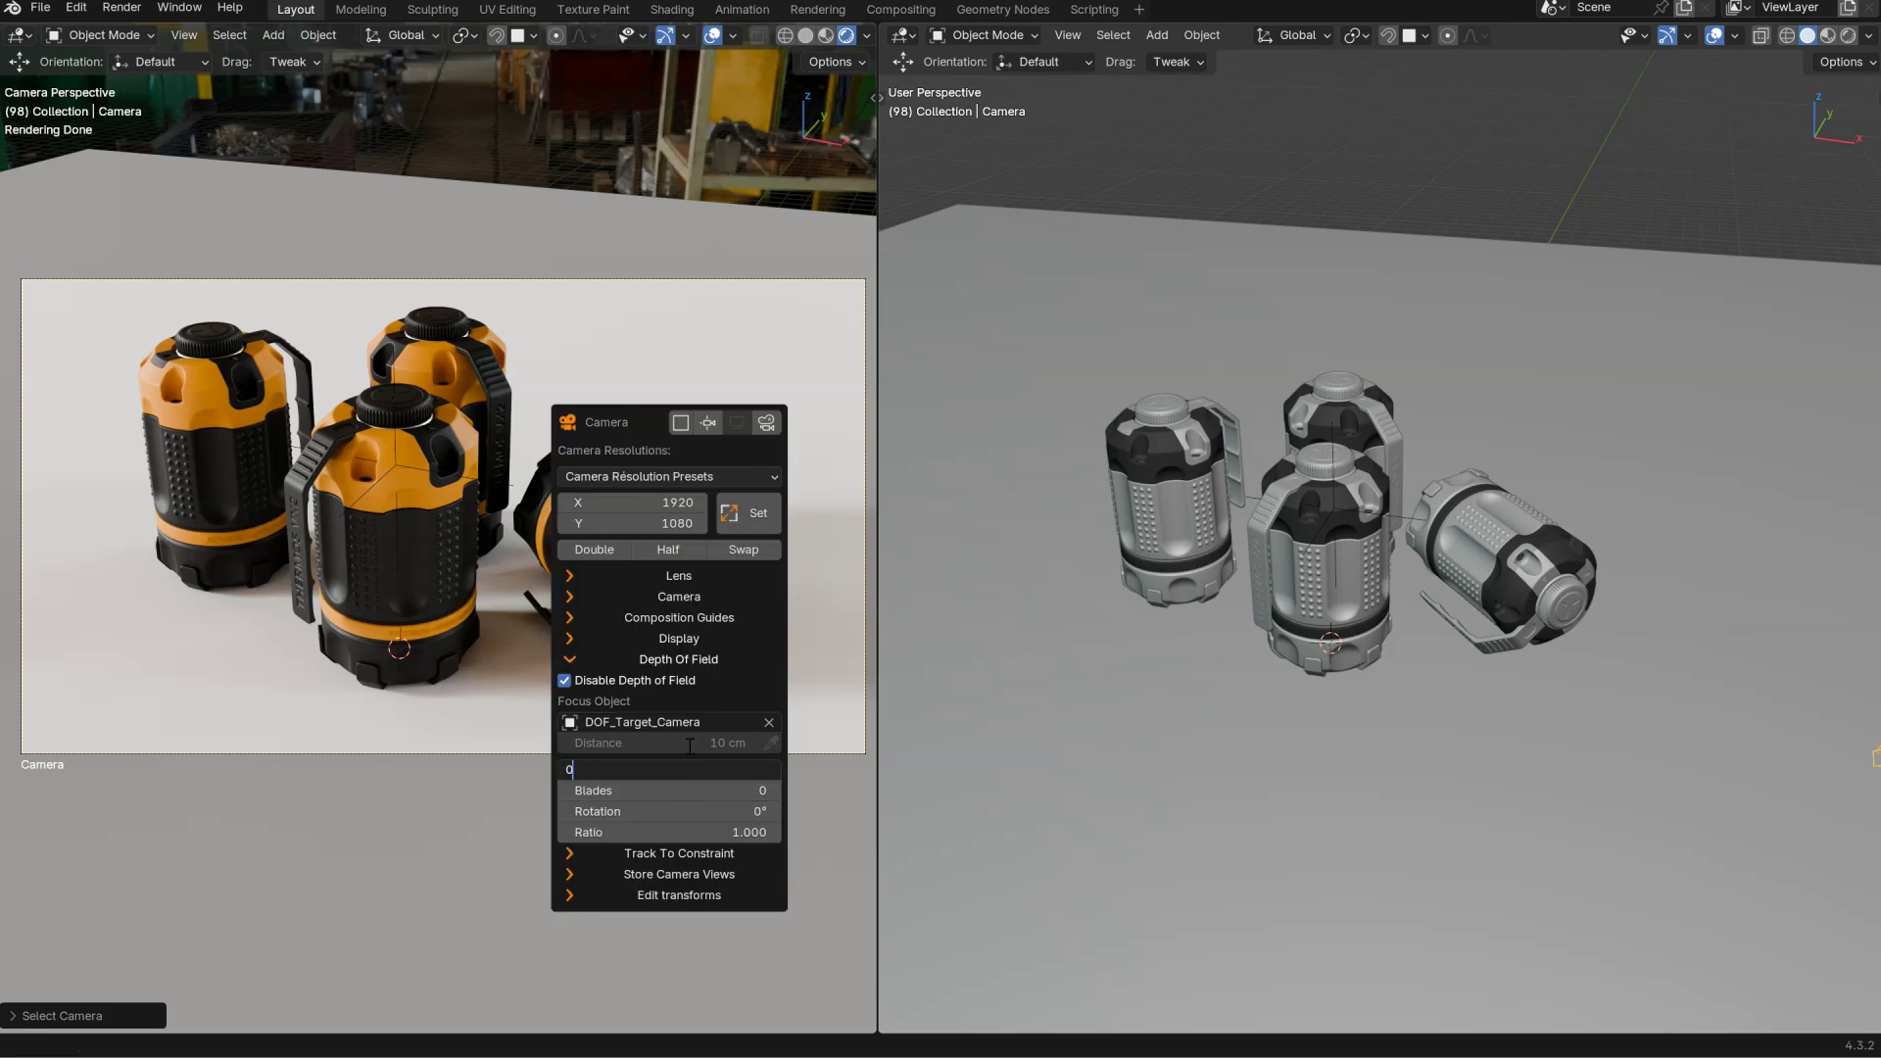
{"action": "type", "text": ".01"}
{"action": "key", "text": "Return"}
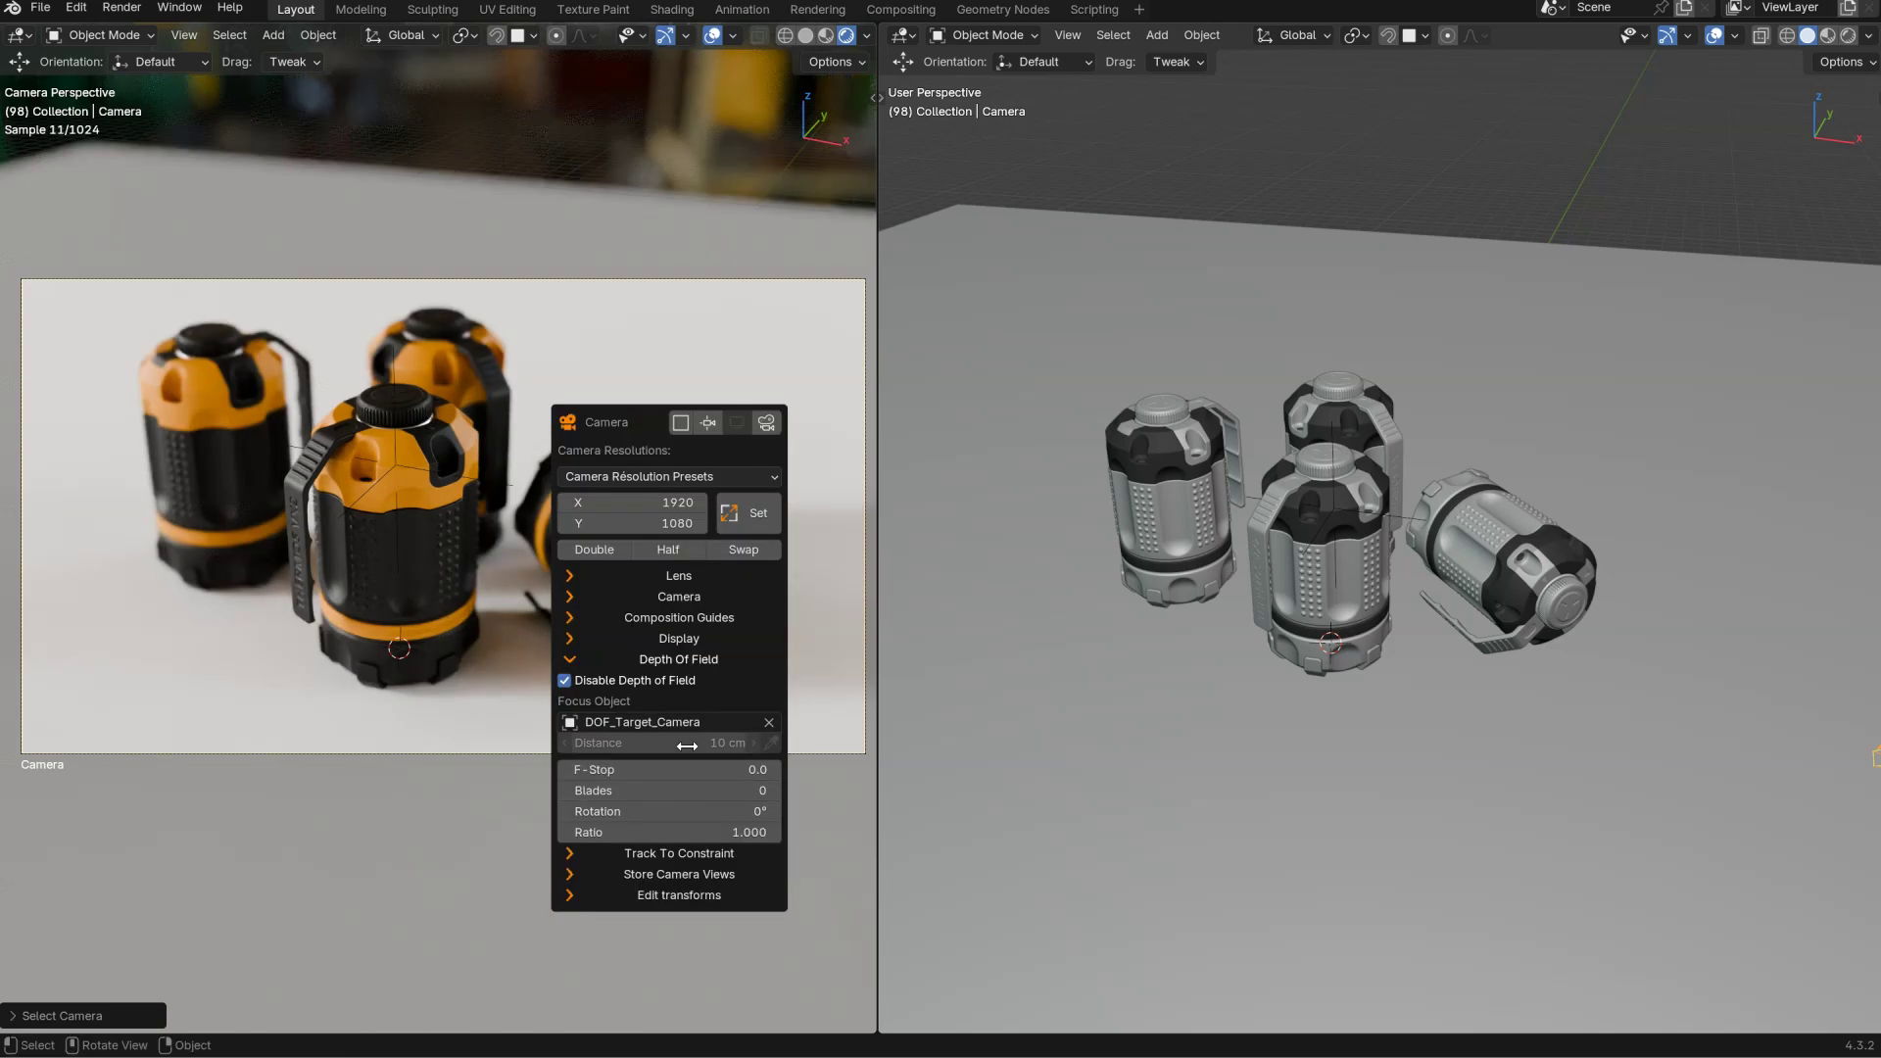
{"action": "middle_click_drag", "start_coordinate": [345, 507], "coordinate": [408, 443], "text": "ctrl"}
{"action": "middle_click_drag", "start_coordinate": [279, 415], "coordinate": [378, 387], "text": "shift"}
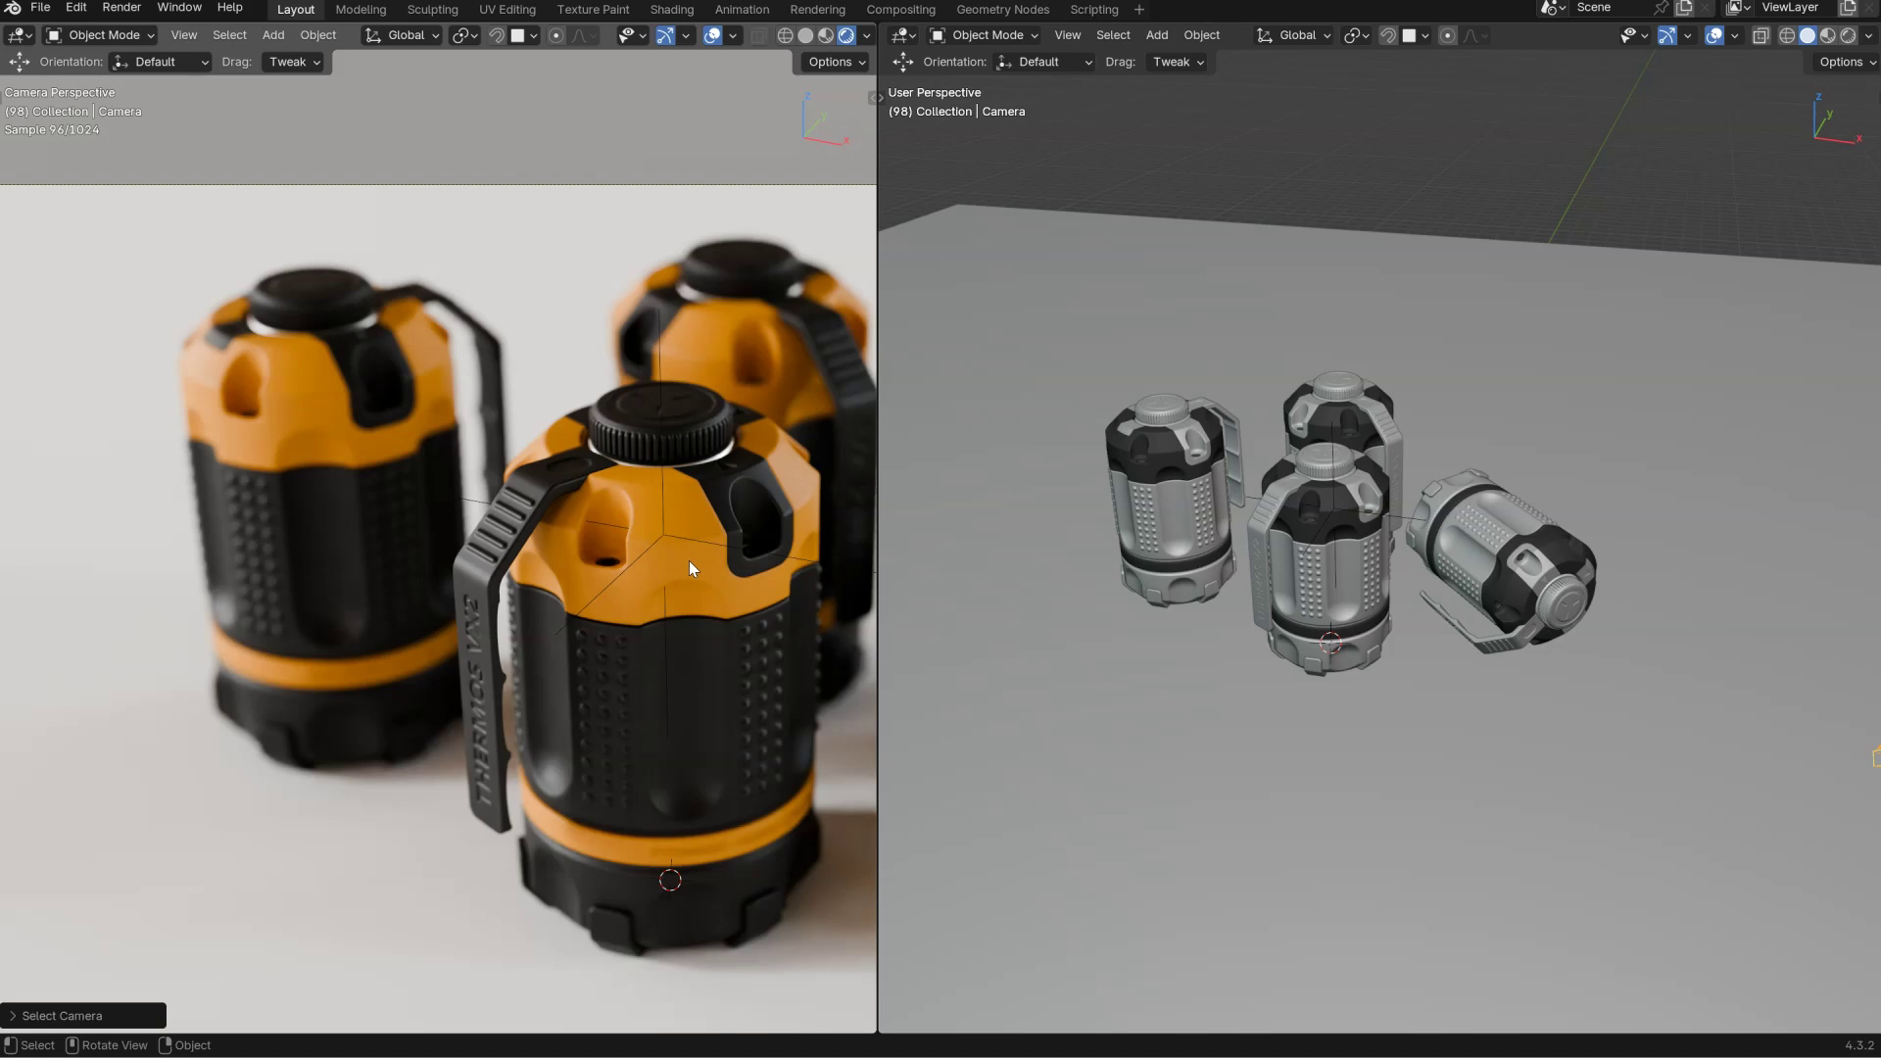
Frame the full camera view and raise the camera's depth-of-field F-Stop to soften the background less.
{"action": "middle_click_drag", "start_coordinate": [701, 392], "coordinate": [521, 482], "text": "ctrl"}
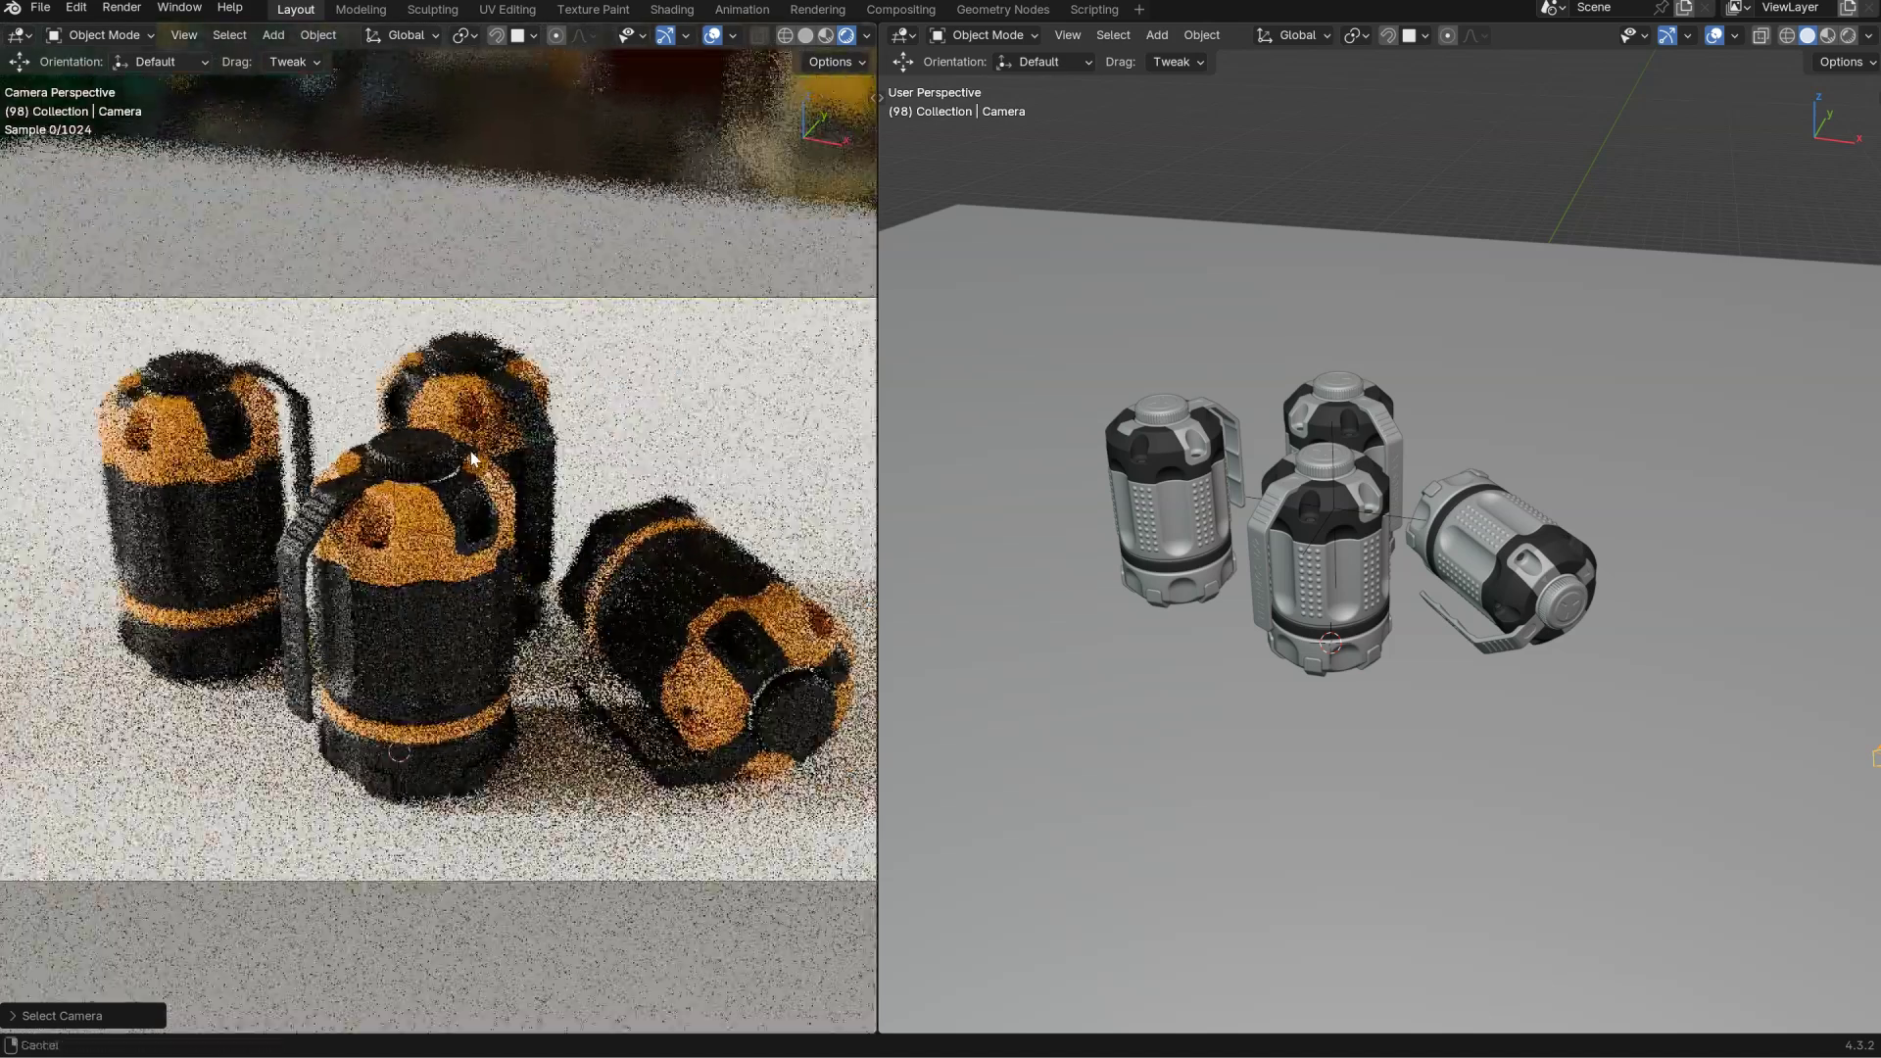
{"action": "scroll", "coordinate": [471, 454], "scroll_direction": "down", "scroll_amount": 1}
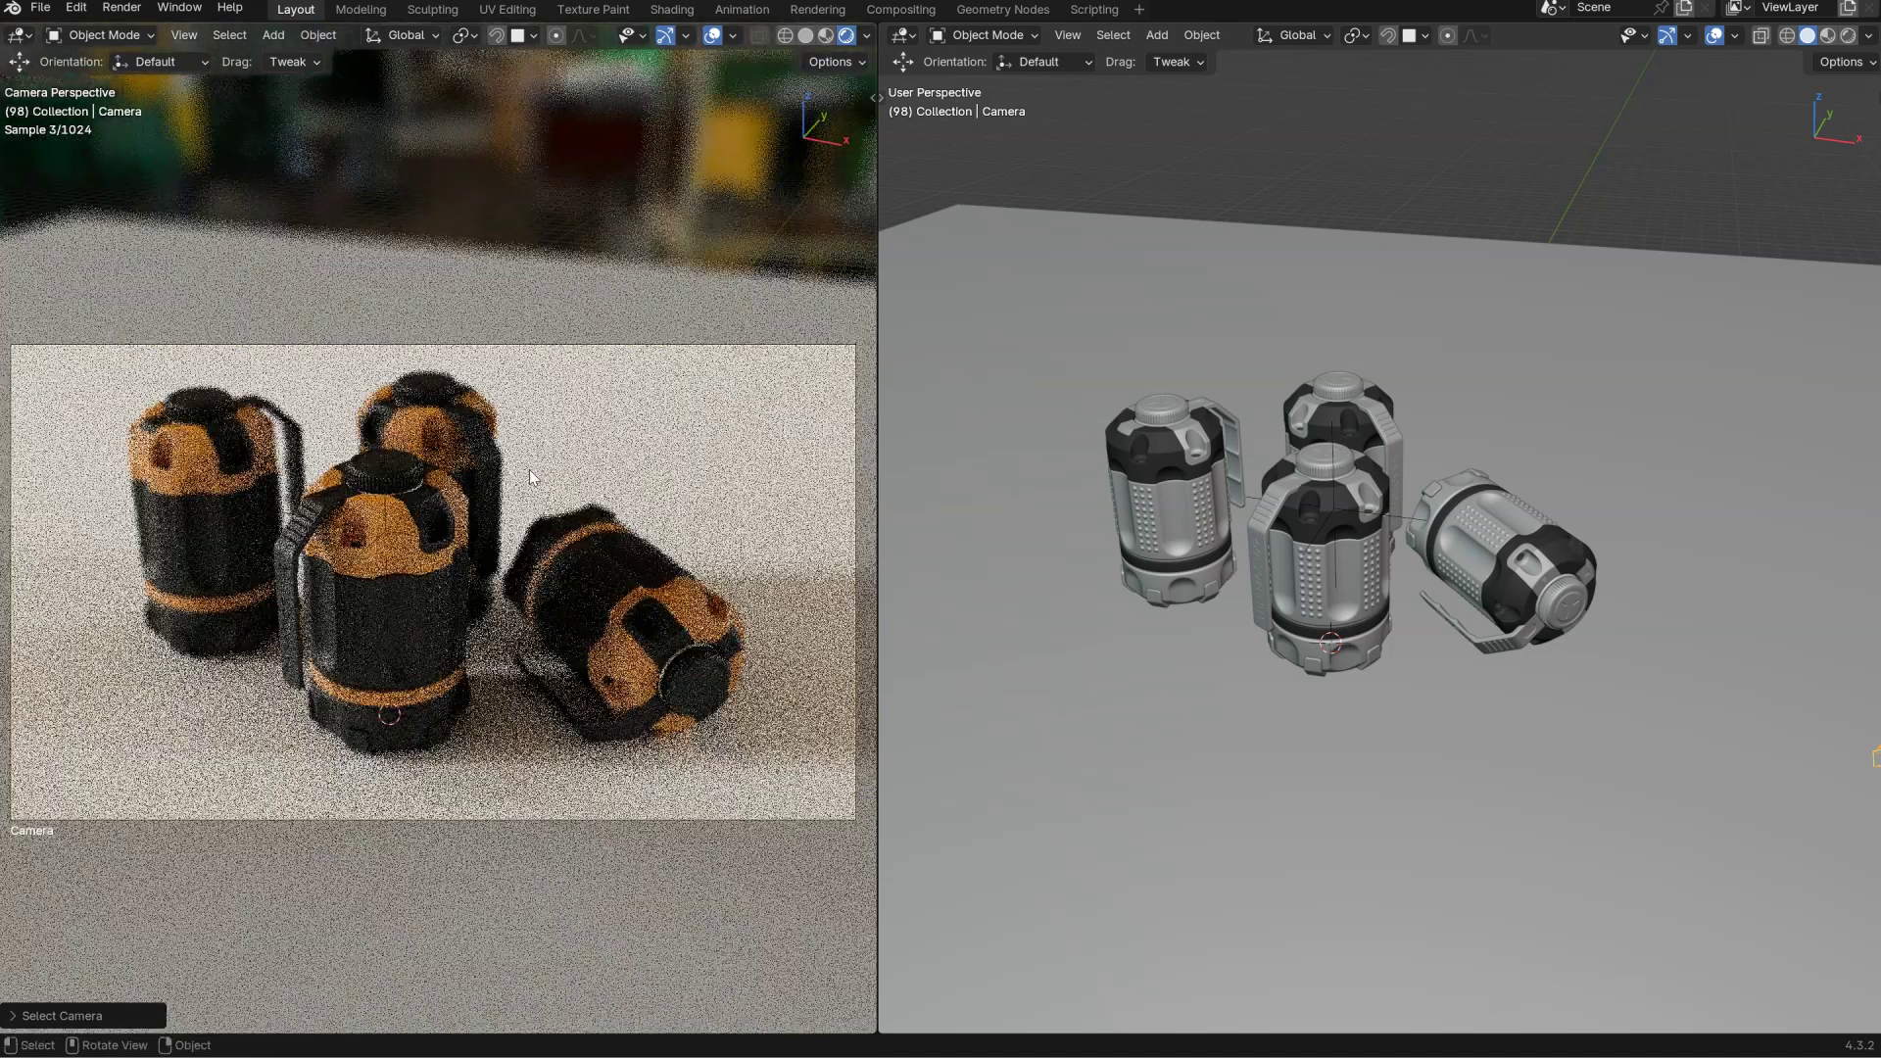
{"action": "right_click_drag", "start_coordinate": [641, 491], "coordinate": [666, 419]}
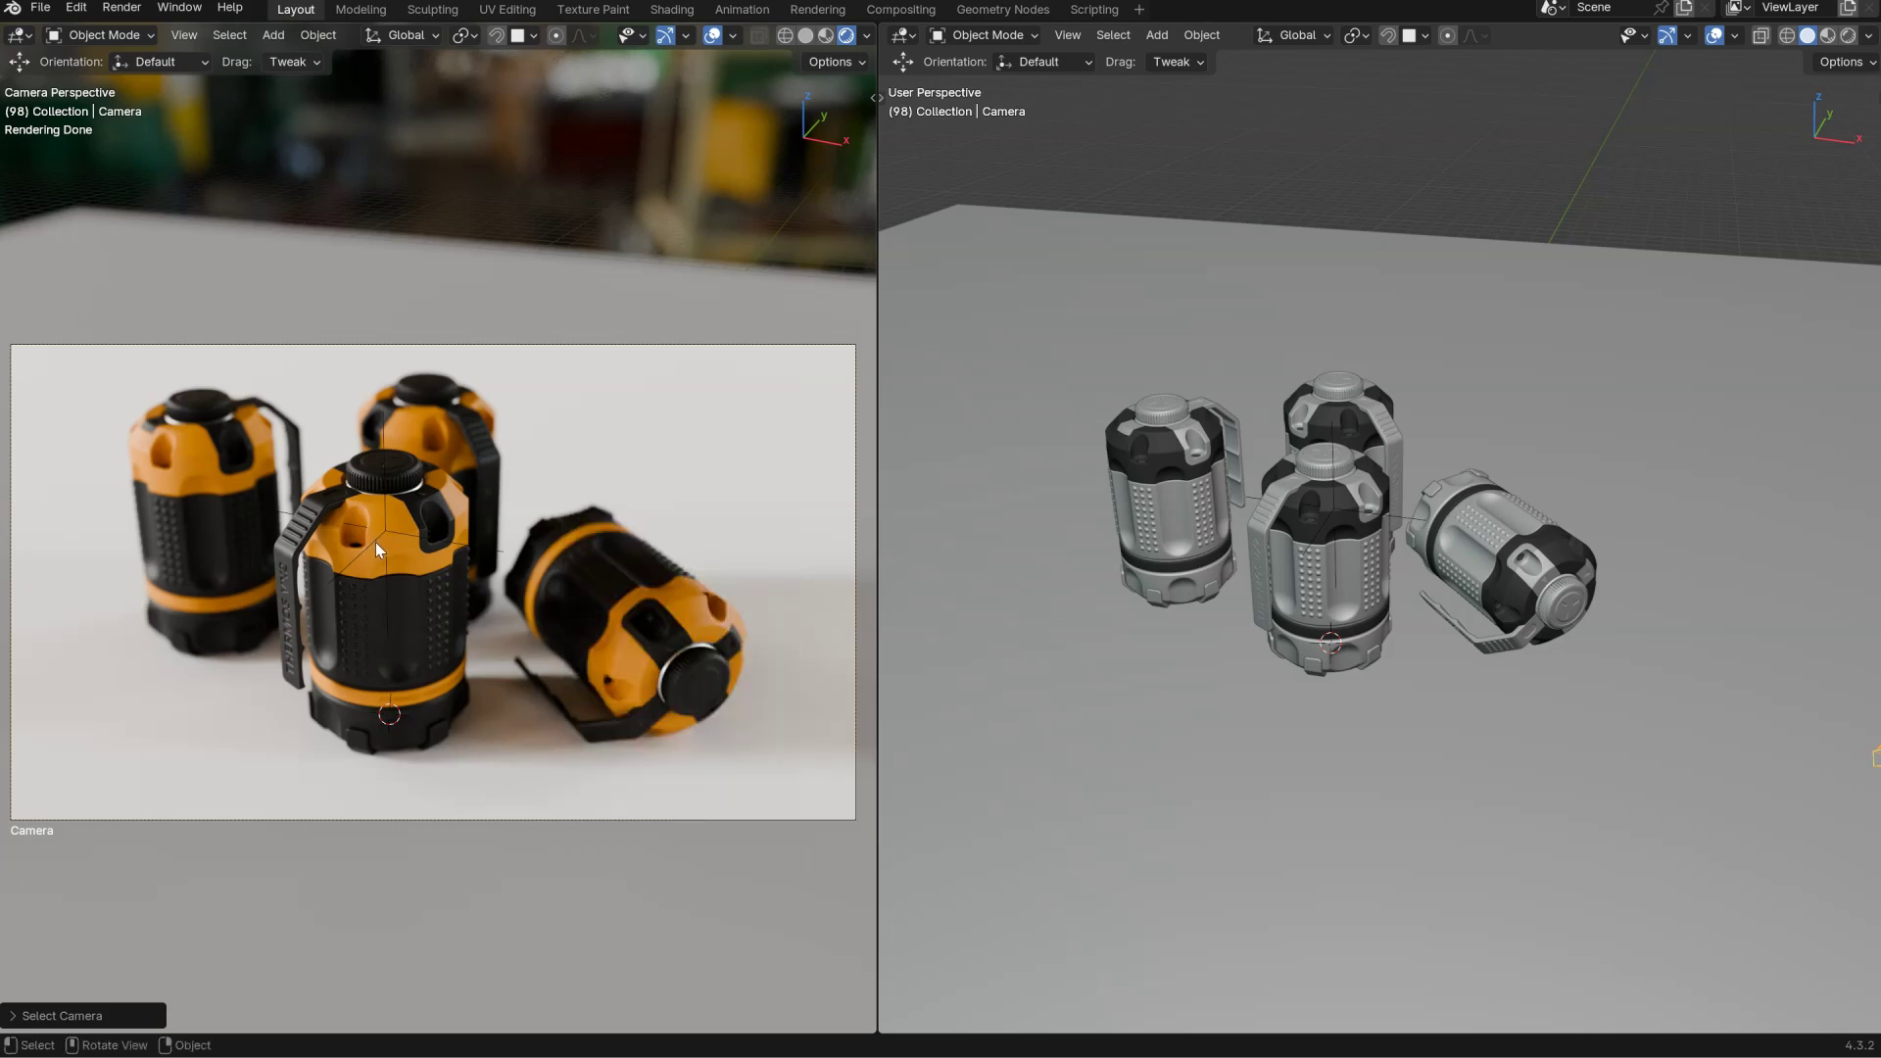
{"action": "right_click", "coordinate": [617, 531], "text": "shift"}
{"action": "left_click", "coordinate": [594, 852]}
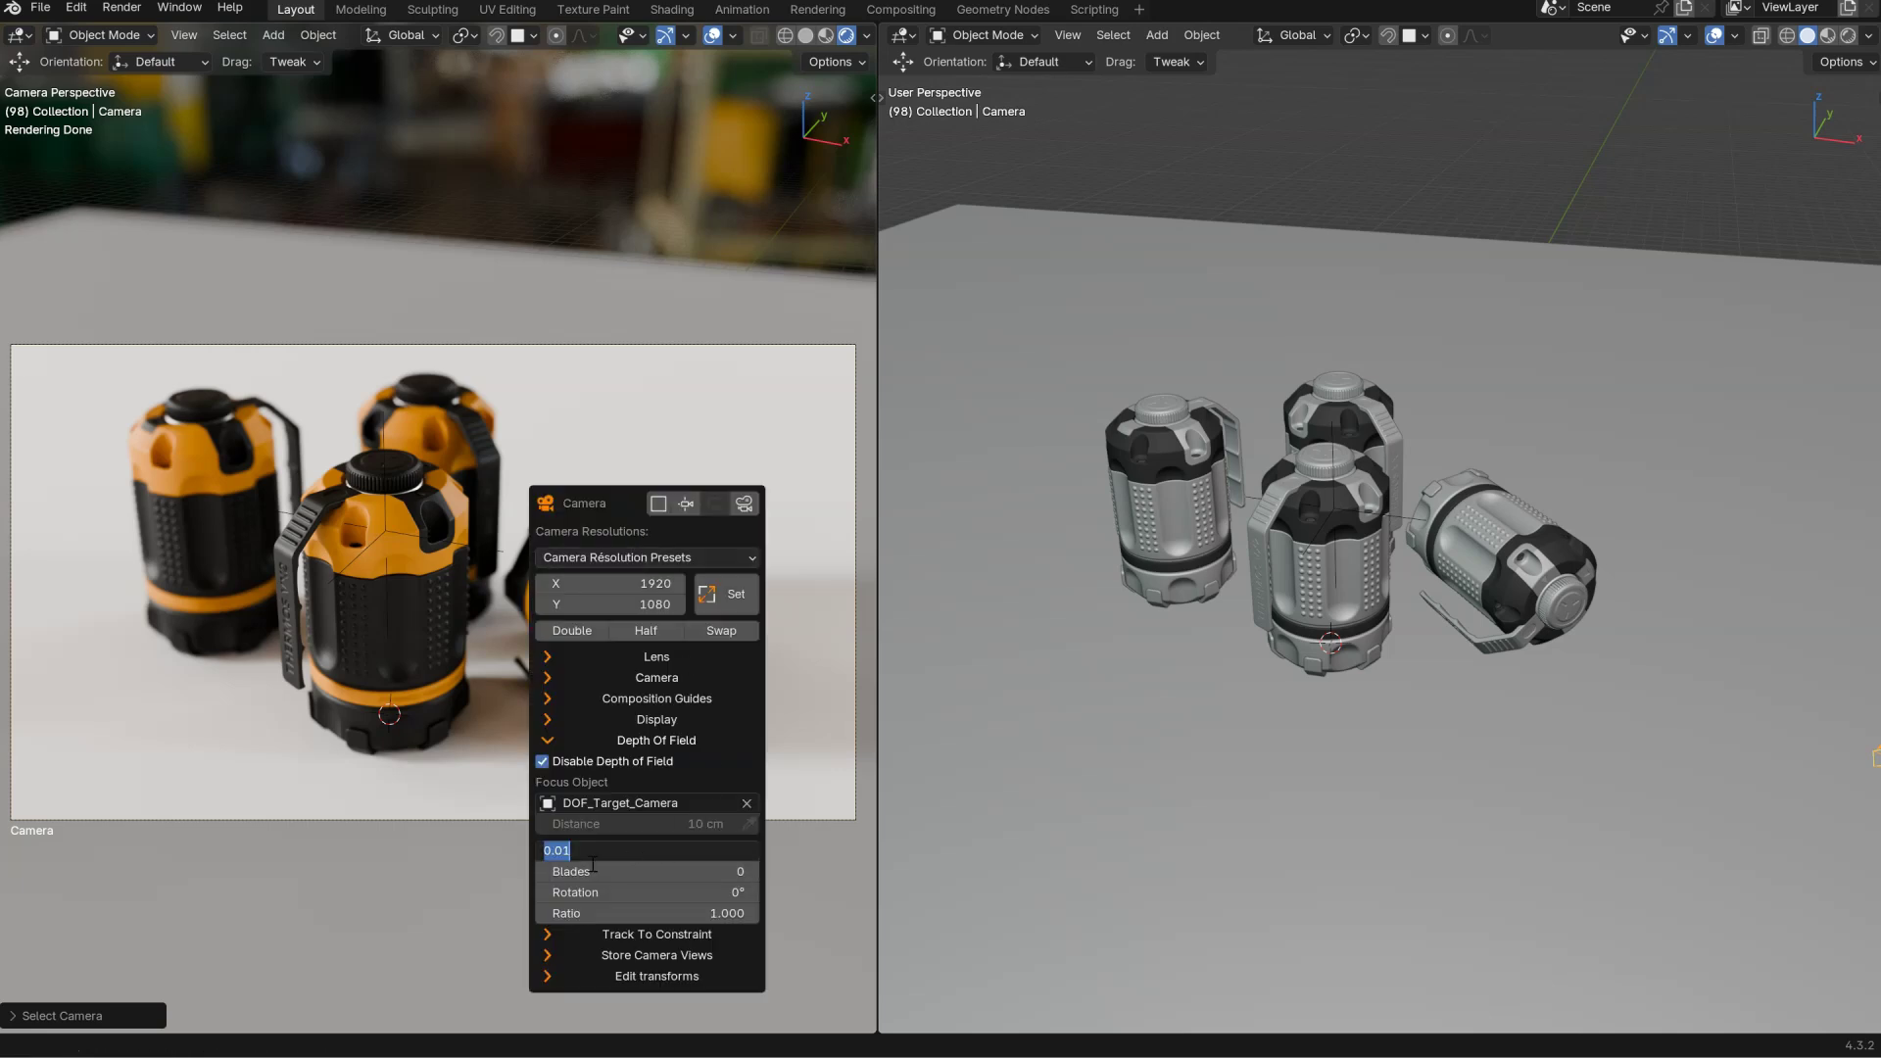
{"action": "left_click_drag", "start_coordinate": [564, 851], "coordinate": [628, 824]}
{"action": "type", "text": "25"}
{"action": "key", "text": "Return"}
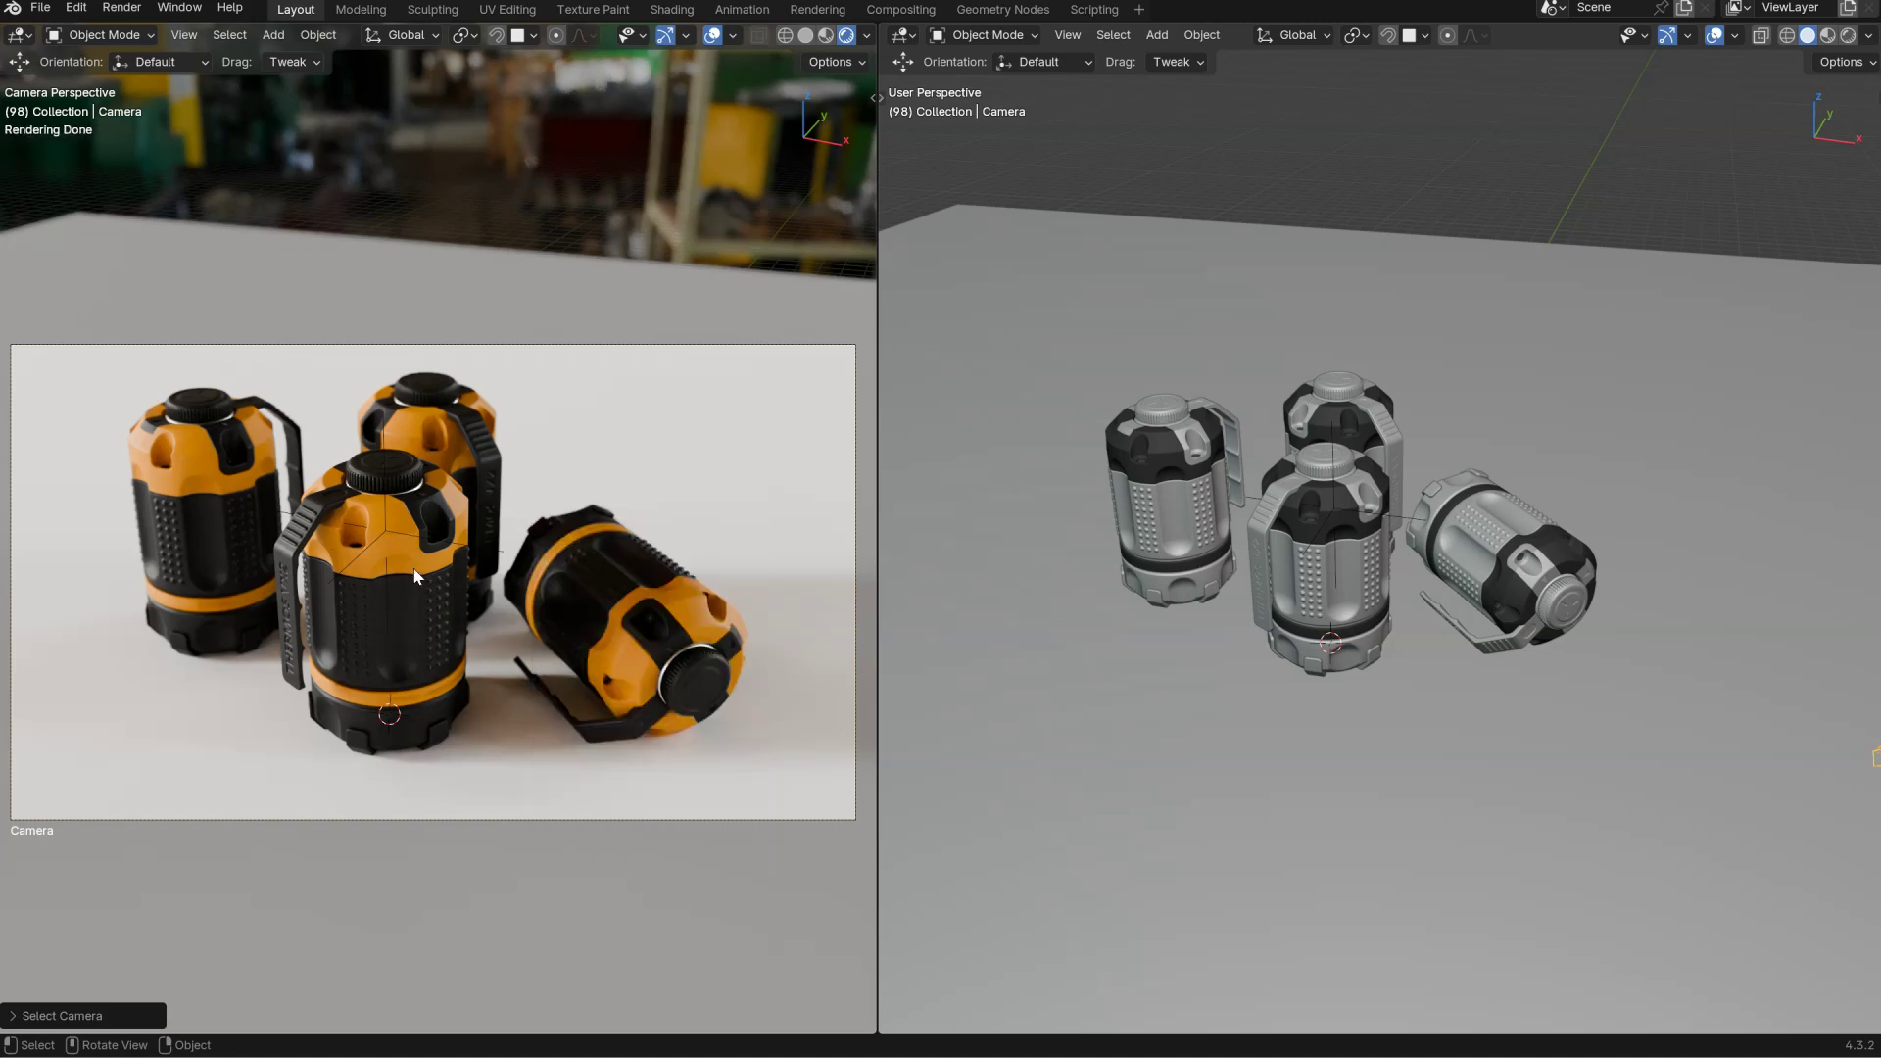
Select the ground plane, darken its Plastic material color to dark grey and set Roughness to 0.200.
{"action": "left_click", "coordinate": [783, 533]}
{"action": "key", "text": "alt+m"}
{"action": "left_click_drag", "start_coordinate": [1126, 469], "coordinate": [1109, 250]}
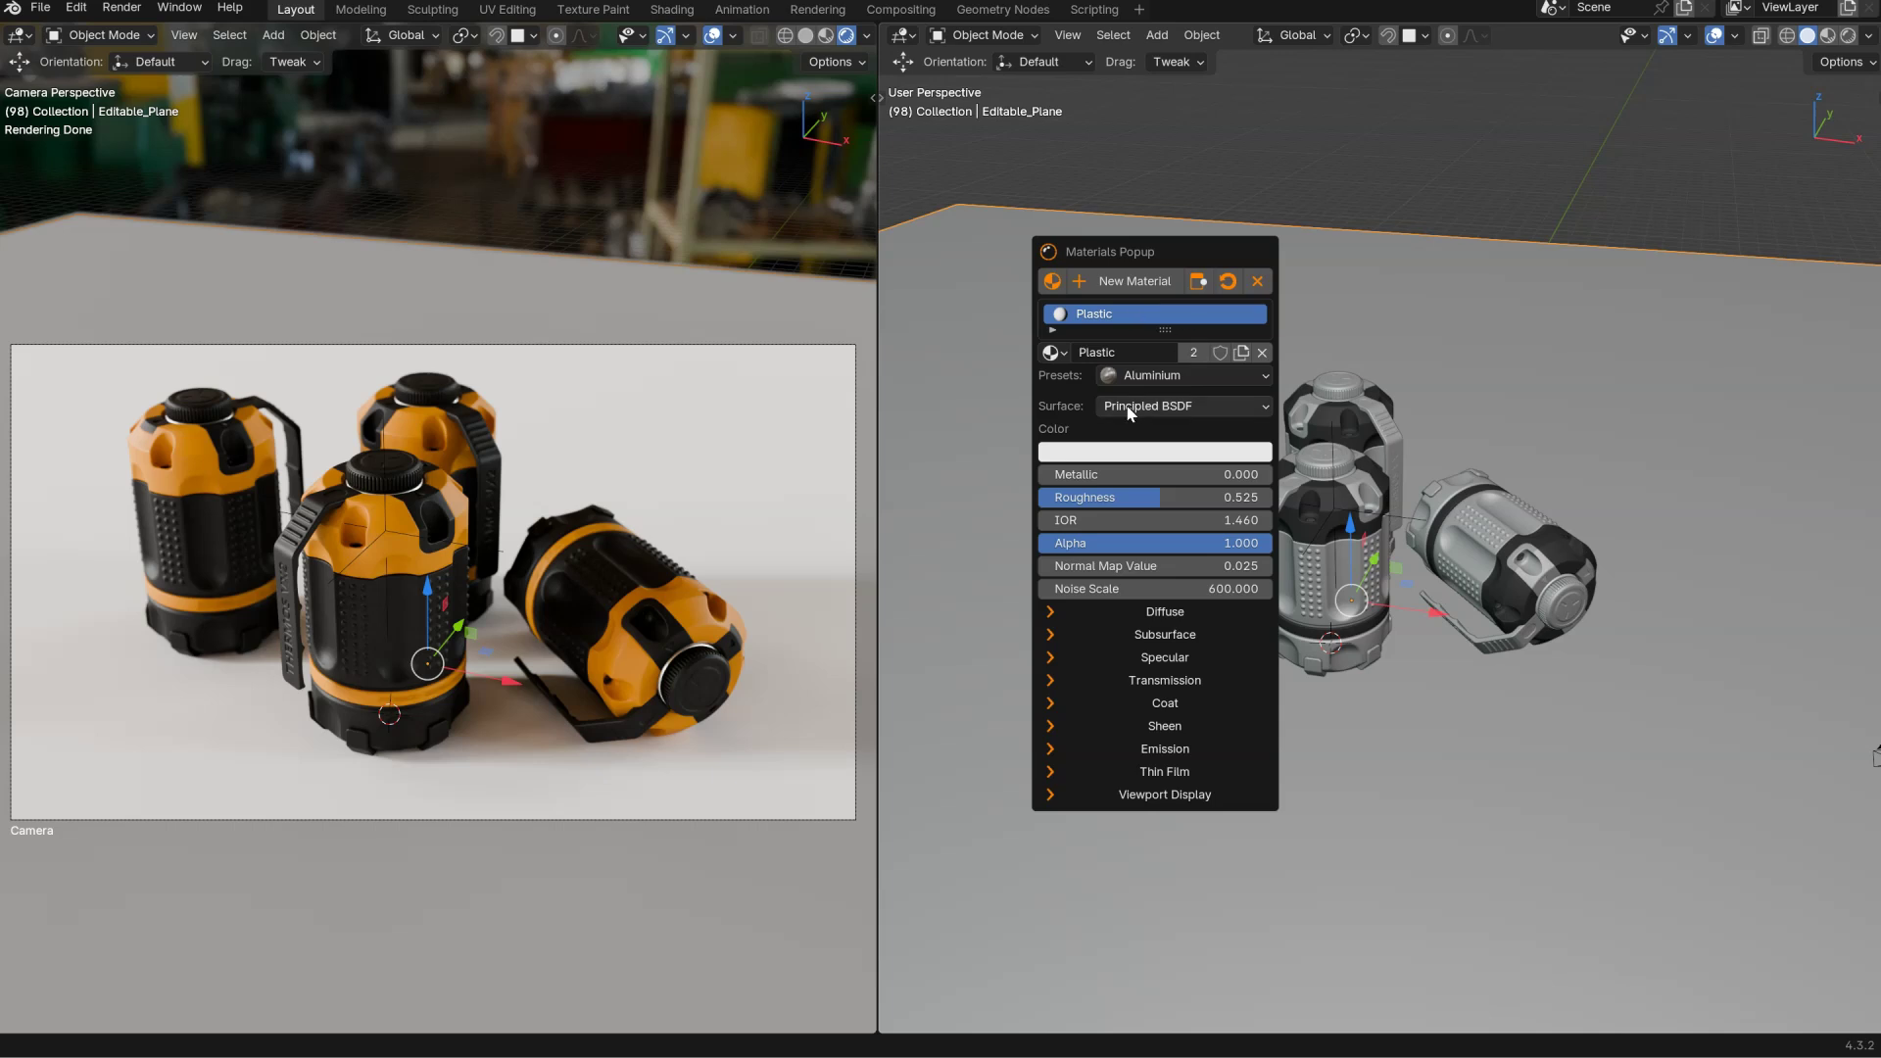
{"action": "left_click", "coordinate": [1156, 376]}
{"action": "left_click", "coordinate": [1132, 457]}
{"action": "left_click_drag", "start_coordinate": [1232, 140], "coordinate": [1228, 223]}
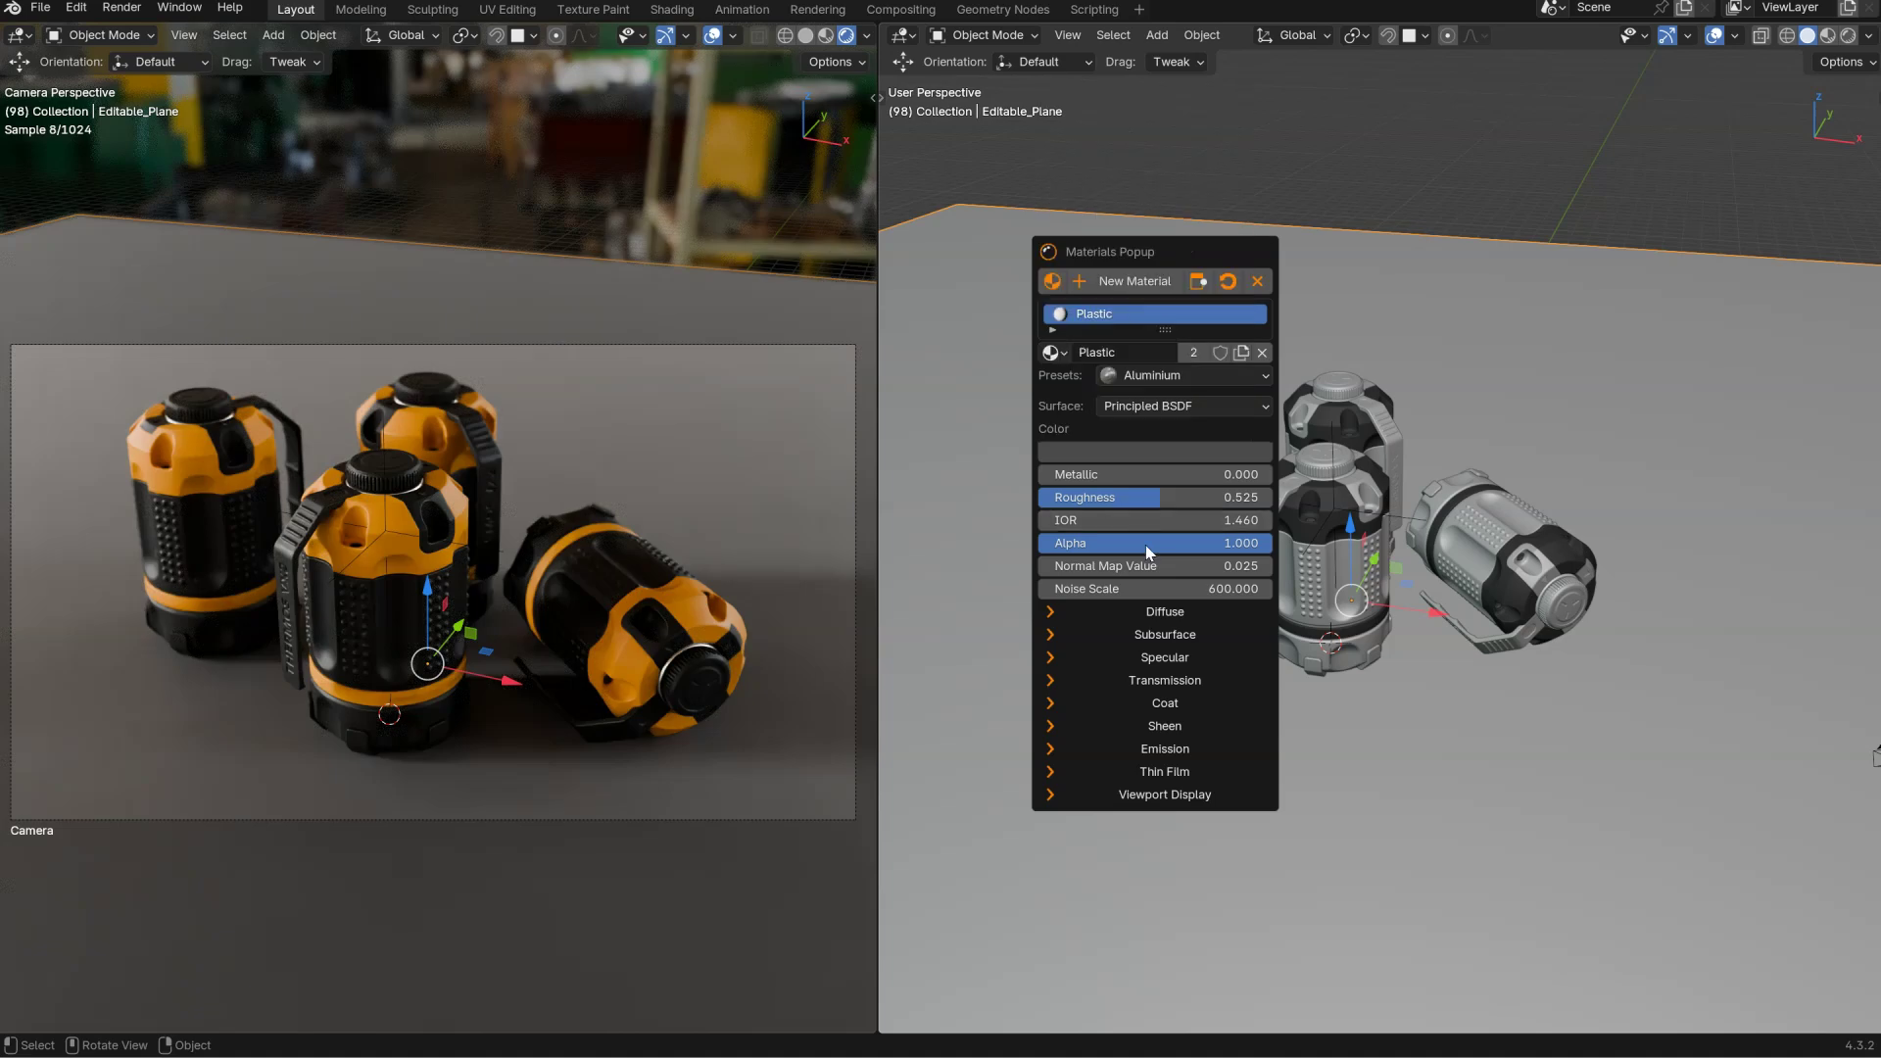
{"action": "left_click_drag", "start_coordinate": [1122, 497], "coordinate": [1055, 506]}
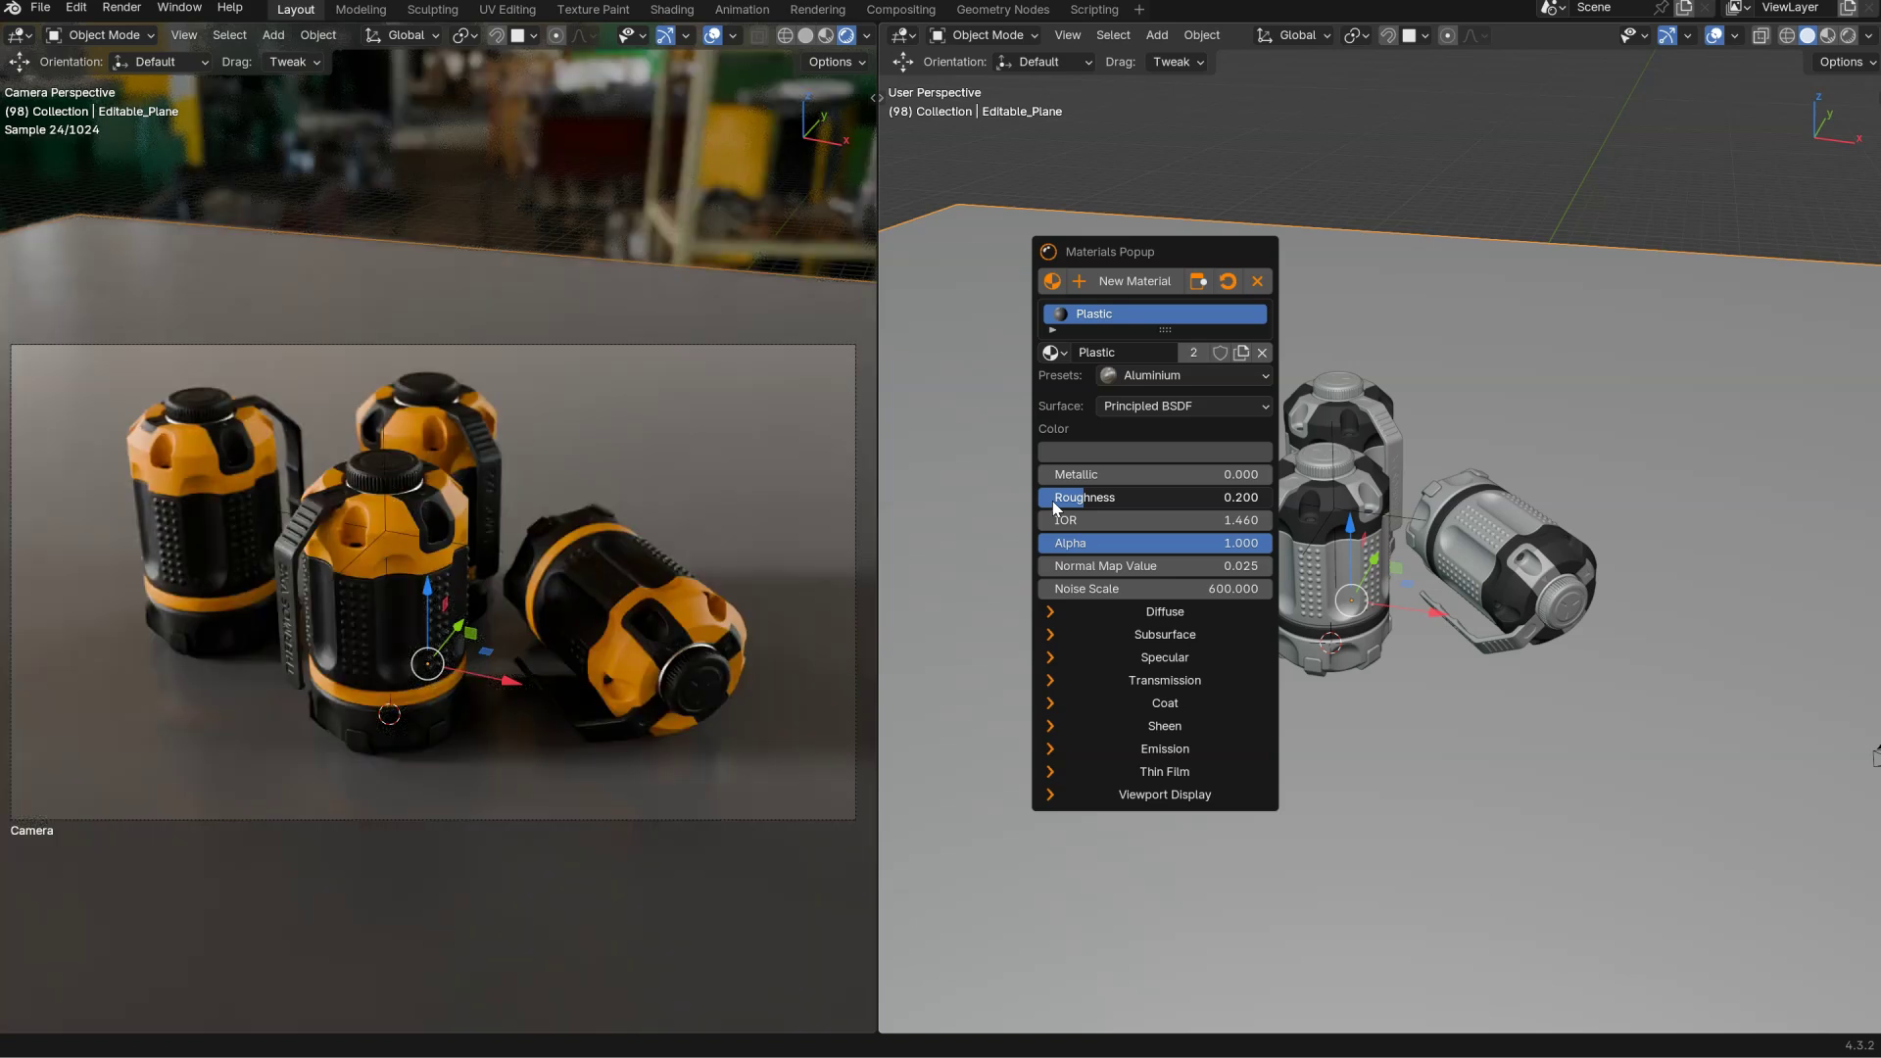
Brighten the environment lighting slightly and apply the Cycles Viewport Denoise render preset.
{"action": "middle_click_drag", "start_coordinate": [579, 483], "coordinate": [581, 402], "text": "ctrl+shift"}
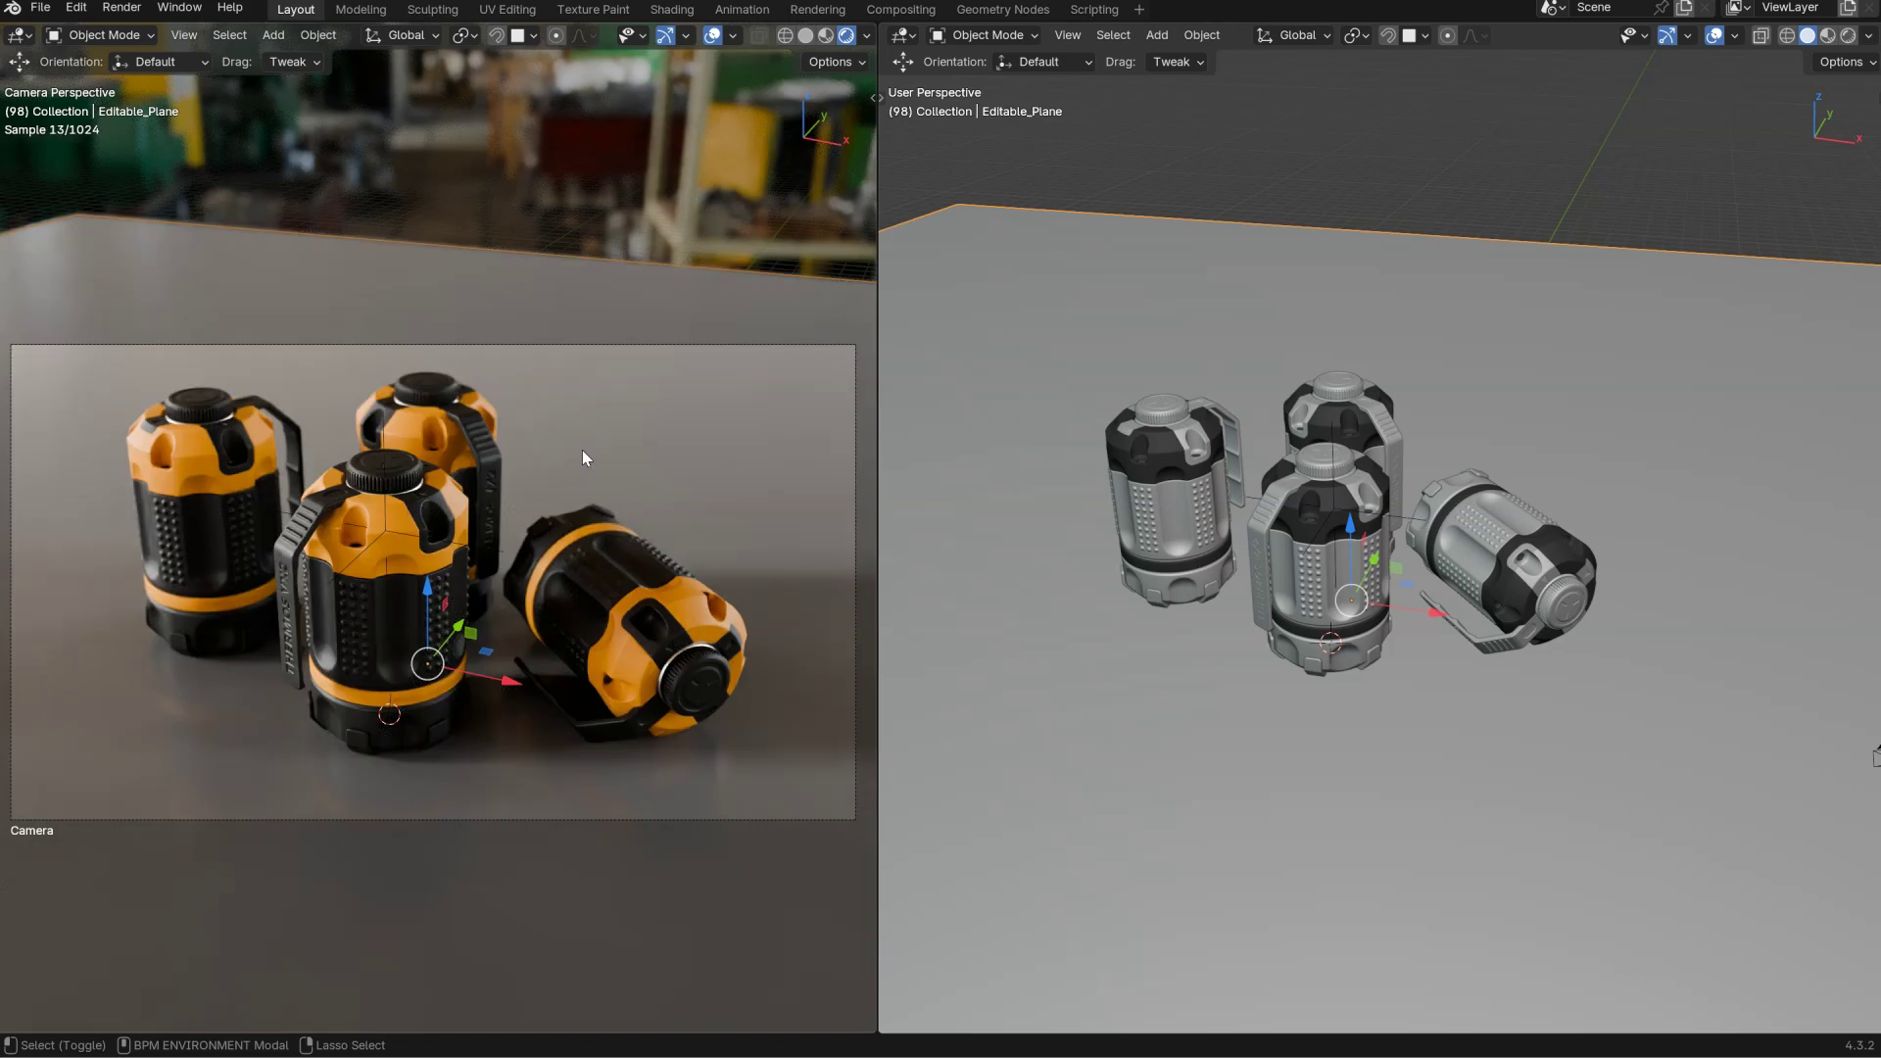
{"action": "middle_click_drag", "start_coordinate": [588, 467], "coordinate": [591, 396], "text": "ctrl+shift"}
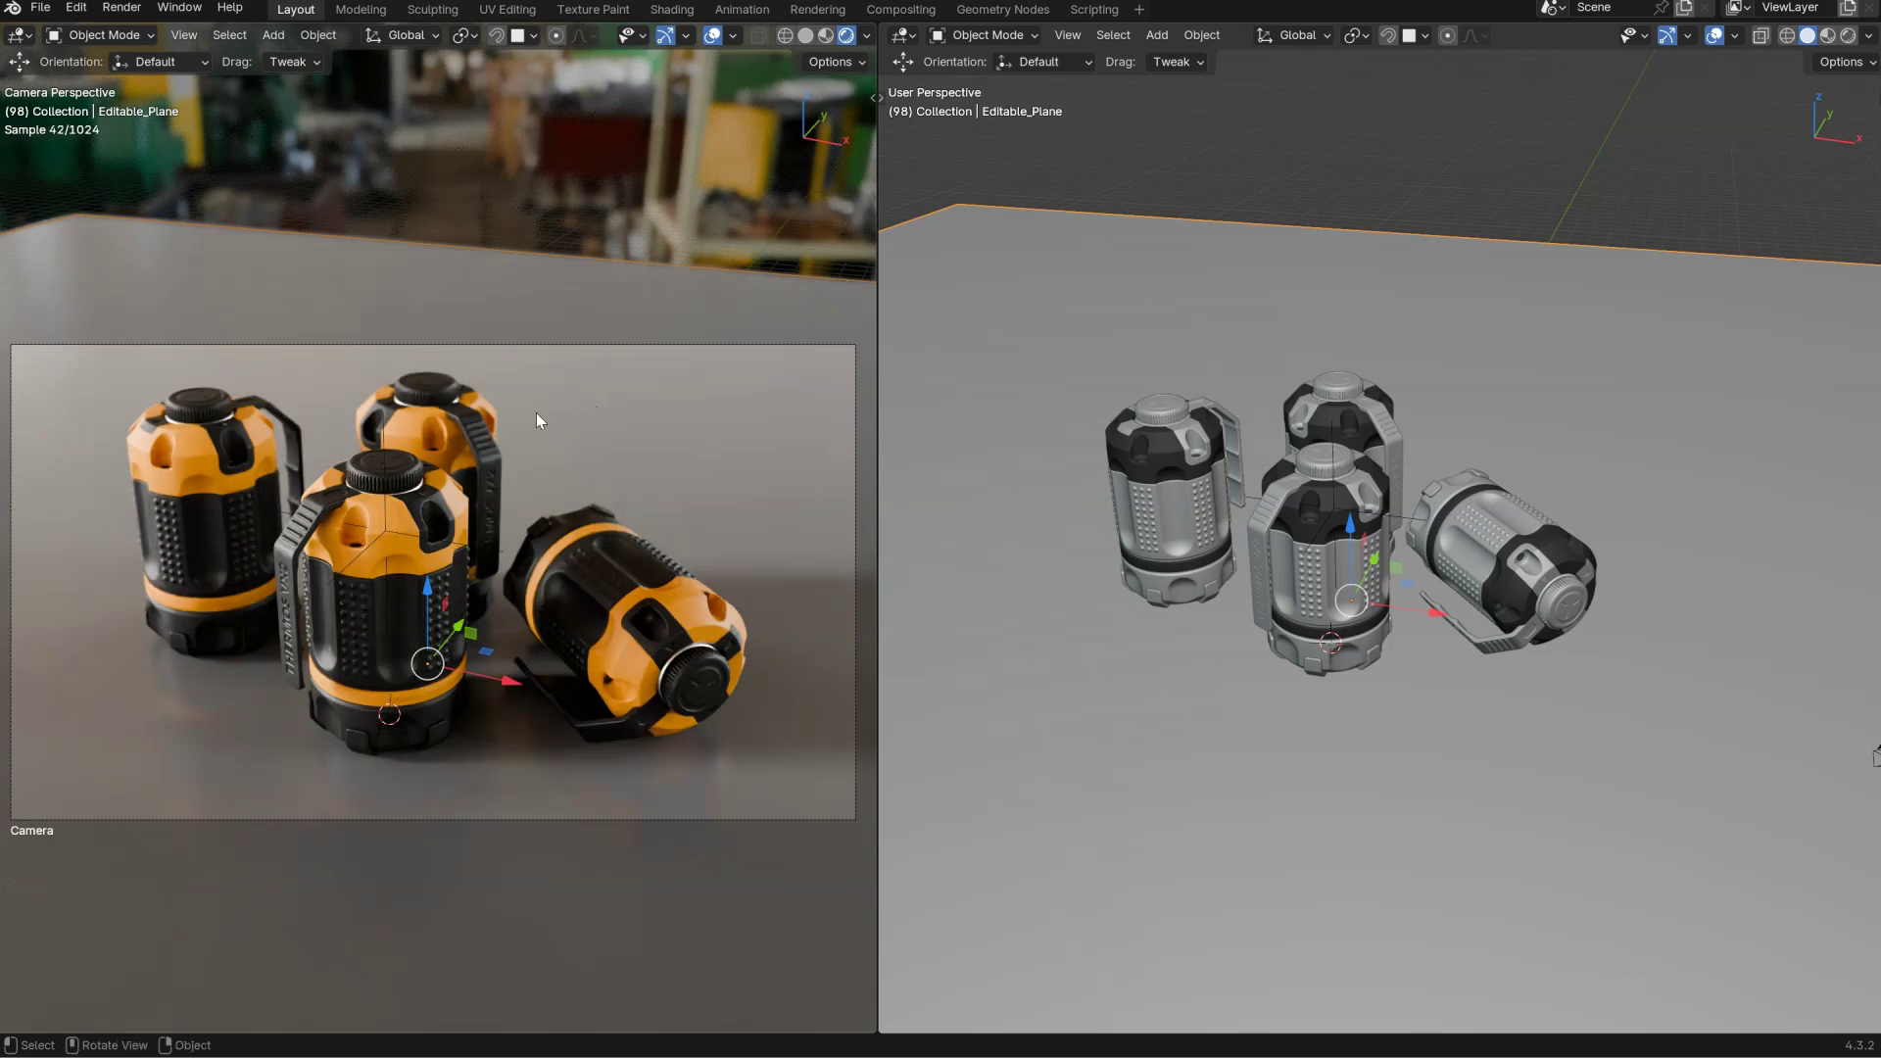
{"action": "key", "text": "shift+z"}
{"action": "left_click", "coordinate": [672, 419]}
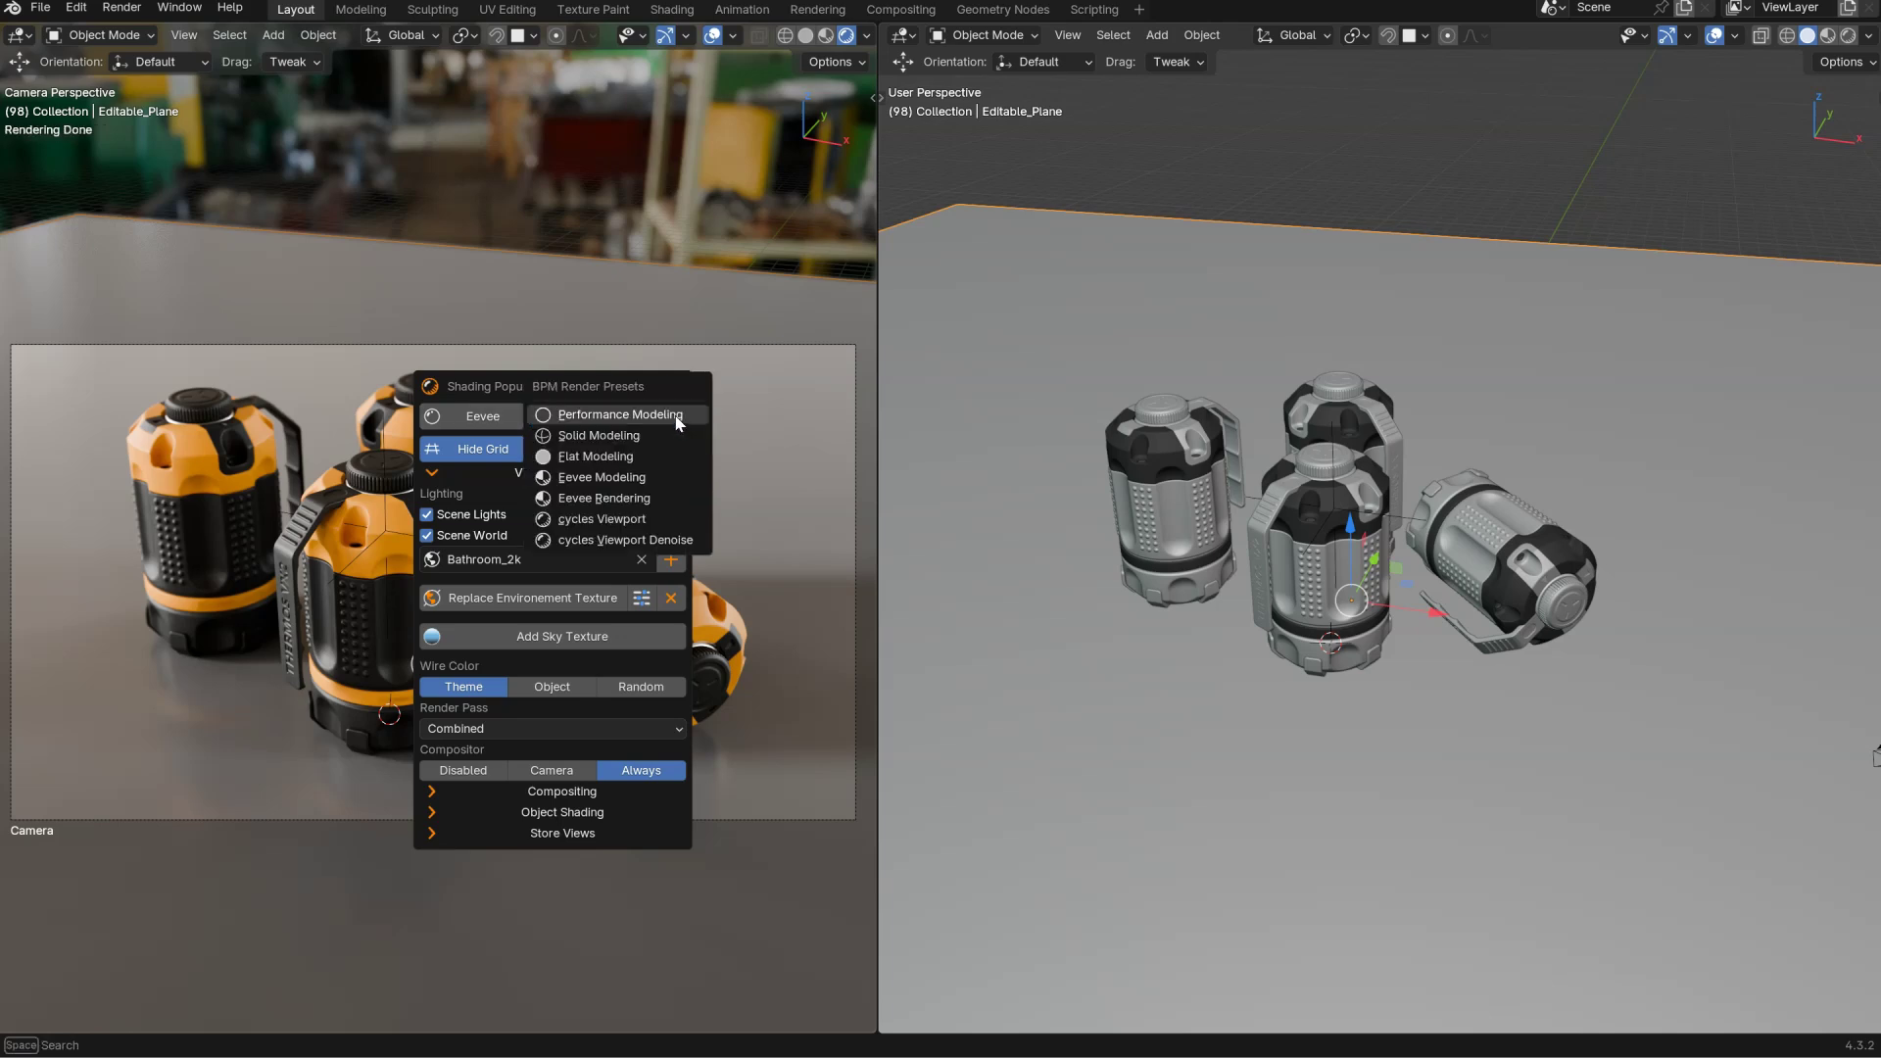
{"action": "left_click", "coordinate": [617, 539]}
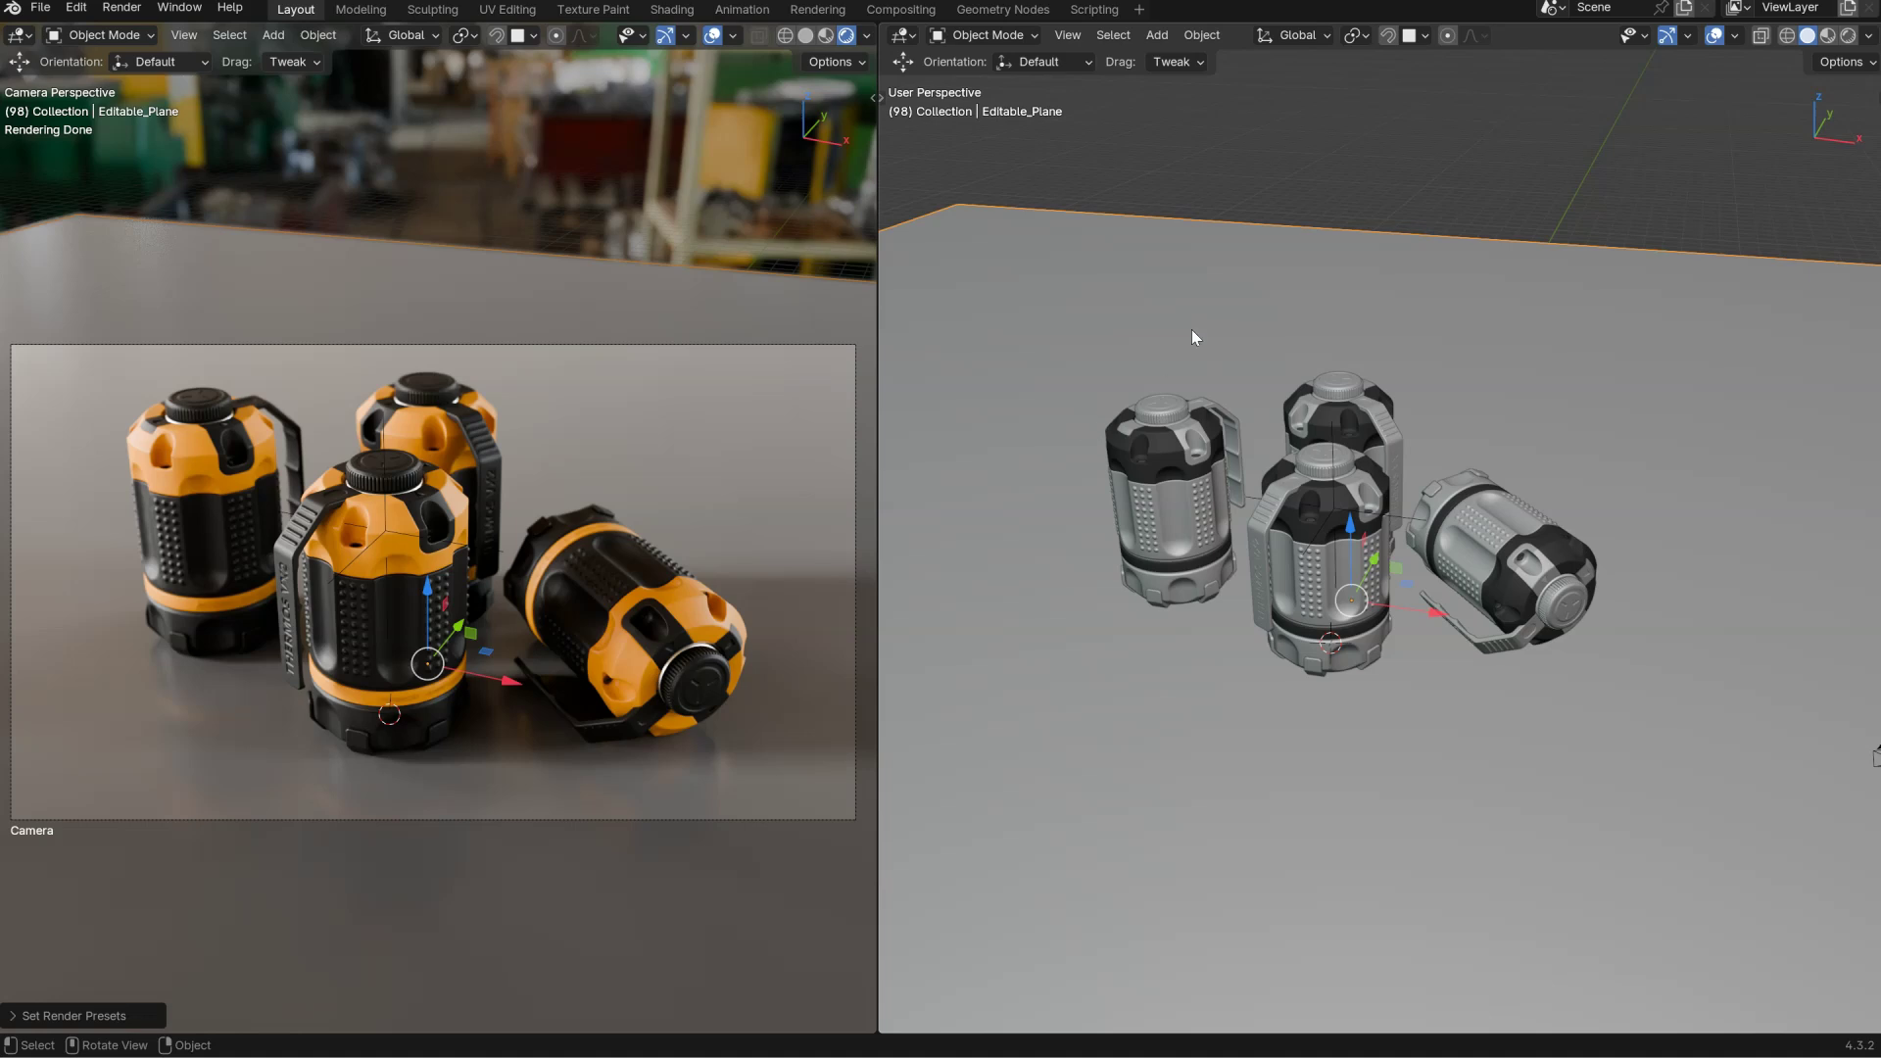
Add a spot light to the scene and move it high above the thermoses, aimed down at them.
{"action": "scroll", "coordinate": [1225, 443], "scroll_direction": "down", "scroll_amount": 4}
{"action": "scroll", "coordinate": [1287, 502], "scroll_direction": "up", "scroll_amount": 1}
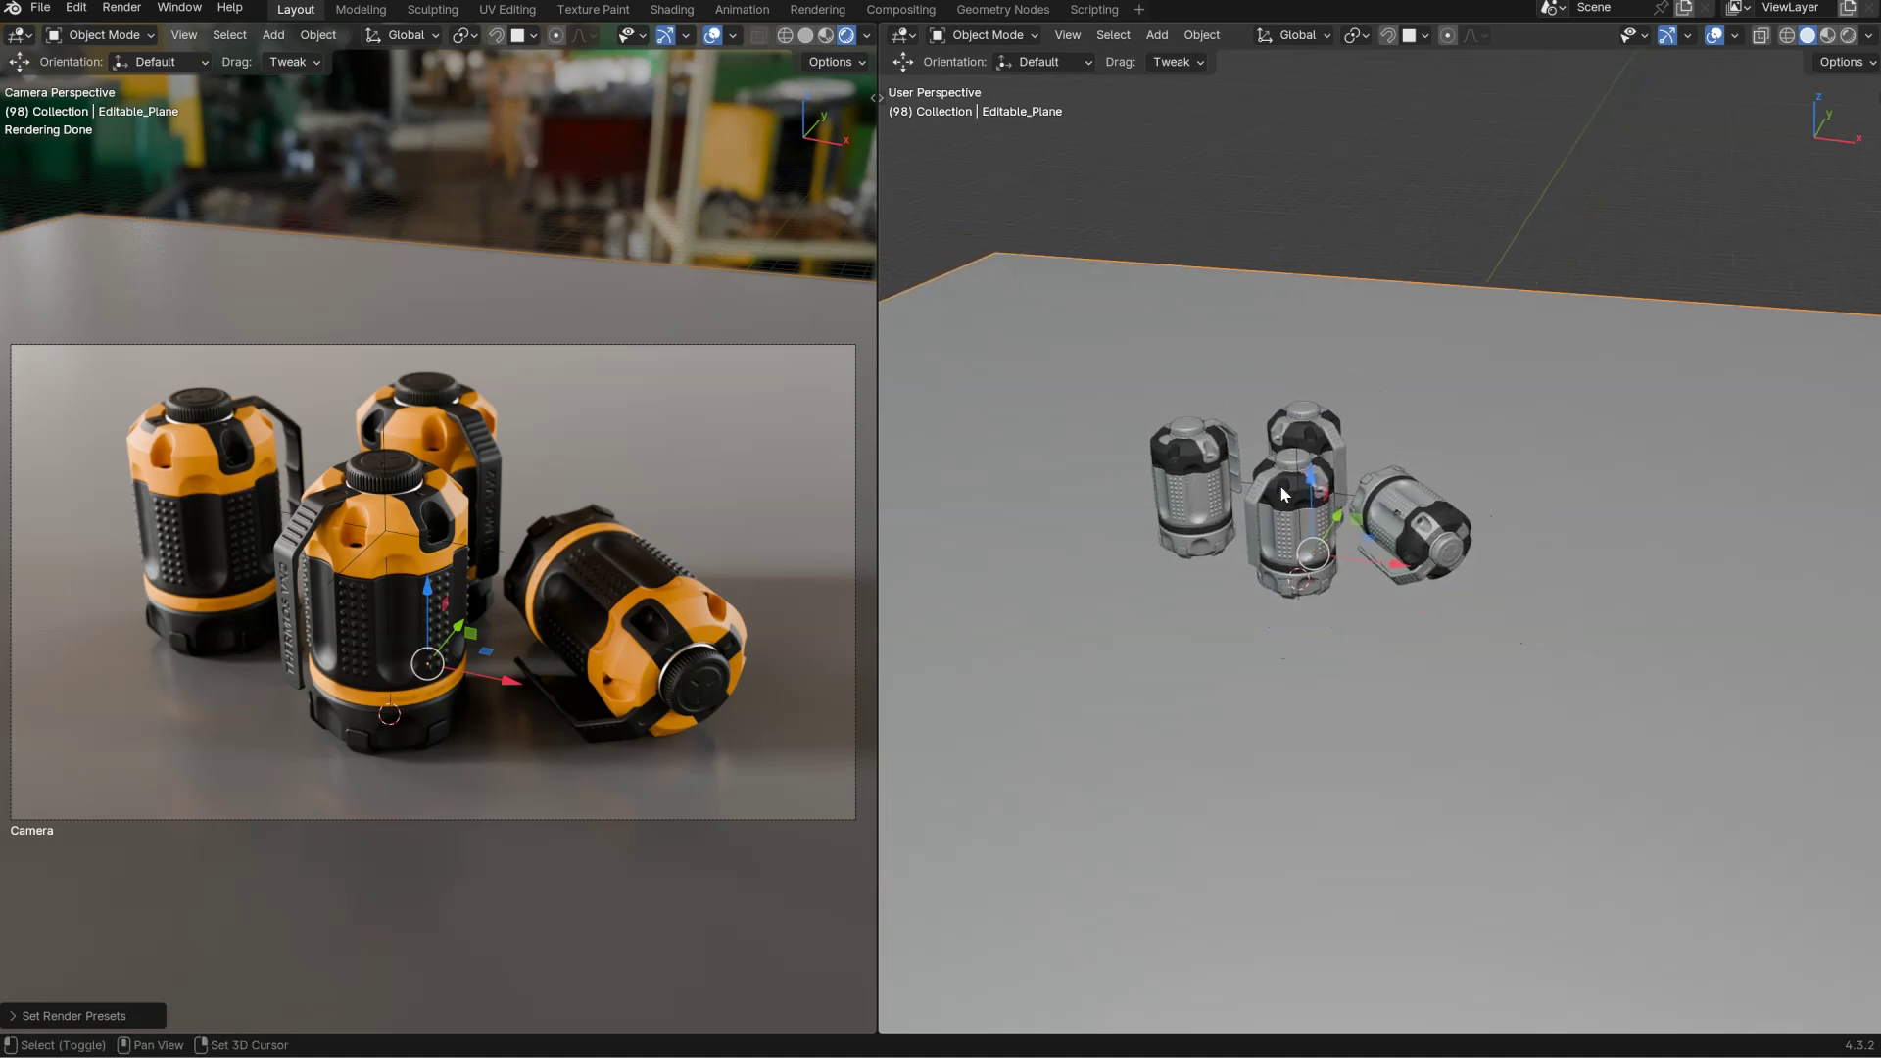
{"action": "key", "text": "shift+a"}
{"action": "mouse_move", "coordinate": [1279, 487]}
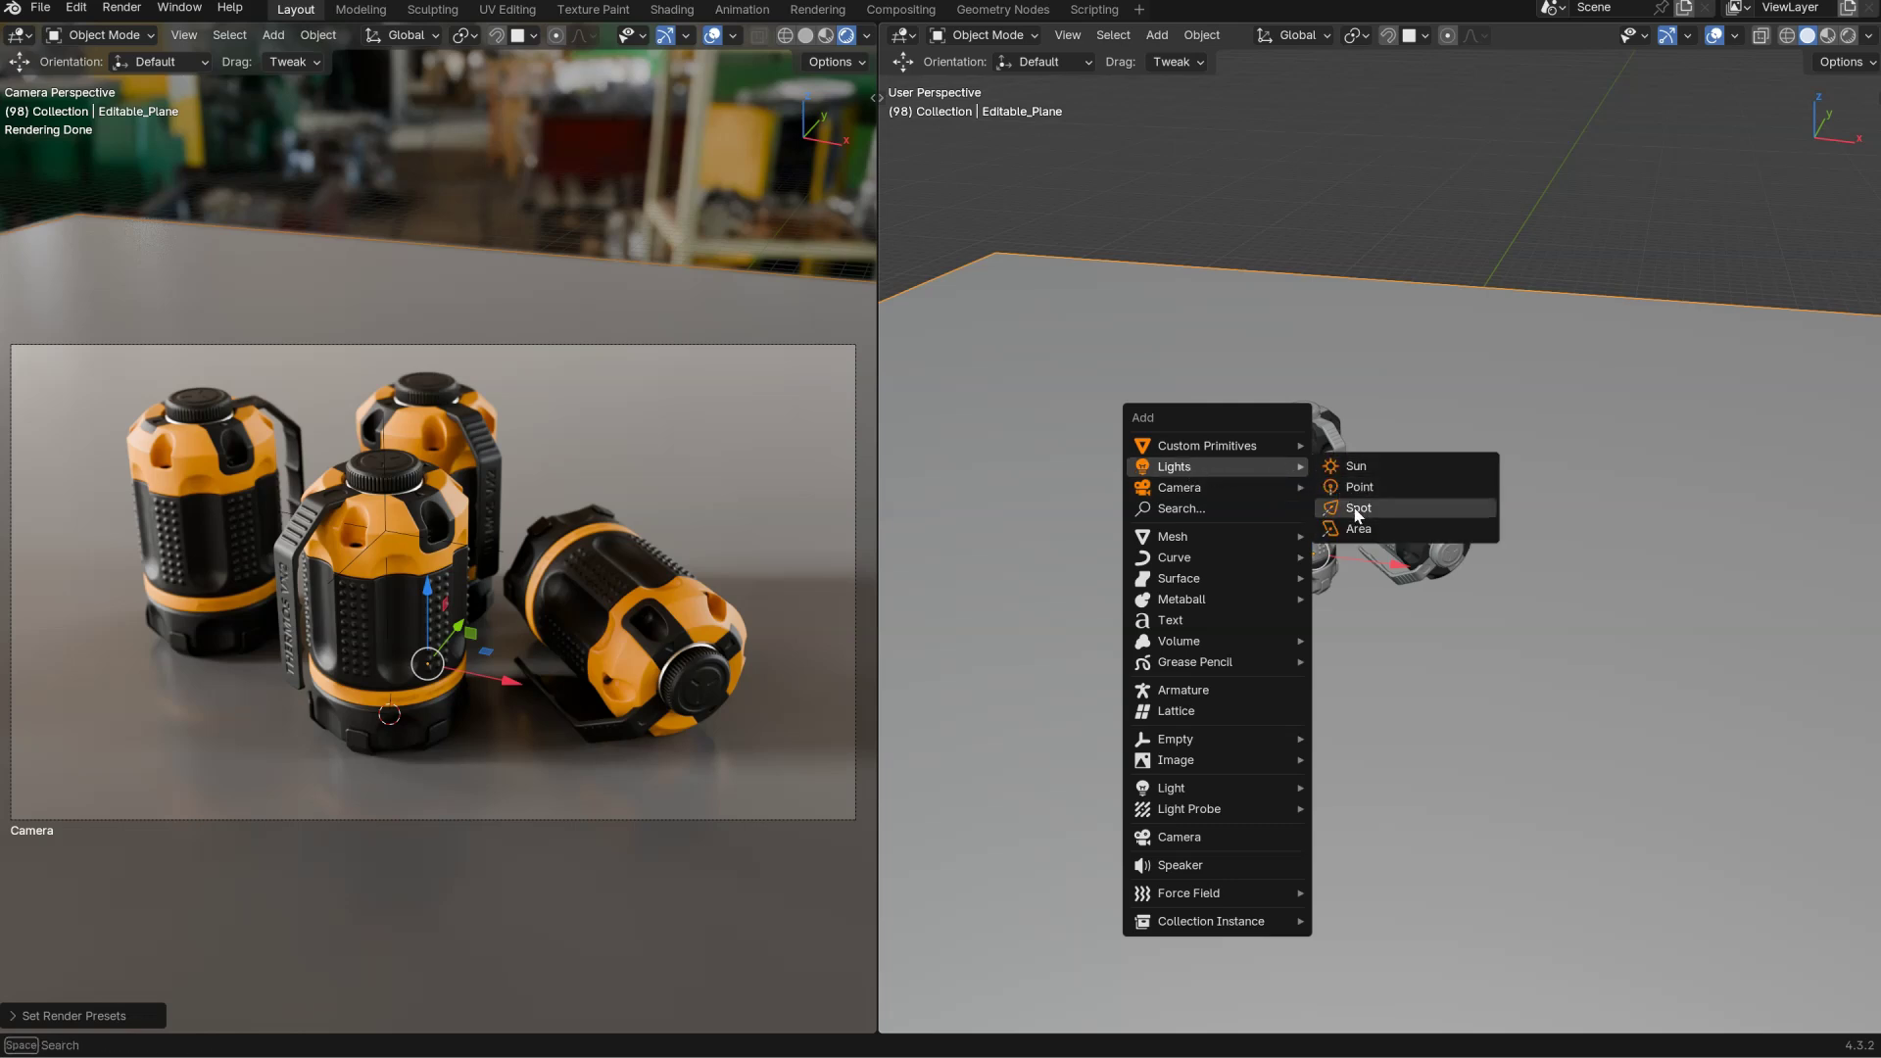
{"action": "left_click", "coordinate": [1356, 509]}
{"action": "key", "text": "g"}
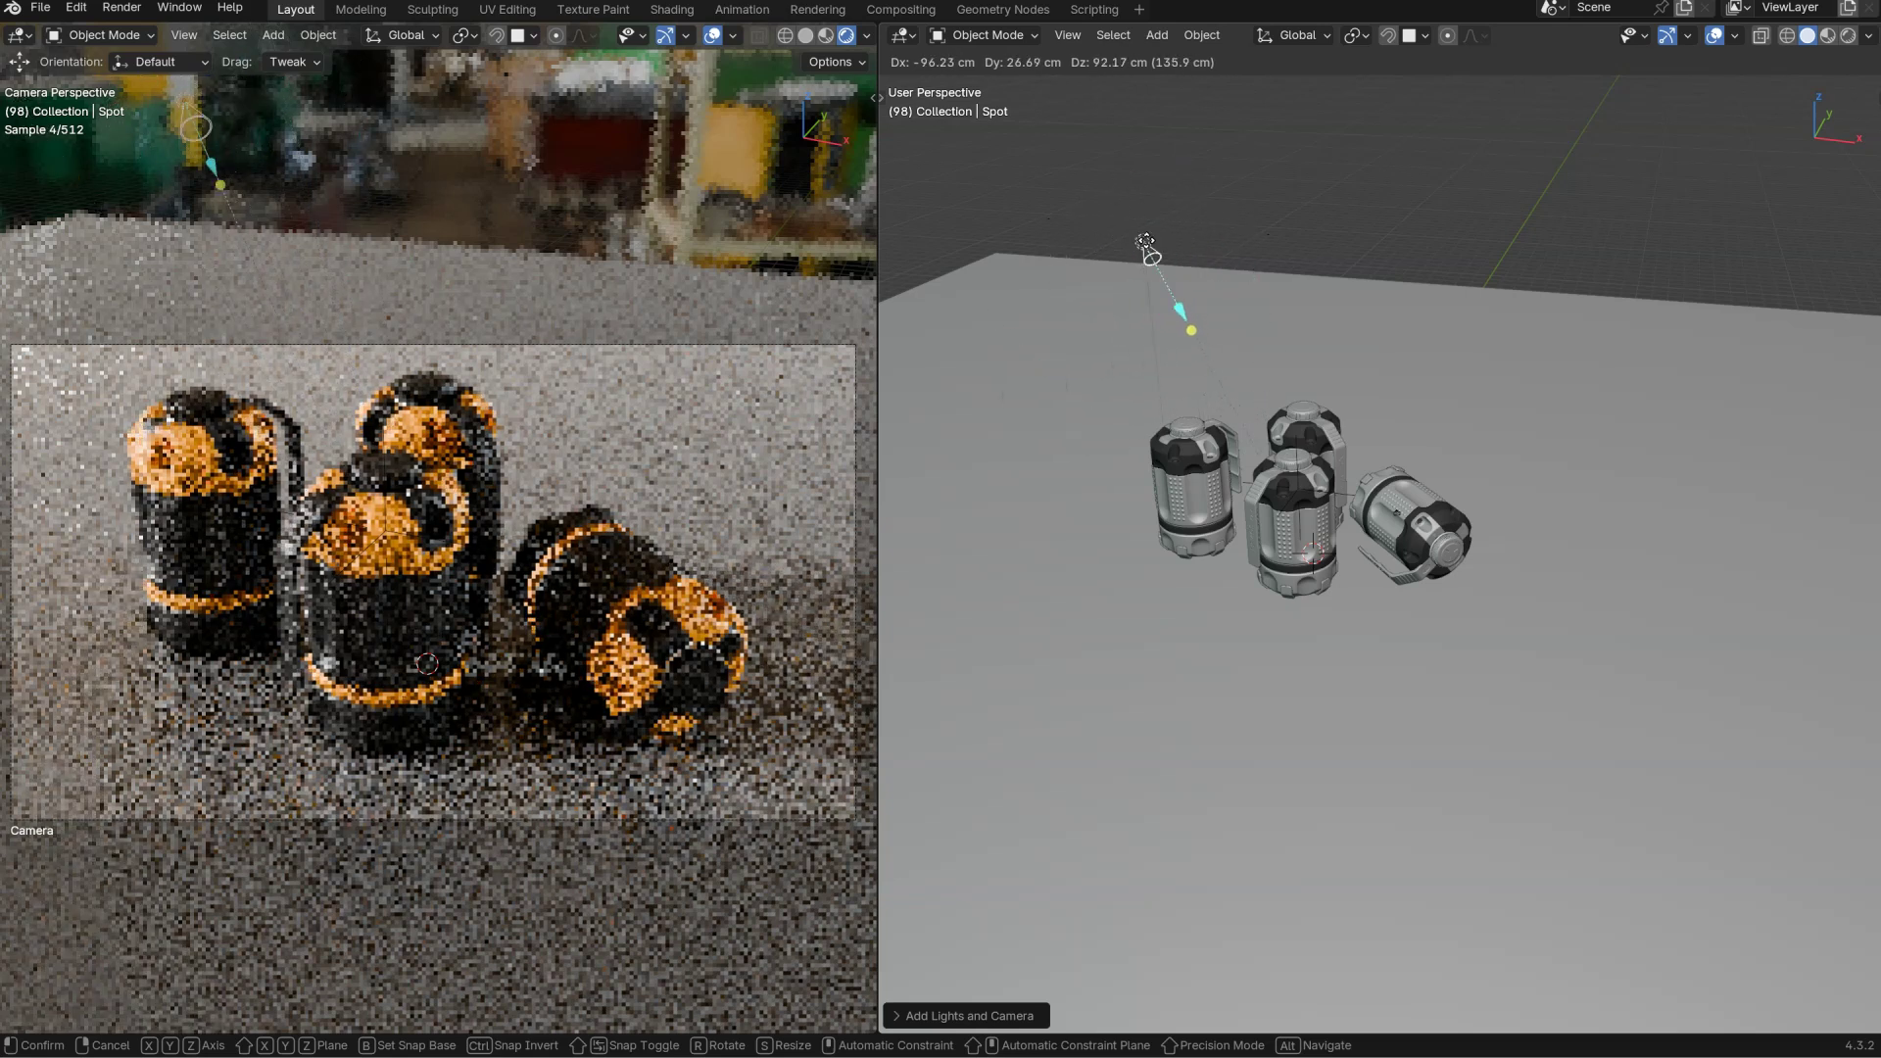
{"action": "left_click", "coordinate": [1151, 239]}
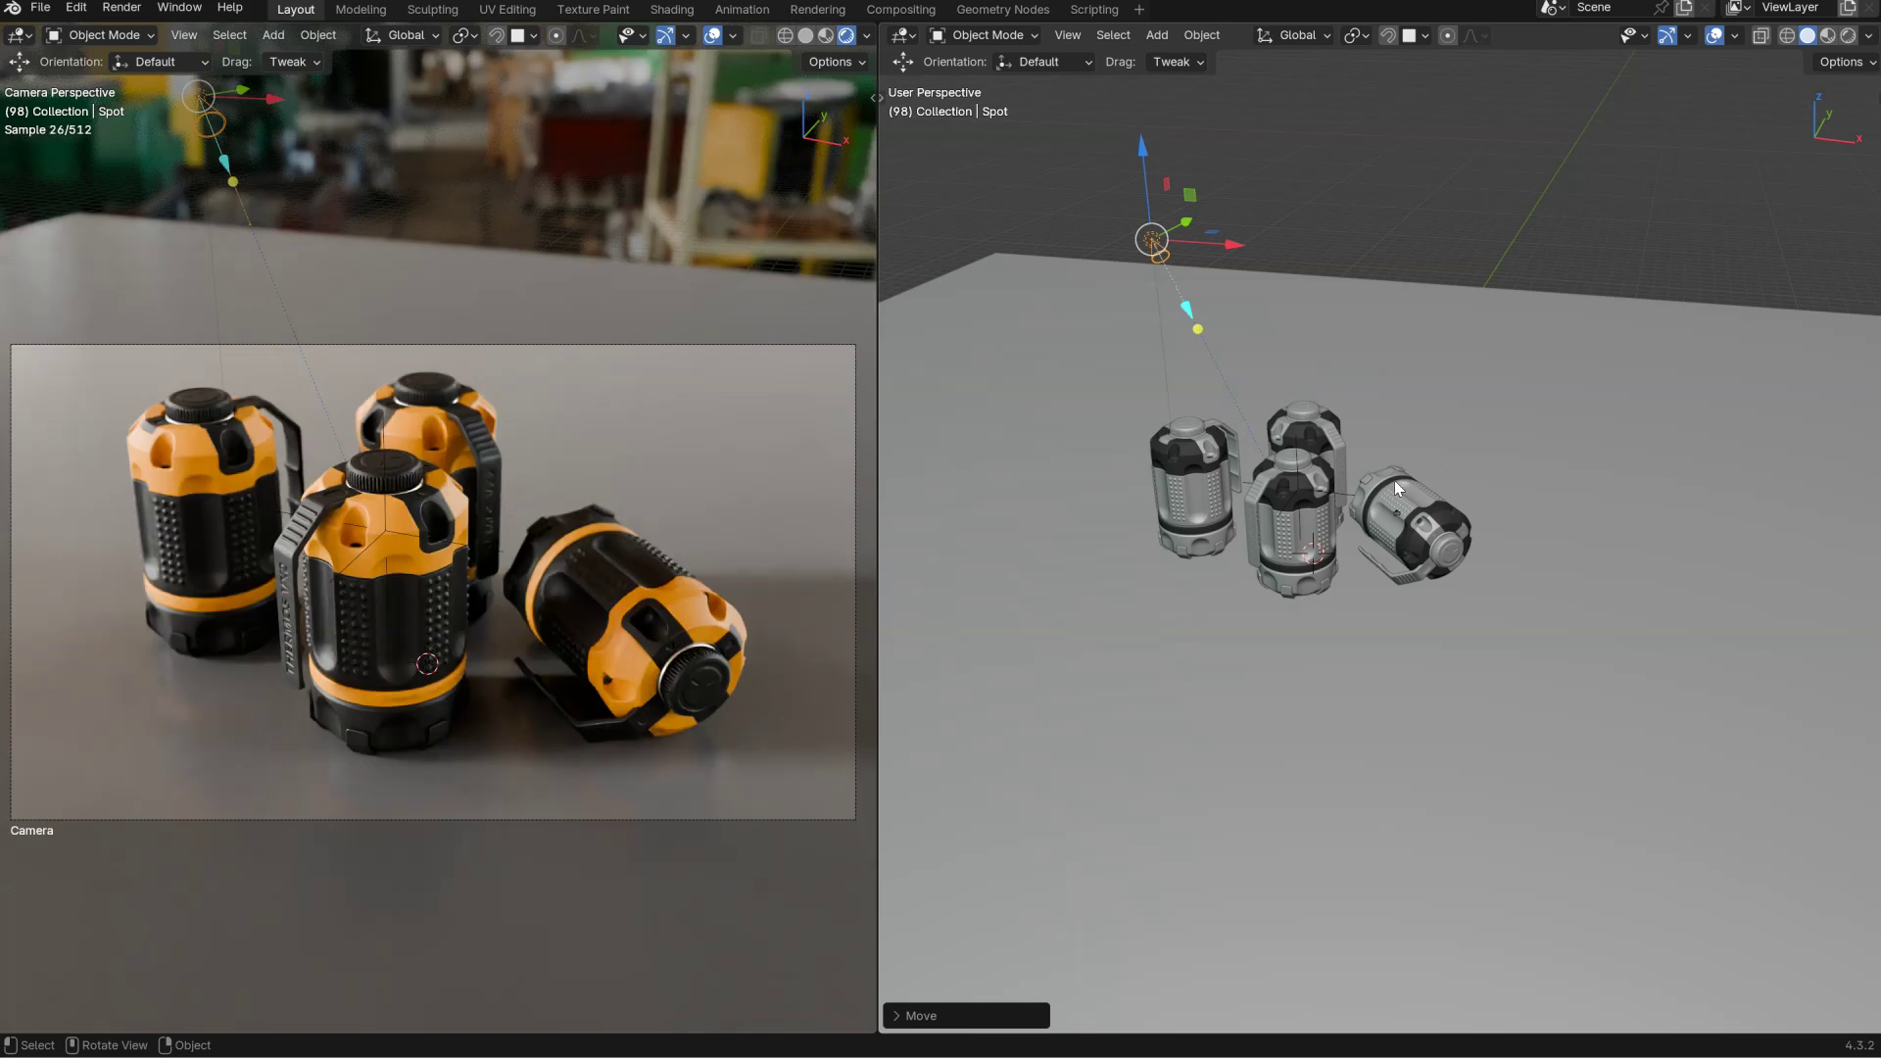
Increase the spot light's power and set it to 200 W.
{"action": "mouse_move", "coordinate": [1231, 362]}
{"action": "middle_mouse_down"}
{"action": "mouse_move", "coordinate": [1259, 339]}
{"action": "mouse_move", "coordinate": [1464, 436]}
{"action": "mouse_move", "coordinate": [1291, 294]}
{"action": "mouse_move", "coordinate": [1204, 370]}
{"action": "middle_mouse_up"}
{"action": "middle_click_drag", "start_coordinate": [1226, 491], "coordinate": [1203, 343], "text": "ctrl+shift"}
{"action": "middle_click_drag", "start_coordinate": [1265, 543], "coordinate": [1236, 294], "text": "ctrl+shift"}
{"action": "middle_click_drag", "start_coordinate": [1254, 590], "coordinate": [1238, 321], "text": "ctrl+shift"}
{"action": "middle_click_drag", "start_coordinate": [1246, 529], "coordinate": [1187, 181], "text": "ctrl+shift"}
{"action": "middle_click_drag", "start_coordinate": [1219, 586], "coordinate": [1196, 294], "text": "ctrl"}
{"action": "right_click", "coordinate": [1310, 394]}
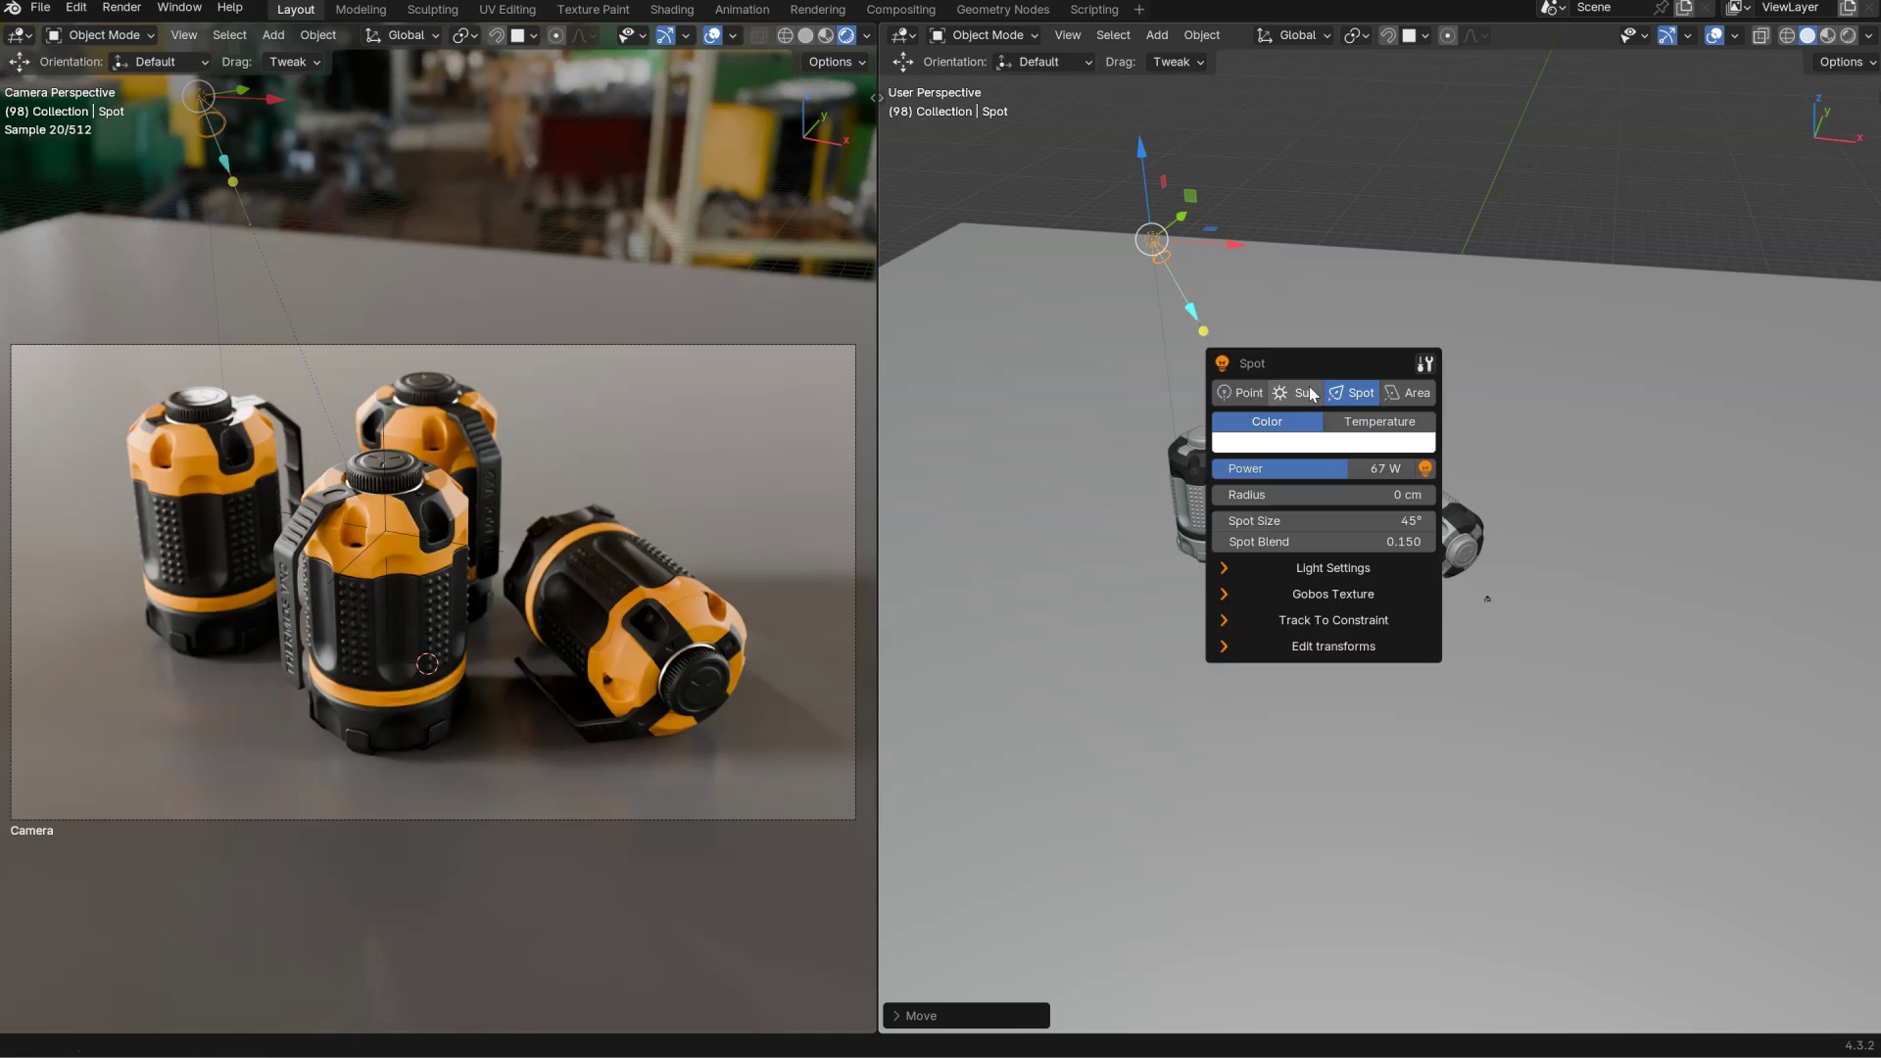
{"action": "left_click", "coordinate": [1330, 462]}
{"action": "type", "text": "200"}
{"action": "key", "text": "Return"}
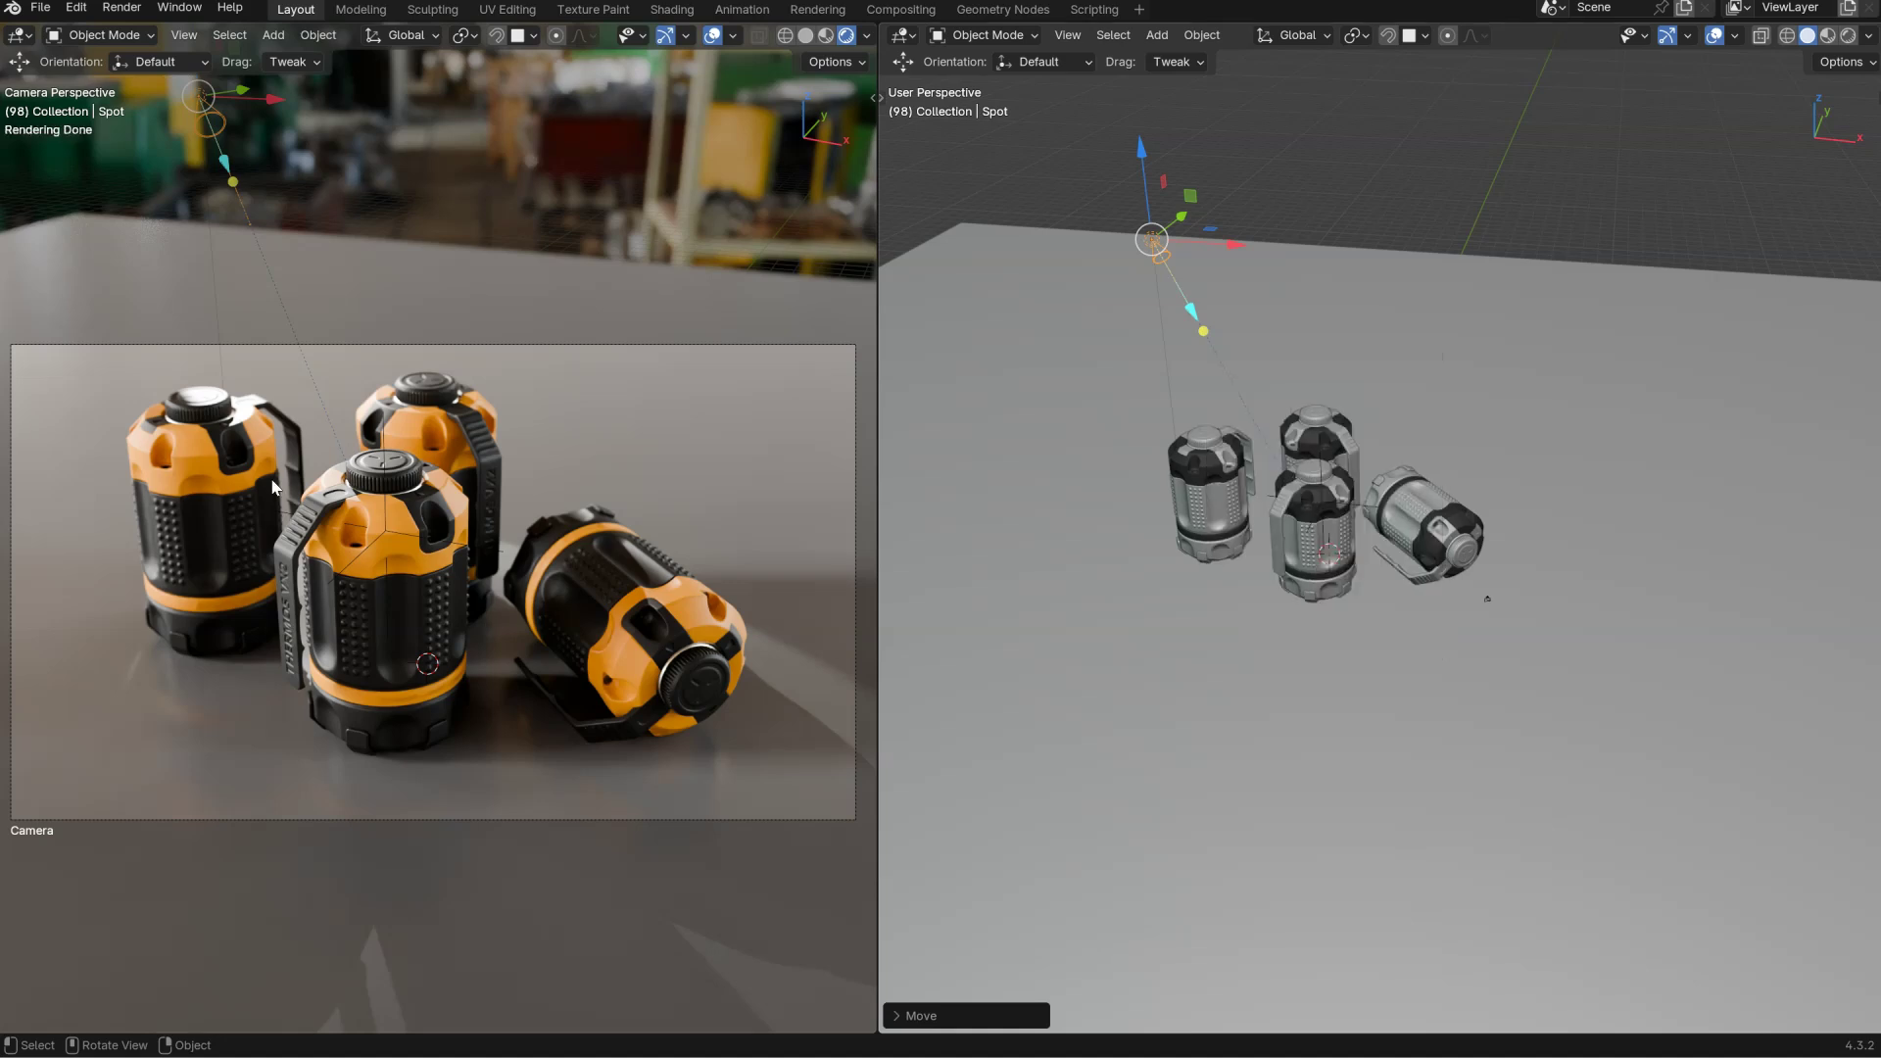
Toggle the spot light off and back on from its light settings.
{"action": "key", "text": "shift+e"}
{"action": "left_click", "coordinate": [1431, 385]}
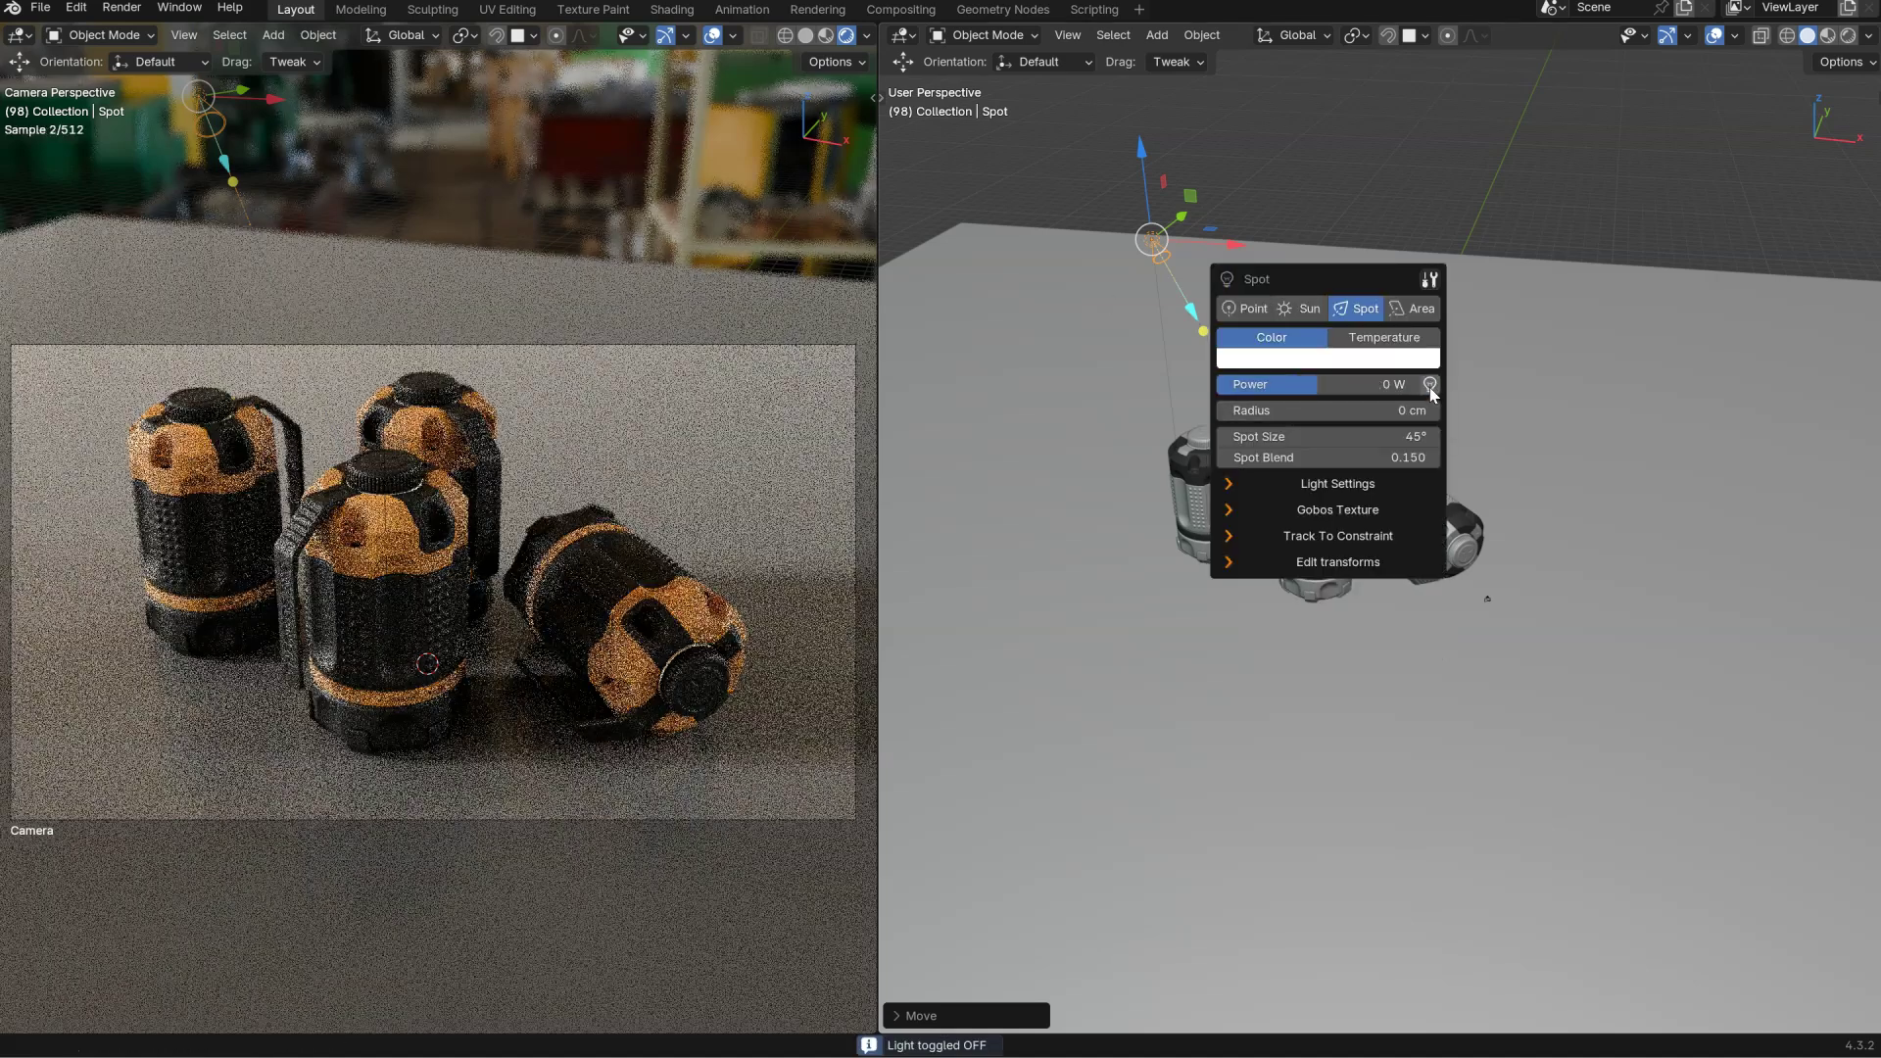
{"action": "left_click", "coordinate": [1429, 386]}
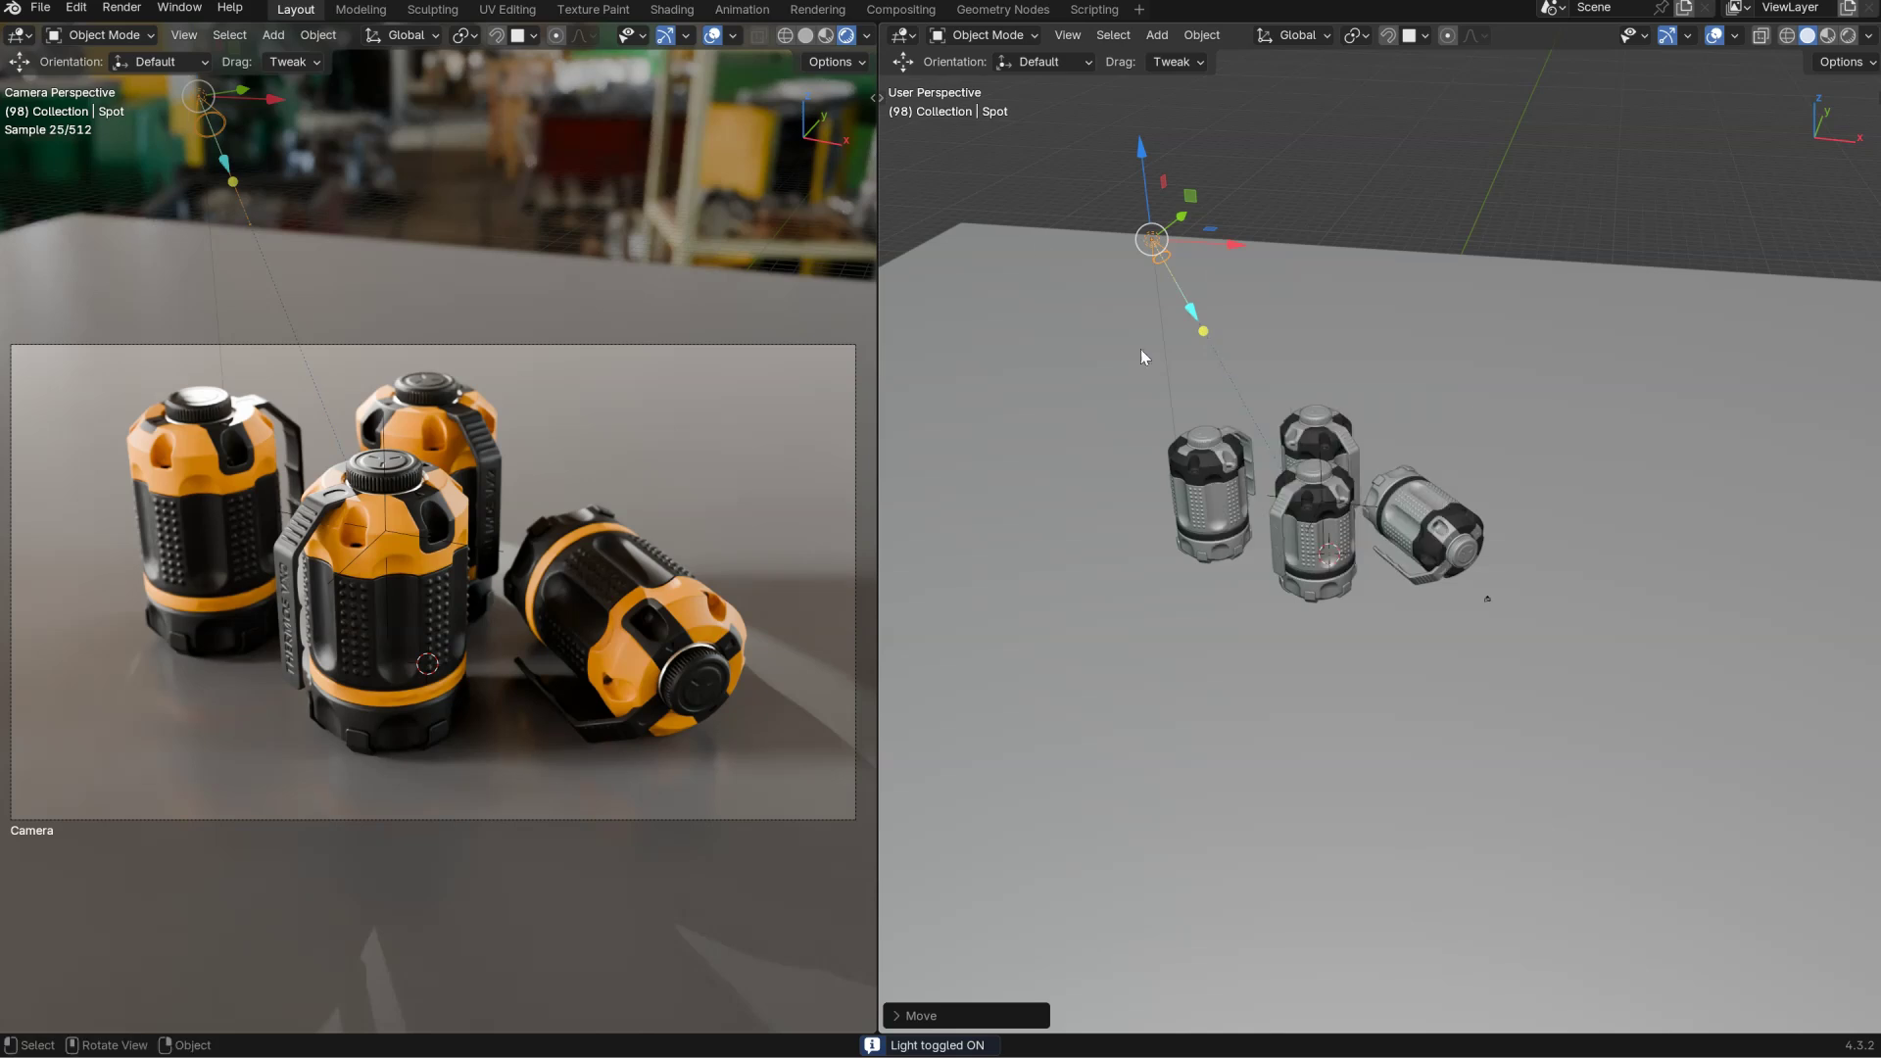
Reposition the spot light above and behind the standing thermoses so their shadows fall toward the camera.
{"action": "left_click_drag", "start_coordinate": [1188, 306], "coordinate": [1289, 325]}
{"action": "left_click", "coordinate": [1289, 325]}
{"action": "middle_click_drag", "start_coordinate": [1372, 363], "coordinate": [1160, 384]}
{"action": "key", "text": "g"}
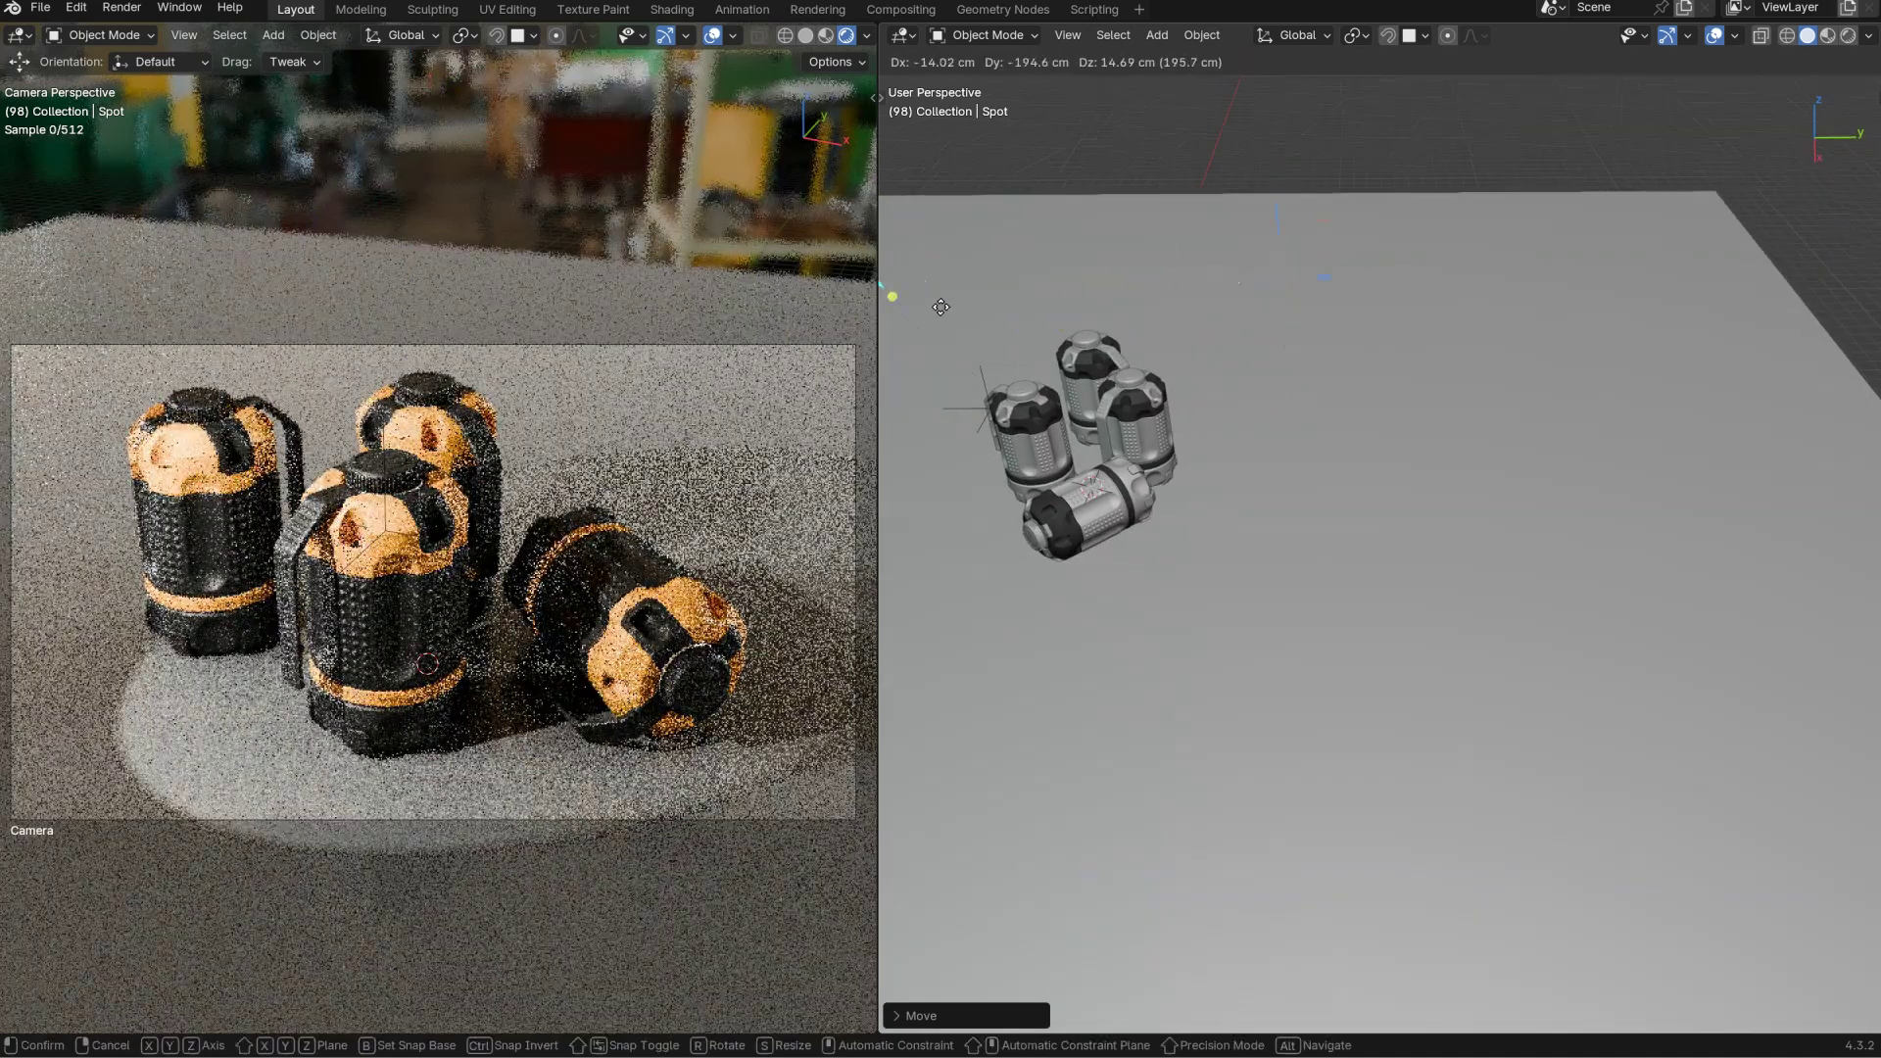
{"action": "left_click", "coordinate": [902, 273]}
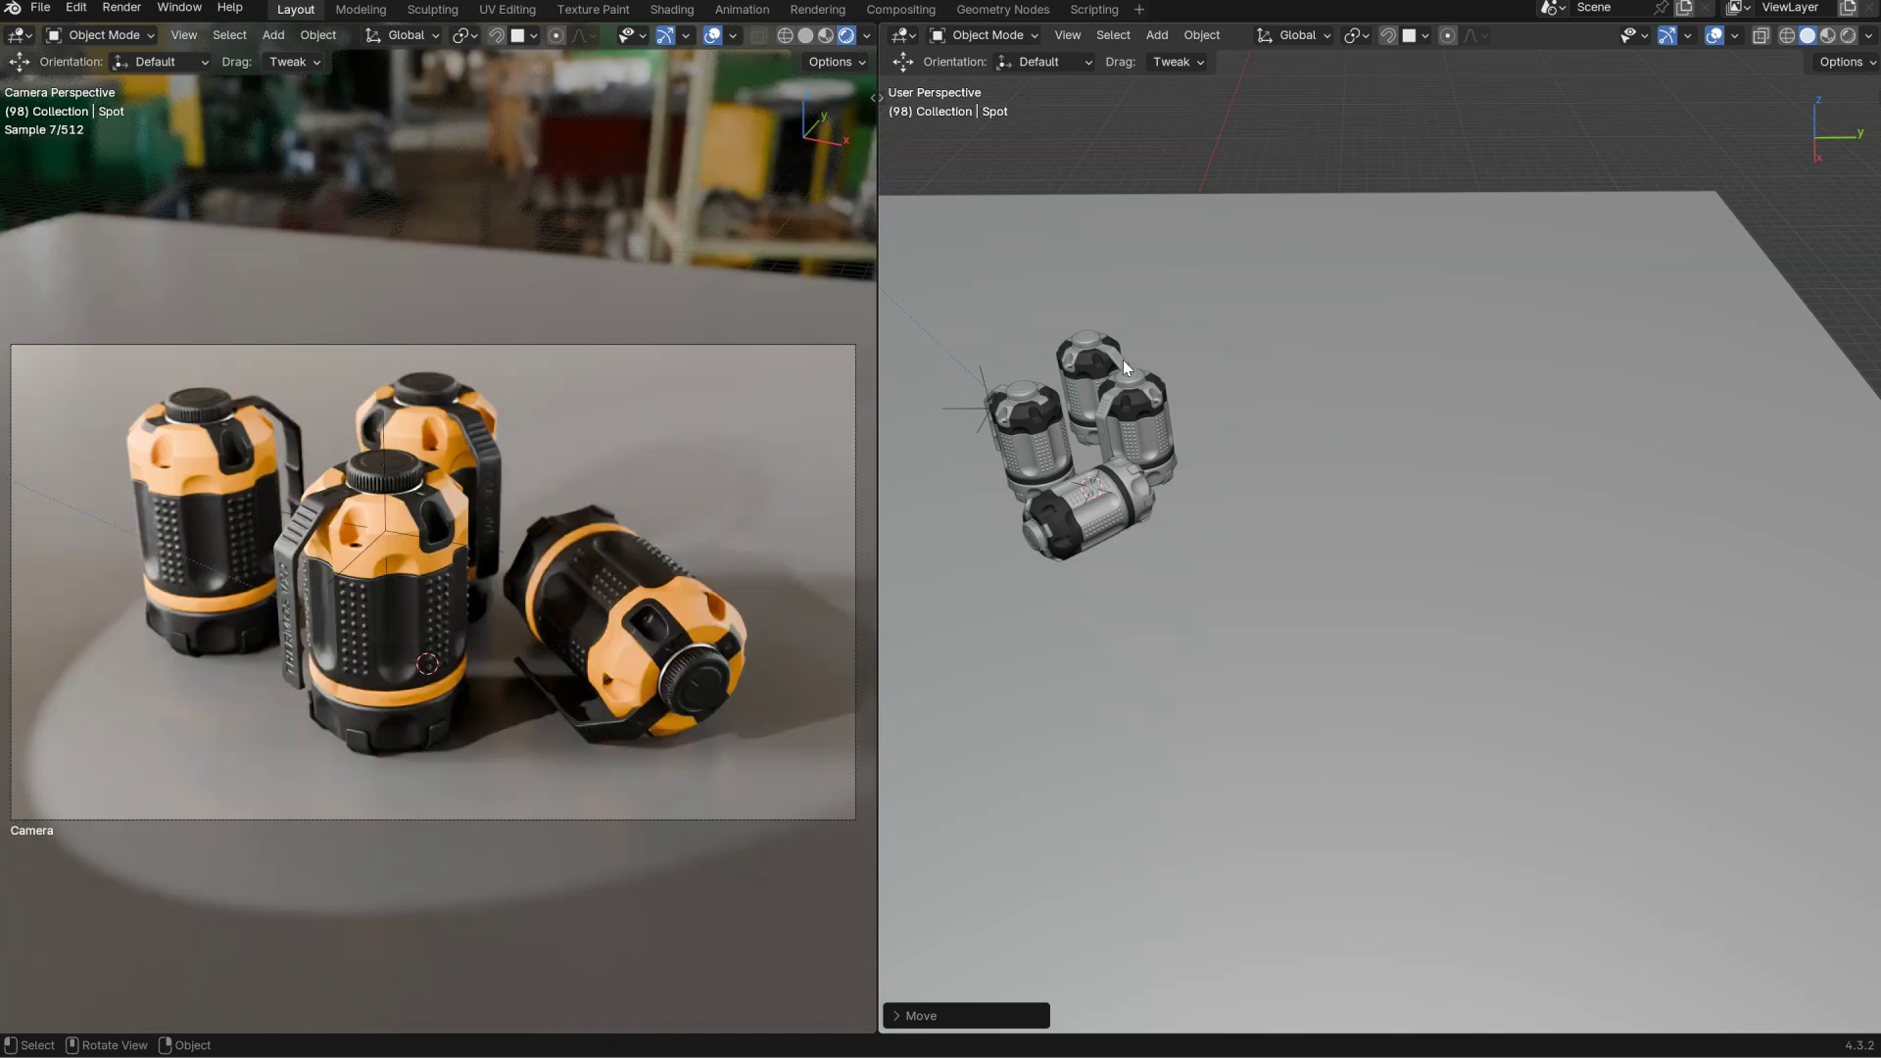
{"action": "key", "text": "g"}
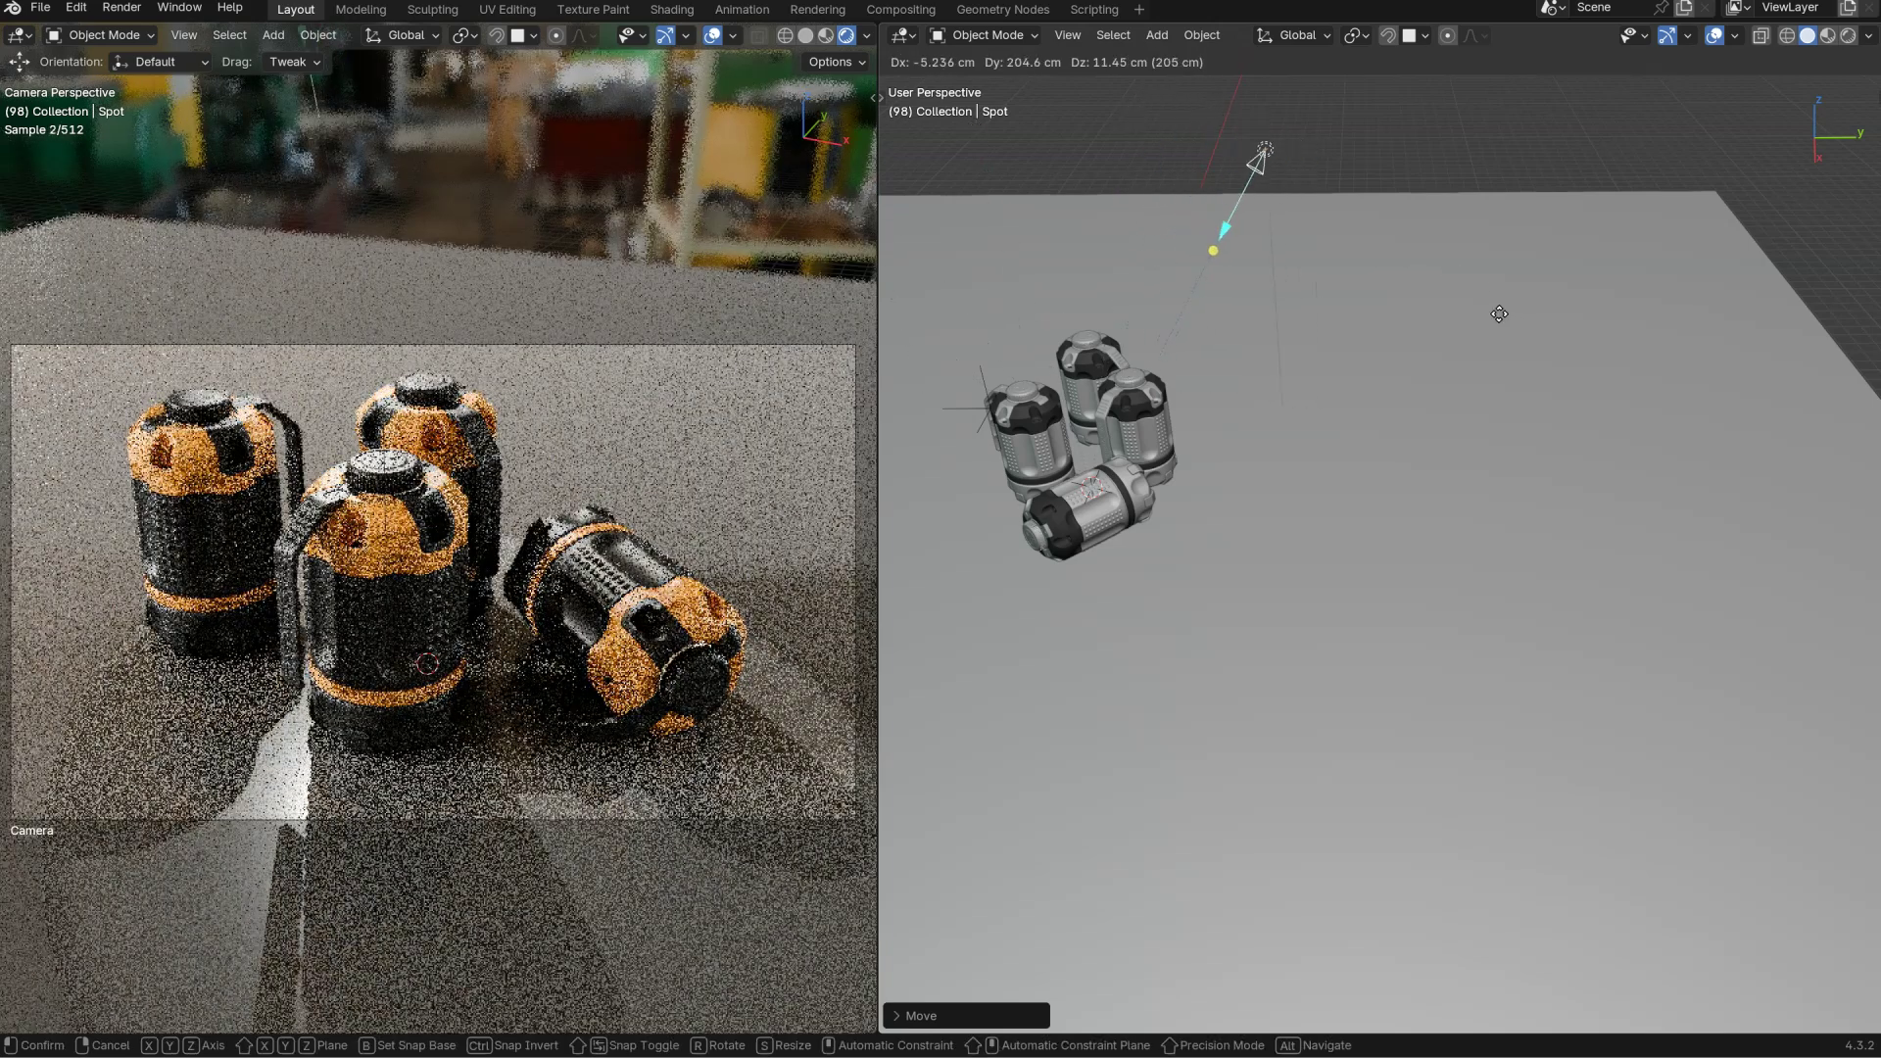
{"action": "left_click", "coordinate": [1412, 298]}
{"action": "middle_click_drag", "start_coordinate": [1411, 298], "coordinate": [1281, 320]}
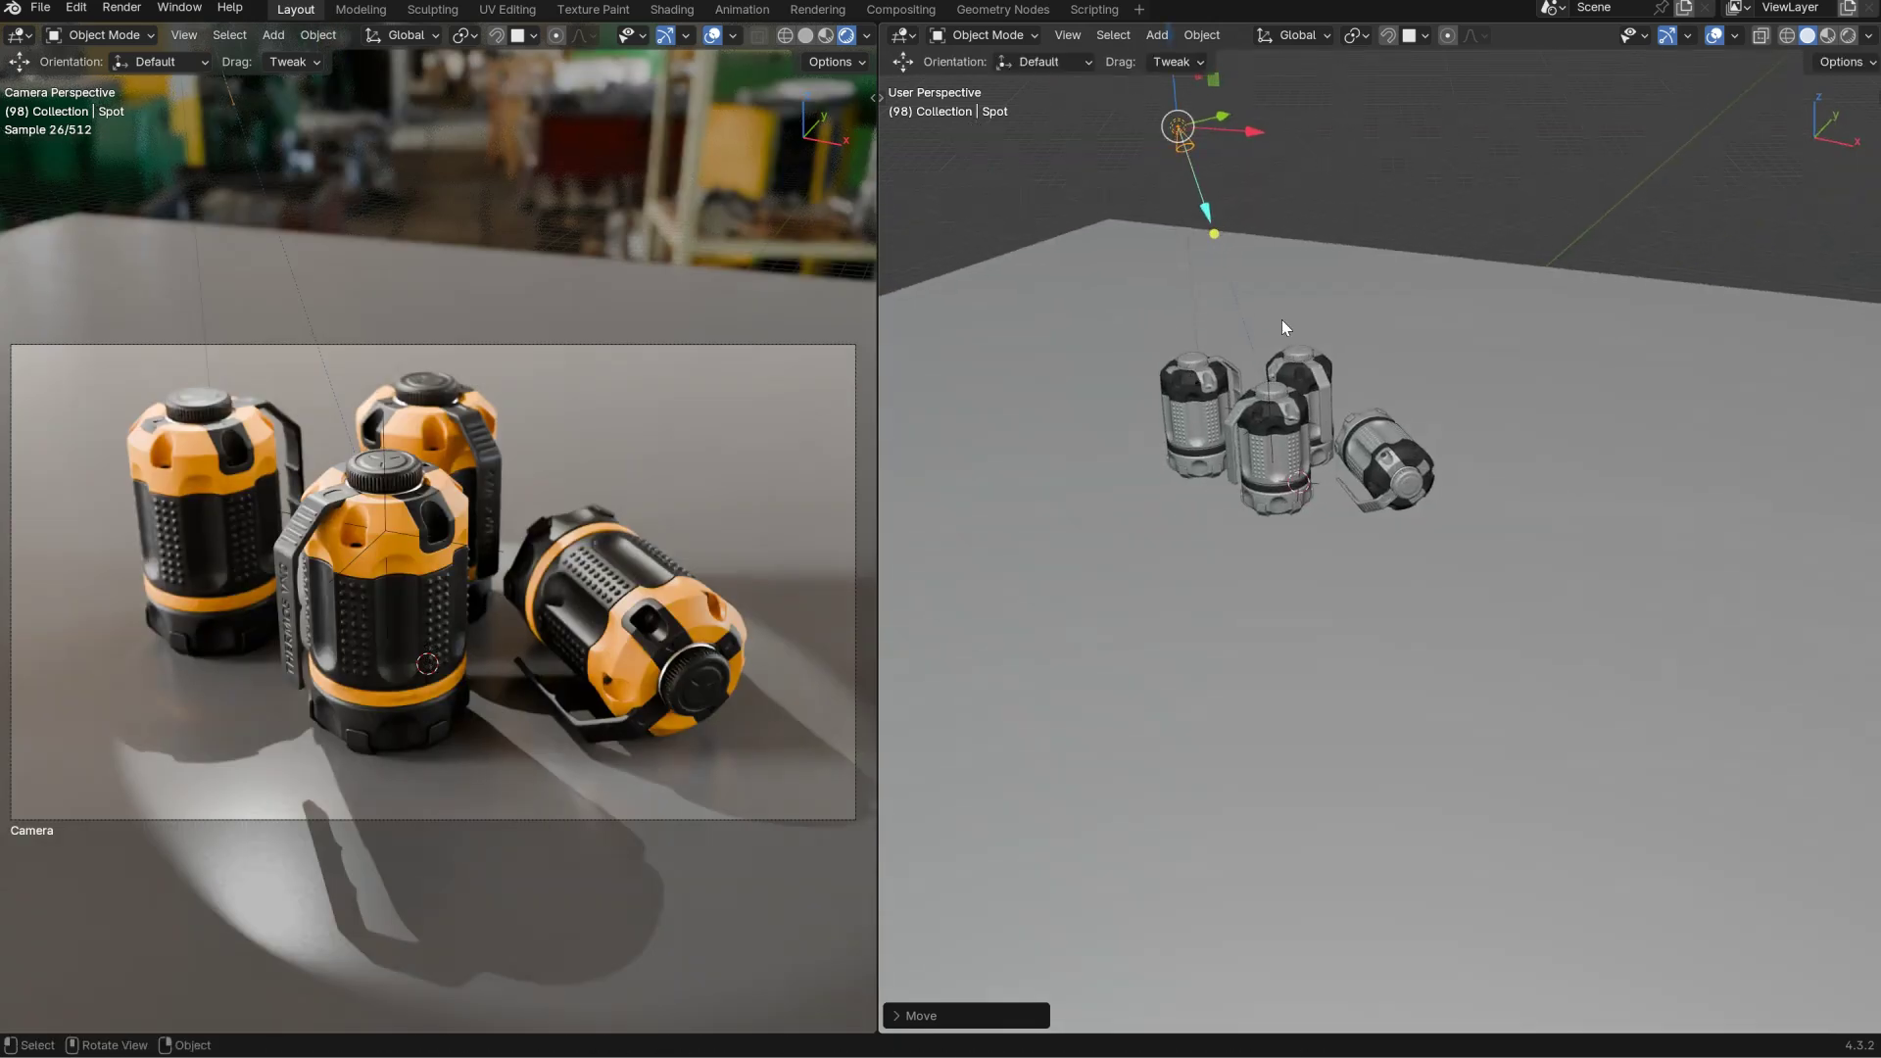
{"action": "key", "text": "g"}
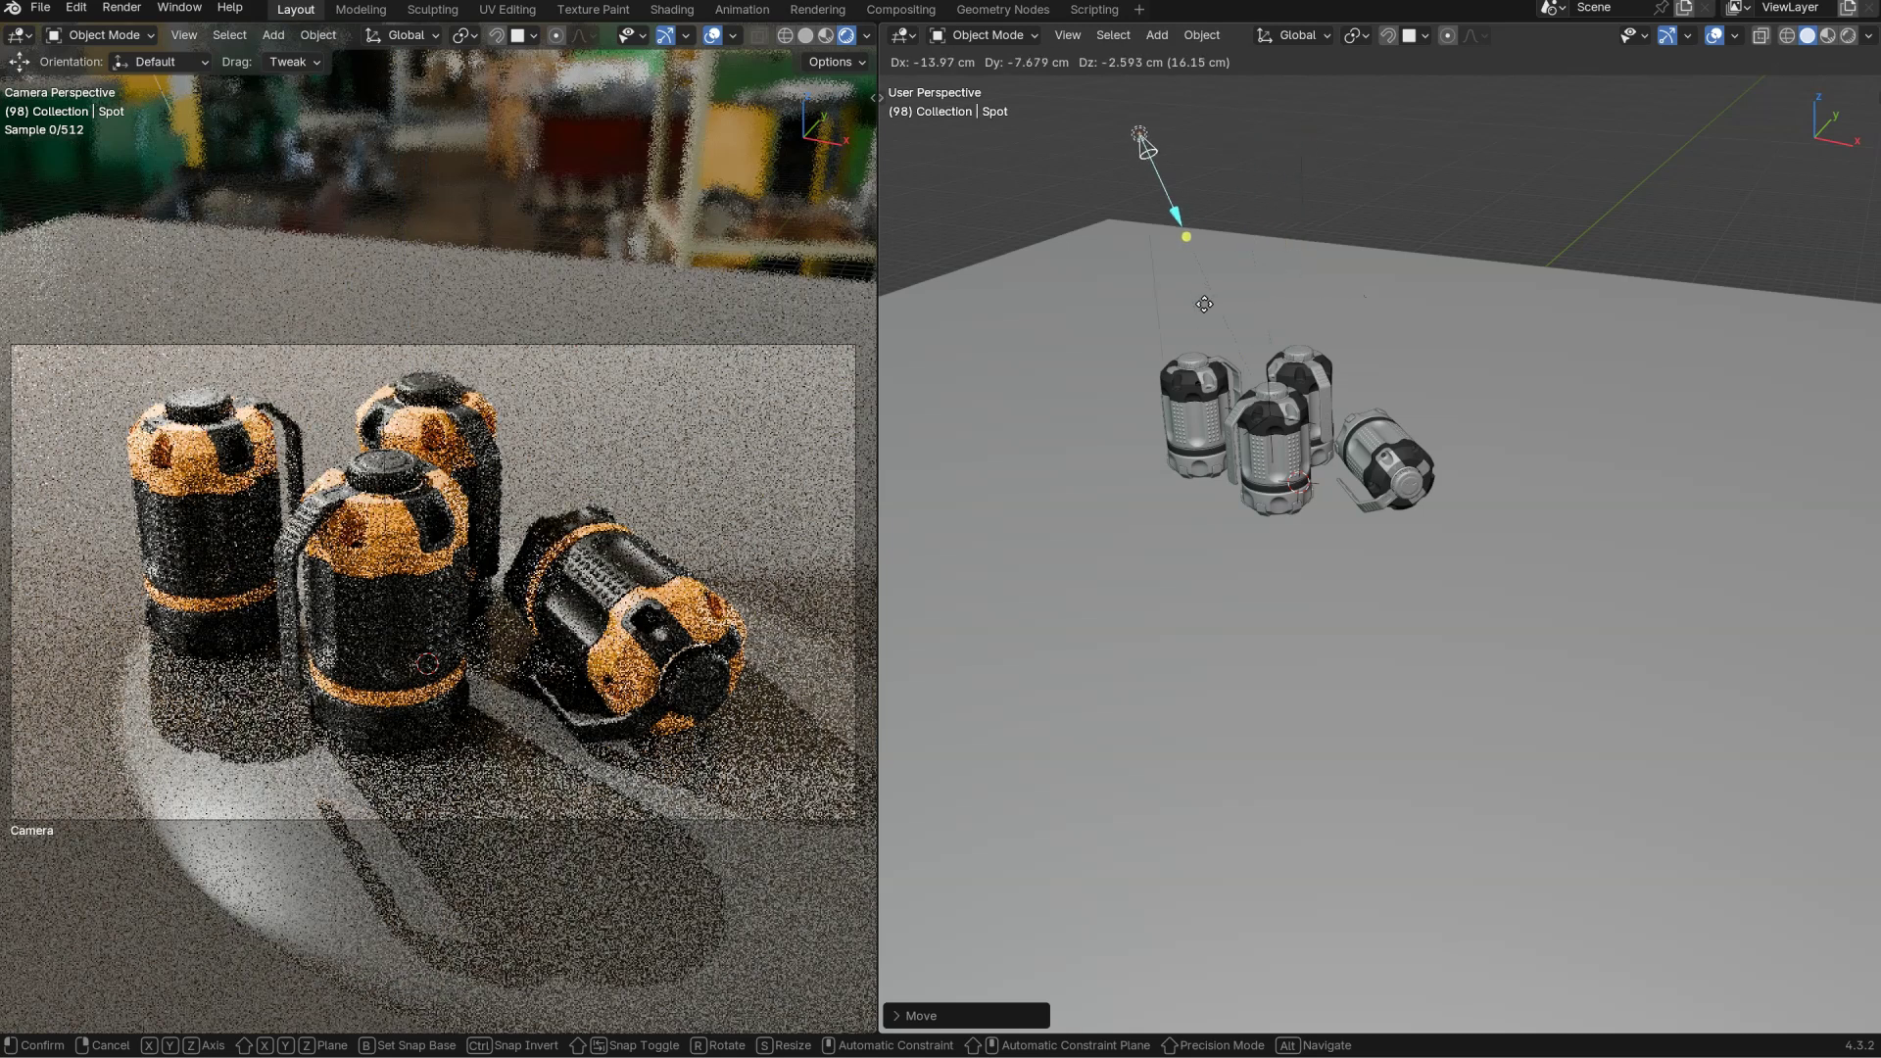
{"action": "left_click", "coordinate": [1218, 317]}
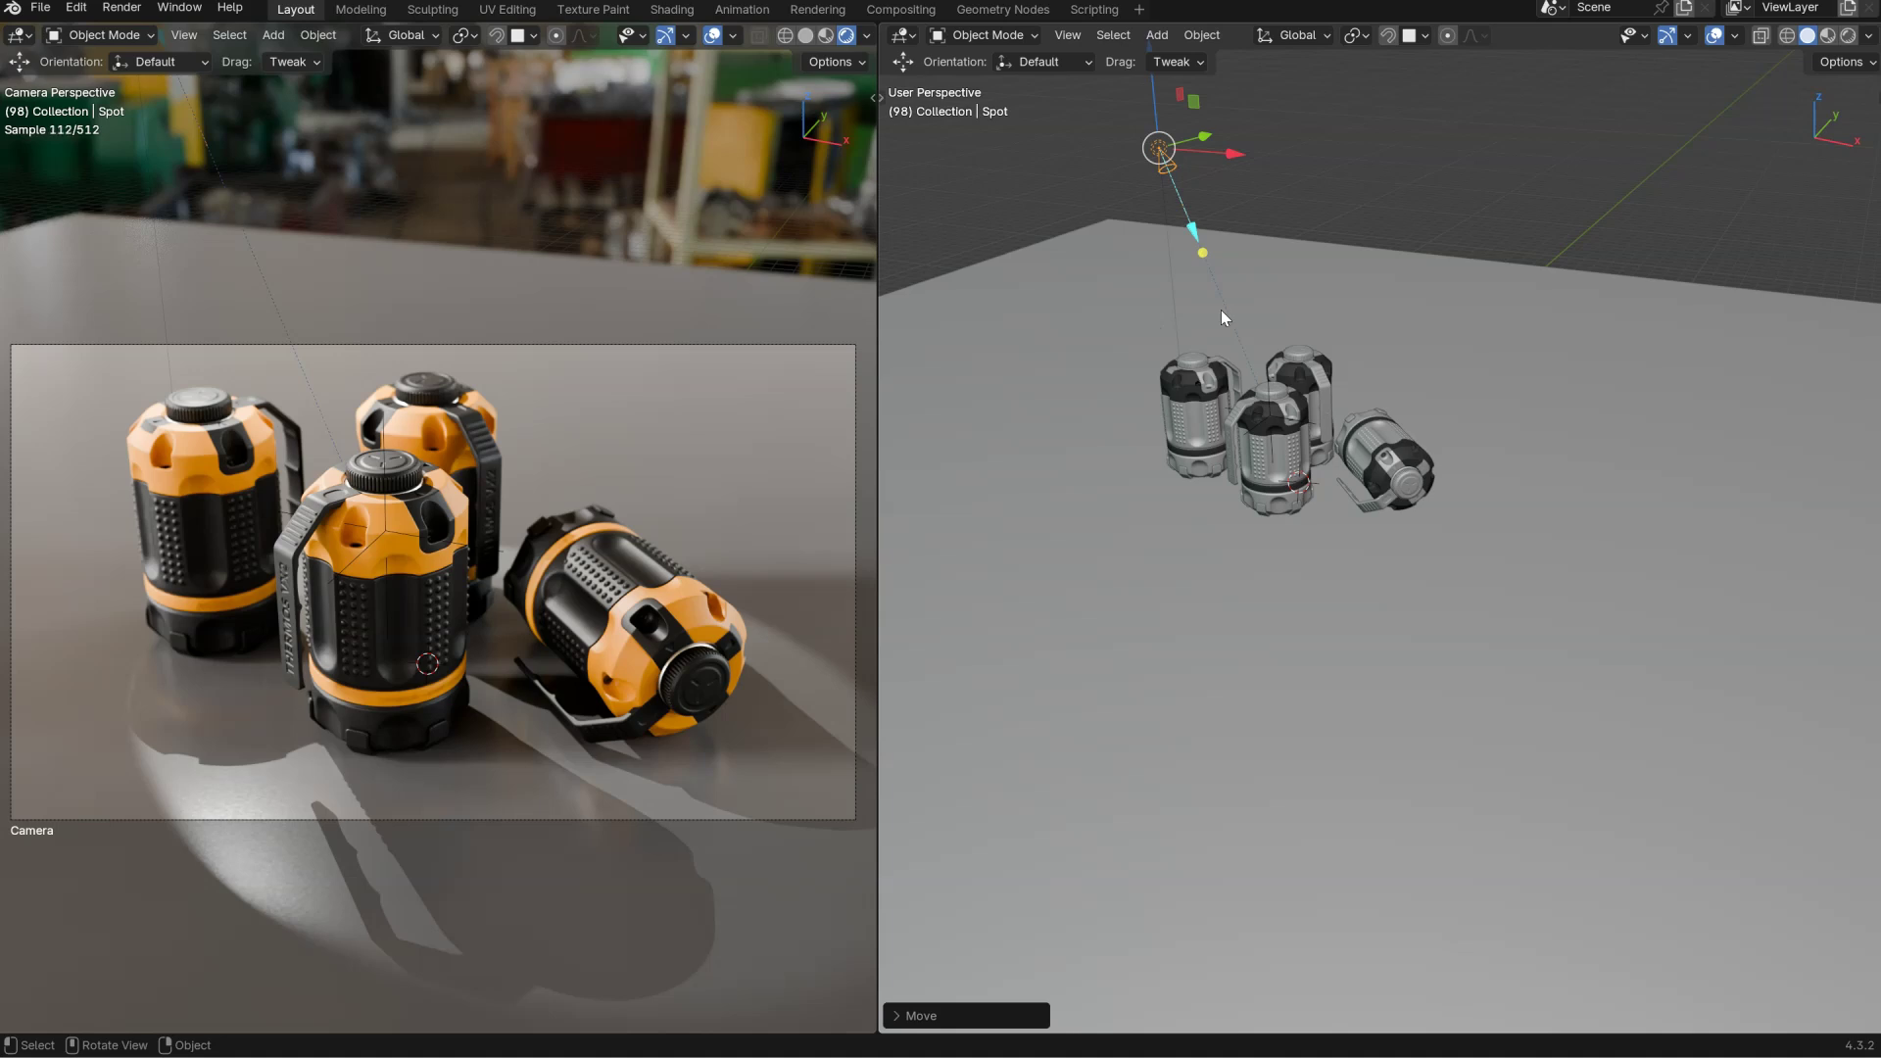
Add a Gobos Wave texture to the spot light and set its Spot Size to 57.5° and Spot Blend to 0.750.
{"action": "middle_click_drag", "start_coordinate": [1180, 314], "coordinate": [1189, 420], "text": "shift"}
{"action": "scroll", "coordinate": [1189, 419], "scroll_direction": "up", "scroll_amount": 3}
{"action": "middle_click_drag", "start_coordinate": [1141, 281], "coordinate": [1268, 387], "text": "shift"}
{"action": "right_click", "coordinate": [1379, 360]}
{"action": "left_click_drag", "start_coordinate": [1337, 343], "coordinate": [1435, 239]}
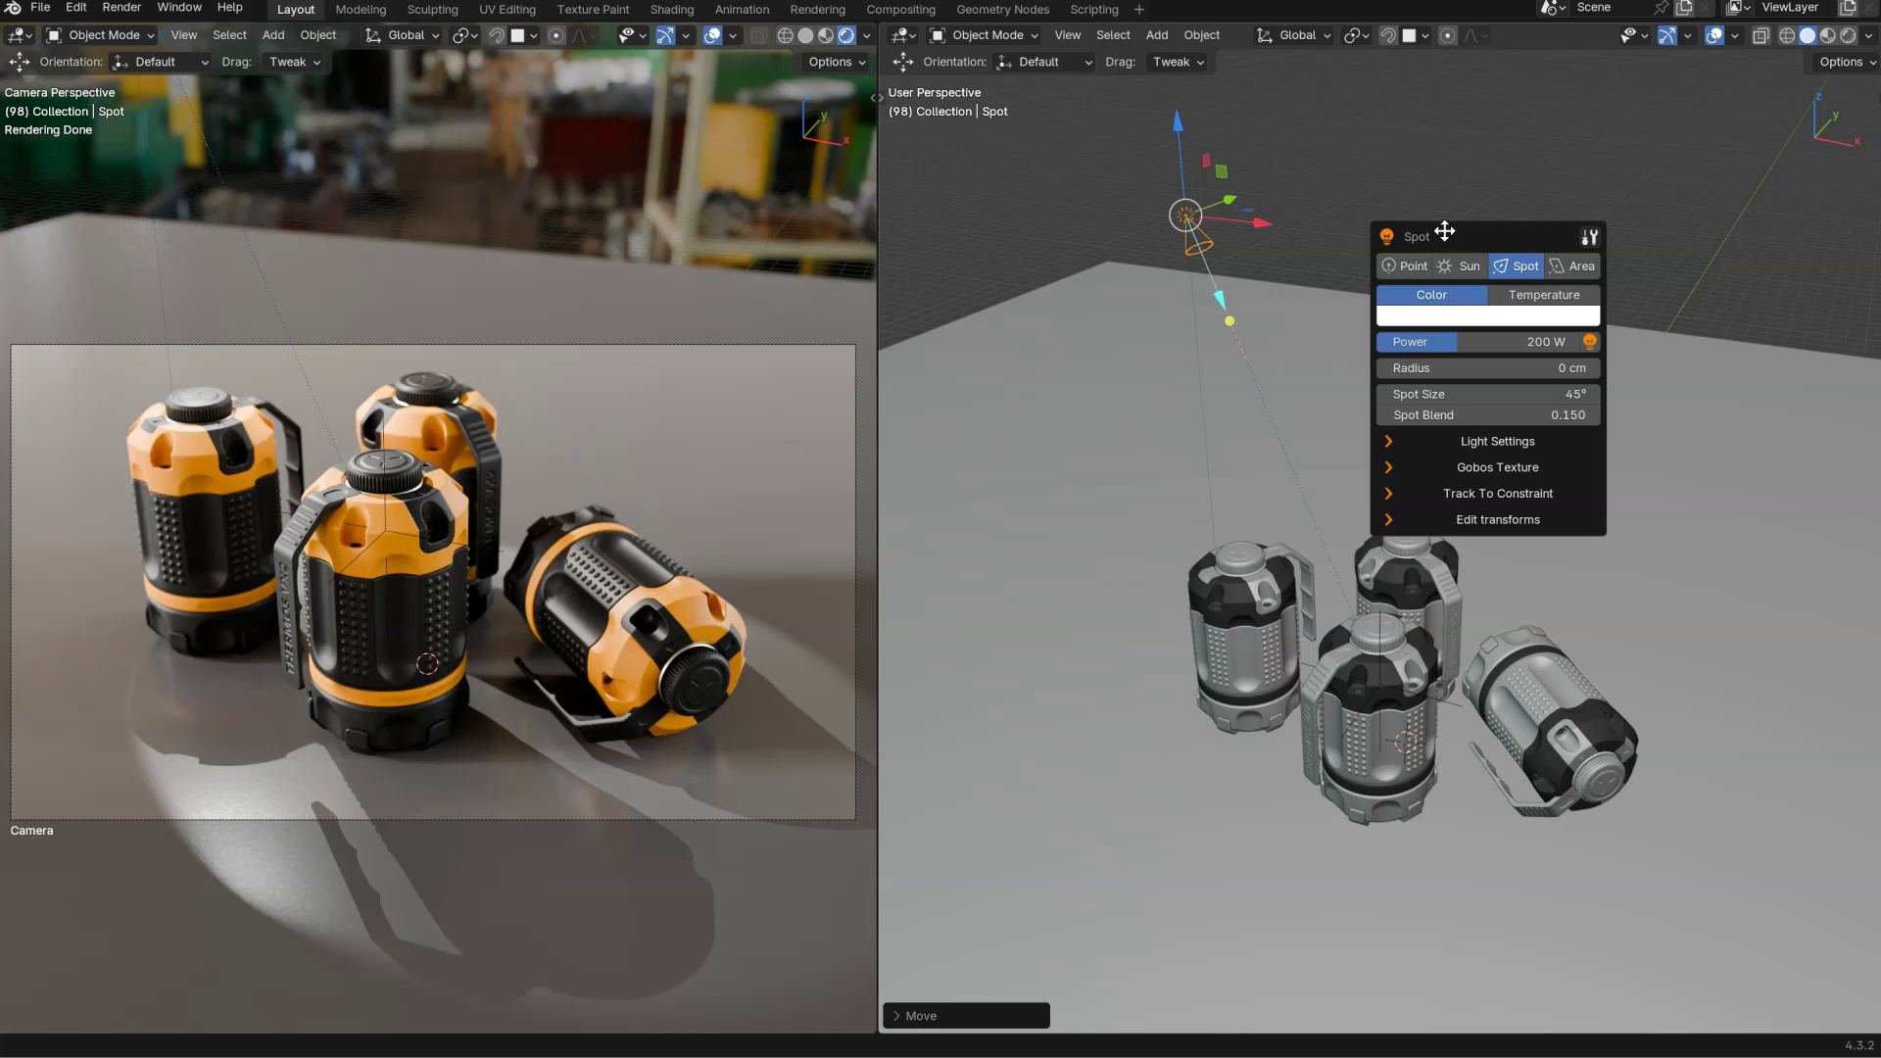
{"action": "left_click", "coordinate": [1477, 470]}
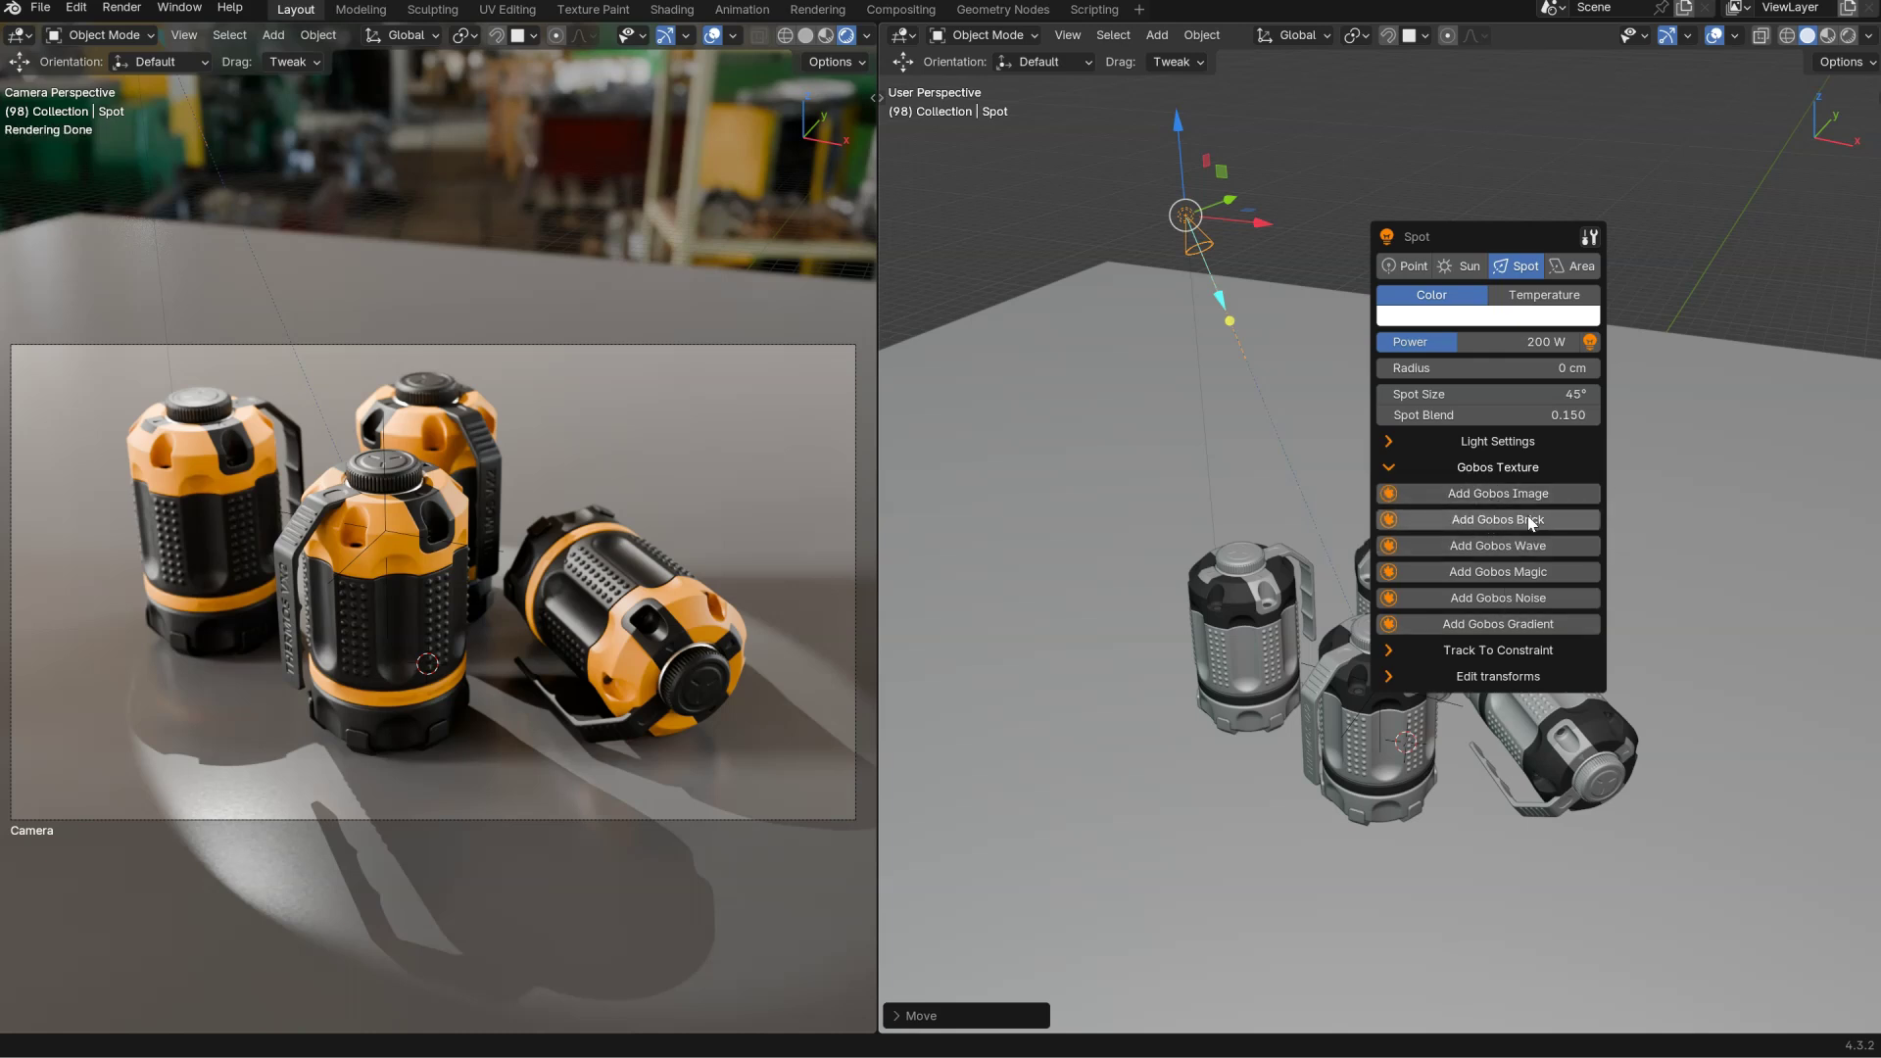
{"action": "left_click", "coordinate": [1470, 546]}
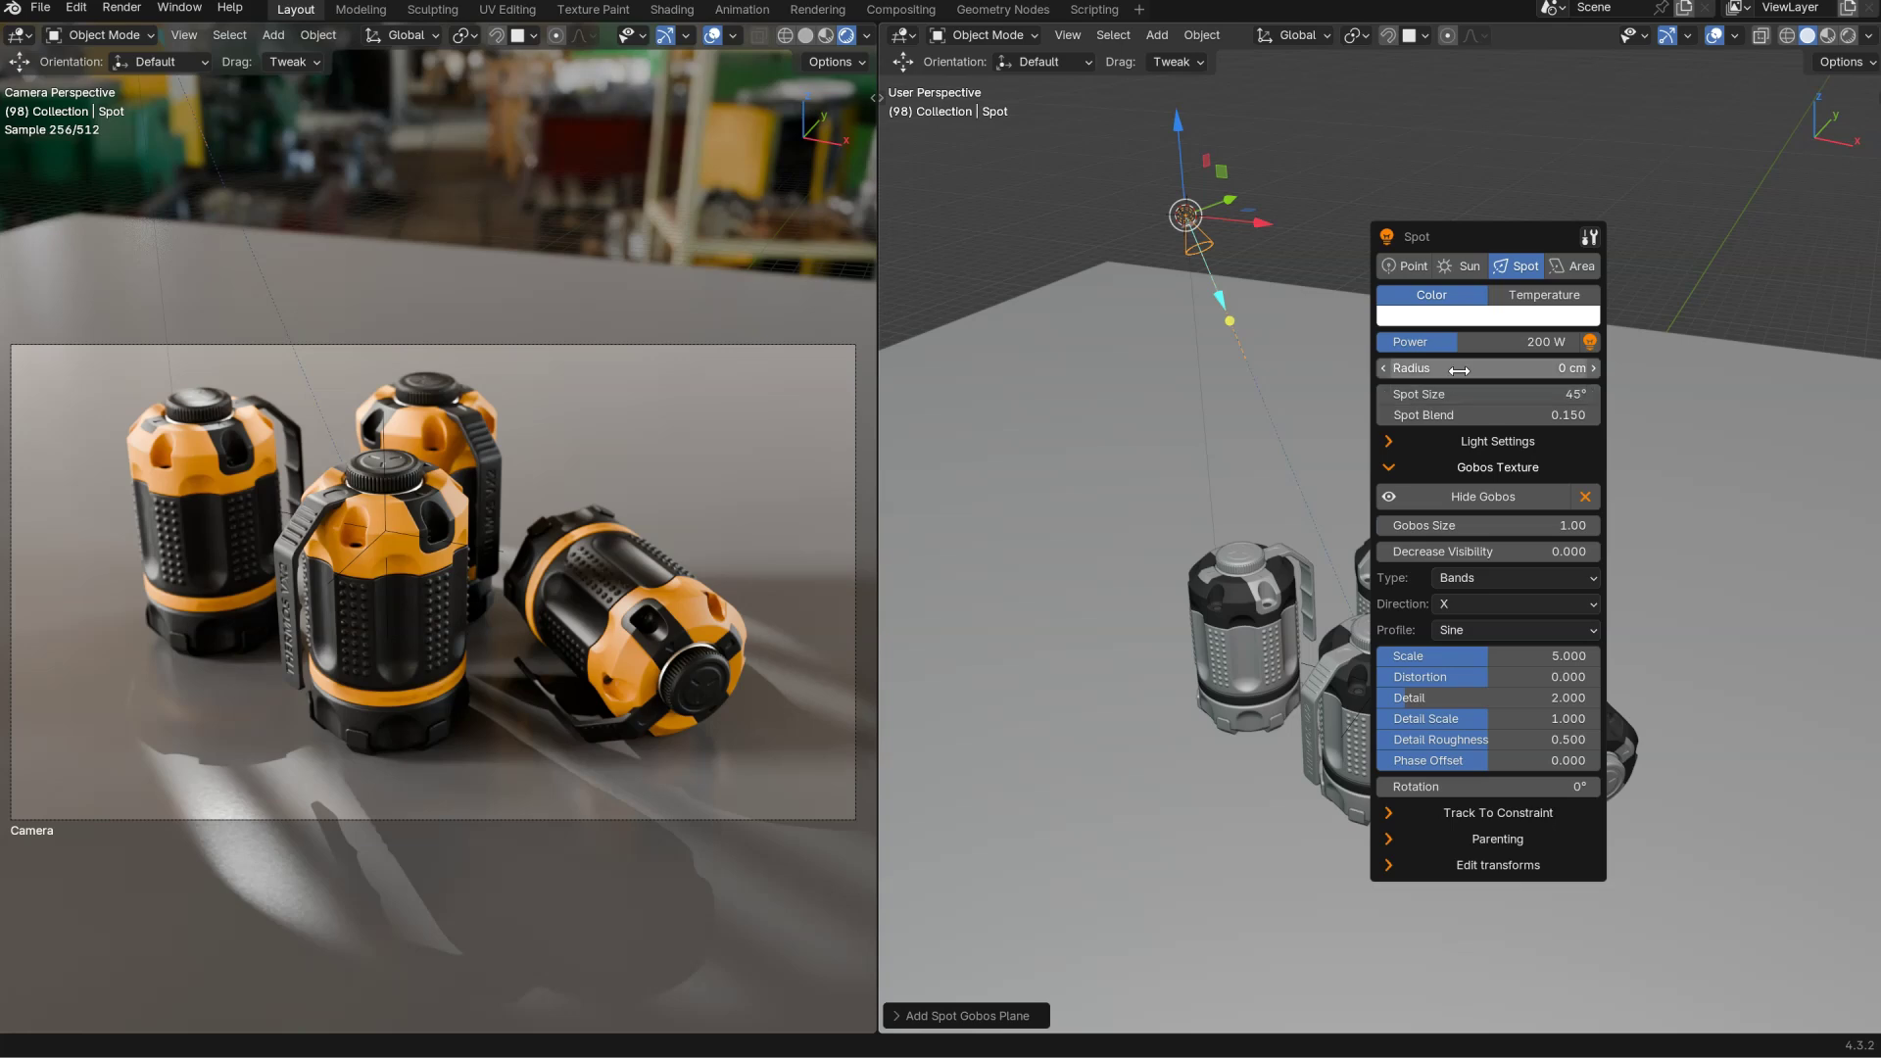
{"action": "left_click_drag", "start_coordinate": [1467, 394], "coordinate": [1496, 417]}
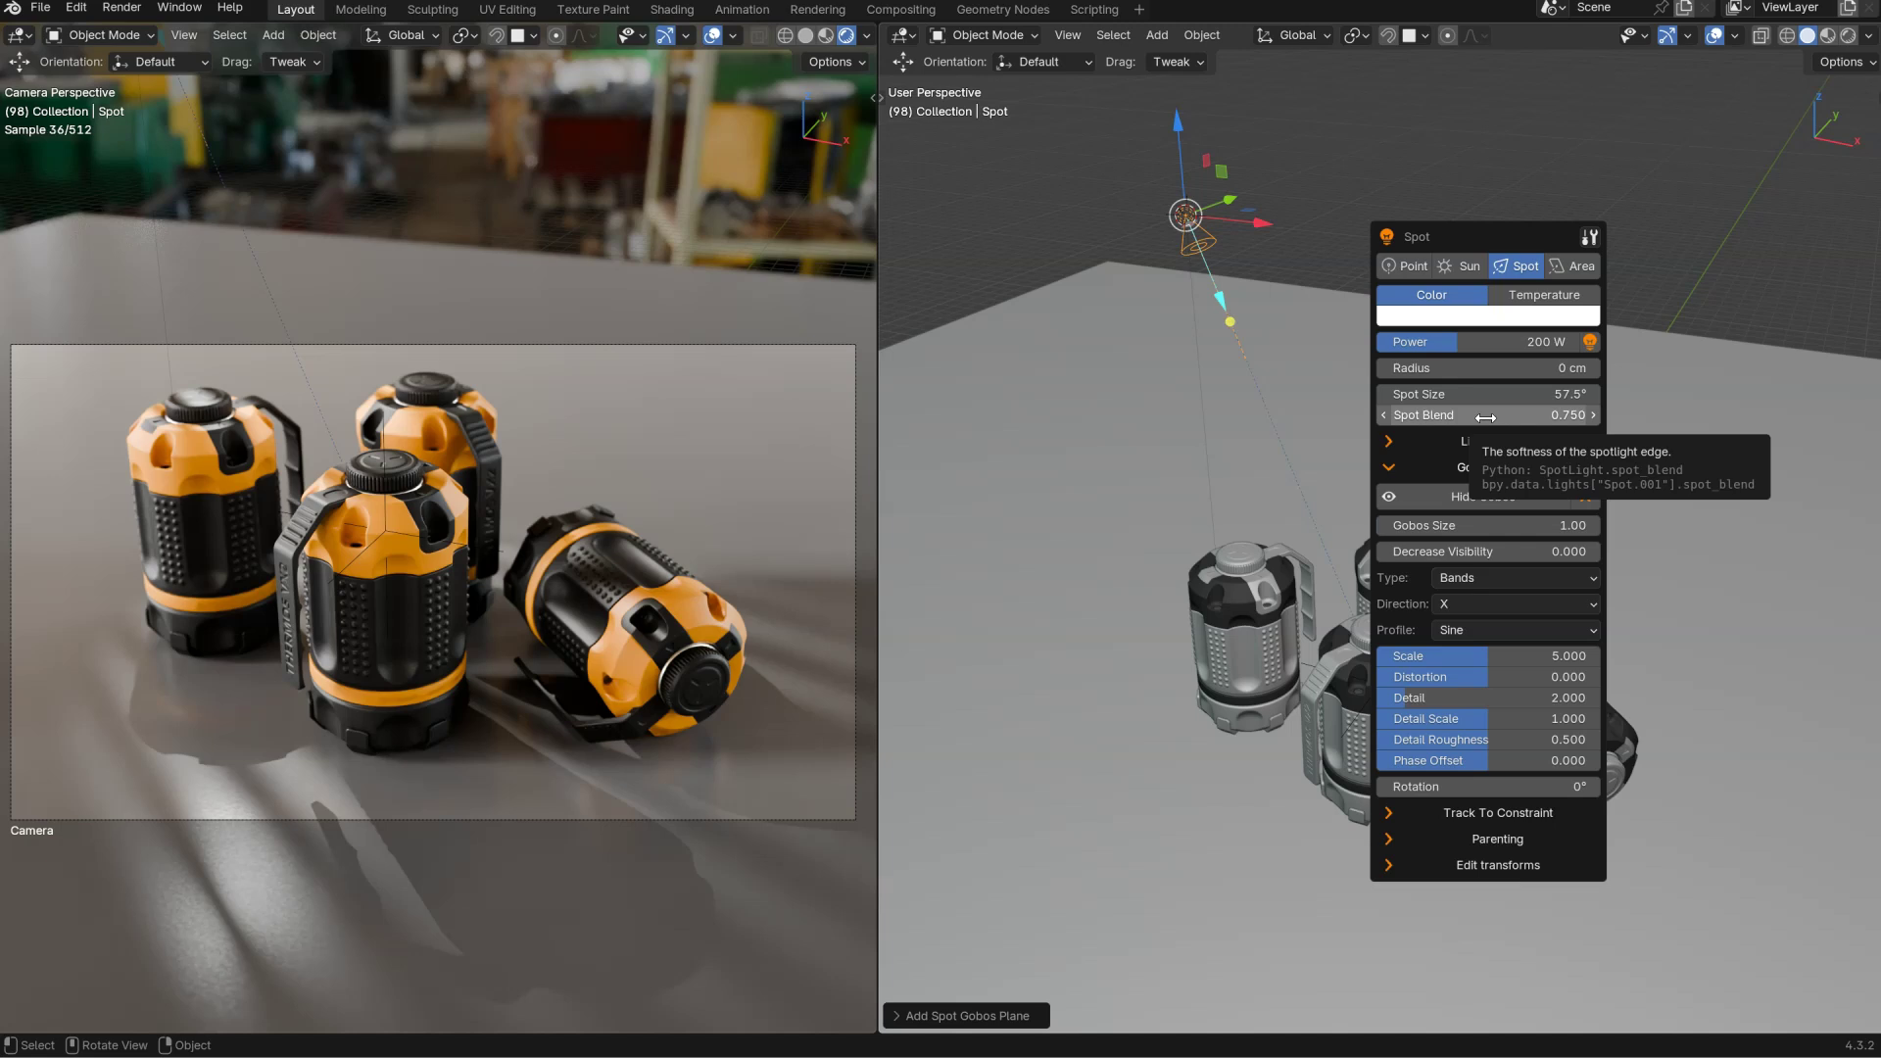
View the thermoses and spot light from higher up with rendered shading in the working perspective viewport.
{"action": "mouse_move", "coordinate": [1334, 380]}
{"action": "middle_mouse_down"}
{"action": "mouse_move", "coordinate": [1338, 400]}
{"action": "mouse_move", "coordinate": [1234, 392]}
{"action": "mouse_move", "coordinate": [1354, 439]}
{"action": "mouse_move", "coordinate": [1190, 631]}
{"action": "middle_mouse_up"}
{"action": "key", "text": "z"}
{"action": "left_click", "coordinate": [1420, 282]}
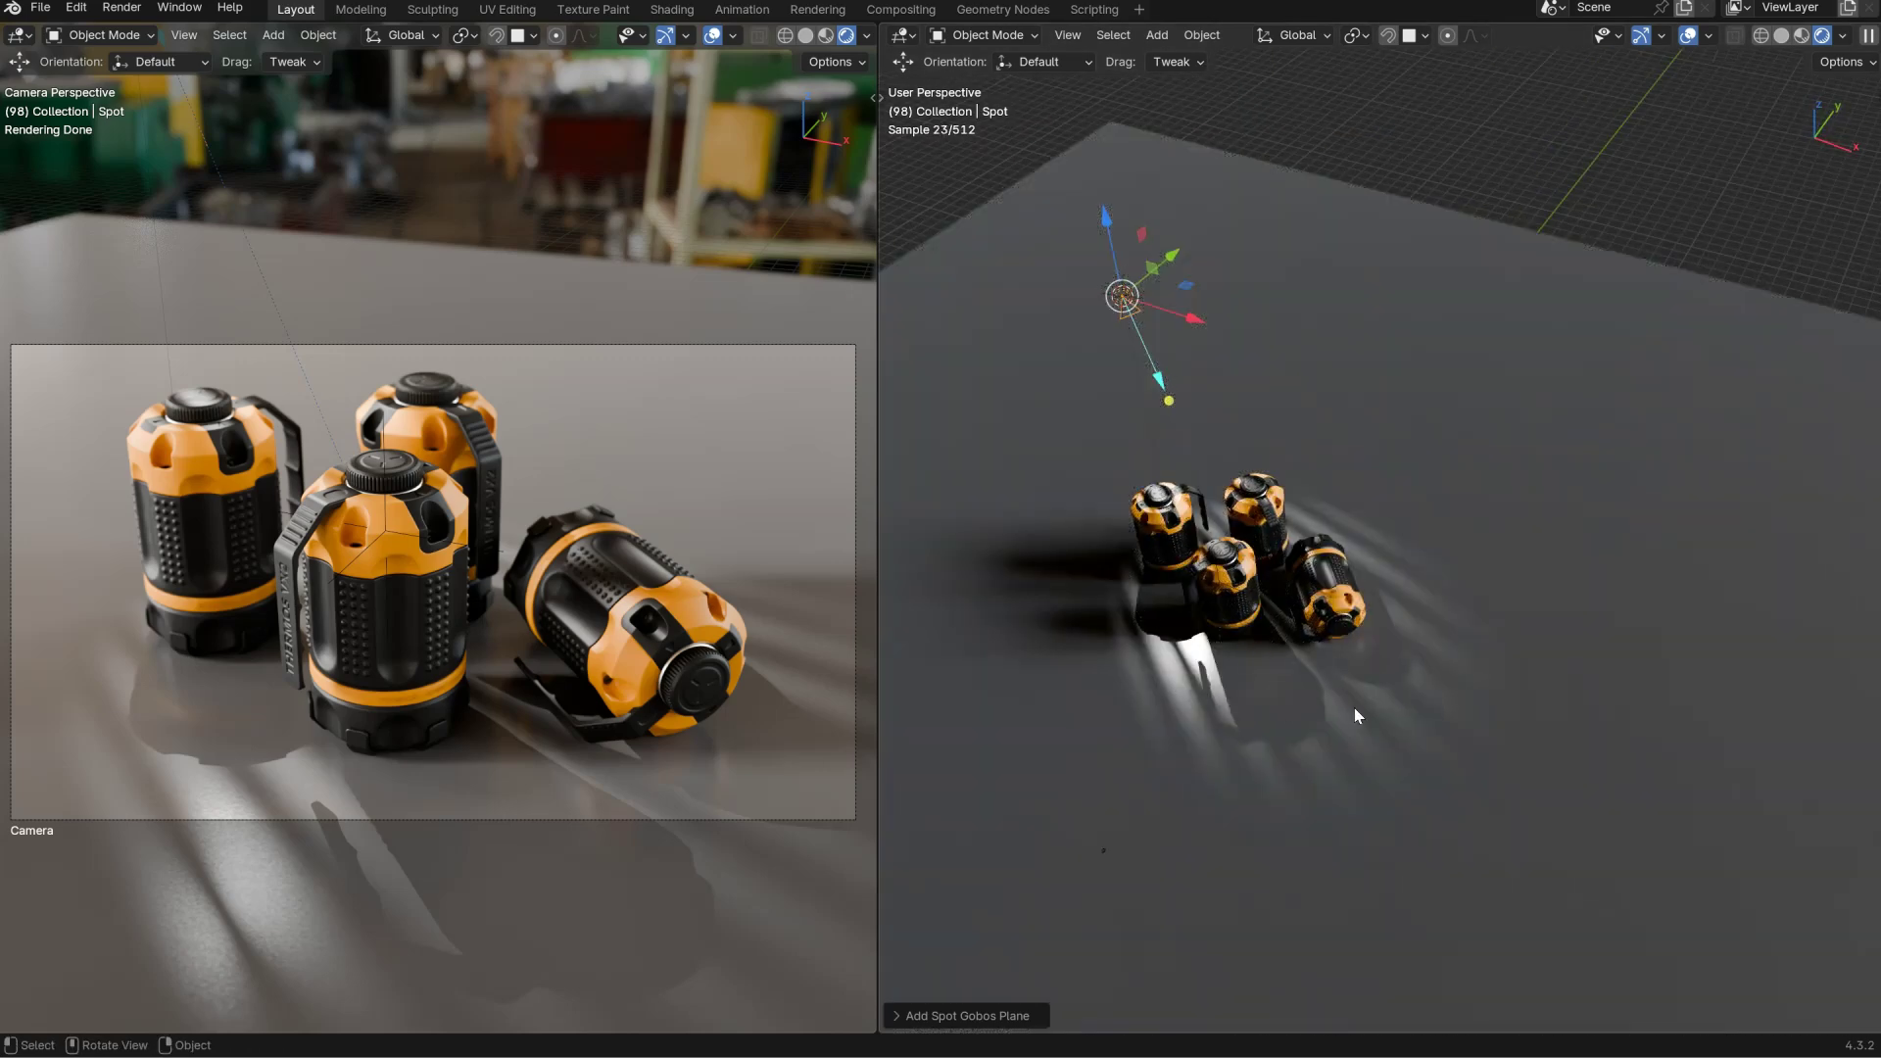
Toggle the spot light's gobo off and on, and raise its Decrease Visibility value to weaken the pattern.
{"action": "key", "text": "alt+l"}
{"action": "left_click_drag", "start_coordinate": [1410, 344], "coordinate": [1497, 164]}
{"action": "left_click", "coordinate": [1516, 437]}
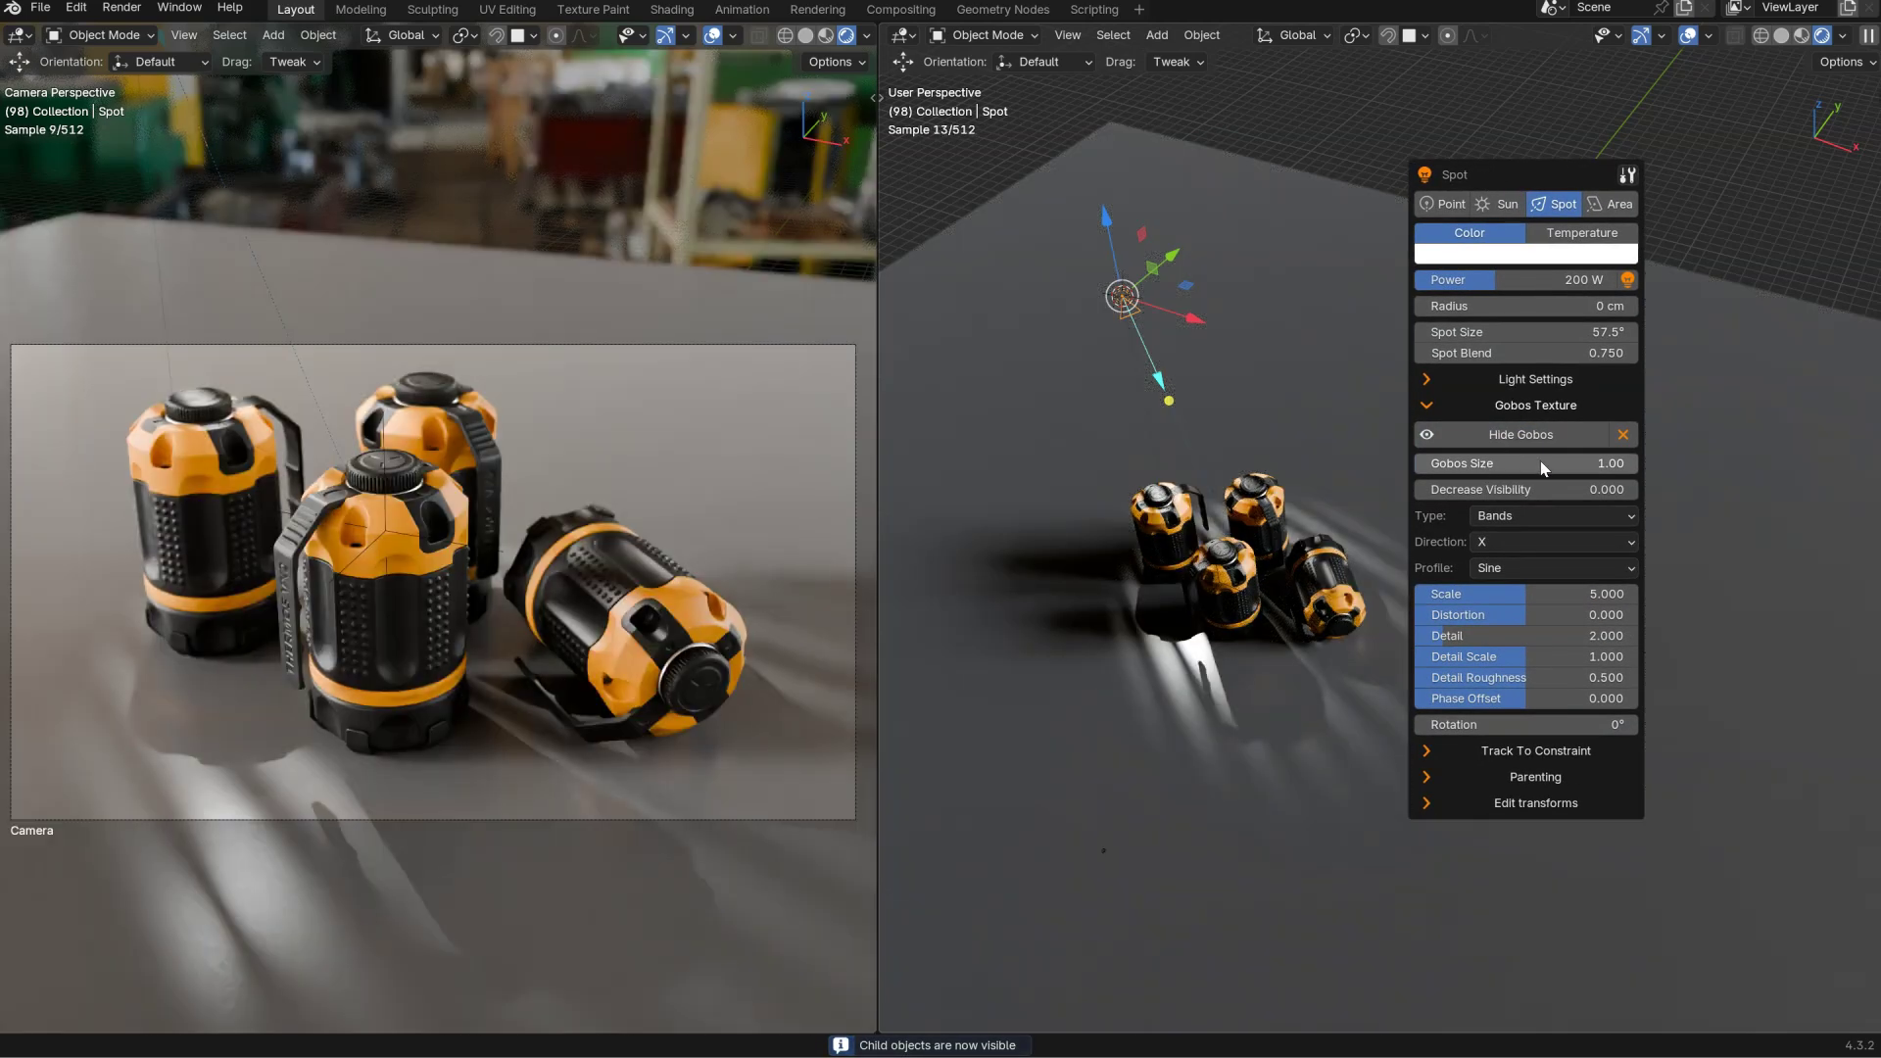
{"action": "left_click_drag", "start_coordinate": [1486, 494], "coordinate": [1577, 502]}
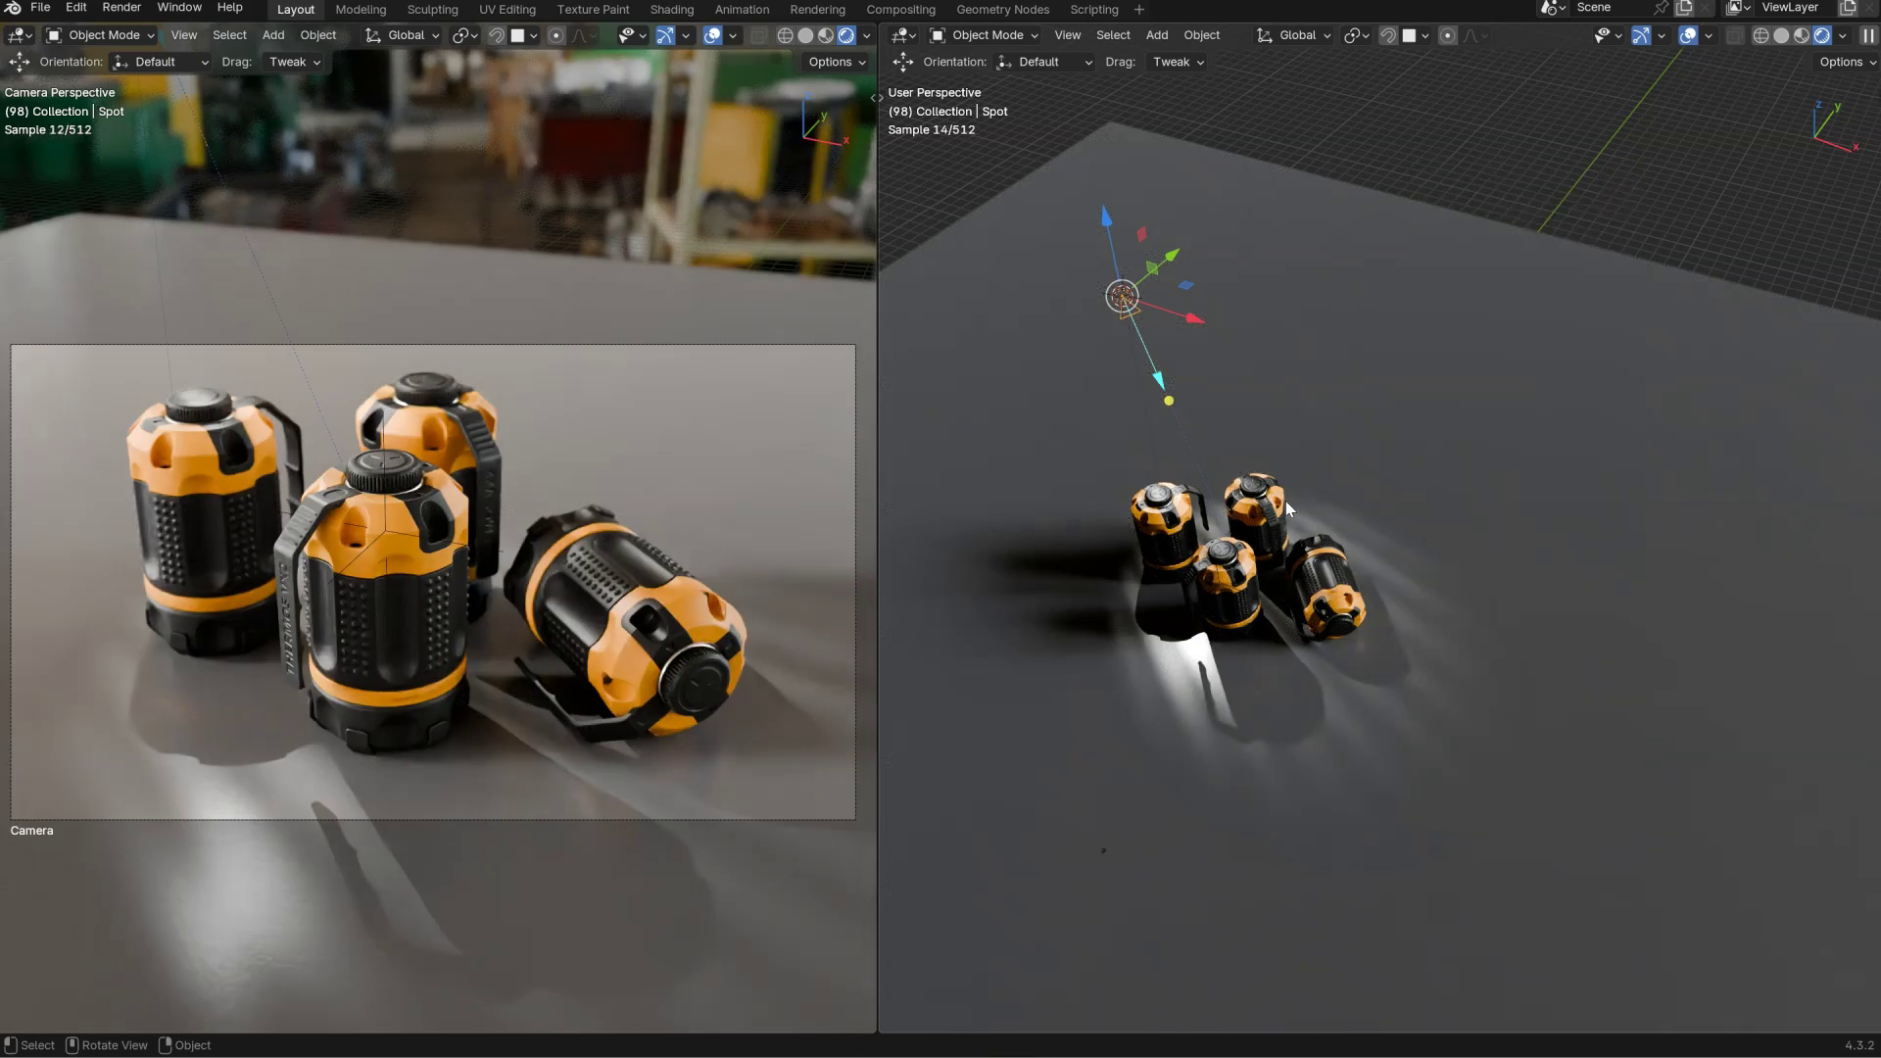
Return the perspective viewport to Solid shading with a closer view of the thermoses.
{"action": "key", "text": "z"}
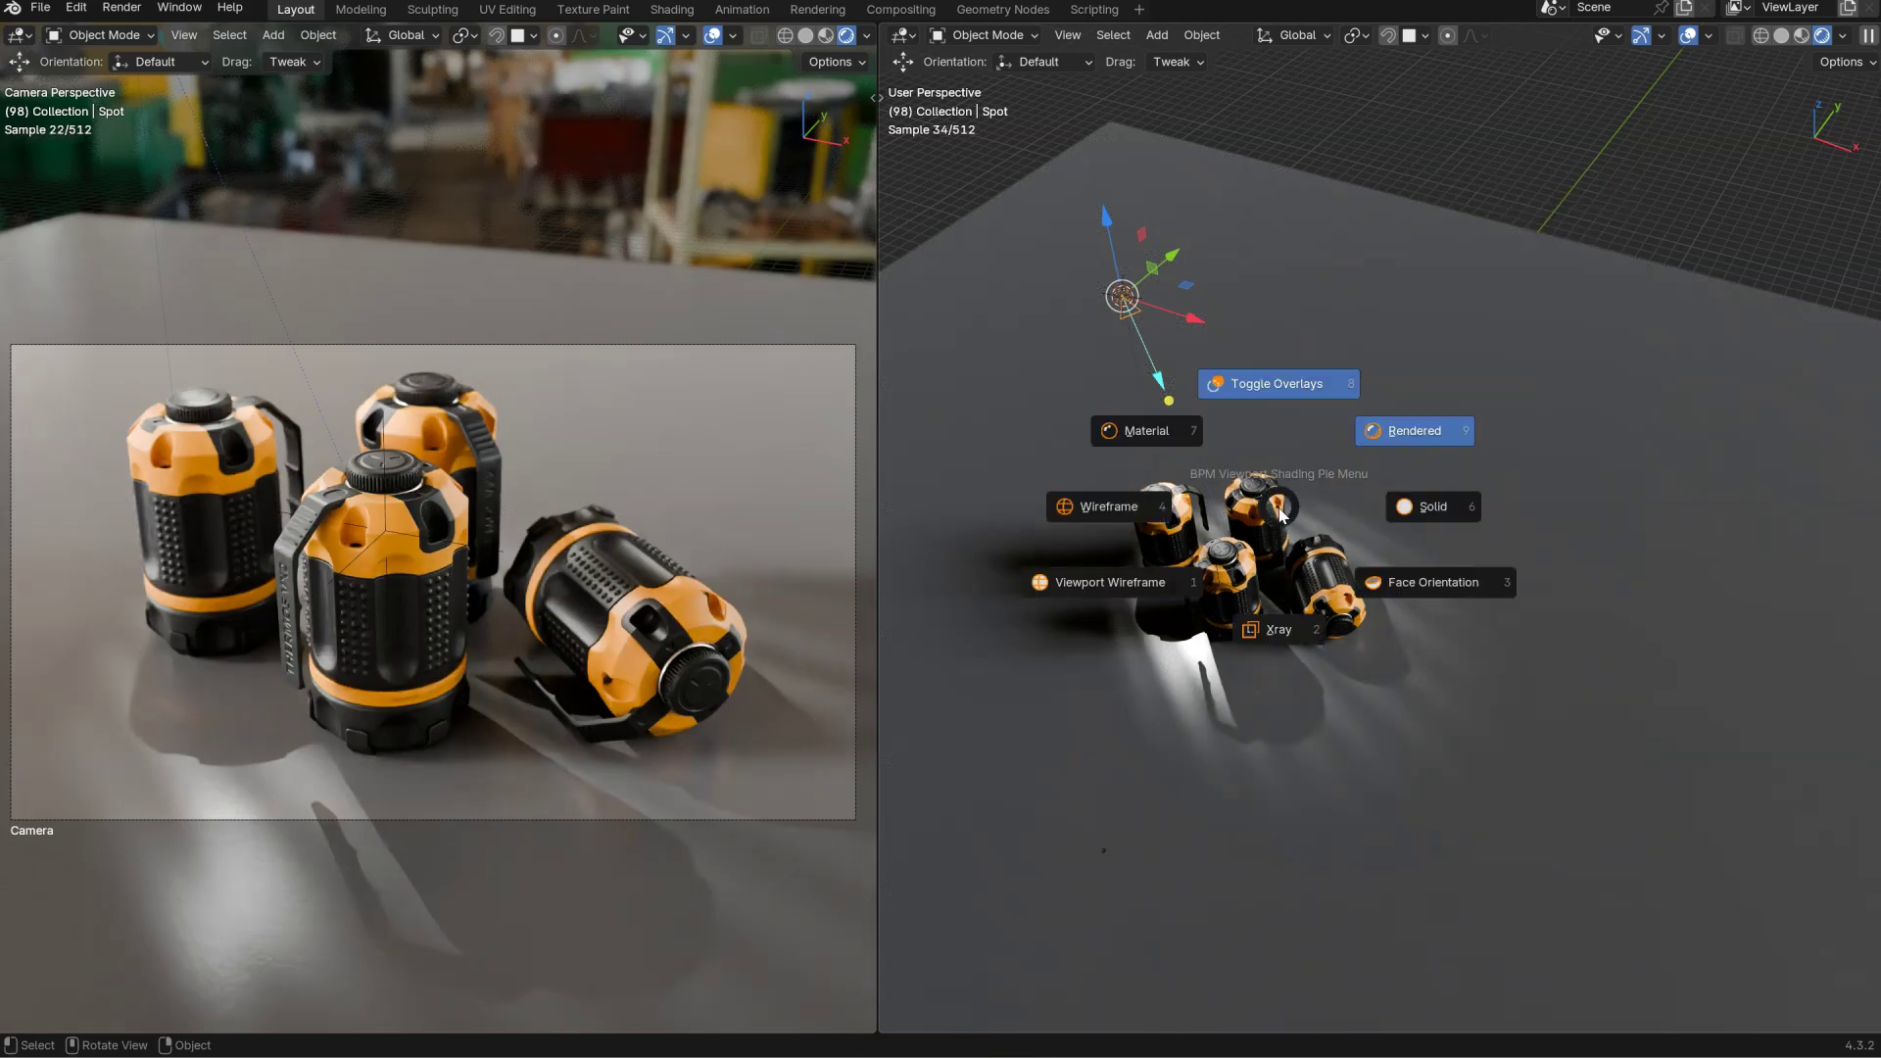
{"action": "left_click", "coordinate": [1425, 507]}
{"action": "scroll", "coordinate": [1362, 374], "scroll_direction": "up", "scroll_amount": 3}
{"action": "middle_click_drag", "start_coordinate": [1272, 444], "coordinate": [1389, 390]}
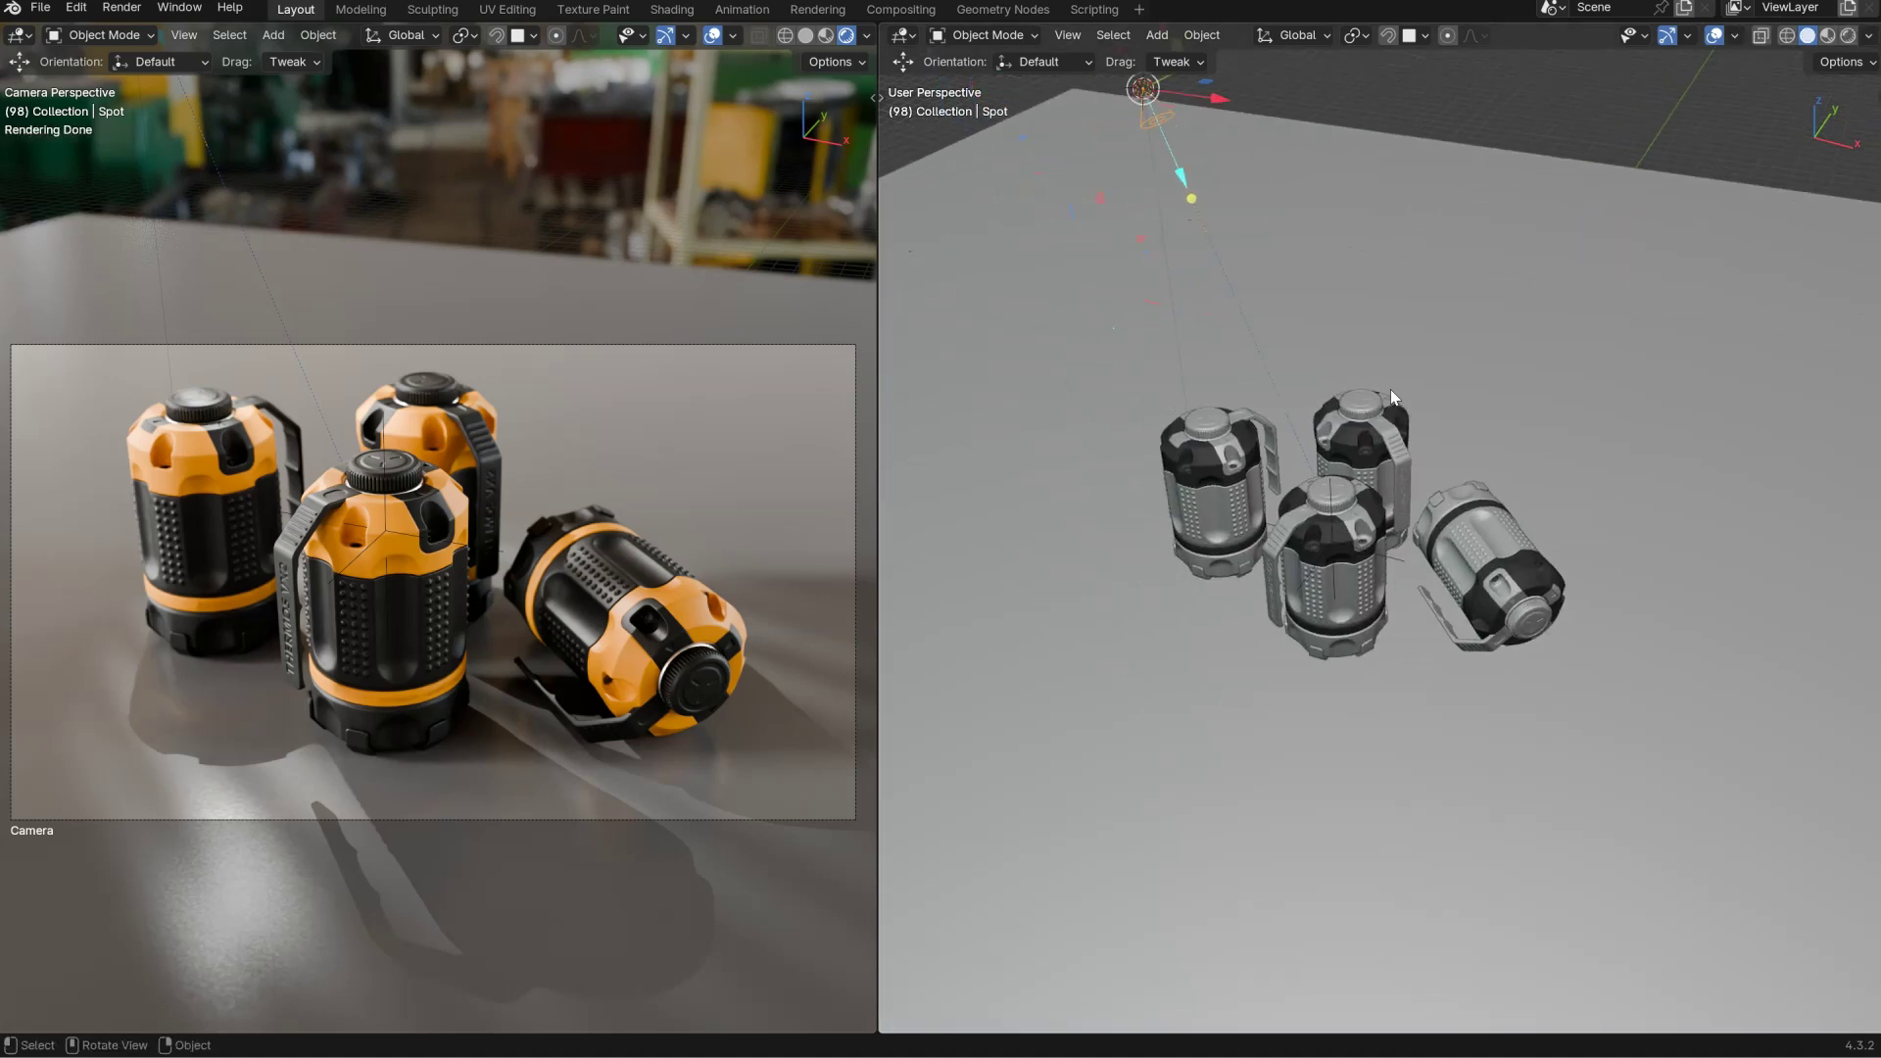
Try softer shadows and a different gobo pattern on the spot light, ending with crisp shadows on the ground.
{"action": "key", "text": "shift+q"}
{"action": "left_click_drag", "start_coordinate": [1385, 672], "coordinate": [1430, 672]}
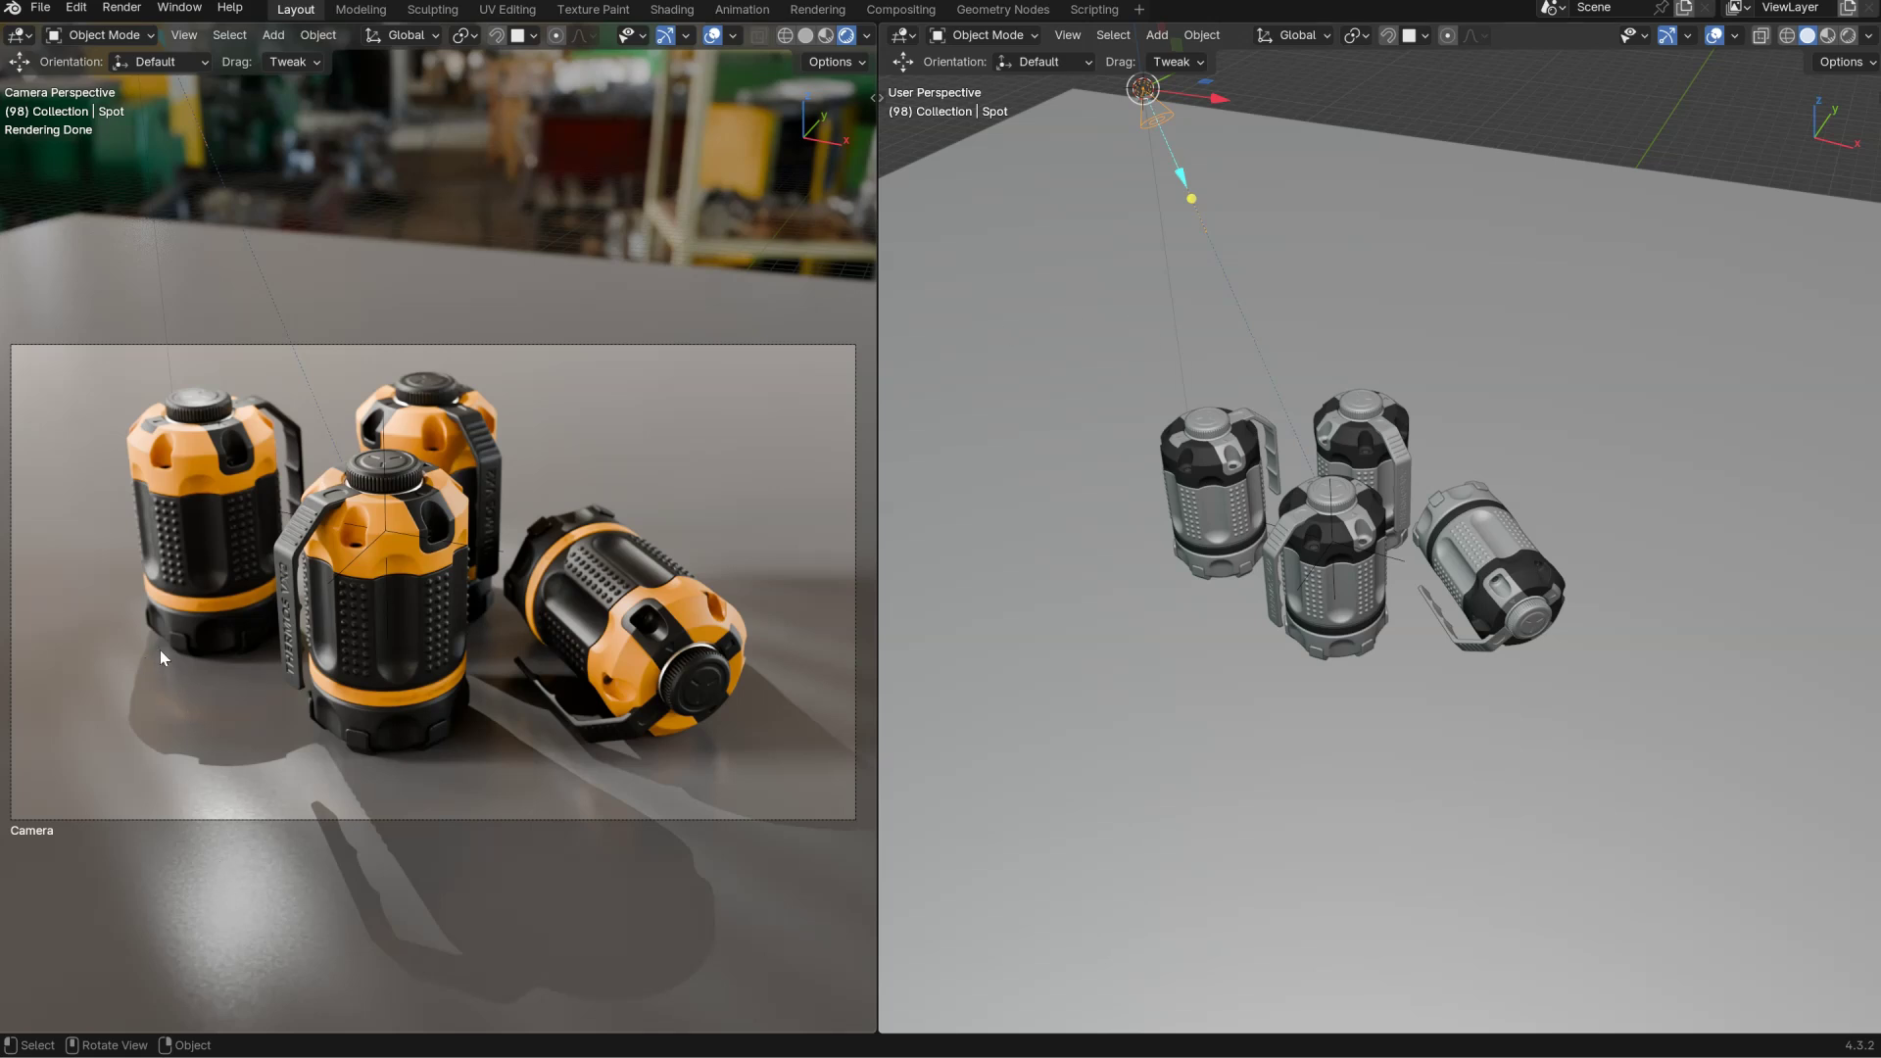
{"action": "middle_click_drag", "start_coordinate": [1238, 395], "coordinate": [1430, 407], "text": "ctrl+shift"}
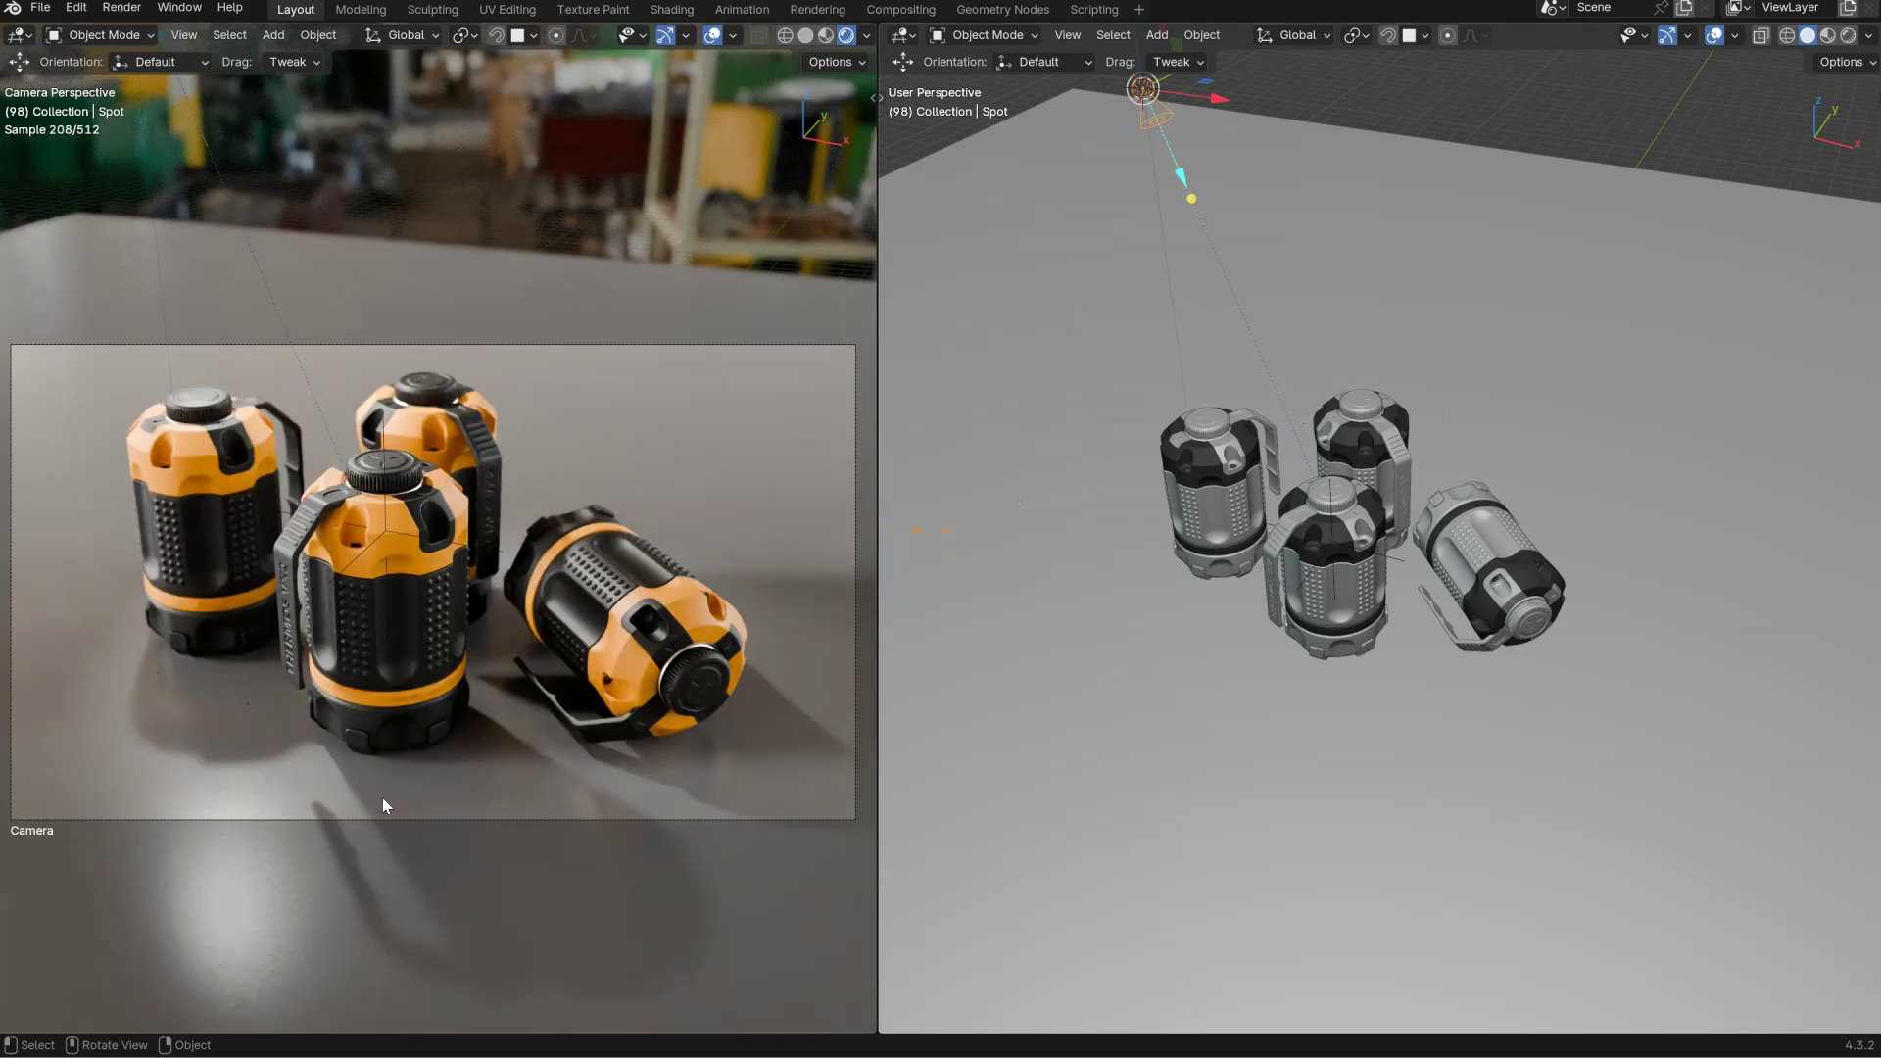
{"action": "right_click", "coordinate": [1342, 408]}
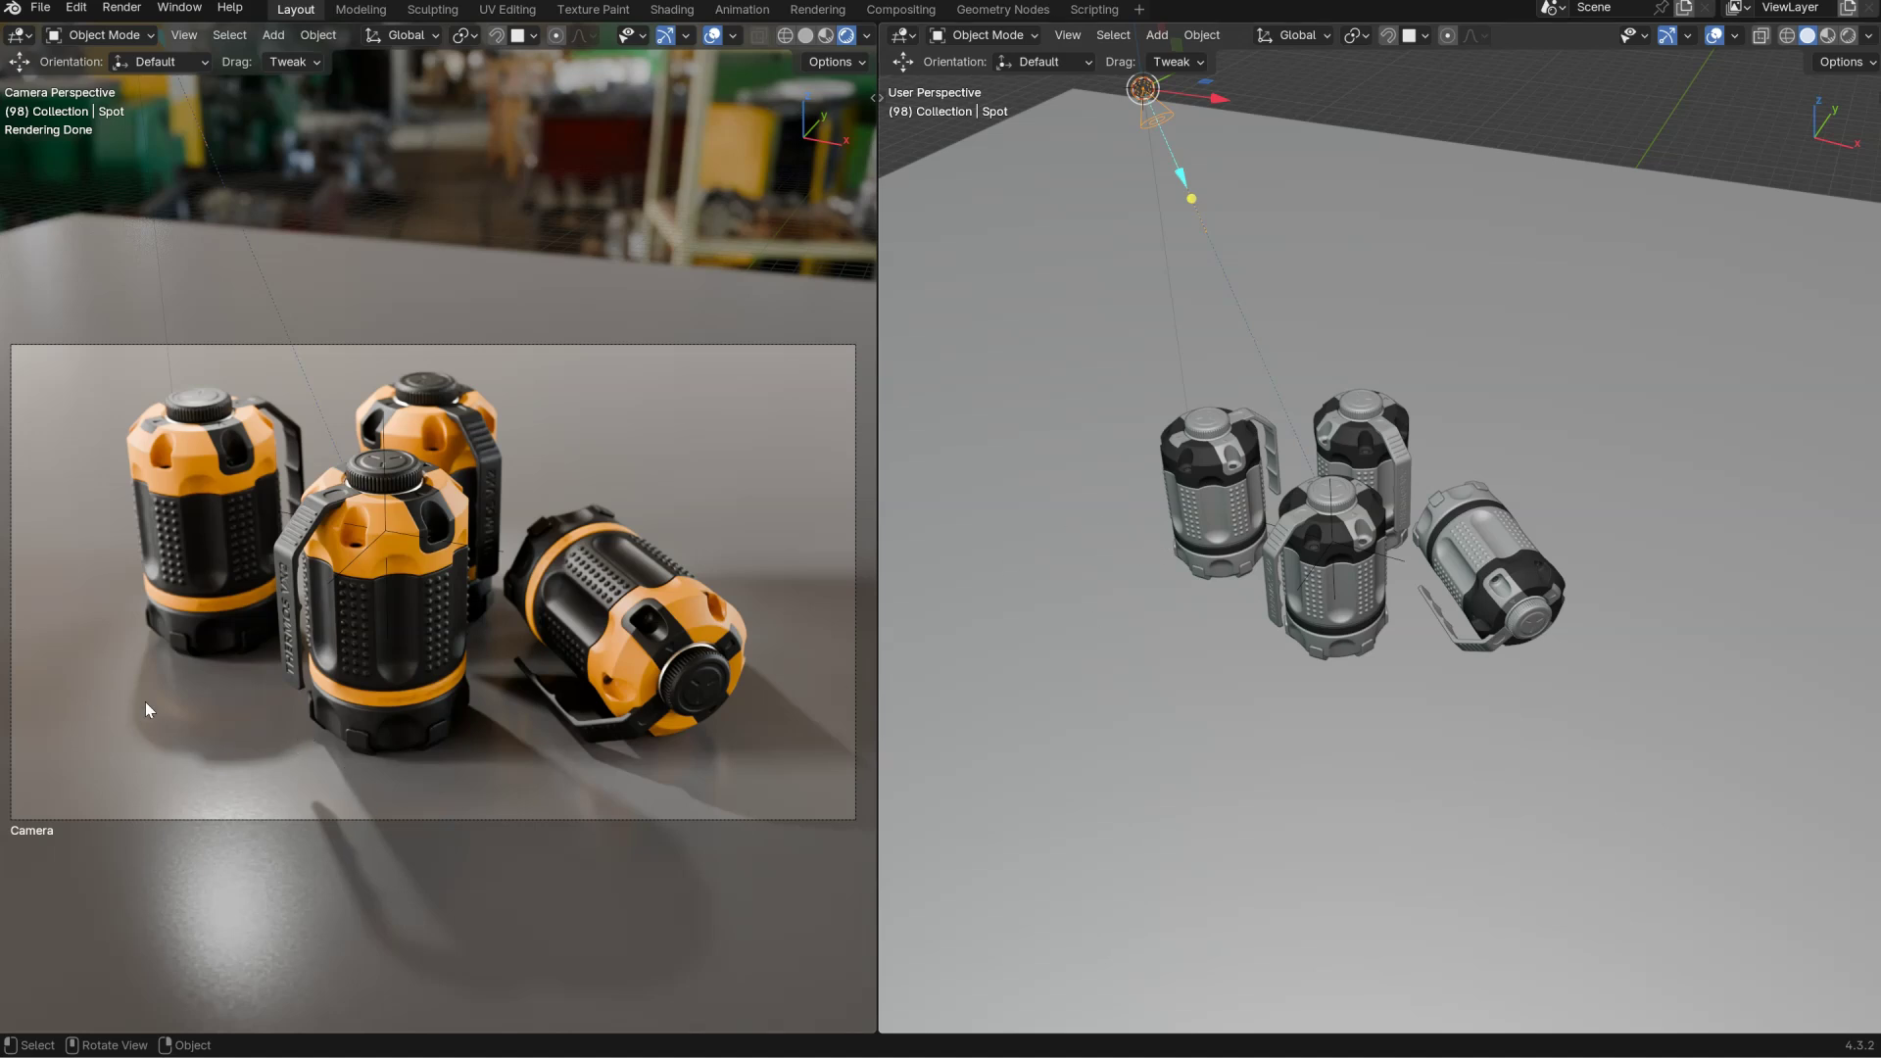
{"action": "scroll", "coordinate": [1103, 539], "scroll_direction": "down", "scroll_amount": 3, "text": "shift"}
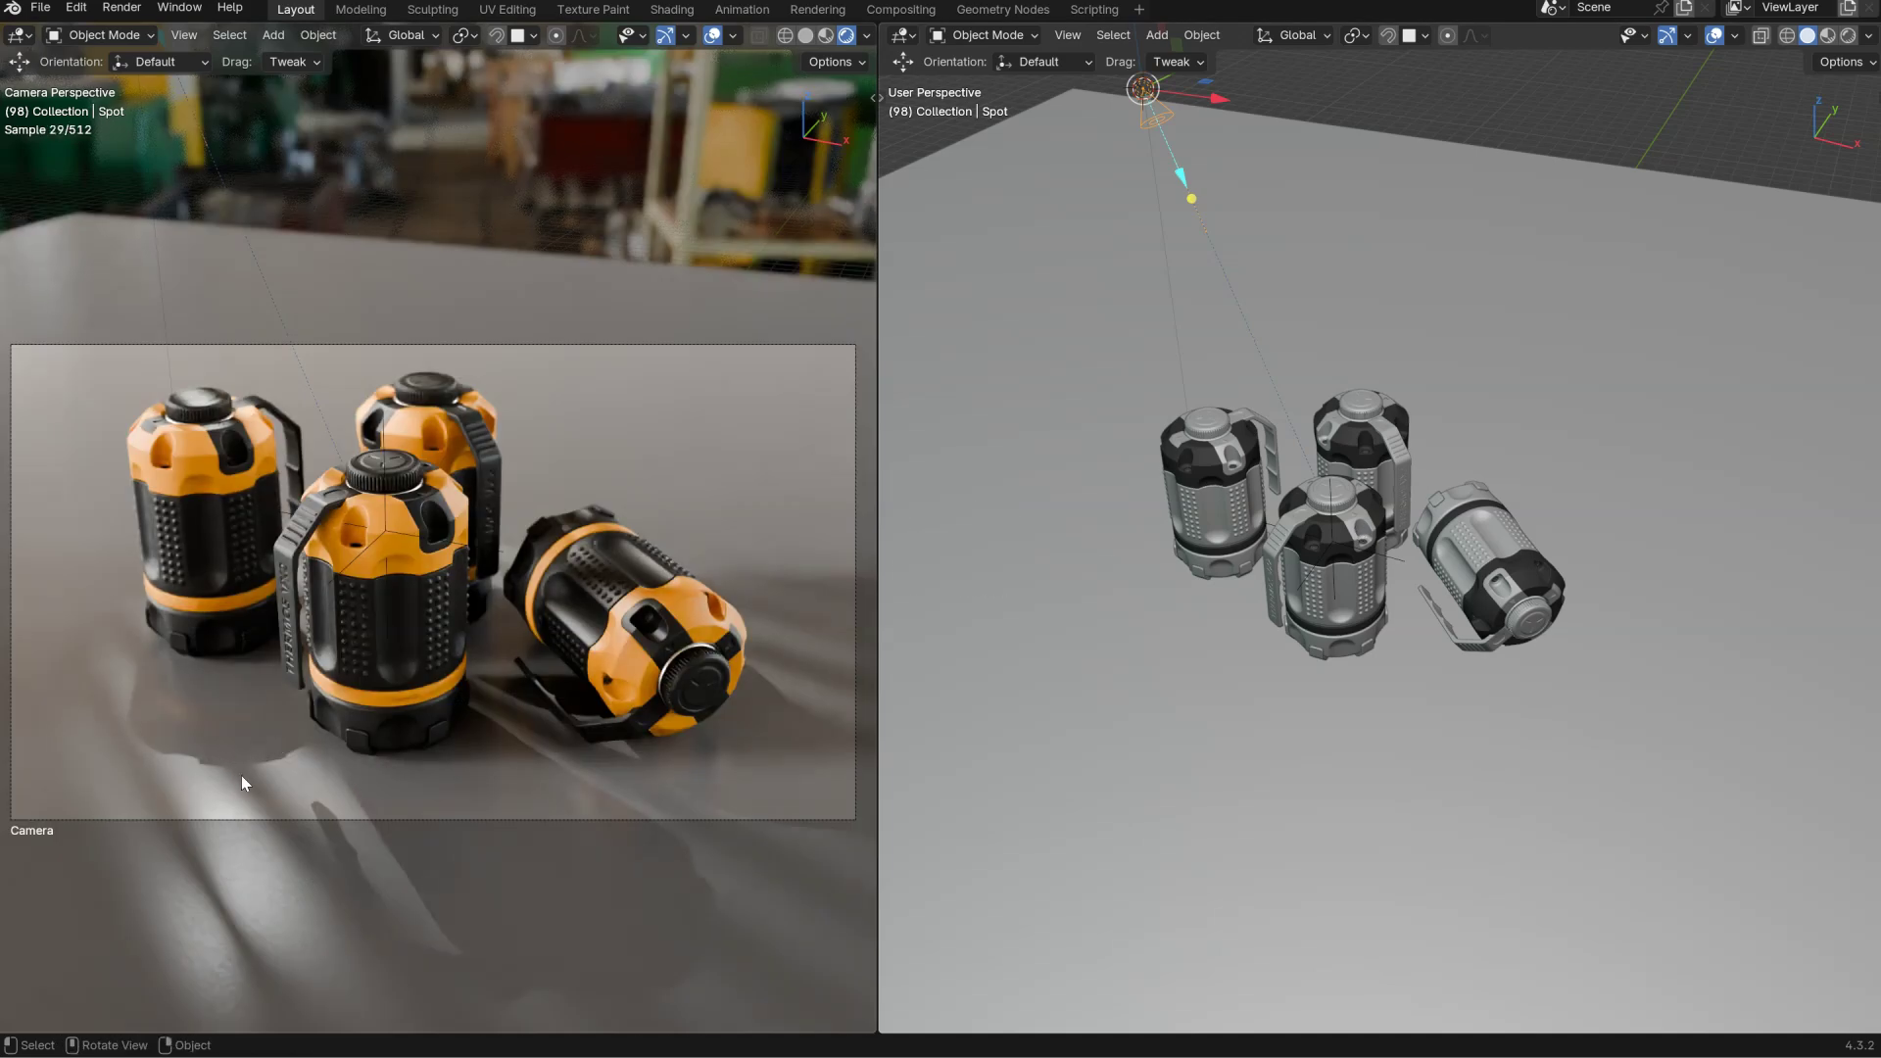
{"action": "middle_click_drag", "start_coordinate": [1232, 548], "coordinate": [1390, 528], "text": "ctrl+shift"}
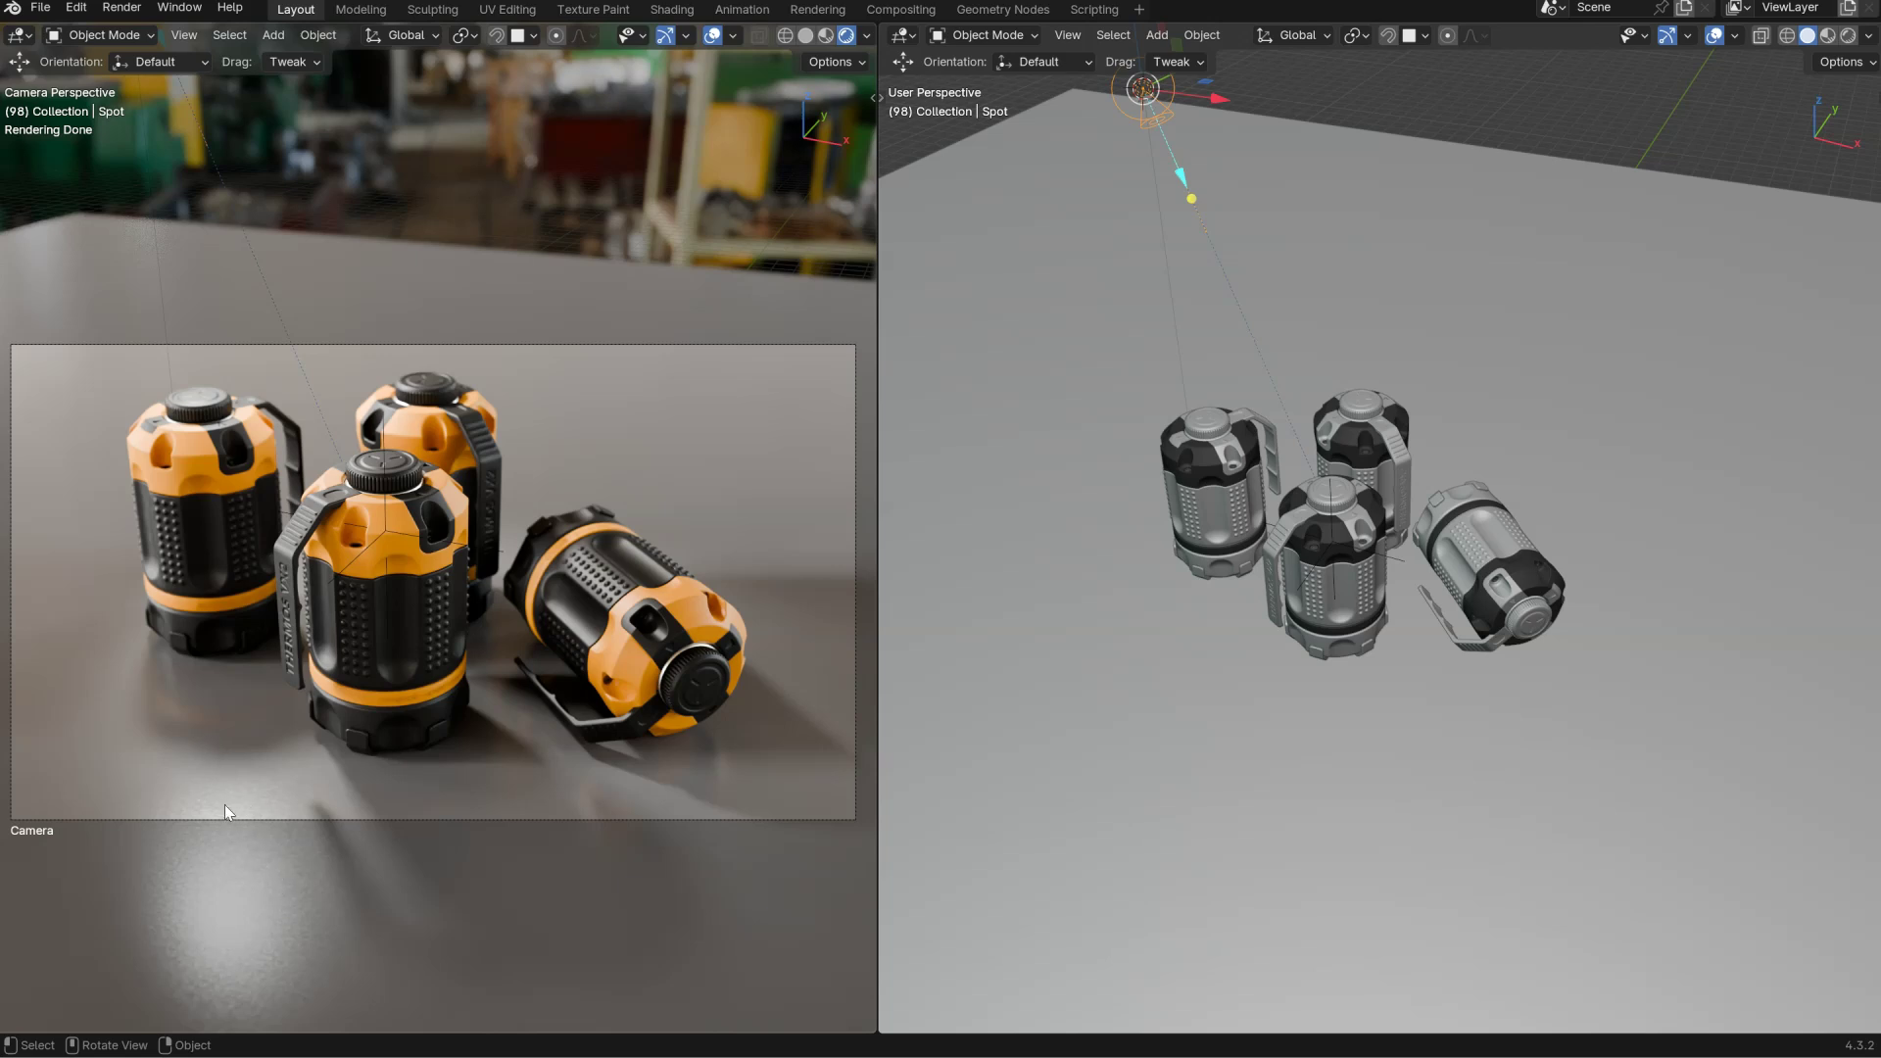
{"action": "middle_click_drag", "start_coordinate": [1180, 467], "coordinate": [1119, 516], "text": "ctrl"}
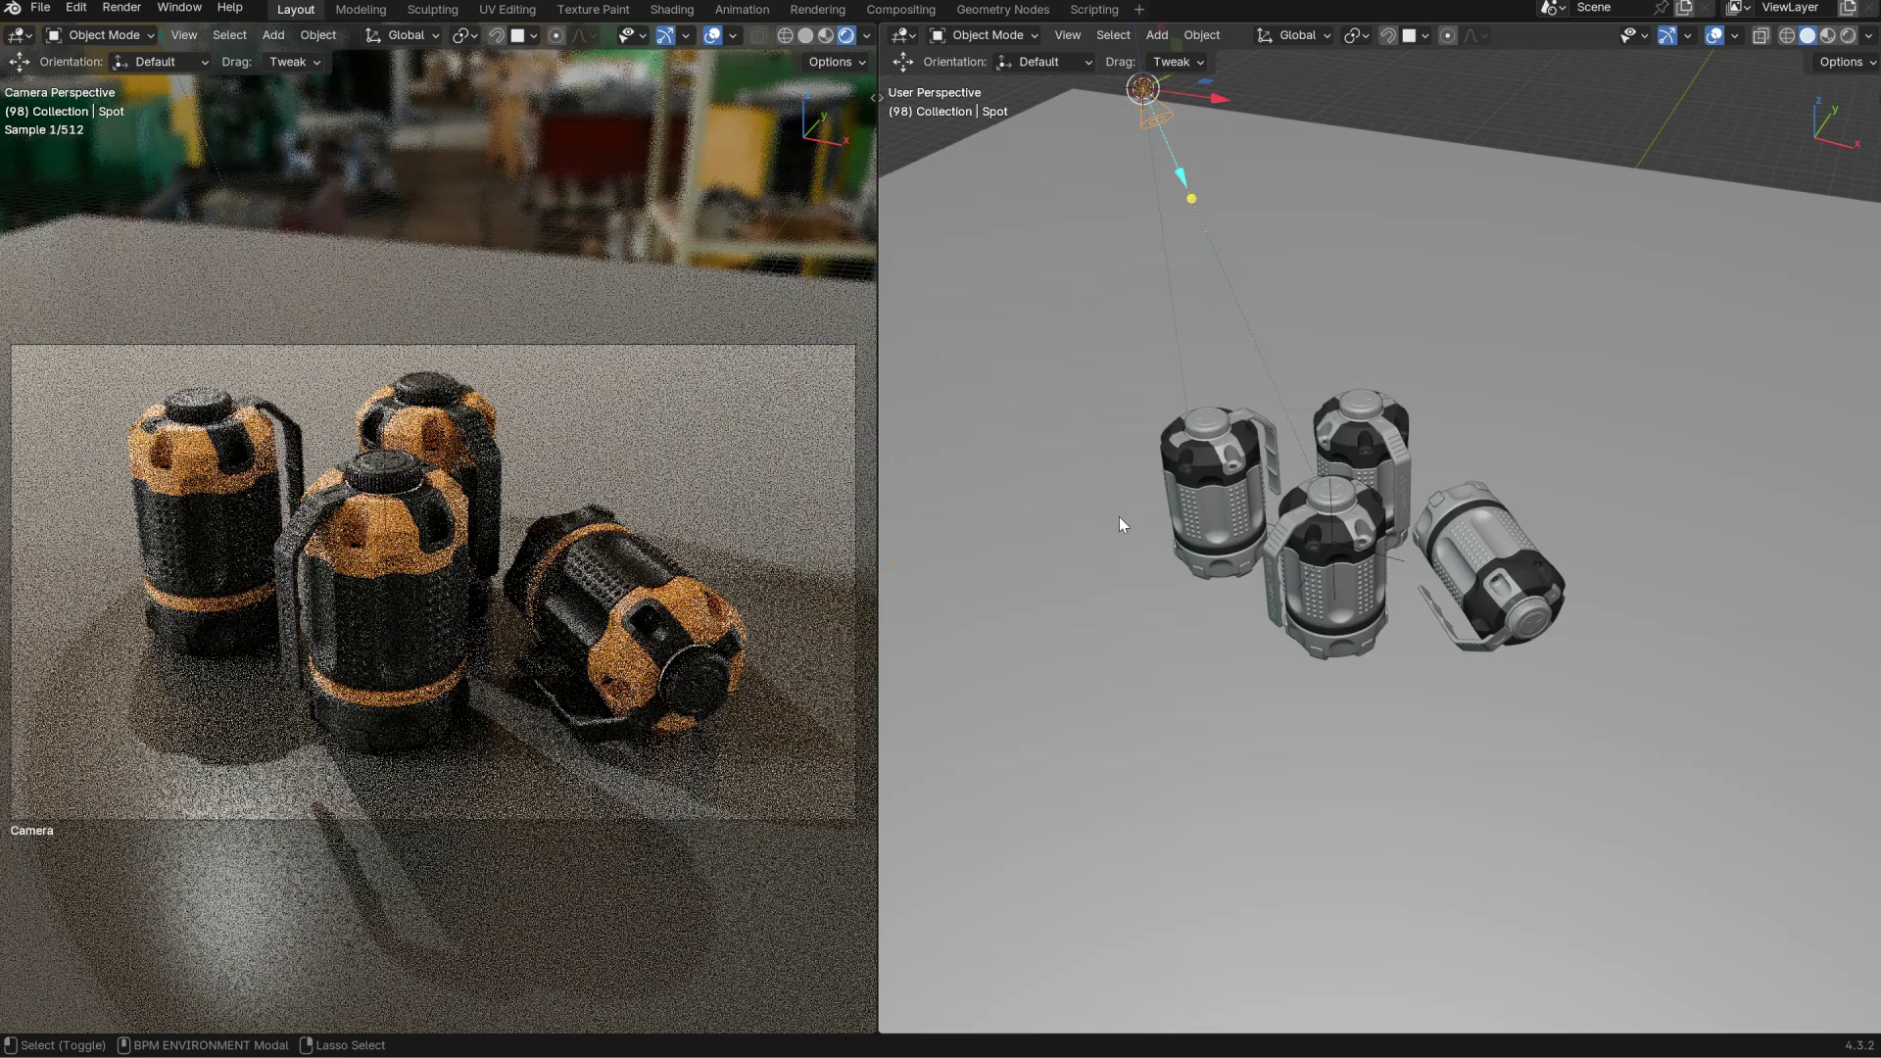
{"action": "middle_click_drag", "start_coordinate": [1368, 527], "coordinate": [1293, 534], "text": "ctrl+shift"}
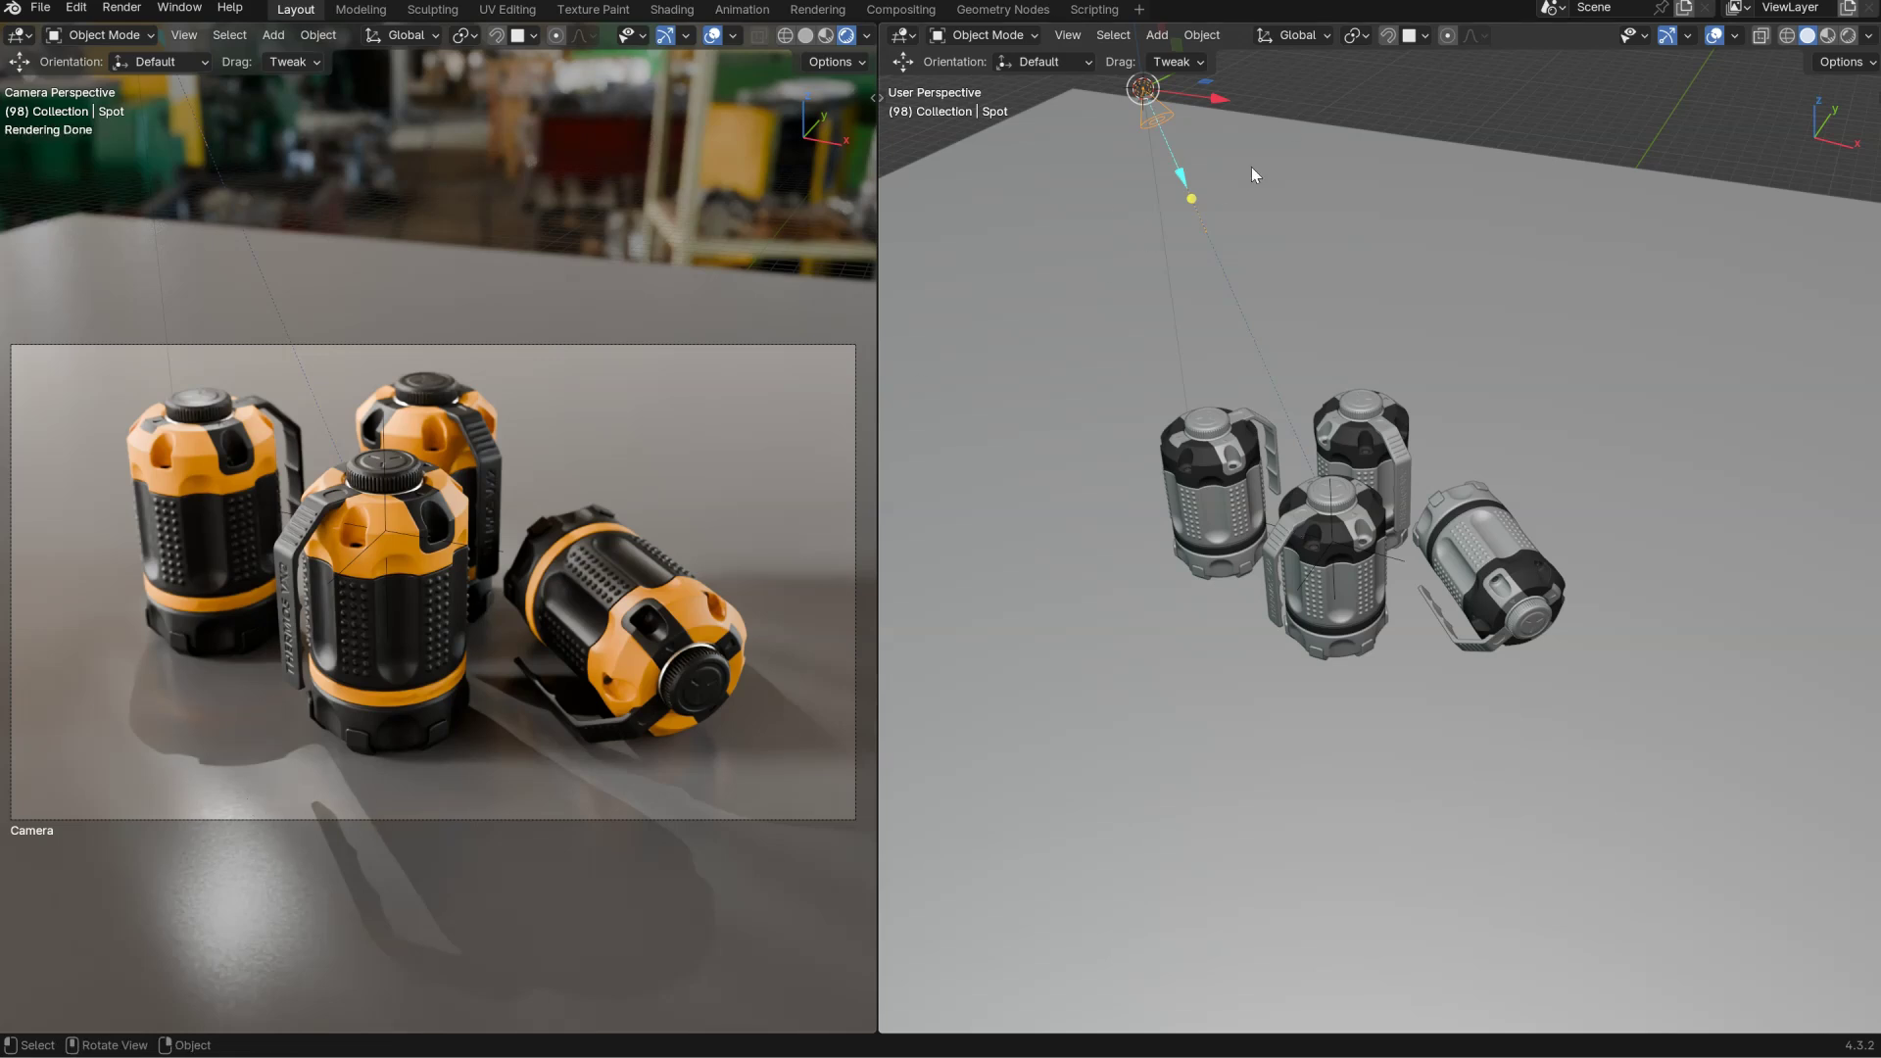
Move the spot light to a position almost directly above the thermoses.
{"action": "scroll", "coordinate": [1215, 281], "scroll_direction": "down", "scroll_amount": 6}
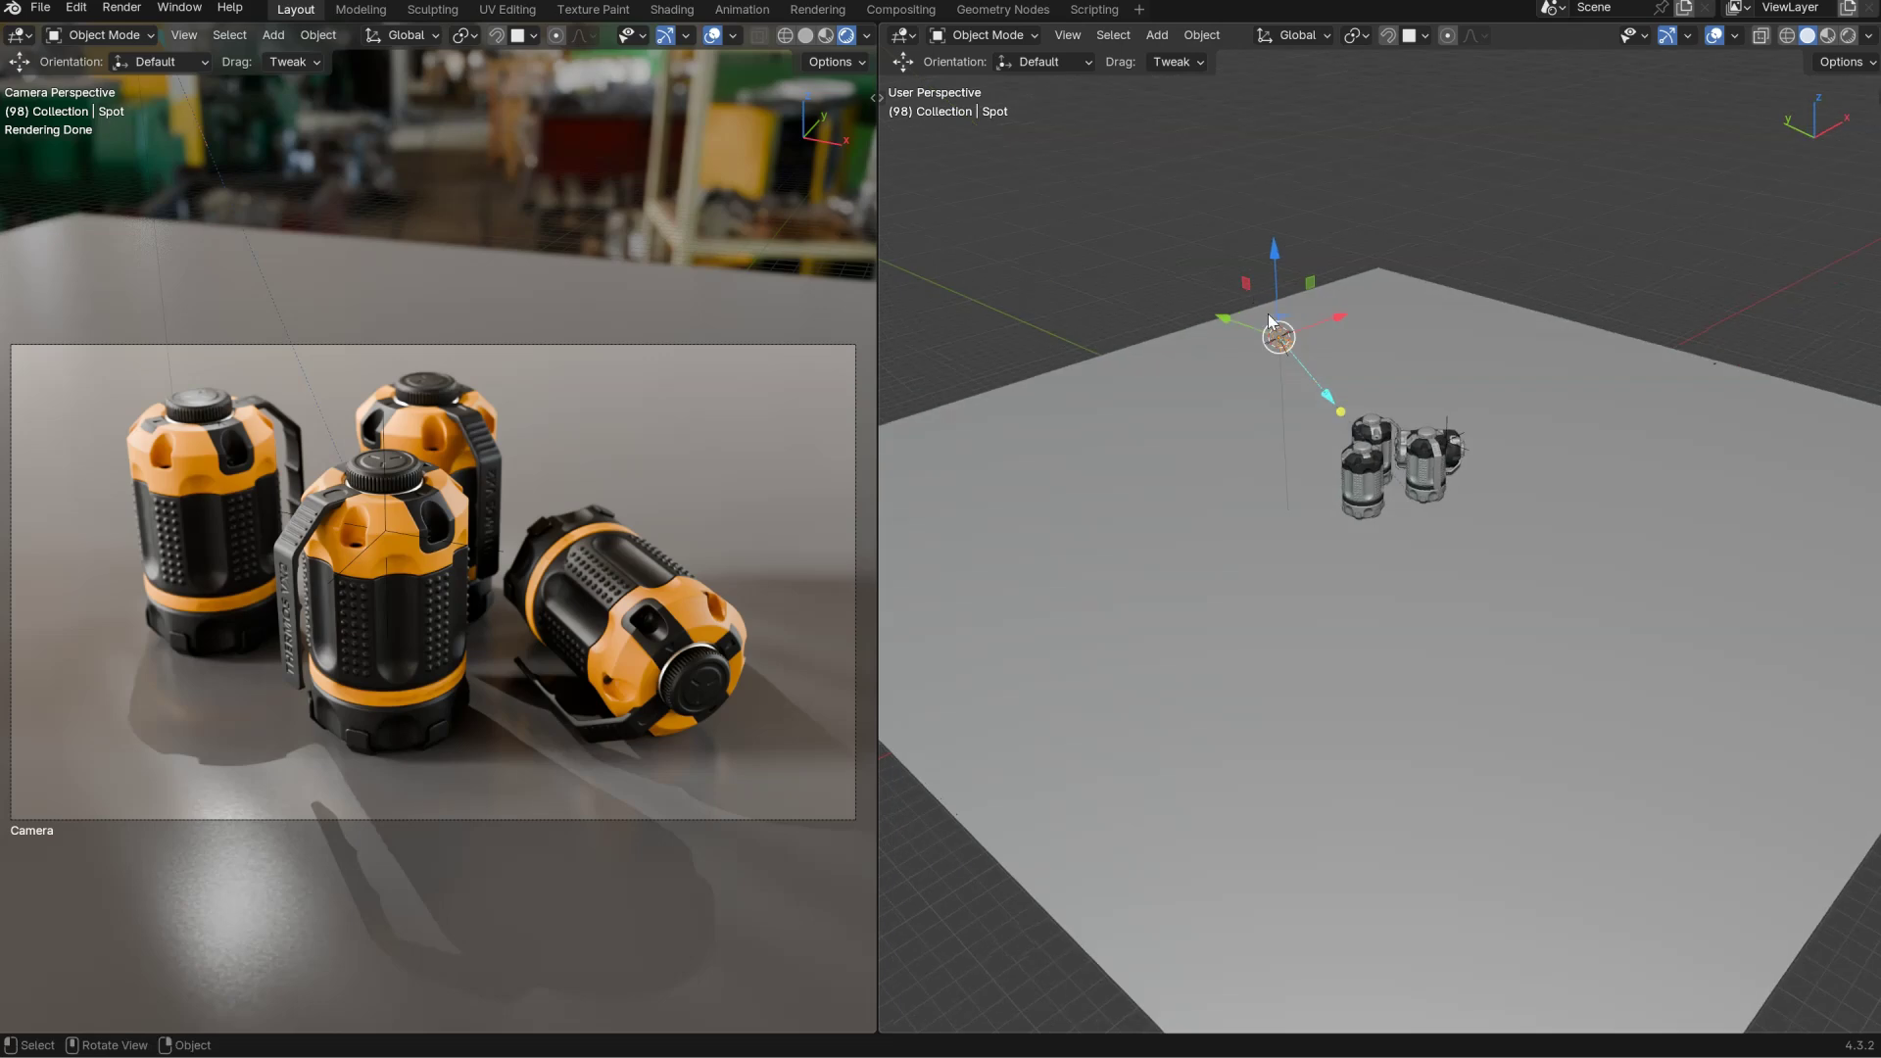
{"action": "key", "text": "g"}
{"action": "left_click", "coordinate": [1272, 370]}
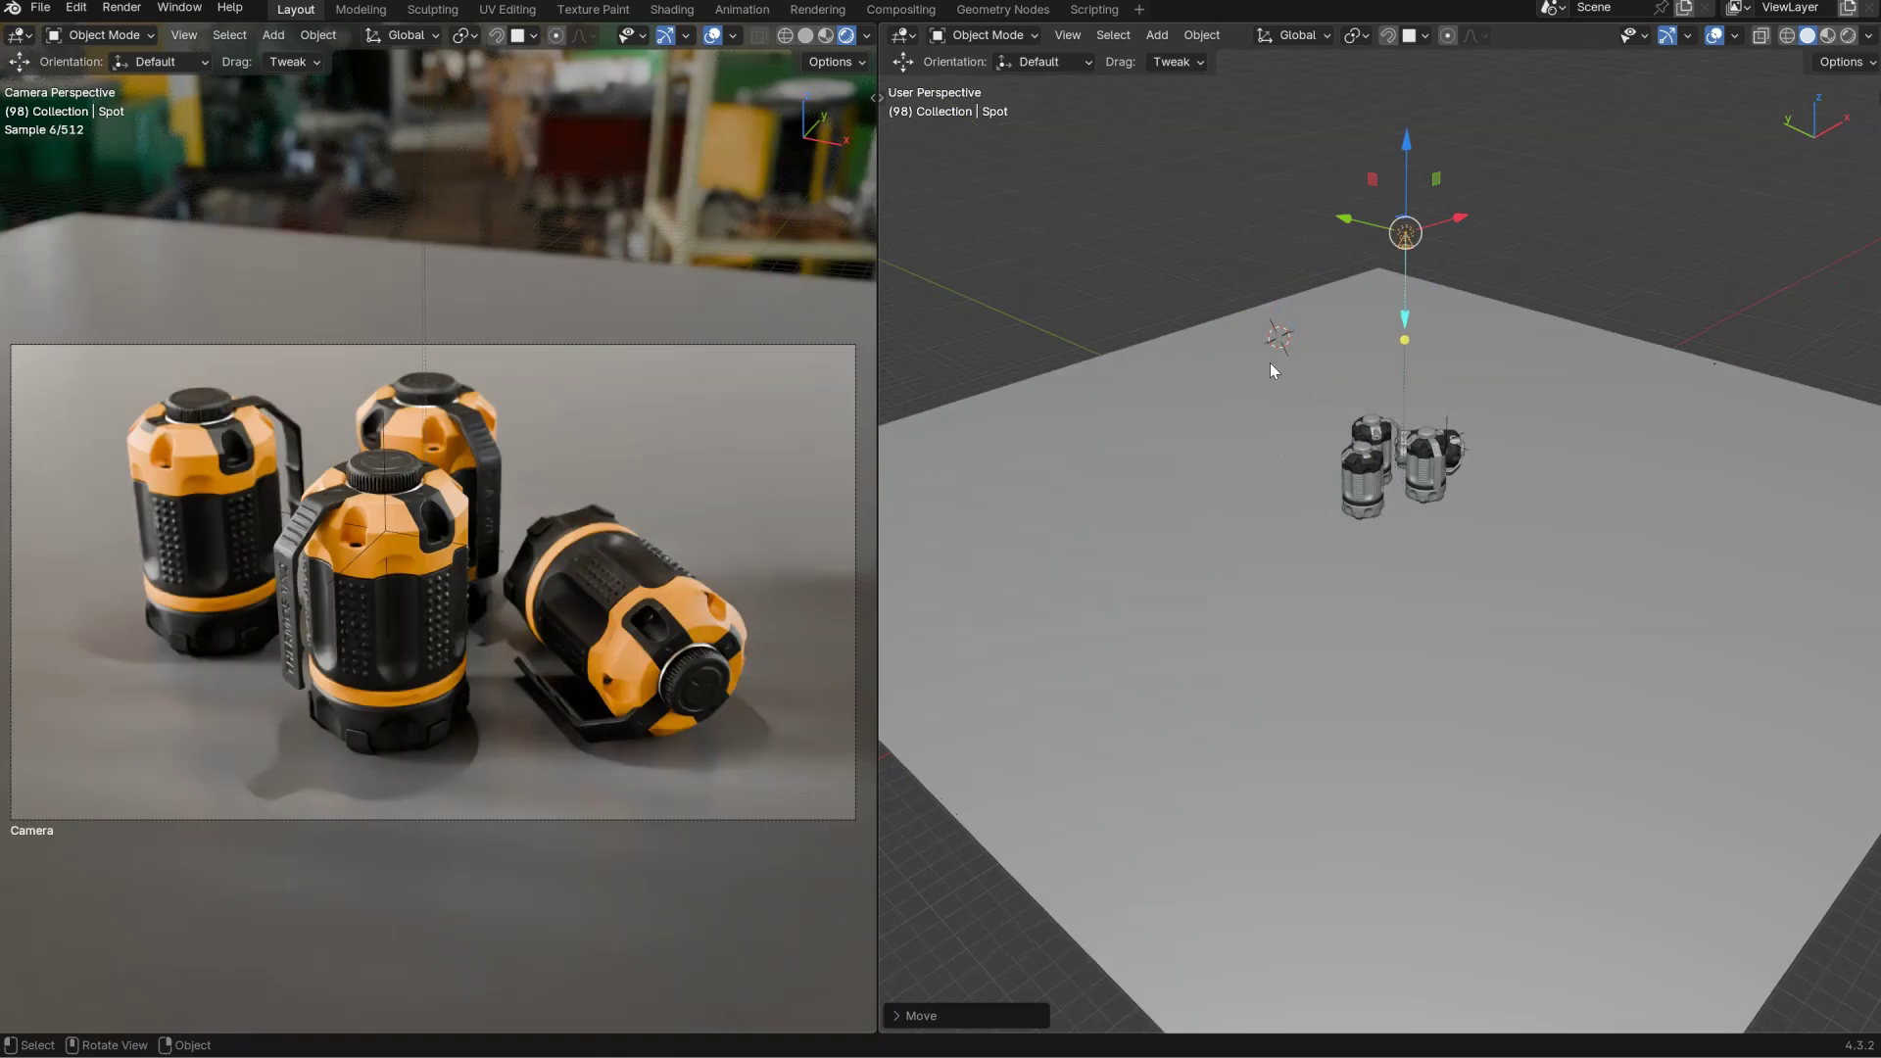
{"action": "middle_click_drag", "start_coordinate": [1325, 302], "coordinate": [1246, 286]}
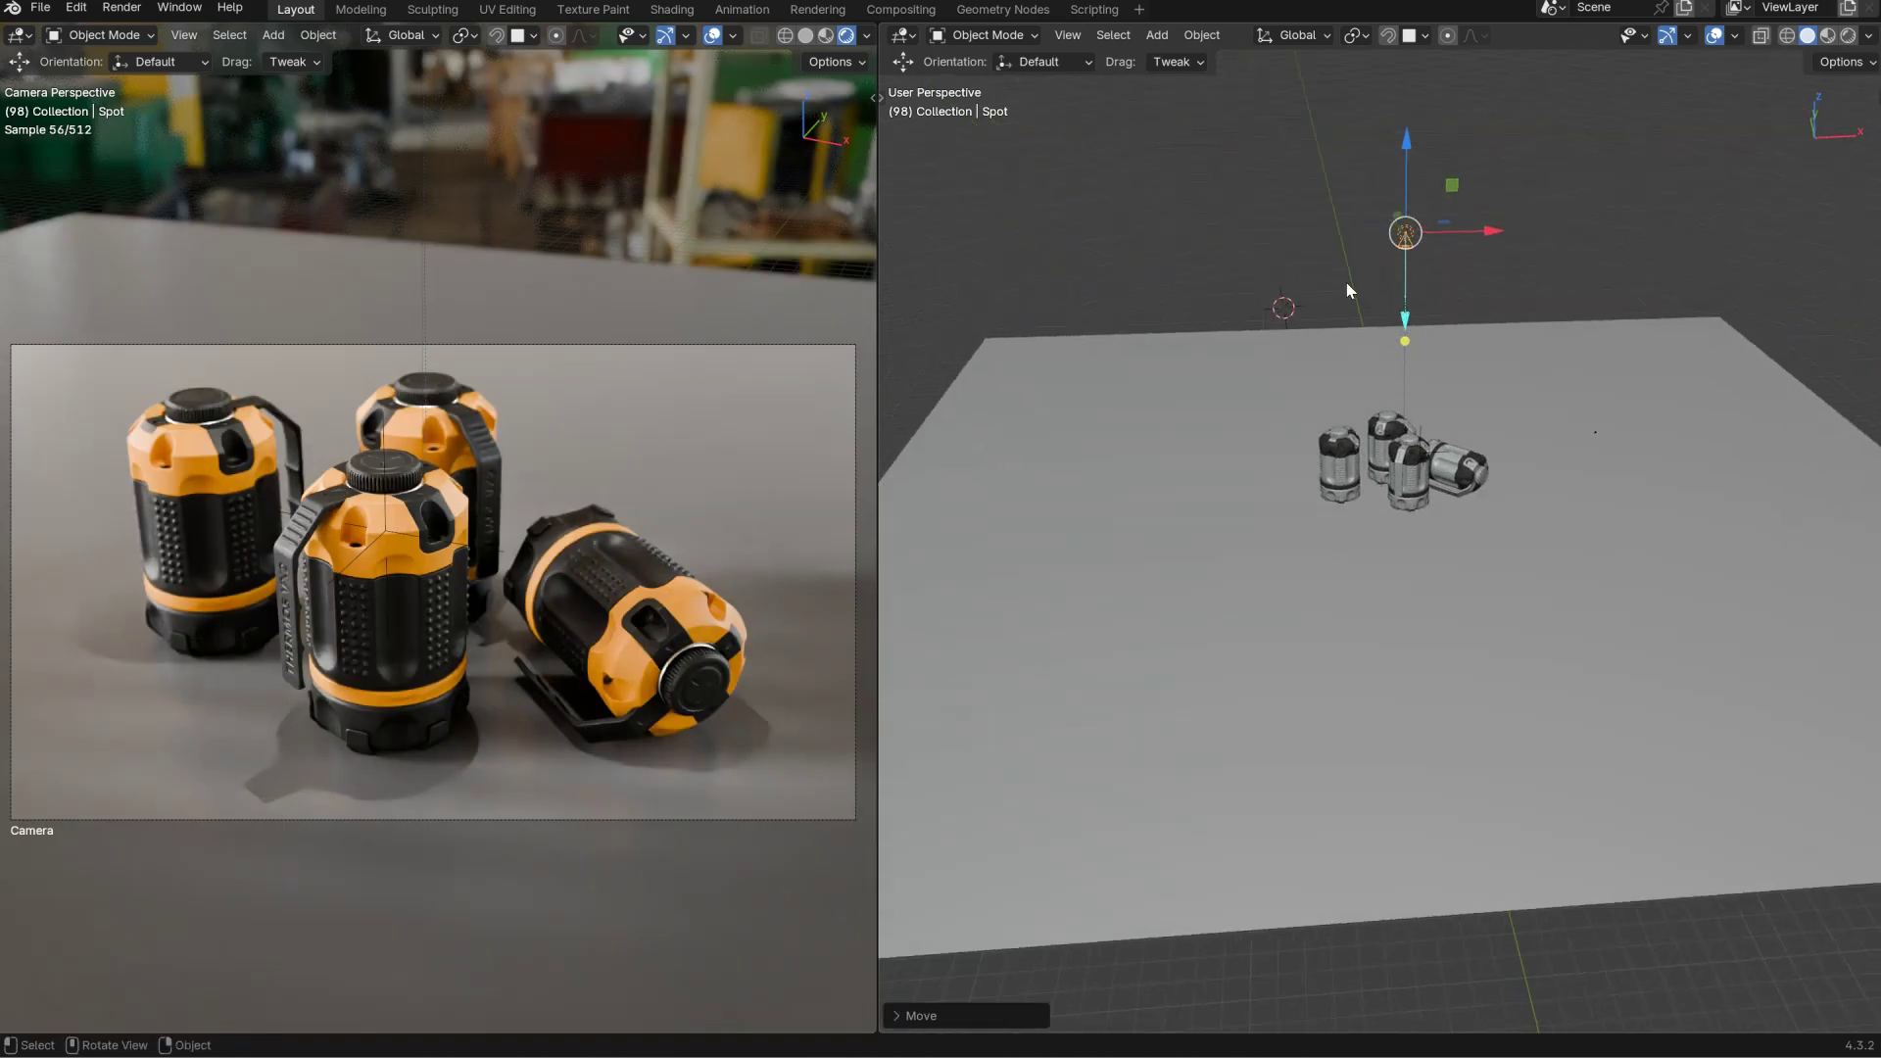
{"action": "key", "text": "g"}
{"action": "left_click", "coordinate": [1389, 236]}
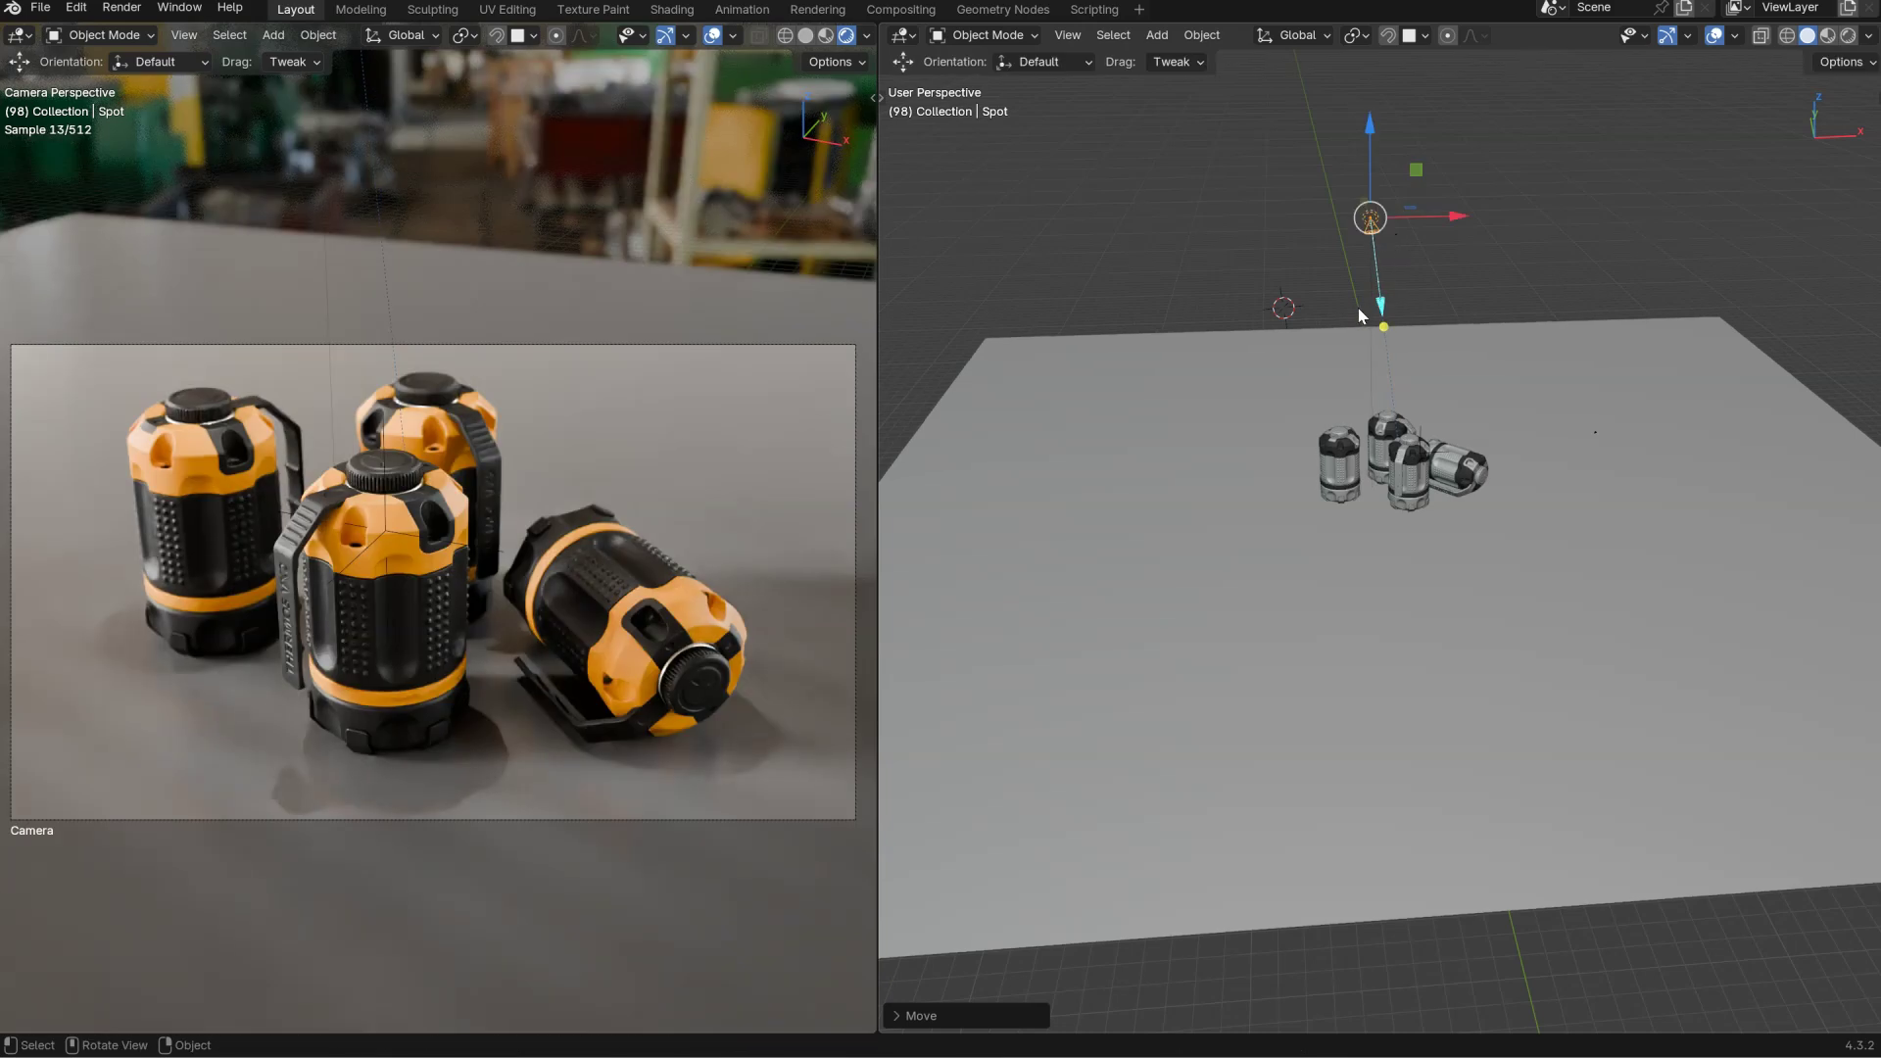
Reposition the spot light up and to the left behind the thermoses so it shines on them at an angle.
{"action": "key", "text": "g"}
{"action": "left_click", "coordinate": [1224, 329]}
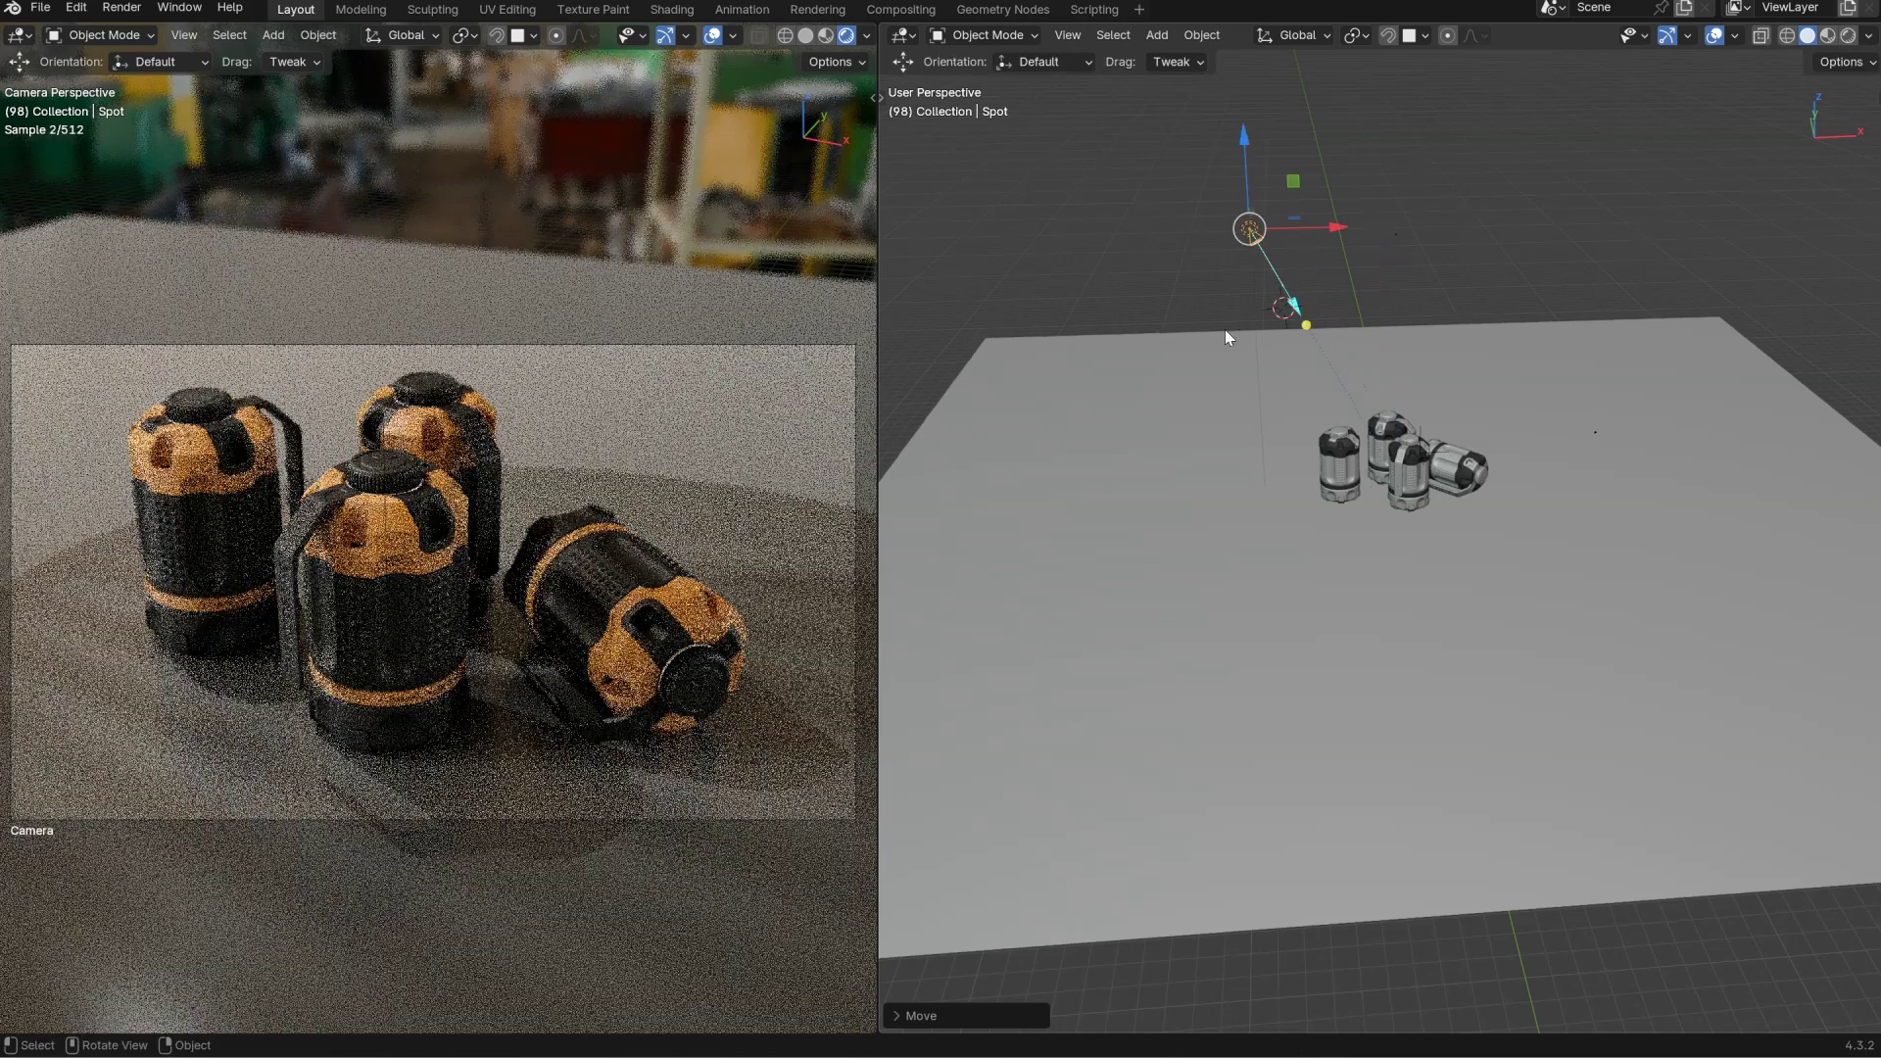
{"action": "key", "text": "g"}
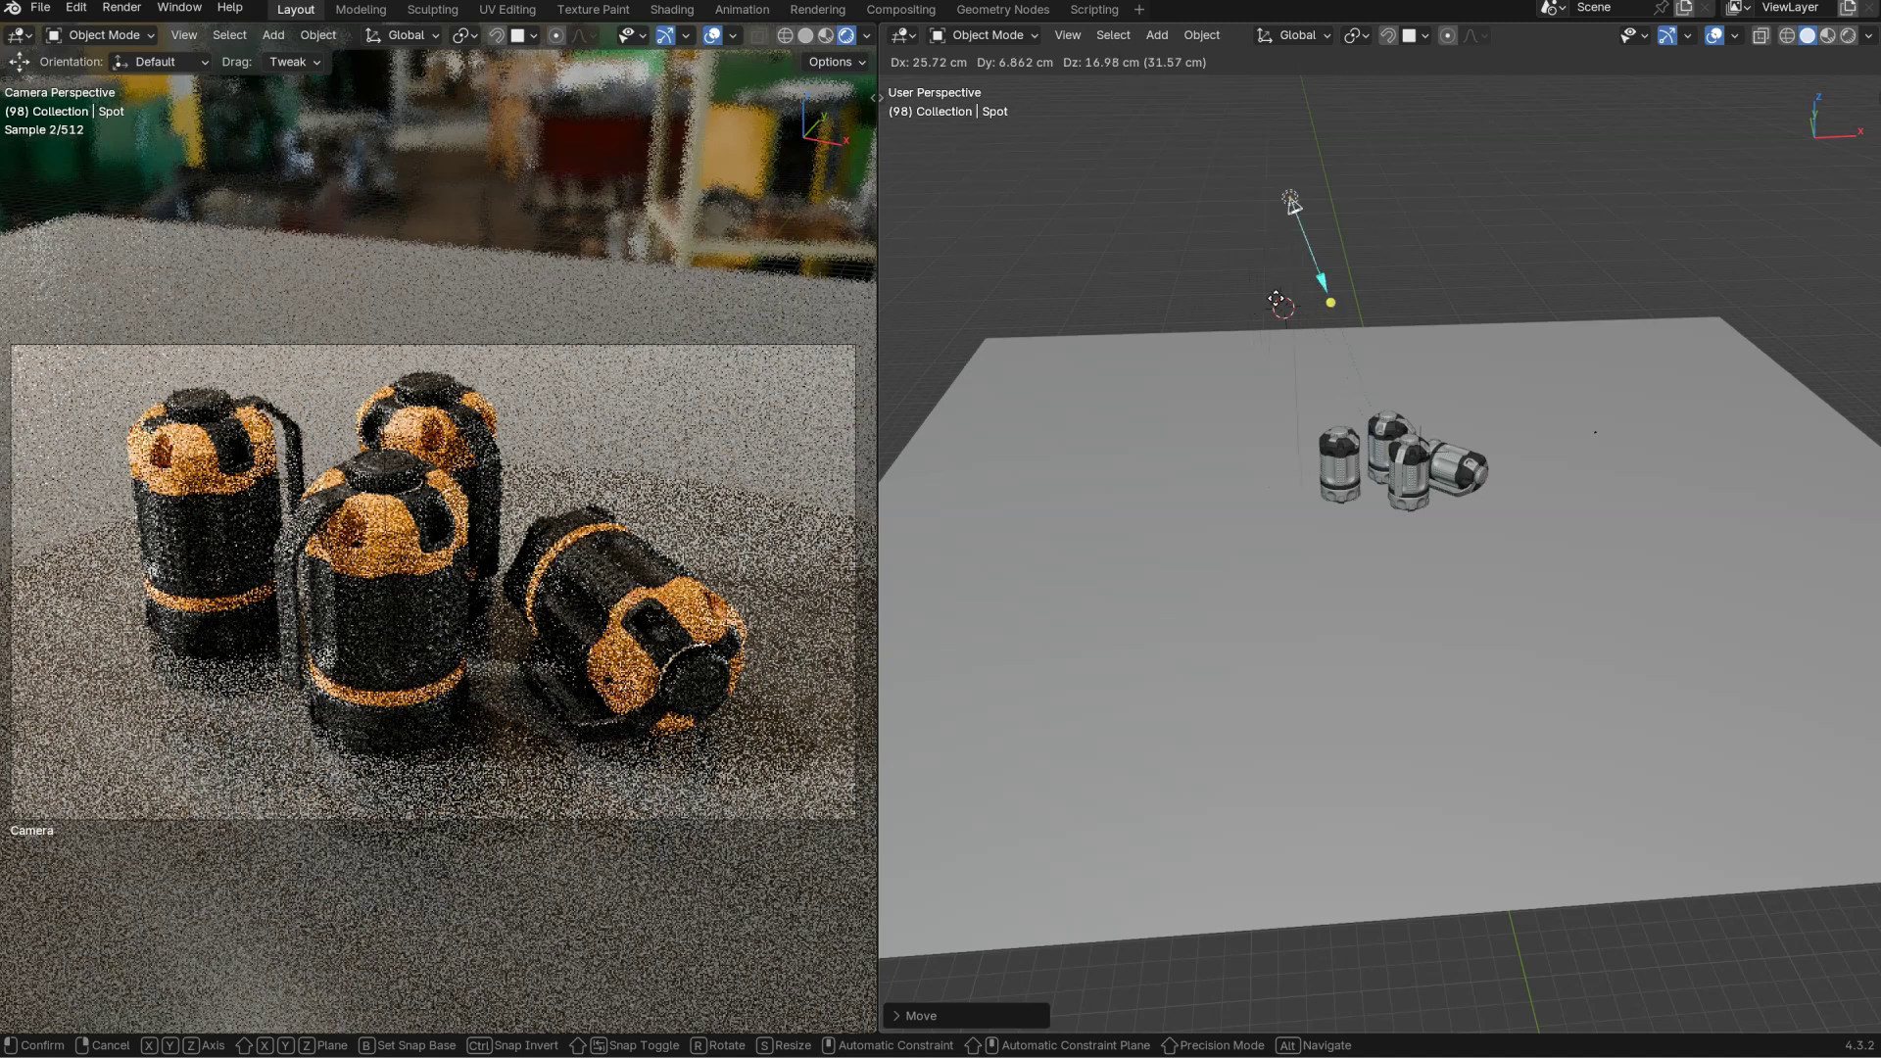
{"action": "left_click", "coordinate": [1244, 329]}
{"action": "middle_click_drag", "start_coordinate": [1244, 329], "coordinate": [1405, 291]}
{"action": "key", "text": "g"}
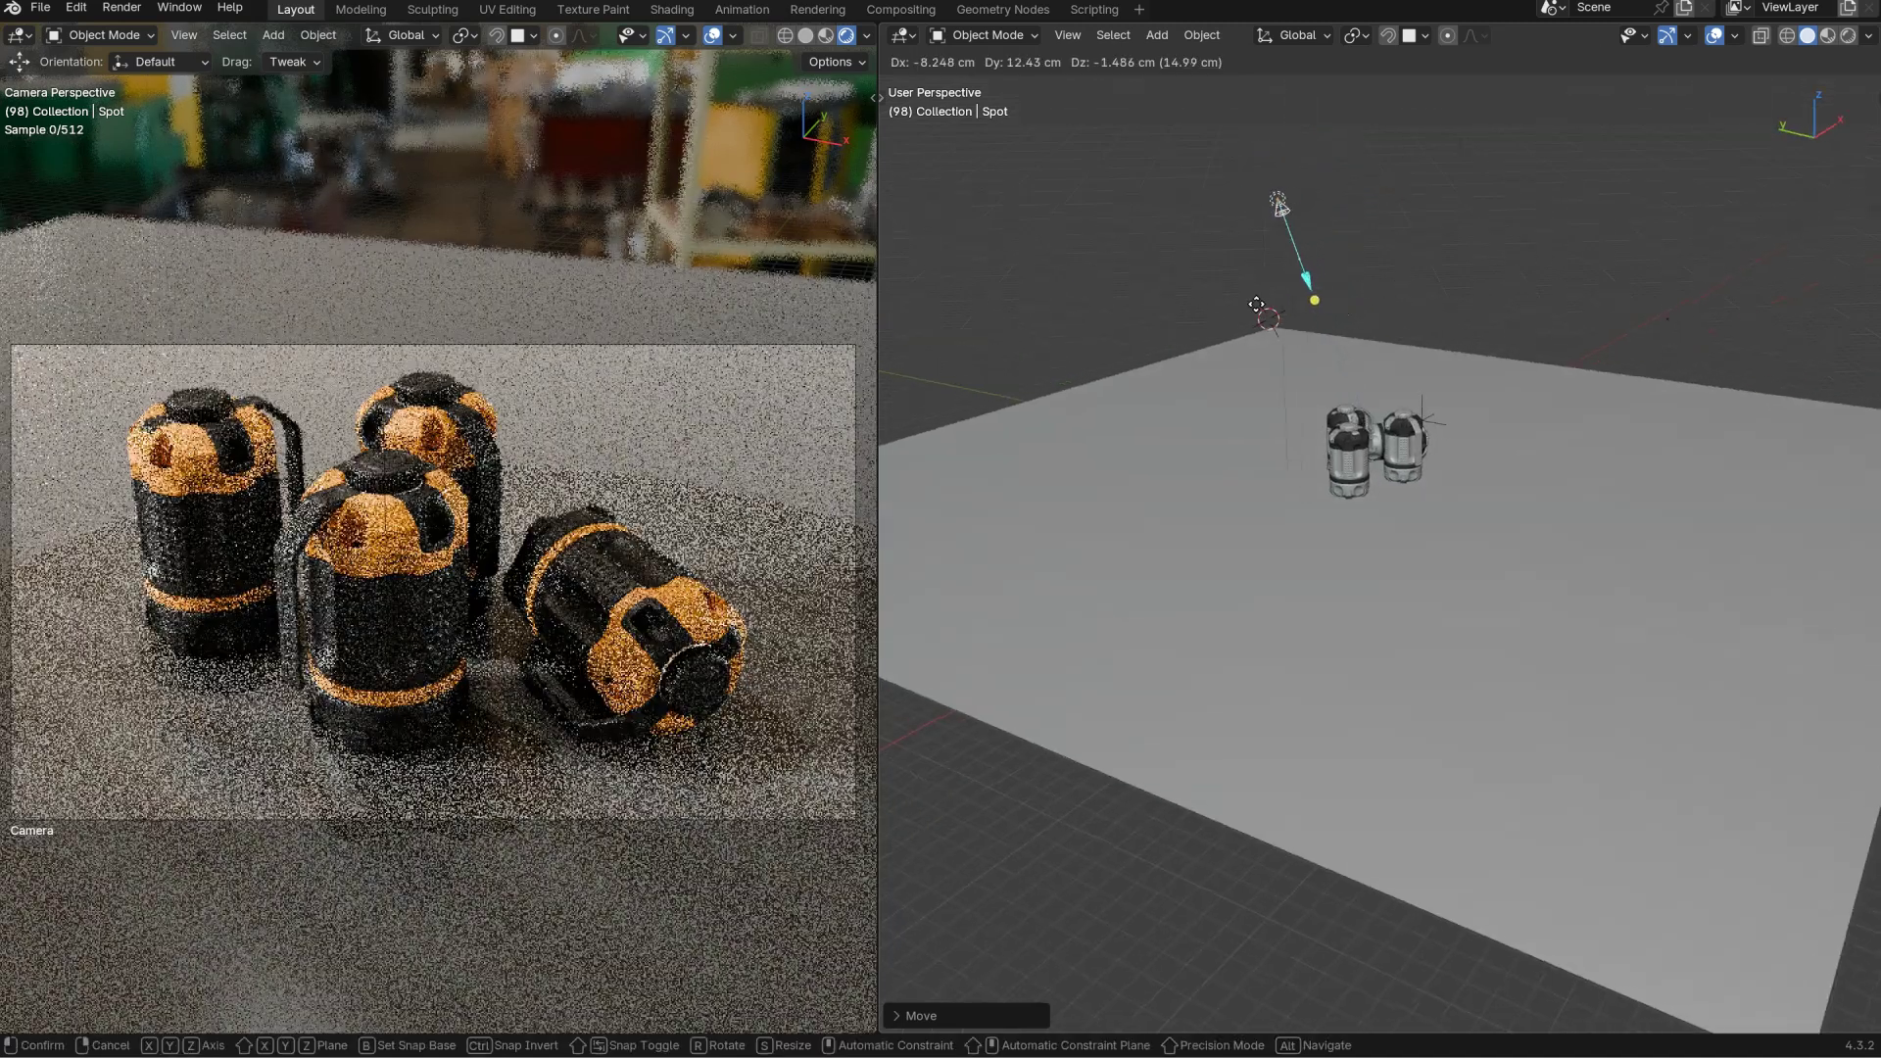
{"action": "left_click", "coordinate": [1191, 327]}
{"action": "middle_click_drag", "start_coordinate": [1199, 333], "coordinate": [1299, 434]}
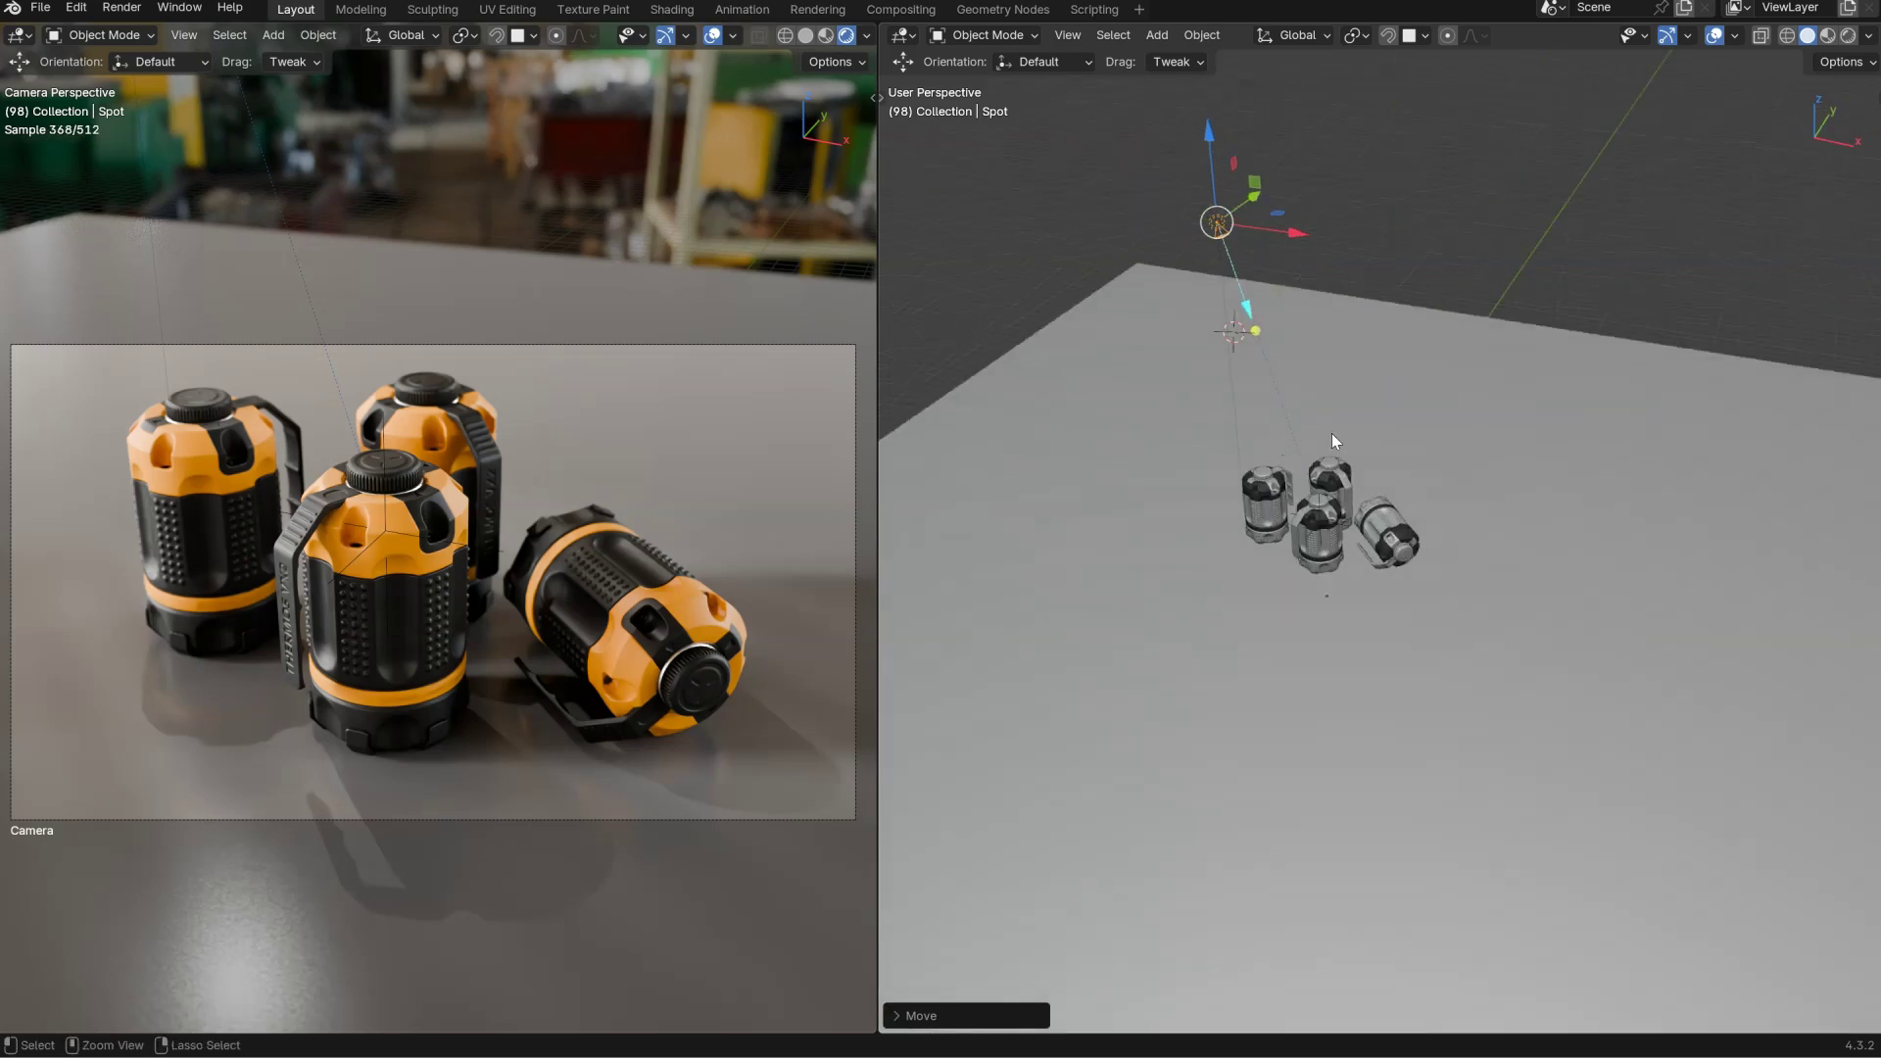
Examine the spot light's power, radius, cone and gobo settings with the thermoses and light seen closer.
{"action": "key", "text": "shift+e"}
{"action": "key", "text": "Escape"}
{"action": "middle_click_drag", "start_coordinate": [1321, 425], "coordinate": [1324, 430], "text": "ctrl+shift"}
{"action": "scroll", "coordinate": [1313, 383], "scroll_direction": "up", "scroll_amount": 2}
{"action": "scroll", "coordinate": [1285, 431], "scroll_direction": "up", "scroll_amount": 2}
{"action": "middle_click_drag", "start_coordinate": [1319, 382], "coordinate": [1299, 333], "text": "shift"}
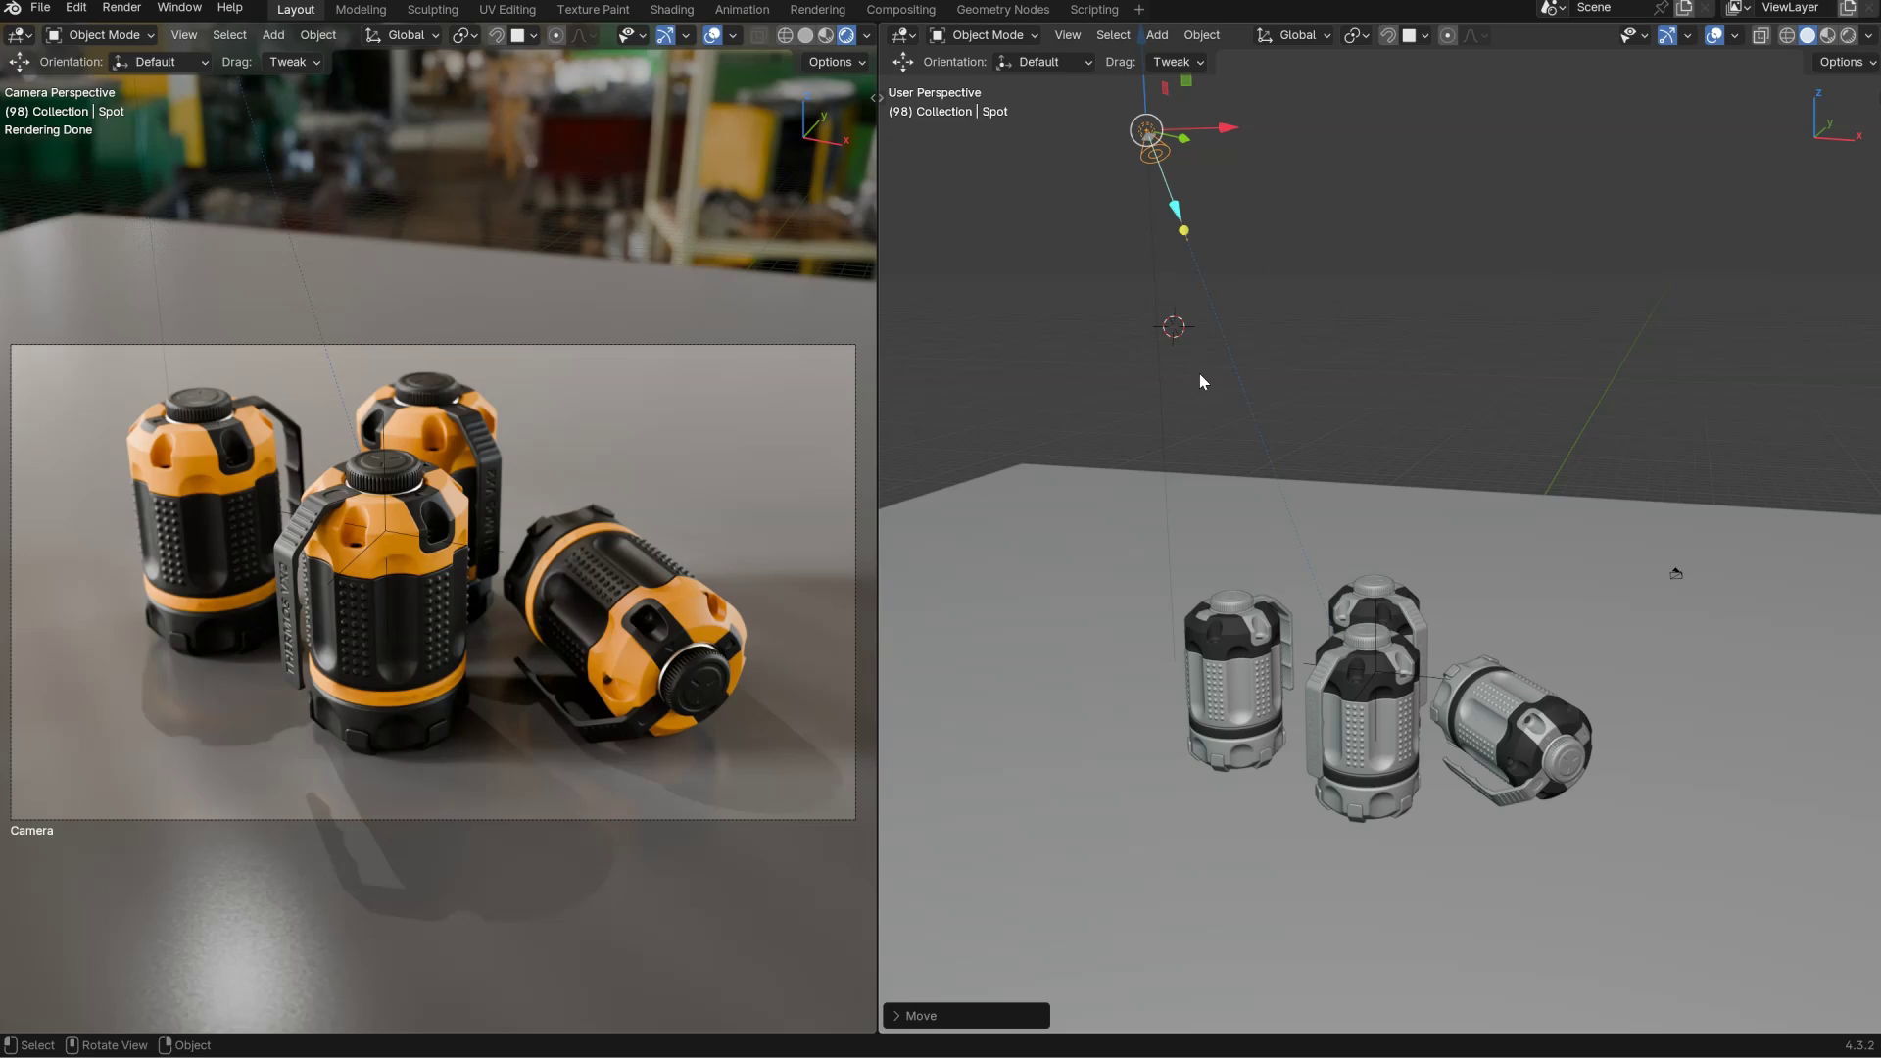
{"action": "middle_click_drag", "start_coordinate": [1305, 363], "coordinate": [1289, 501], "text": "ctrl+shift"}
{"action": "right_click", "coordinate": [1361, 367]}
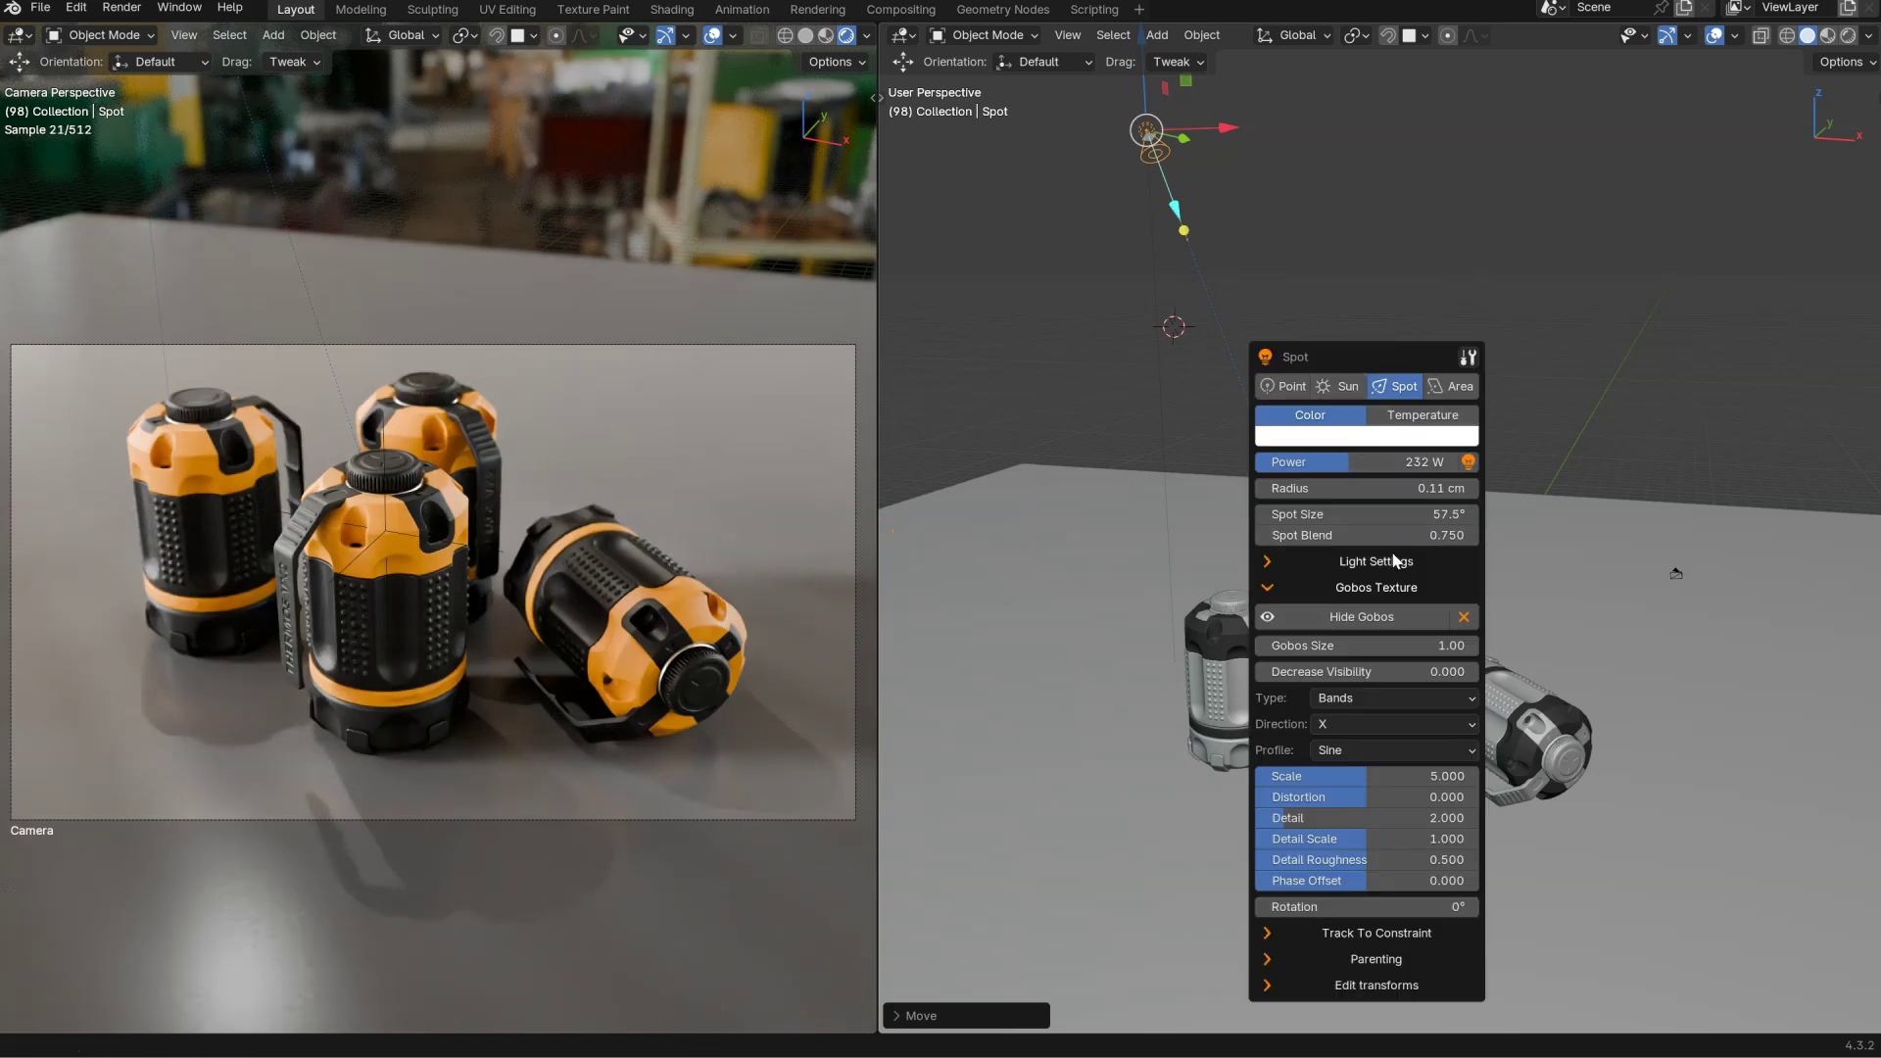
{"action": "key", "text": "Escape"}
Lower the spot light in two moves to bring it closer to the thermoses.
{"action": "key", "text": "g"}
{"action": "key", "text": "z"}
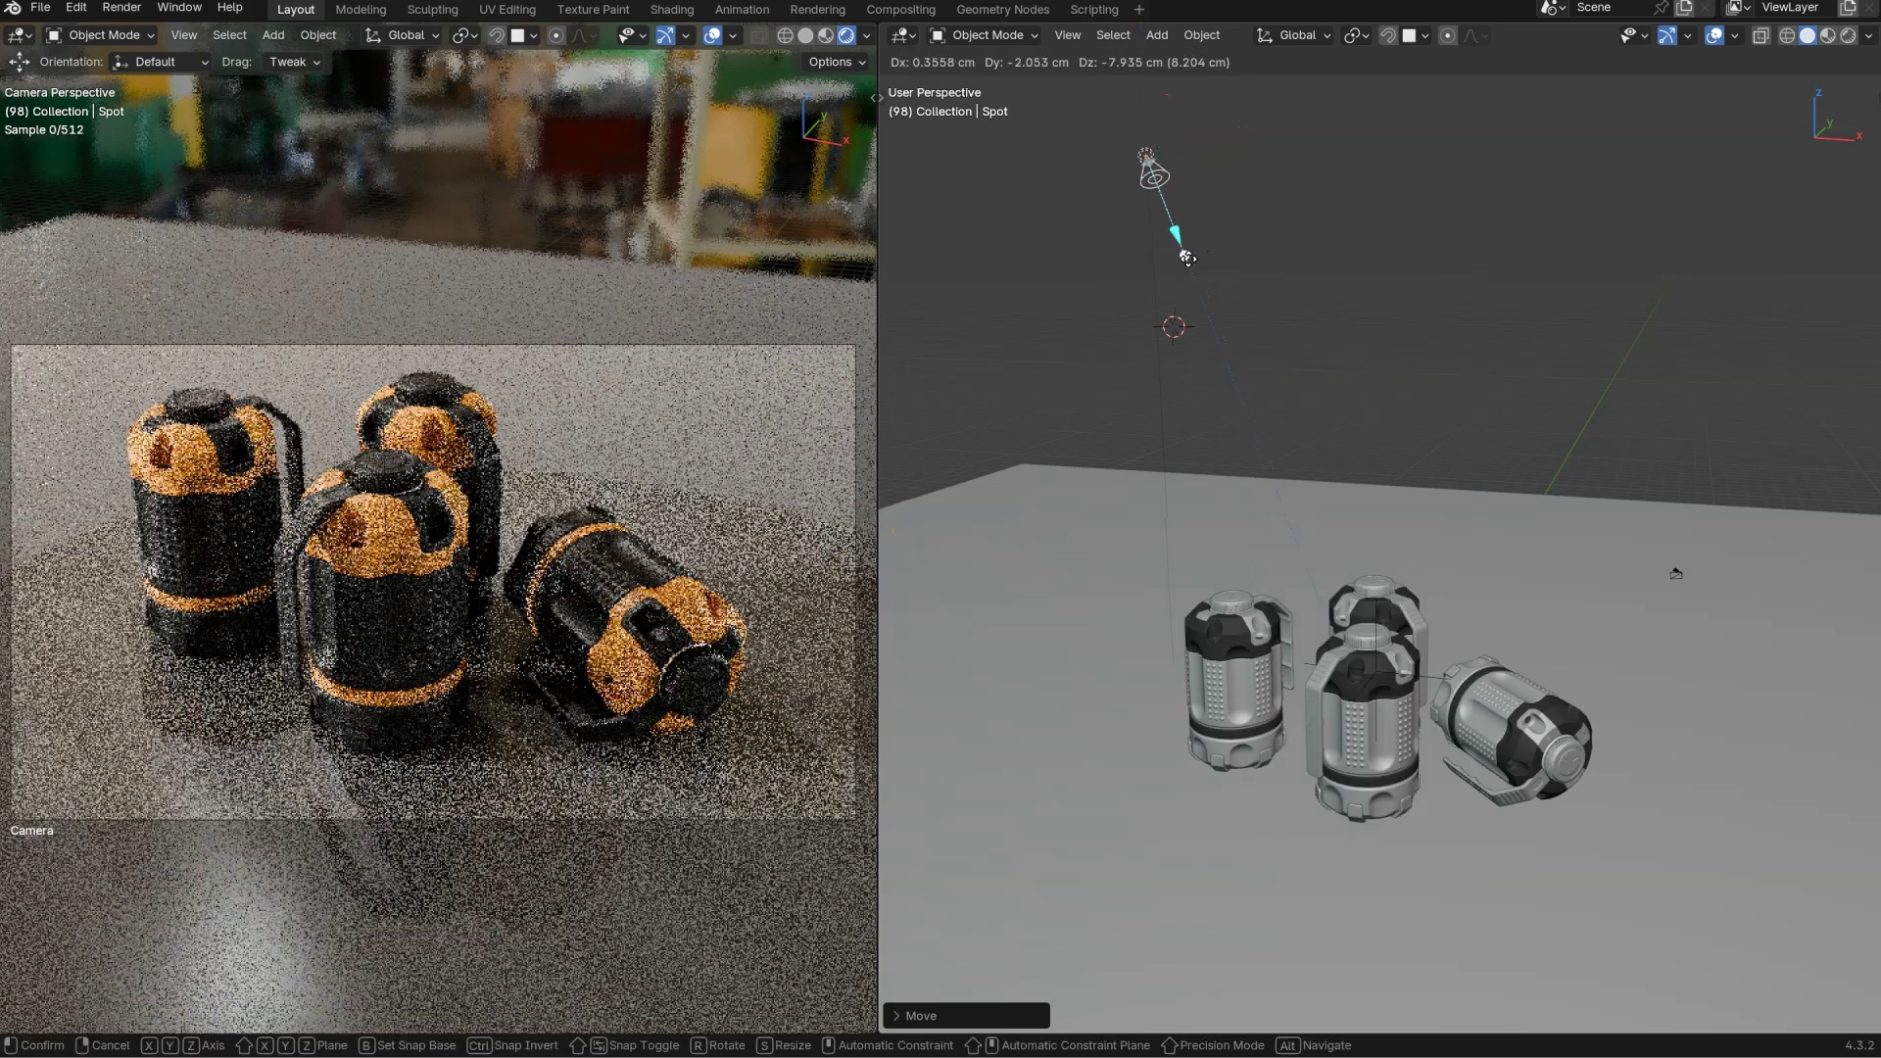
{"action": "left_click", "coordinate": [1195, 353]}
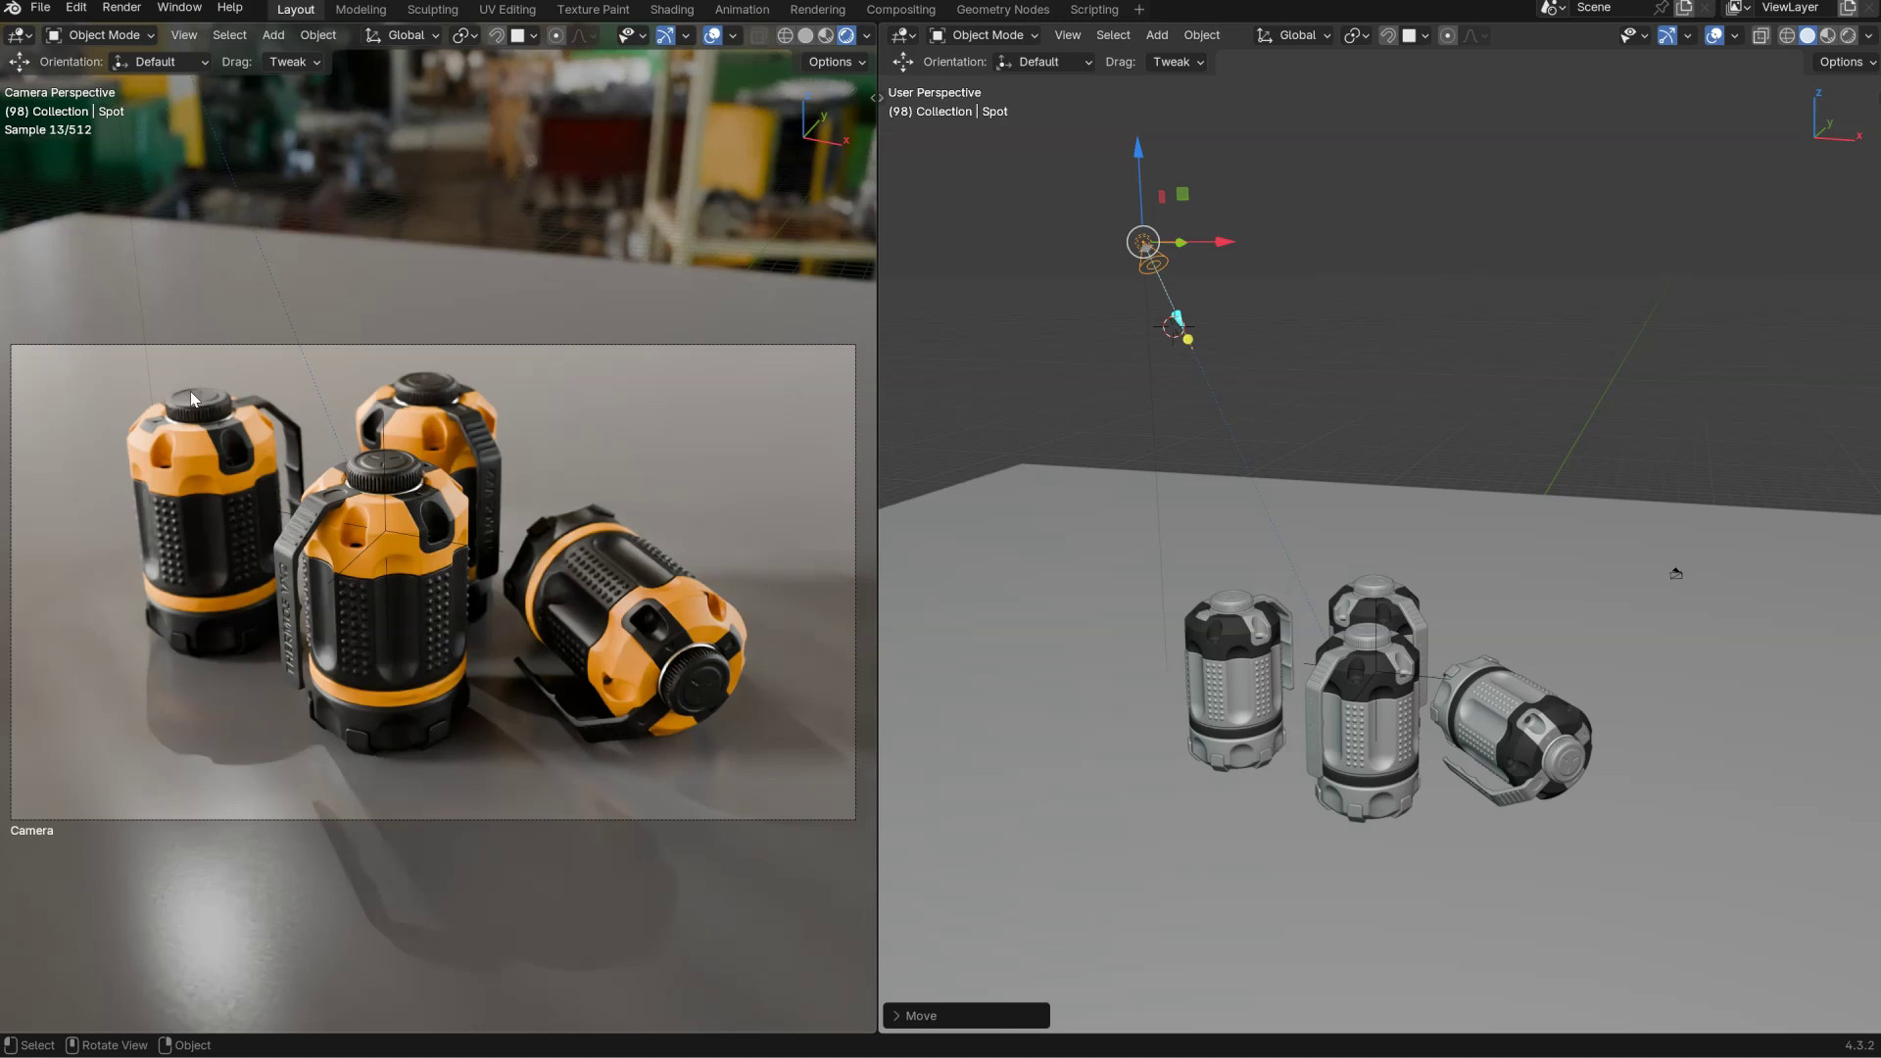
{"action": "key", "text": "g"}
{"action": "key", "text": "z"}
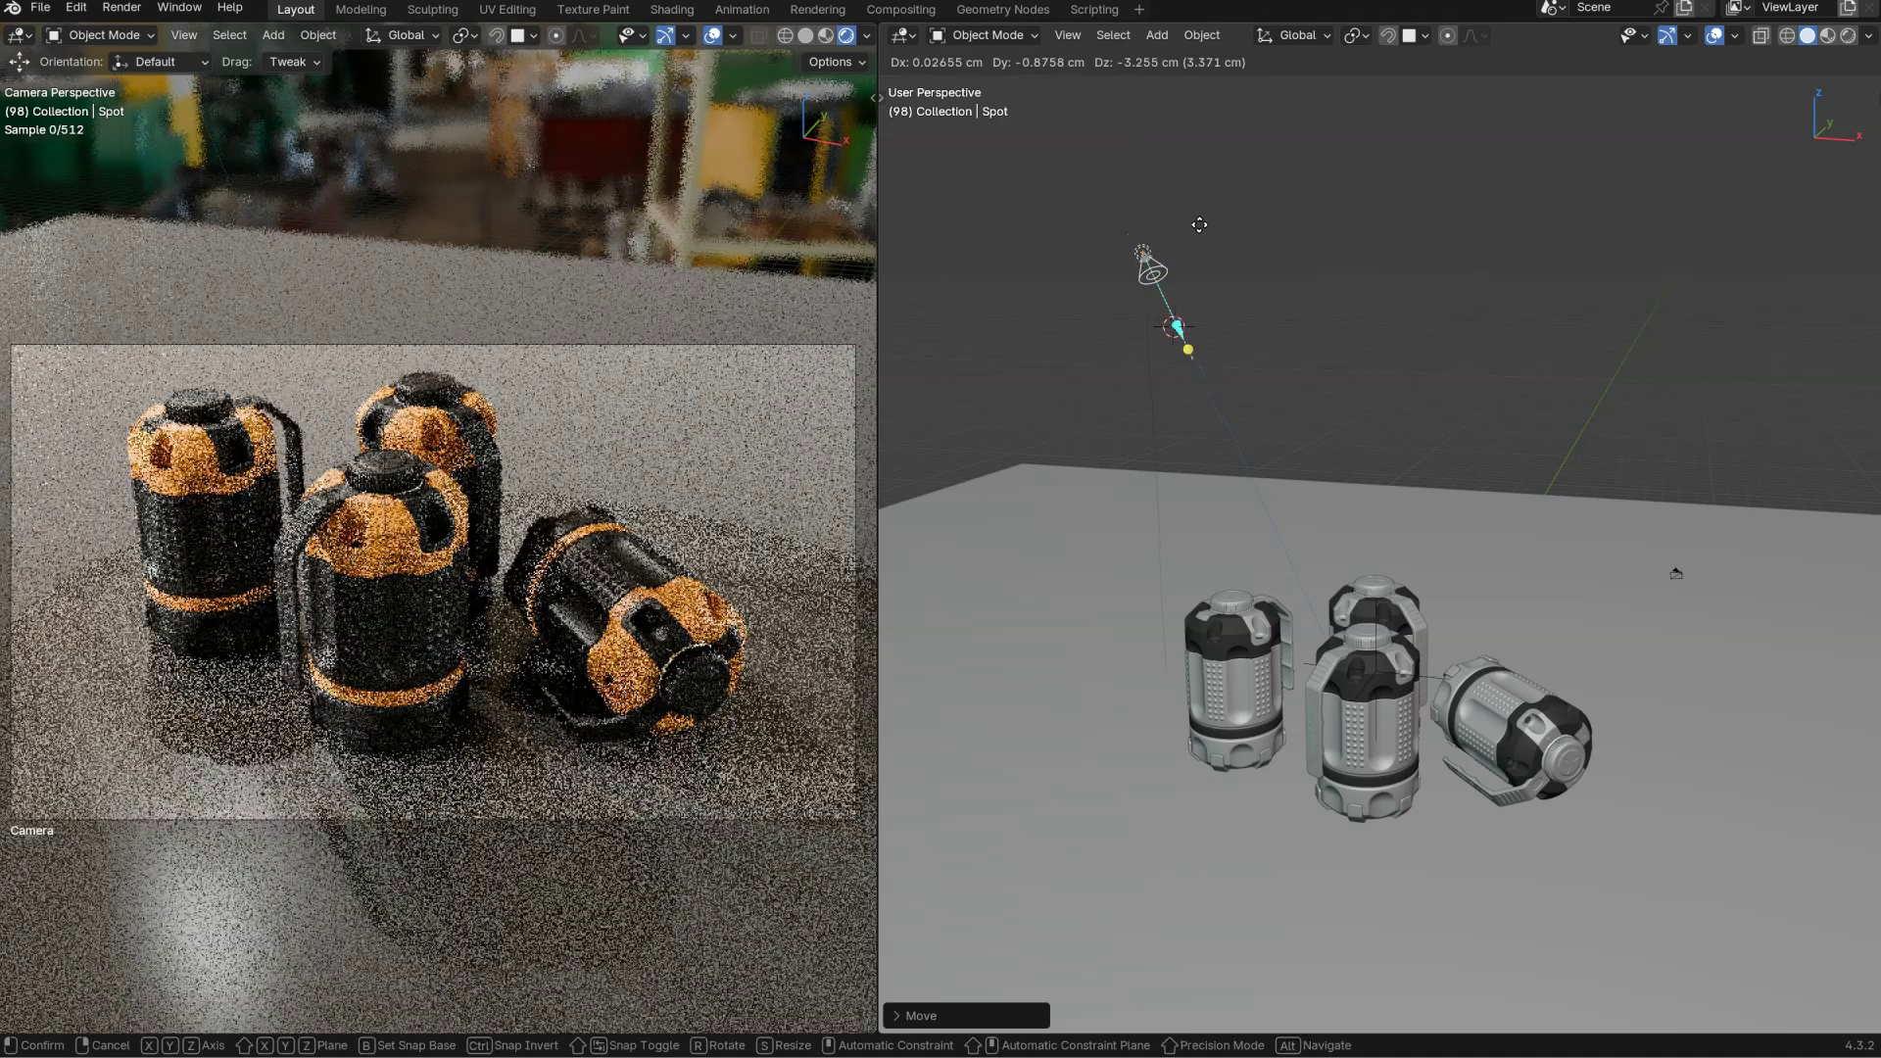
{"action": "left_click", "coordinate": [1171, 260]}
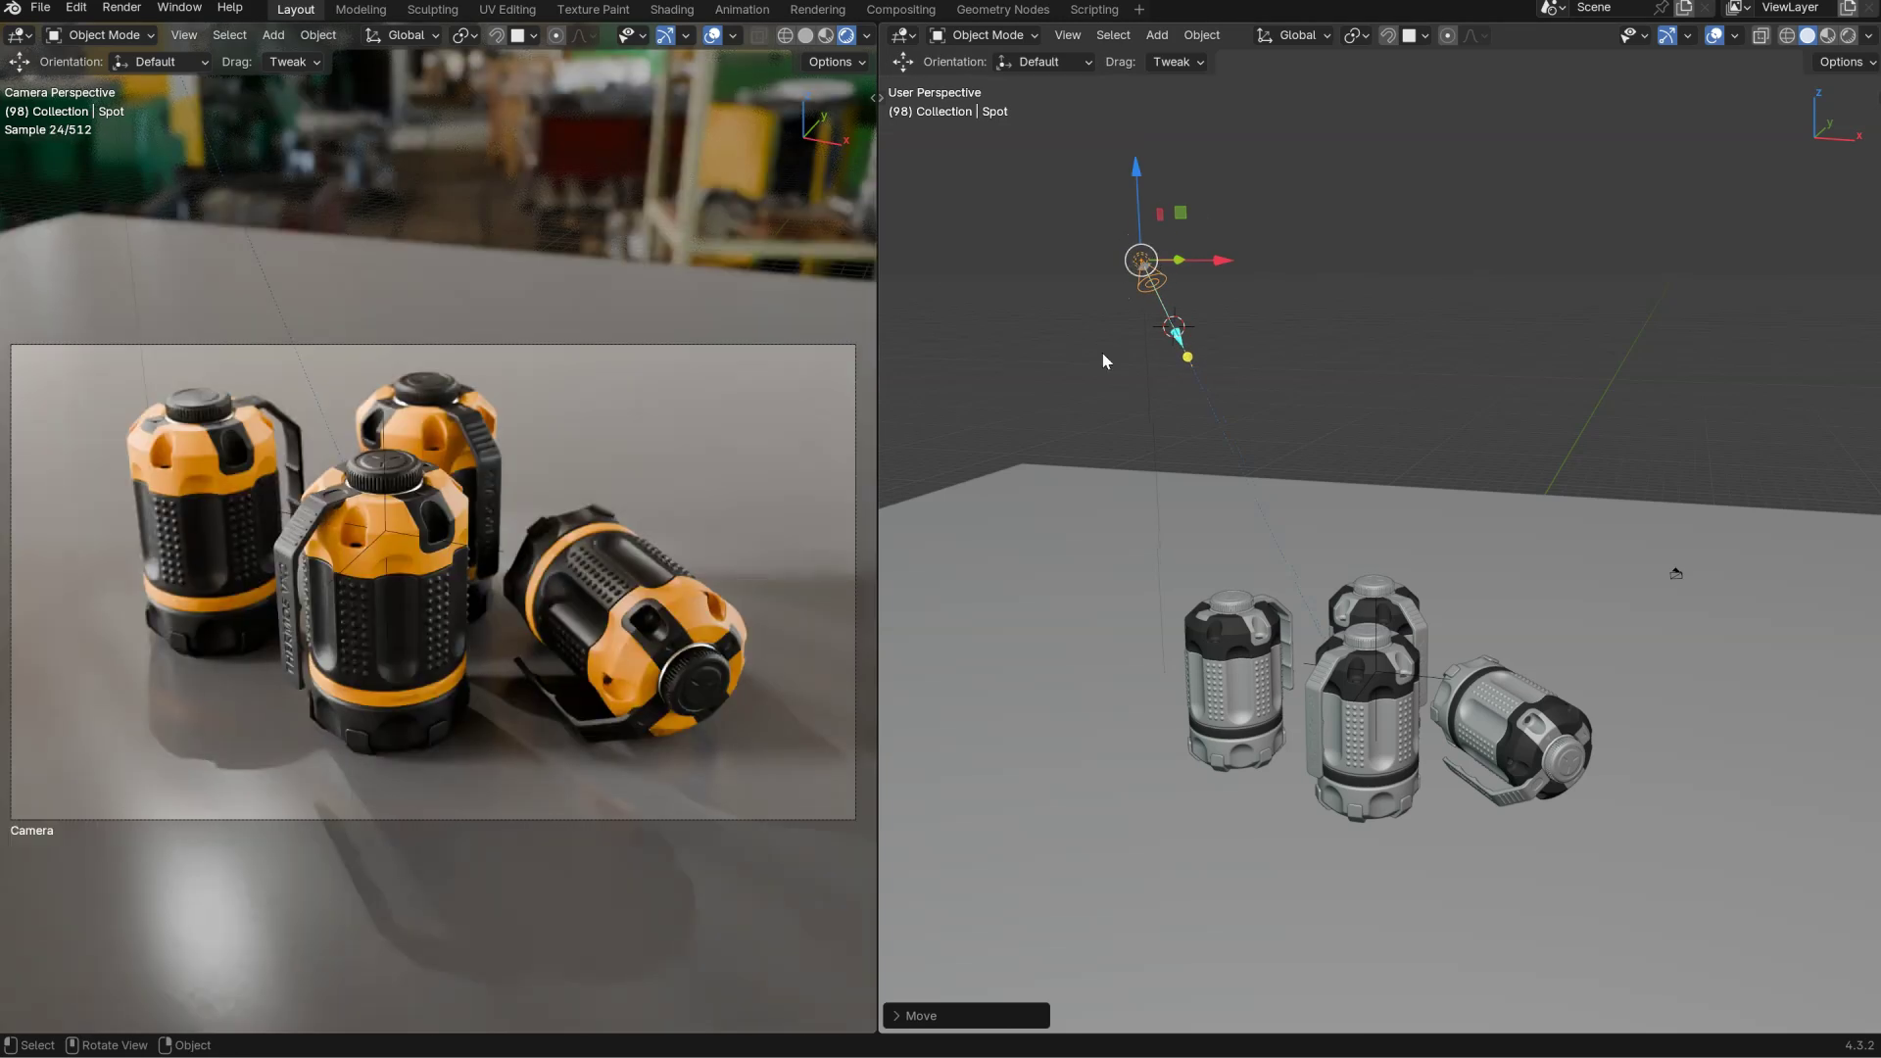
Widen the camera viewport, enlarge the camera frame within it and hide its overlays.
{"action": "left_click_drag", "start_coordinate": [880, 440], "coordinate": [1105, 441]}
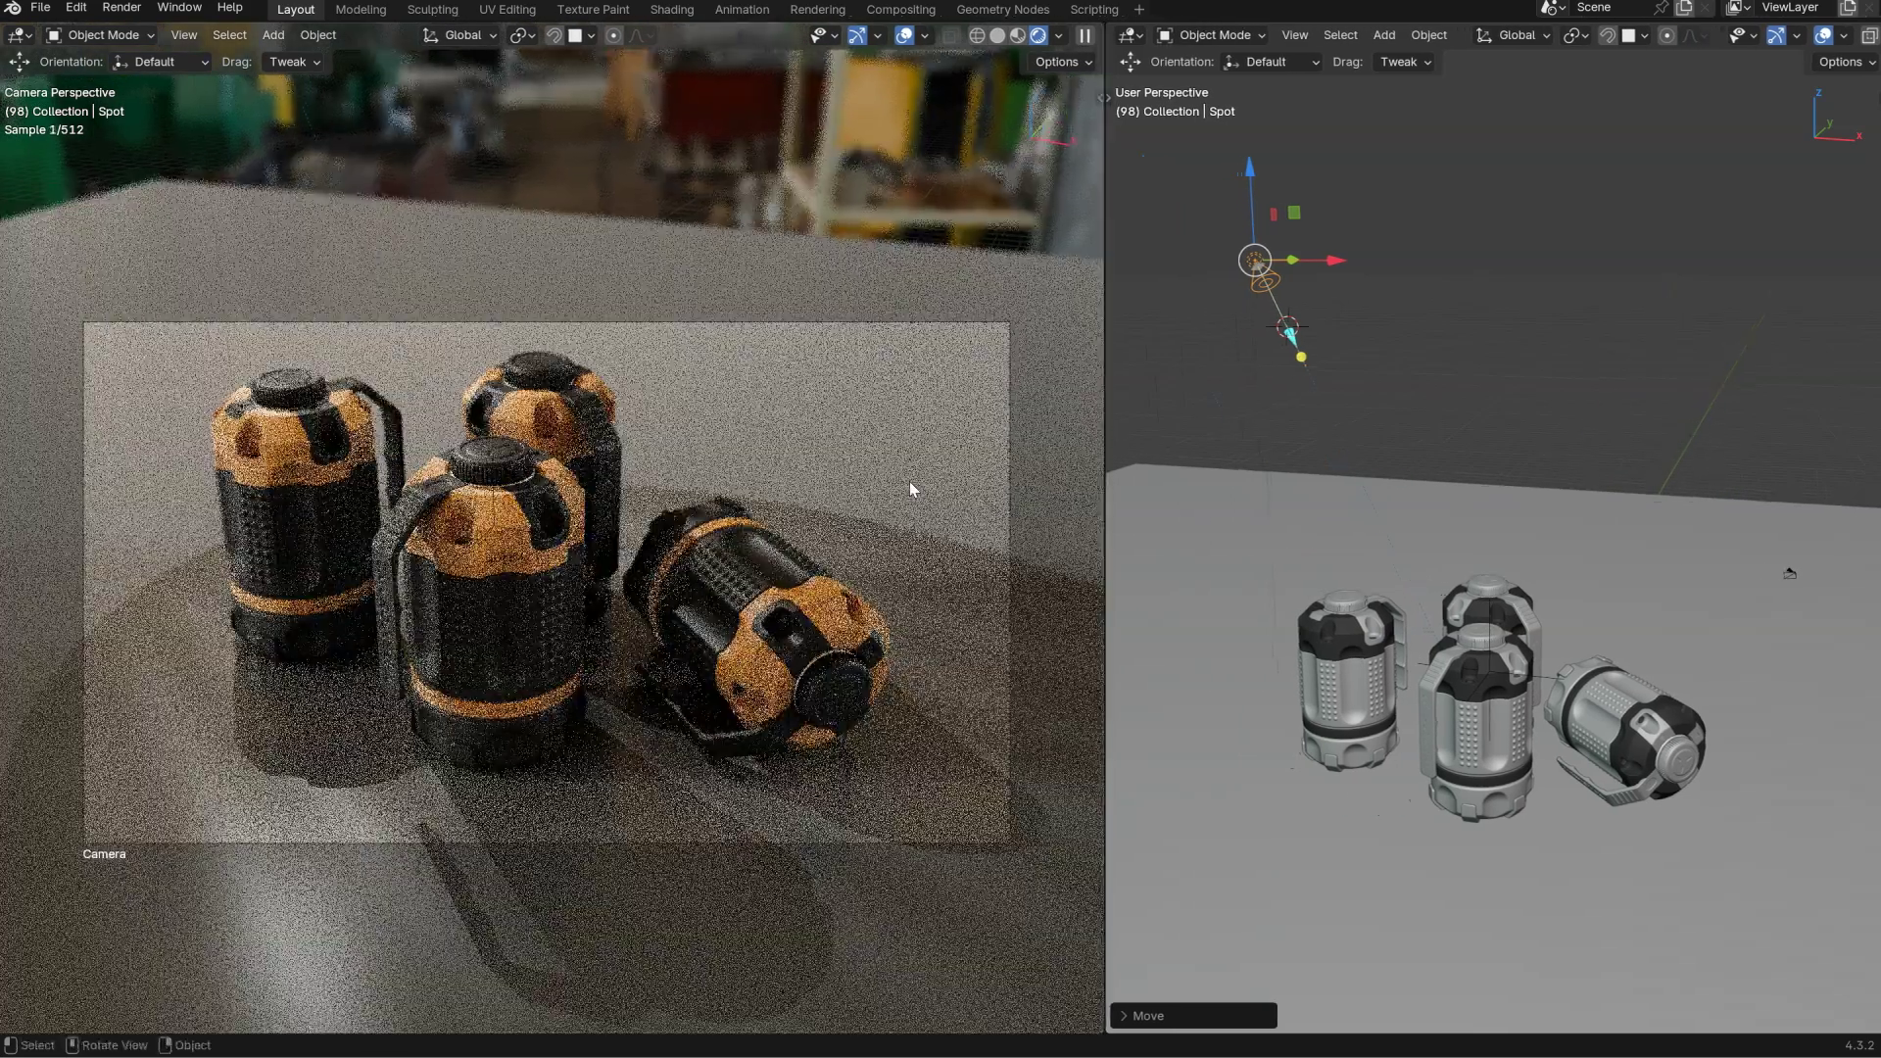
{"action": "scroll", "coordinate": [909, 487], "scroll_direction": "up", "scroll_amount": 2}
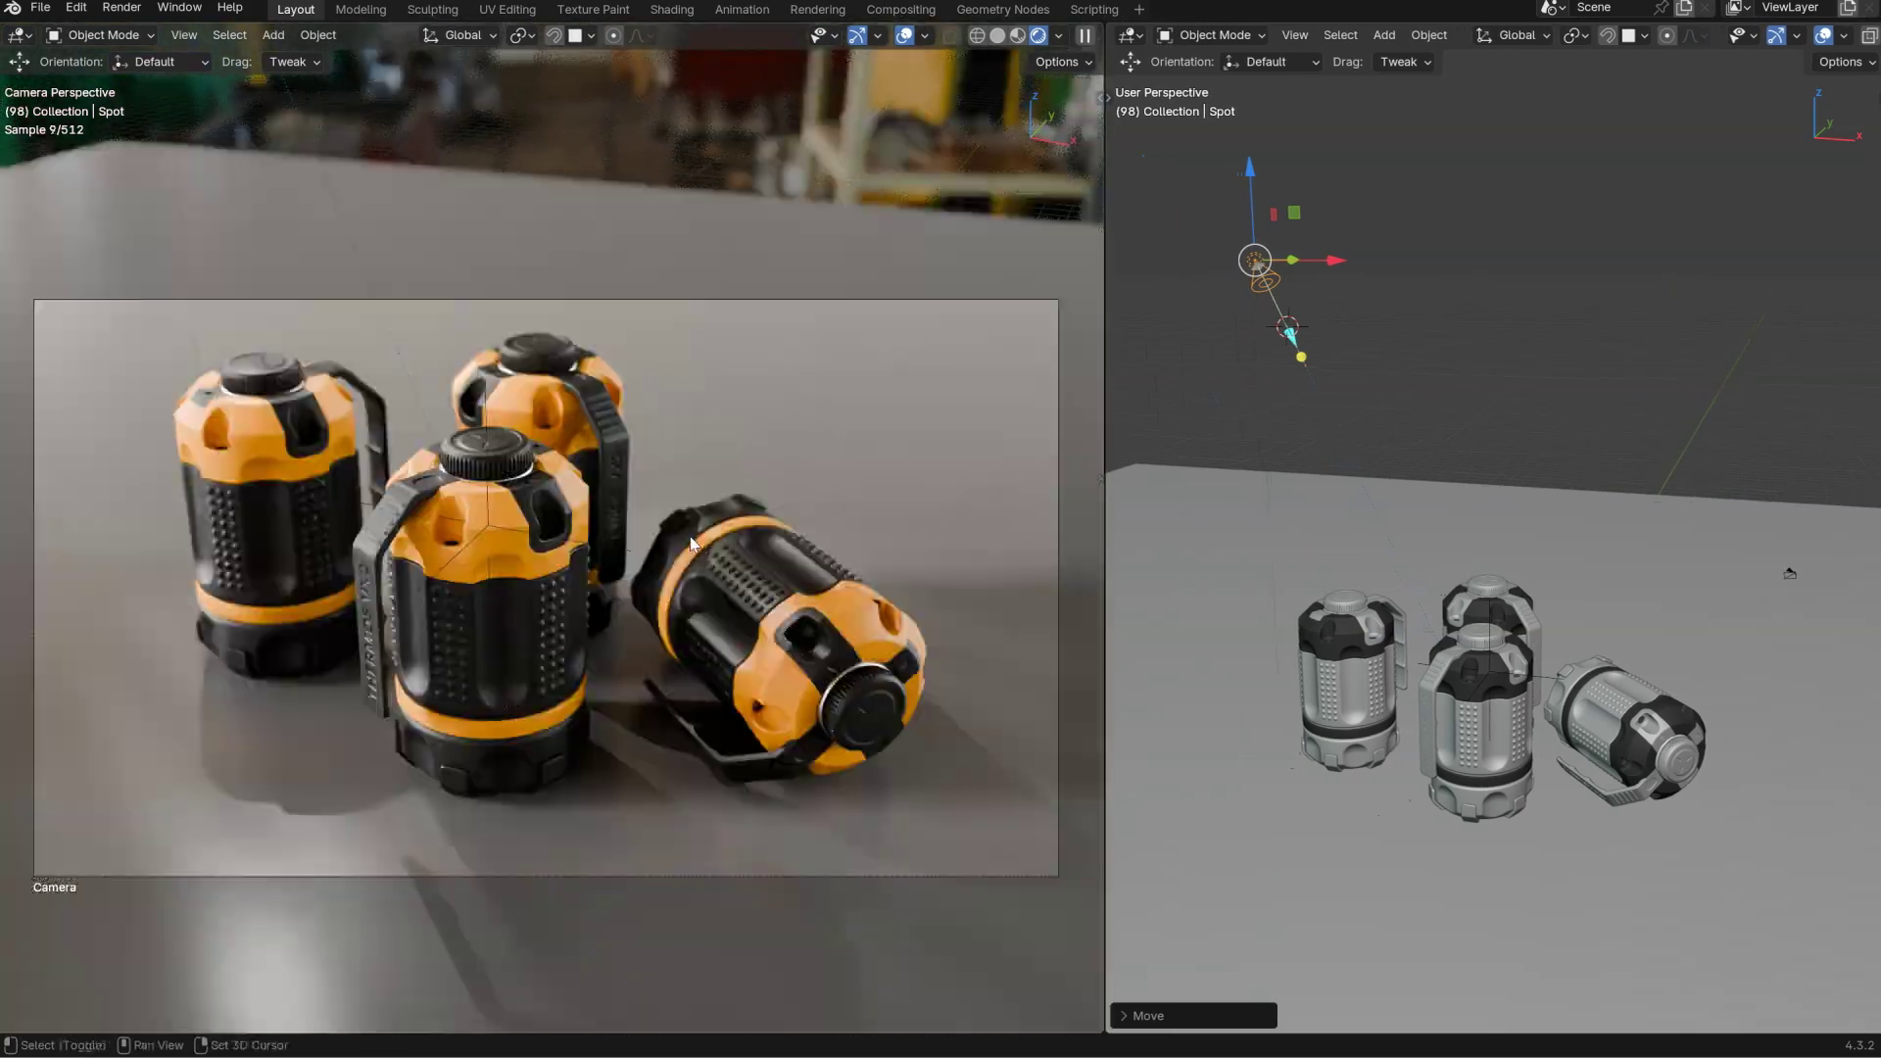
{"action": "key", "text": "shift+alt+z"}
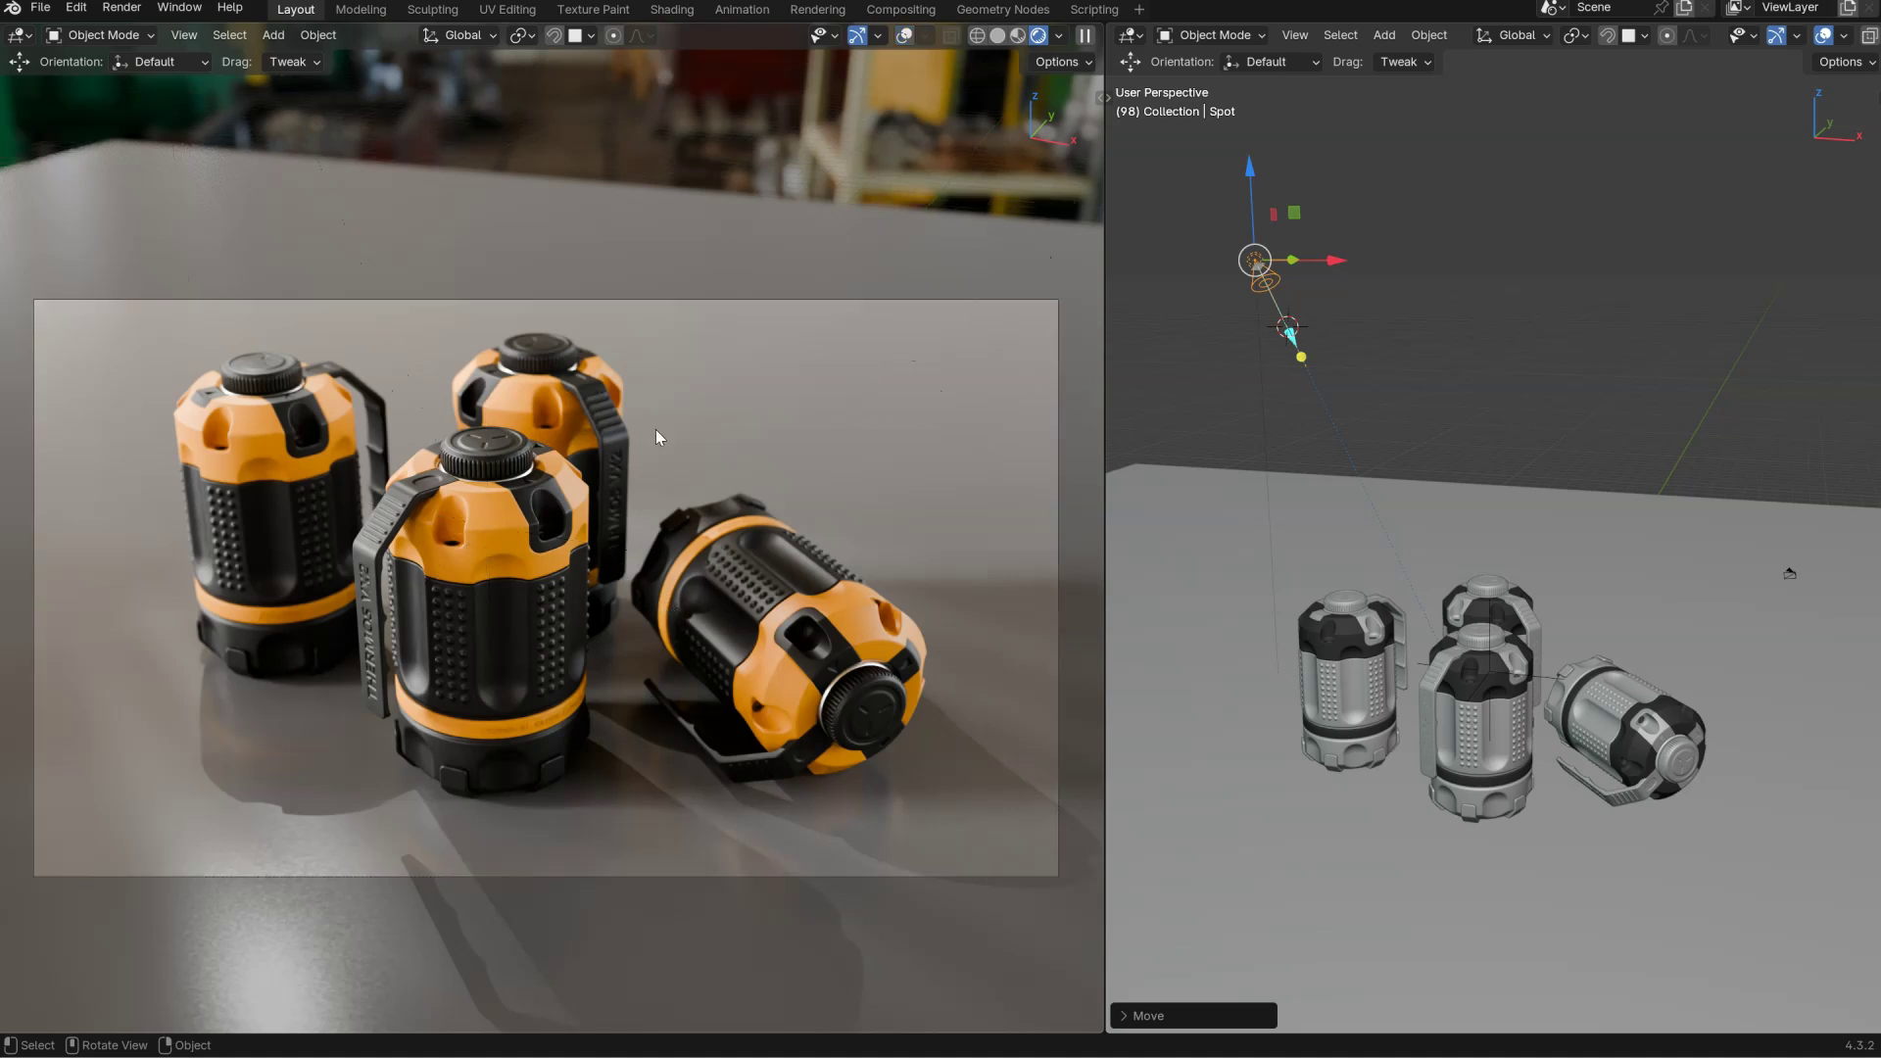
Add a Glare compositing node to the scene through the Shading Popup.
{"action": "key", "text": "shift+z"}
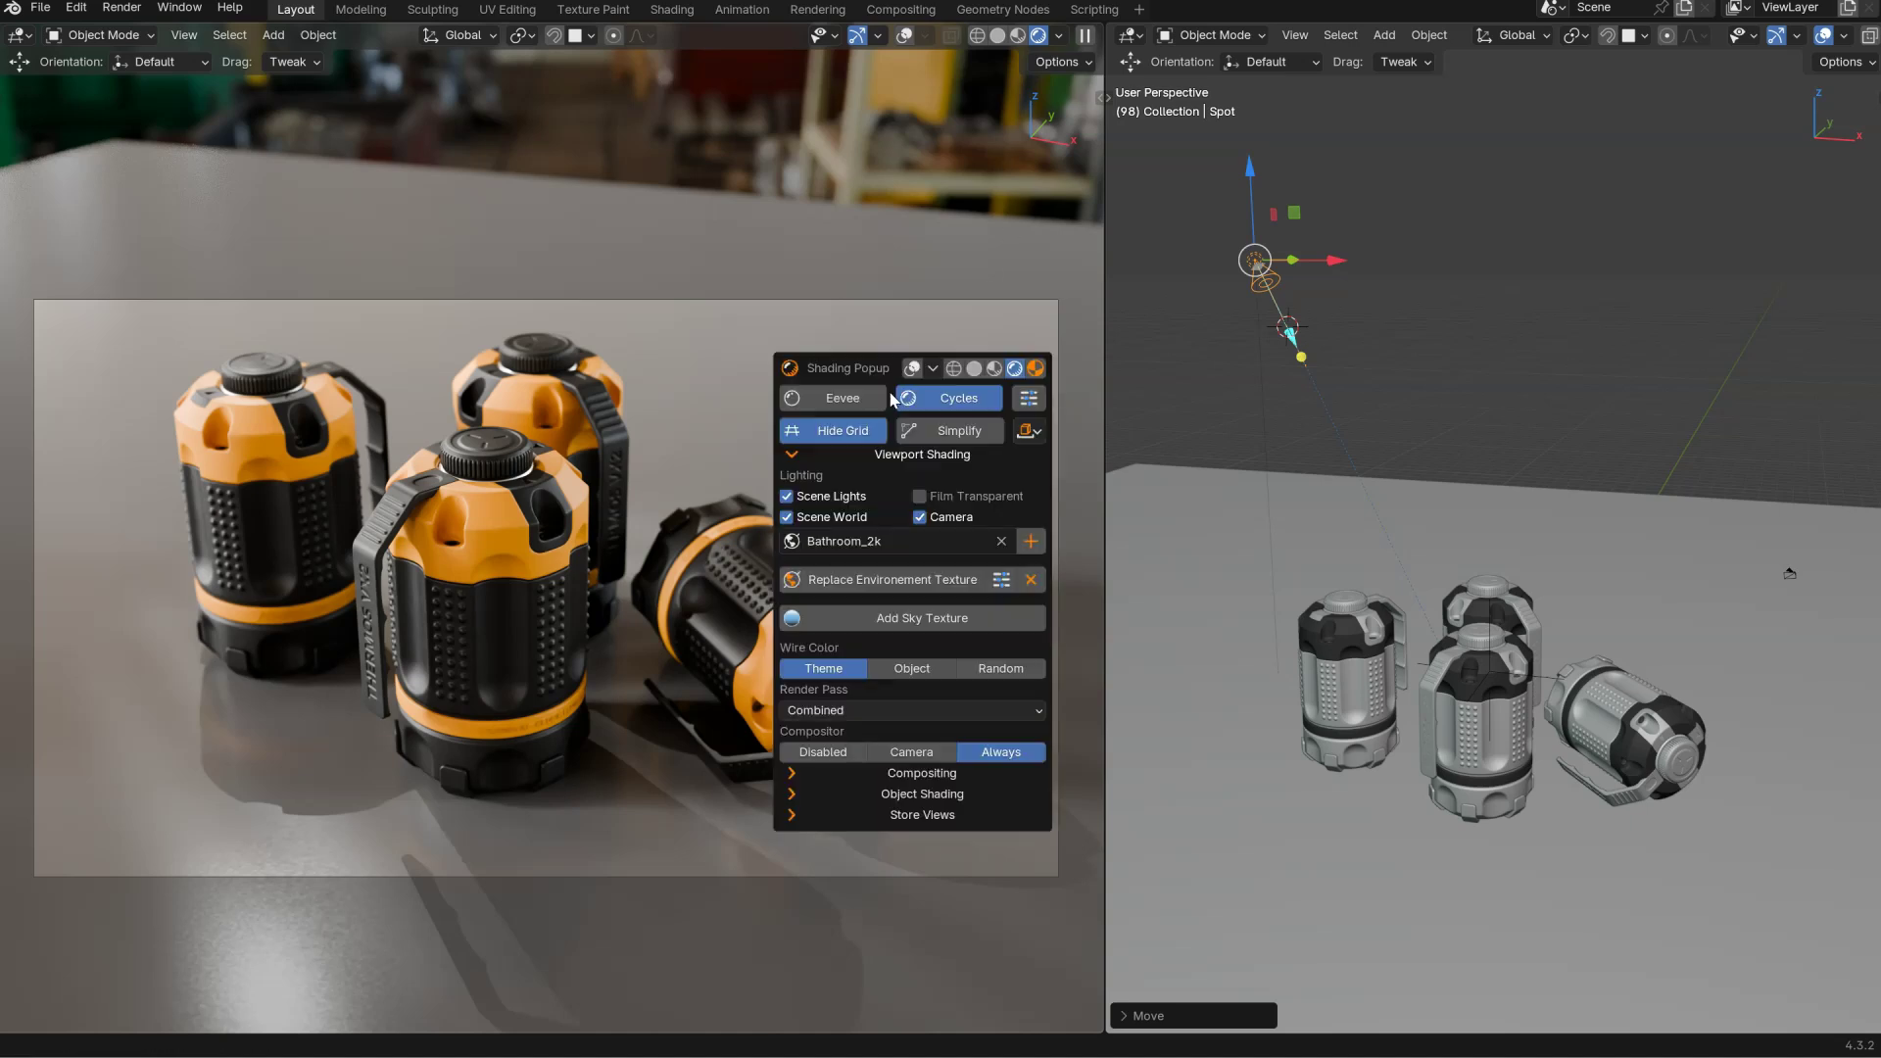
{"action": "left_click_drag", "start_coordinate": [834, 370], "coordinate": [811, 216]}
{"action": "left_click", "coordinate": [899, 298]}
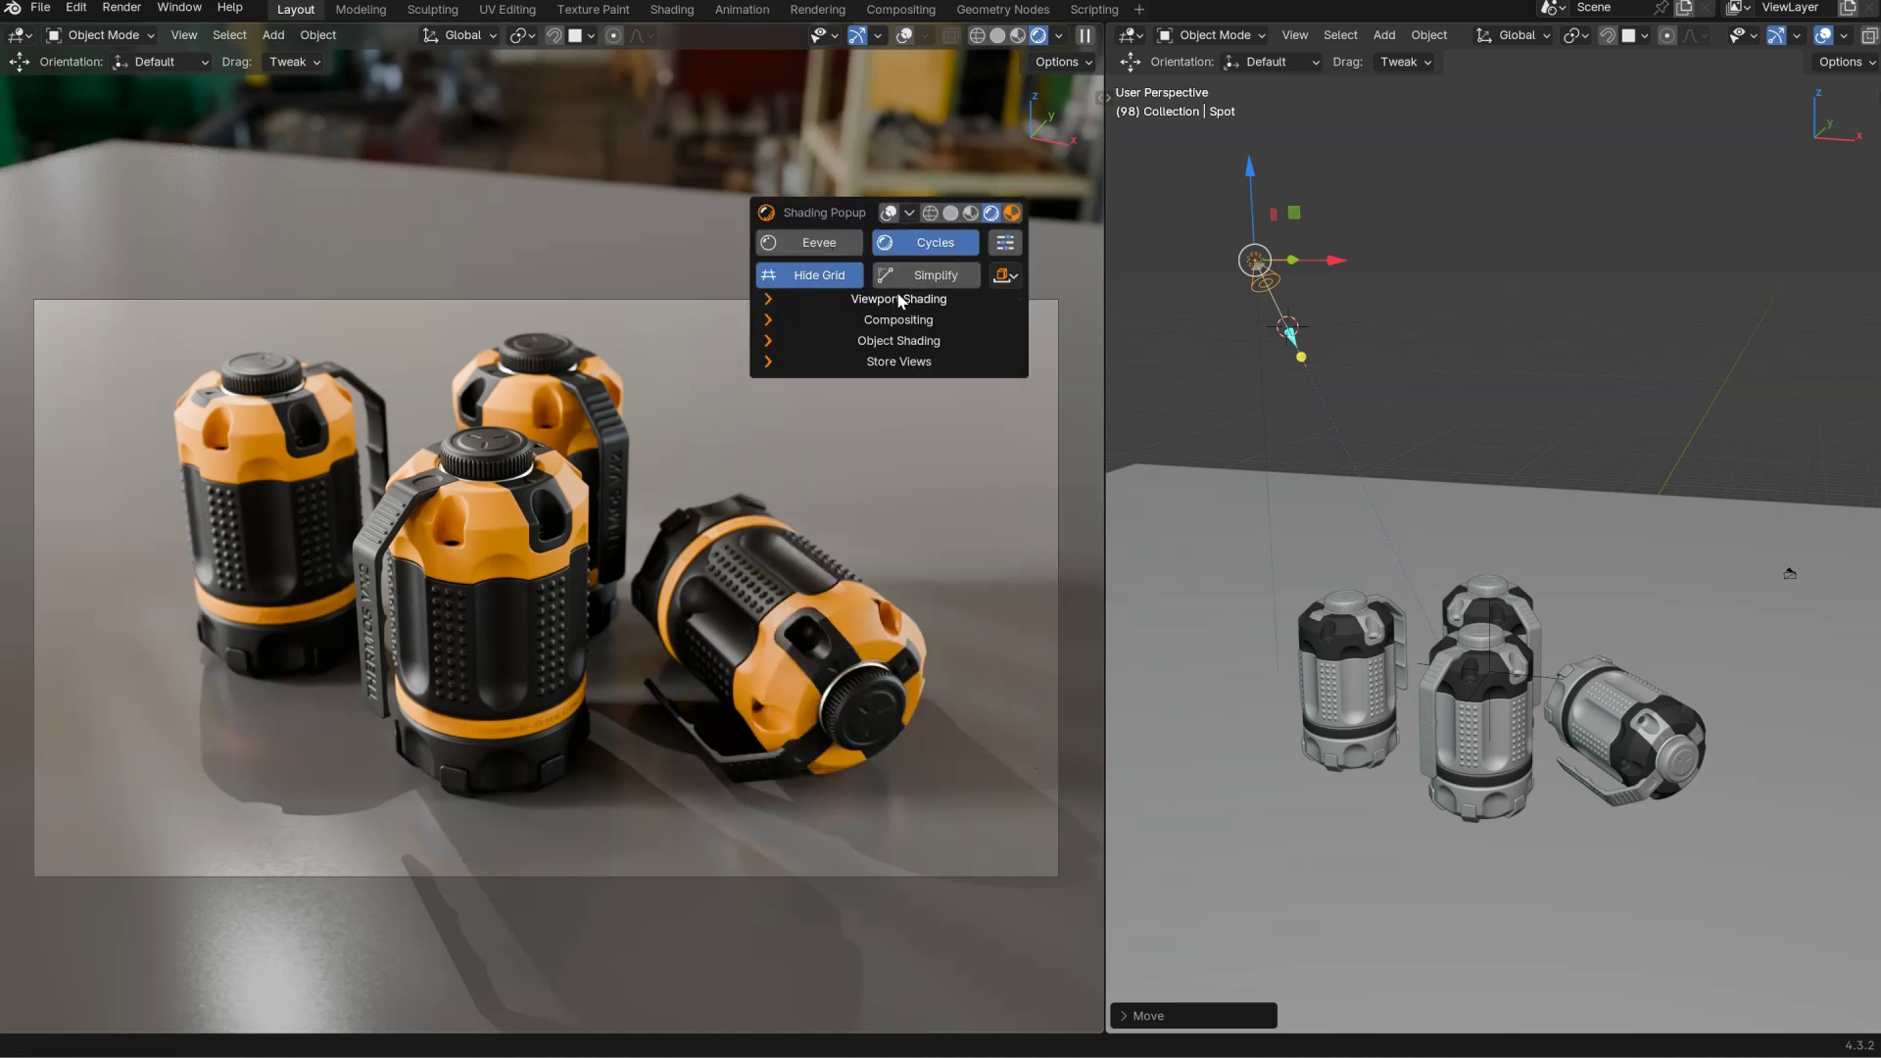
{"action": "left_click", "coordinate": [889, 320]}
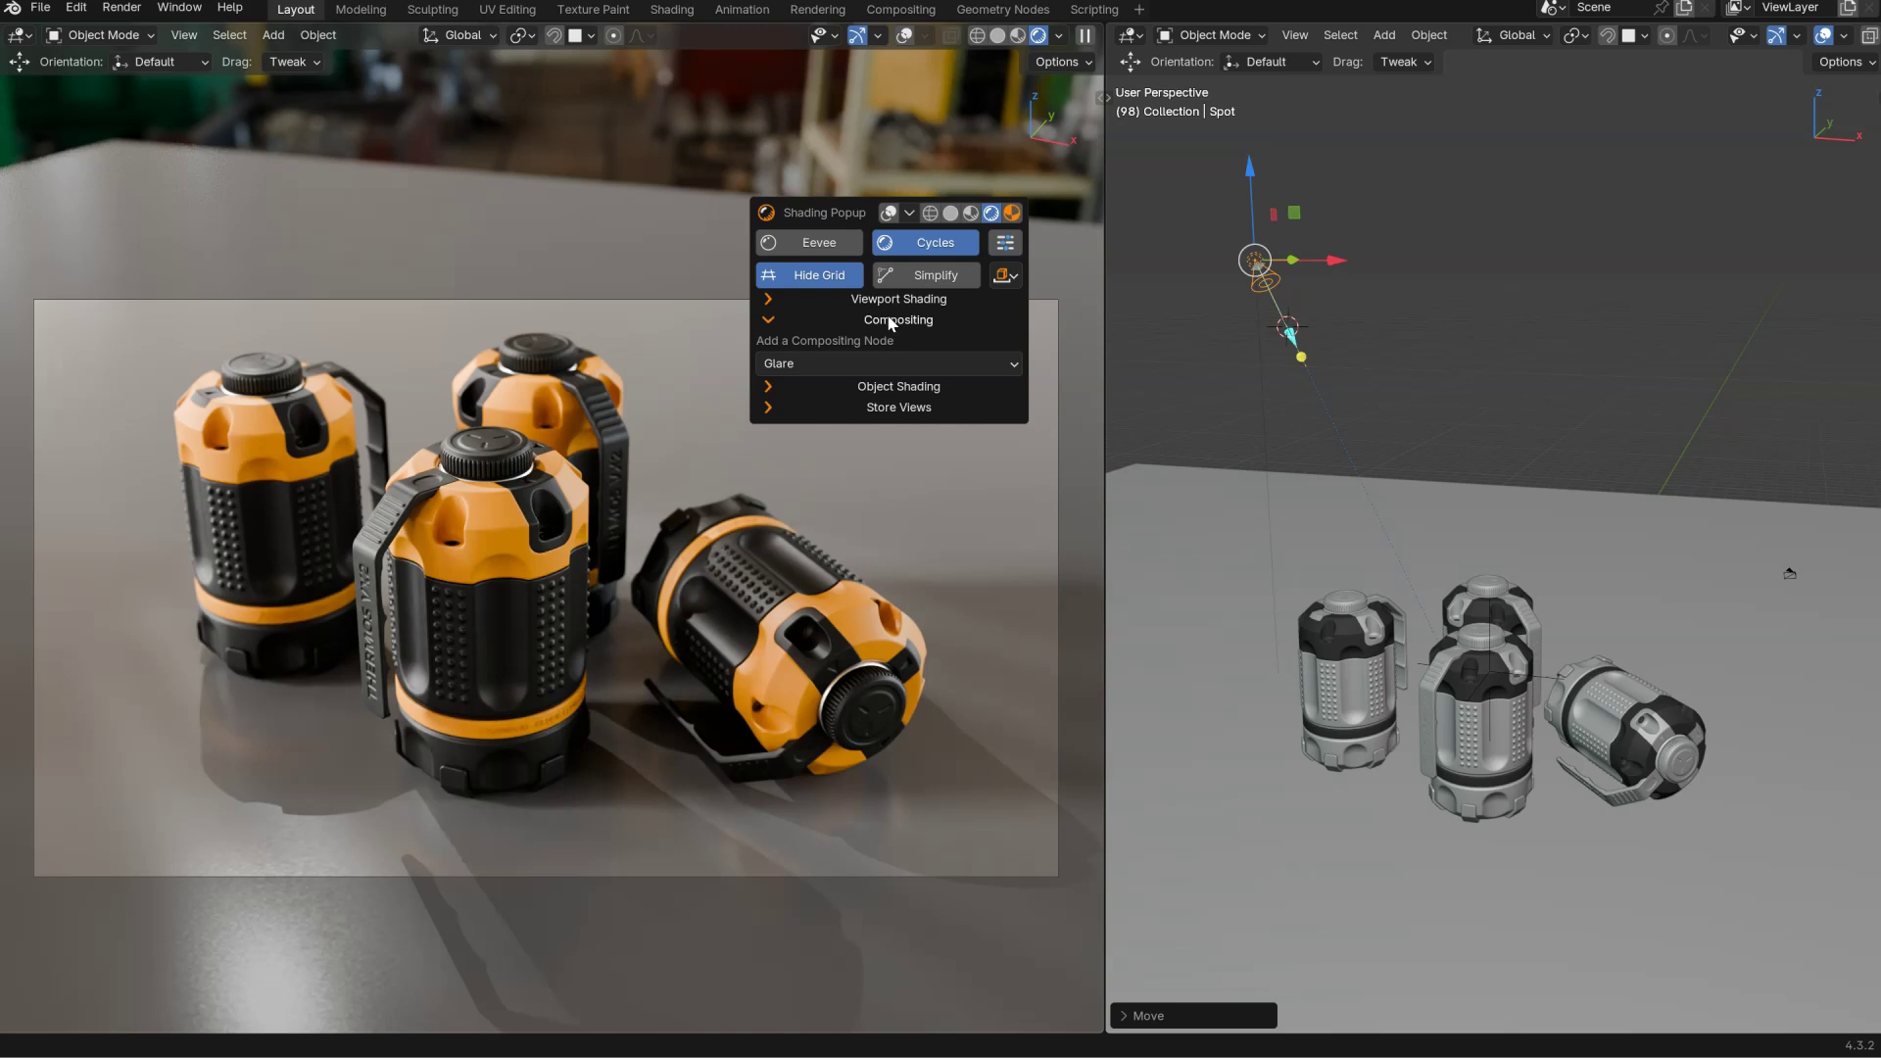
{"action": "left_click", "coordinate": [833, 367]}
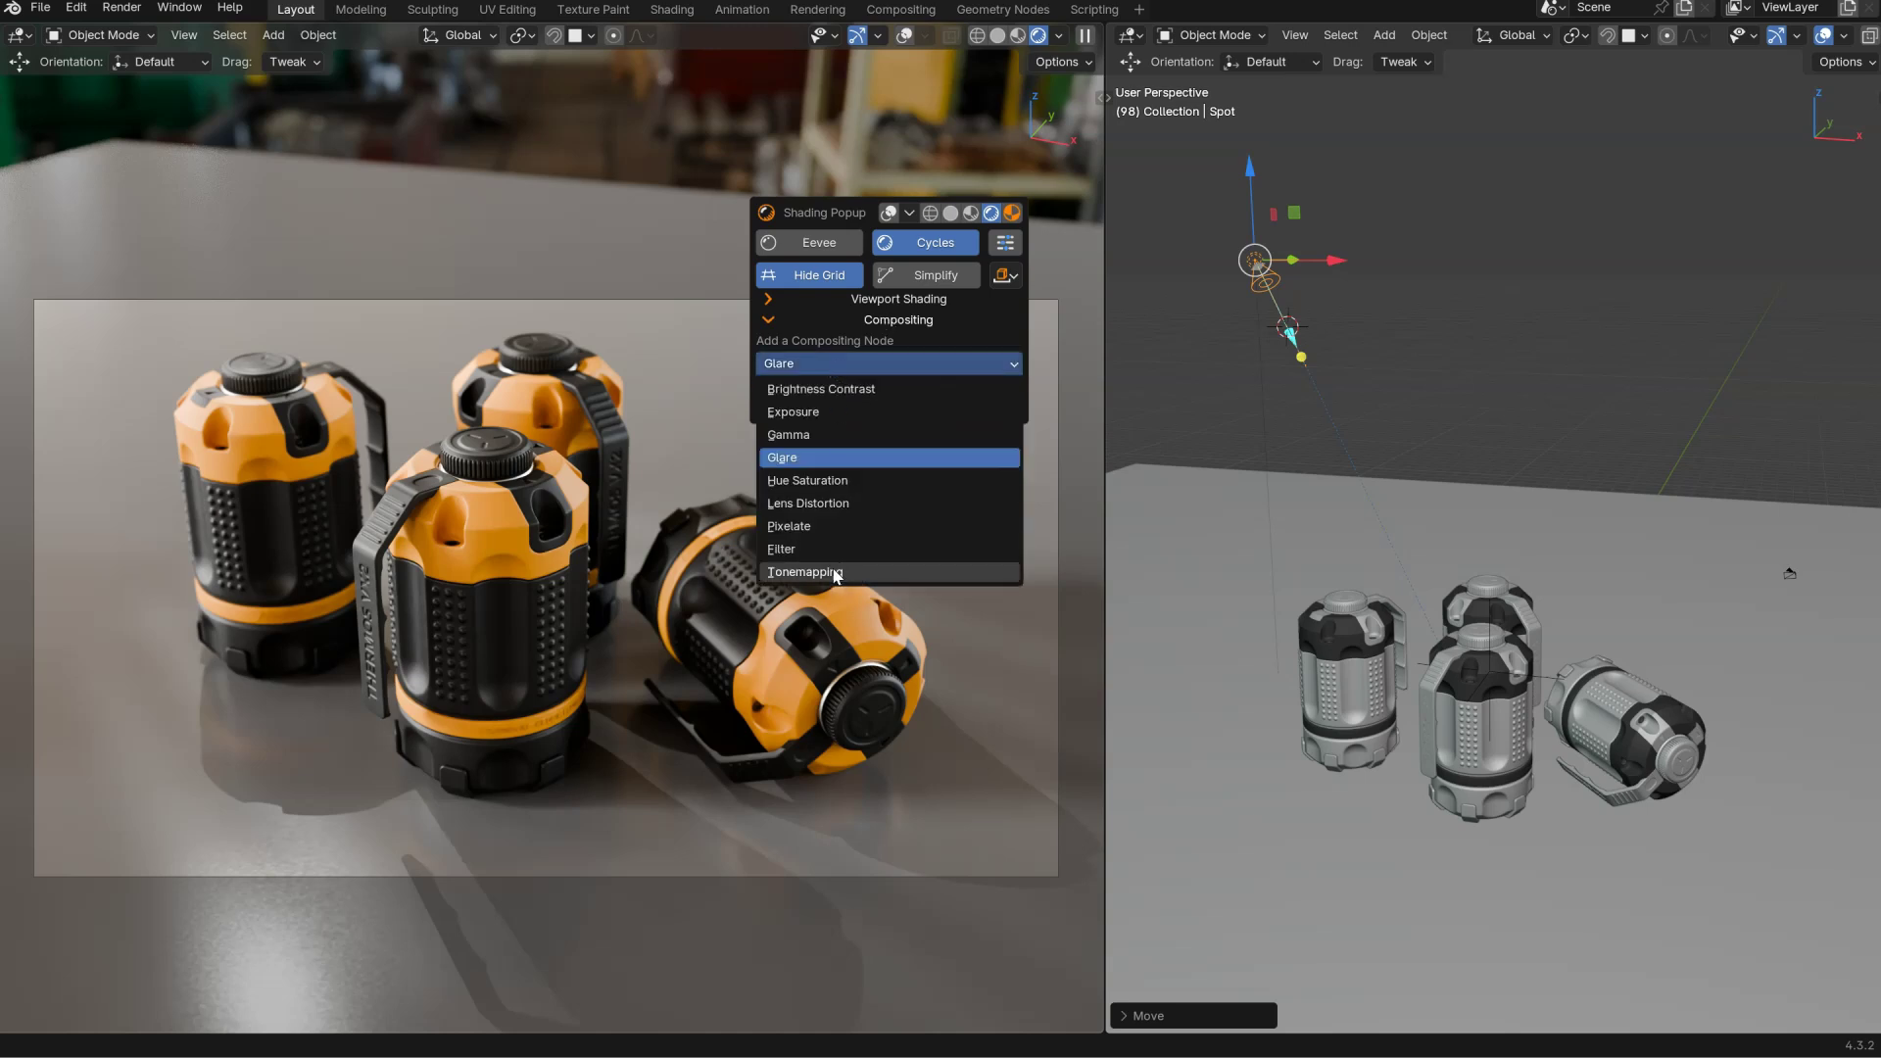
{"action": "left_click", "coordinate": [797, 460]}
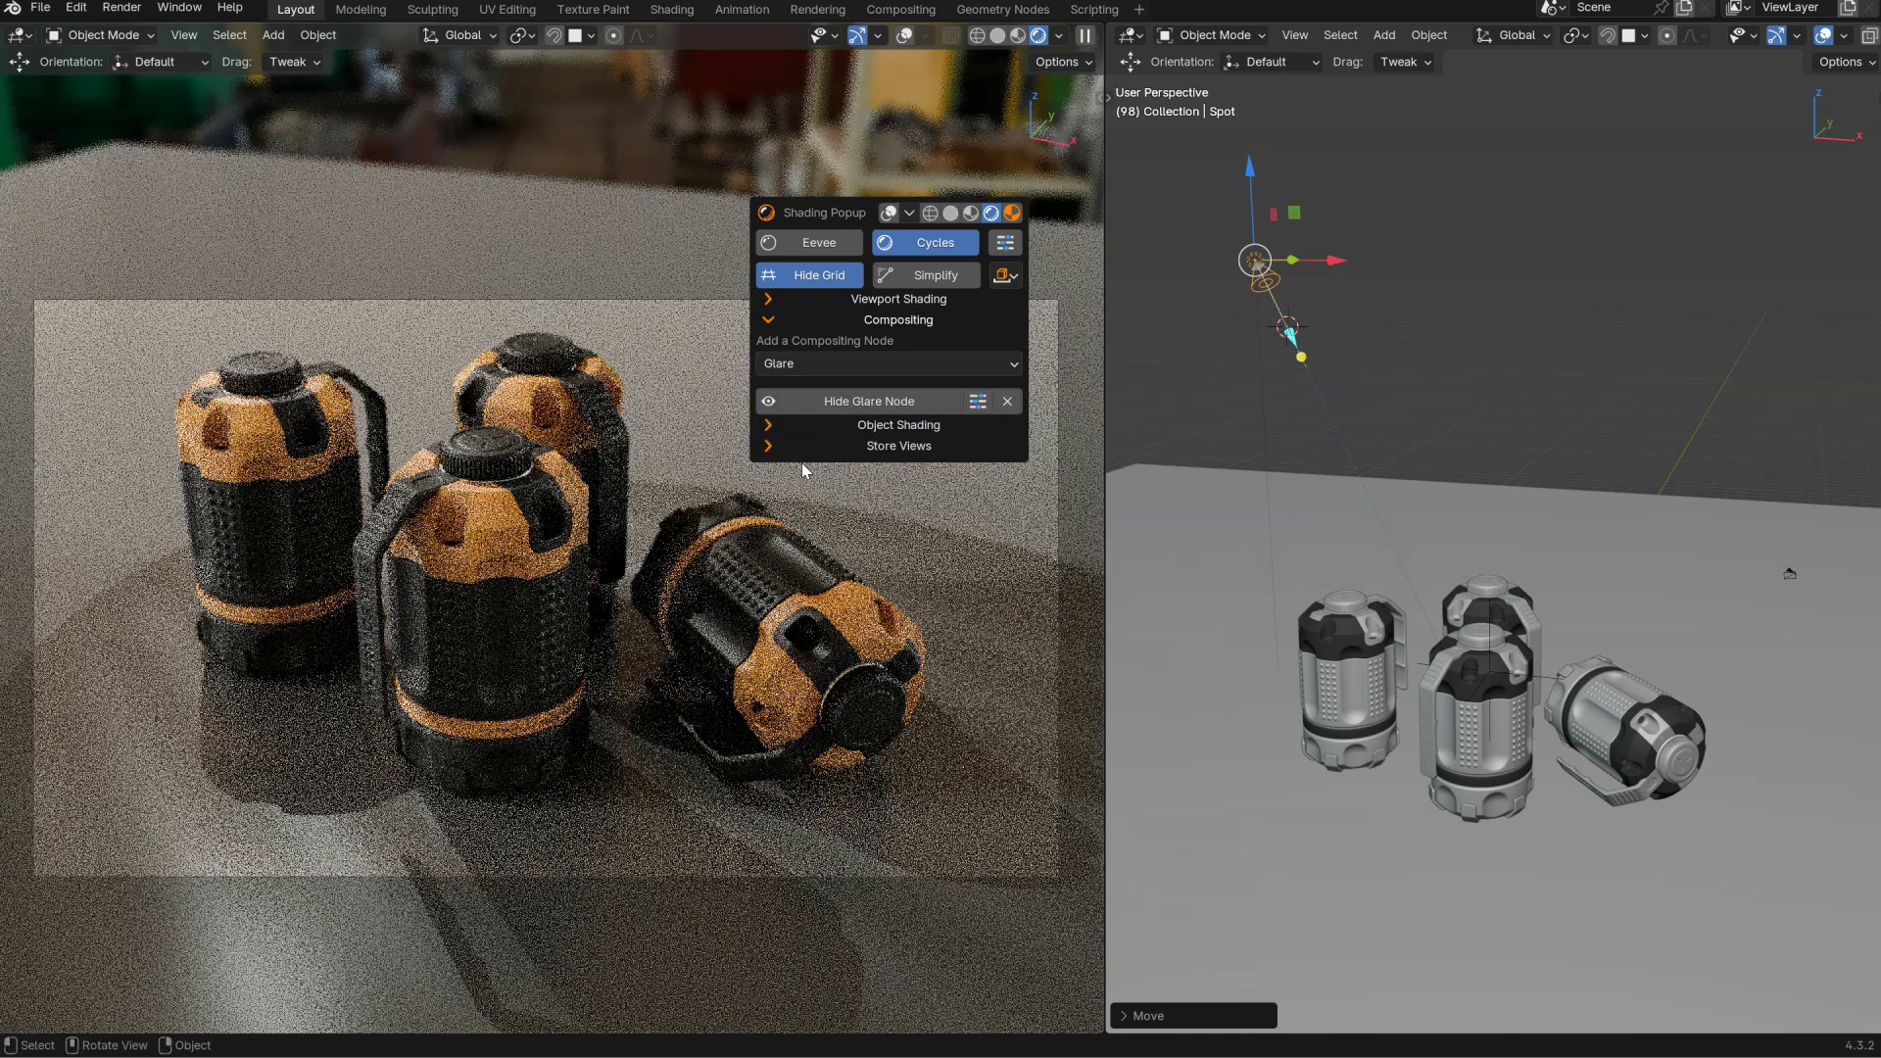
Set the Bloom glare to High quality with Mix -0.491, Threshold 1.830 and Size 5.
{"action": "left_click", "coordinate": [976, 403]}
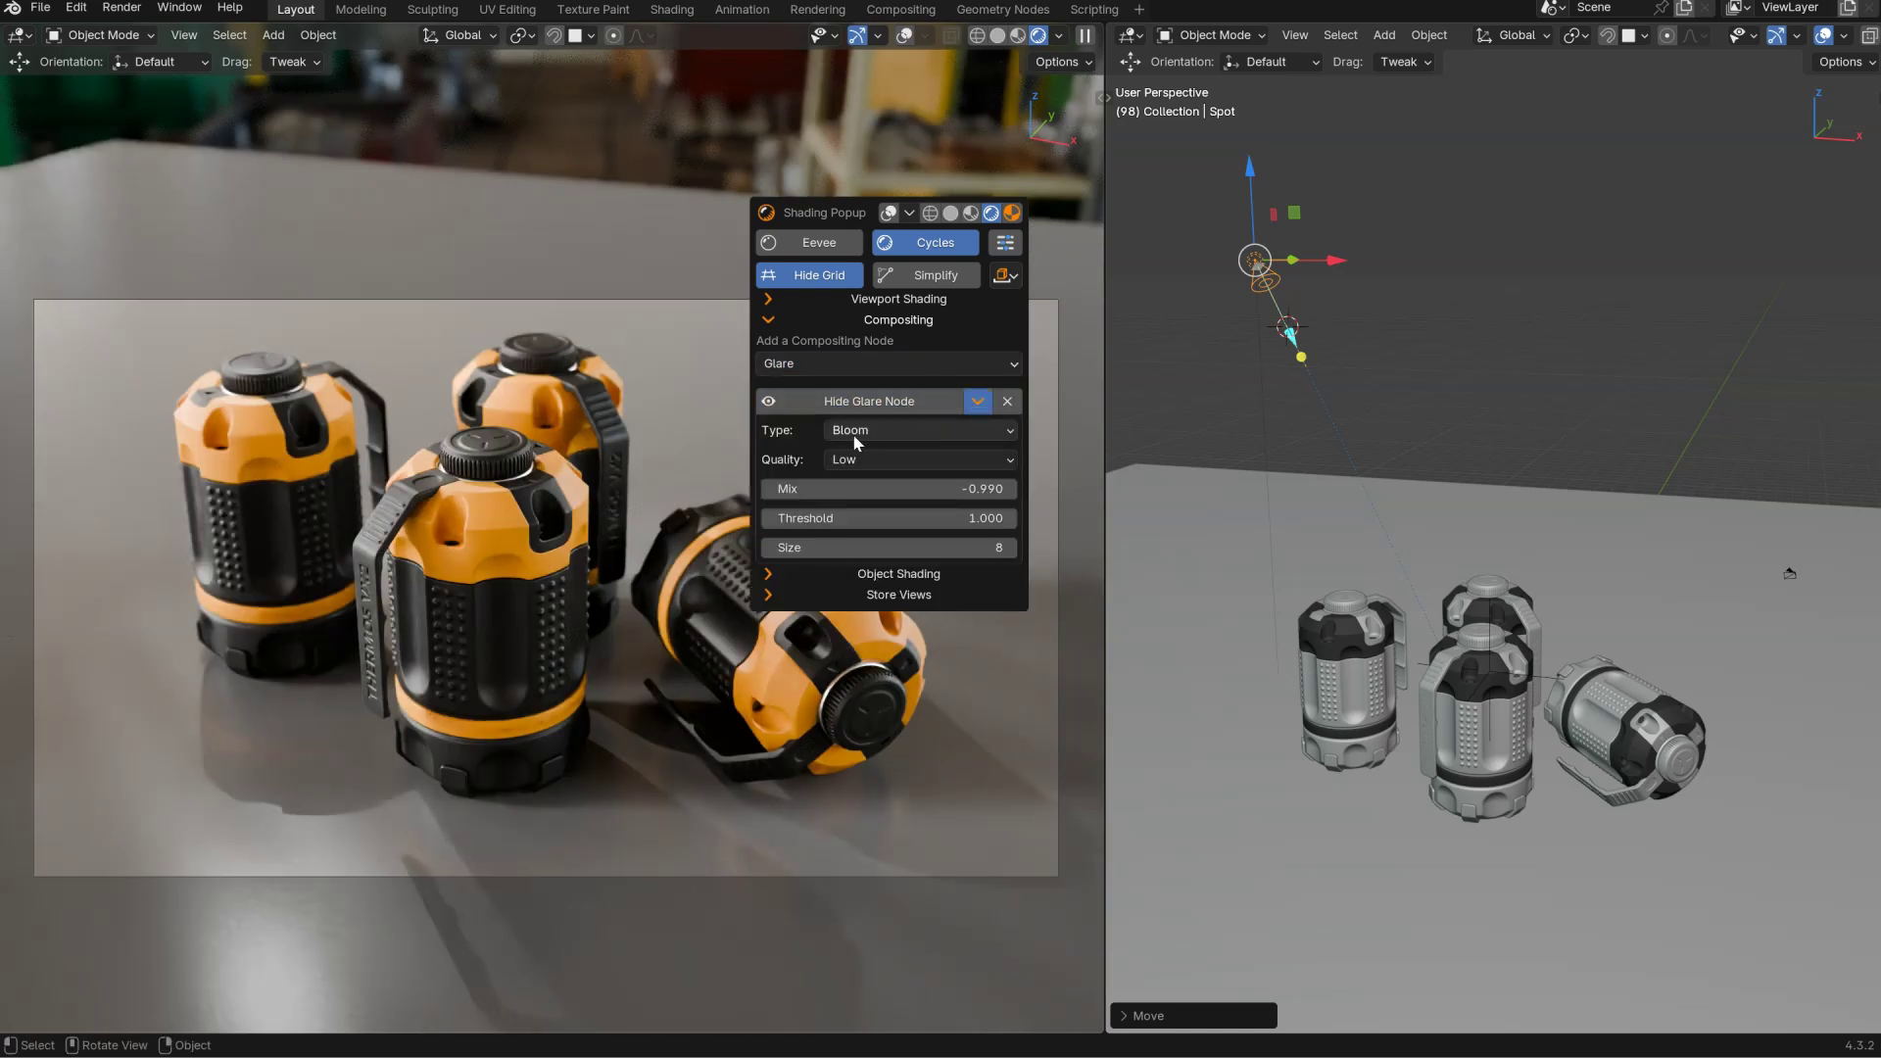
{"action": "mouse_move", "coordinate": [844, 496]}
{"action": "left_mouse_down"}
{"action": "mouse_move", "coordinate": [955, 499]}
{"action": "mouse_move", "coordinate": [864, 519]}
{"action": "mouse_move", "coordinate": [915, 521]}
{"action": "left_mouse_up"}
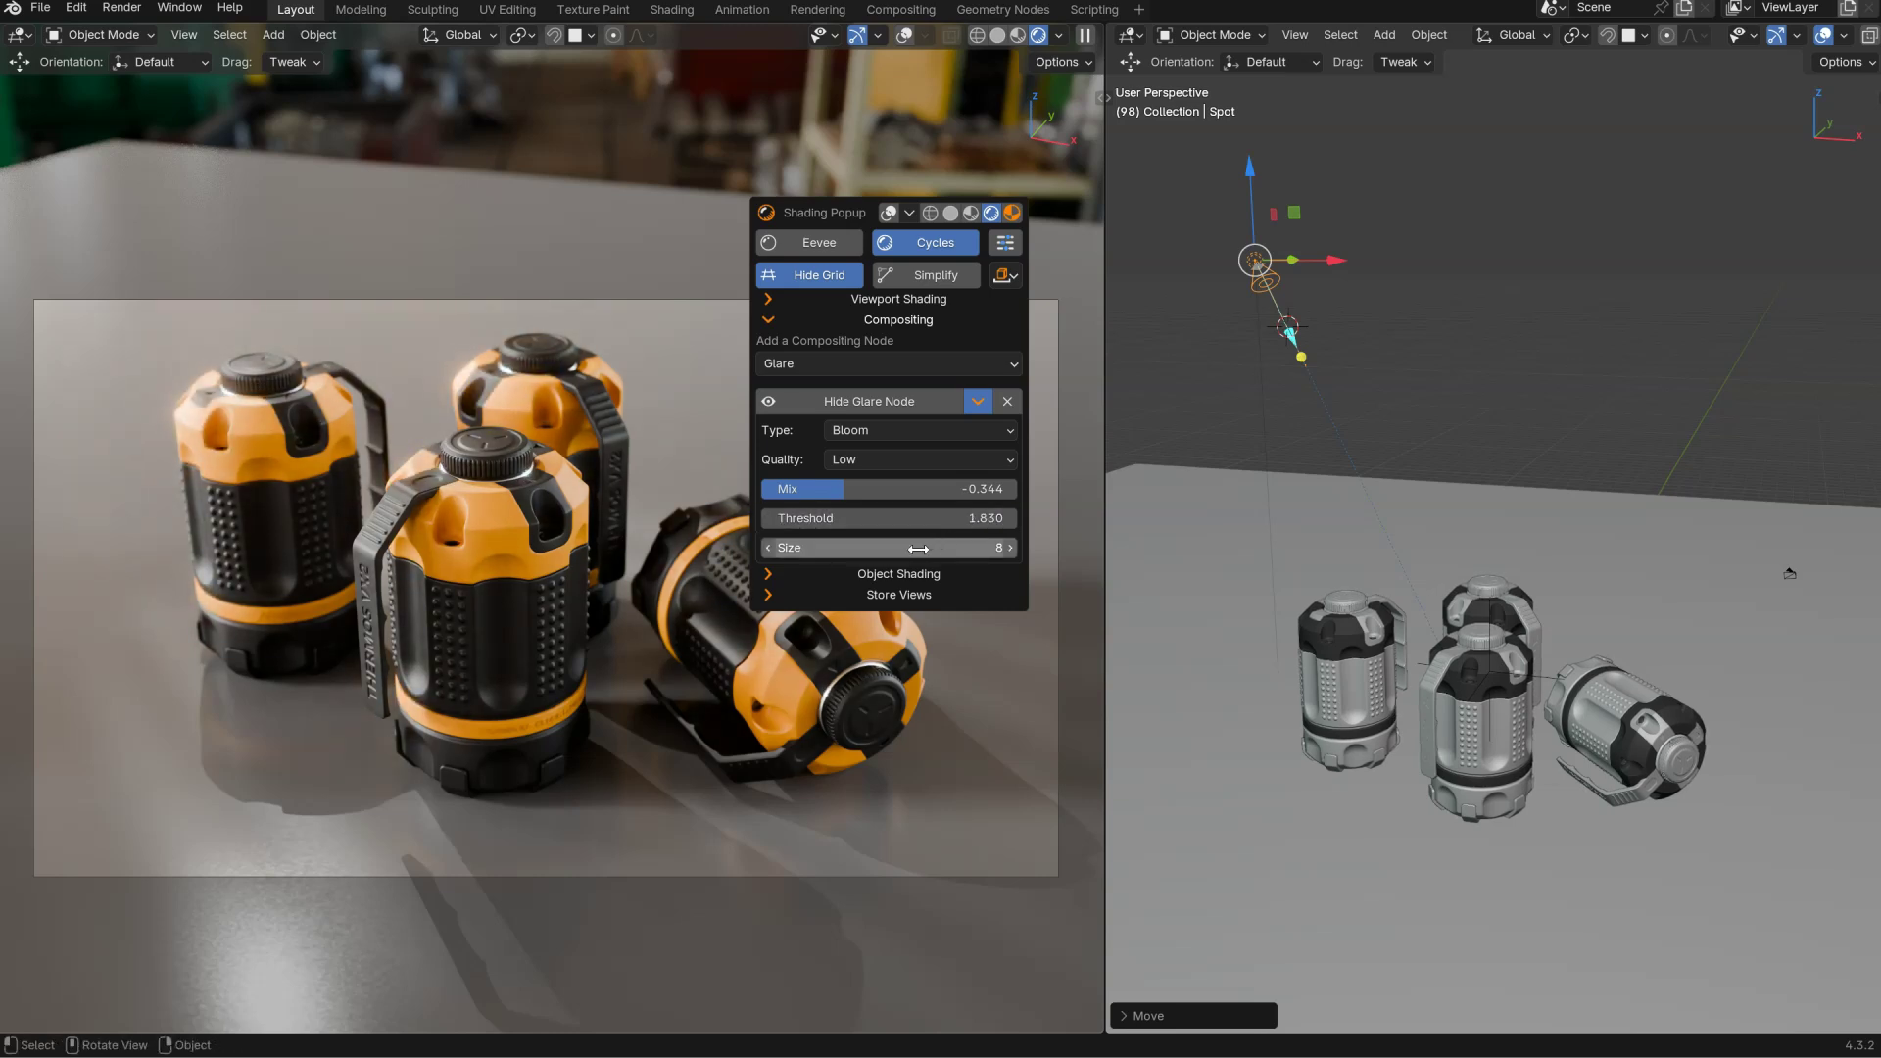
{"action": "left_click_drag", "start_coordinate": [876, 554], "coordinate": [878, 508]}
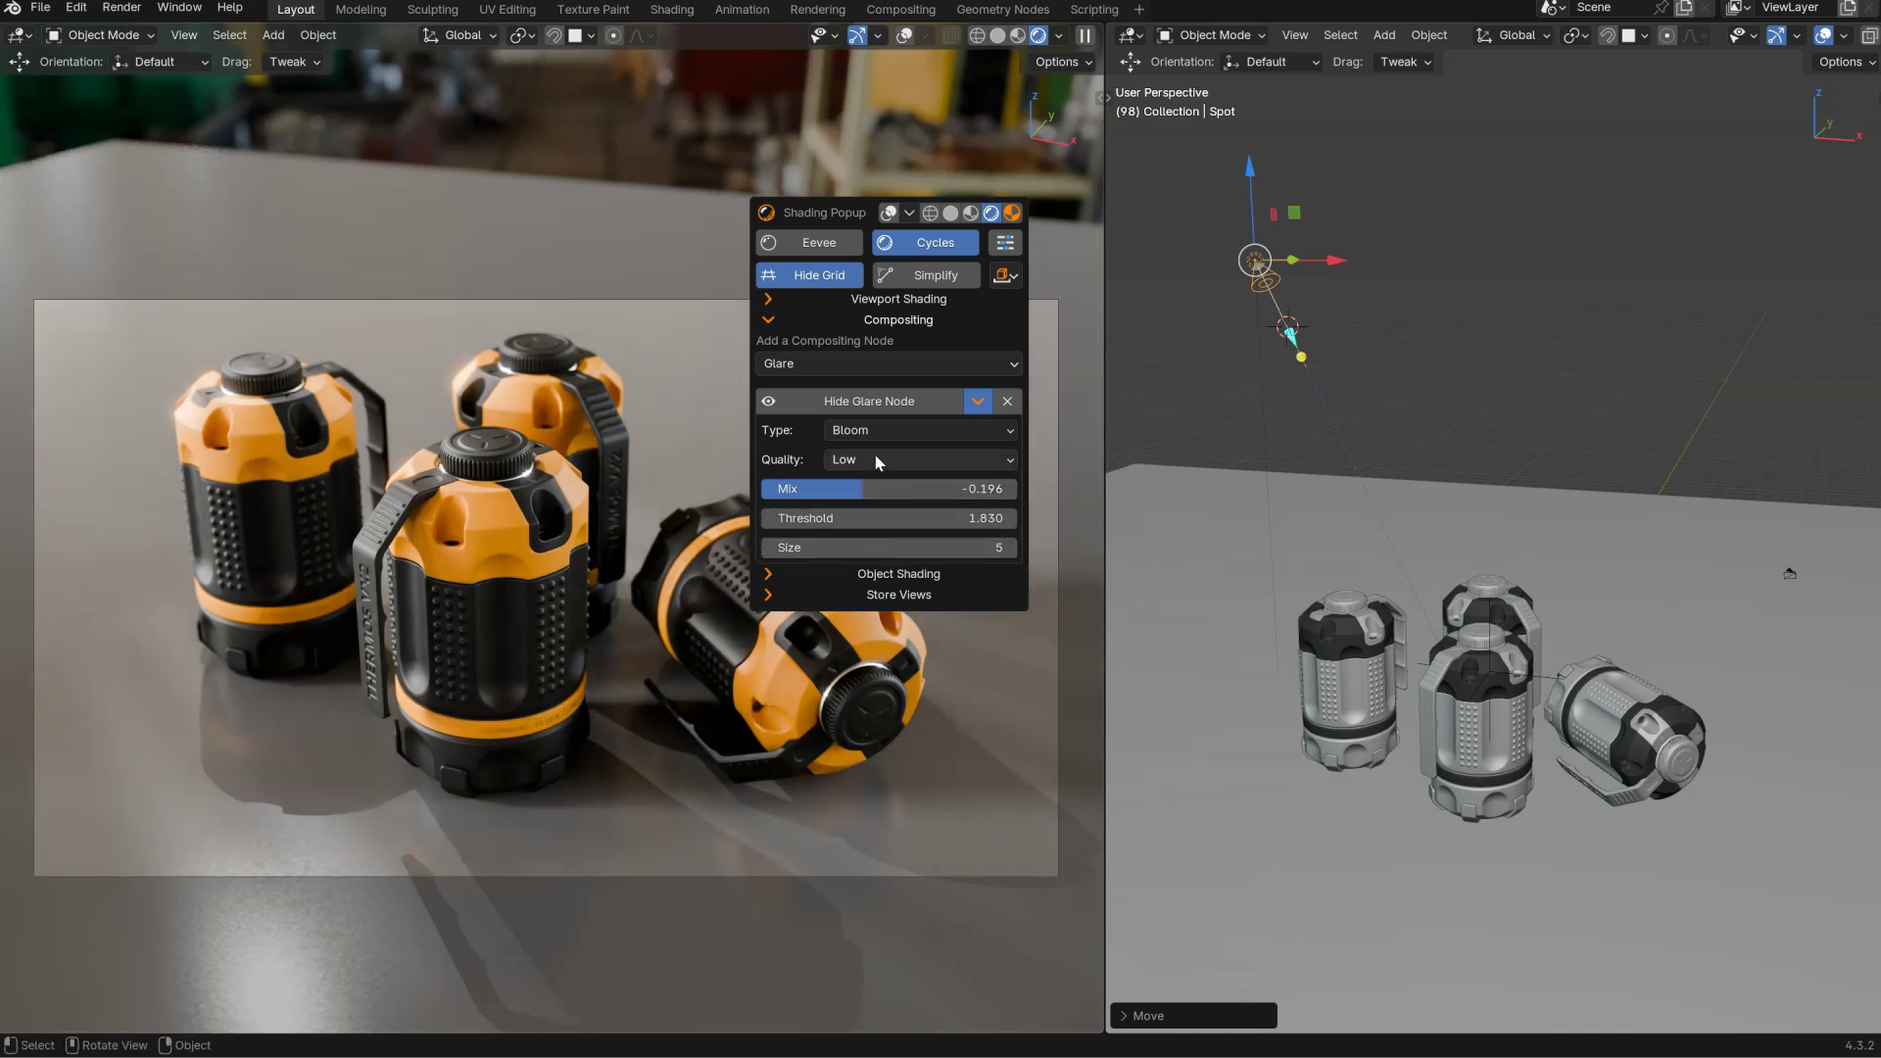
{"action": "left_click", "coordinate": [842, 460]}
{"action": "left_click", "coordinate": [852, 481]}
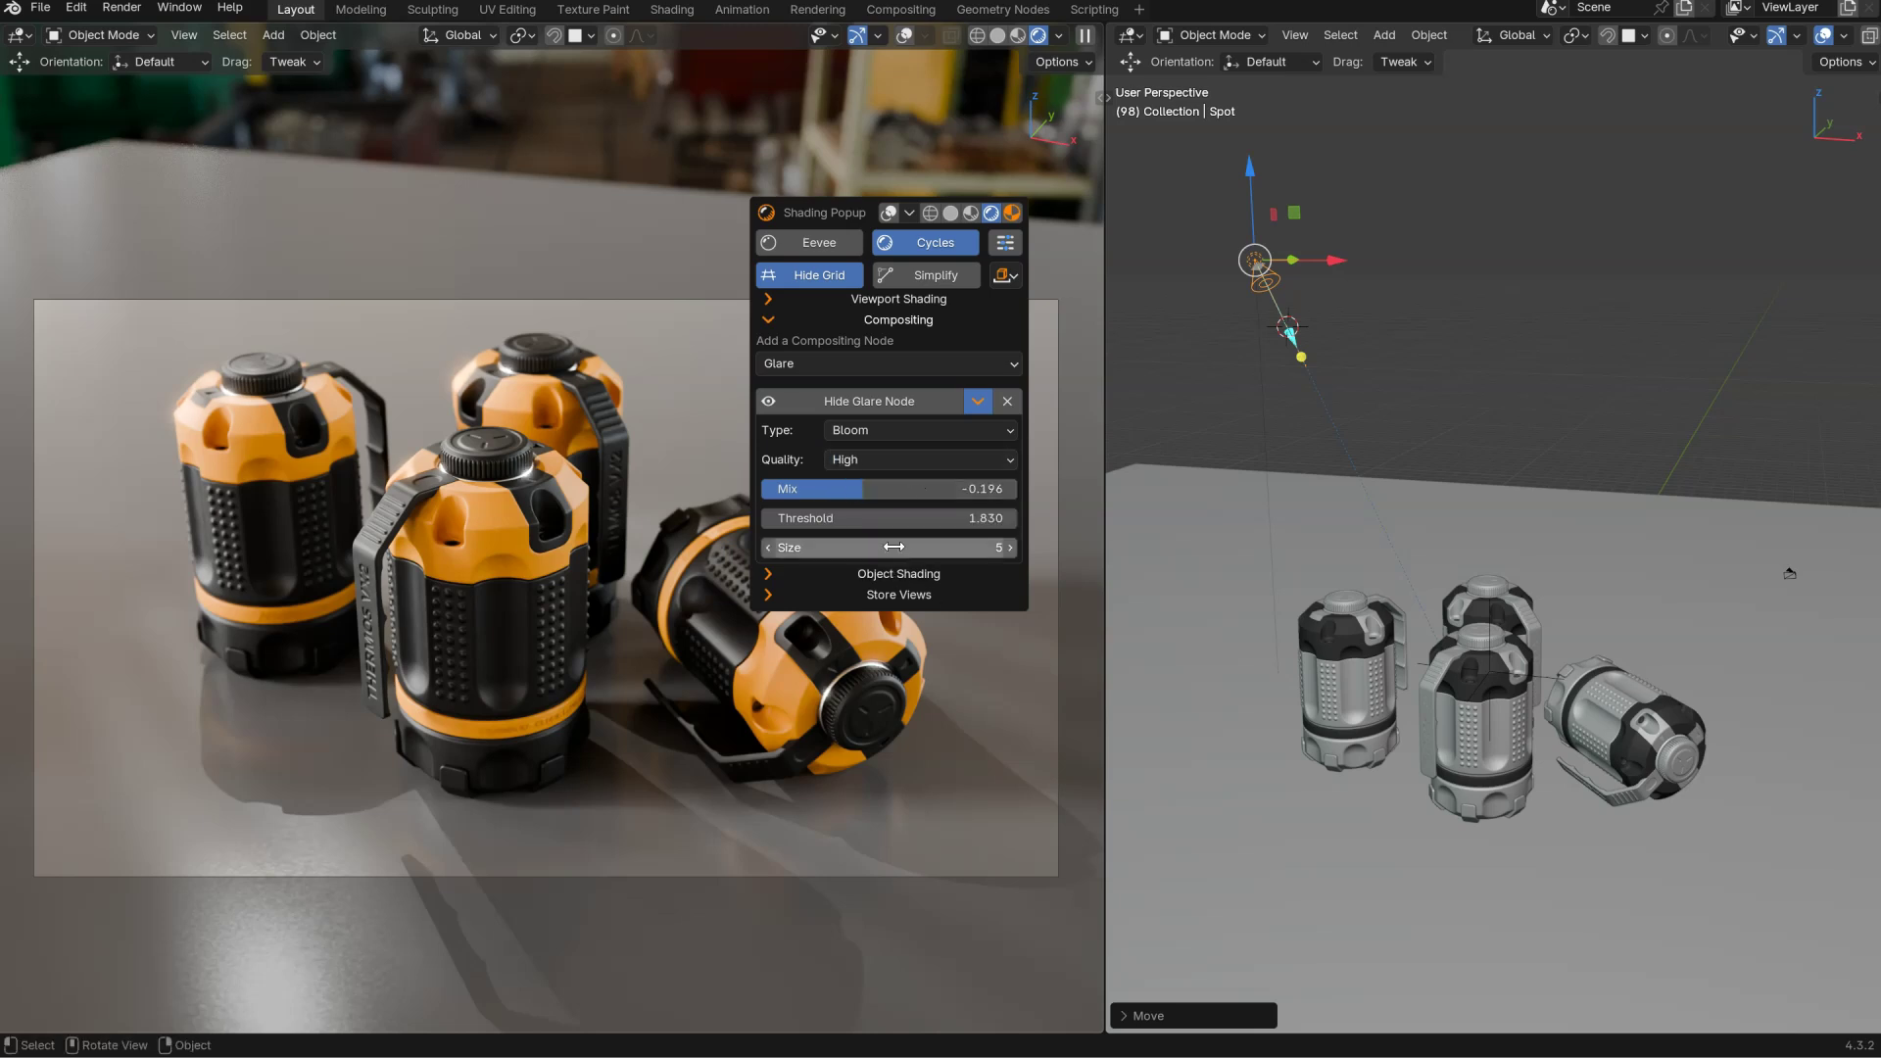
{"action": "left_click_drag", "start_coordinate": [855, 493], "coordinate": [809, 496]}
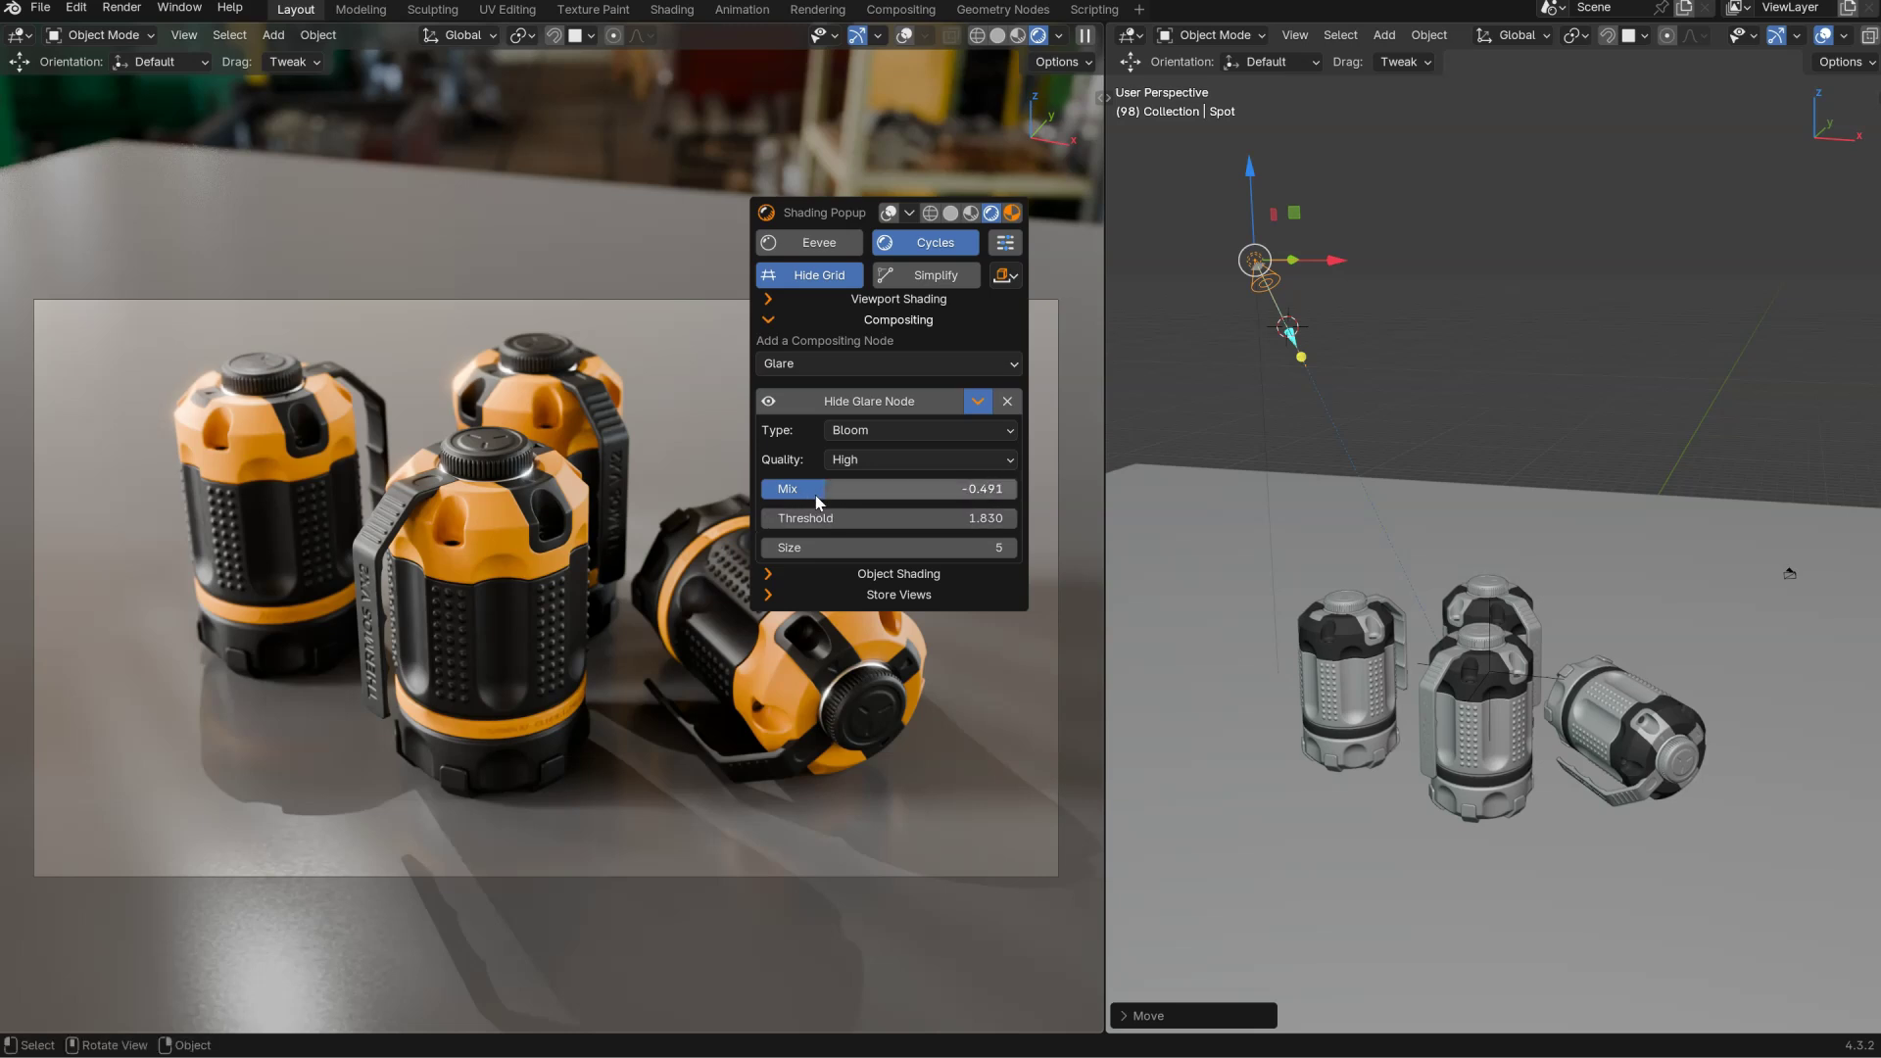
Collapse the Glare node's settings, add a Lens Distortion compositing node and inspect the fallen thermos up close.
{"action": "left_click", "coordinate": [978, 401]}
{"action": "left_click", "coordinate": [941, 363]}
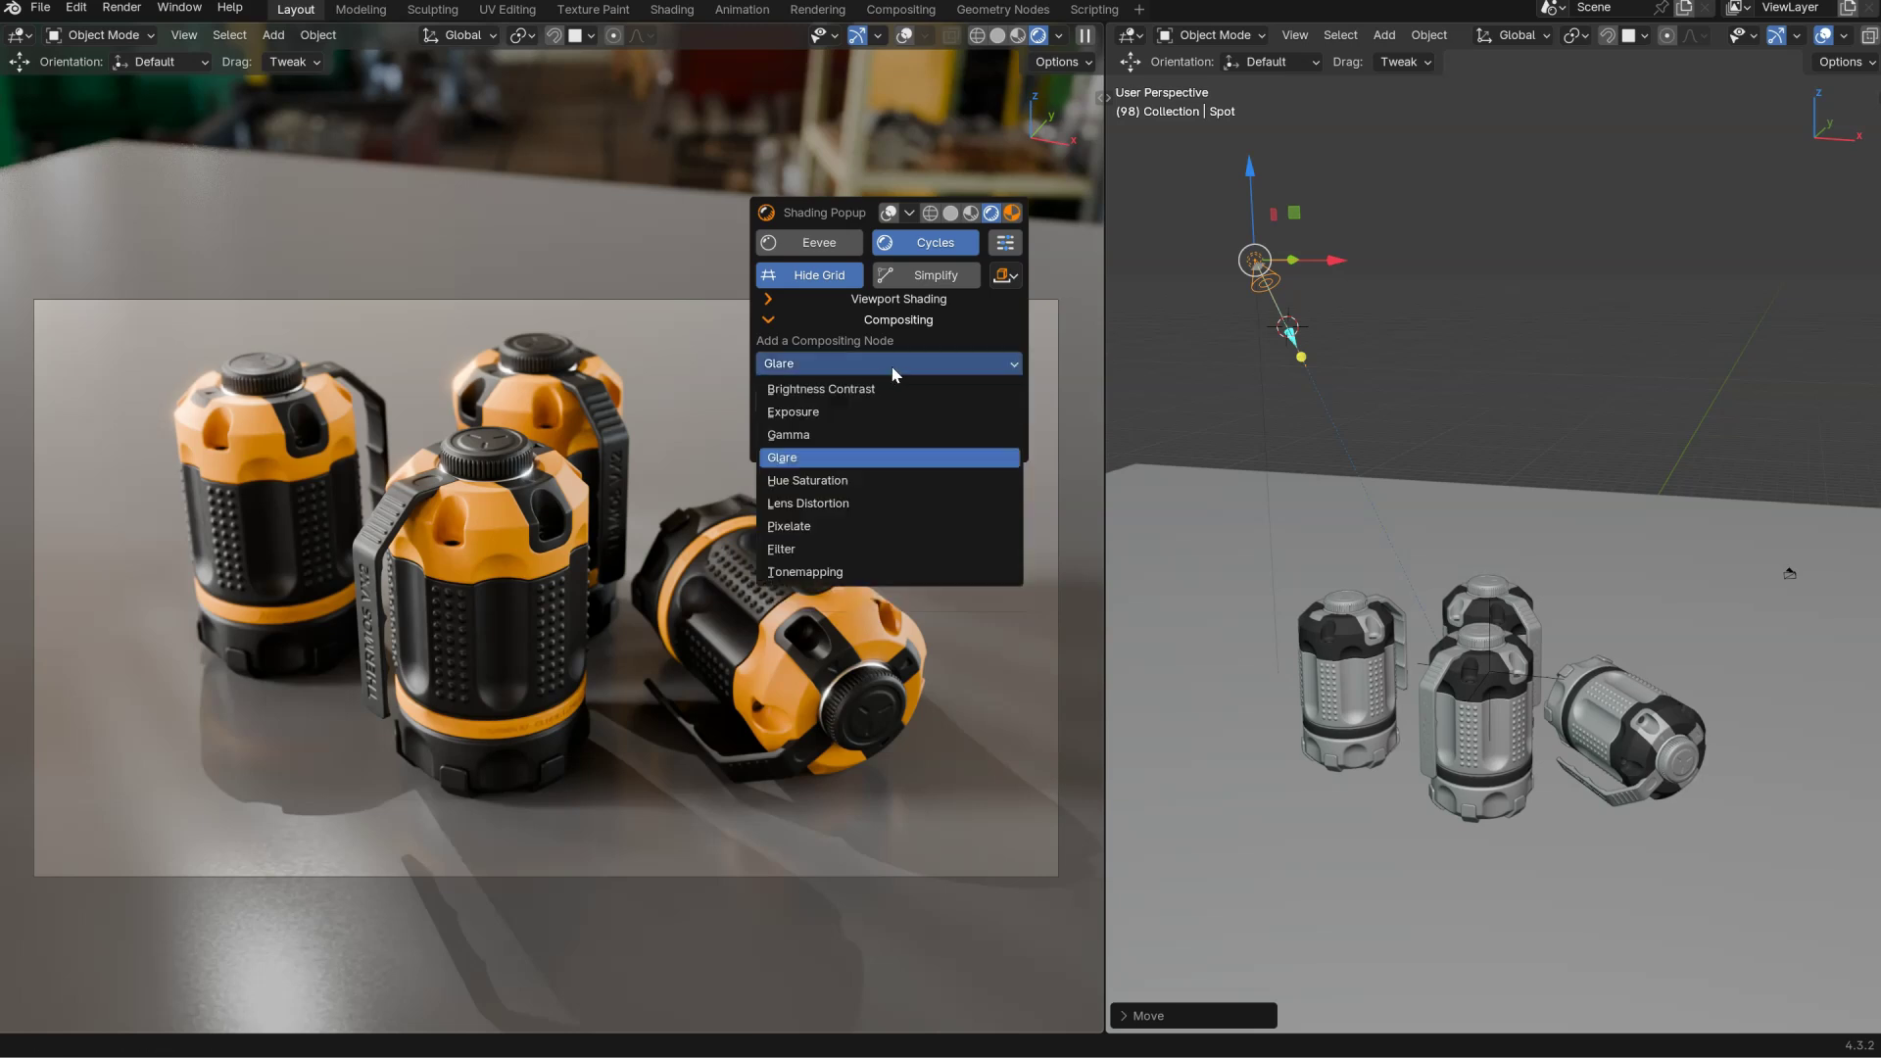
{"action": "left_click", "coordinate": [795, 503]}
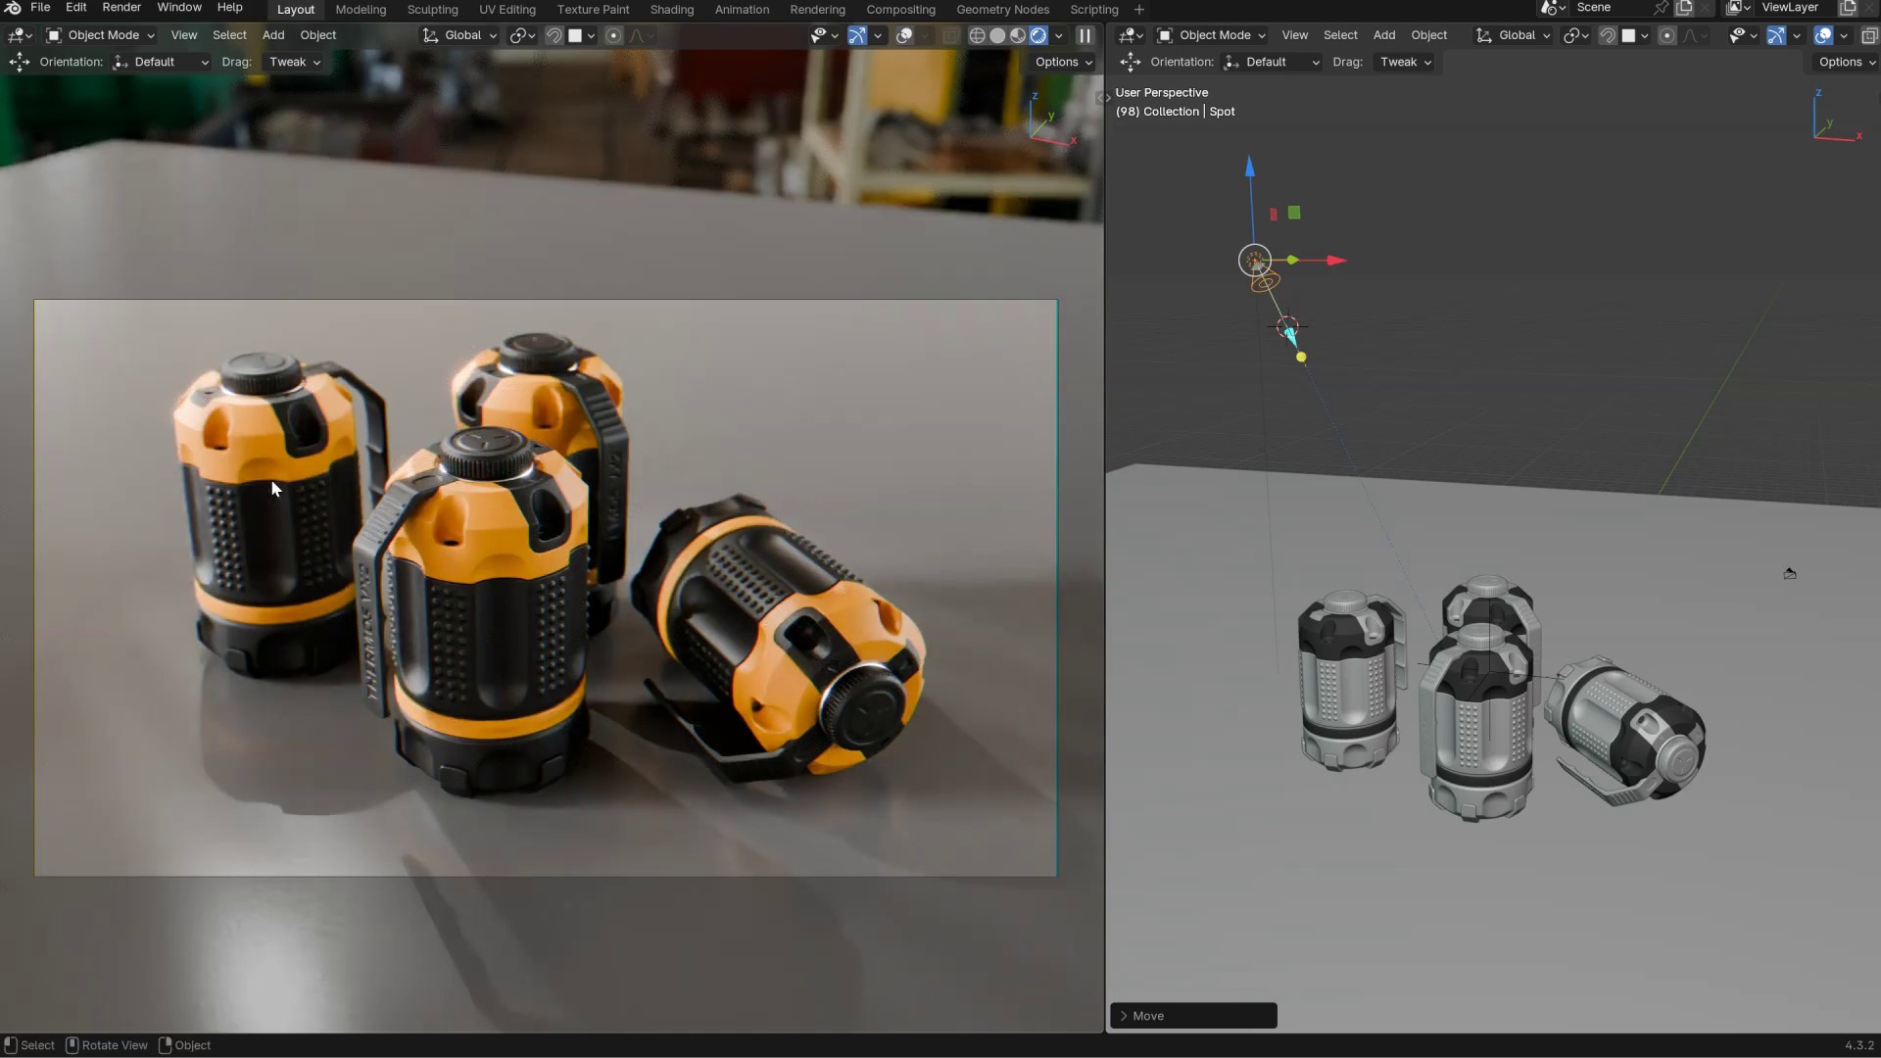
{"action": "scroll", "coordinate": [749, 431], "scroll_direction": "up", "scroll_amount": 8}
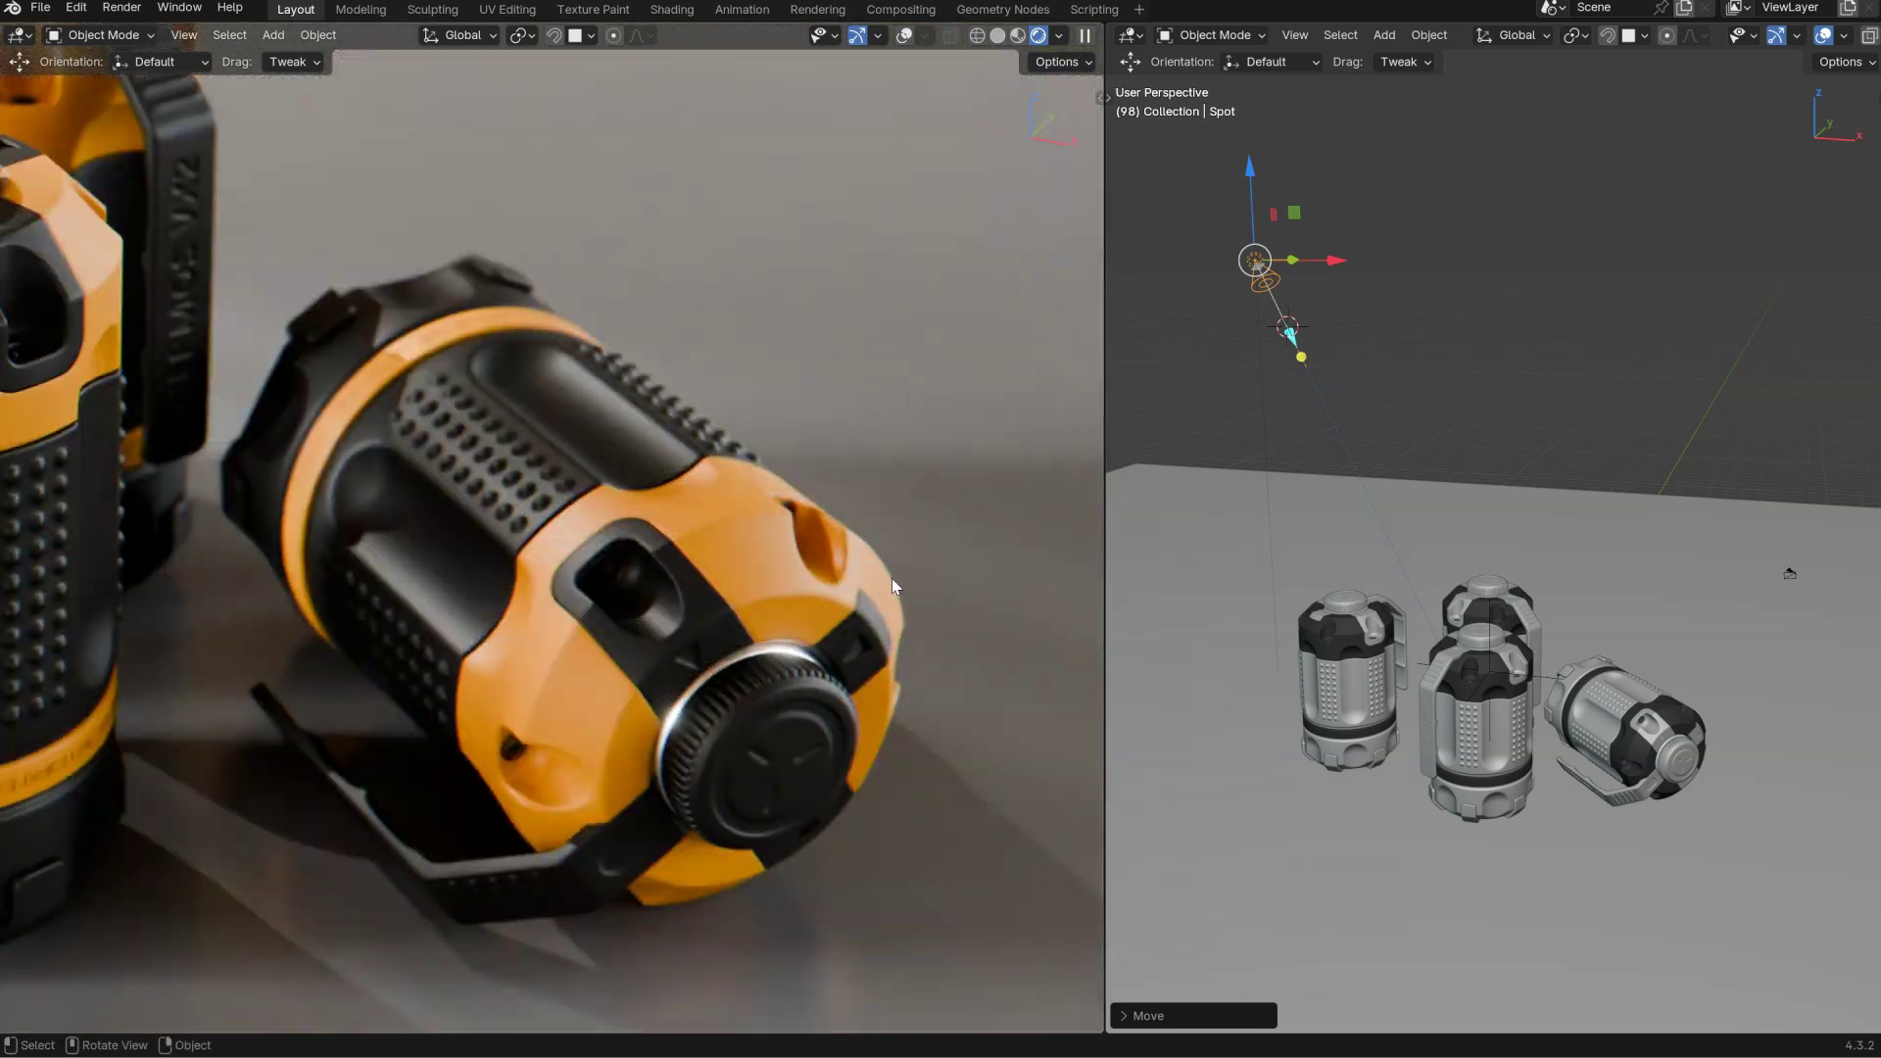
{"action": "scroll", "coordinate": [686, 509], "scroll_direction": "down", "scroll_amount": 3}
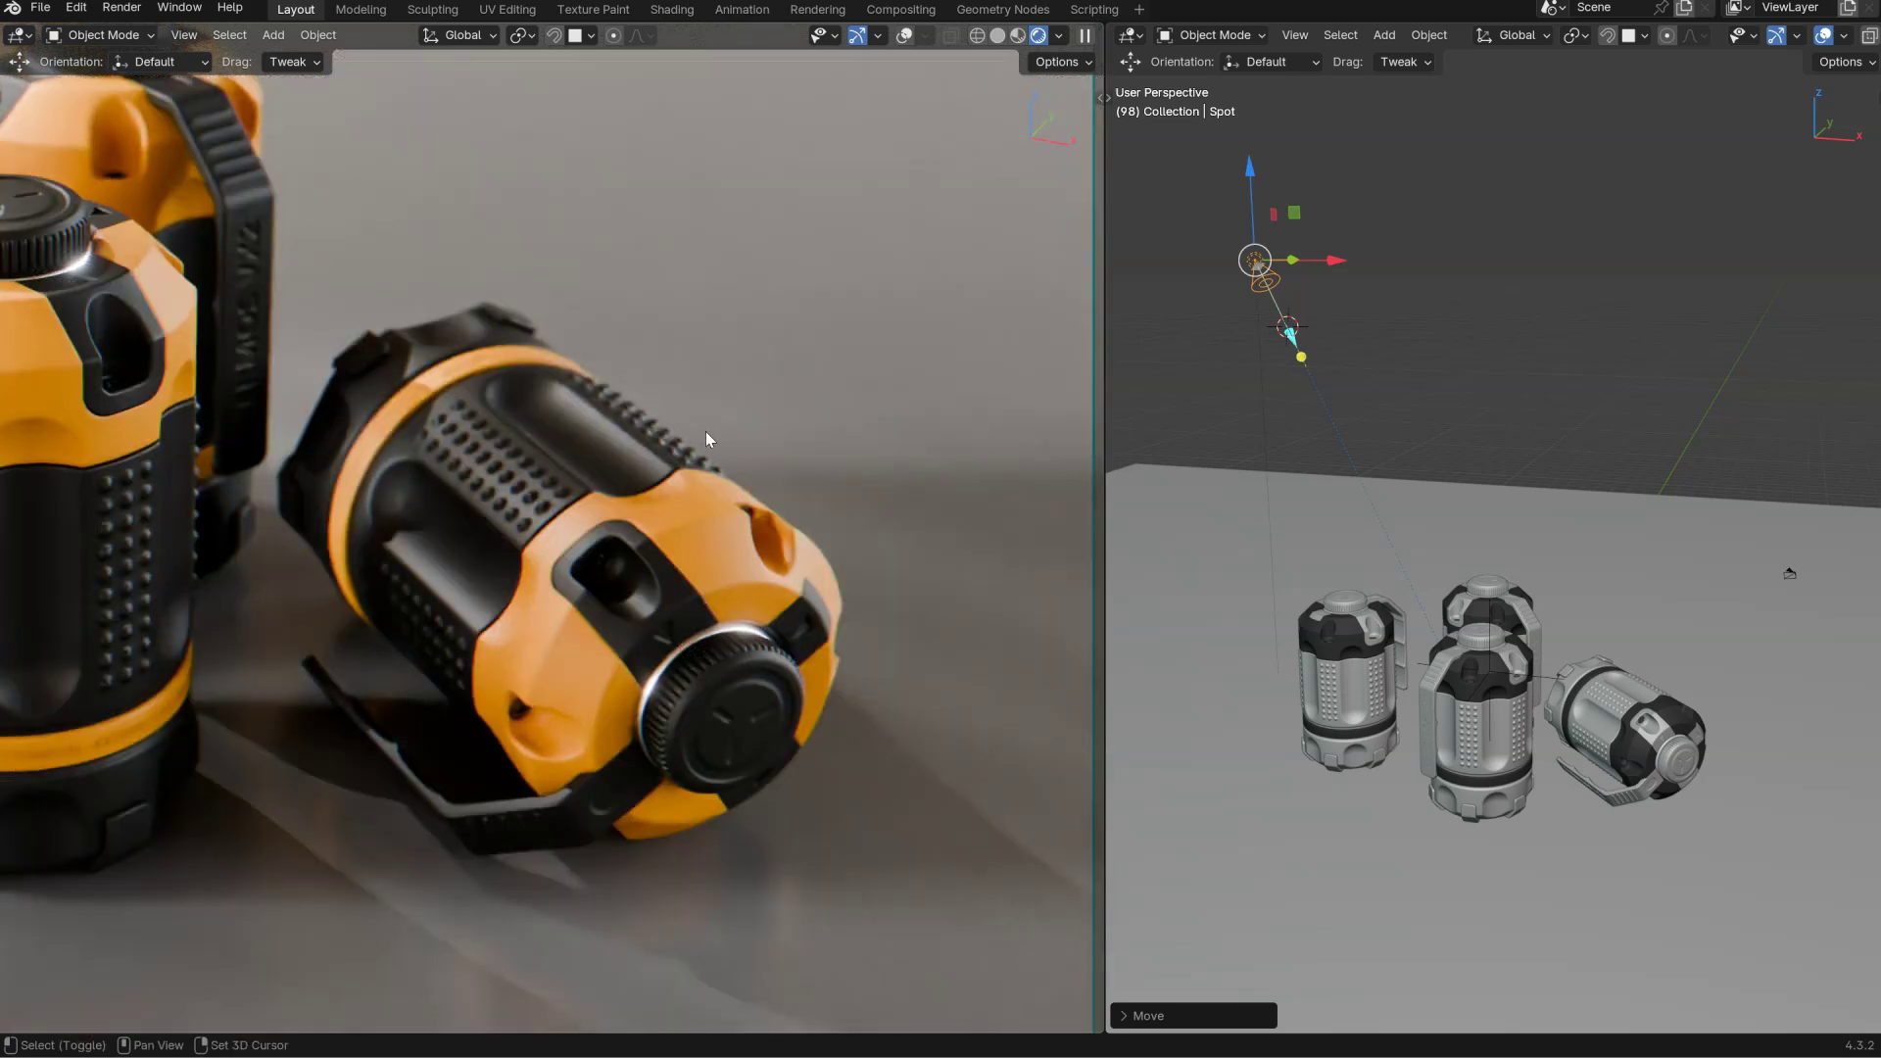
Expand the Lens Distortion node's settings, set its Dispersion to 0.2 and return to the full camera view.
{"action": "key", "text": "z"}
{"action": "left_click", "coordinate": [815, 636]}
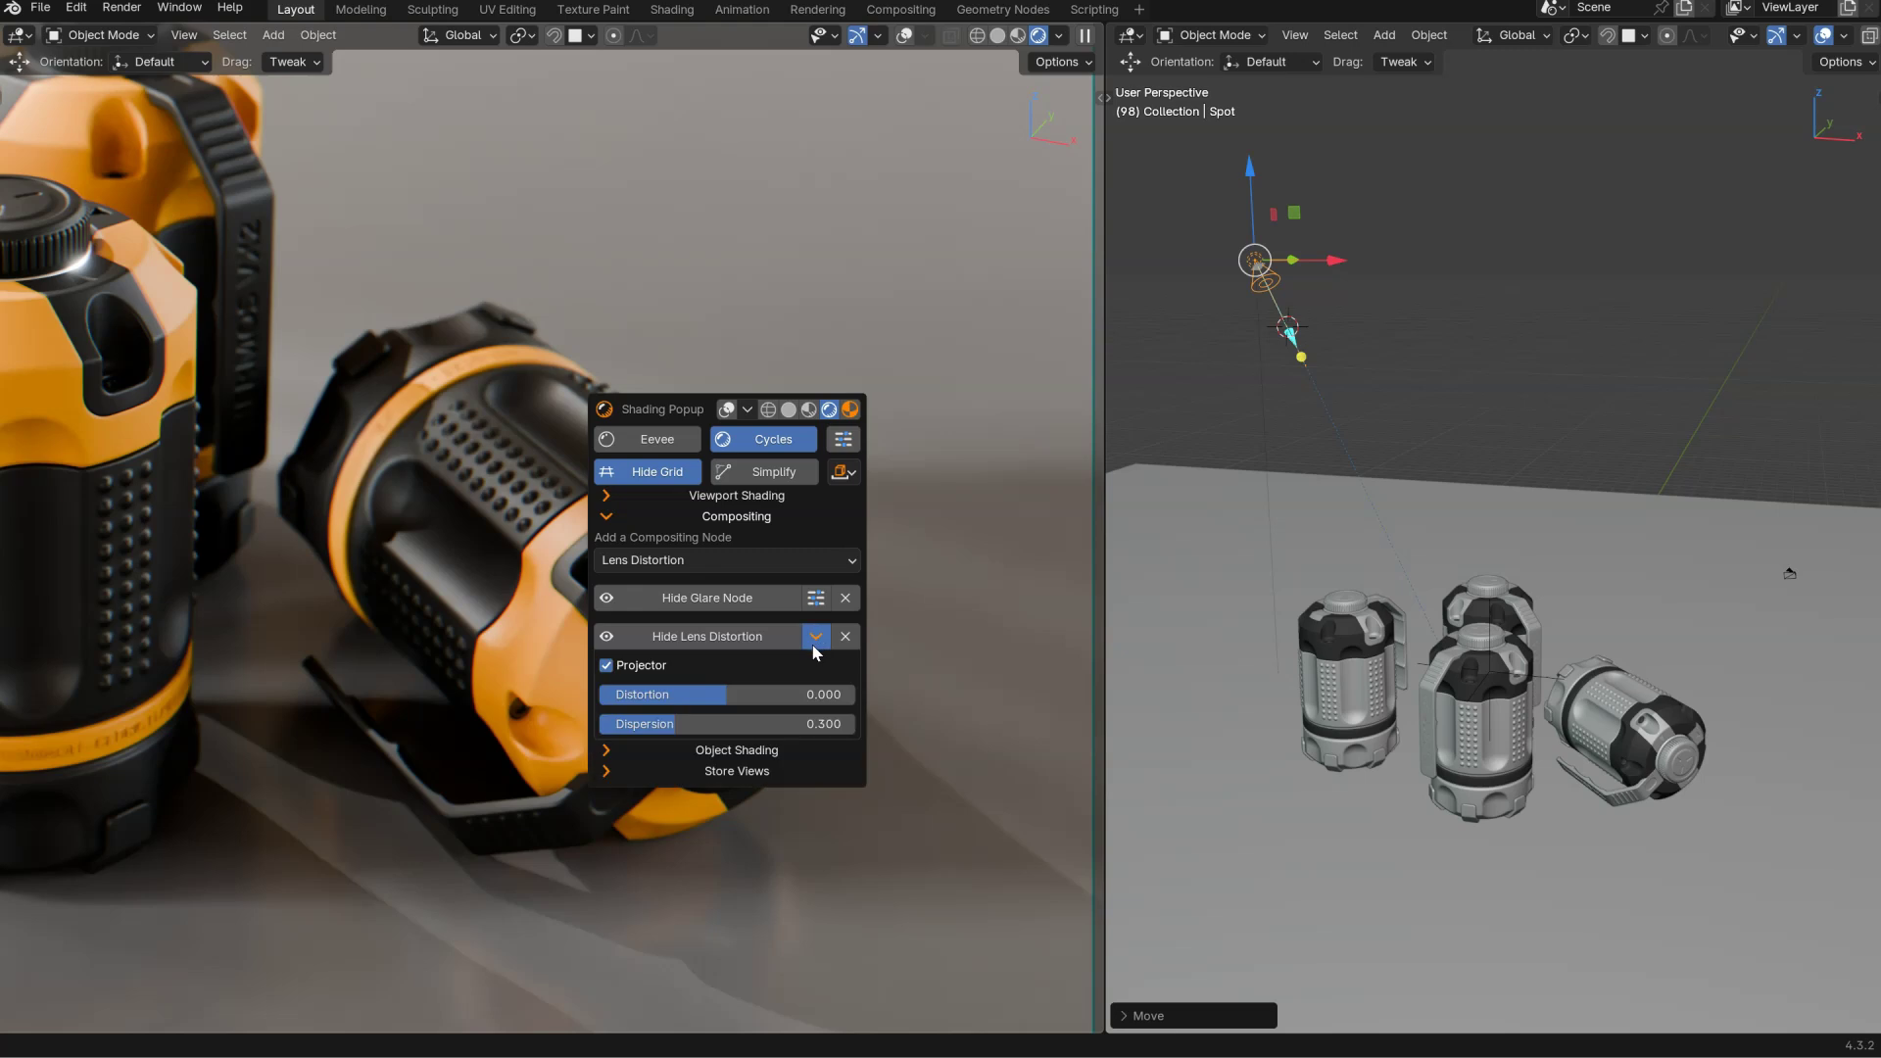
{"action": "left_click", "coordinate": [733, 723]}
{"action": "type", "text": "0.2"}
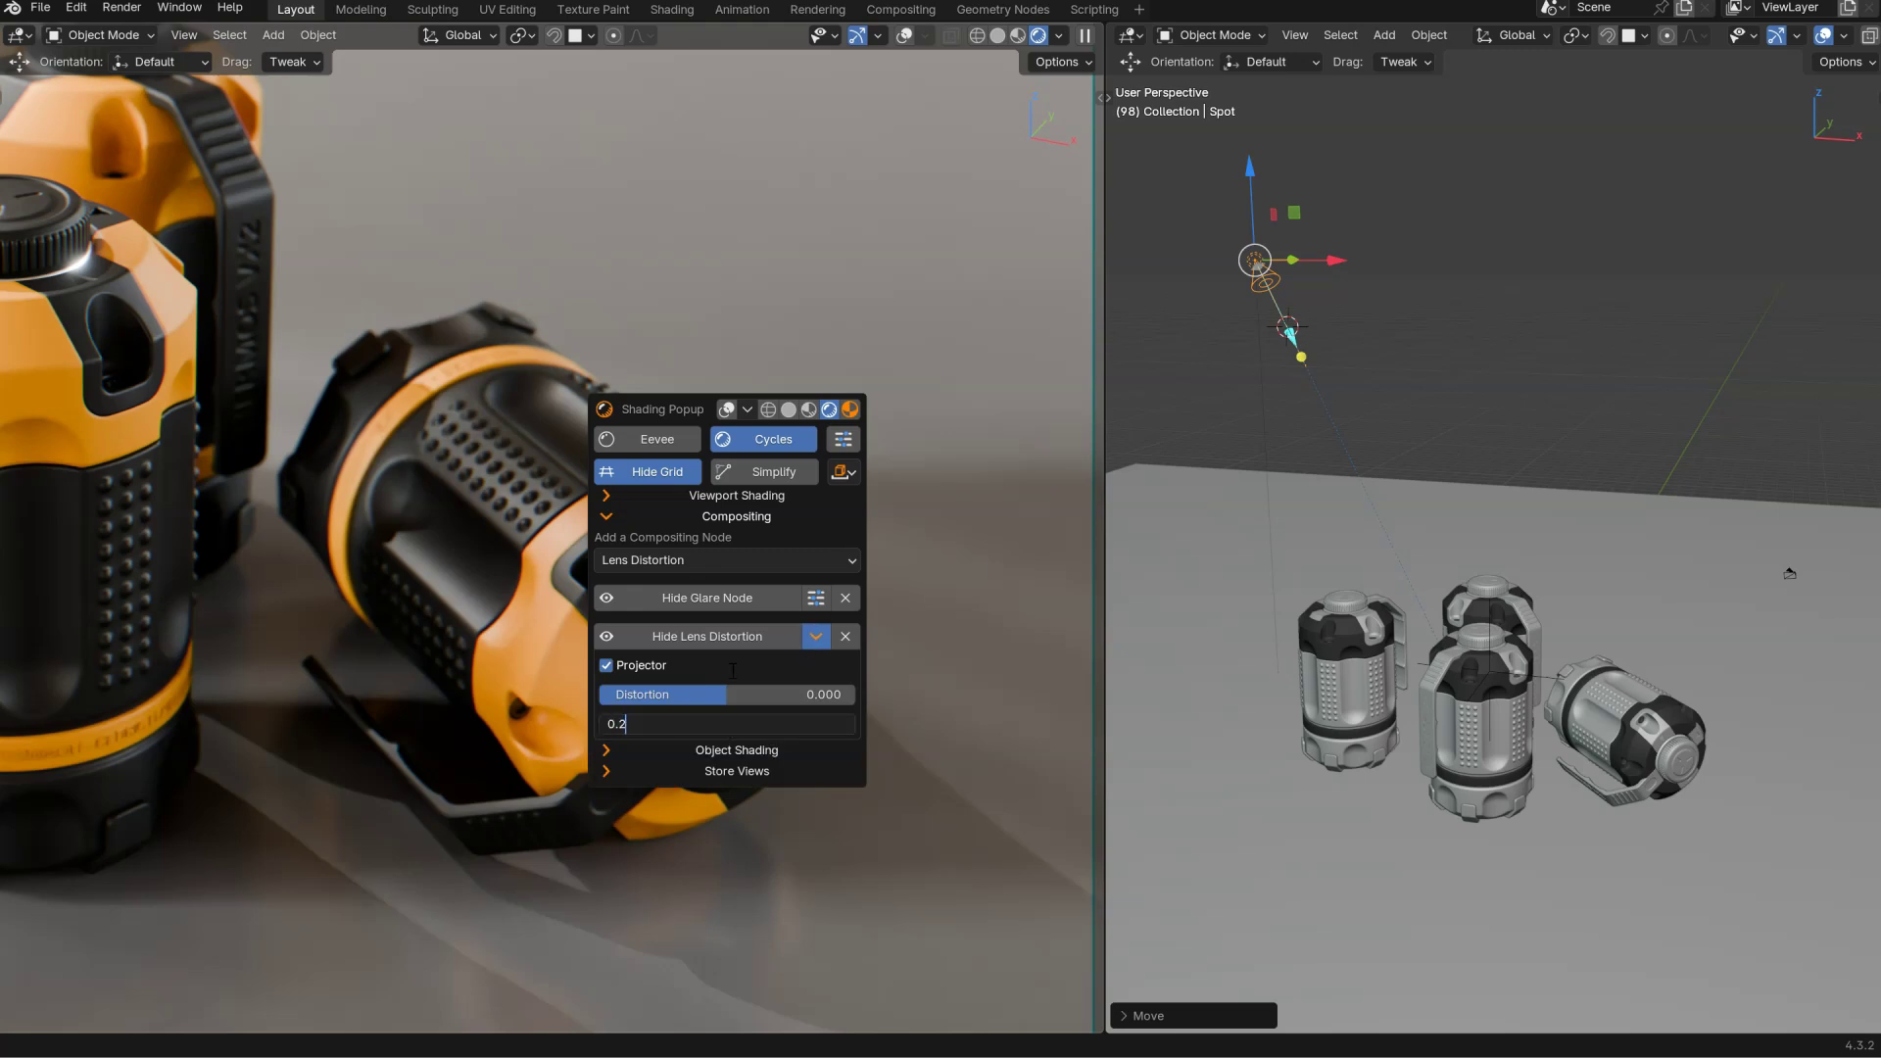
{"action": "key", "text": "Return"}
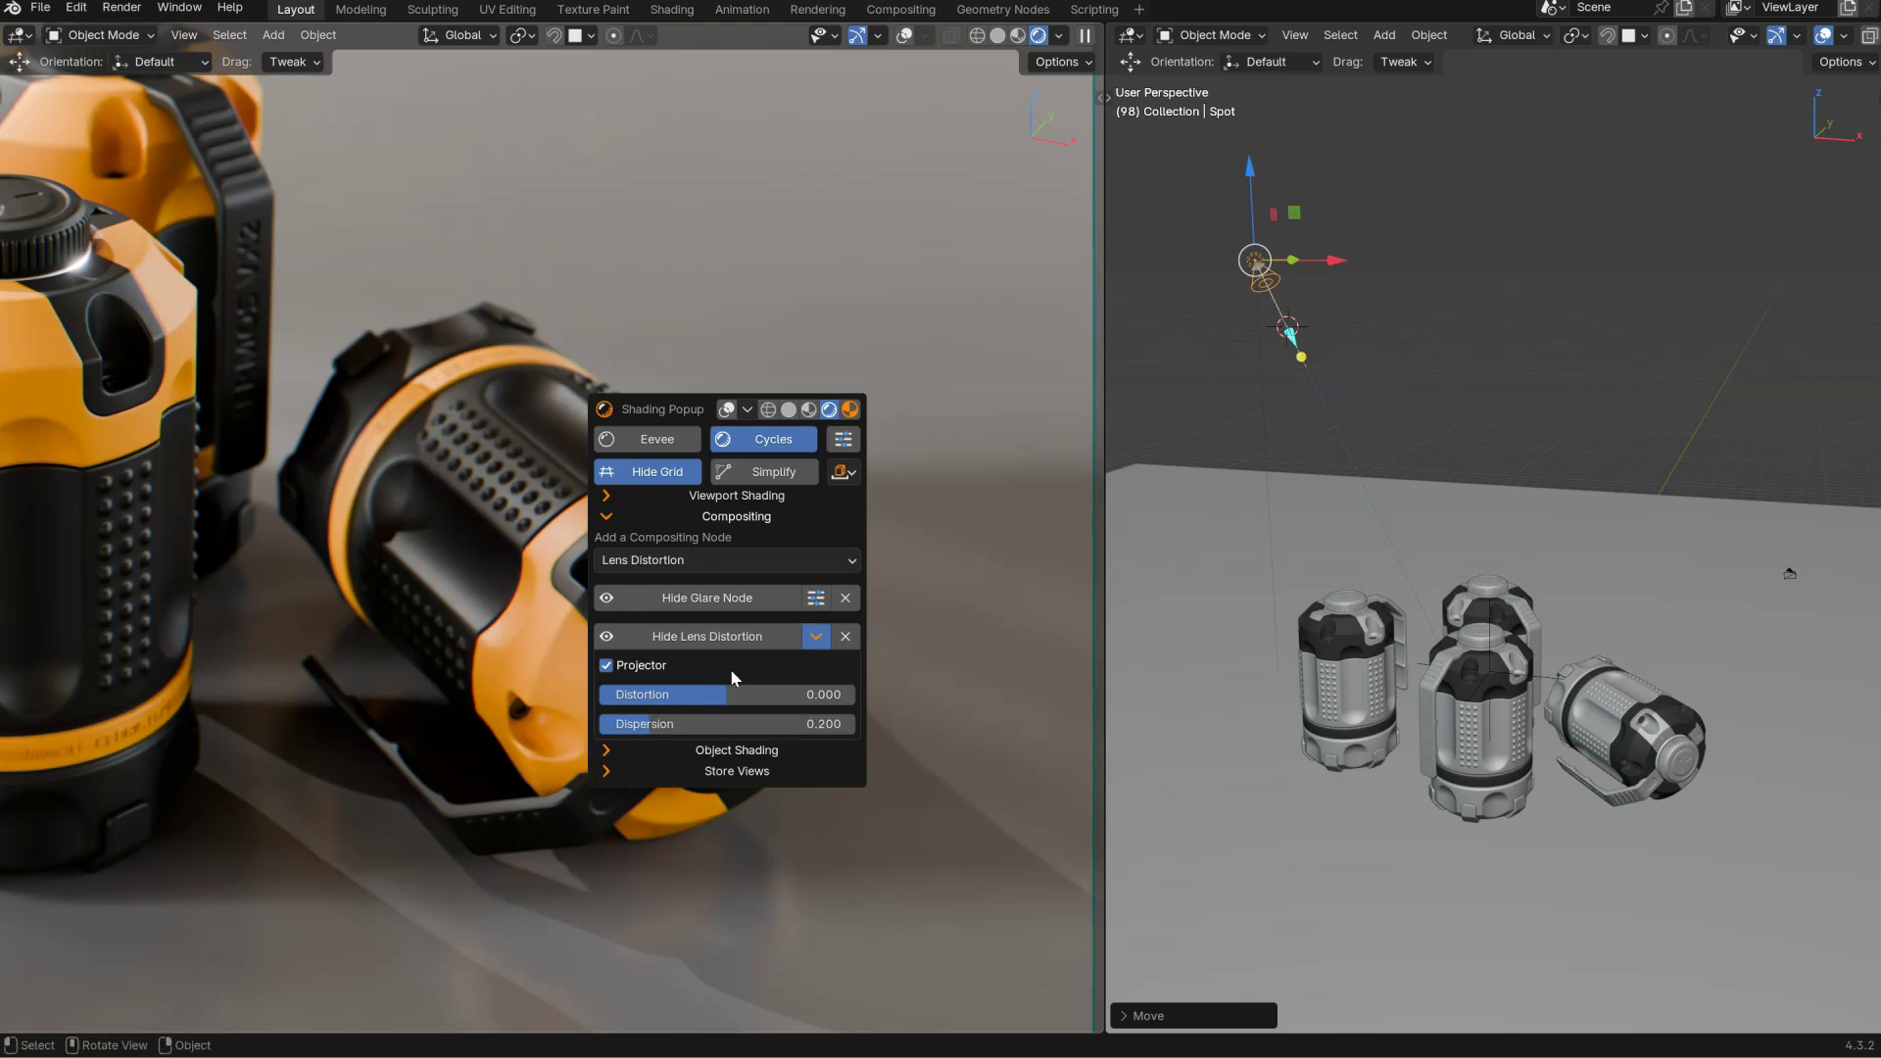
{"action": "key", "text": "Escape"}
{"action": "key", "text": "KP_0"}
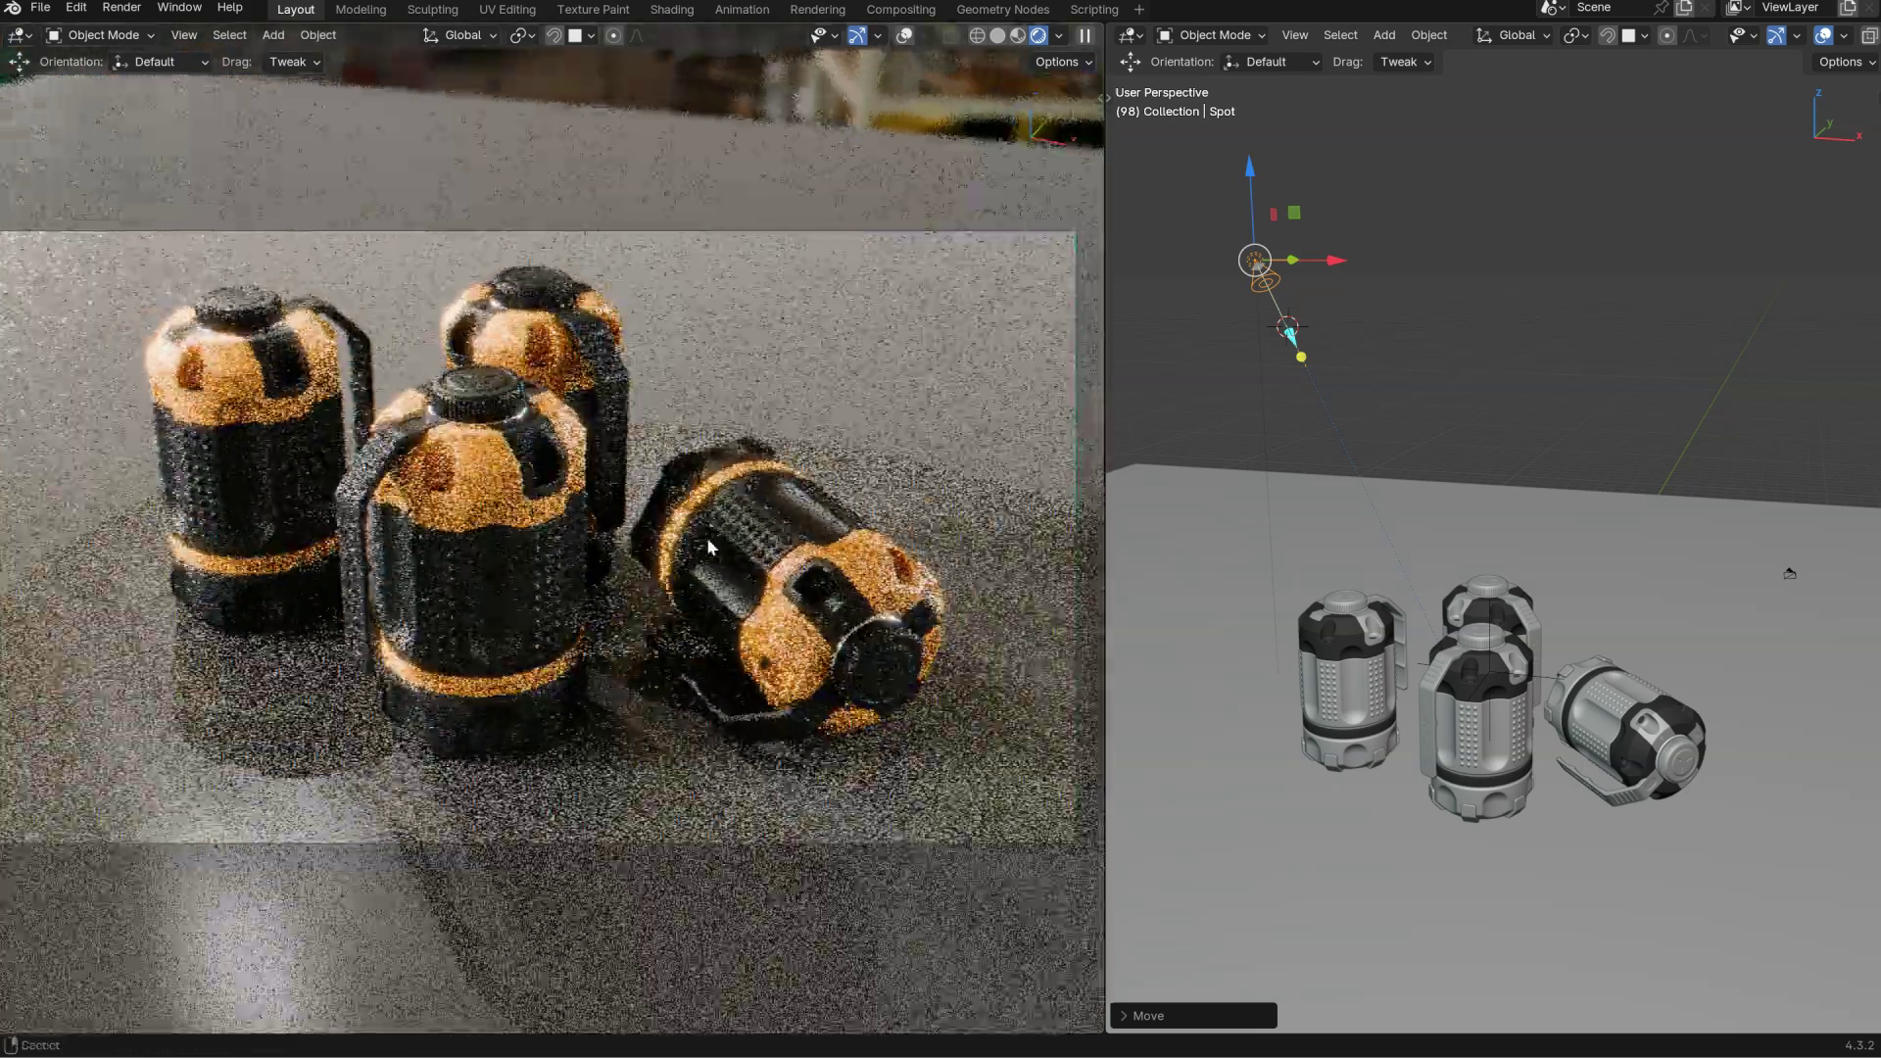
{"action": "middle_click_drag", "start_coordinate": [707, 537], "coordinate": [694, 554], "text": "ctrl"}
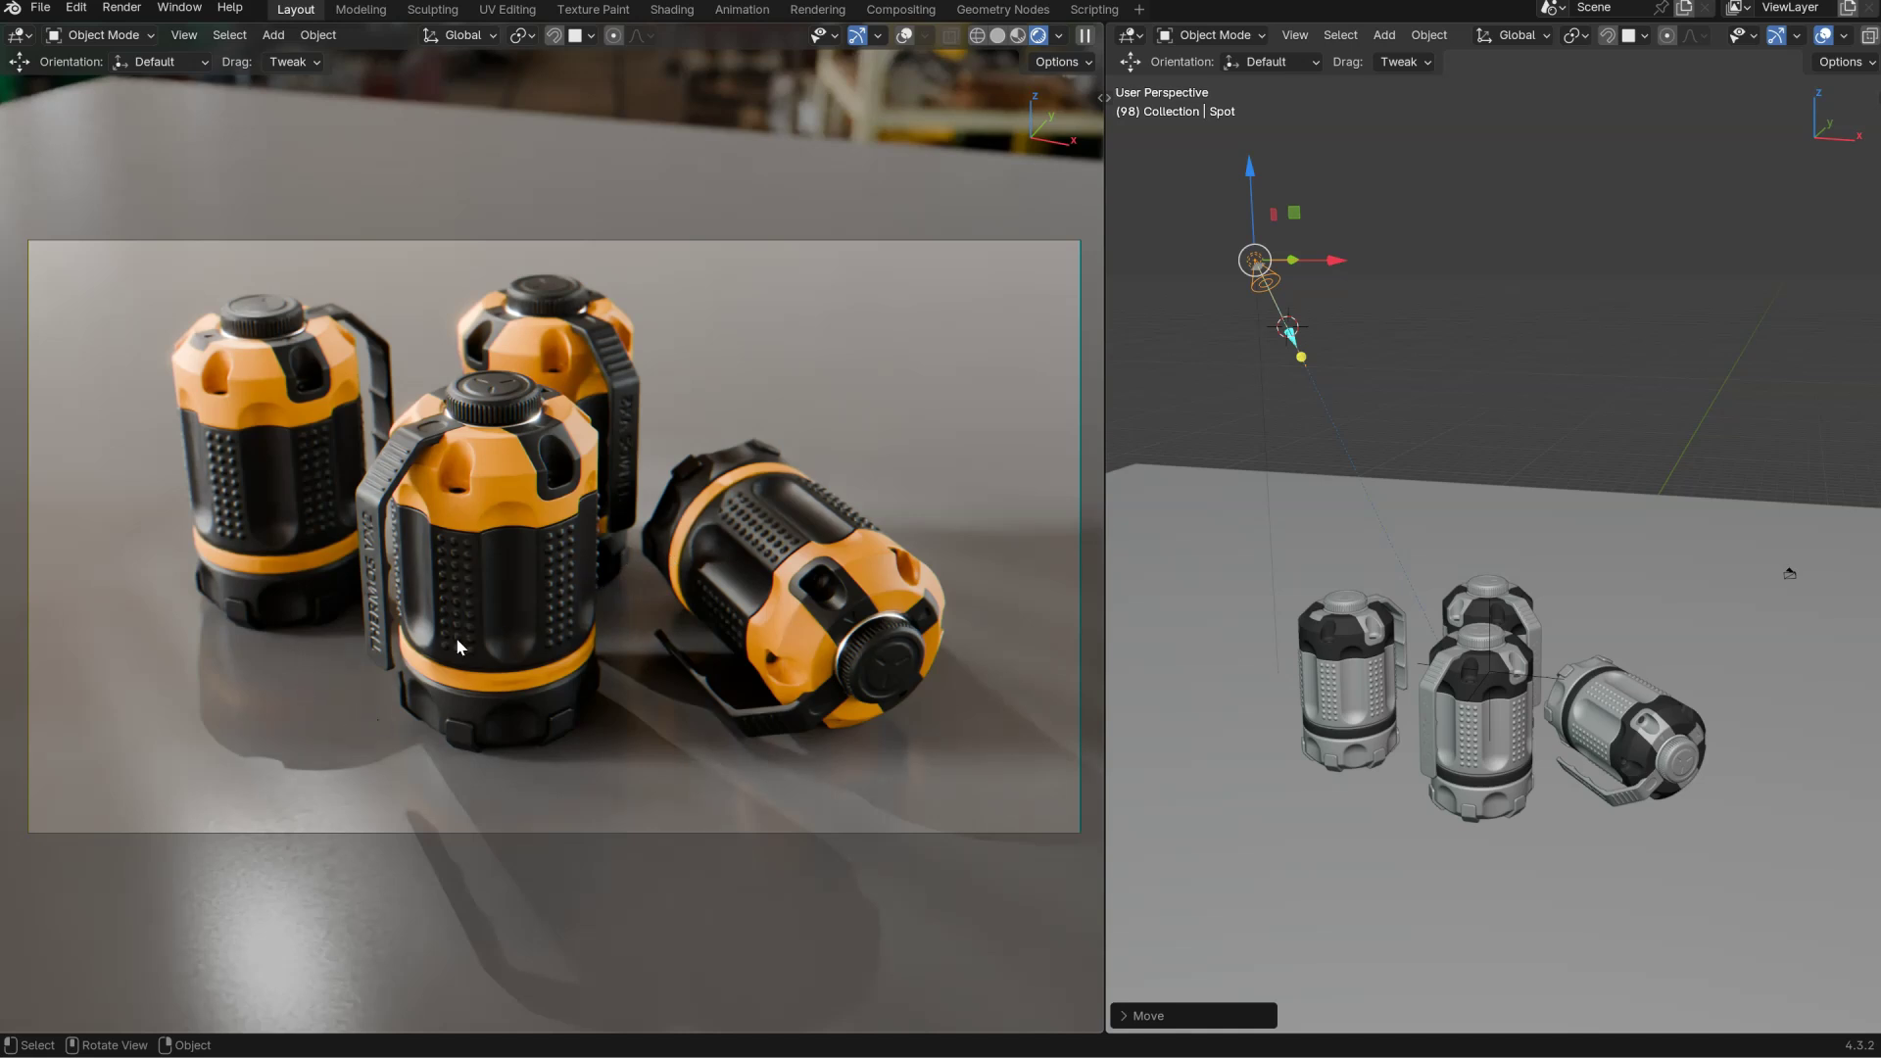
Set the Lens Distortion node's Dispersion to 0.1 in the Shading Popup.
{"action": "key", "text": "shift+z"}
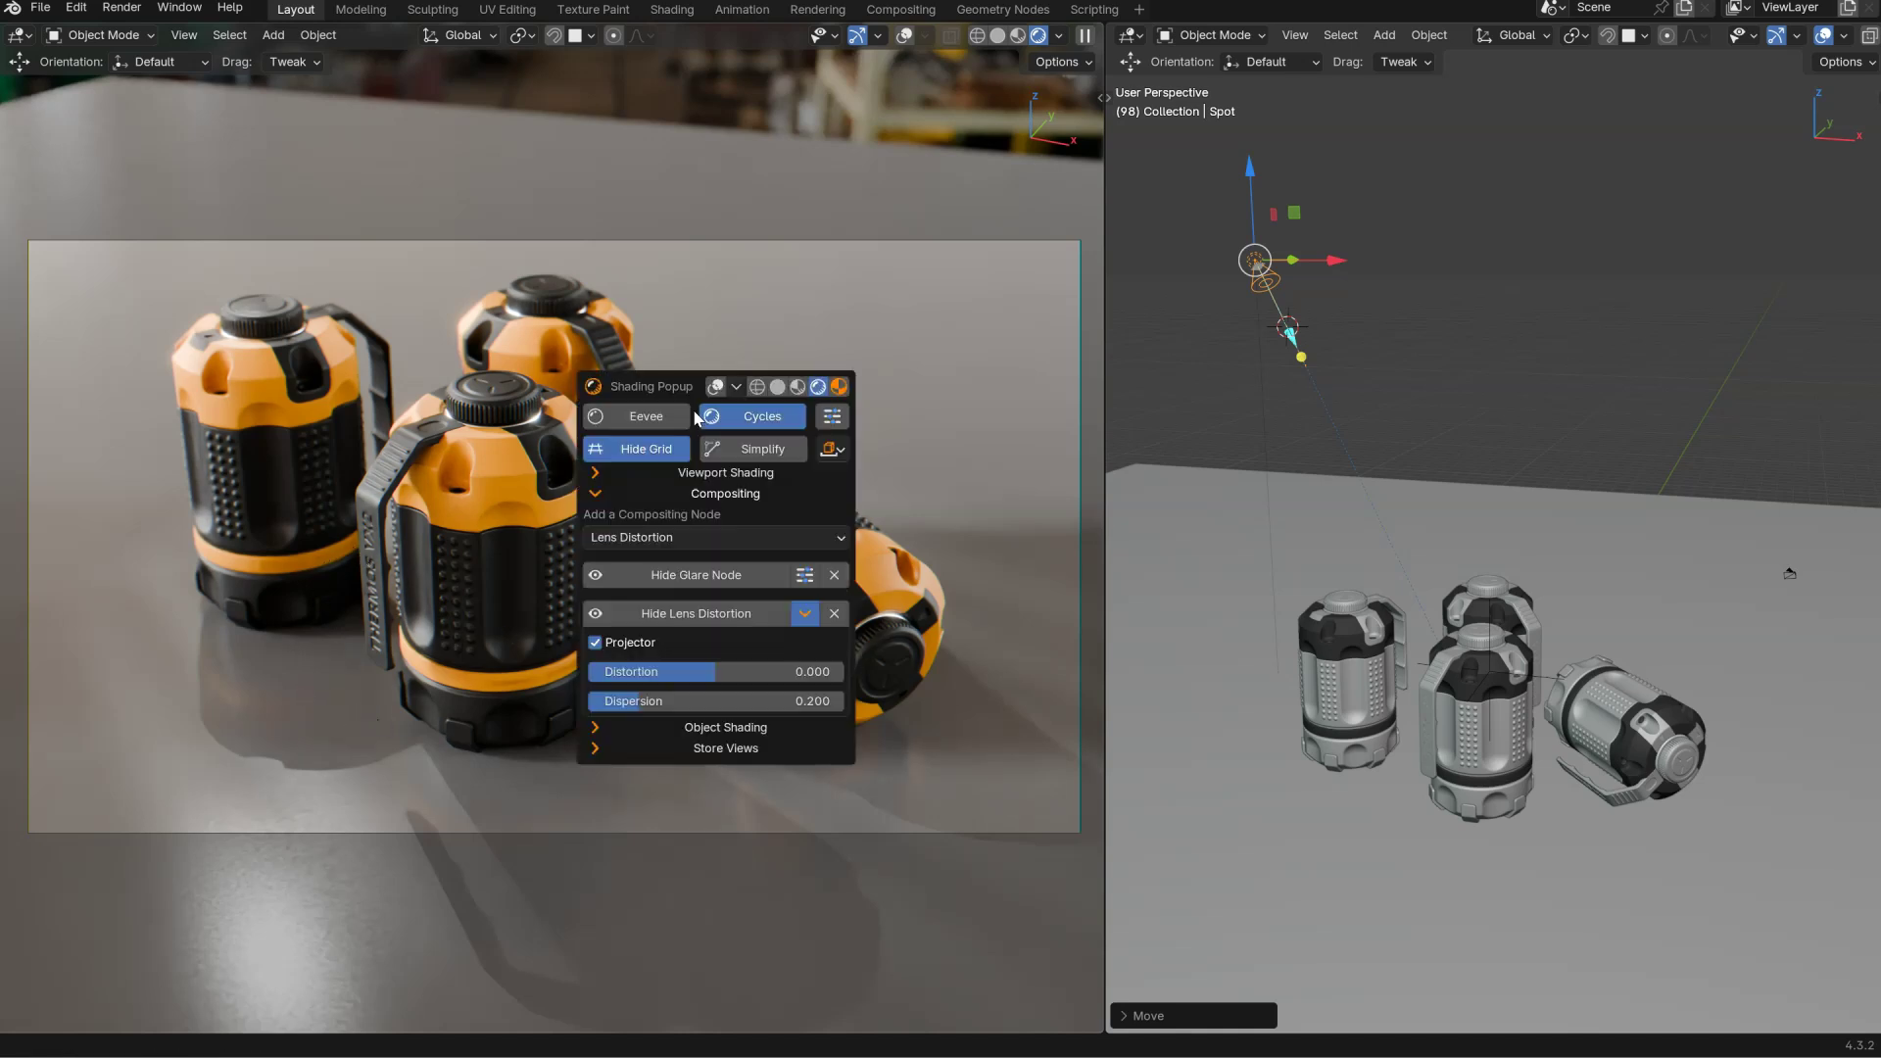
{"action": "left_click", "coordinate": [722, 698]}
{"action": "type", "text": "0."}
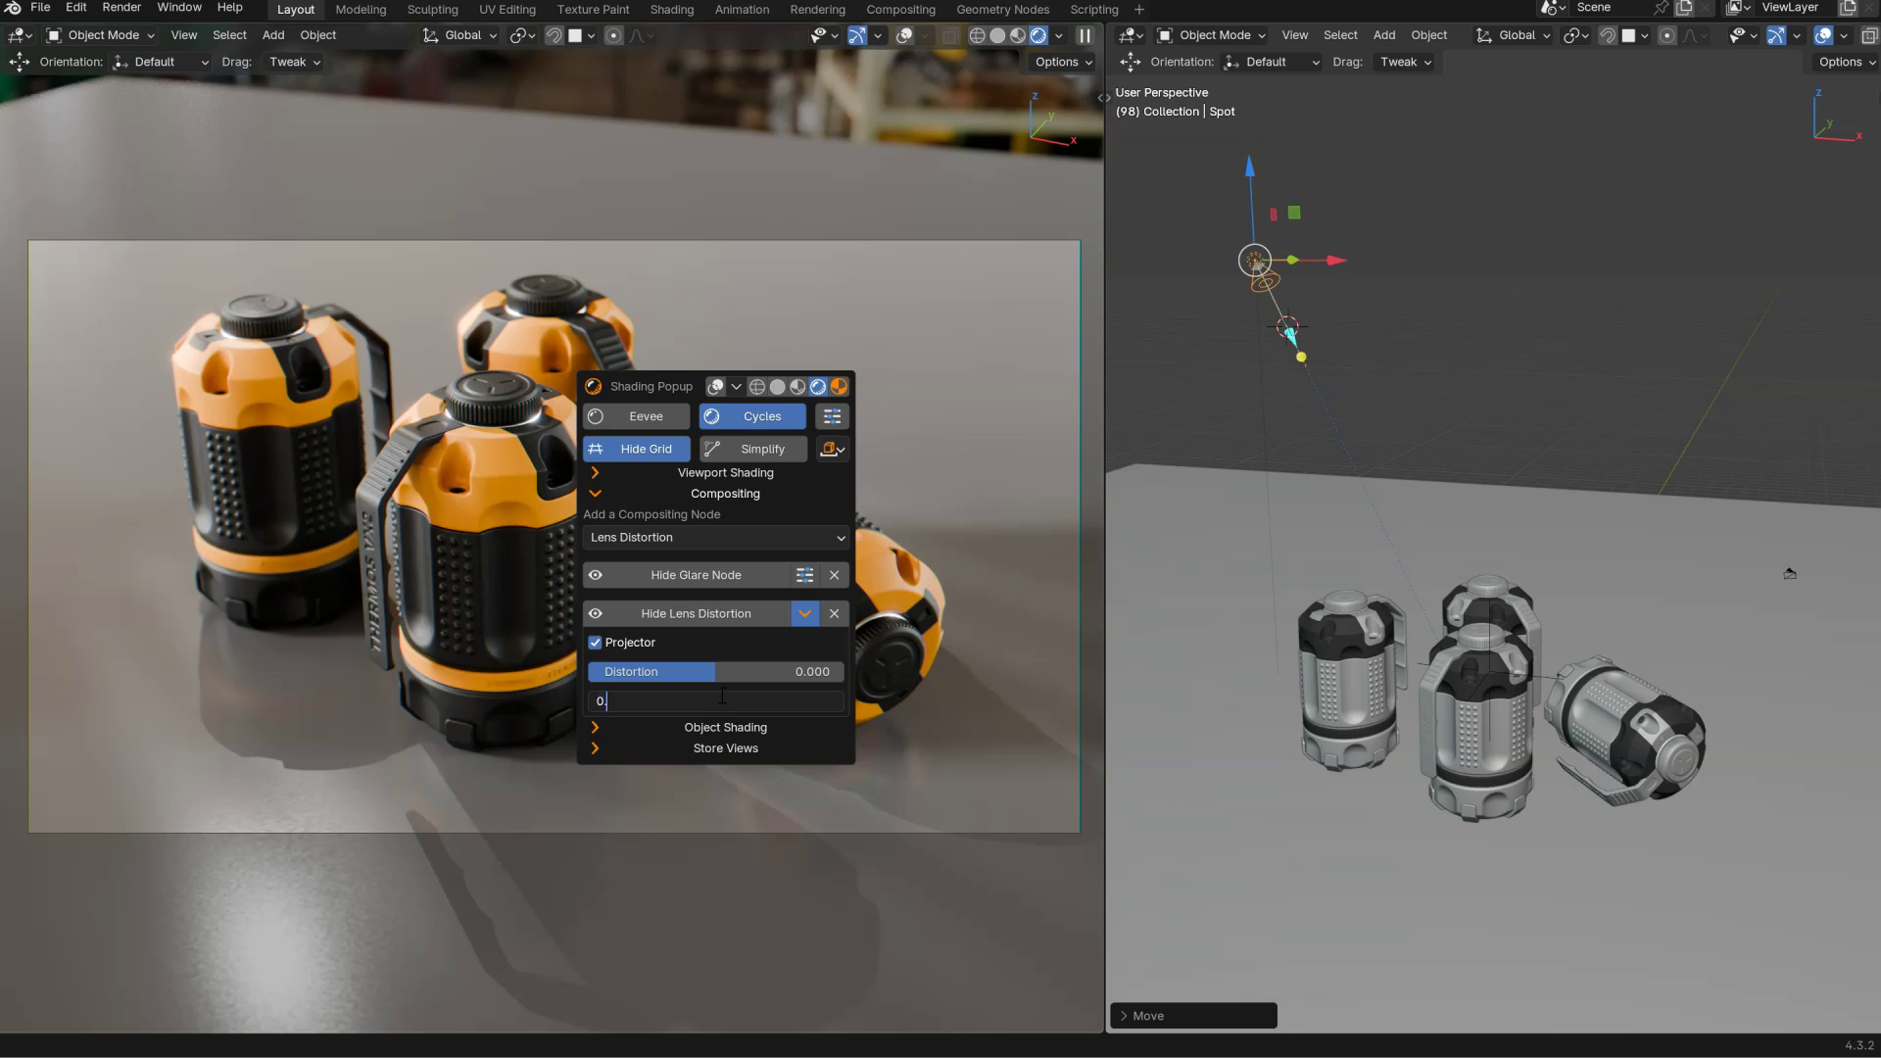
{"action": "type", "text": "1"}
{"action": "key", "text": "Return"}
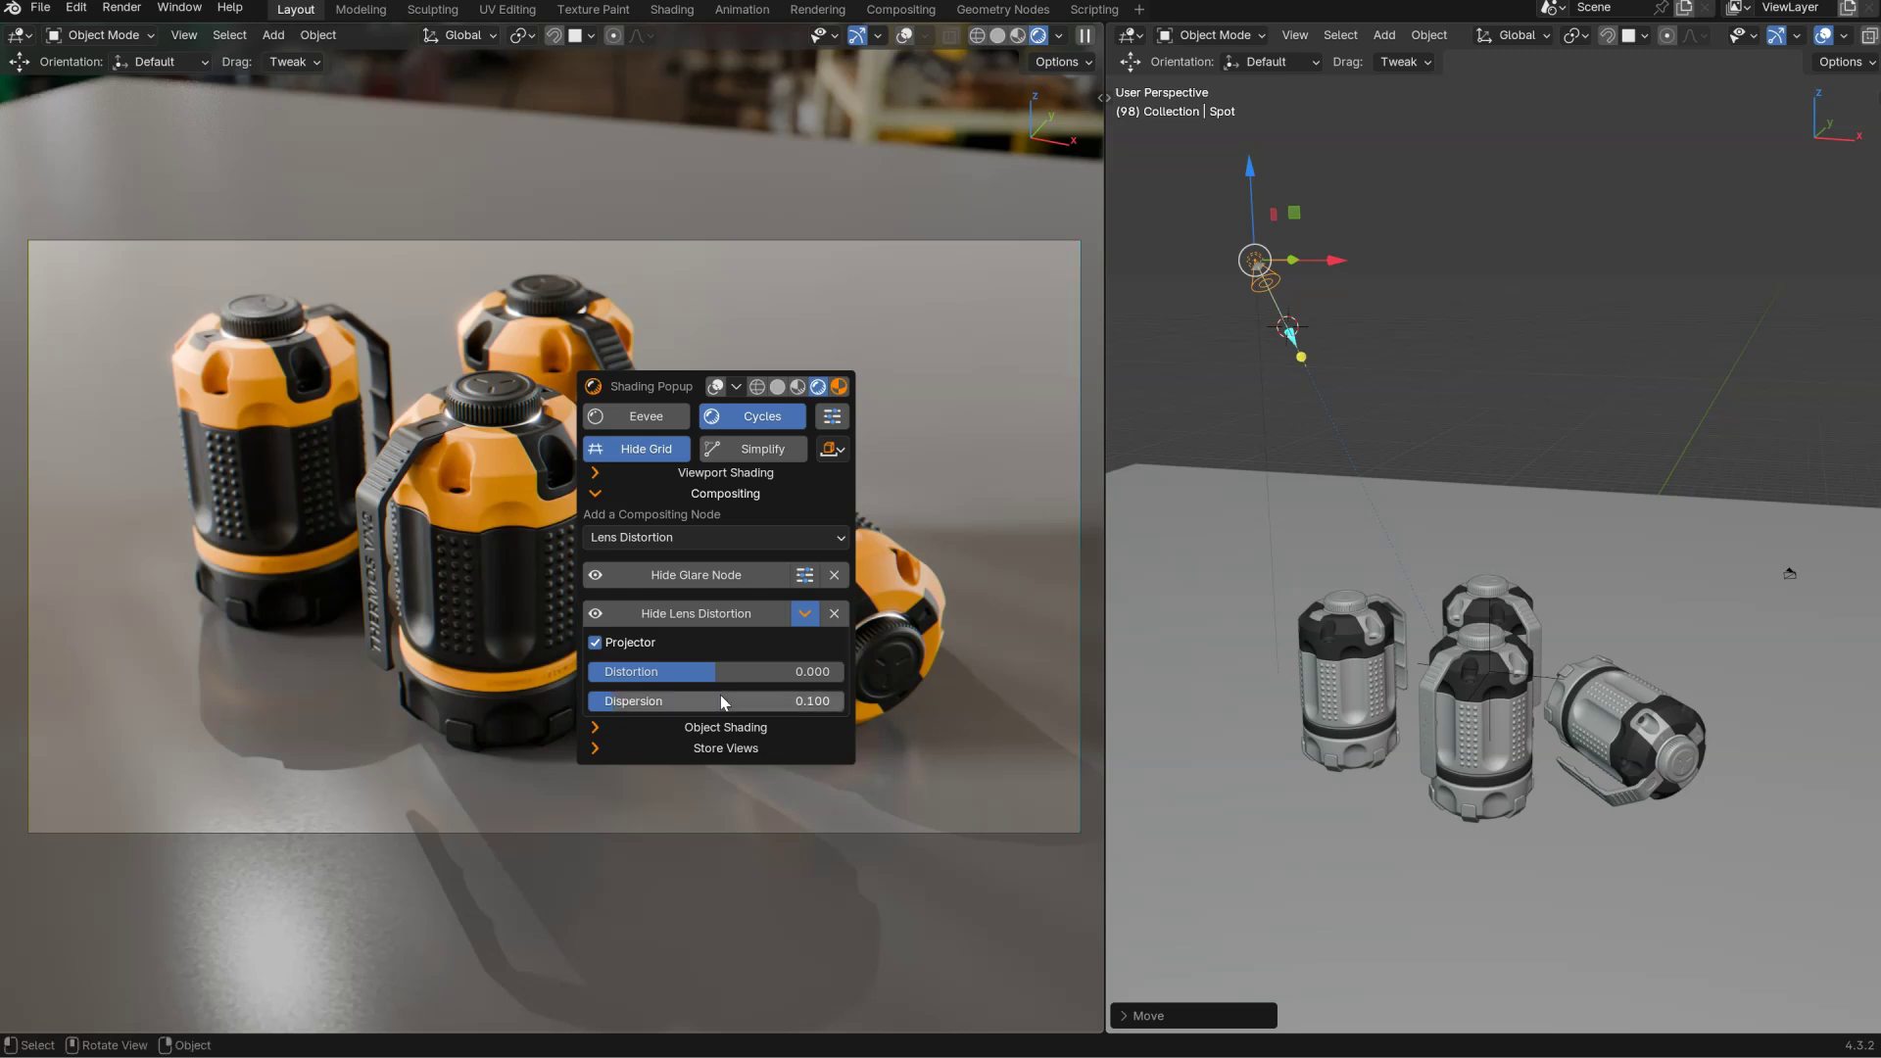
{"action": "key", "text": "Escape"}
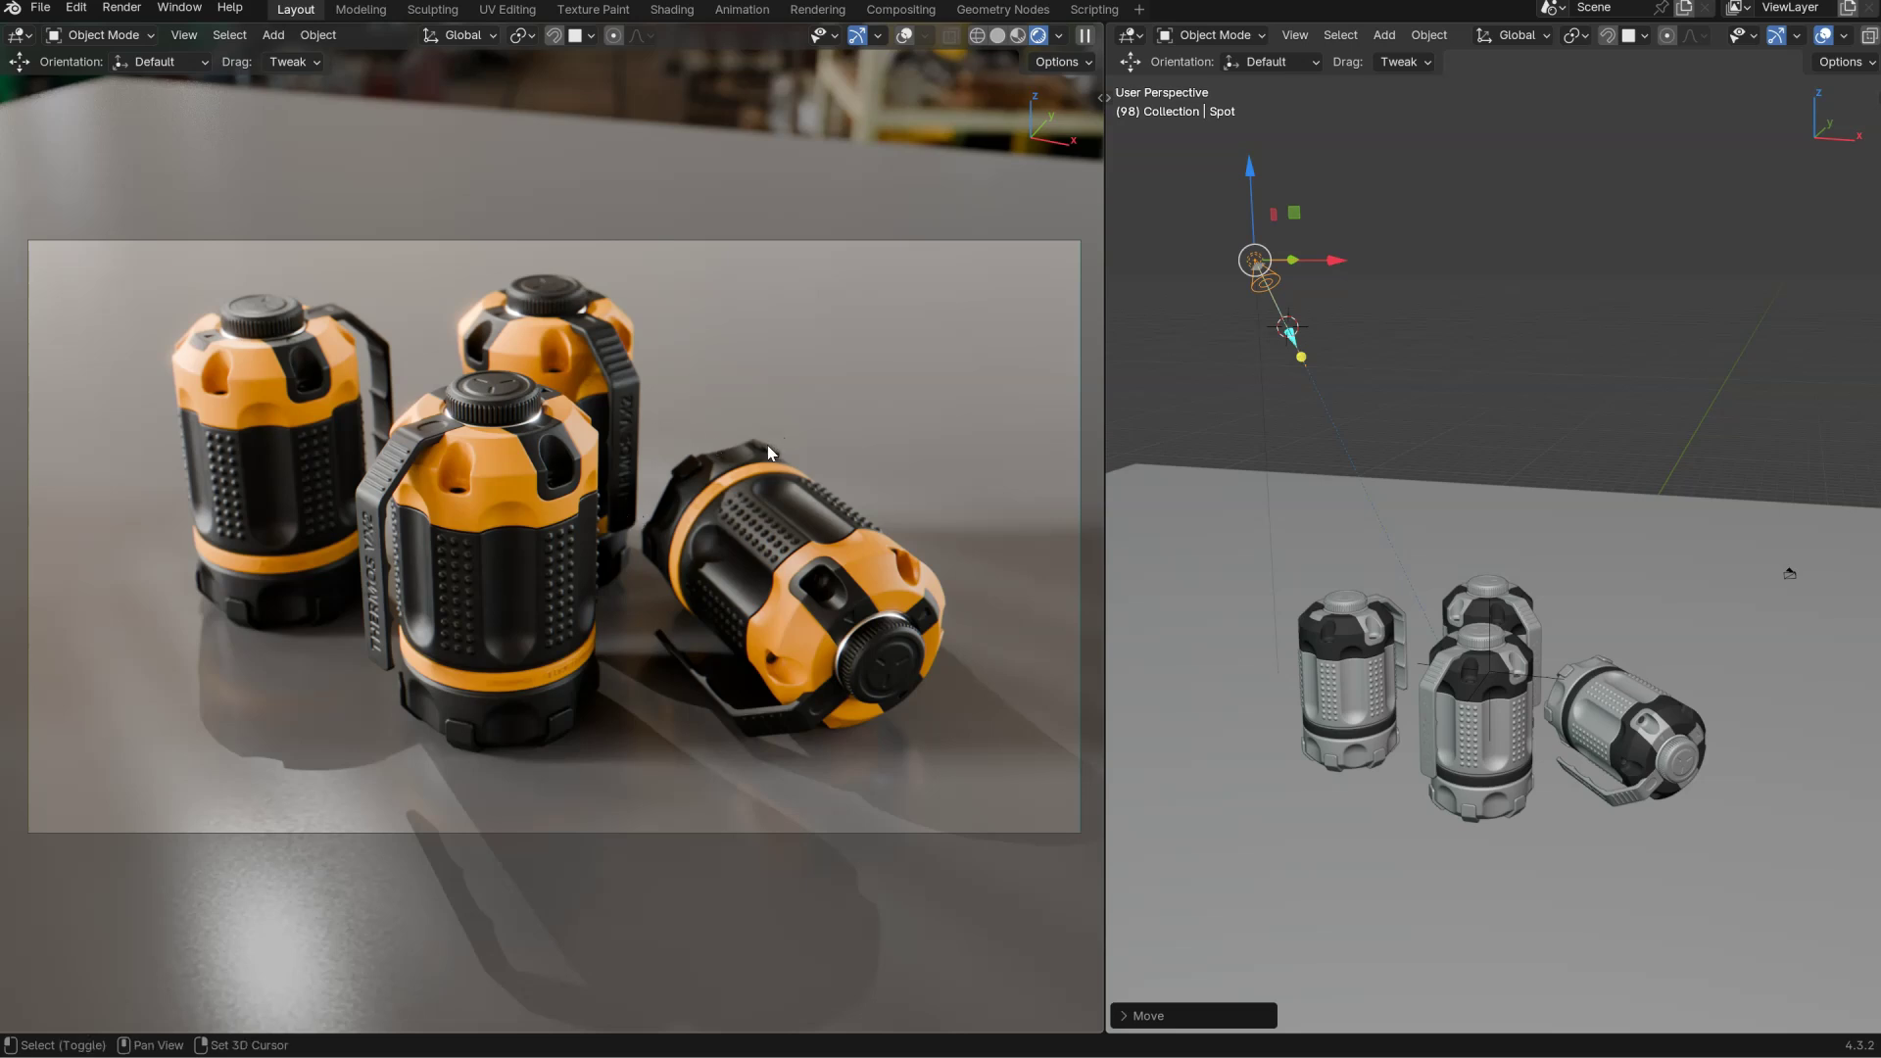
Enable white balance in the Cycles color management with a Temperature of 5982 K and a Tint of 7.7.
{"action": "key", "text": "shift+z"}
{"action": "left_click", "coordinate": [830, 454]}
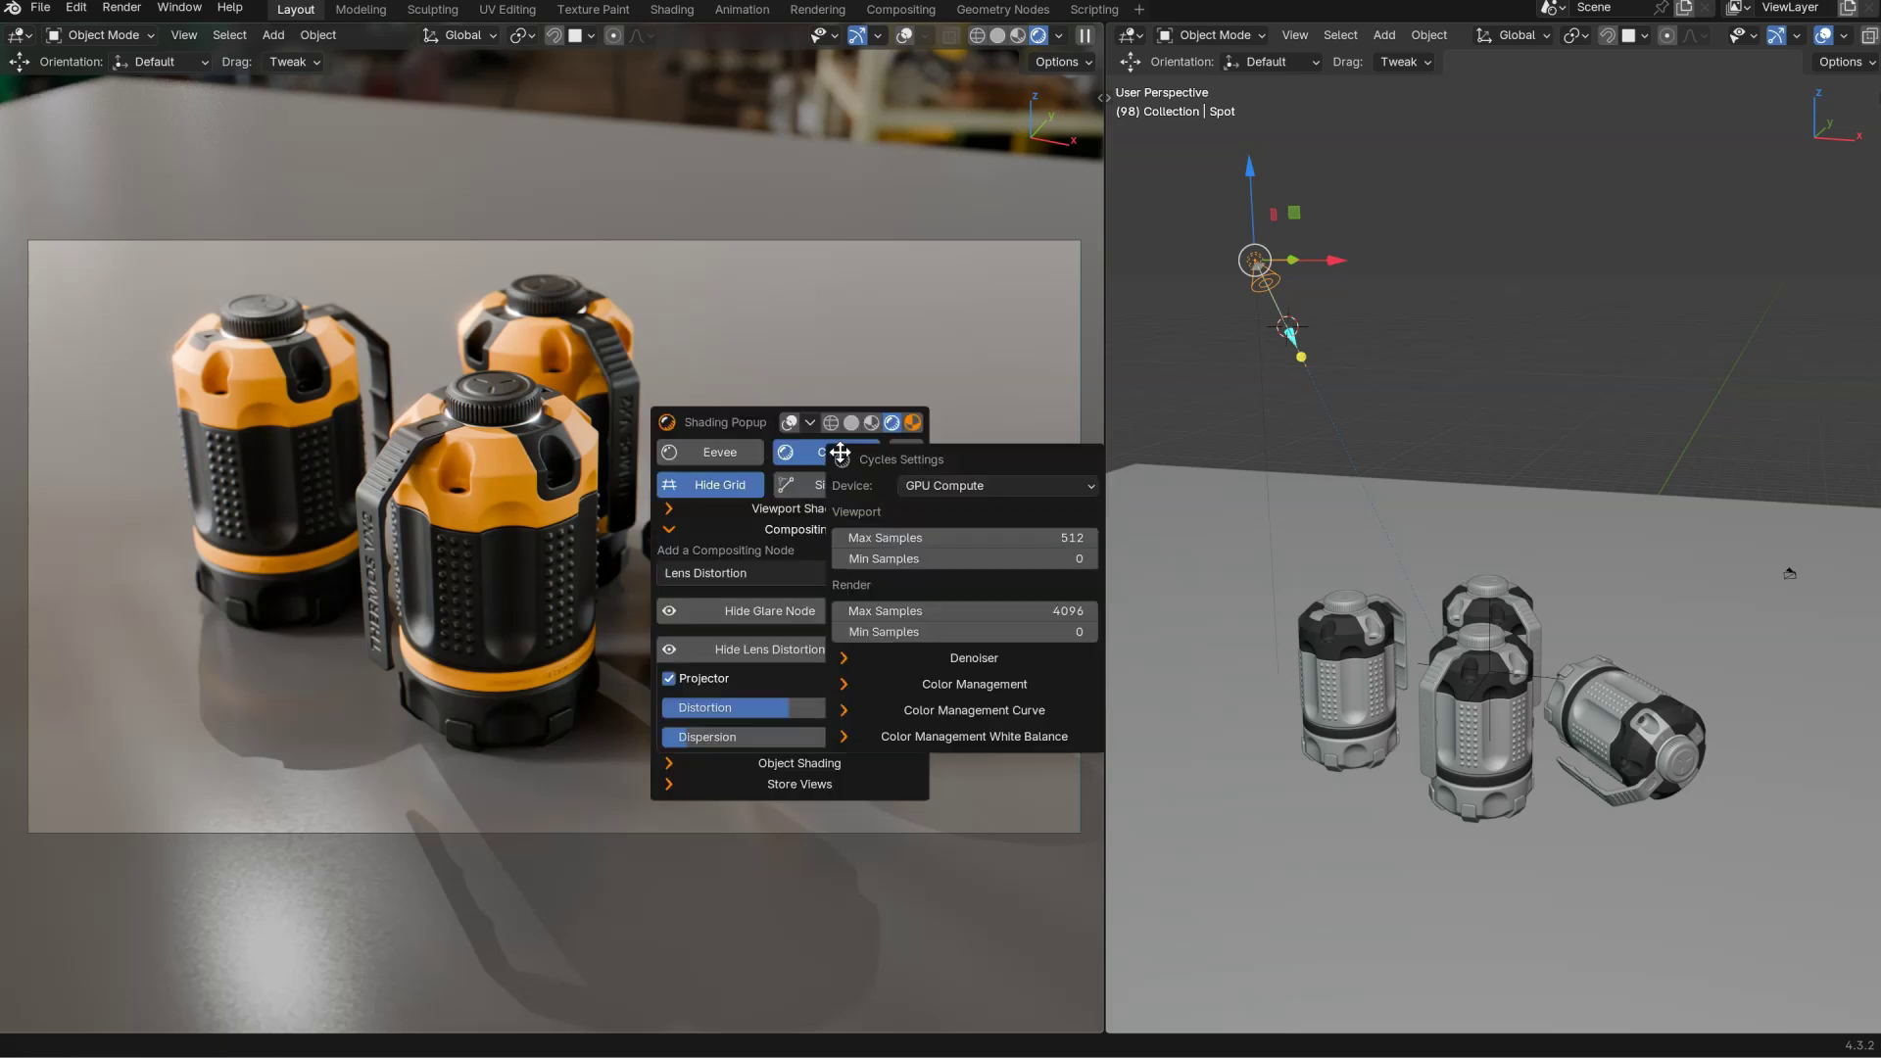
{"action": "left_click", "coordinate": [940, 735]}
{"action": "left_click", "coordinate": [838, 764]}
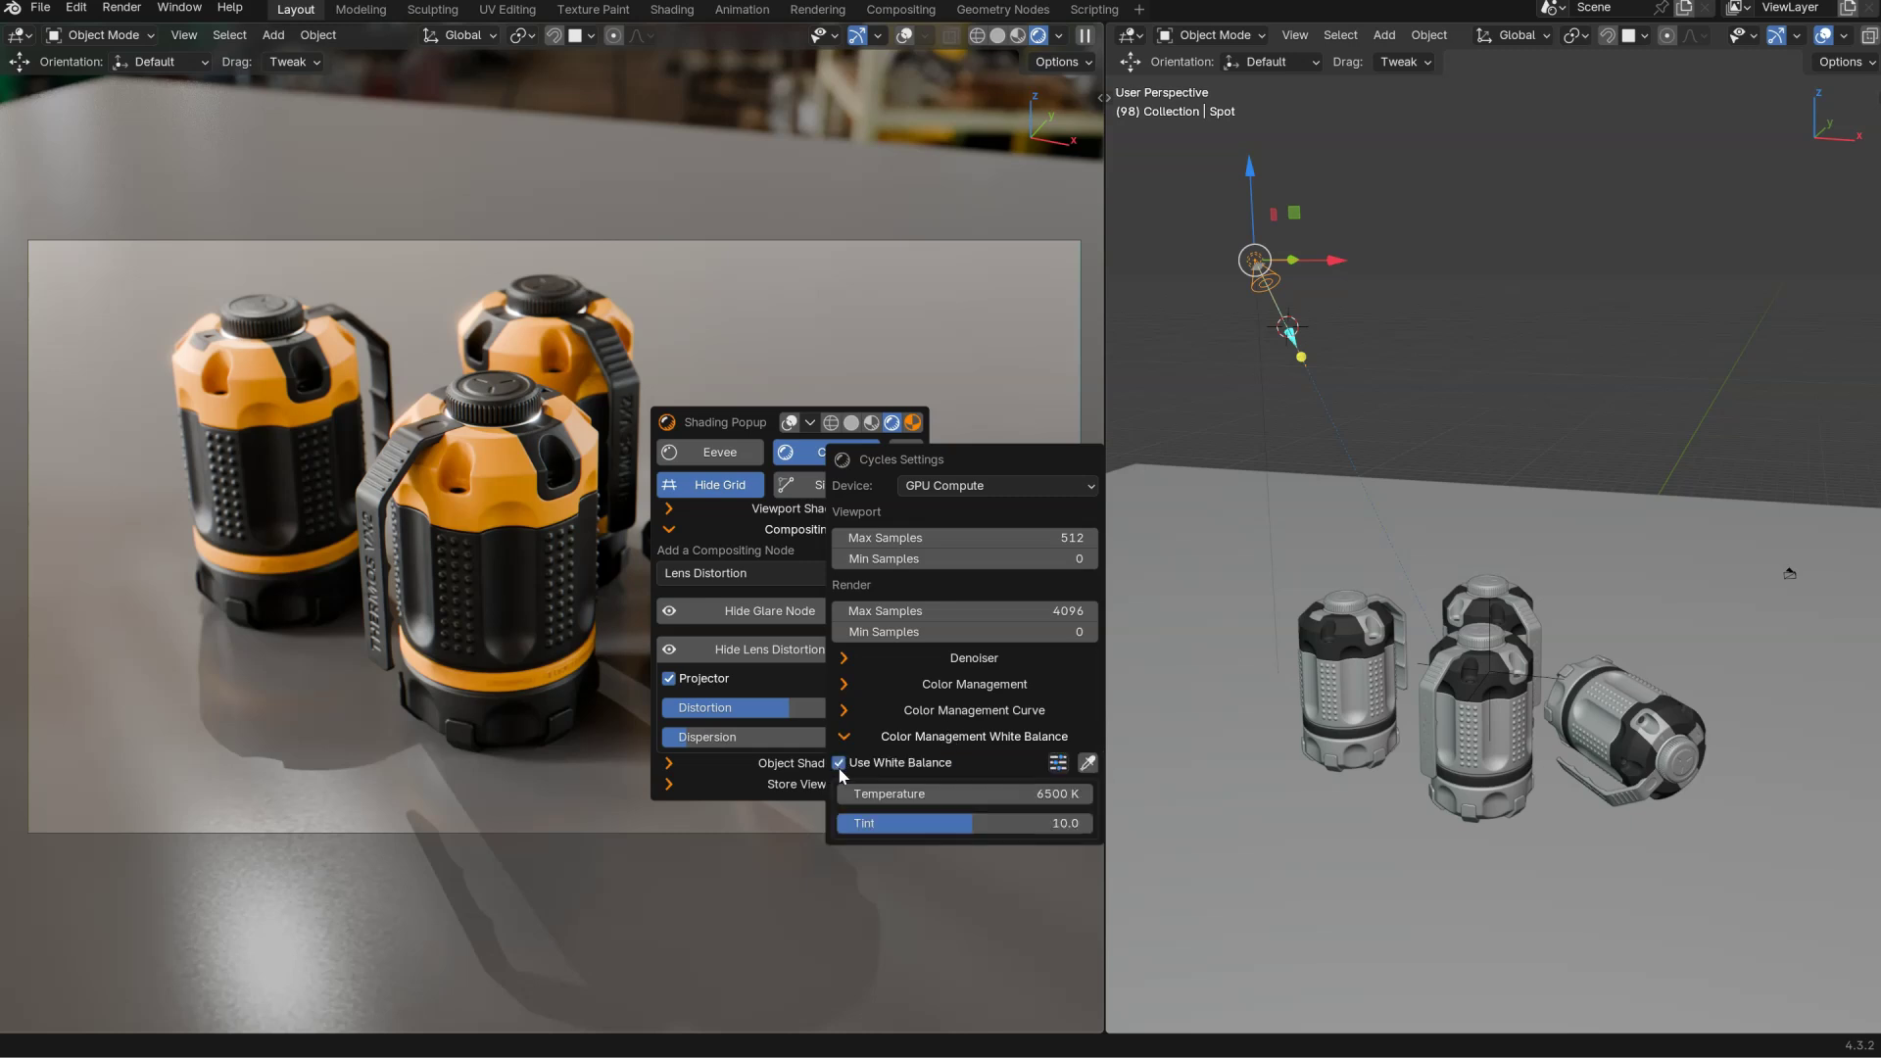
{"action": "left_click", "coordinate": [1058, 762]}
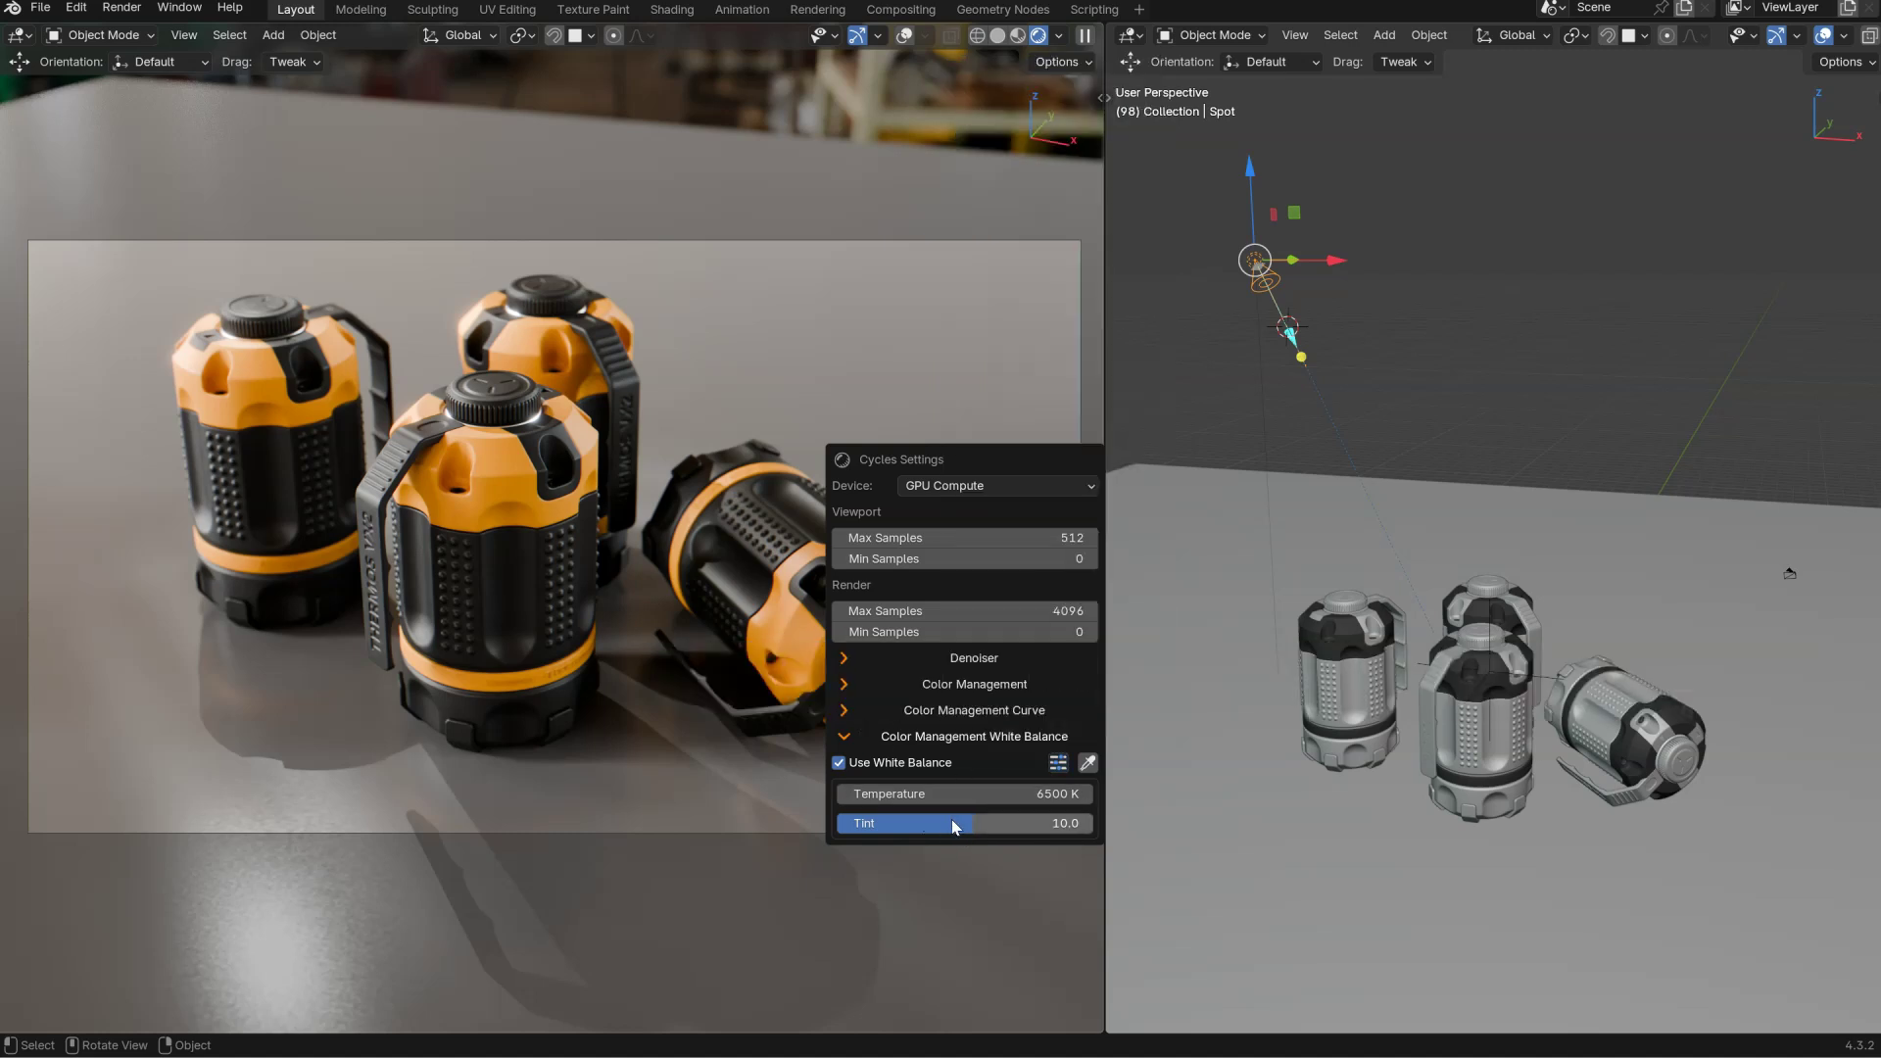
{"action": "left_click_drag", "start_coordinate": [940, 798], "coordinate": [627, 794]}
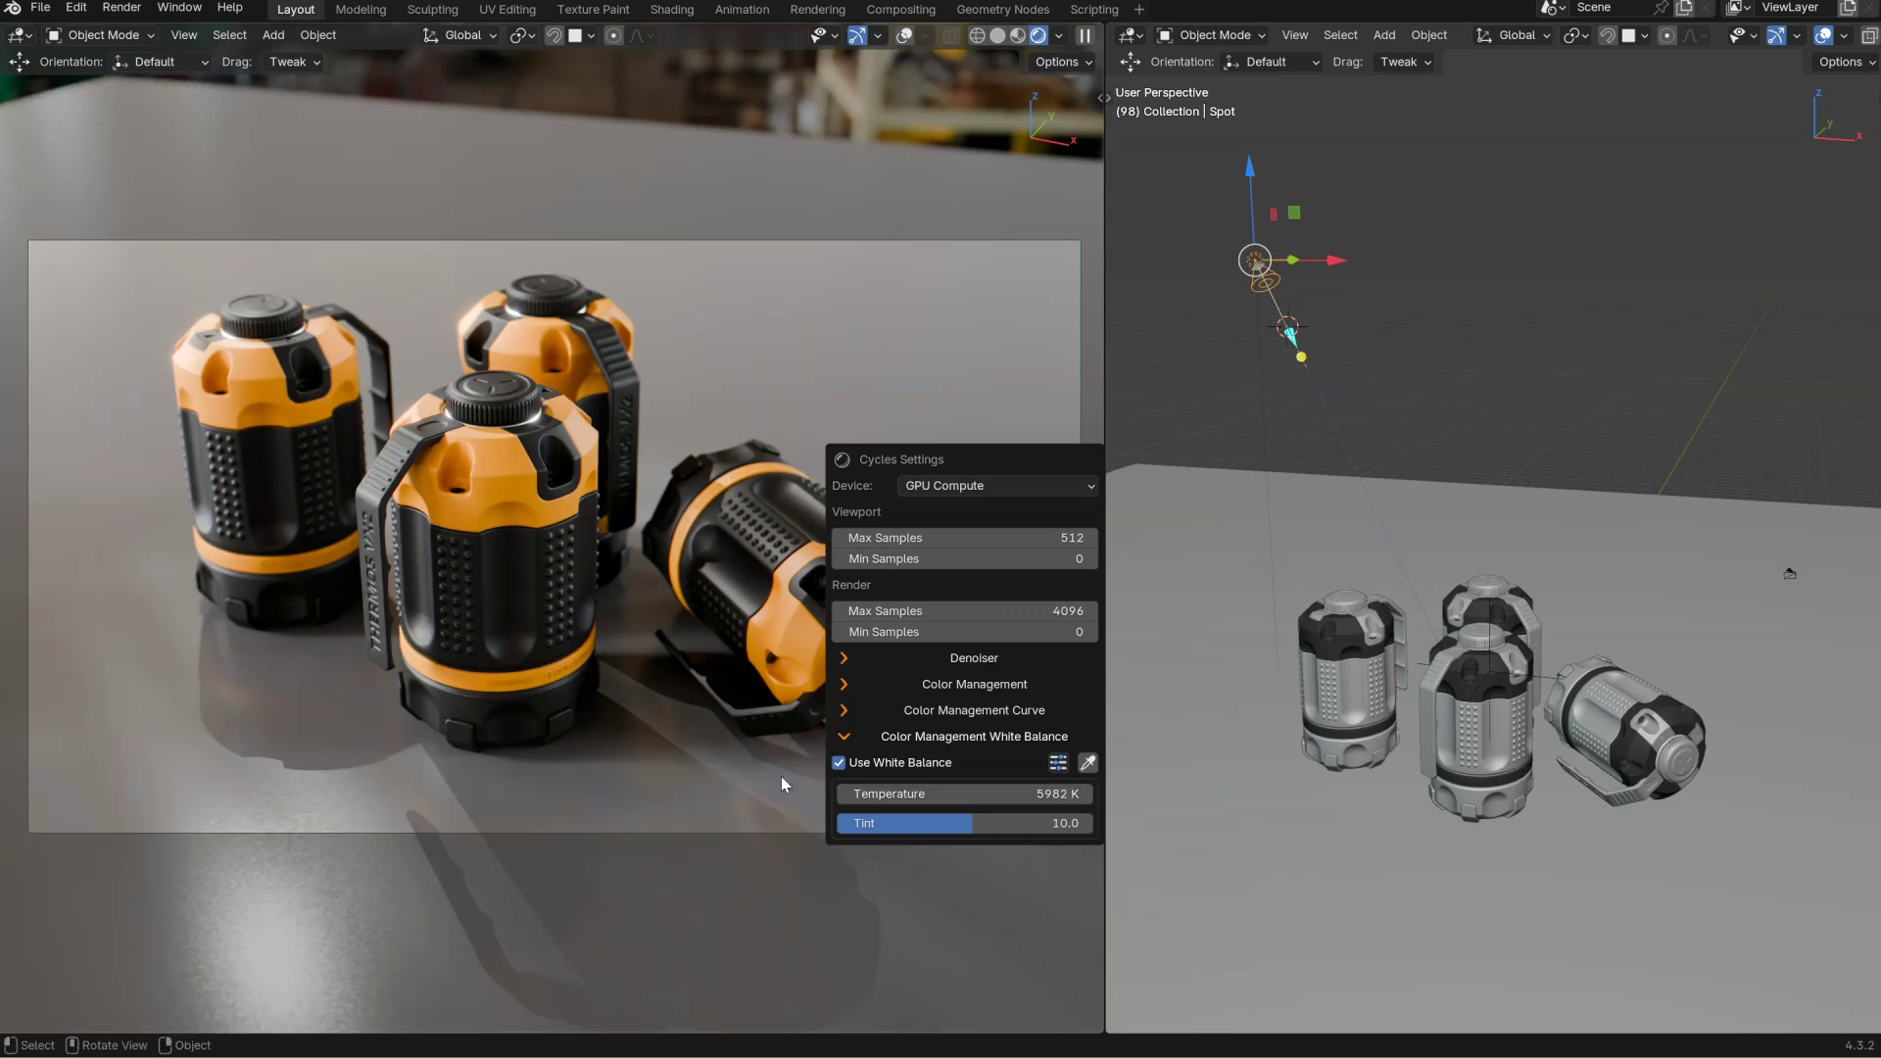
{"action": "left_click_drag", "start_coordinate": [973, 825], "coordinate": [984, 824]}
Switch the white balance off and on again to compare its effect on the render.
{"action": "left_click", "coordinate": [840, 763]}
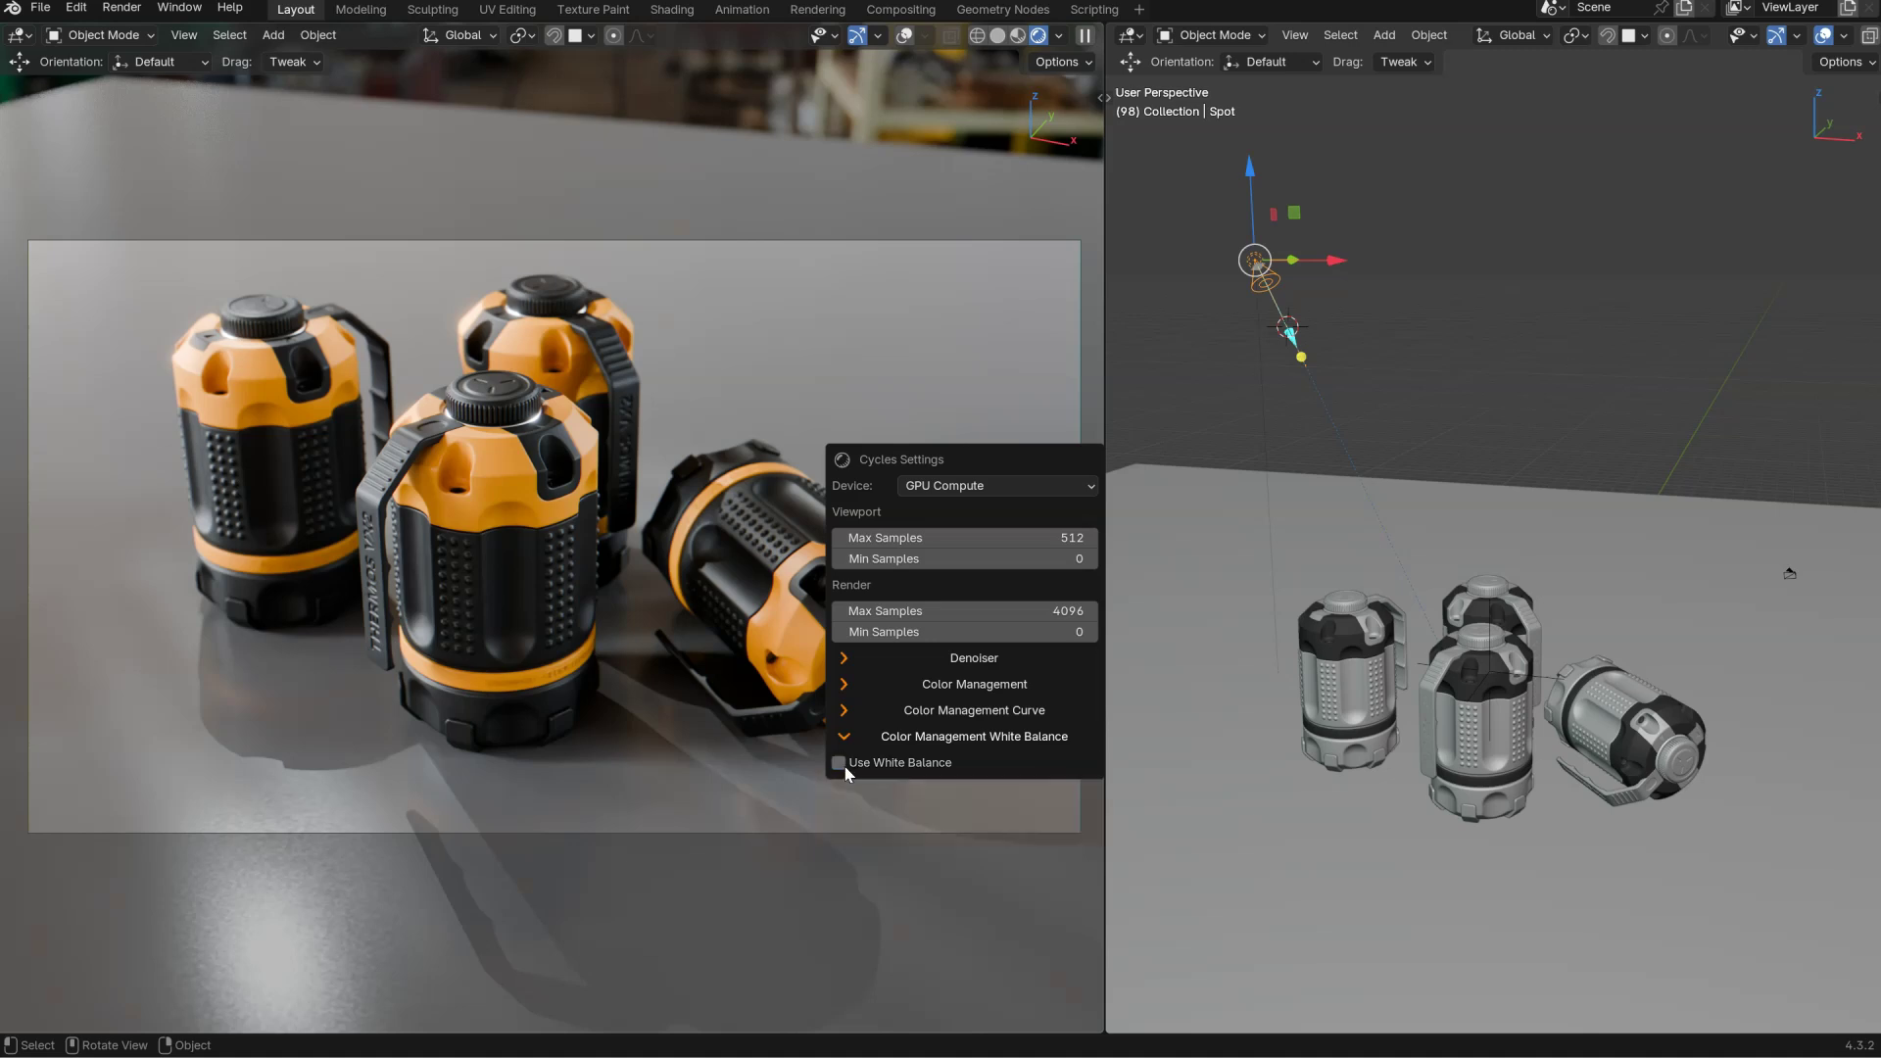
{"action": "left_click", "coordinate": [839, 763]}
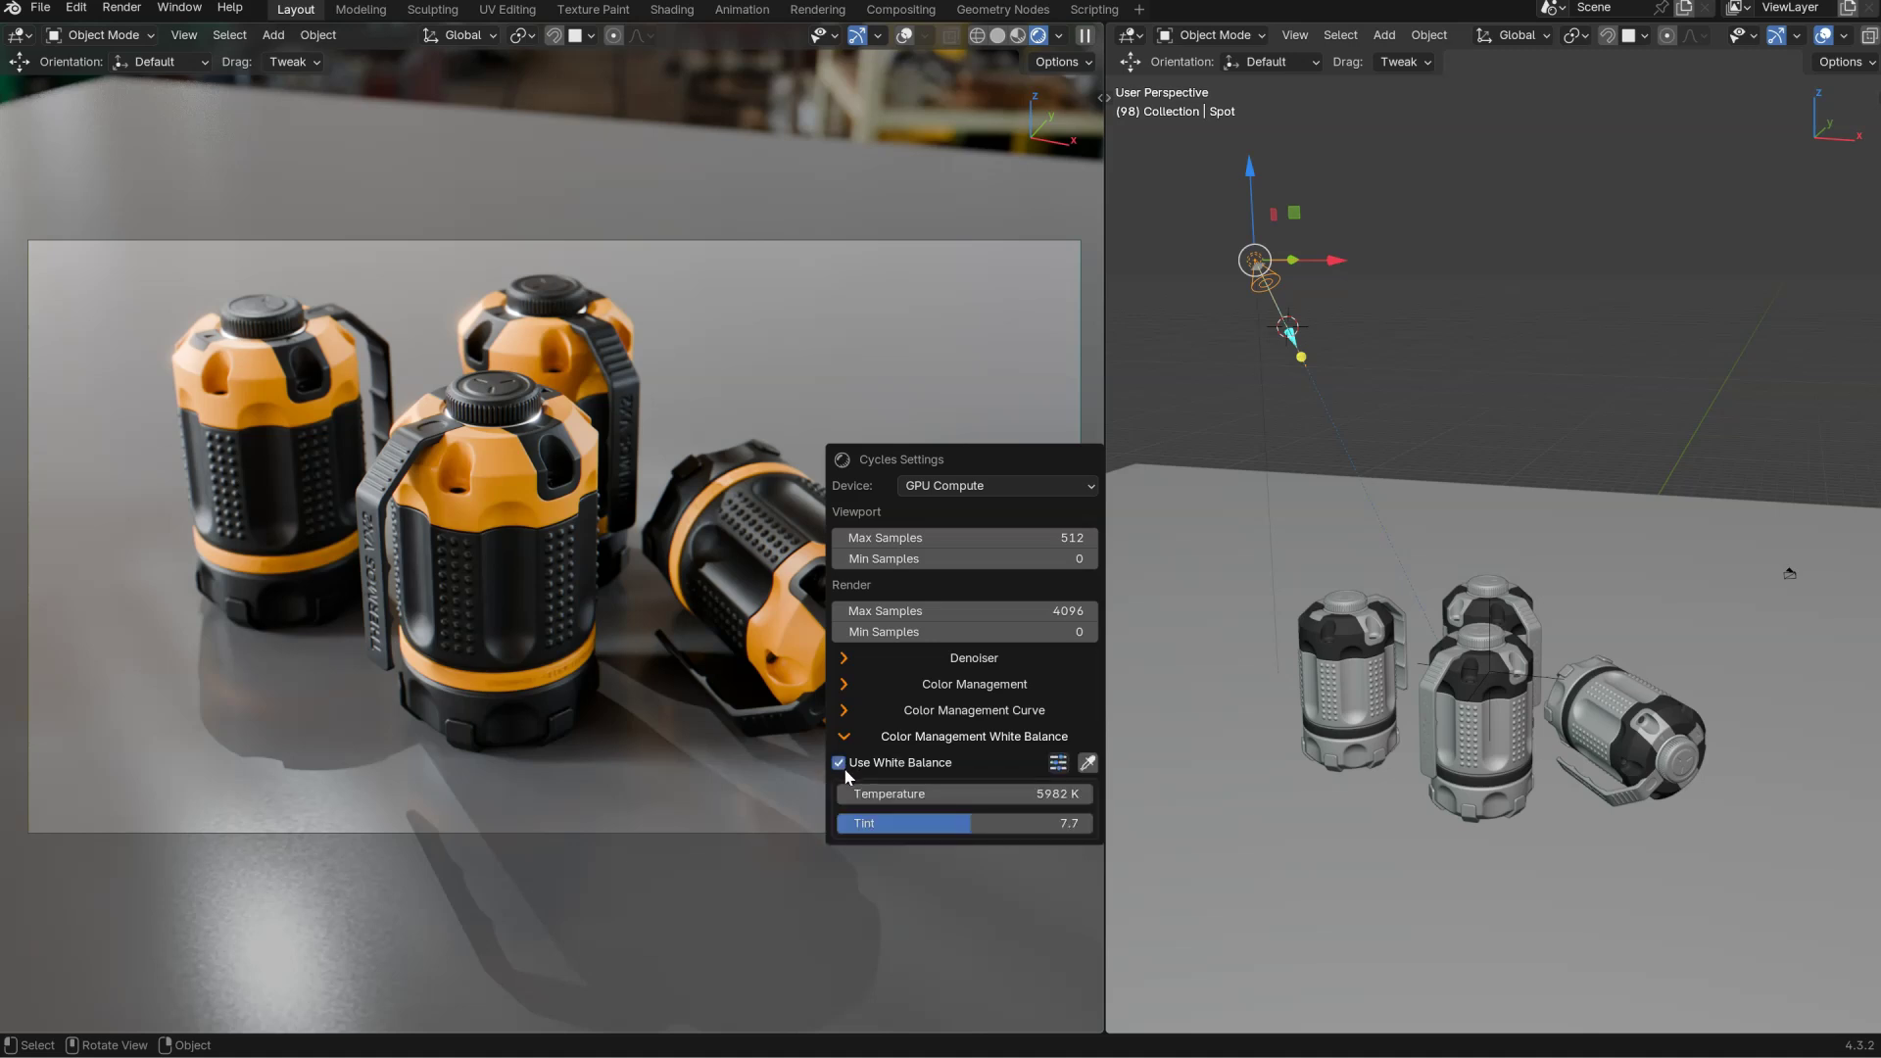
{"action": "key", "text": "shift+z"}
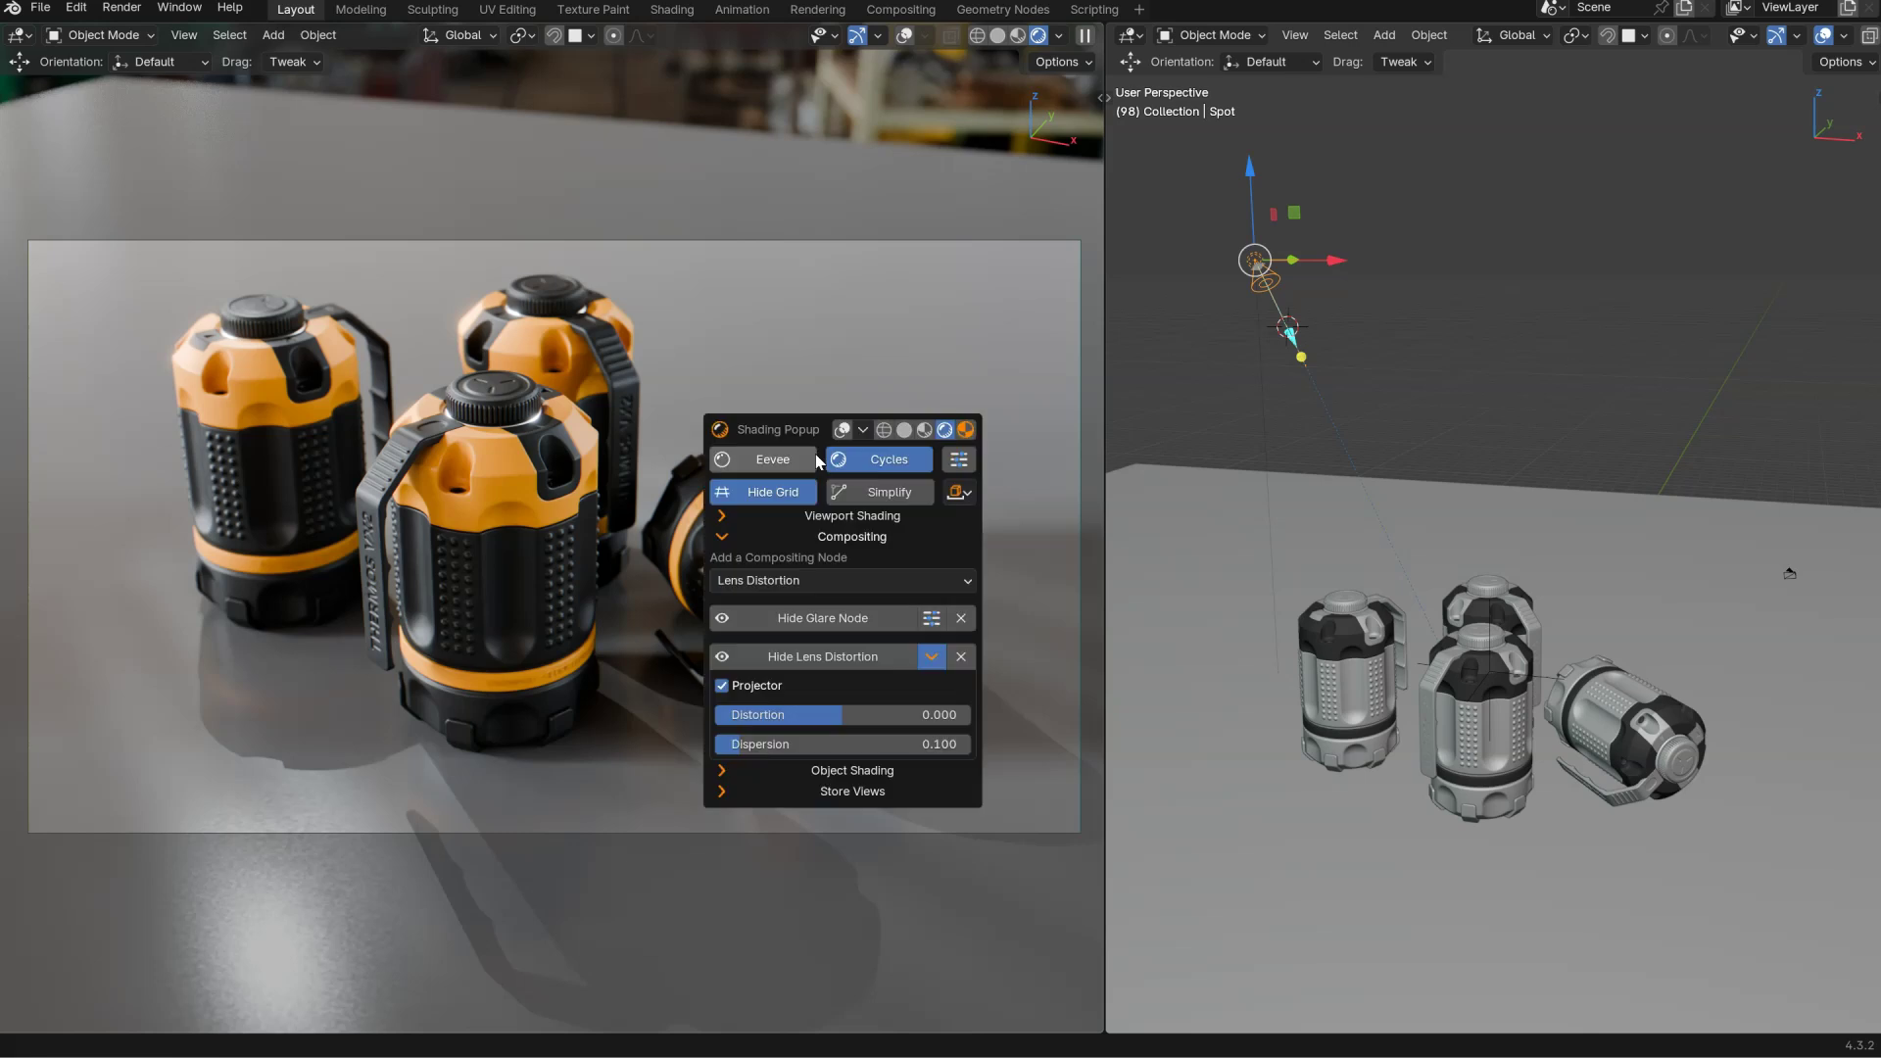
{"action": "left_click_drag", "start_coordinate": [795, 430], "coordinate": [829, 389]}
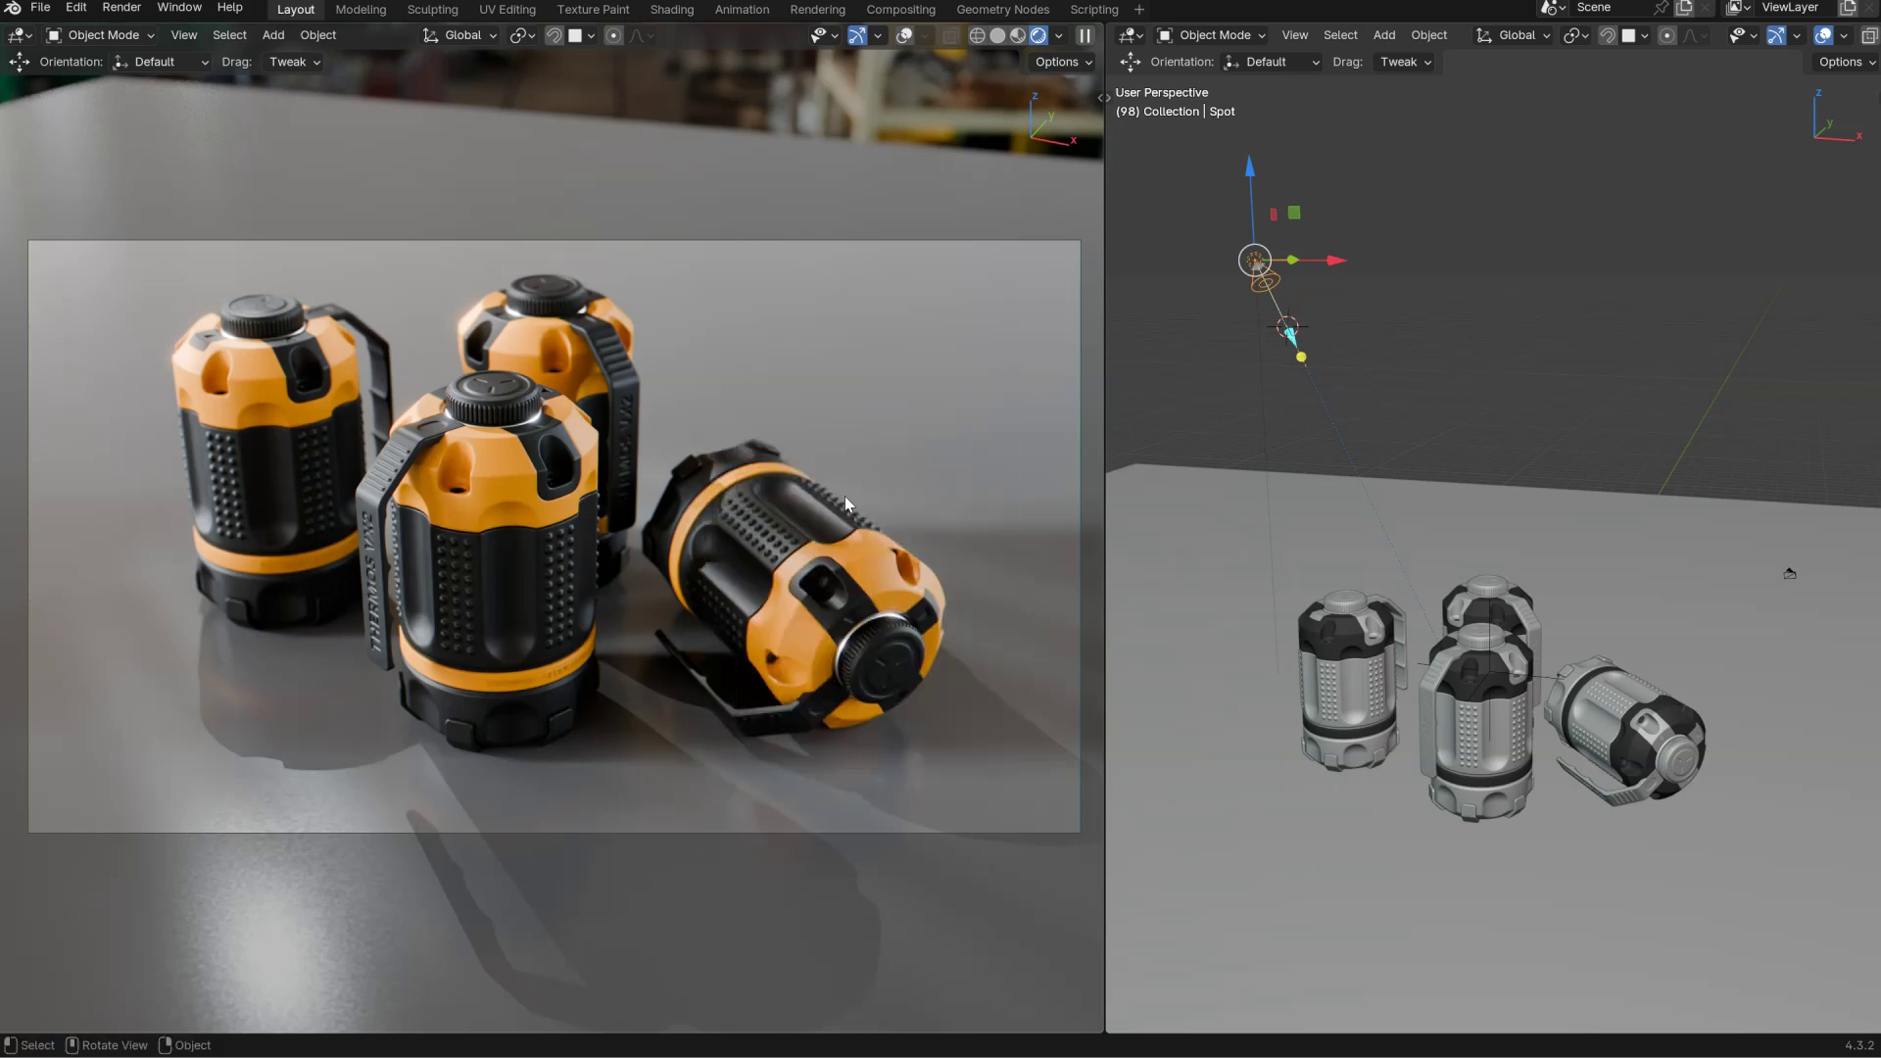
Set the color management Look to Medium High Contrast and the Exposure to 0.163.
{"action": "key", "text": "shift+z"}
{"action": "left_click", "coordinate": [913, 443]}
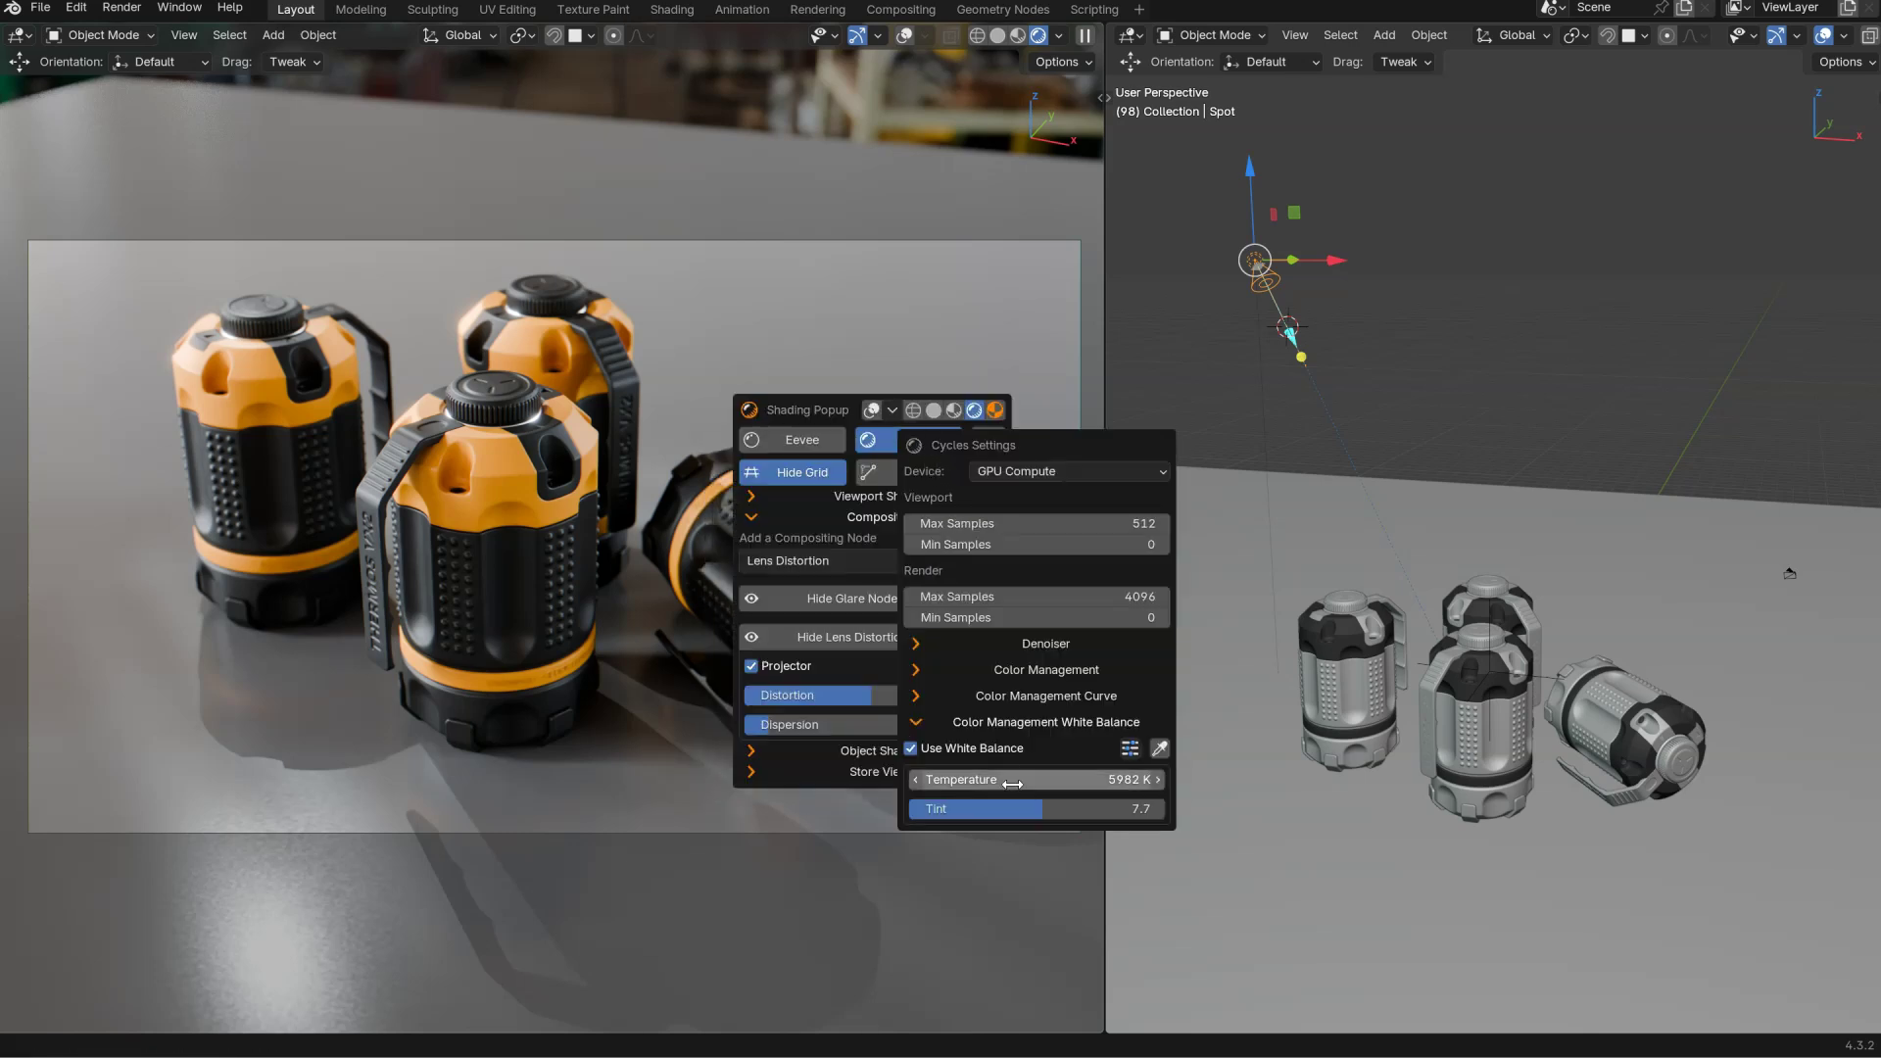
{"action": "left_click", "coordinate": [1021, 722]}
{"action": "left_click", "coordinate": [1040, 671]}
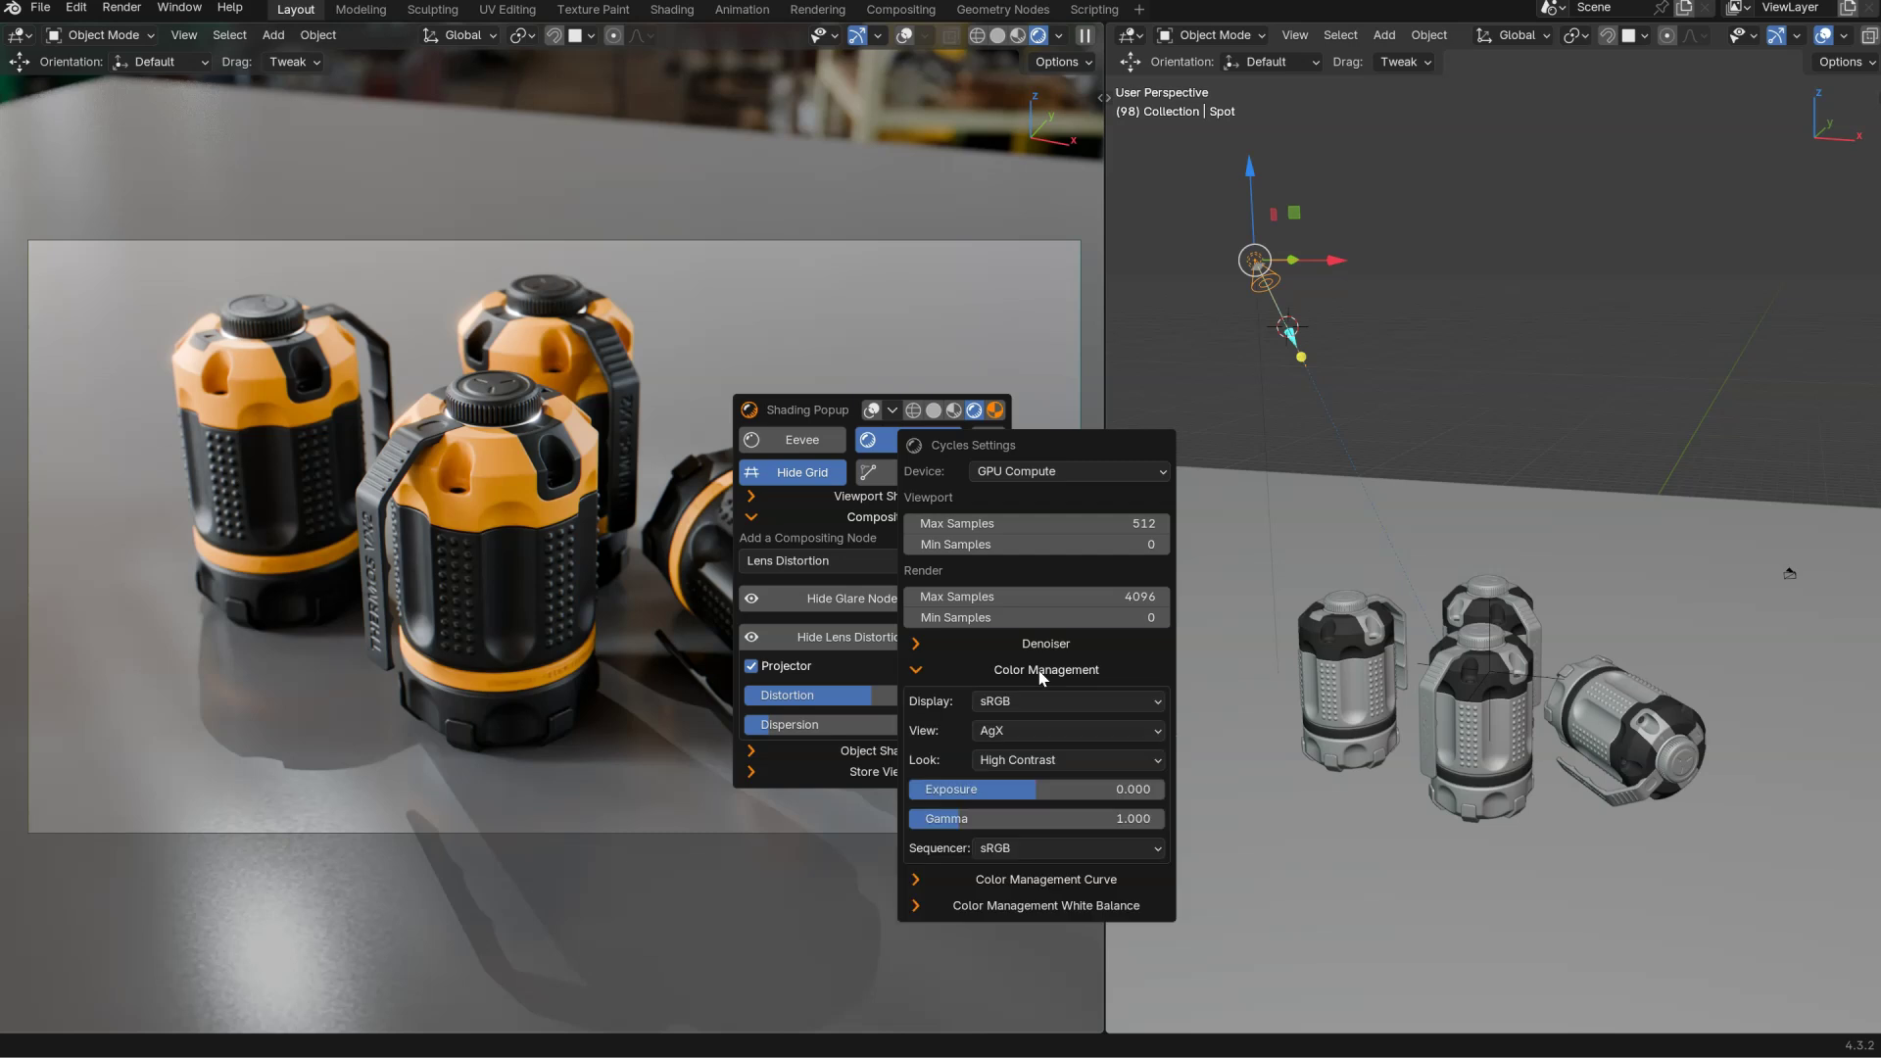
{"action": "left_click", "coordinate": [1028, 760]}
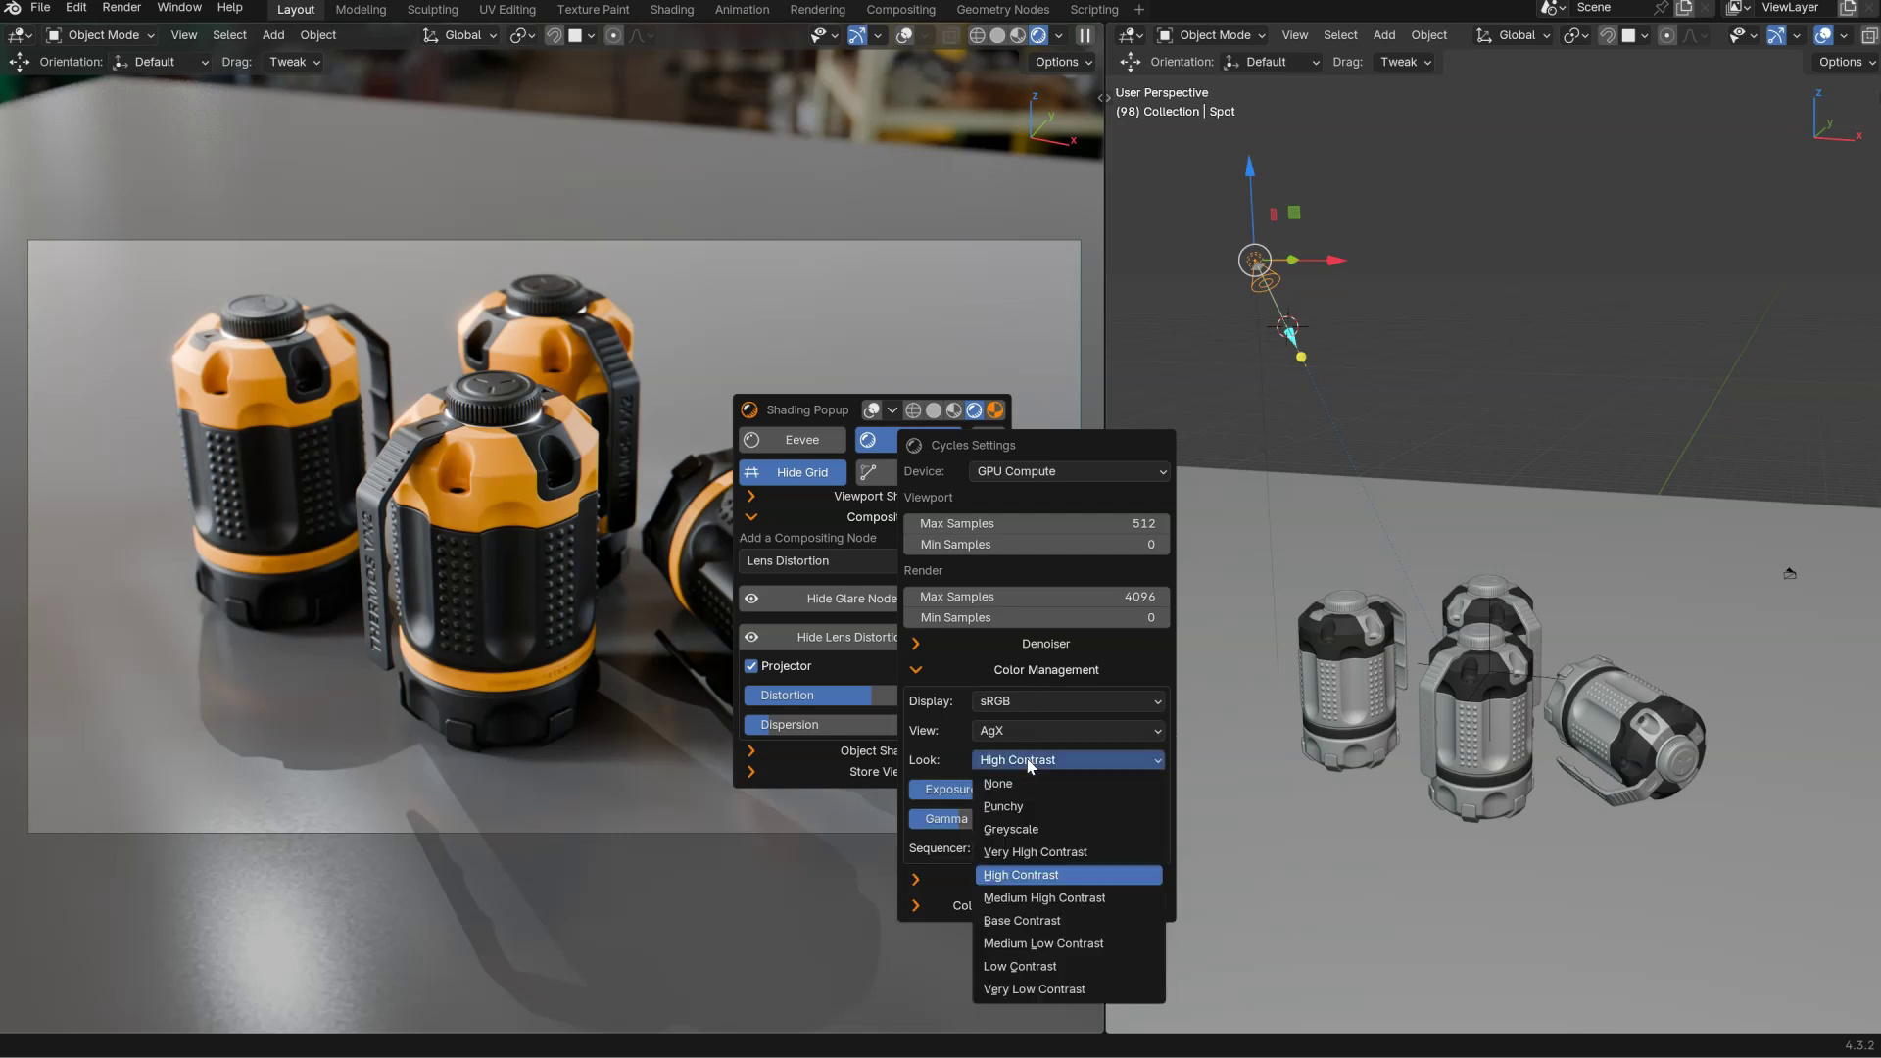
{"action": "left_click", "coordinate": [1035, 899]}
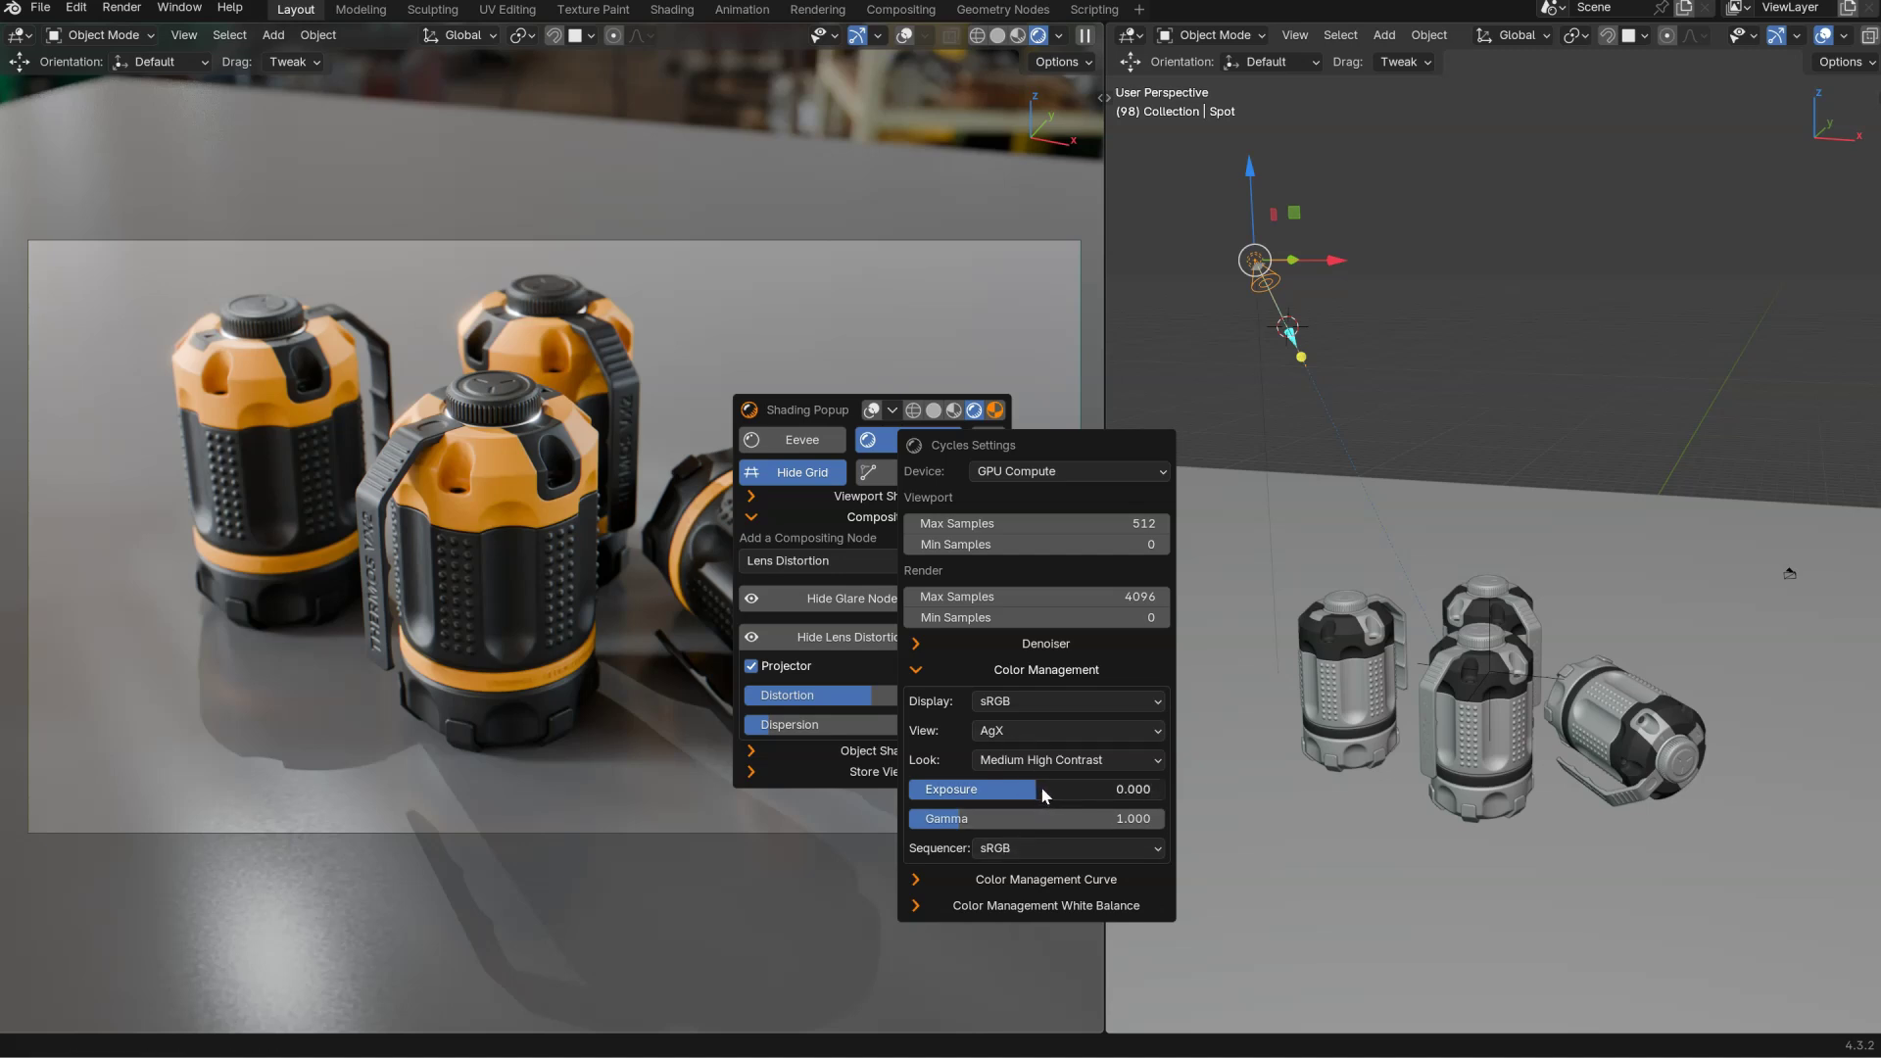
{"action": "left_click_drag", "start_coordinate": [1071, 795], "coordinate": [1098, 801]}
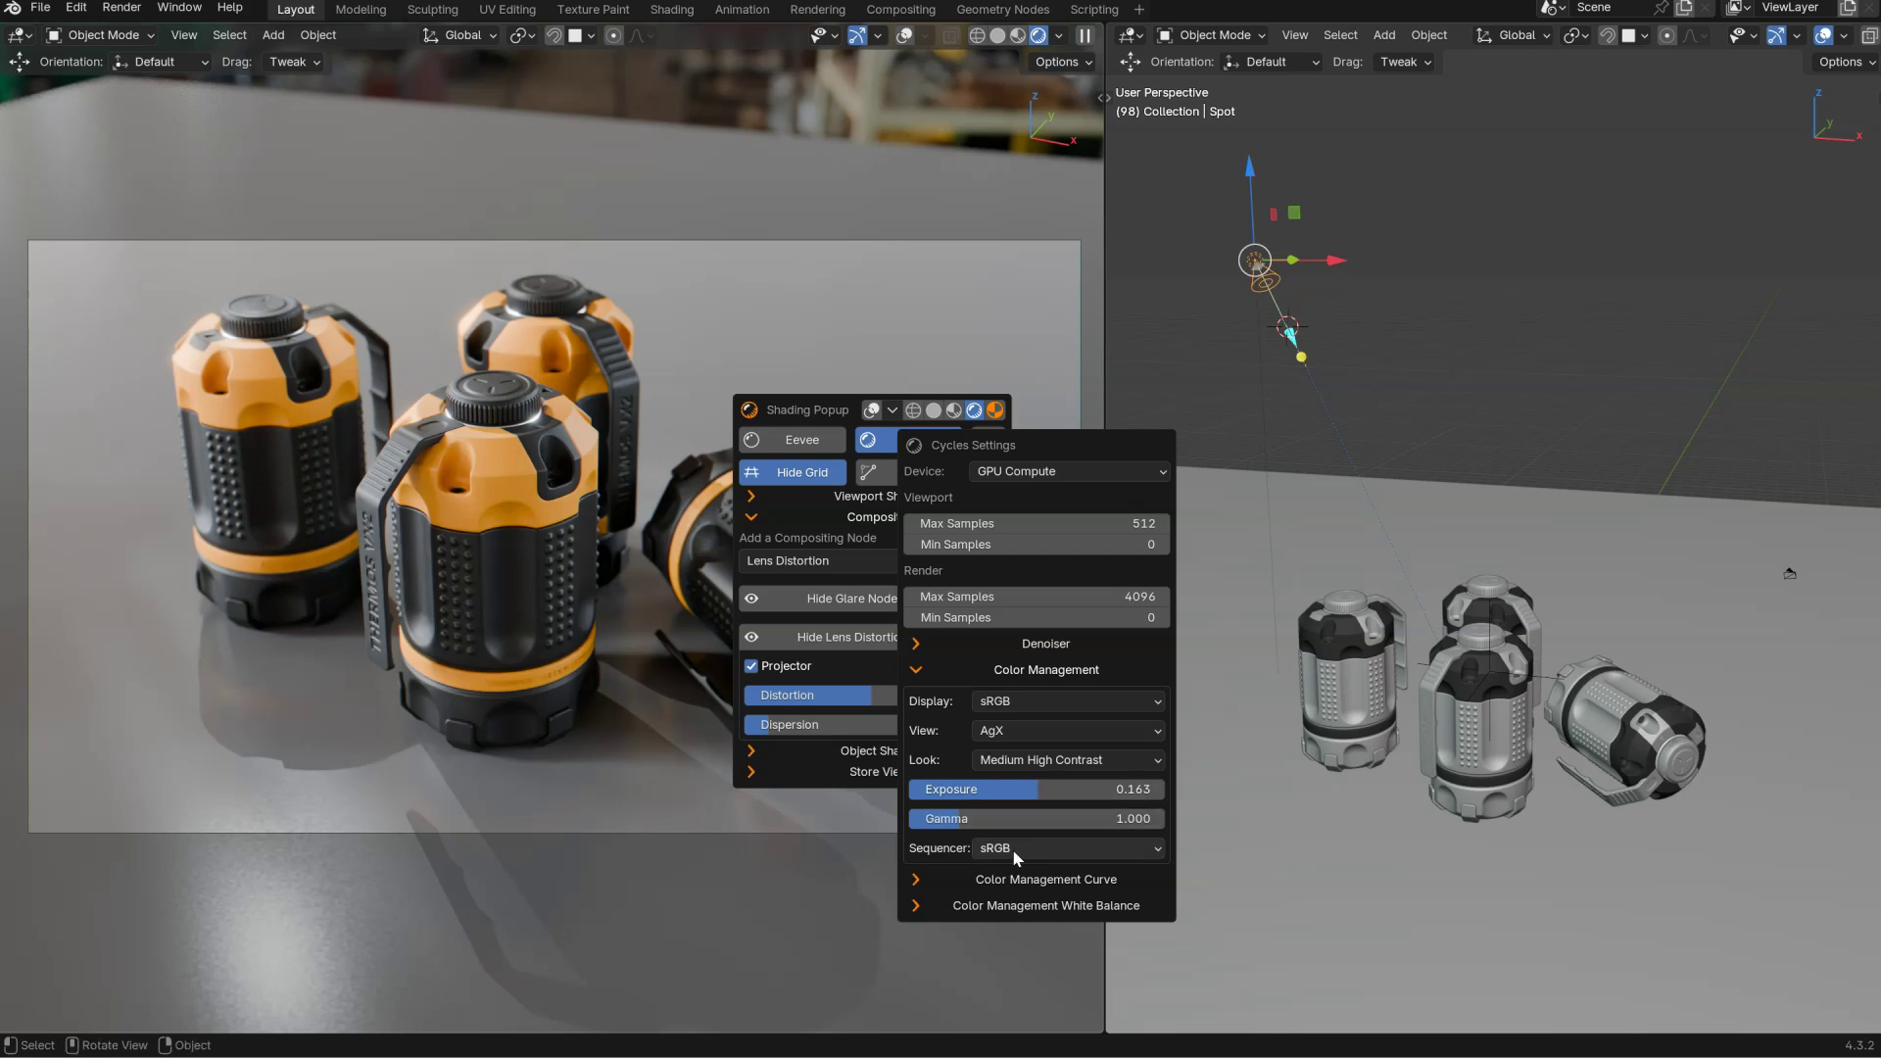
Enable curve mapping in color management and lift the middle of the combined curve slightly.
{"action": "left_click", "coordinate": [1003, 879]}
{"action": "left_click", "coordinate": [1009, 670]}
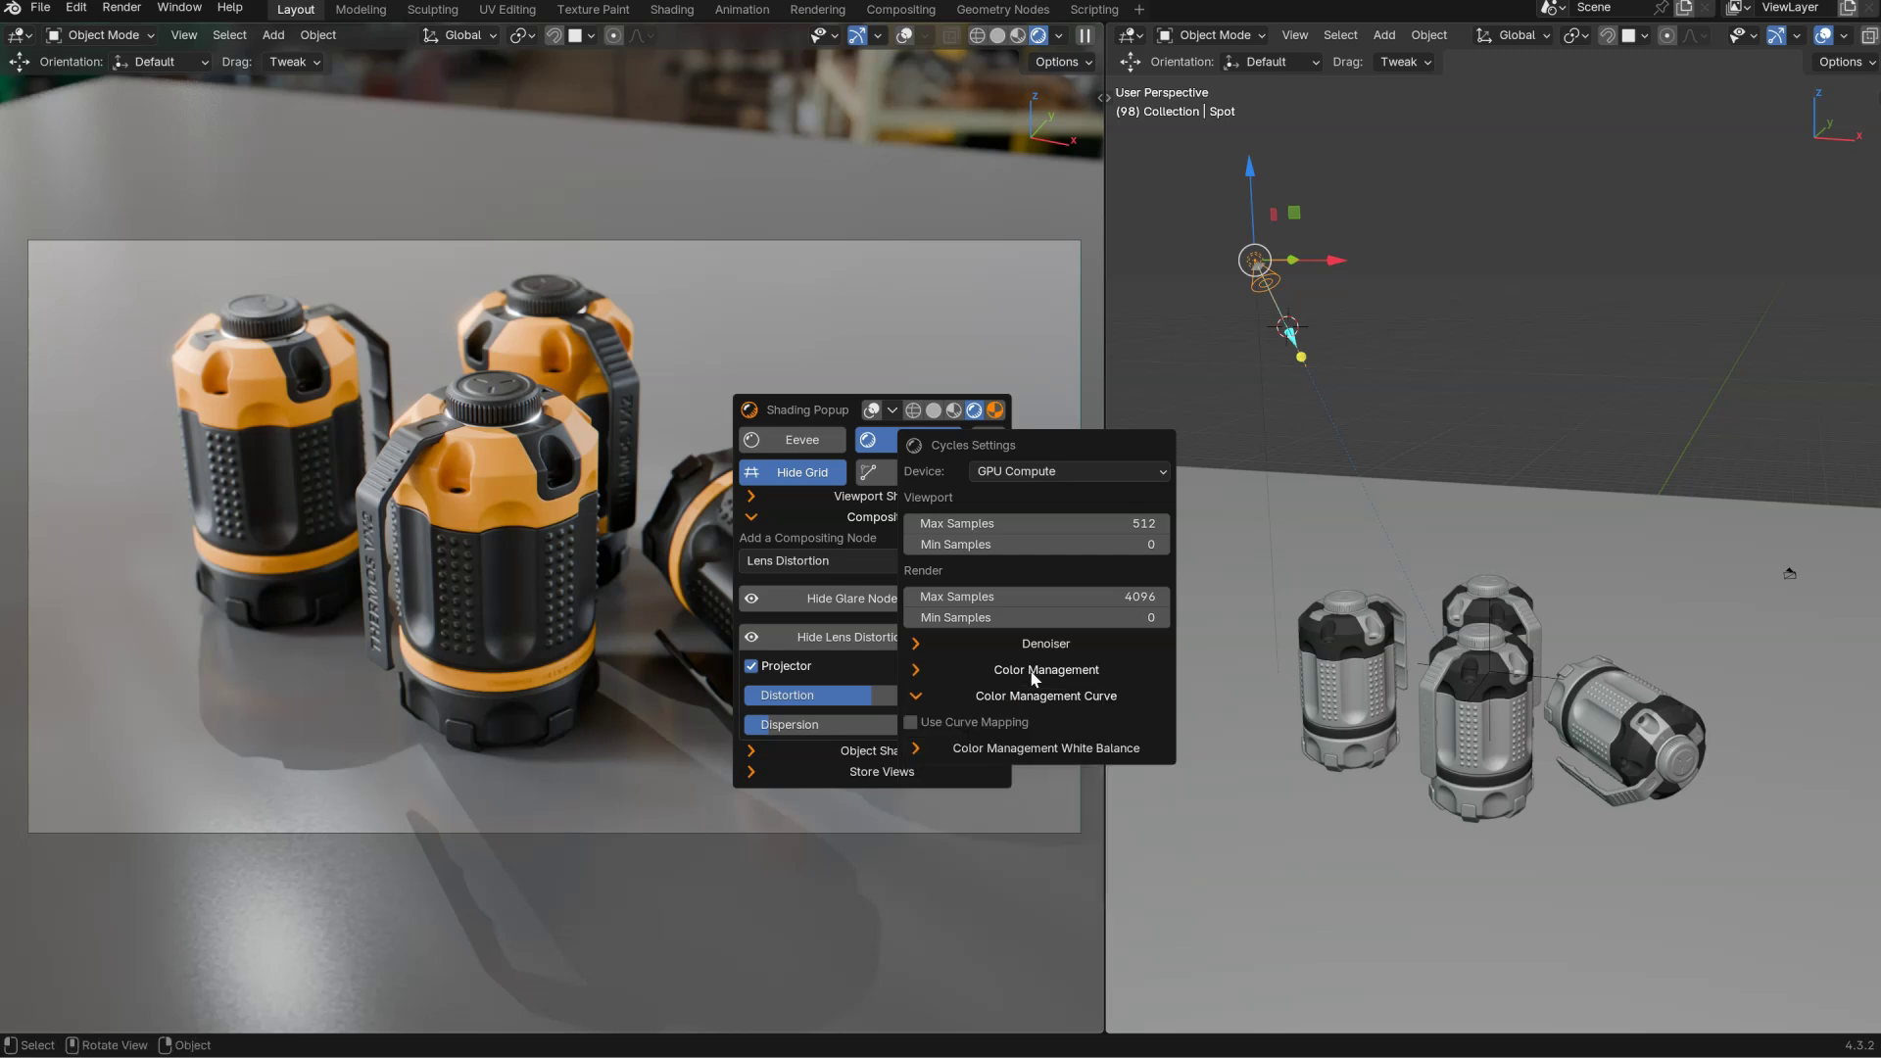
{"action": "left_click", "coordinate": [911, 723]}
{"action": "left_click_drag", "start_coordinate": [1022, 826], "coordinate": [1034, 812]}
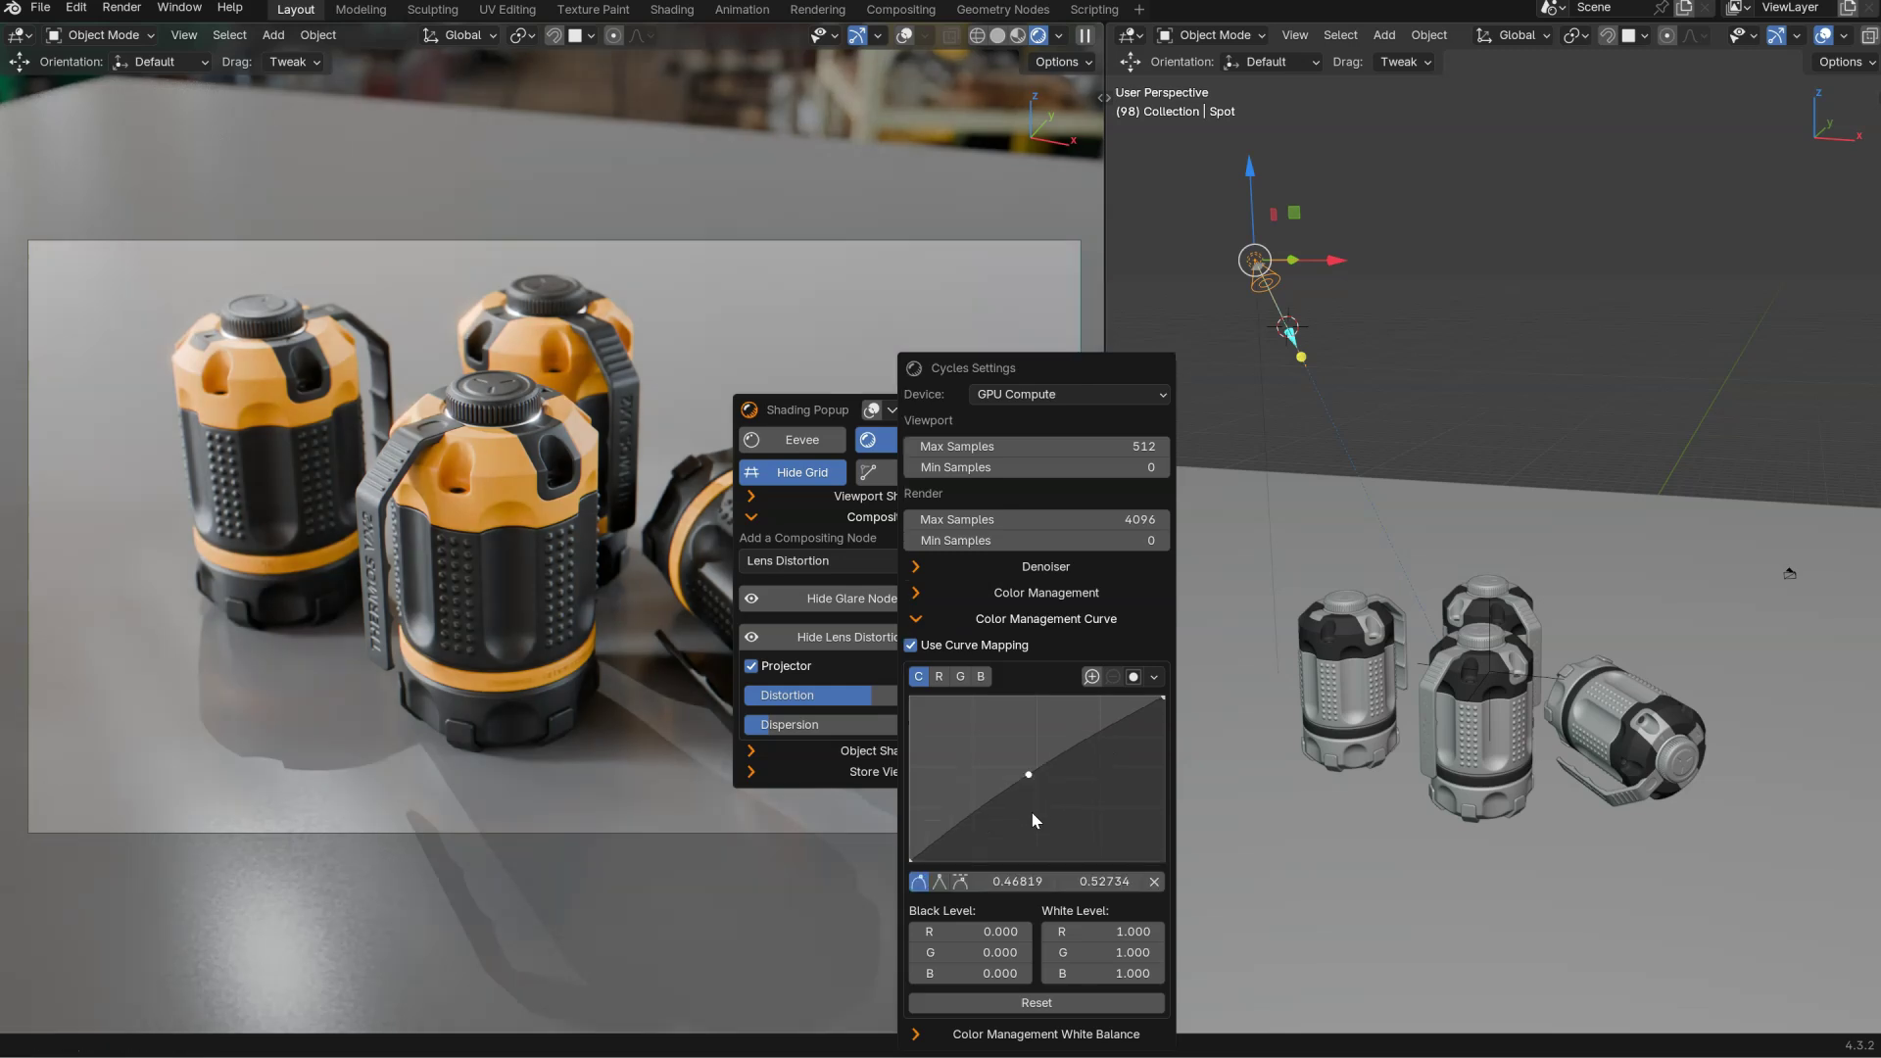
{"action": "left_click_drag", "start_coordinate": [1033, 790], "coordinate": [1034, 795]}
{"action": "left_click", "coordinate": [1014, 619]}
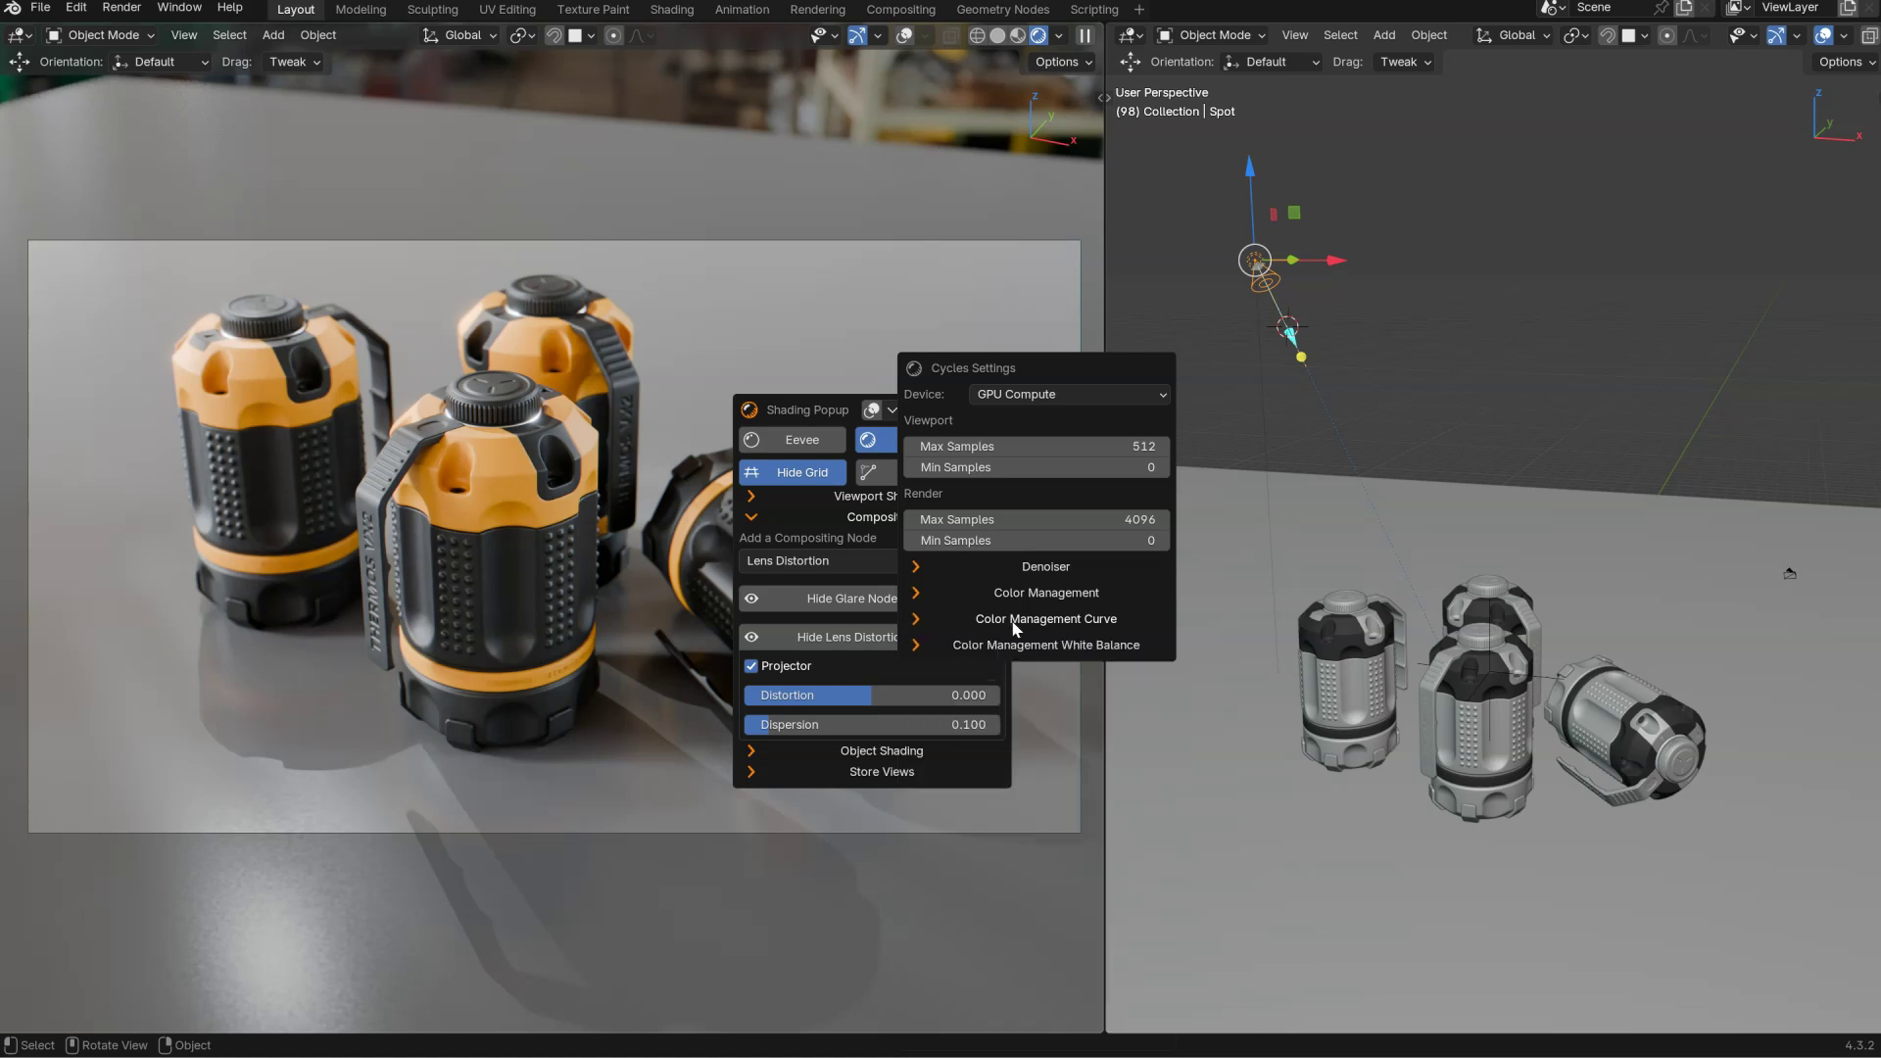
Collapse the Lens Distortion node's settings, try a Pixelate compositing node on the camera view and remove it.
{"action": "left_click_drag", "start_coordinate": [815, 392], "coordinate": [860, 245]}
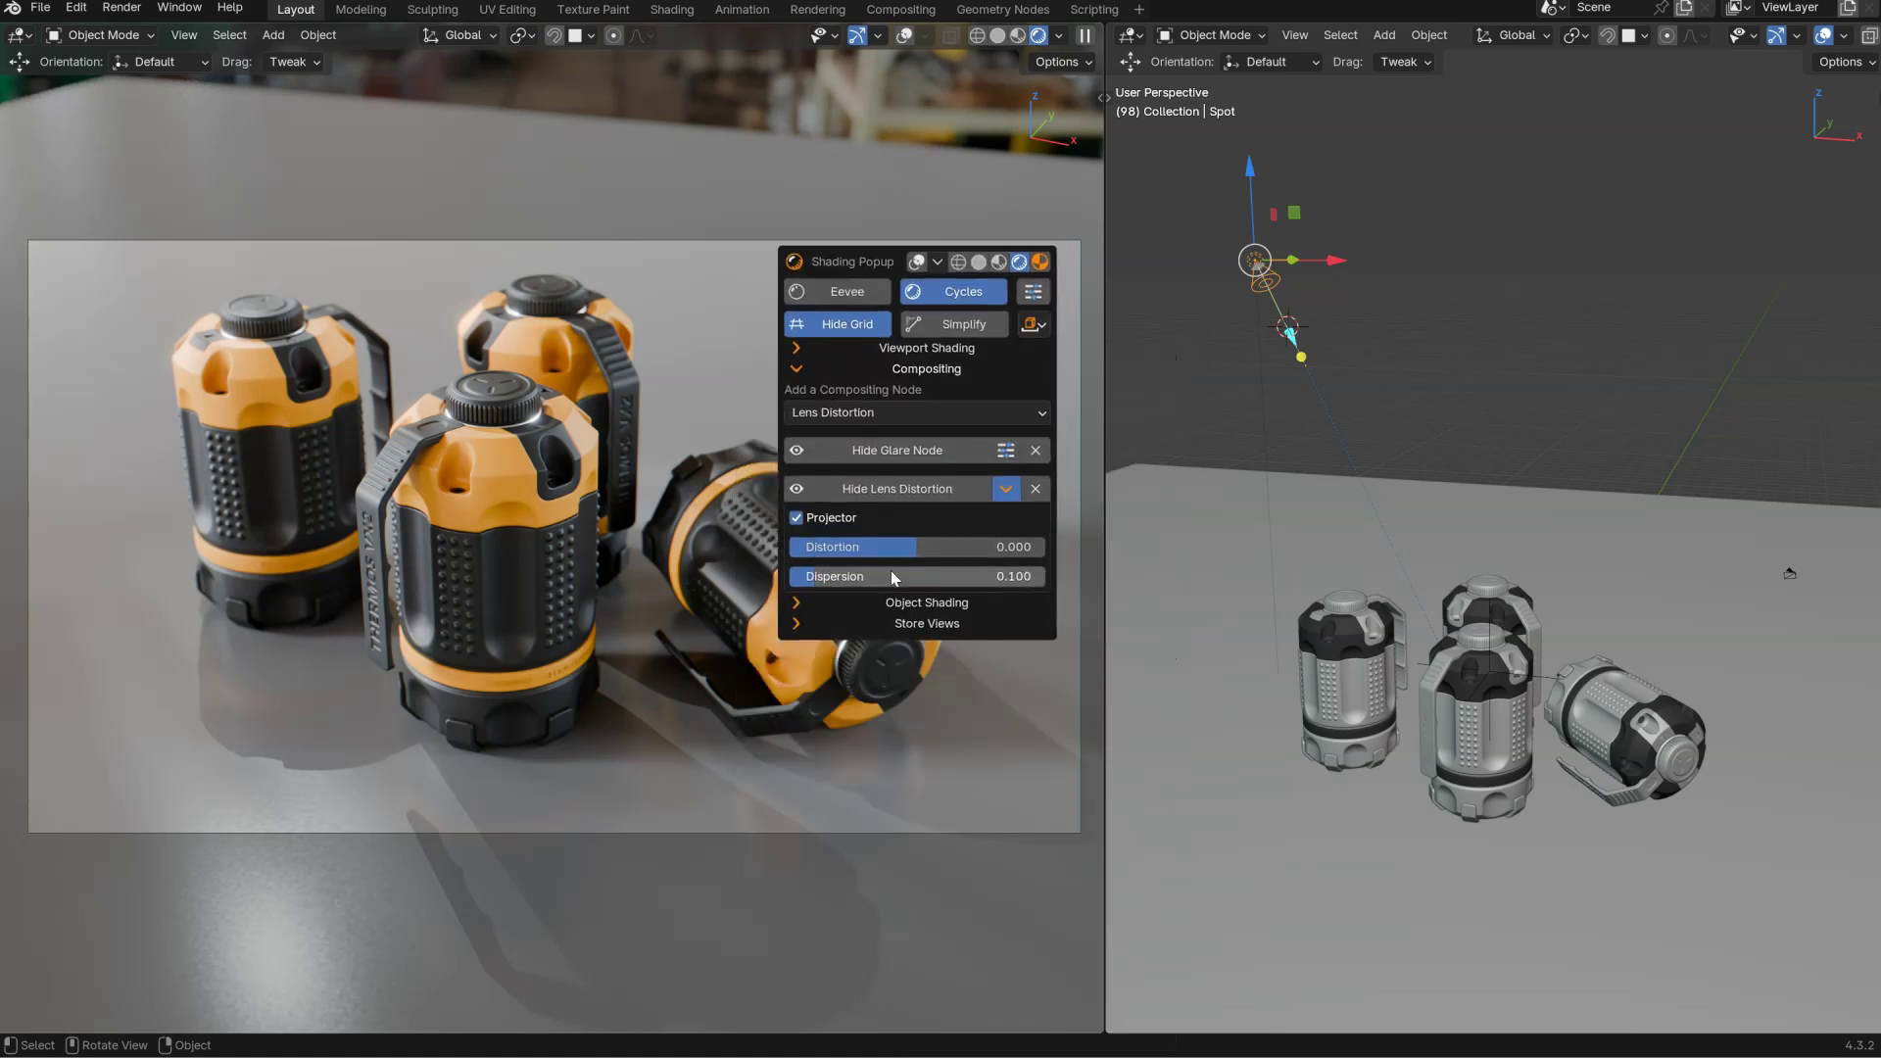
{"action": "left_click", "coordinate": [1008, 490]}
{"action": "left_click", "coordinate": [897, 418]}
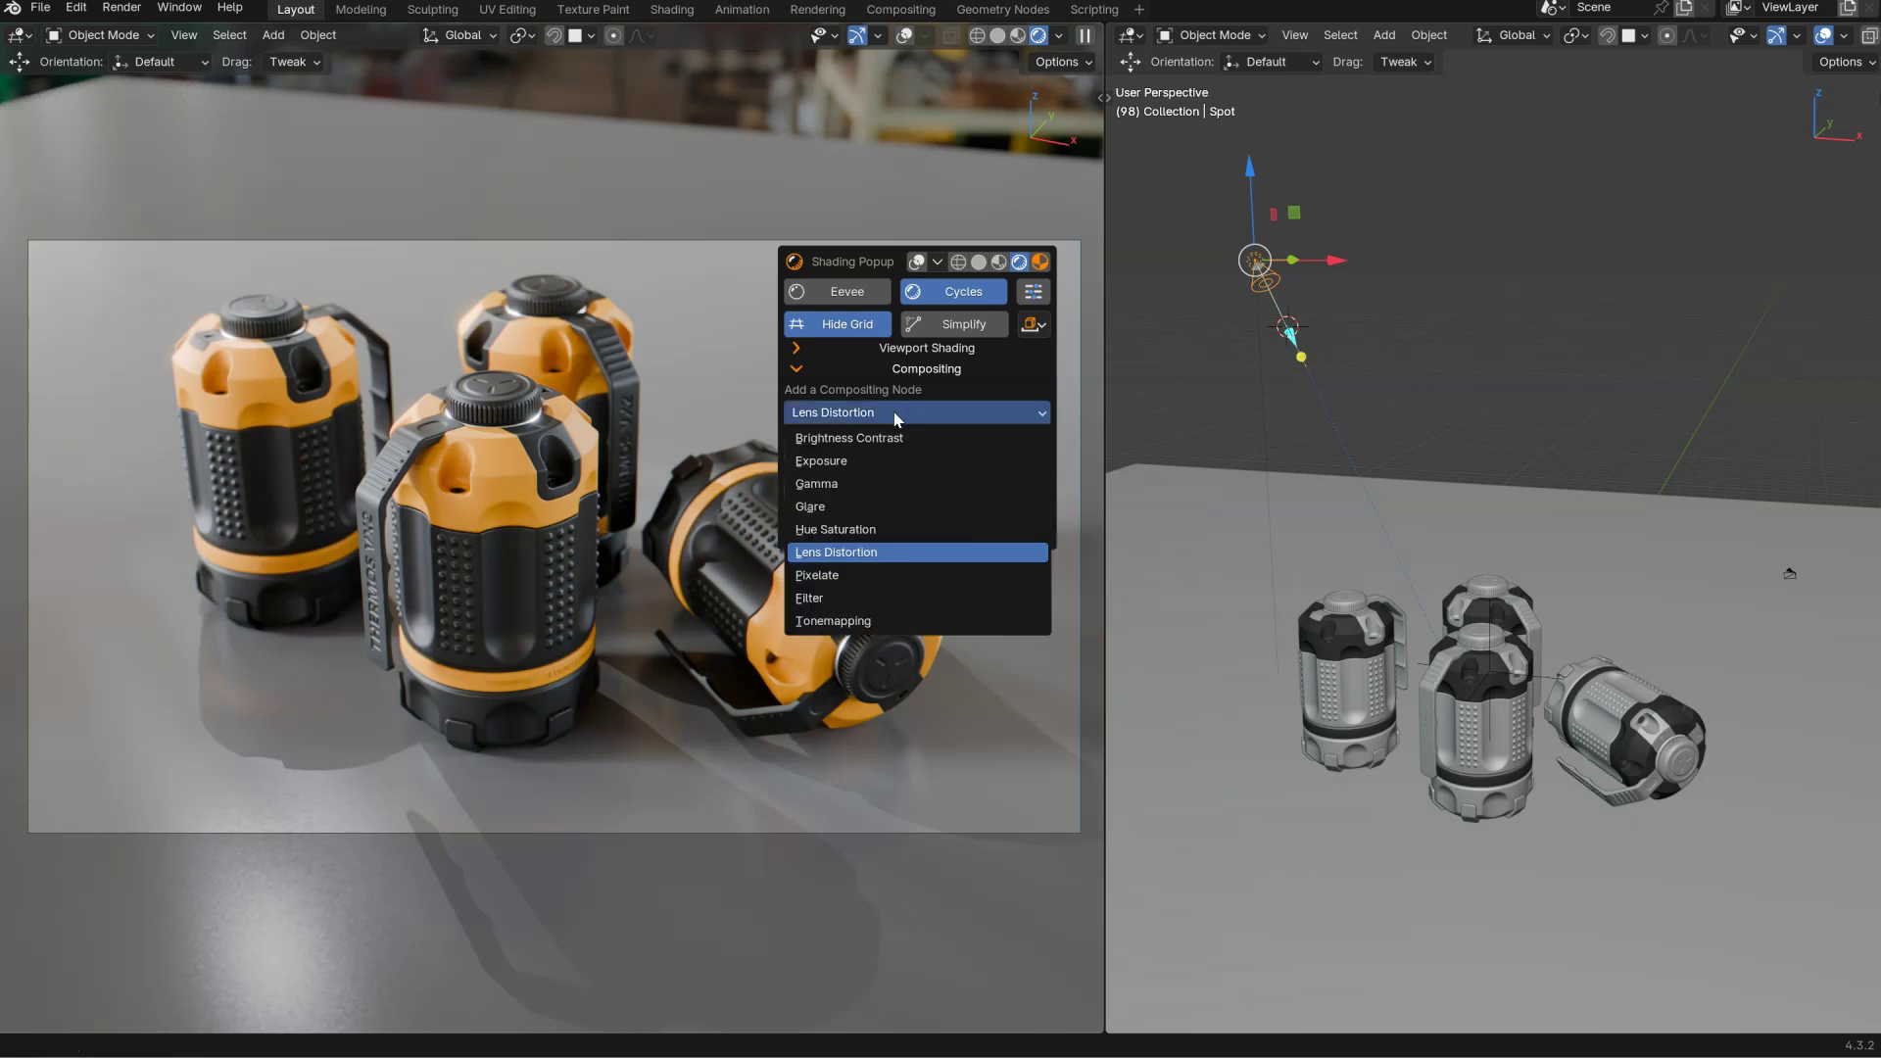
{"action": "left_click", "coordinate": [857, 575]}
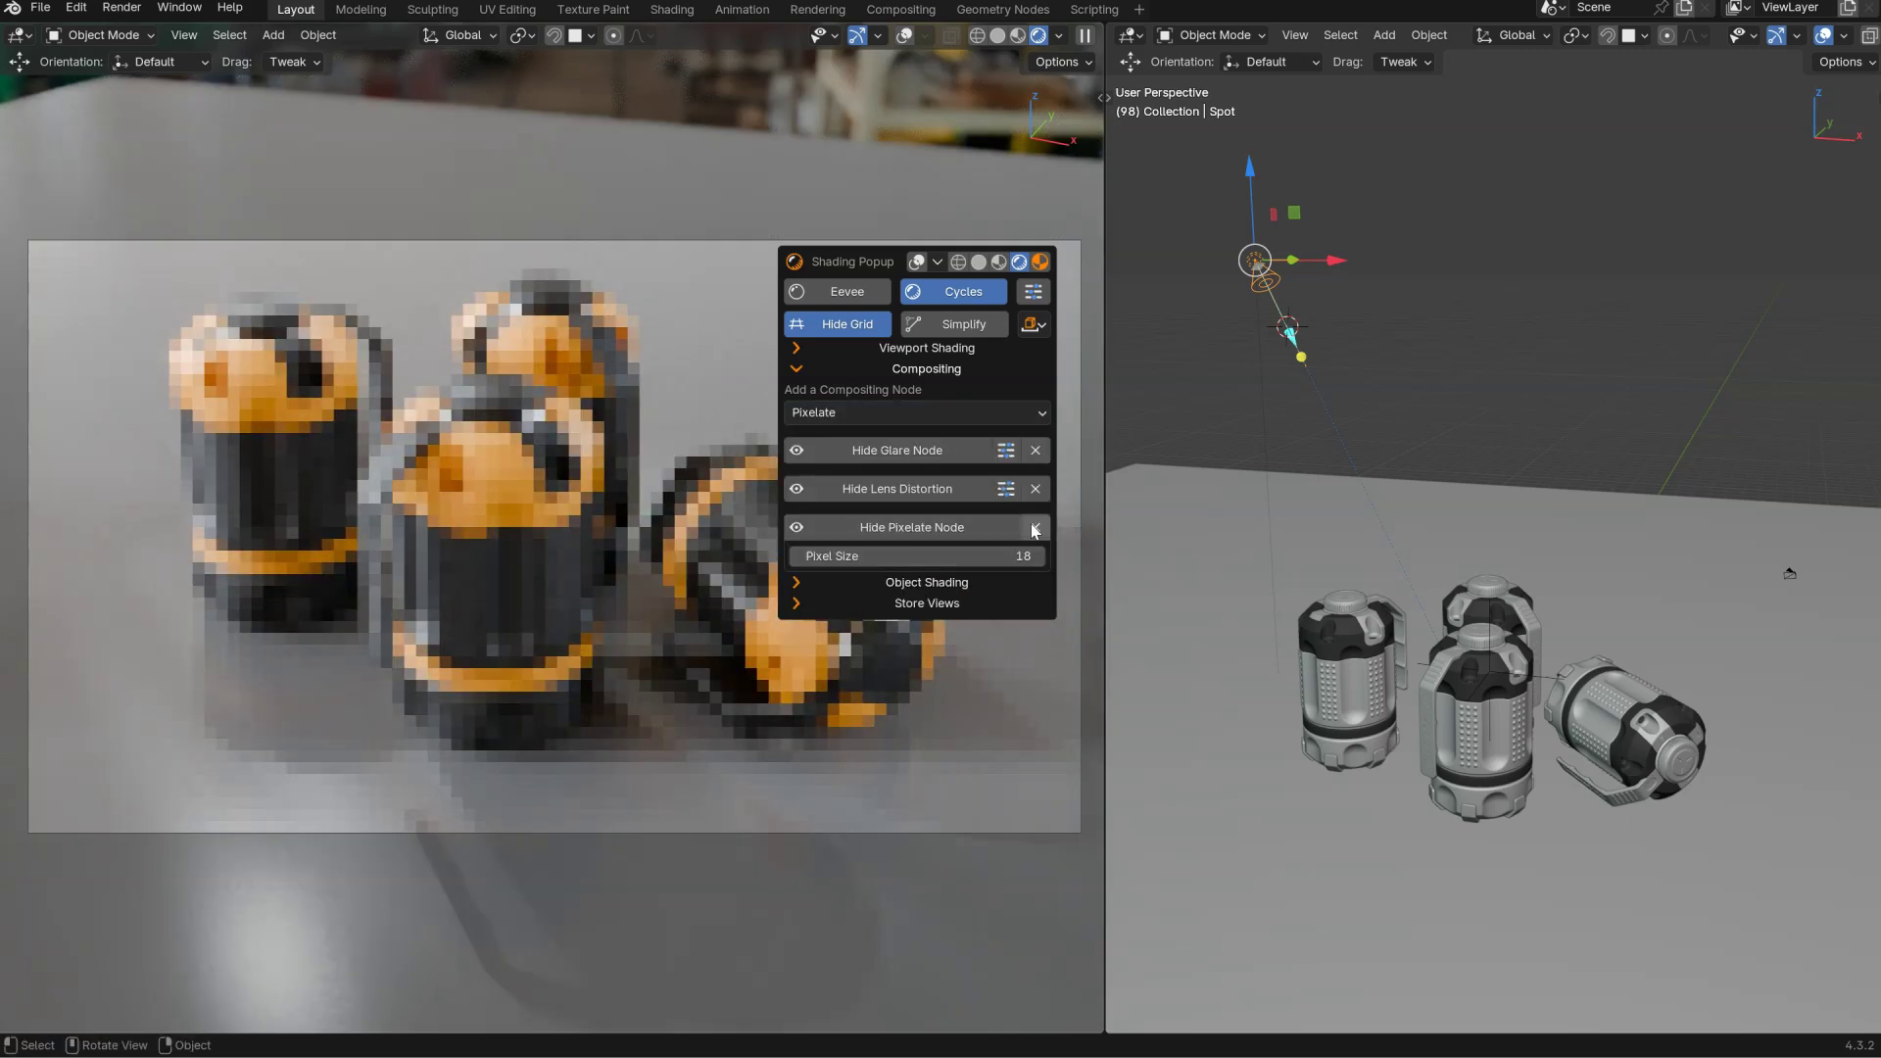
{"action": "left_click", "coordinate": [1035, 528]}
Try a Tonemapping compositing node on the camera view and remove it.
{"action": "left_click", "coordinate": [885, 412]}
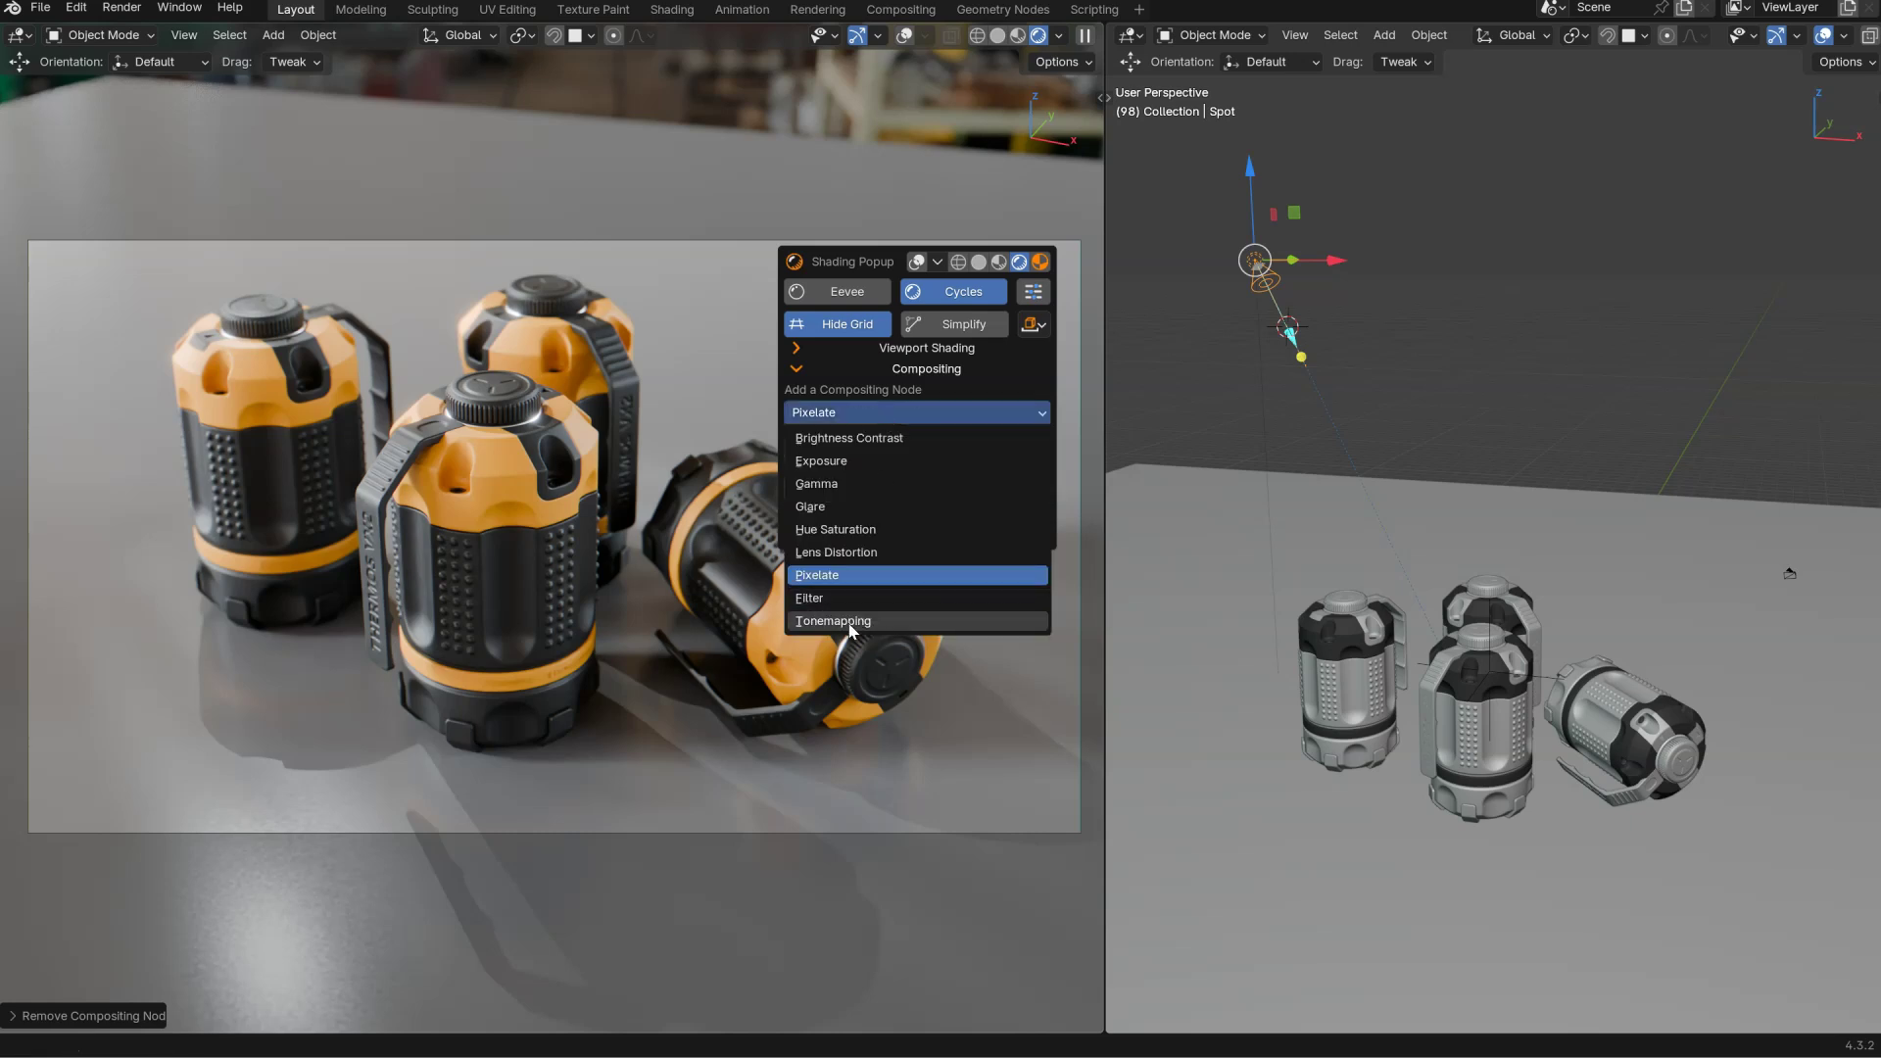
{"action": "left_click", "coordinate": [846, 621]}
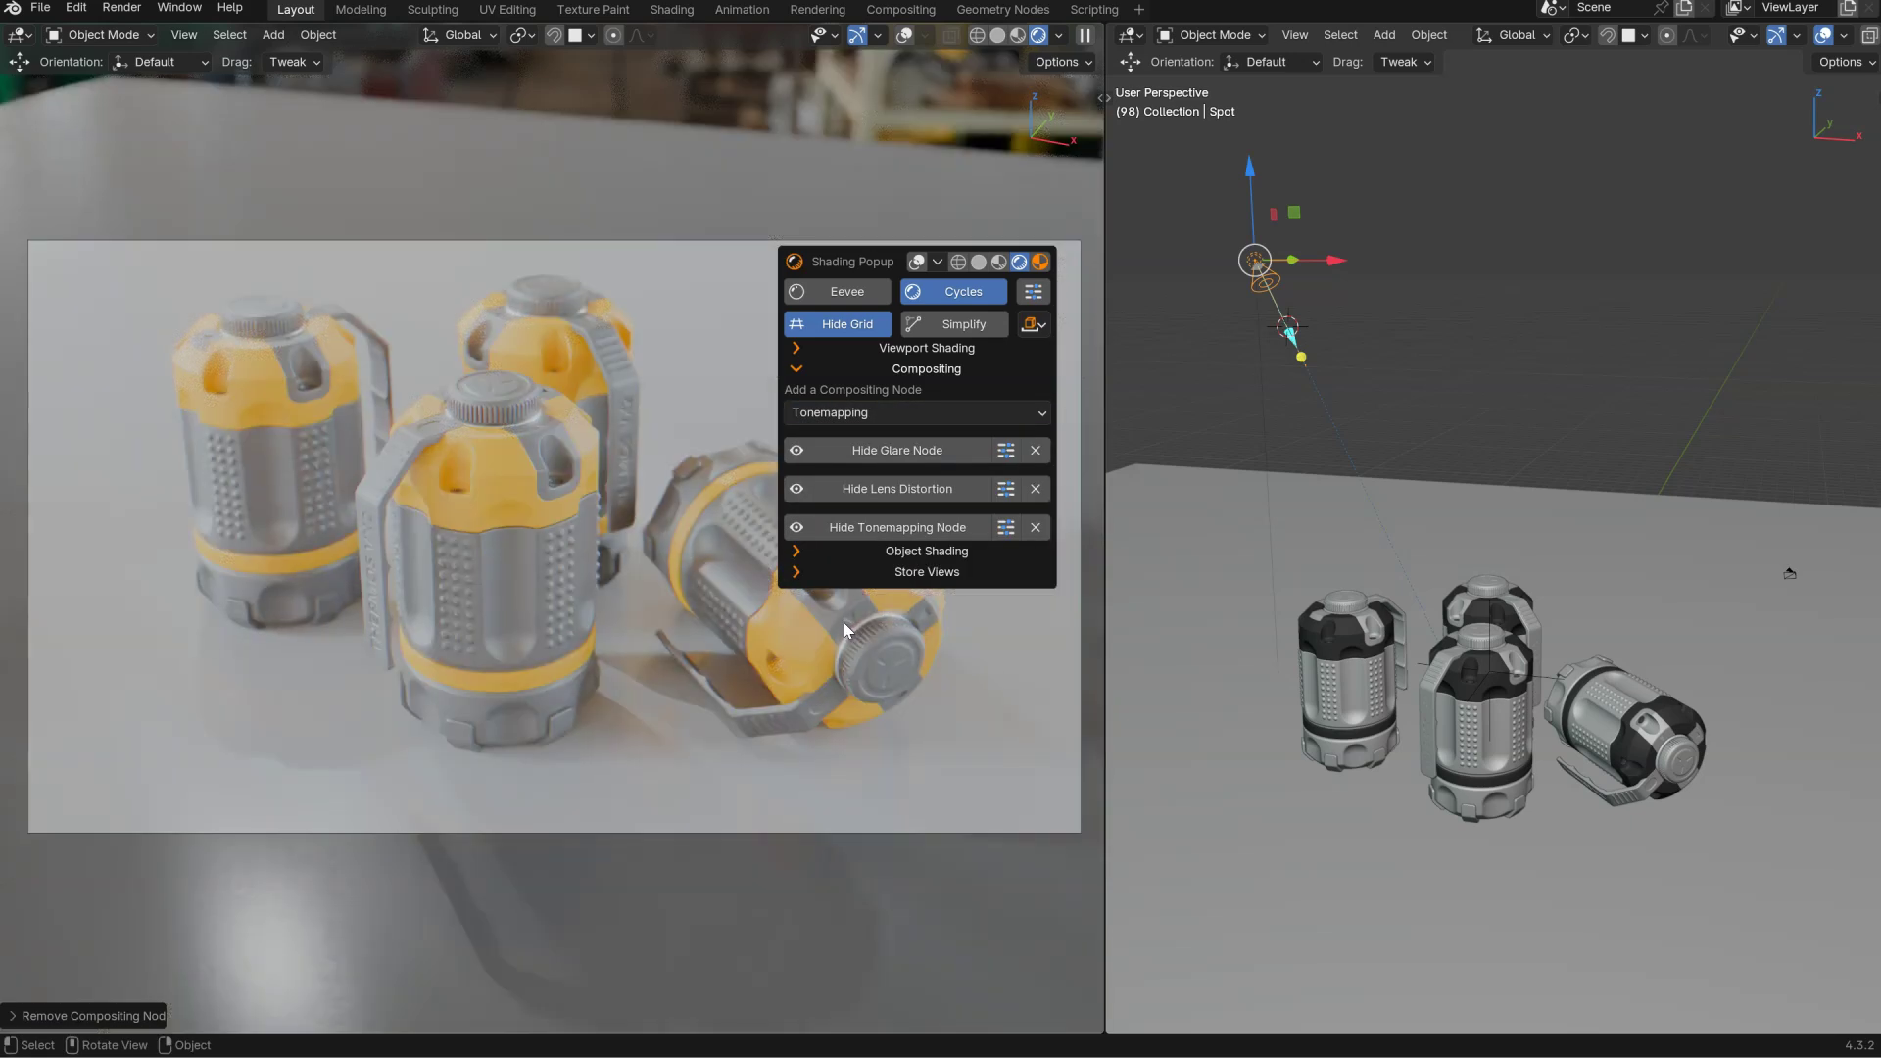
{"action": "left_click", "coordinate": [1035, 528]}
Add a Brightness Contrast compositing node to the camera view and set its Contrast to 1.8.
{"action": "left_click", "coordinate": [853, 412]}
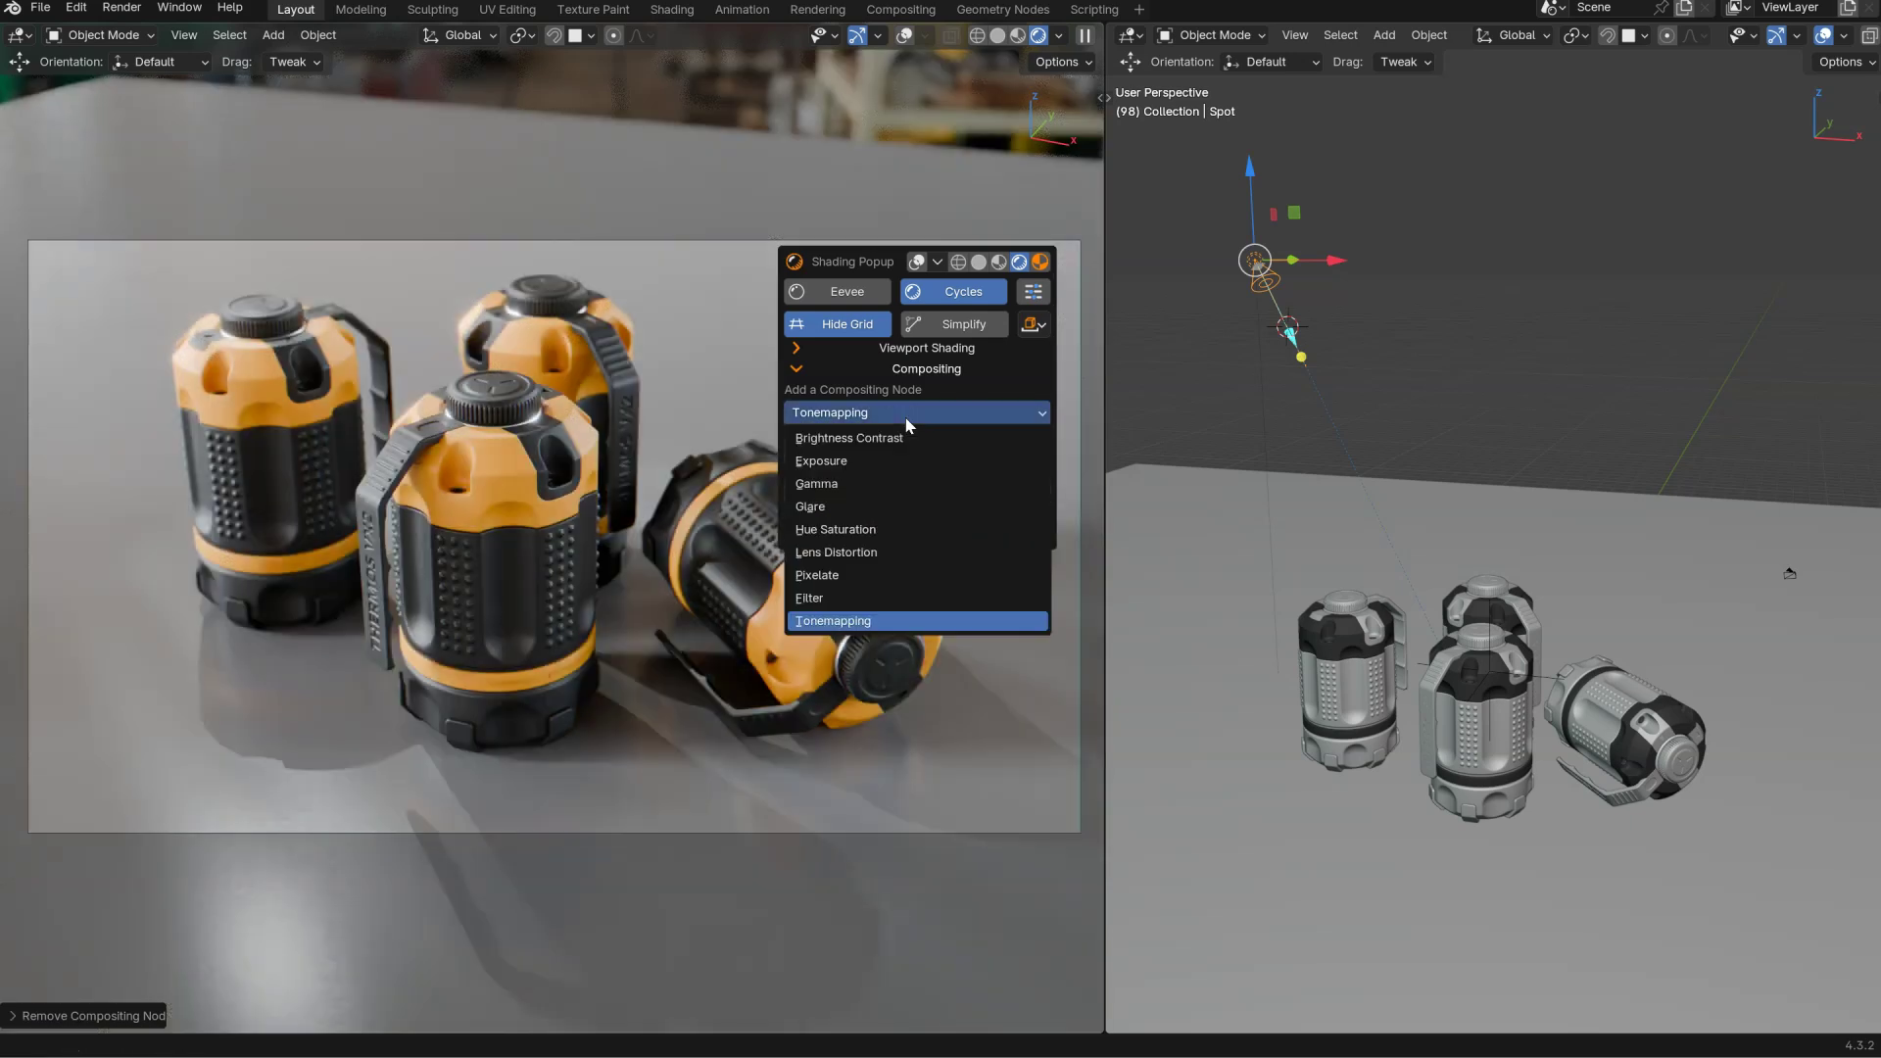
{"action": "left_click", "coordinate": [859, 439]}
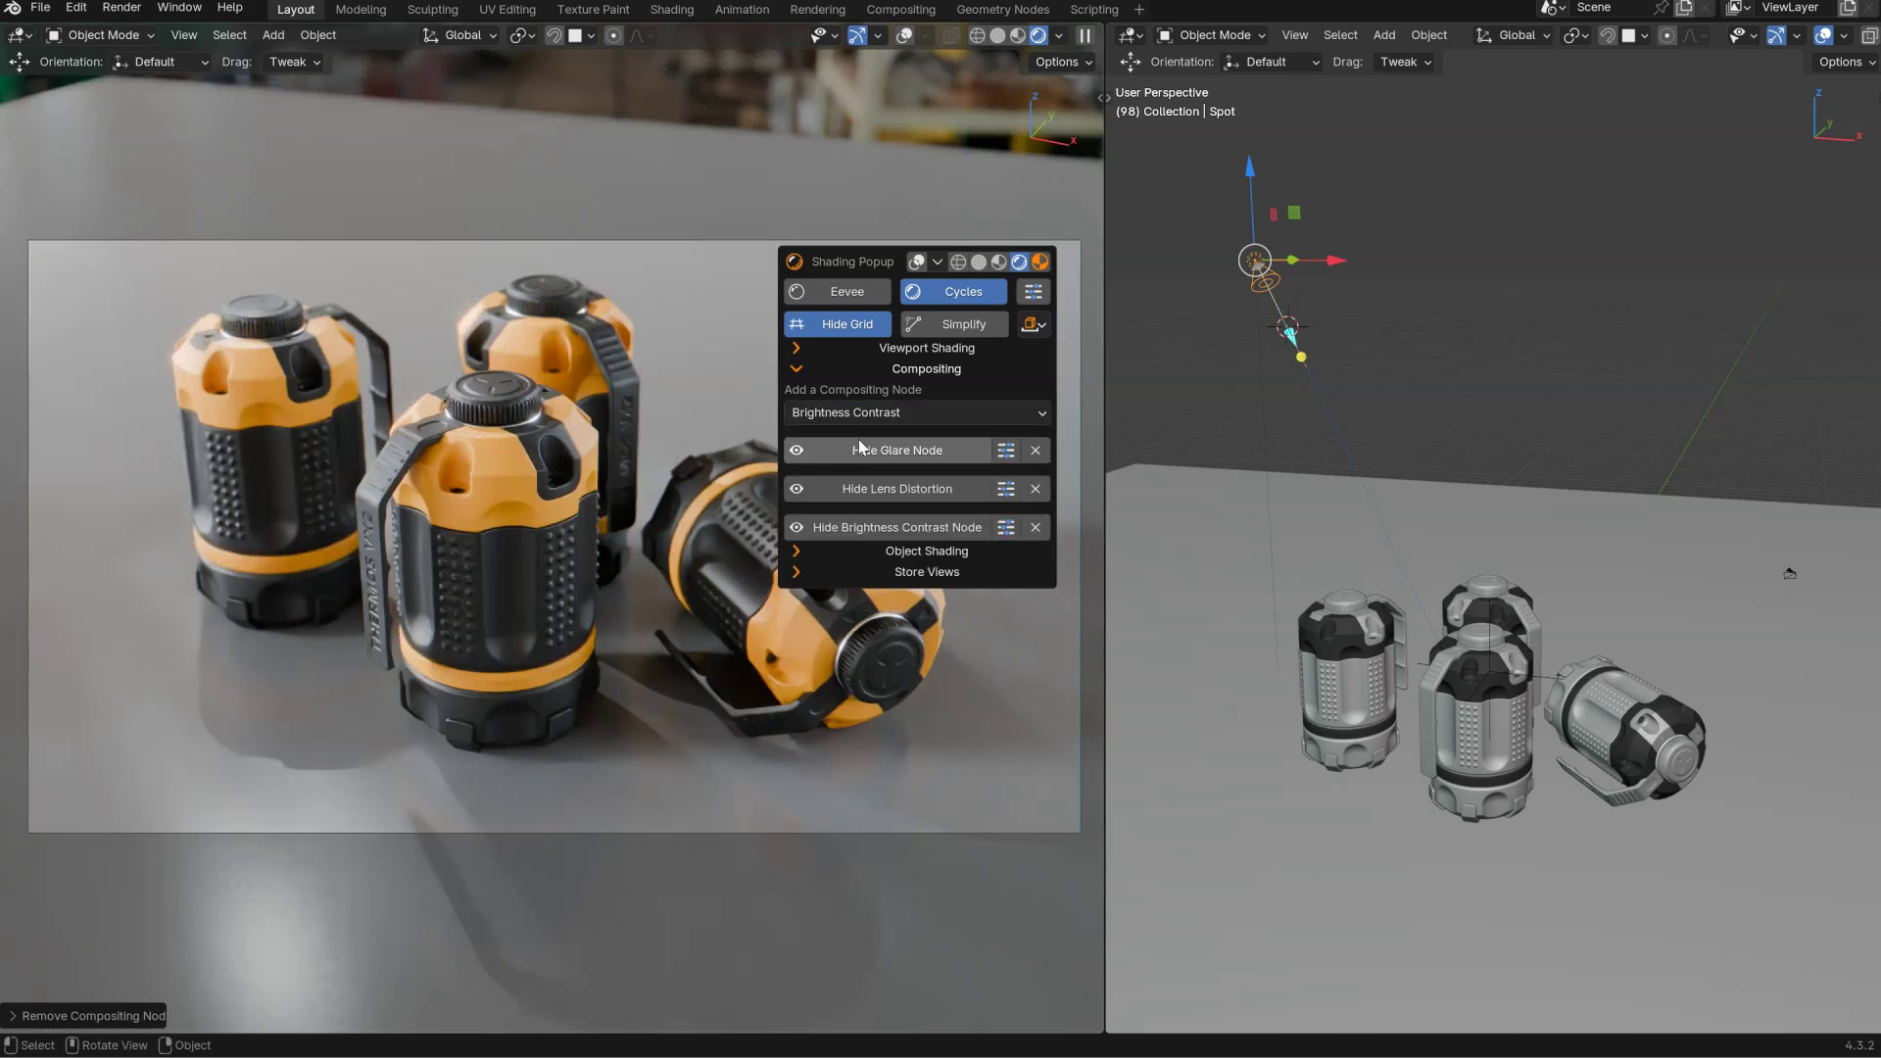
{"action": "left_click", "coordinate": [1004, 529]}
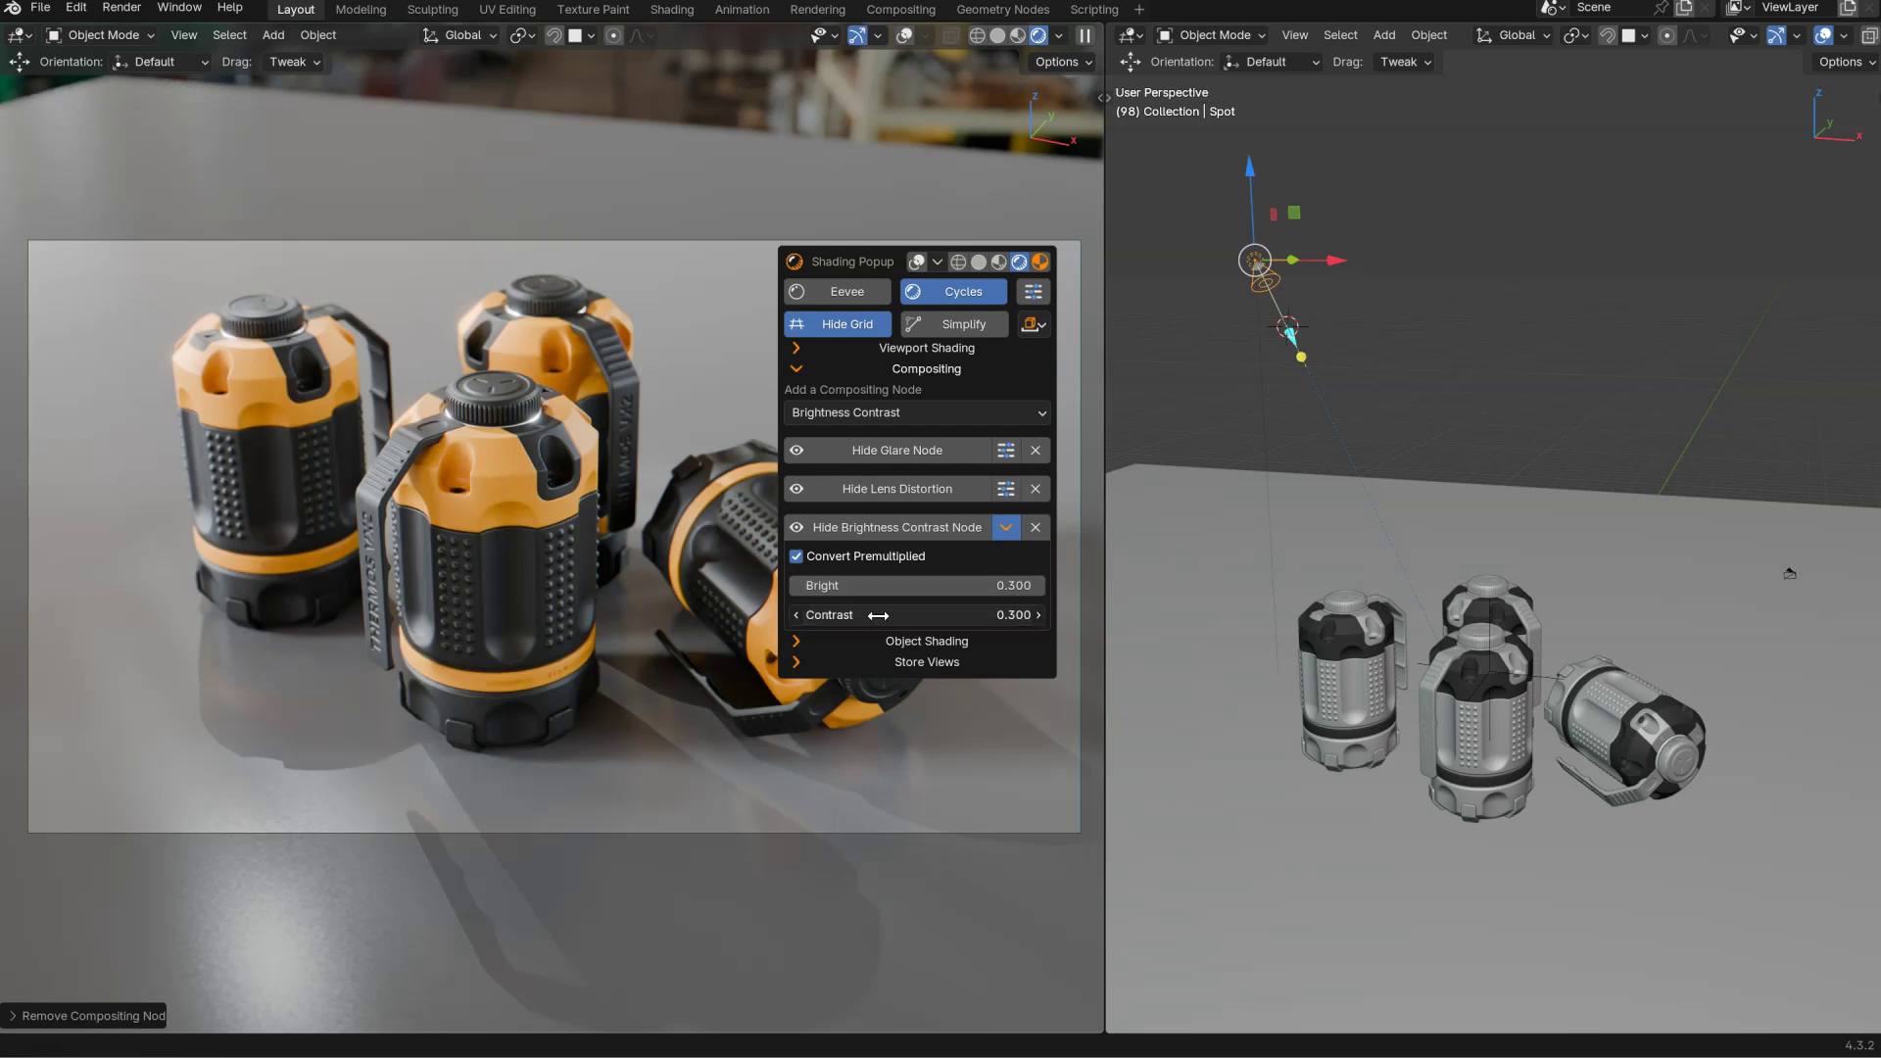
{"action": "mouse_move", "coordinate": [933, 614]}
{"action": "left_mouse_down"}
{"action": "mouse_move", "coordinate": [911, 615]}
{"action": "mouse_move", "coordinate": [989, 626]}
{"action": "left_mouse_up"}
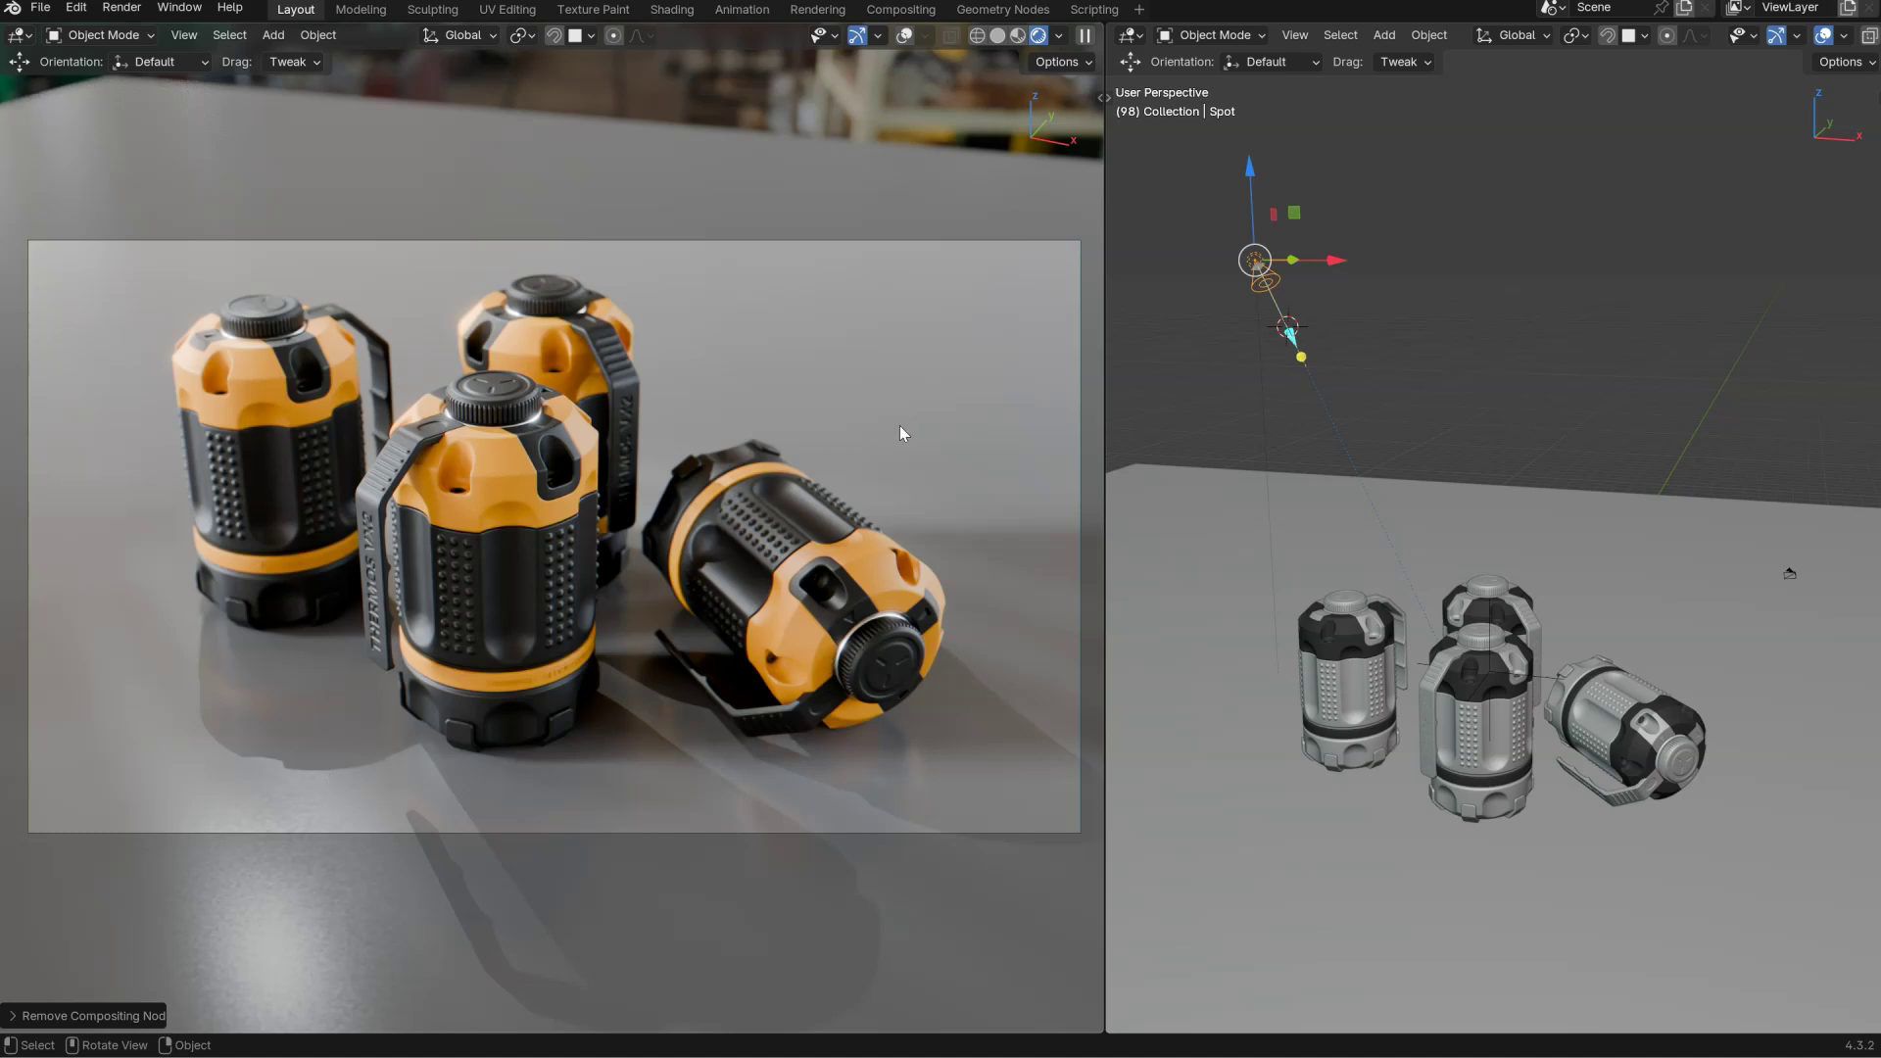
Select the floor plane and set its Plastic material's Metallic to 1.0 and Roughness to 0.139.
{"action": "left_click", "coordinate": [216, 722]}
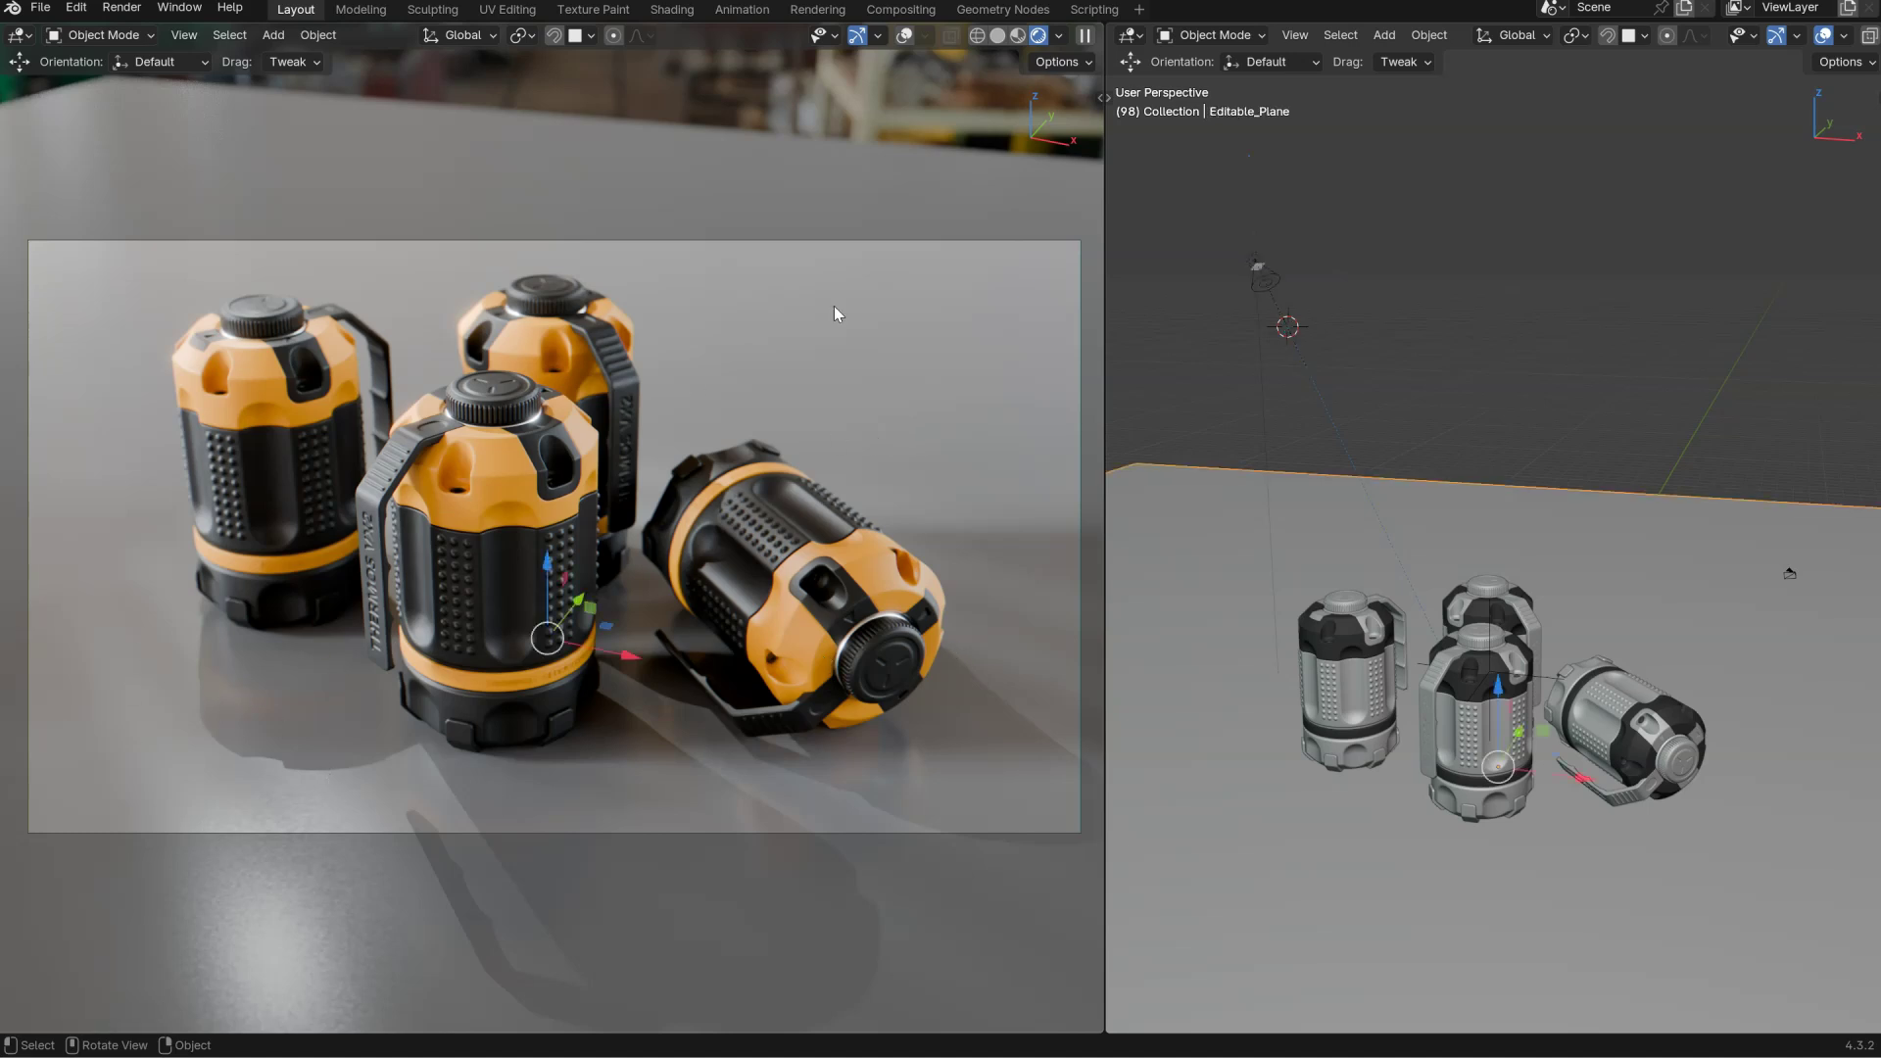
{"action": "key", "text": "shift+m"}
{"action": "left_click_drag", "start_coordinate": [857, 413], "coordinate": [894, 323]}
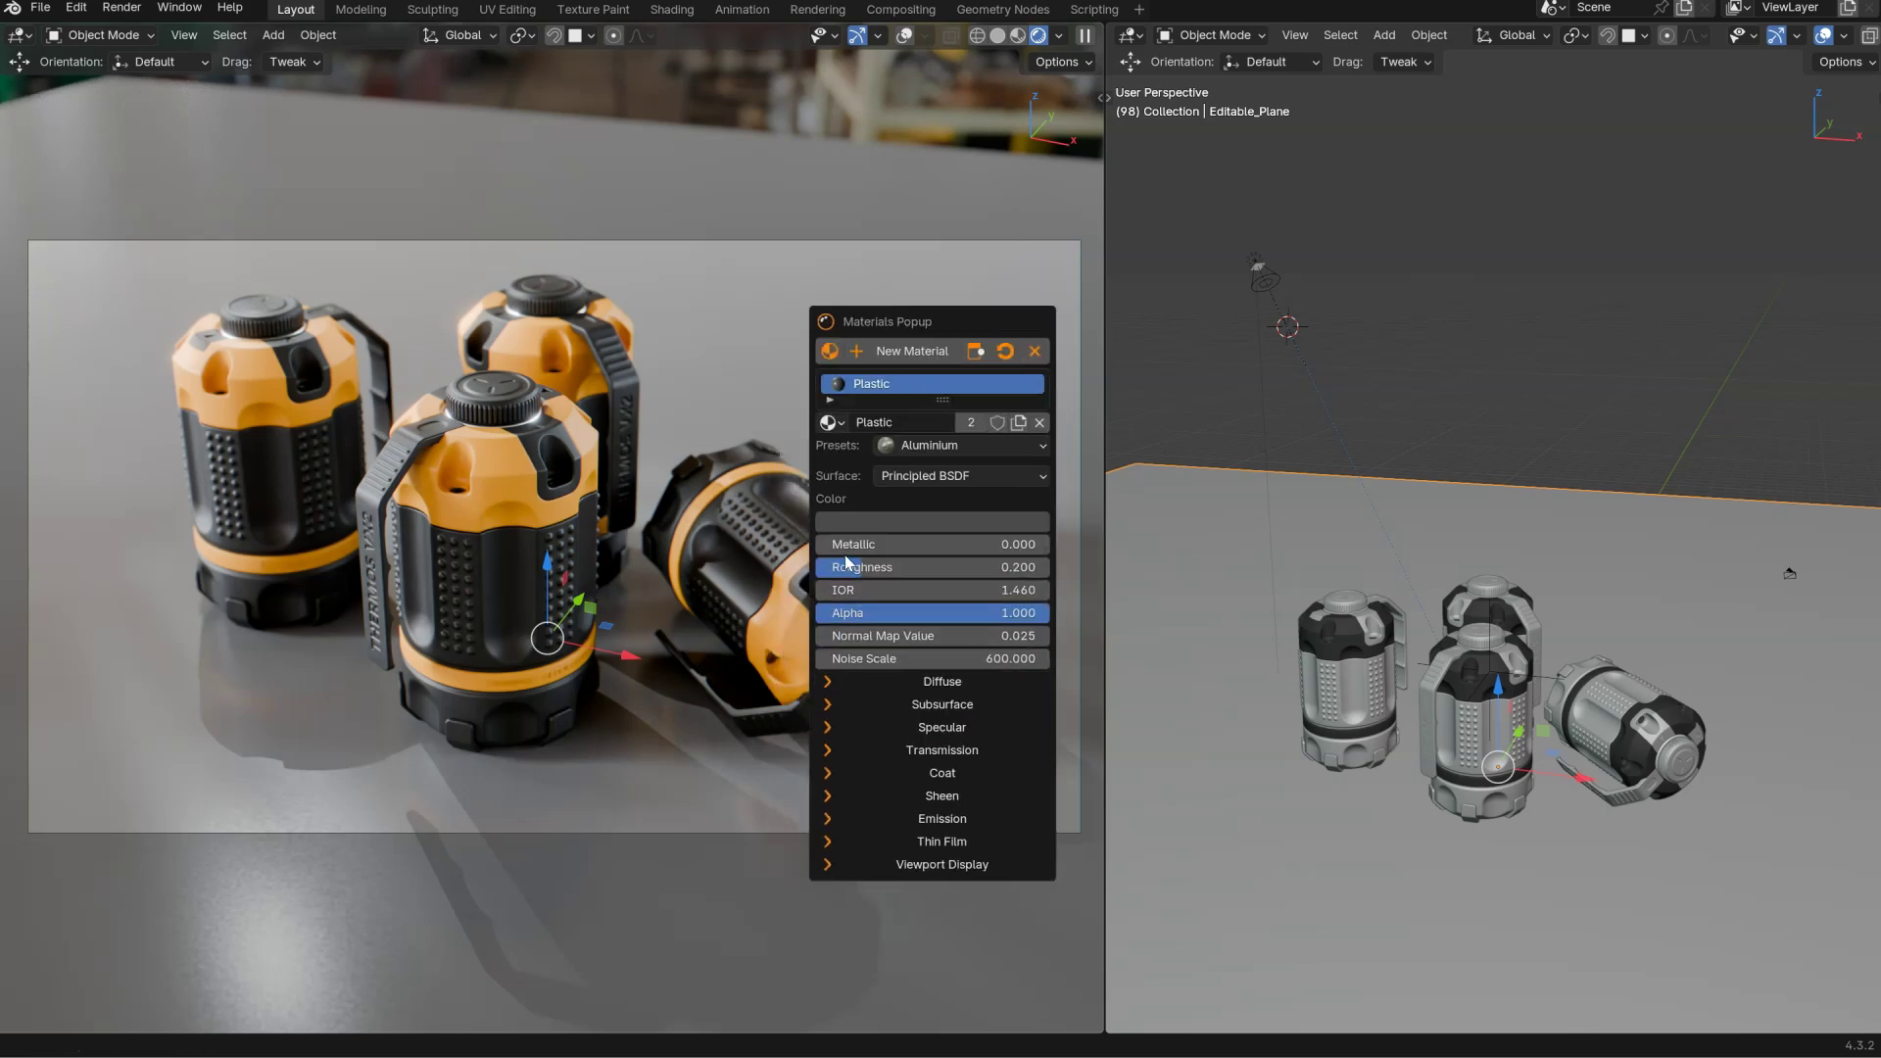
{"action": "mouse_move", "coordinate": [860, 566]}
{"action": "left_mouse_down"}
{"action": "mouse_move", "coordinate": [835, 575]}
{"action": "mouse_move", "coordinate": [875, 570]}
{"action": "left_mouse_up"}
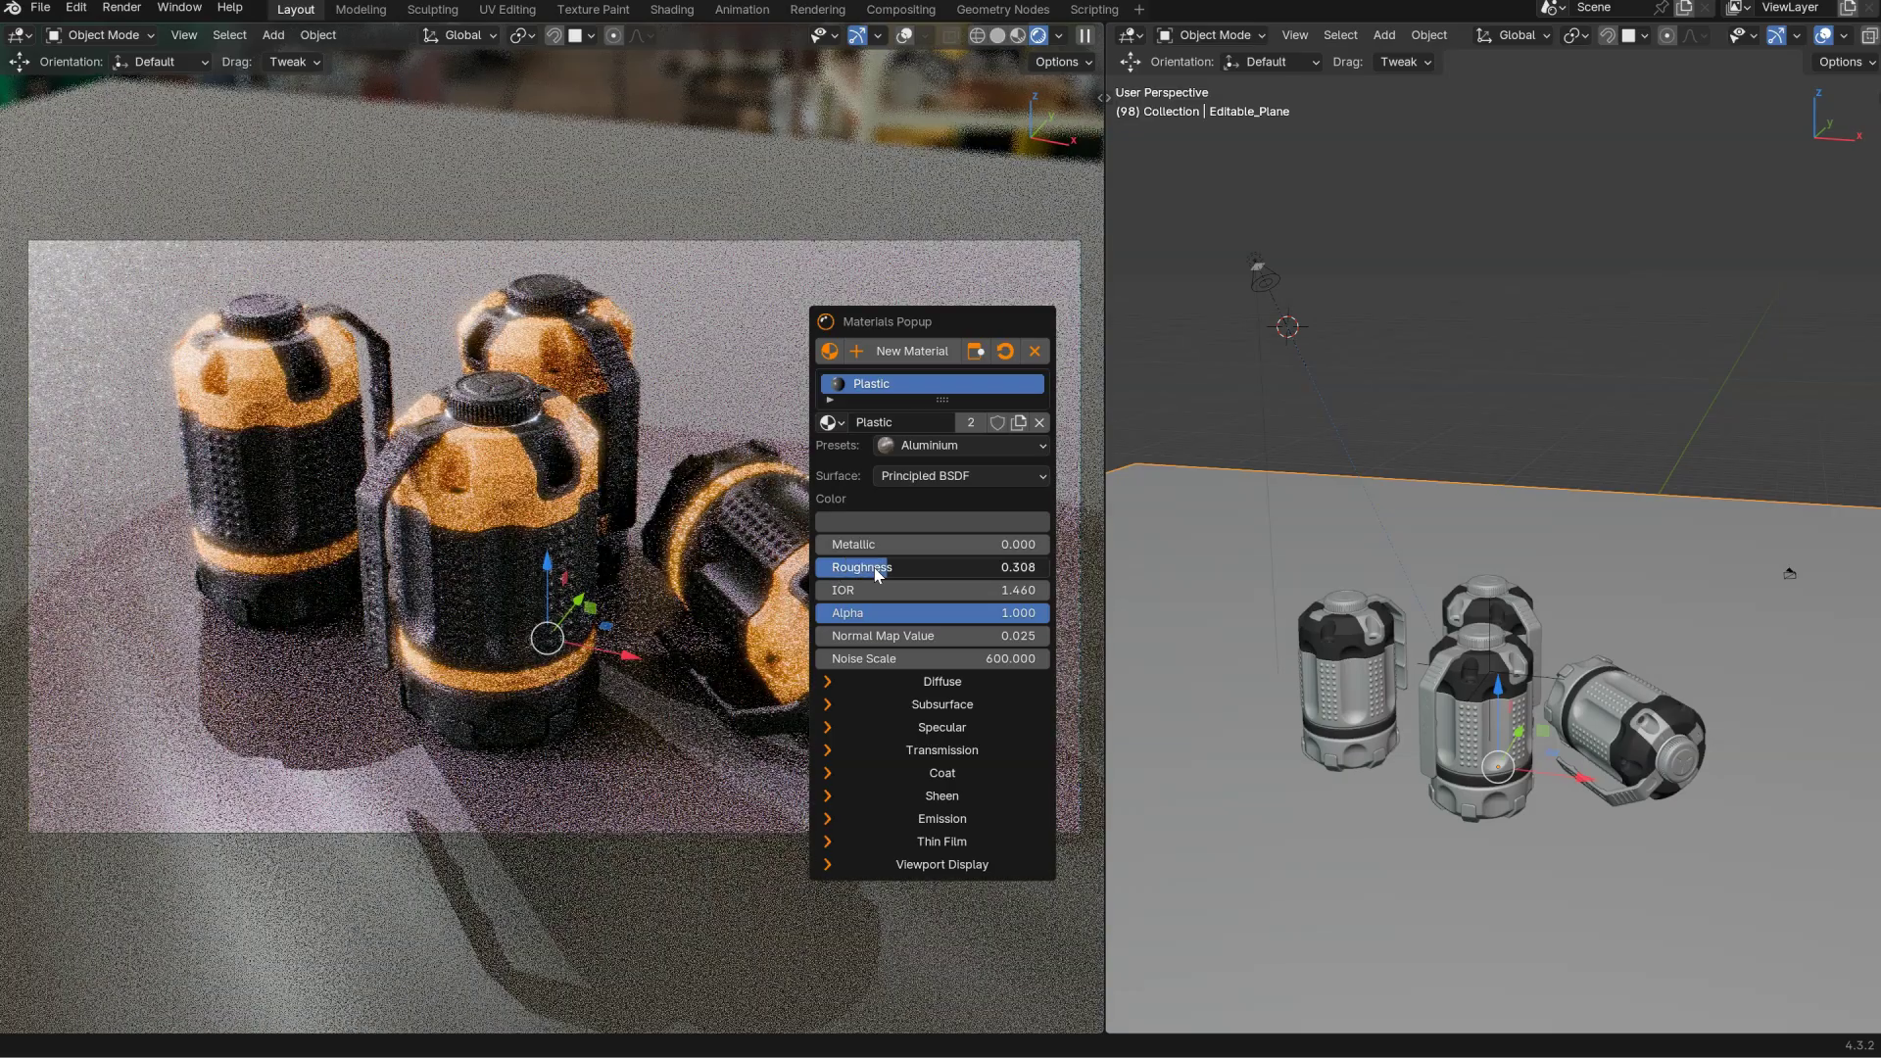
{"action": "left_click_drag", "start_coordinate": [856, 567], "coordinate": [1136, 549]}
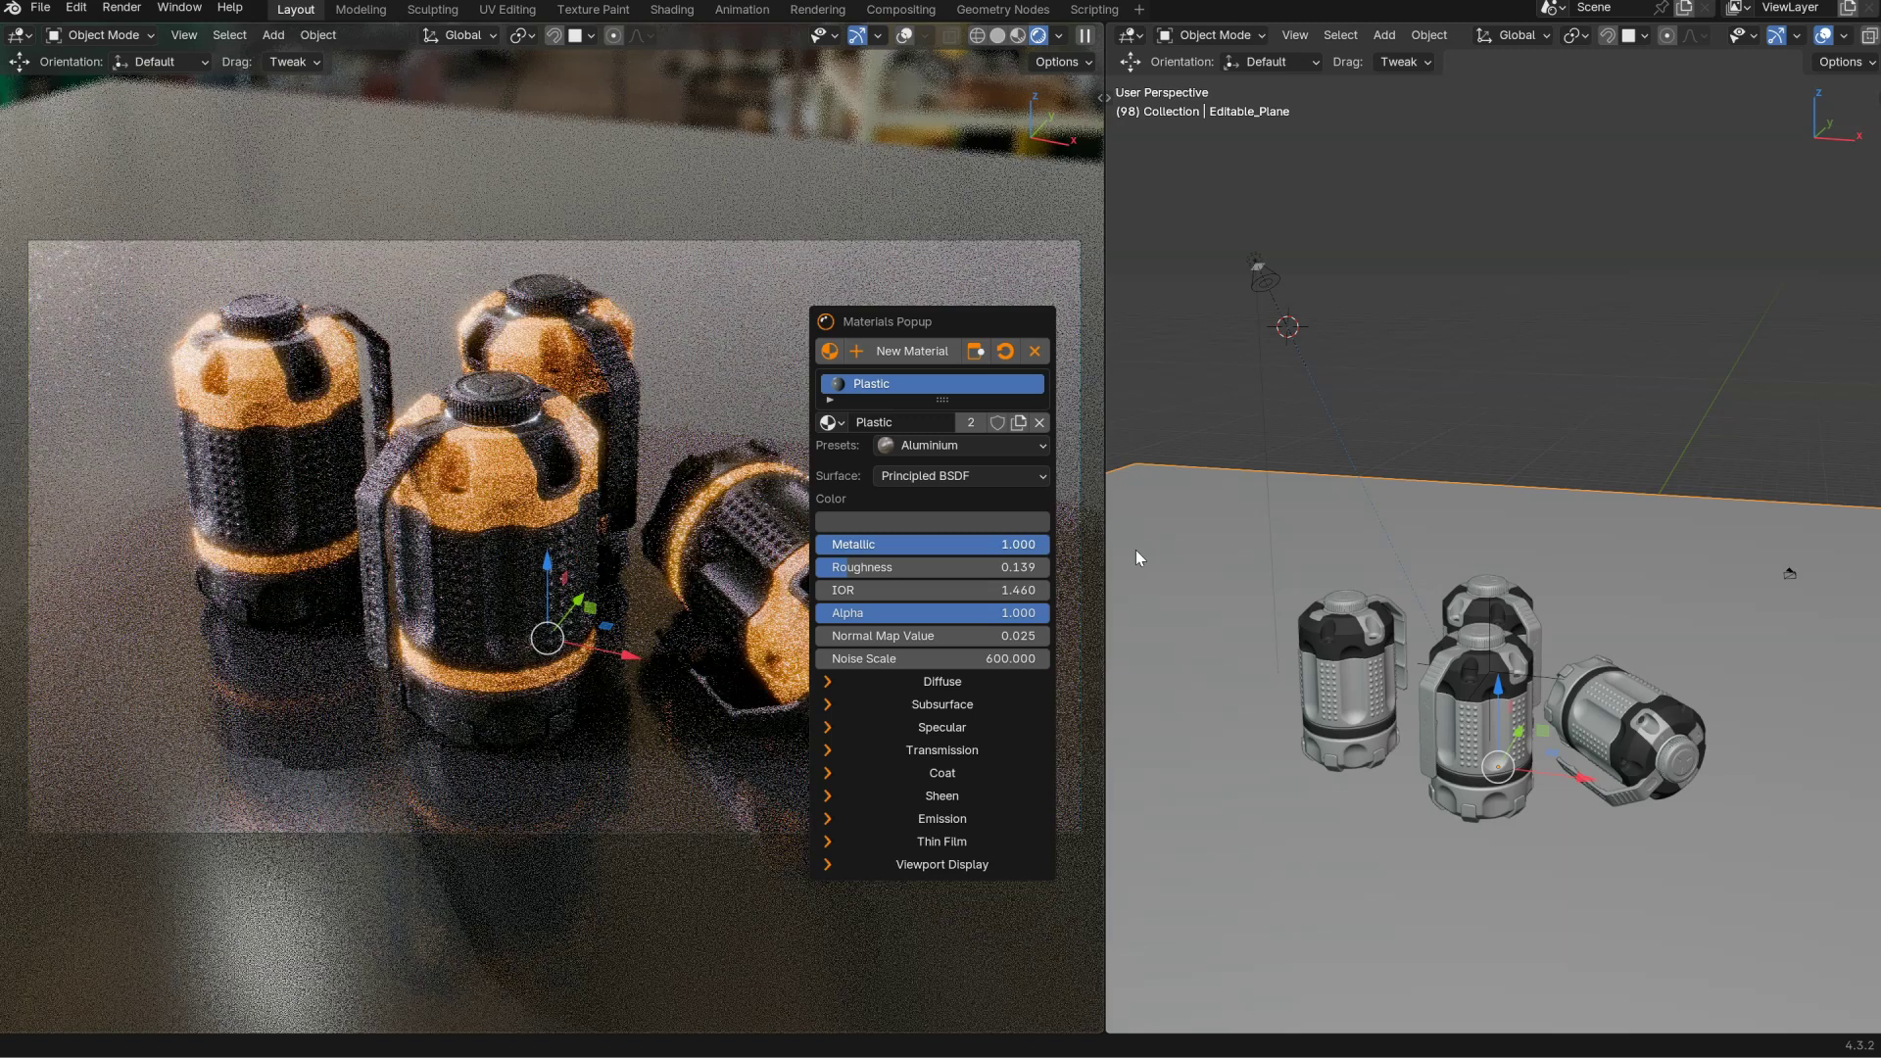
Tint the floor plane's material color to a slightly bluish dark grey.
{"action": "left_click", "coordinate": [966, 521]}
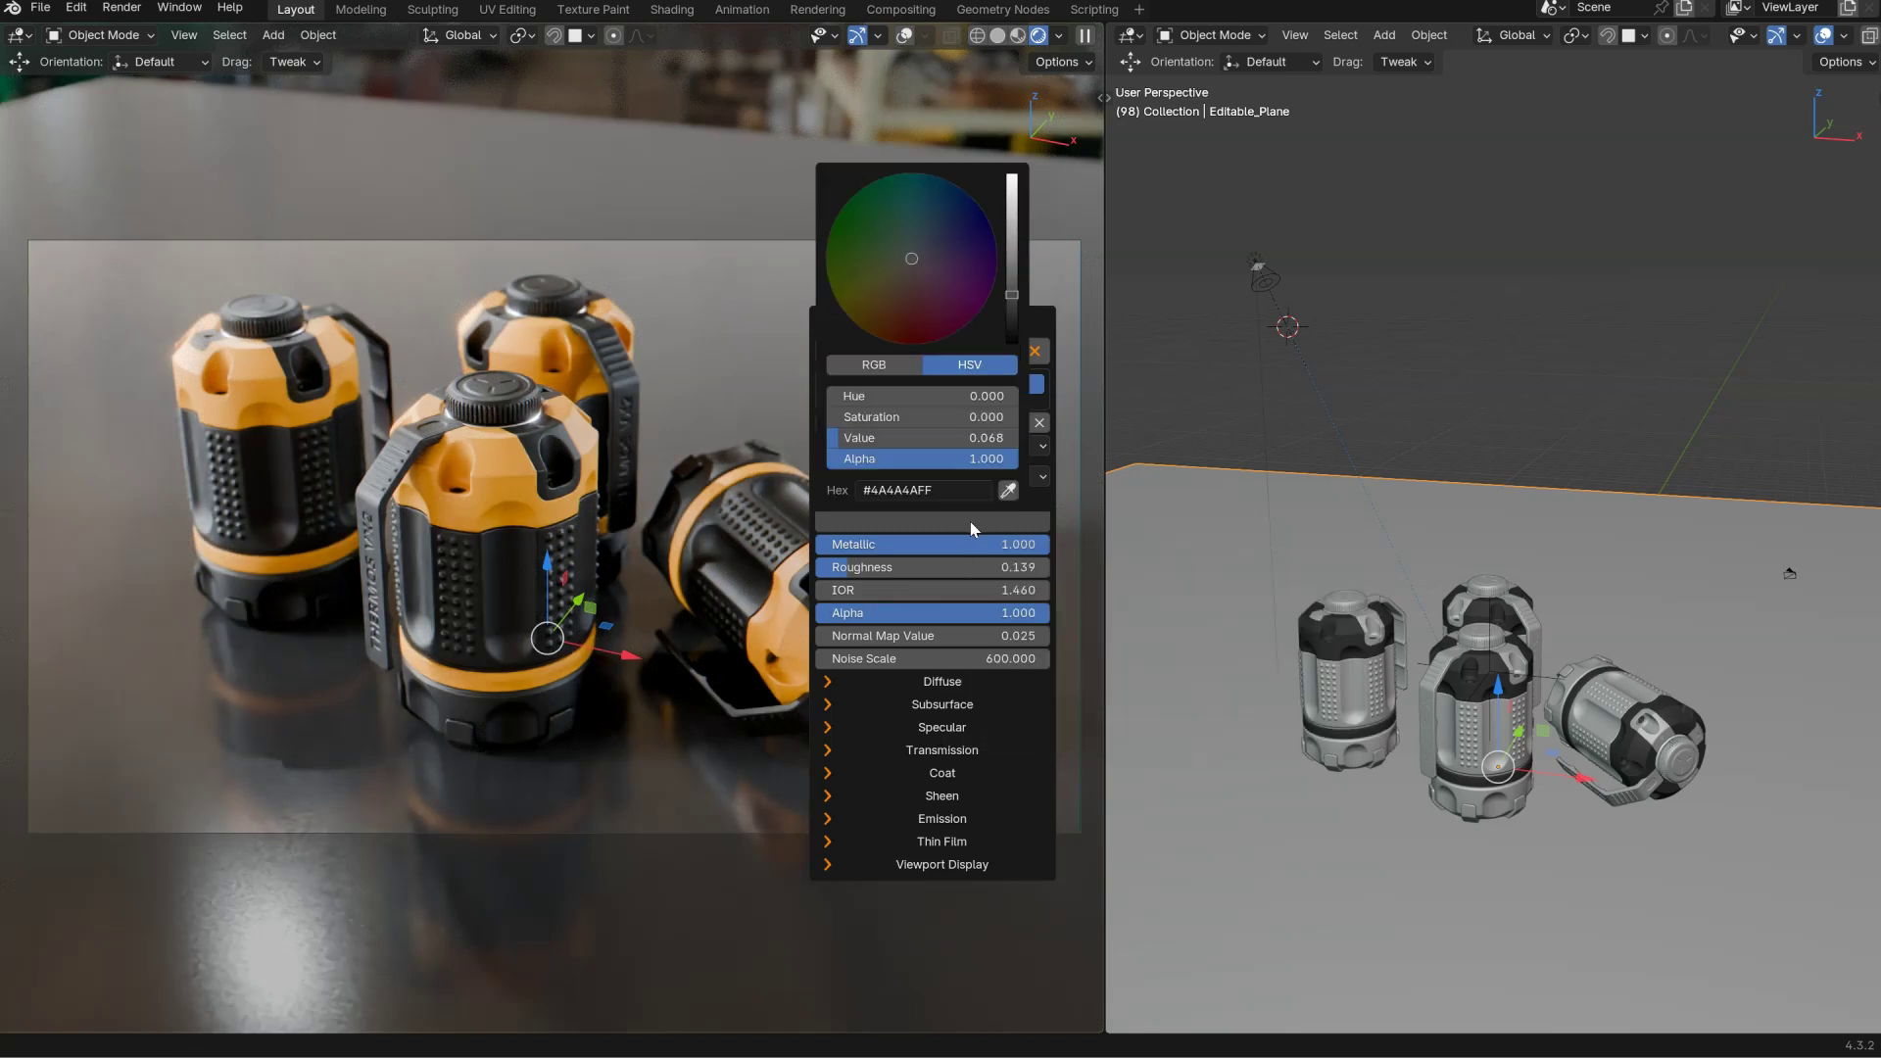
{"action": "left_click_drag", "start_coordinate": [1012, 297], "coordinate": [1011, 296]}
{"action": "mouse_move", "coordinate": [915, 260]}
{"action": "left_mouse_down"}
{"action": "mouse_move", "coordinate": [892, 242]}
{"action": "mouse_move", "coordinate": [910, 291]}
{"action": "mouse_move", "coordinate": [934, 243]}
{"action": "left_mouse_up"}
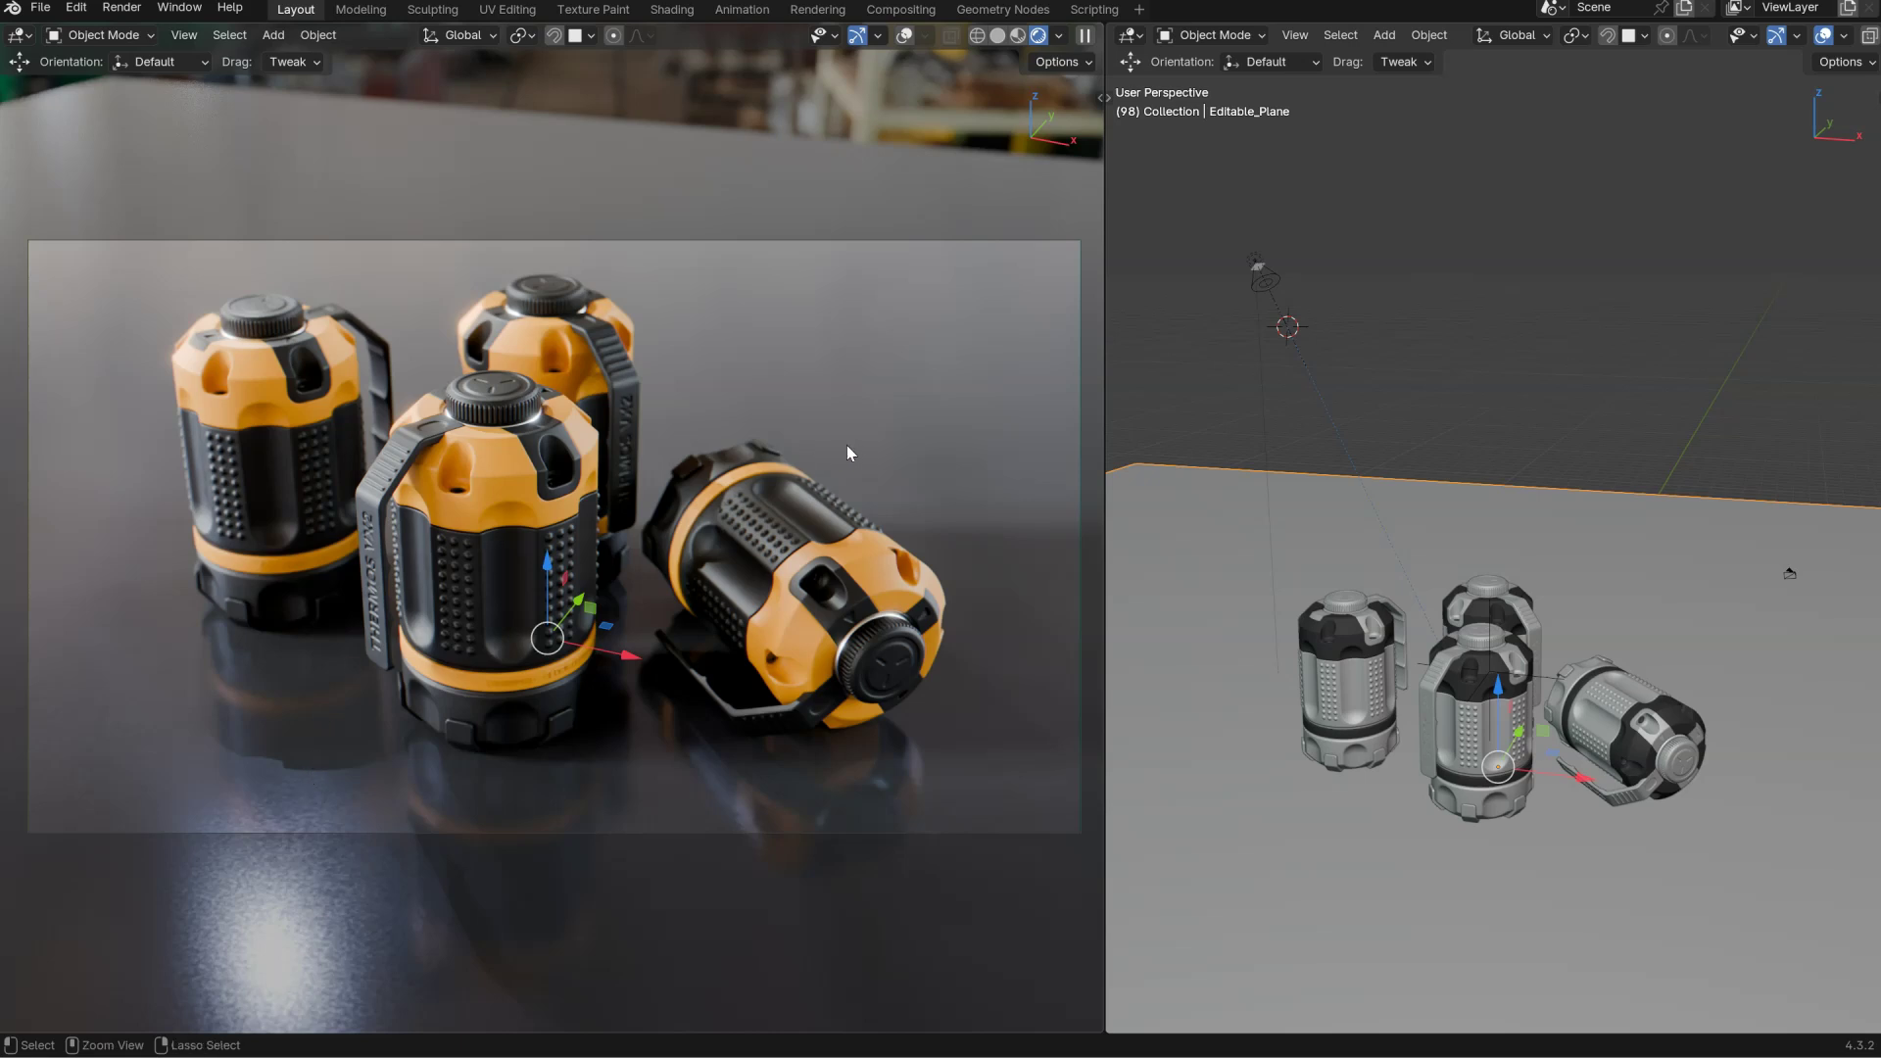
Try a Normal Map Value of 0 on the floor plane's material and restore it to 0.025.
{"action": "key", "text": "ctrl+m"}
{"action": "left_click_drag", "start_coordinate": [806, 416], "coordinate": [846, 271]}
{"action": "key", "text": "ctrl+m"}
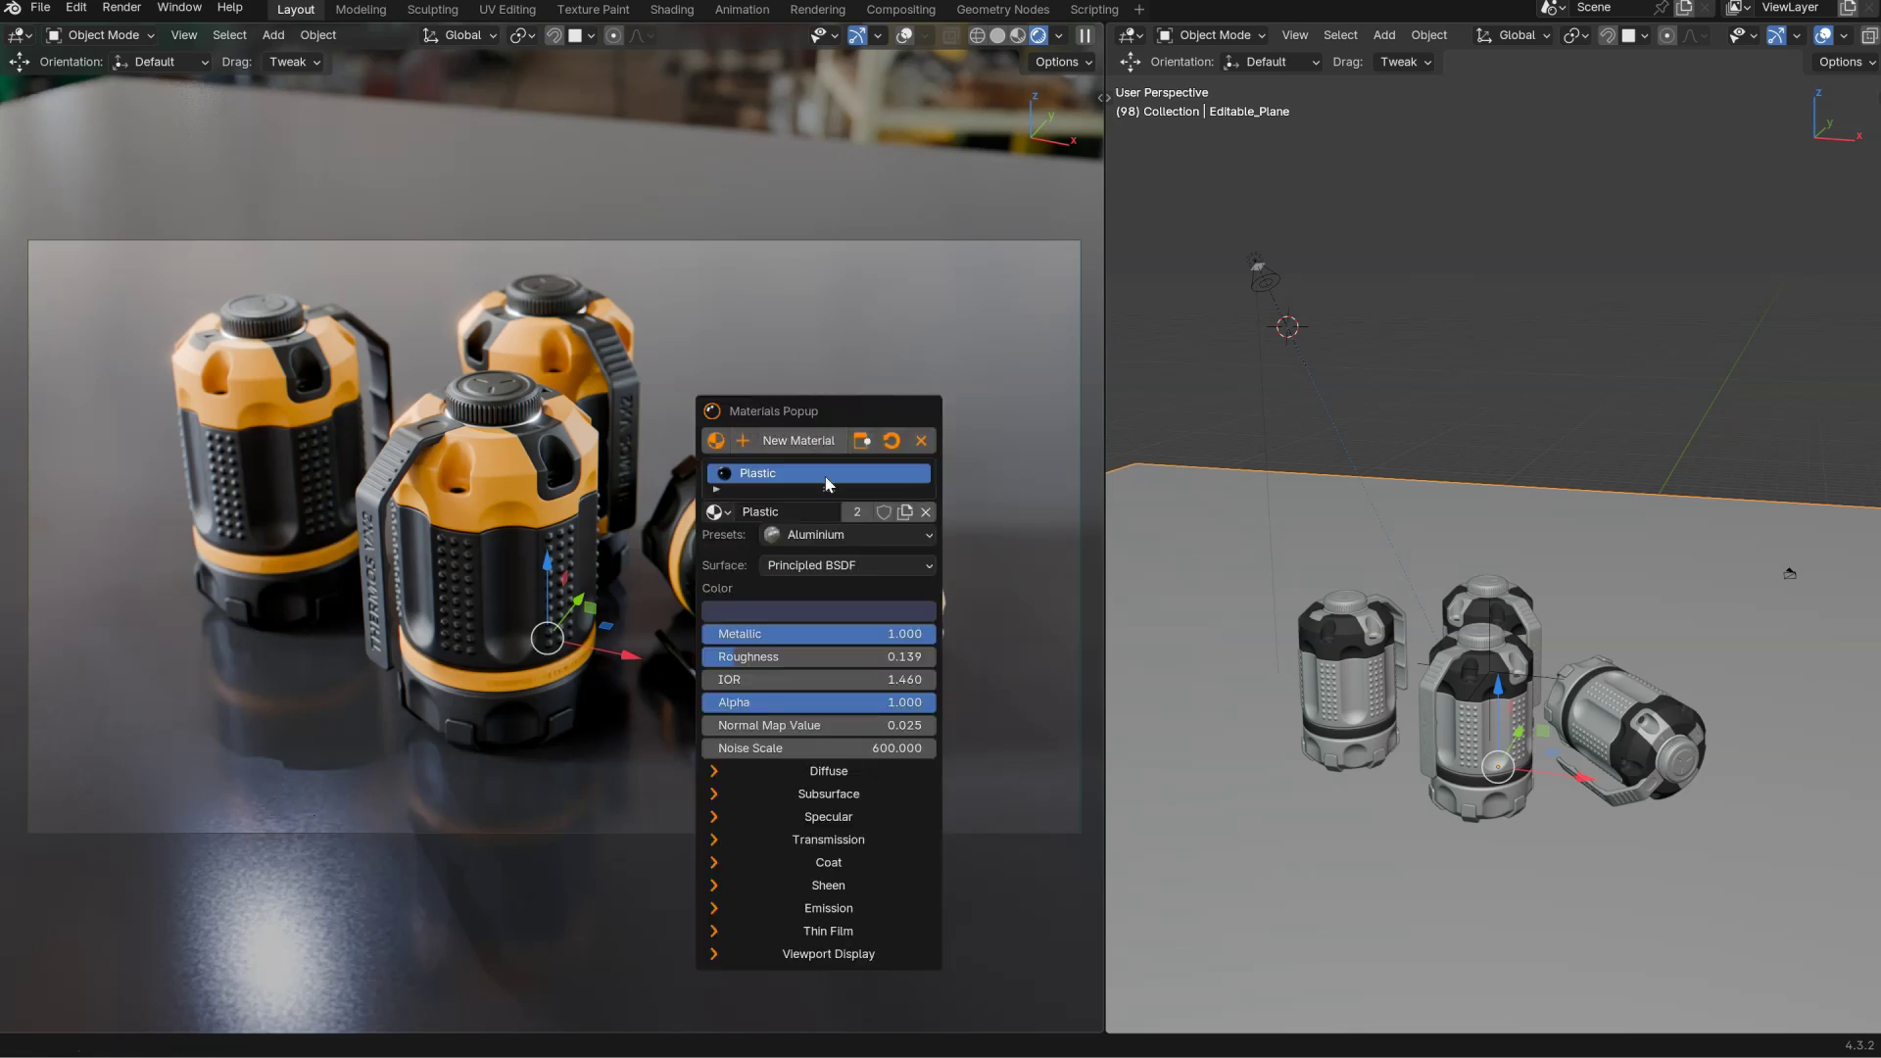
{"action": "left_click", "coordinate": [798, 725]}
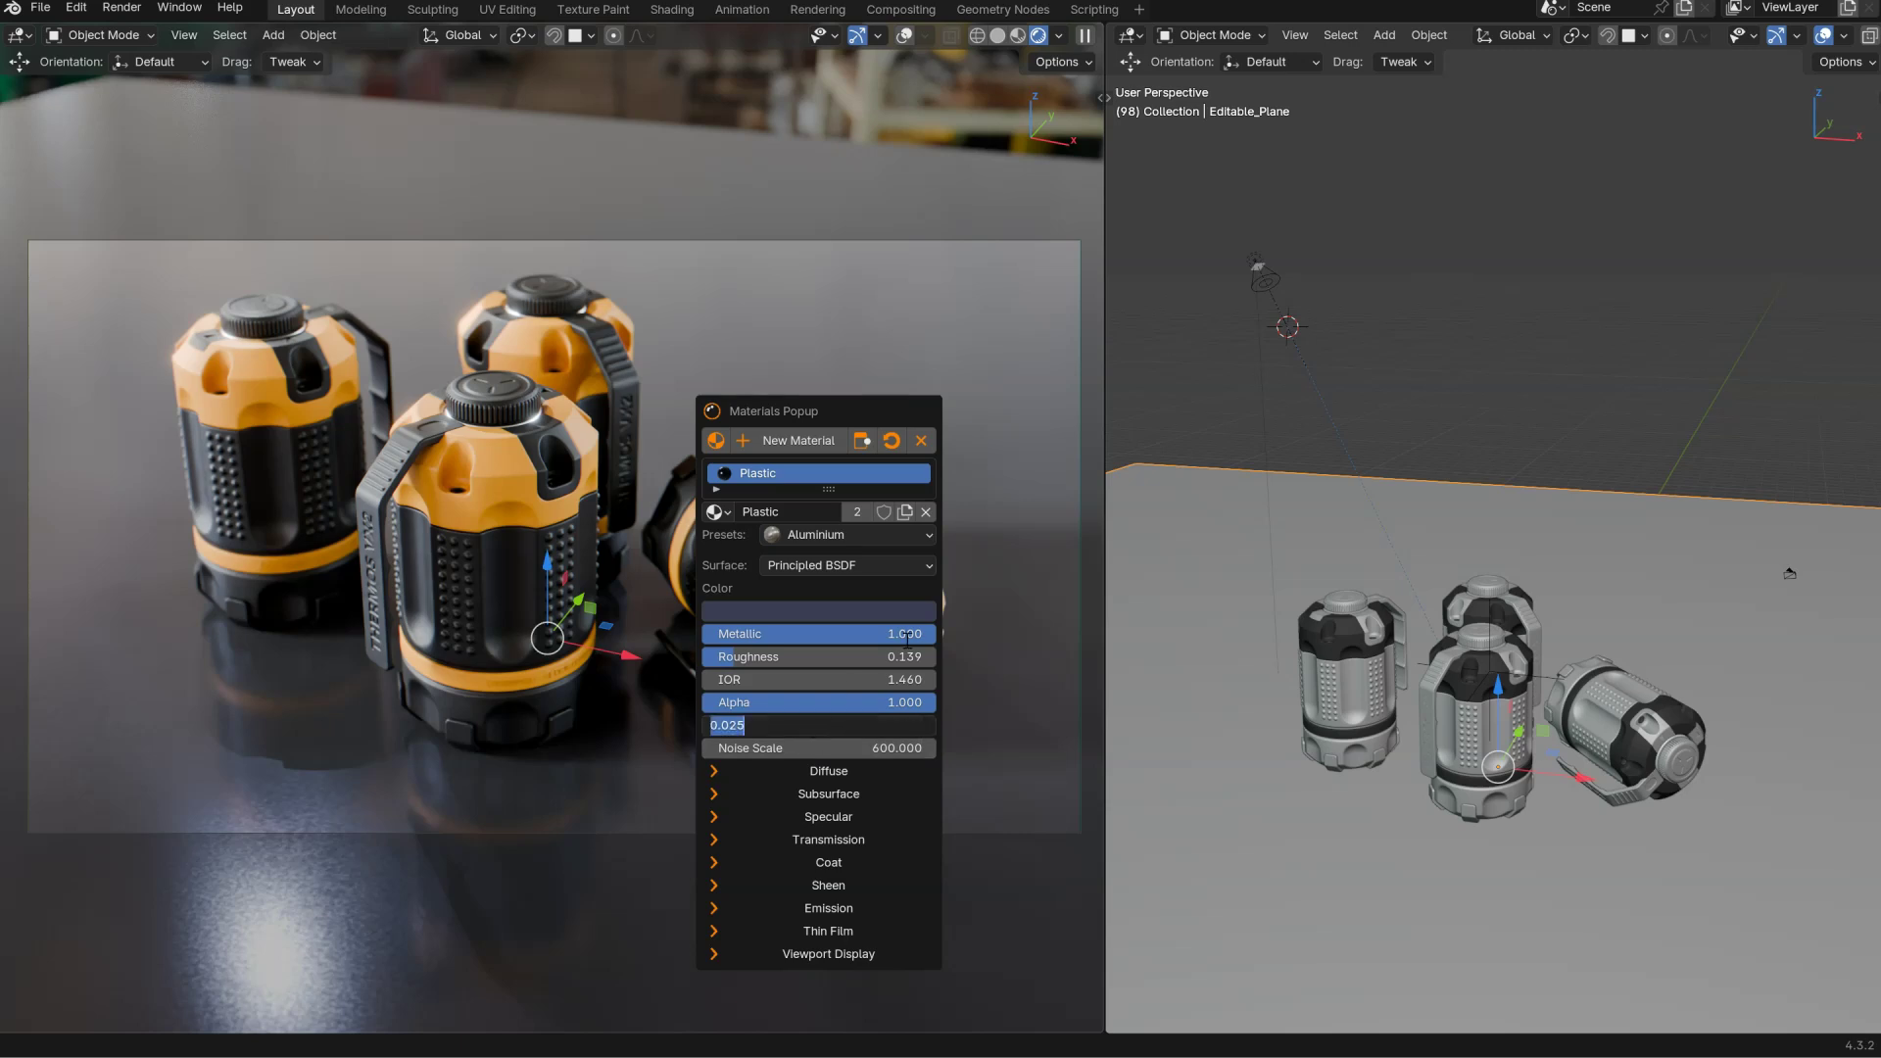
{"action": "type", "text": "0"}
{"action": "key", "text": "Return"}
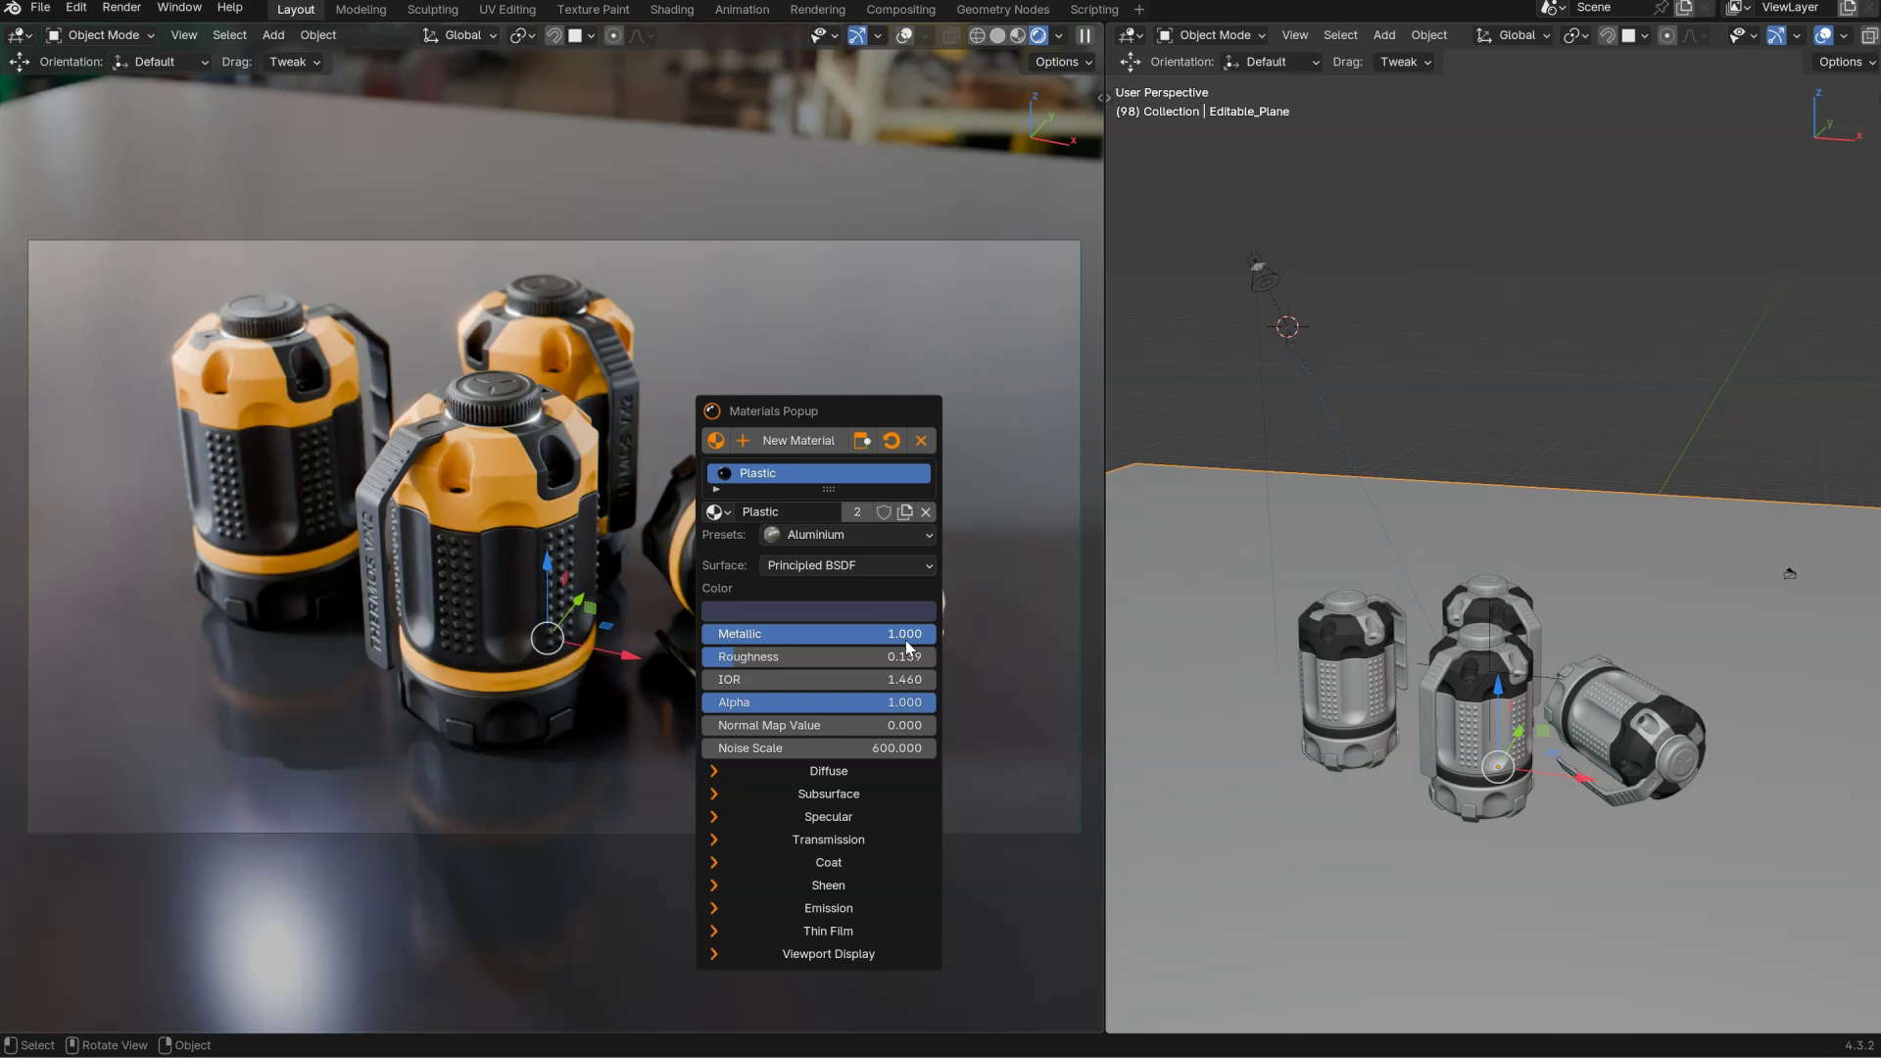
{"action": "left_click", "coordinate": [805, 725]}
{"action": "type", "text": "0"}
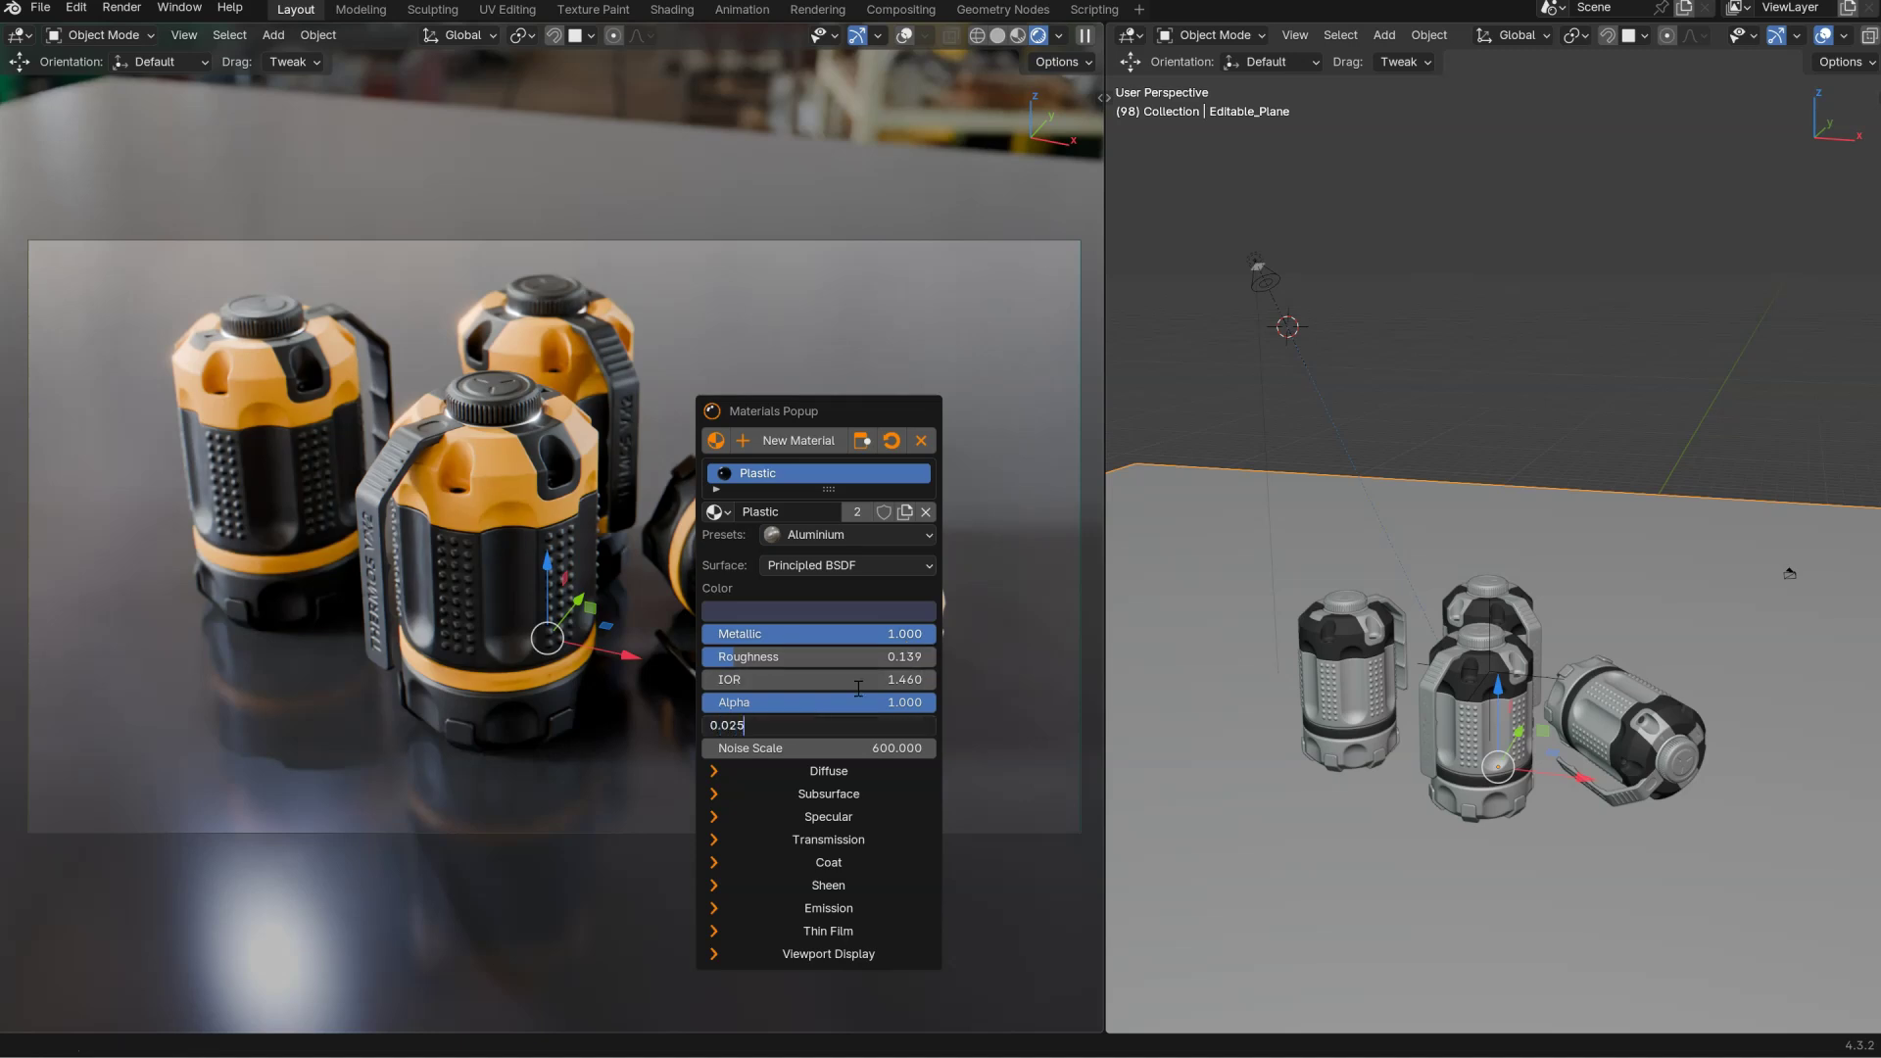
{"action": "type", "text": ".025"}
{"action": "key", "text": "Return"}
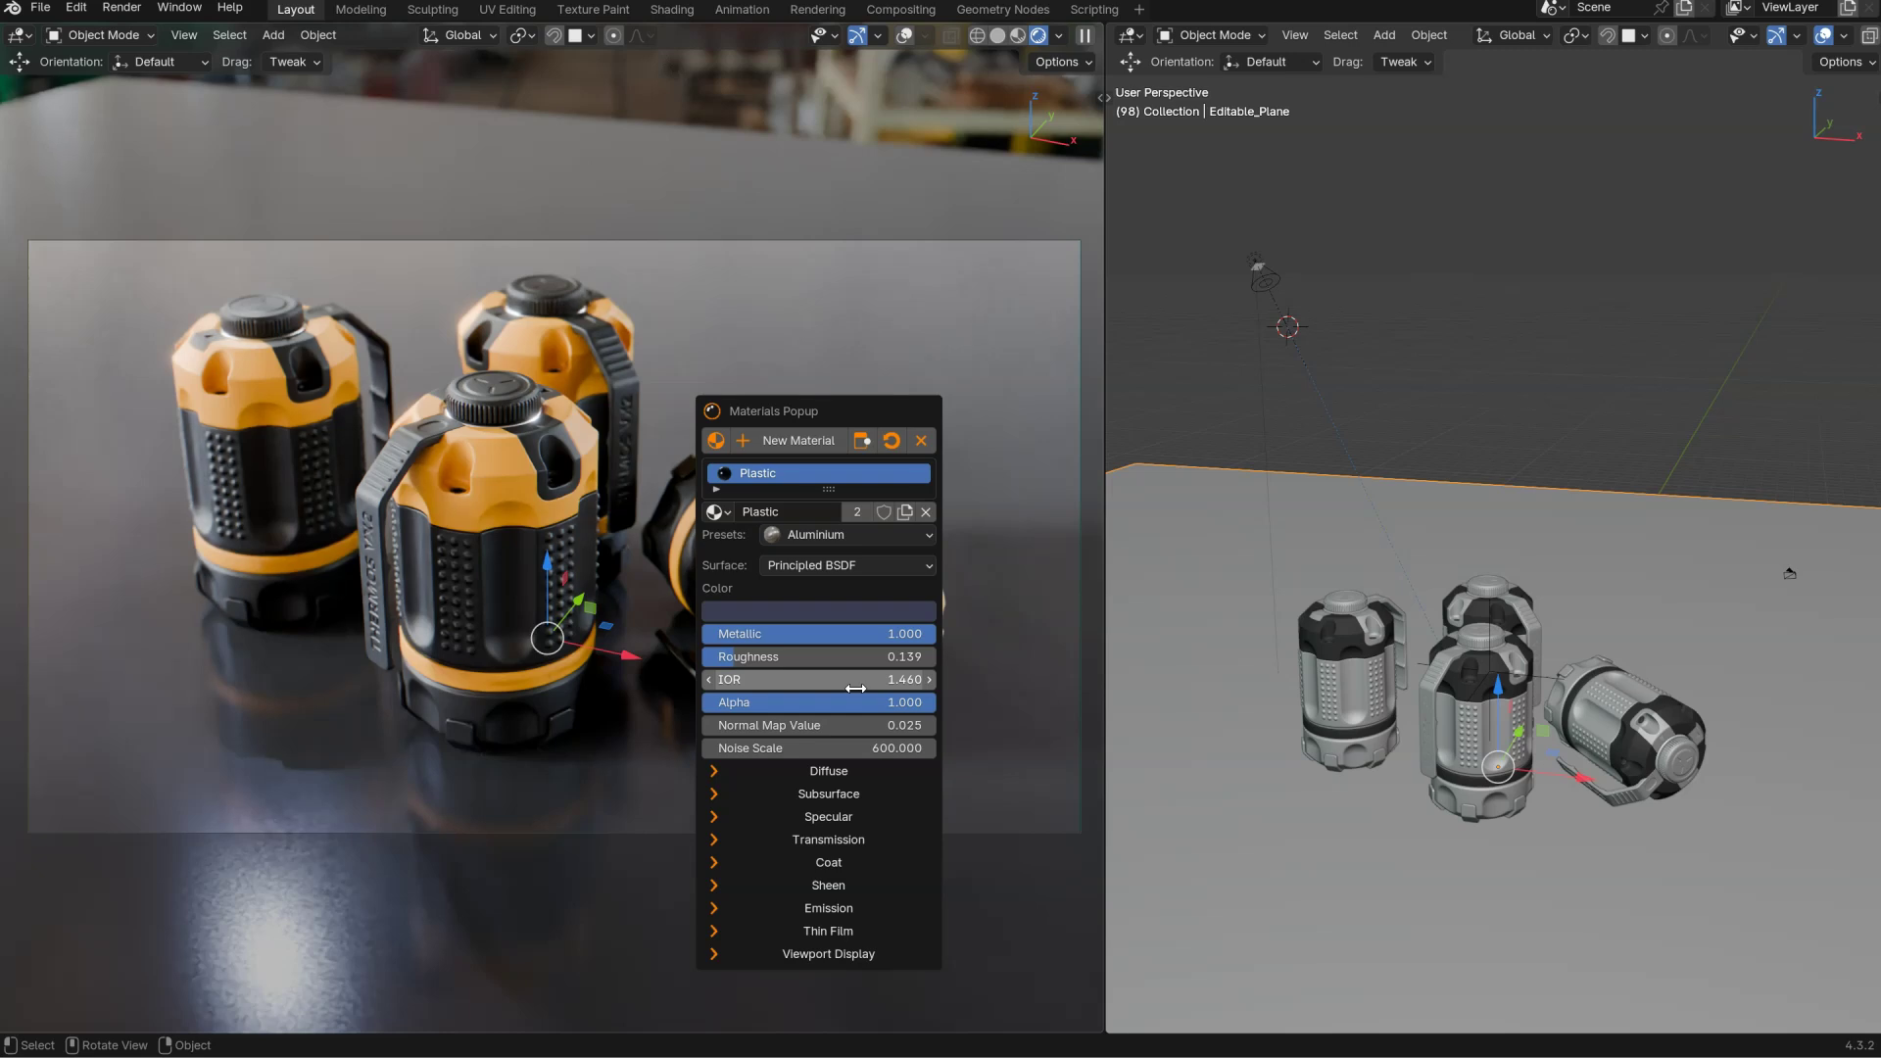
Try a Noise Scale of 400 on the floor plane's material and restore it to 600.
{"action": "left_click", "coordinate": [796, 748]}
{"action": "type", "text": "4"}
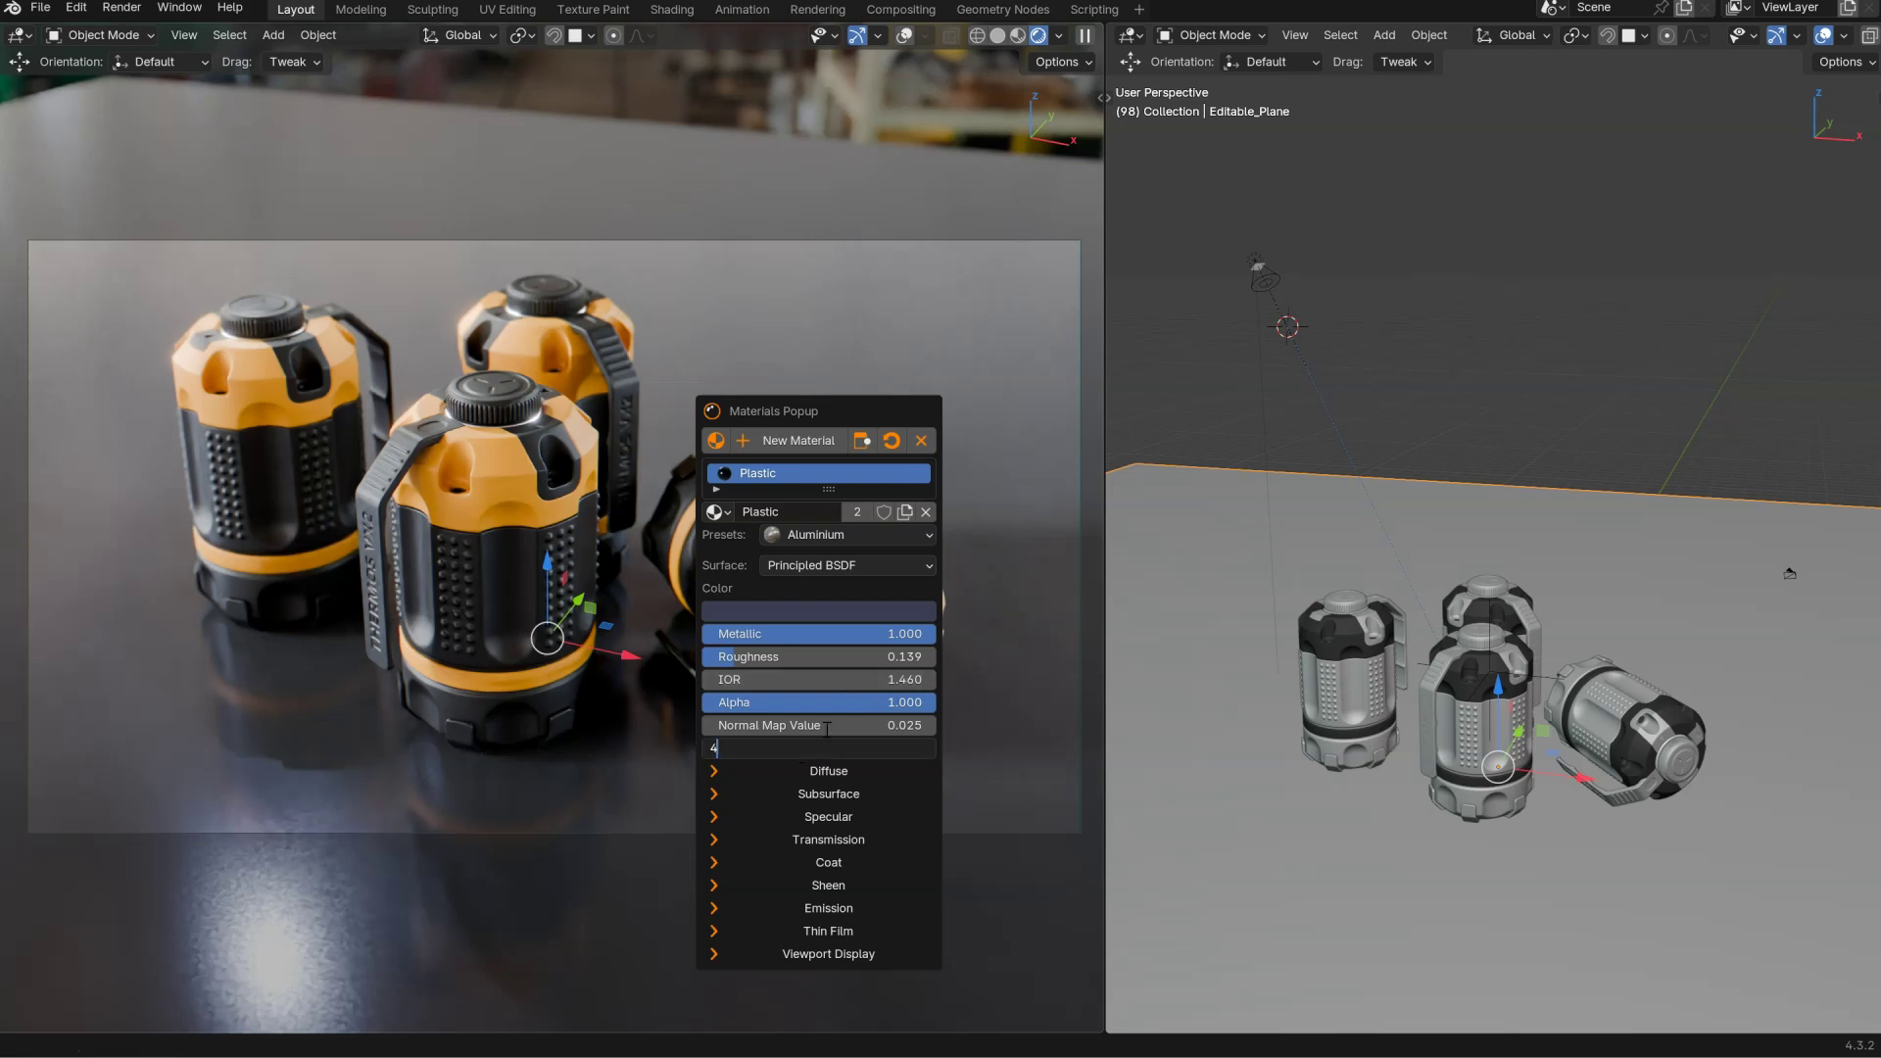
{"action": "type", "text": "00"}
{"action": "key", "text": "Return"}
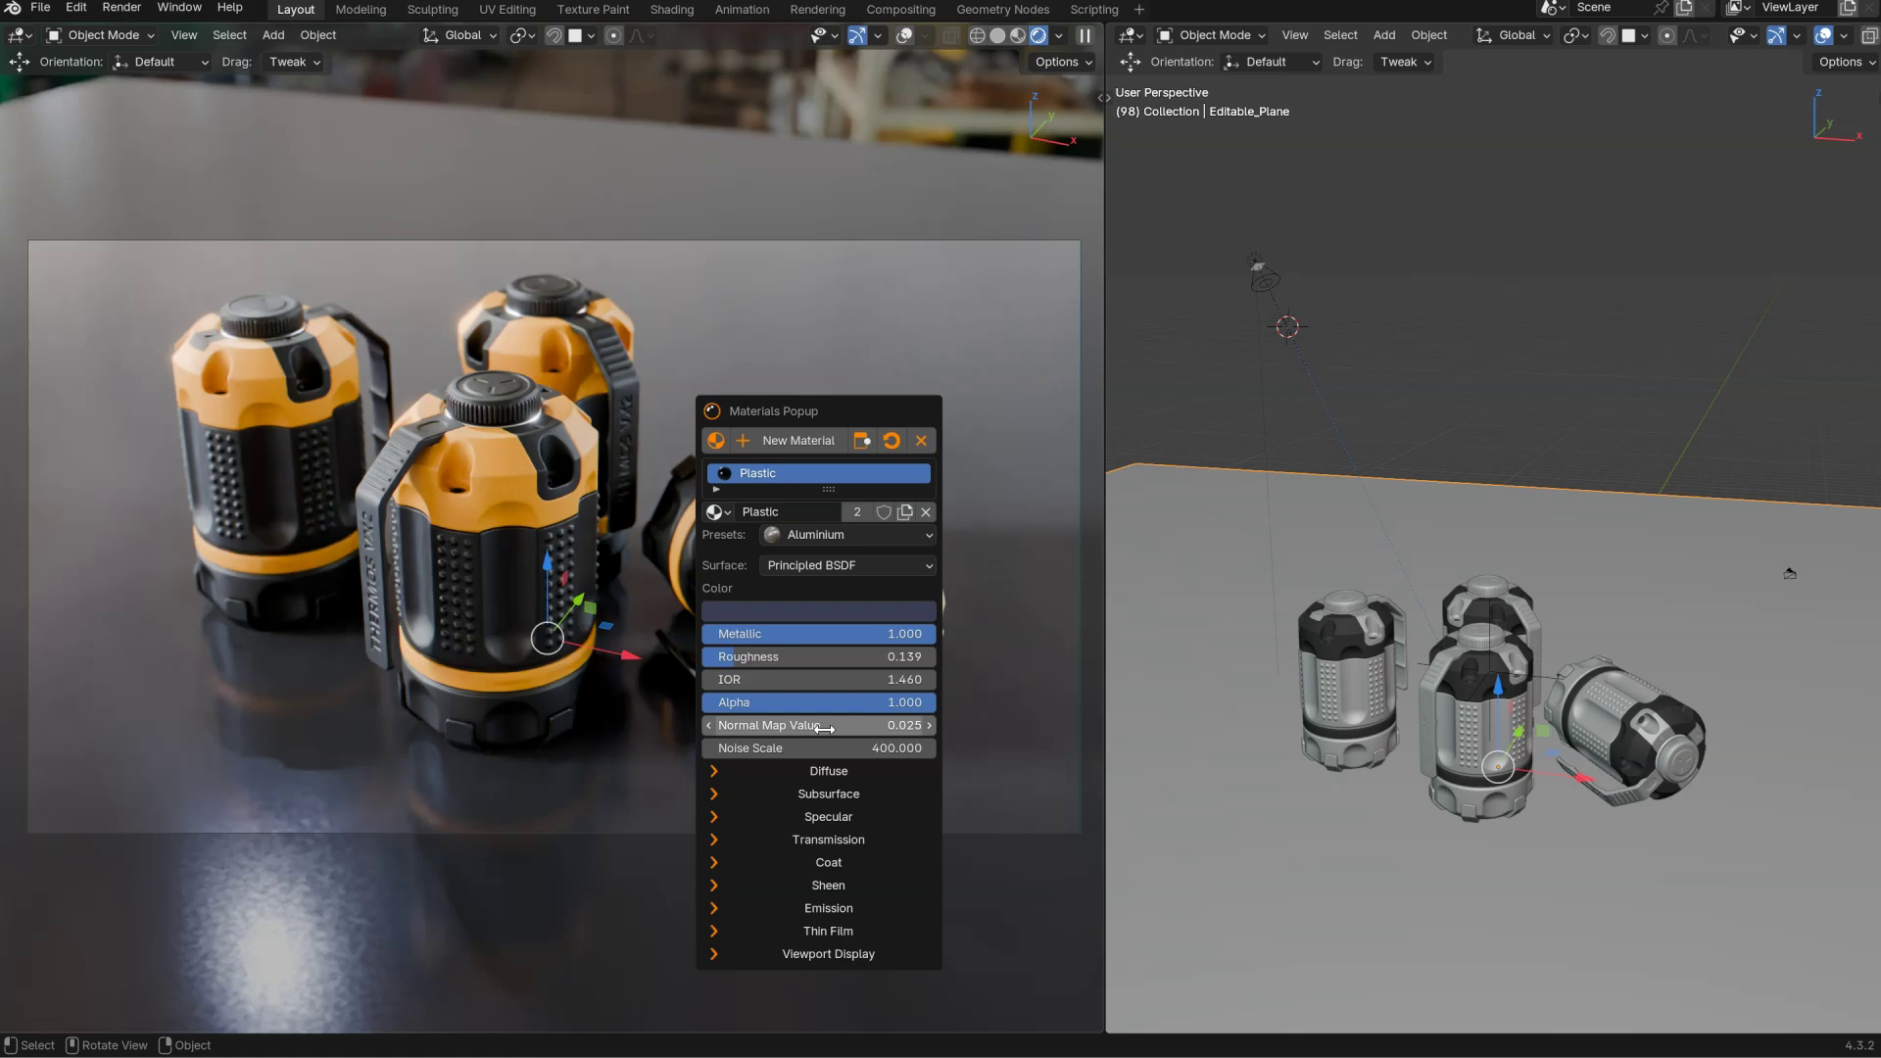
{"action": "left_click", "coordinate": [828, 748]}
{"action": "type", "text": "600"}
{"action": "key", "text": "Return"}
{"action": "key", "text": "Escape"}
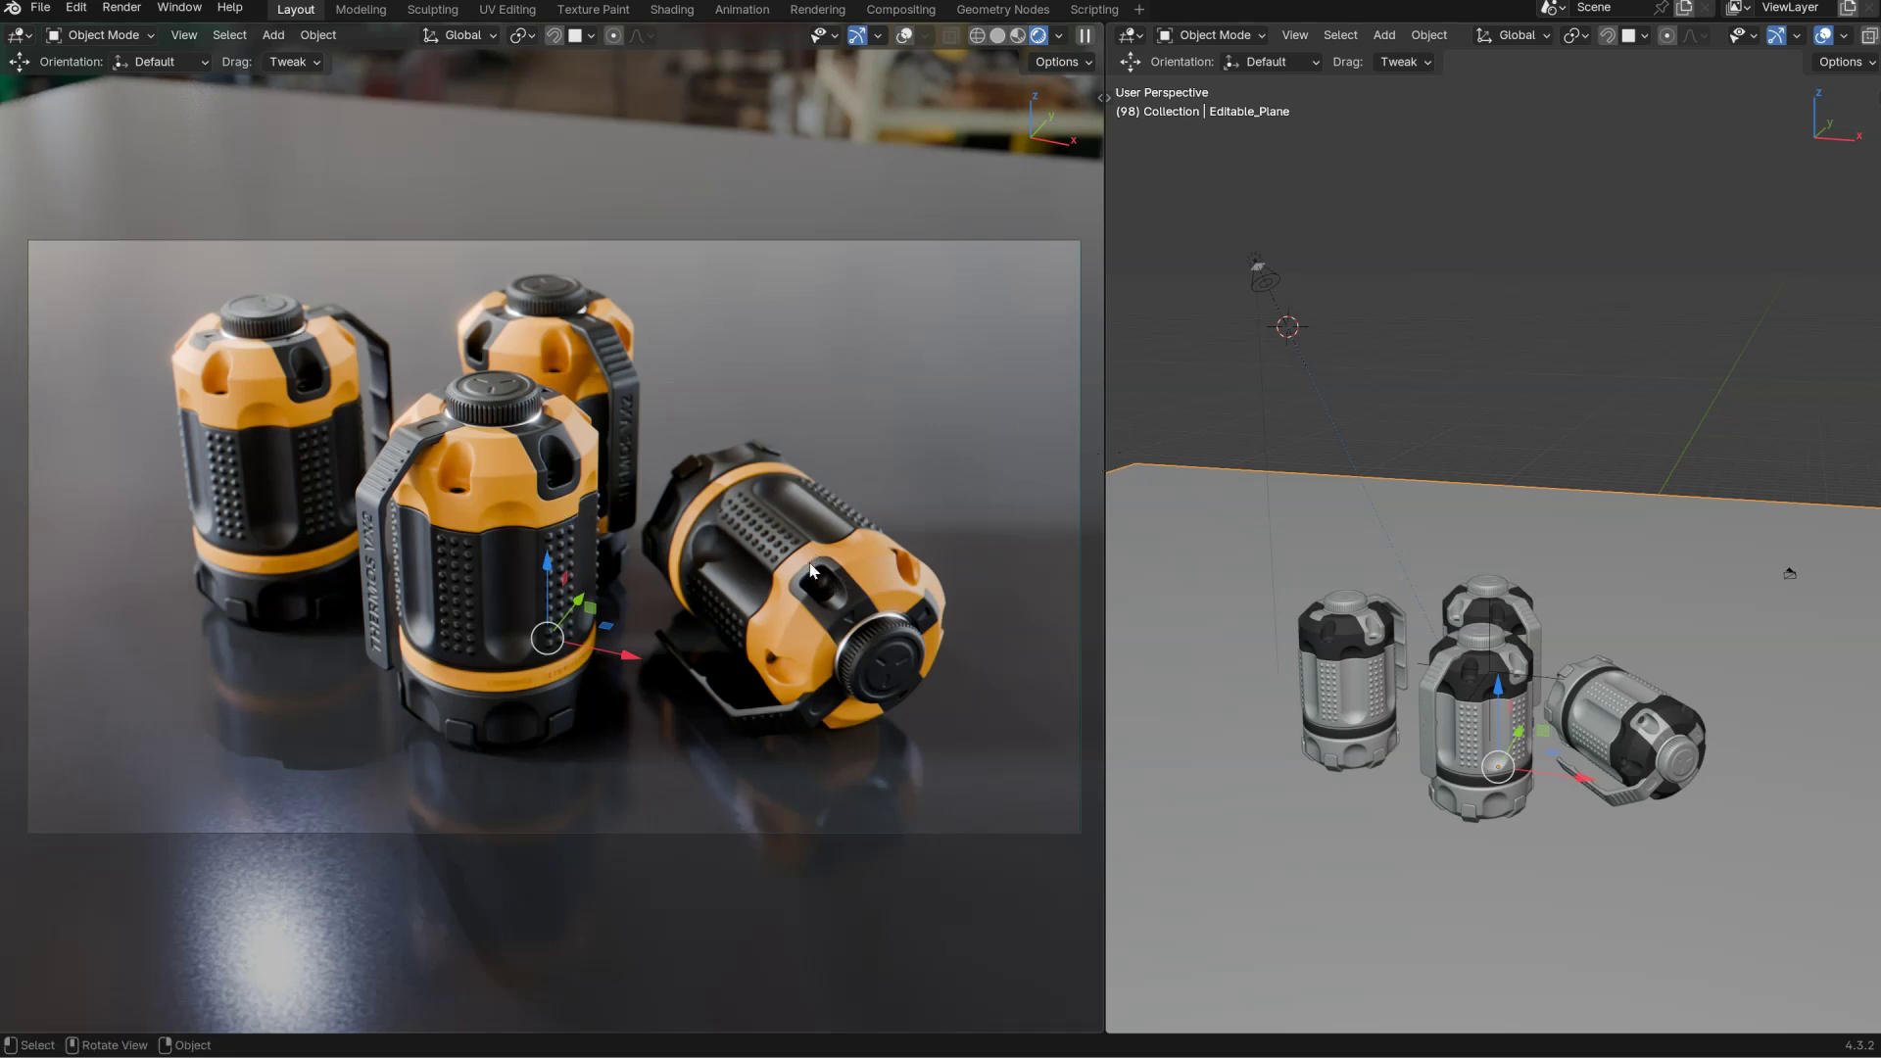
Switch the camera view area to the Compositor and space the Lens Distortion node evenly between Glare and Brightness/Contrast.
{"action": "middle_click", "coordinate": [749, 474]}
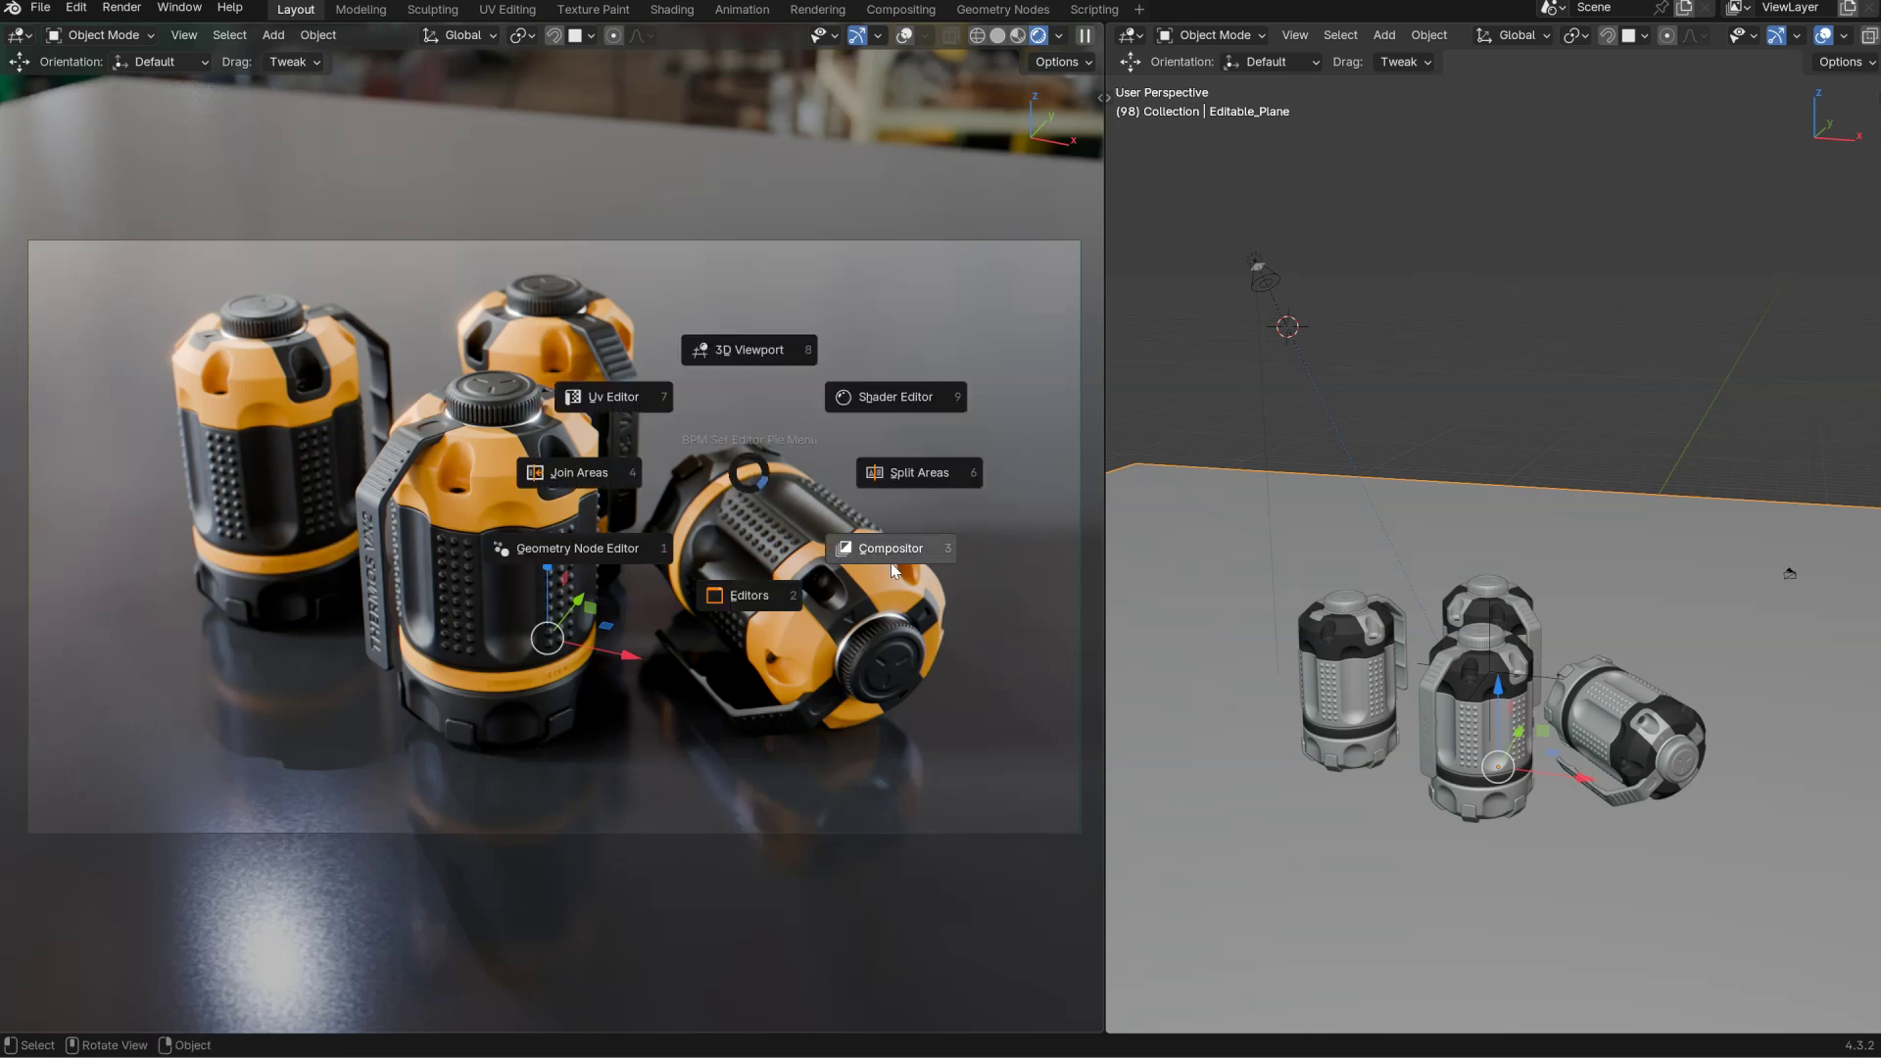
{"action": "left_click", "coordinate": [881, 549]}
{"action": "middle_click_drag", "start_coordinate": [760, 489], "coordinate": [306, 547]}
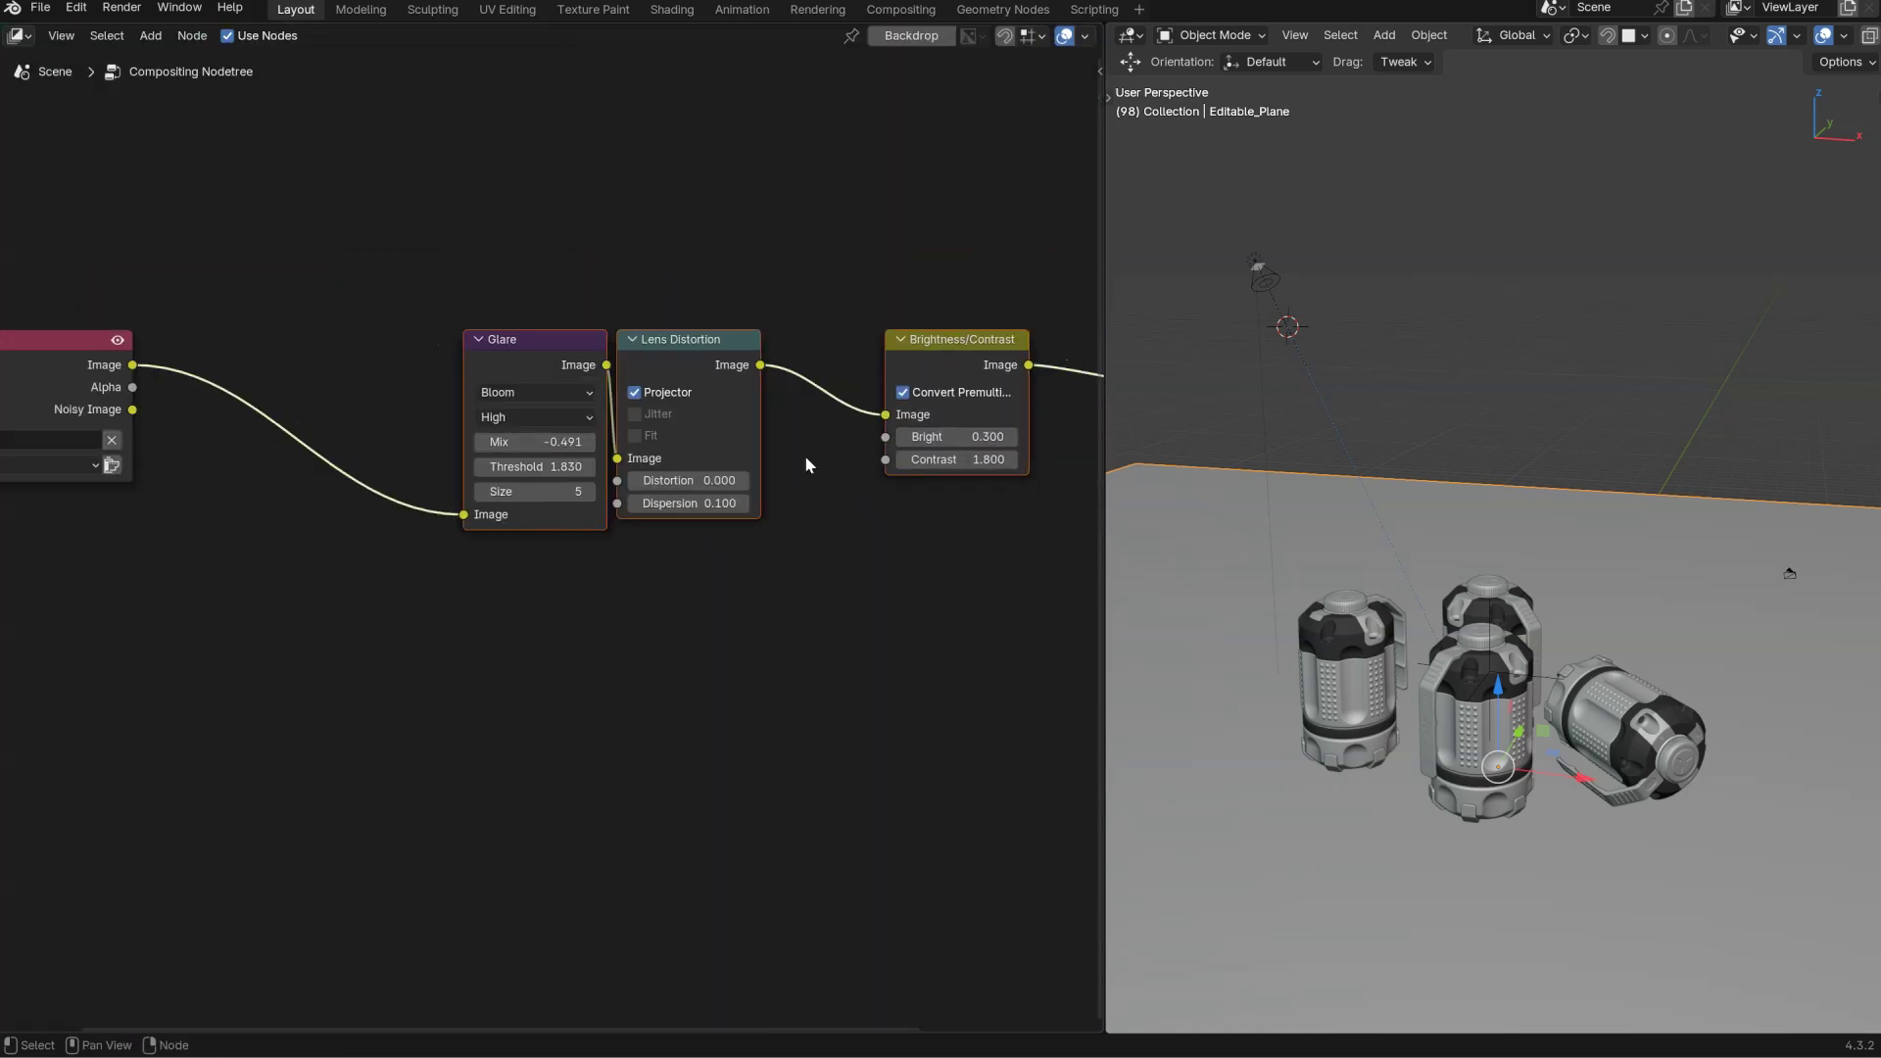
{"action": "middle_click_drag", "start_coordinate": [806, 461], "coordinate": [542, 524]}
{"action": "middle_click_drag", "start_coordinate": [831, 491], "coordinate": [785, 567], "text": "ctrl"}
{"action": "left_click_drag", "start_coordinate": [477, 466], "coordinate": [506, 470]}
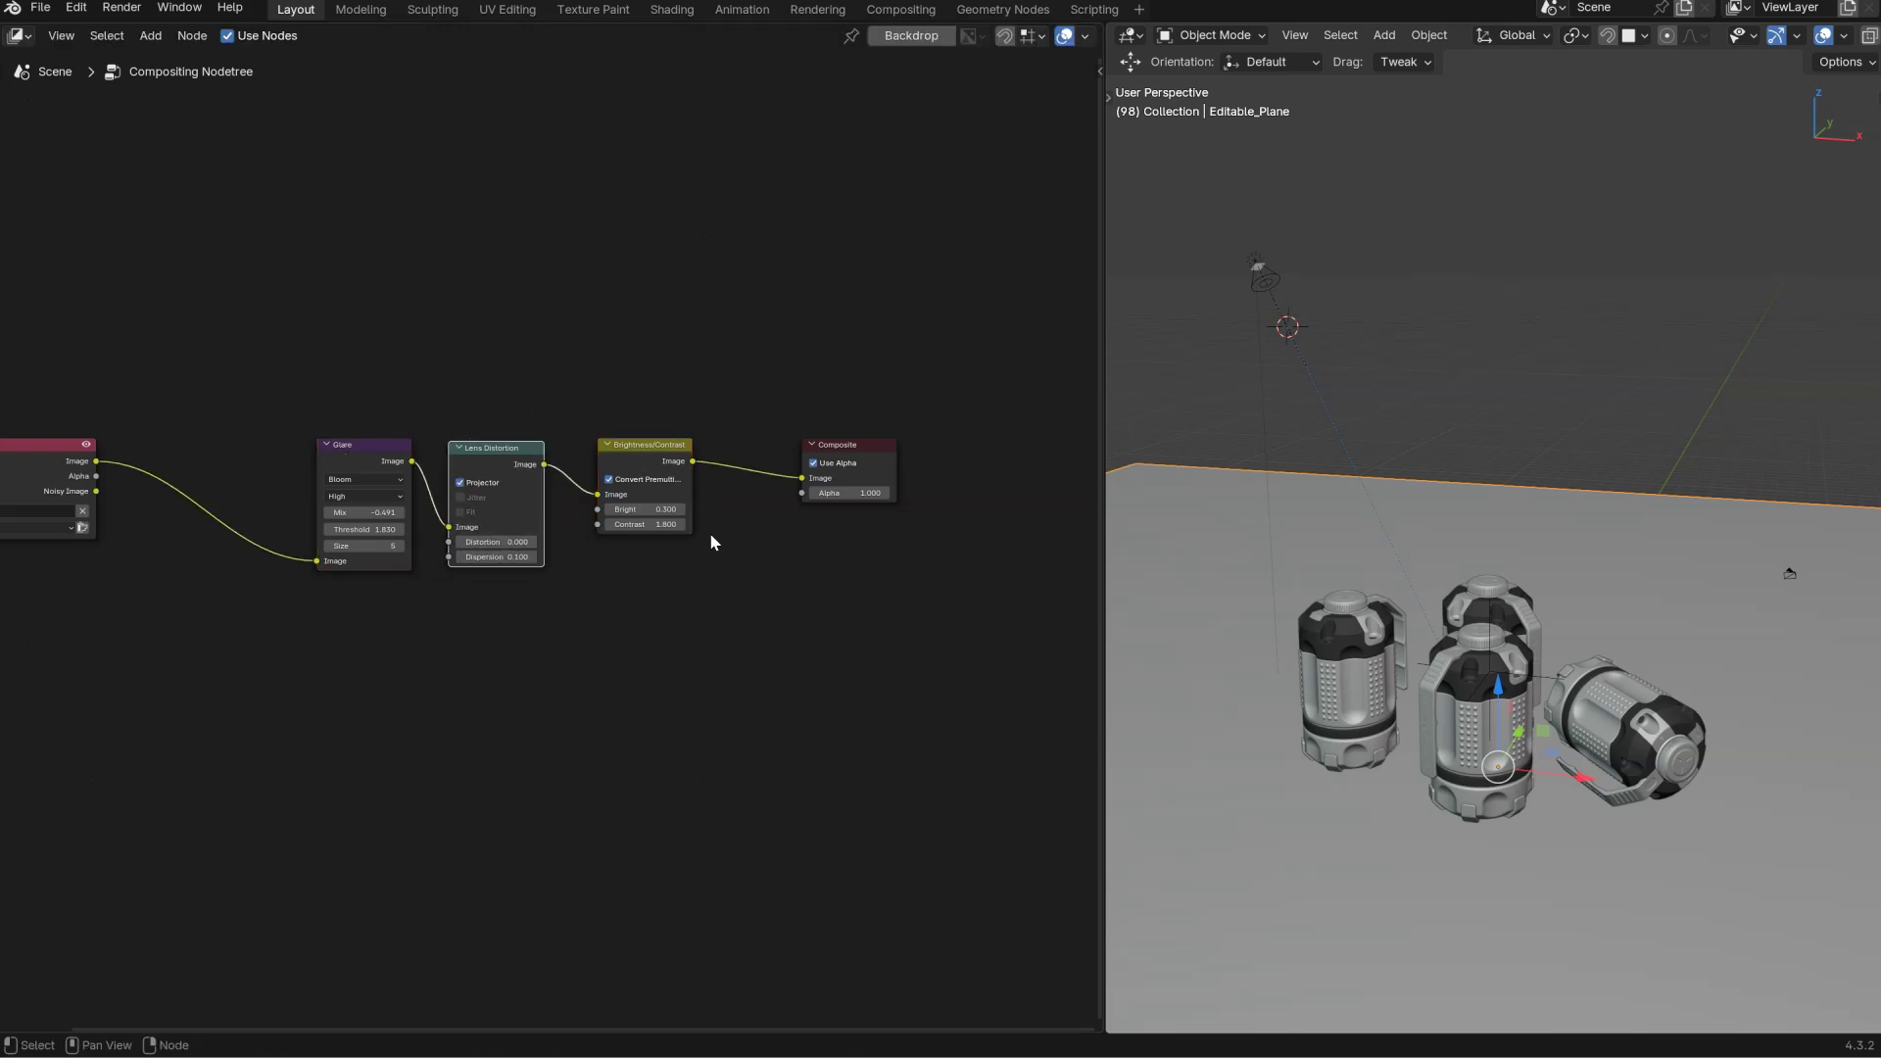
Switch the Compositor area back to the 3D viewport's camera view and hide its sidebar.
{"action": "key", "text": "shift+space"}
{"action": "key", "text": "Escape"}
{"action": "key", "text": "shift+space"}
{"action": "left_click", "coordinate": [666, 456]}
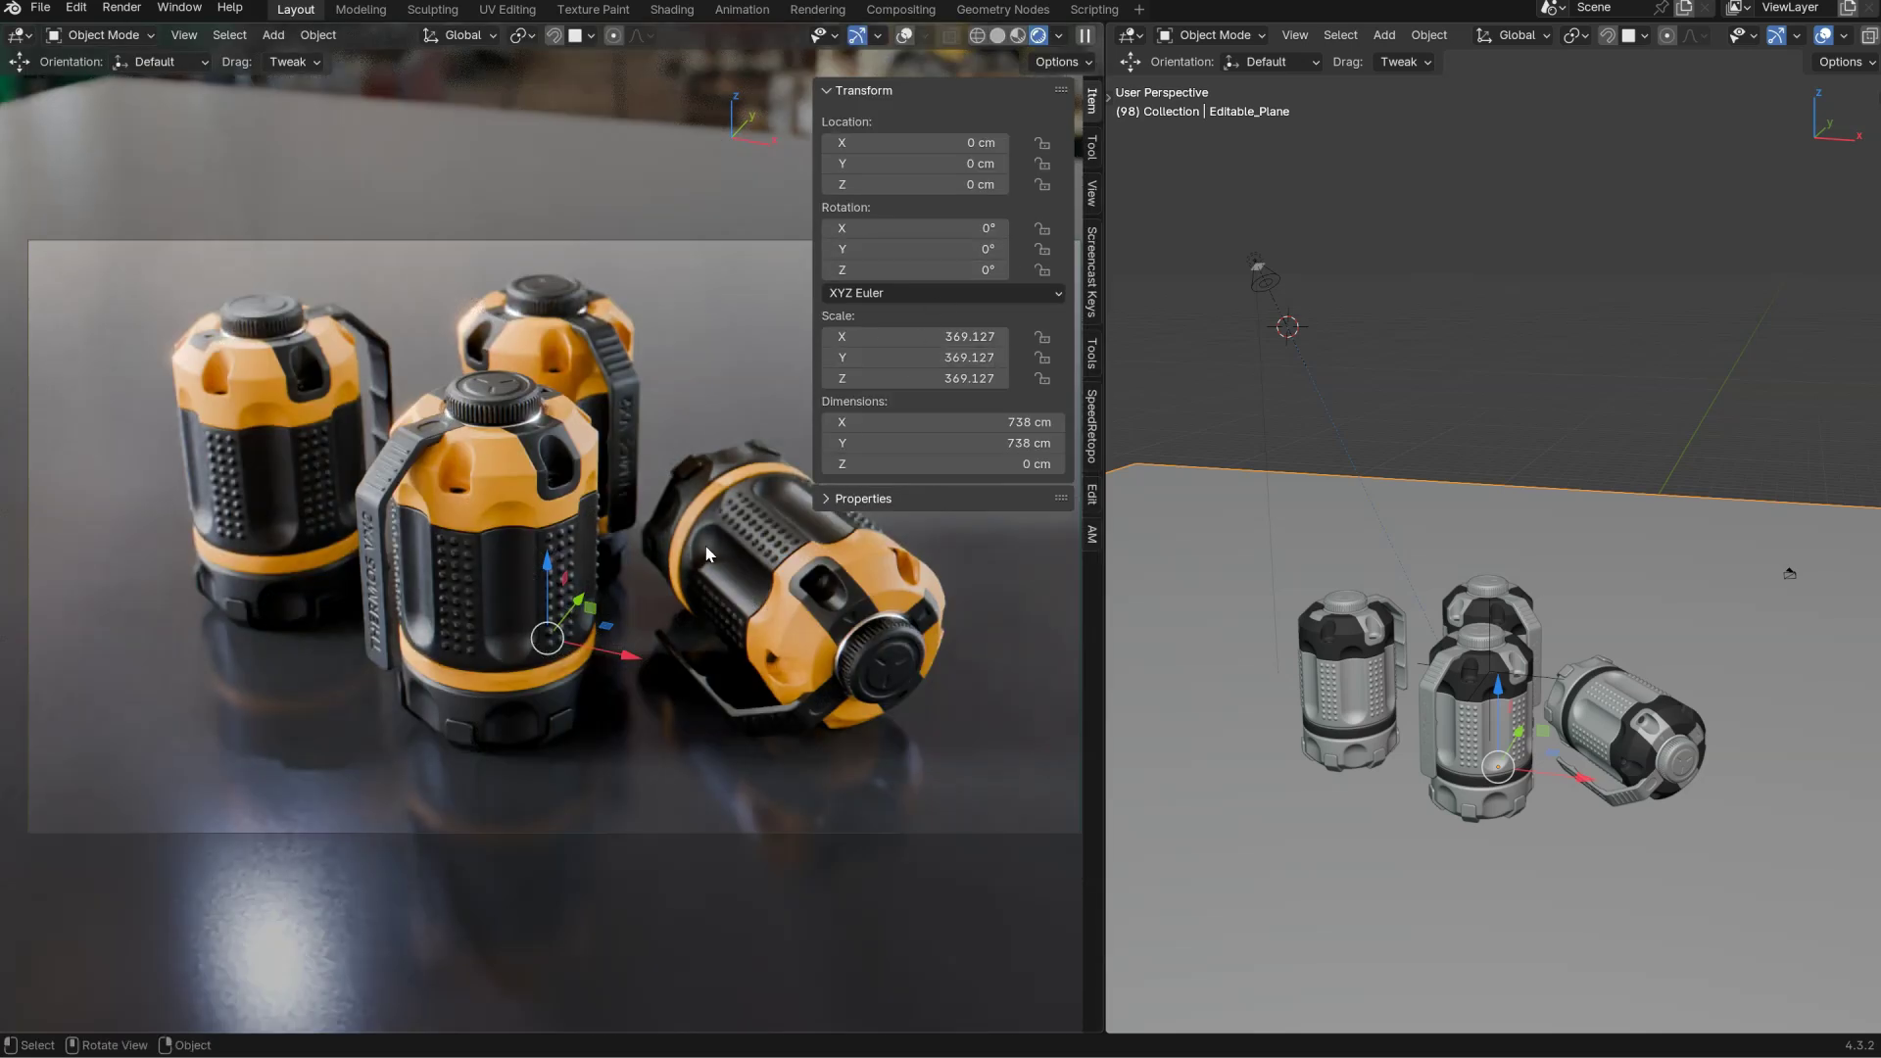
{"action": "key", "text": "n"}
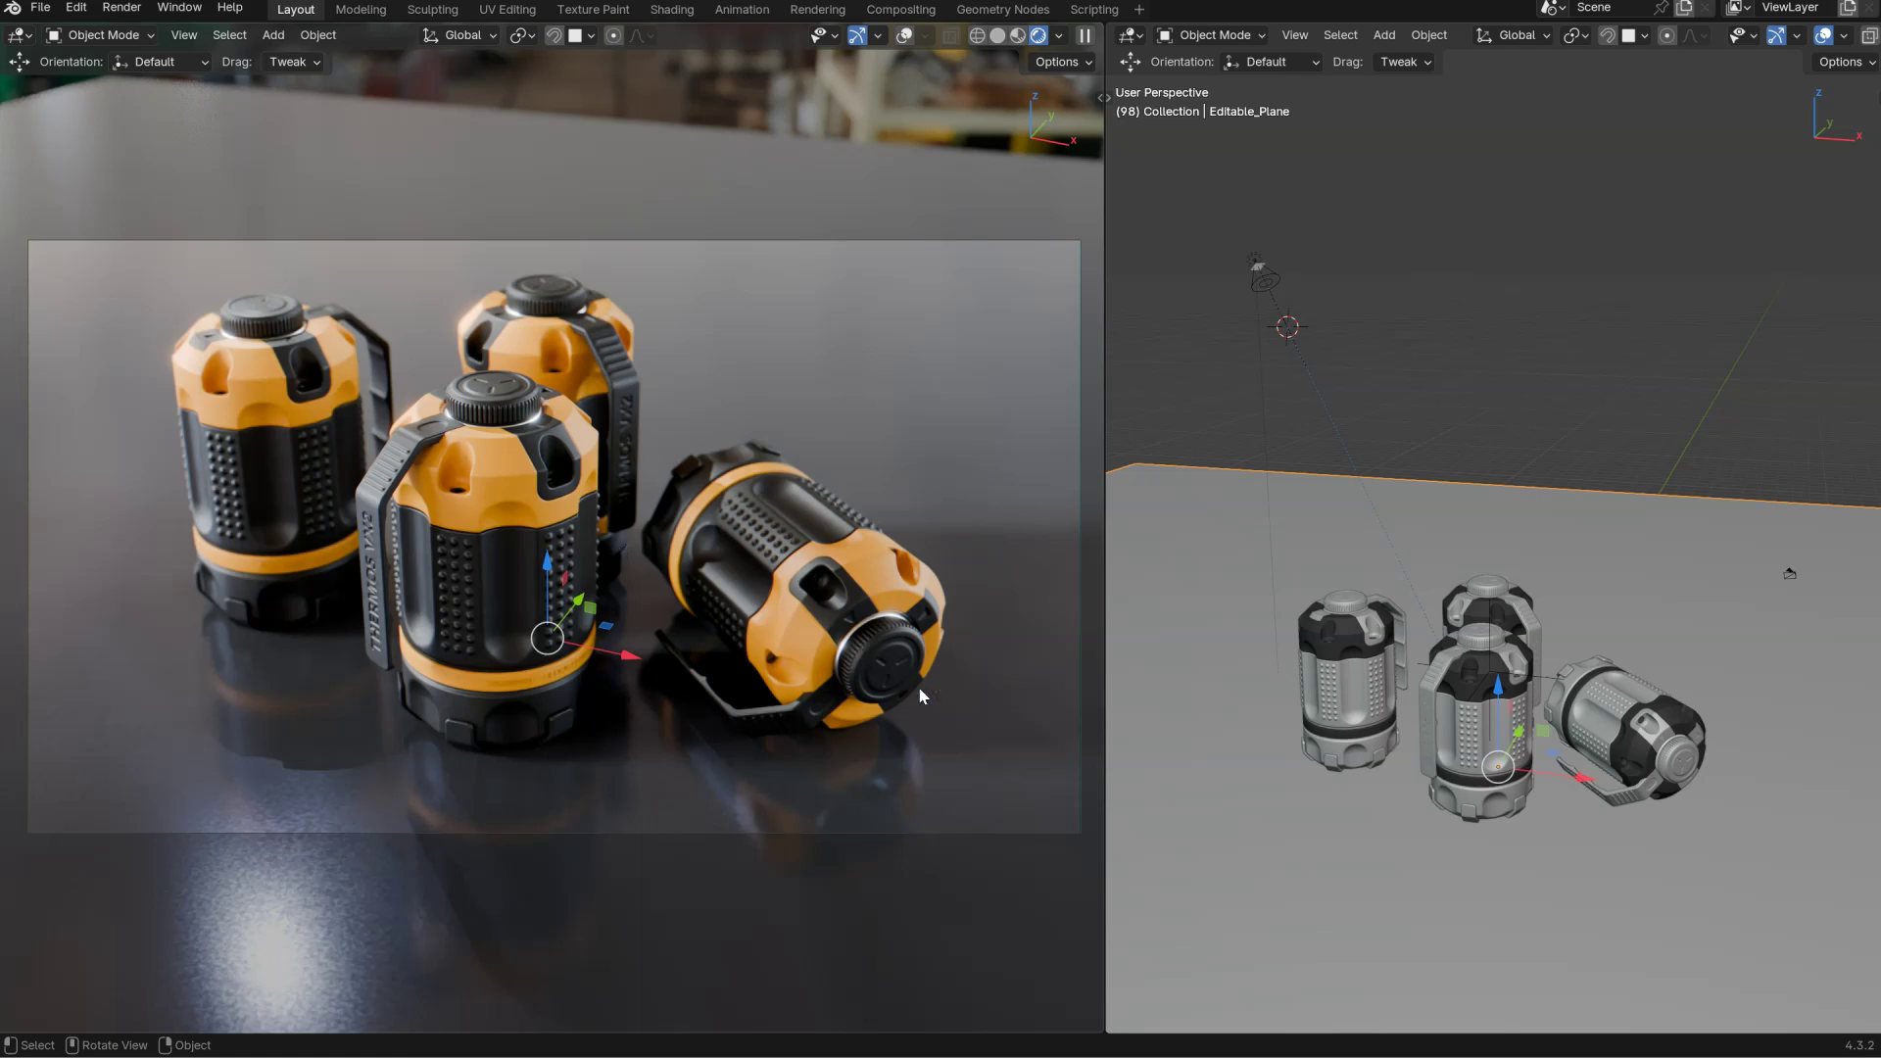
Select the front thermos and set the Cycles render Max Samples to 1024 in the Cycles settings.
{"action": "left_click", "coordinate": [284, 509]}
{"action": "left_click", "coordinate": [525, 472]}
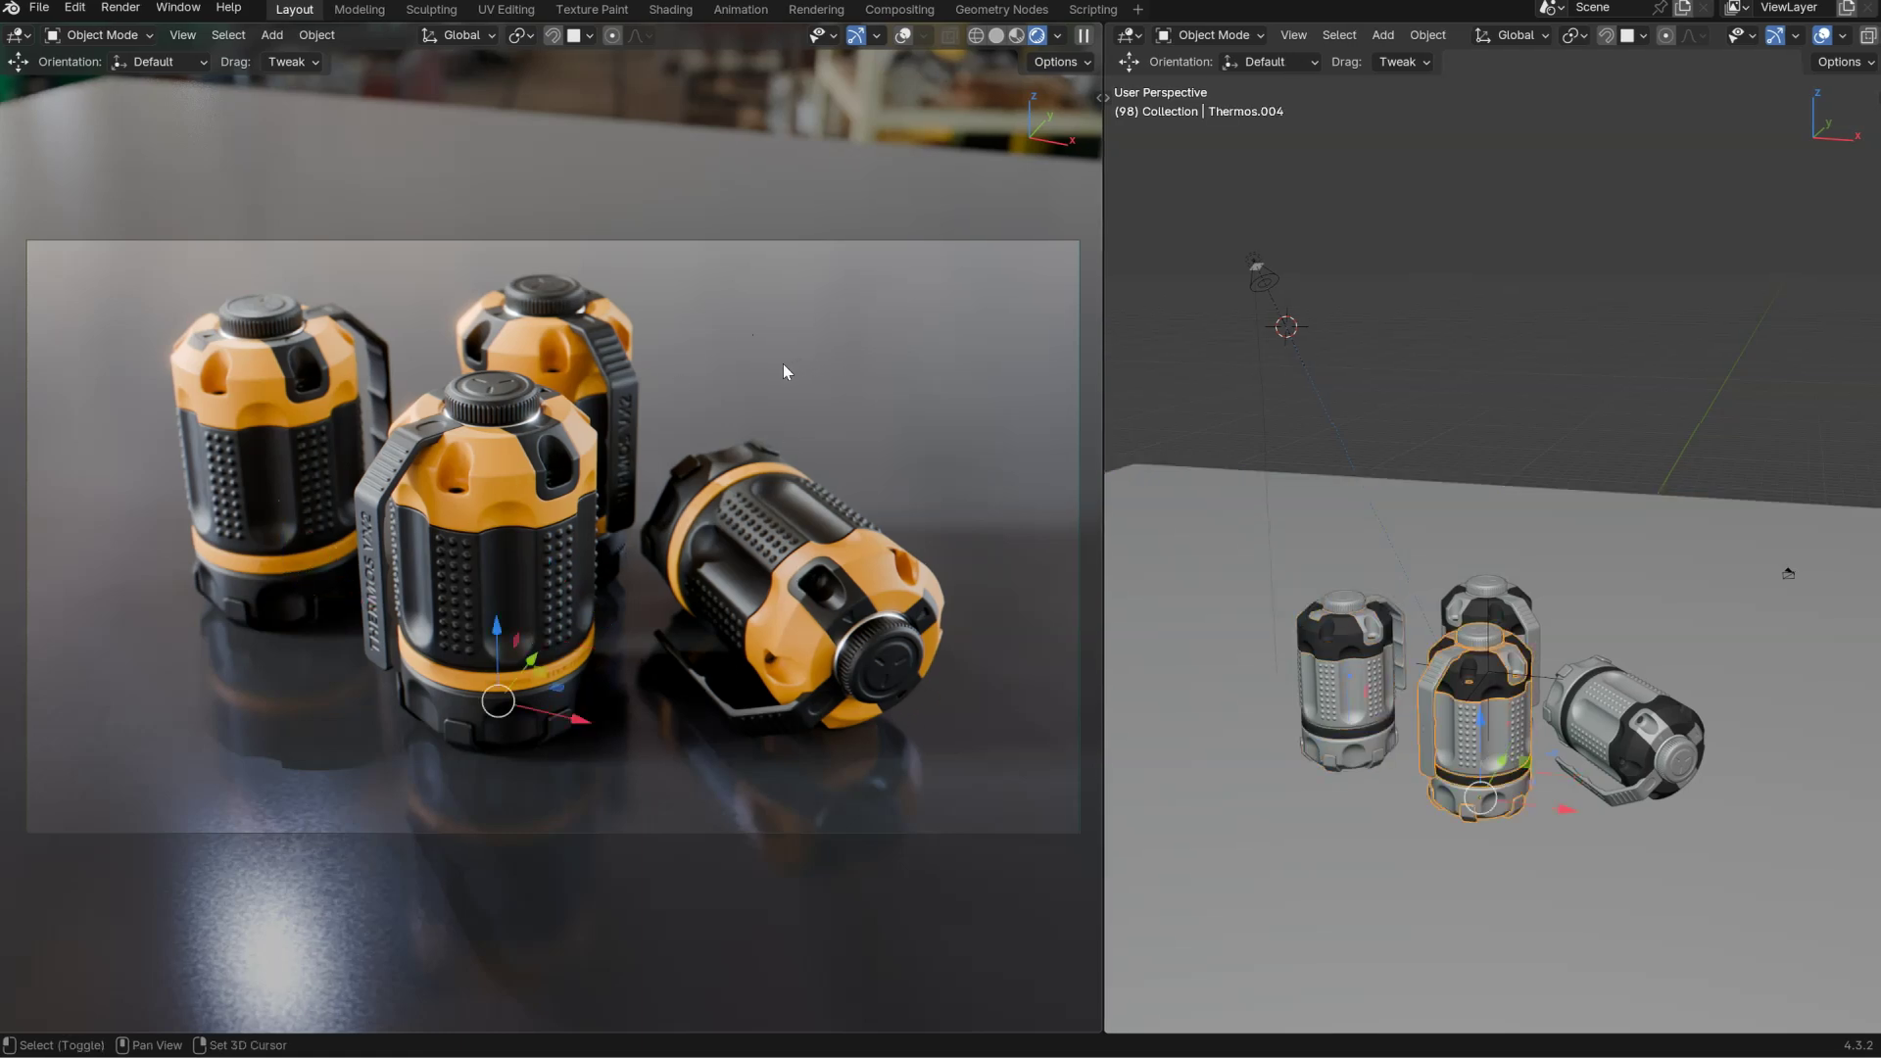
{"action": "key", "text": "shift+z"}
{"action": "left_click_drag", "start_coordinate": [749, 344], "coordinate": [890, 303]}
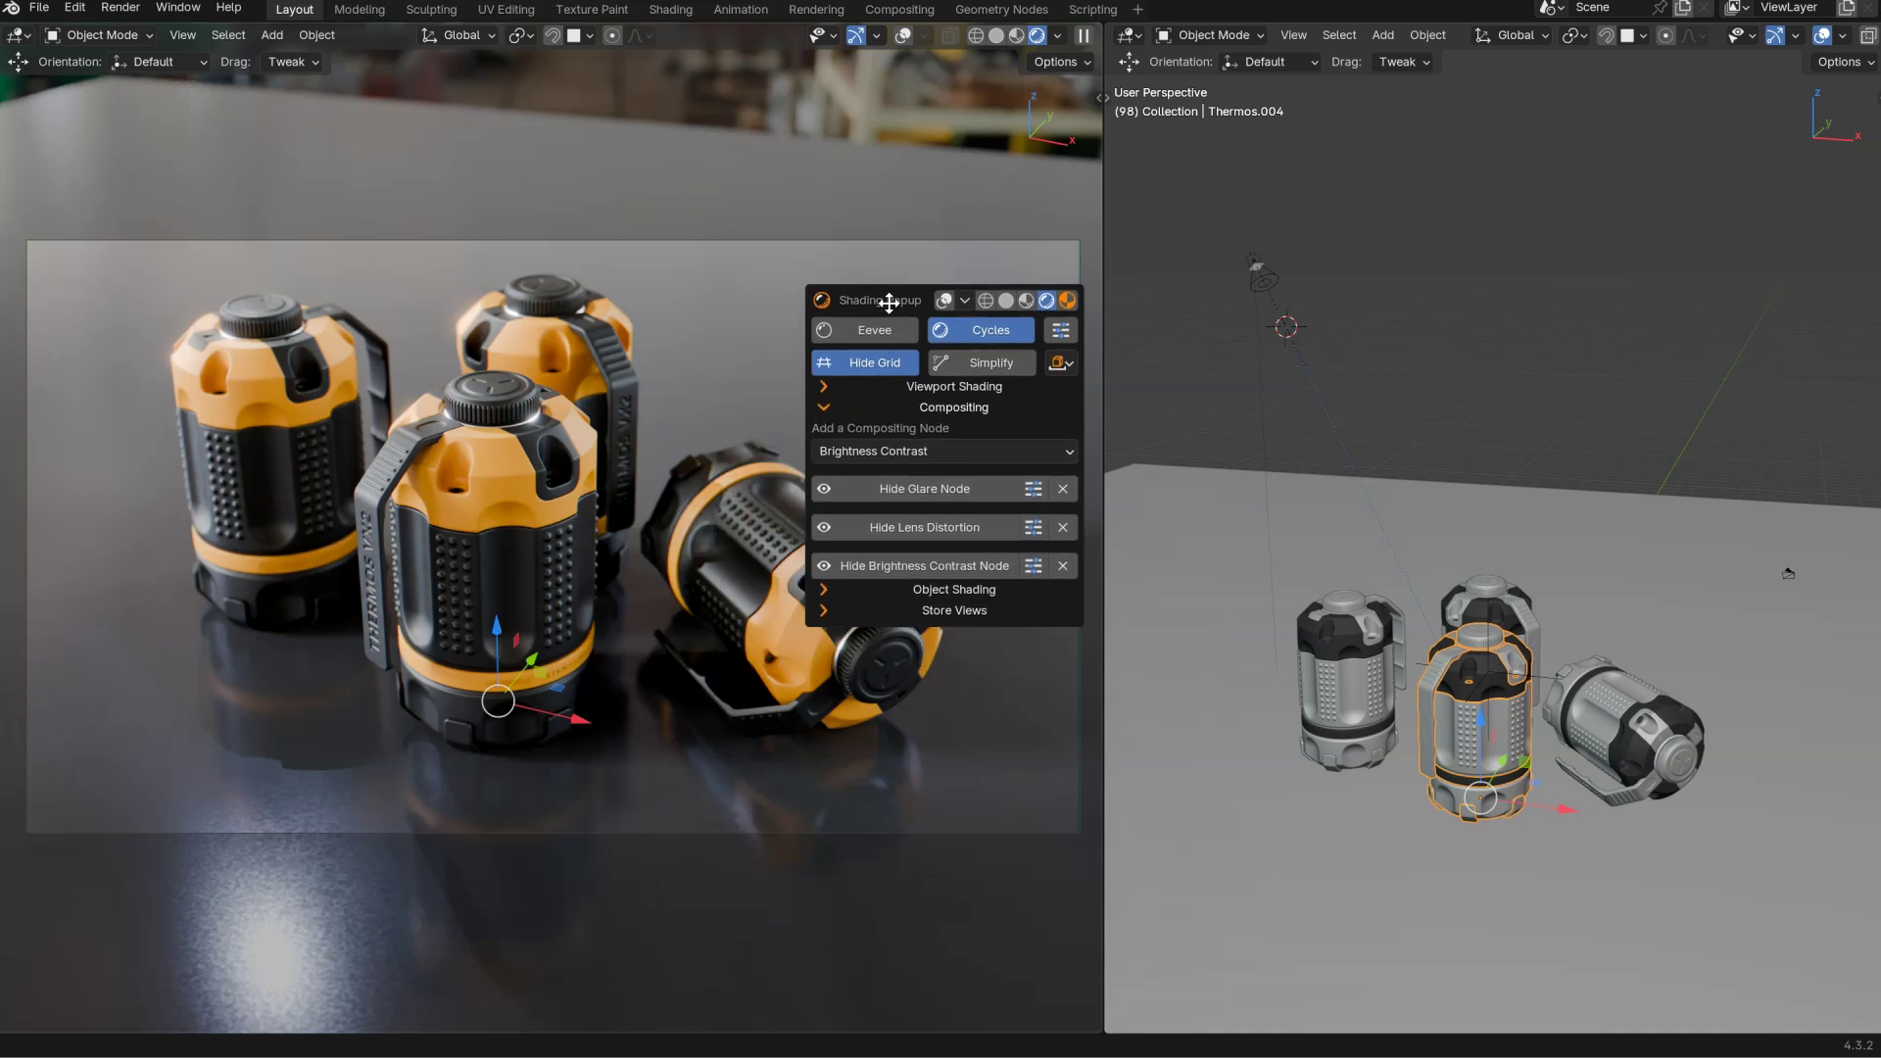
{"action": "left_click", "coordinate": [991, 338]}
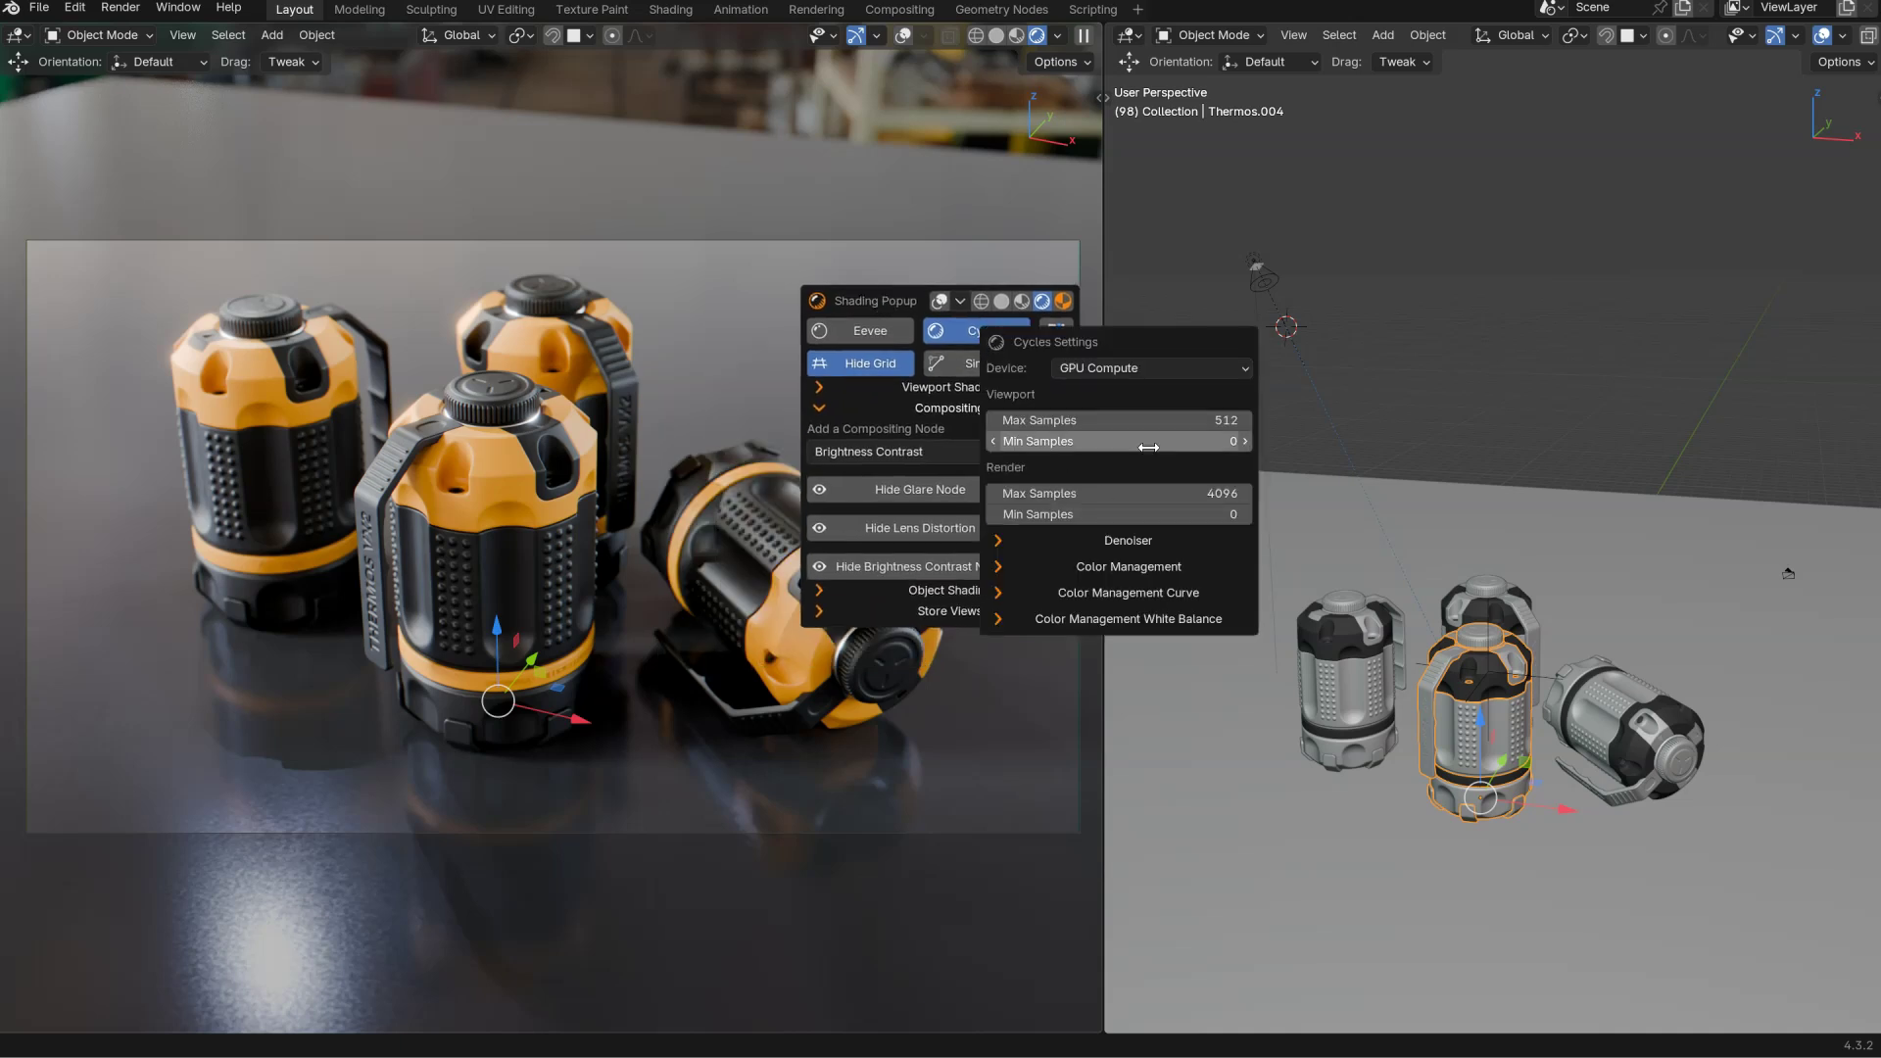
{"action": "left_click", "coordinate": [1110, 490]}
{"action": "type", "text": "1024"}
{"action": "key", "text": "Return"}
{"action": "key", "text": "Escape"}
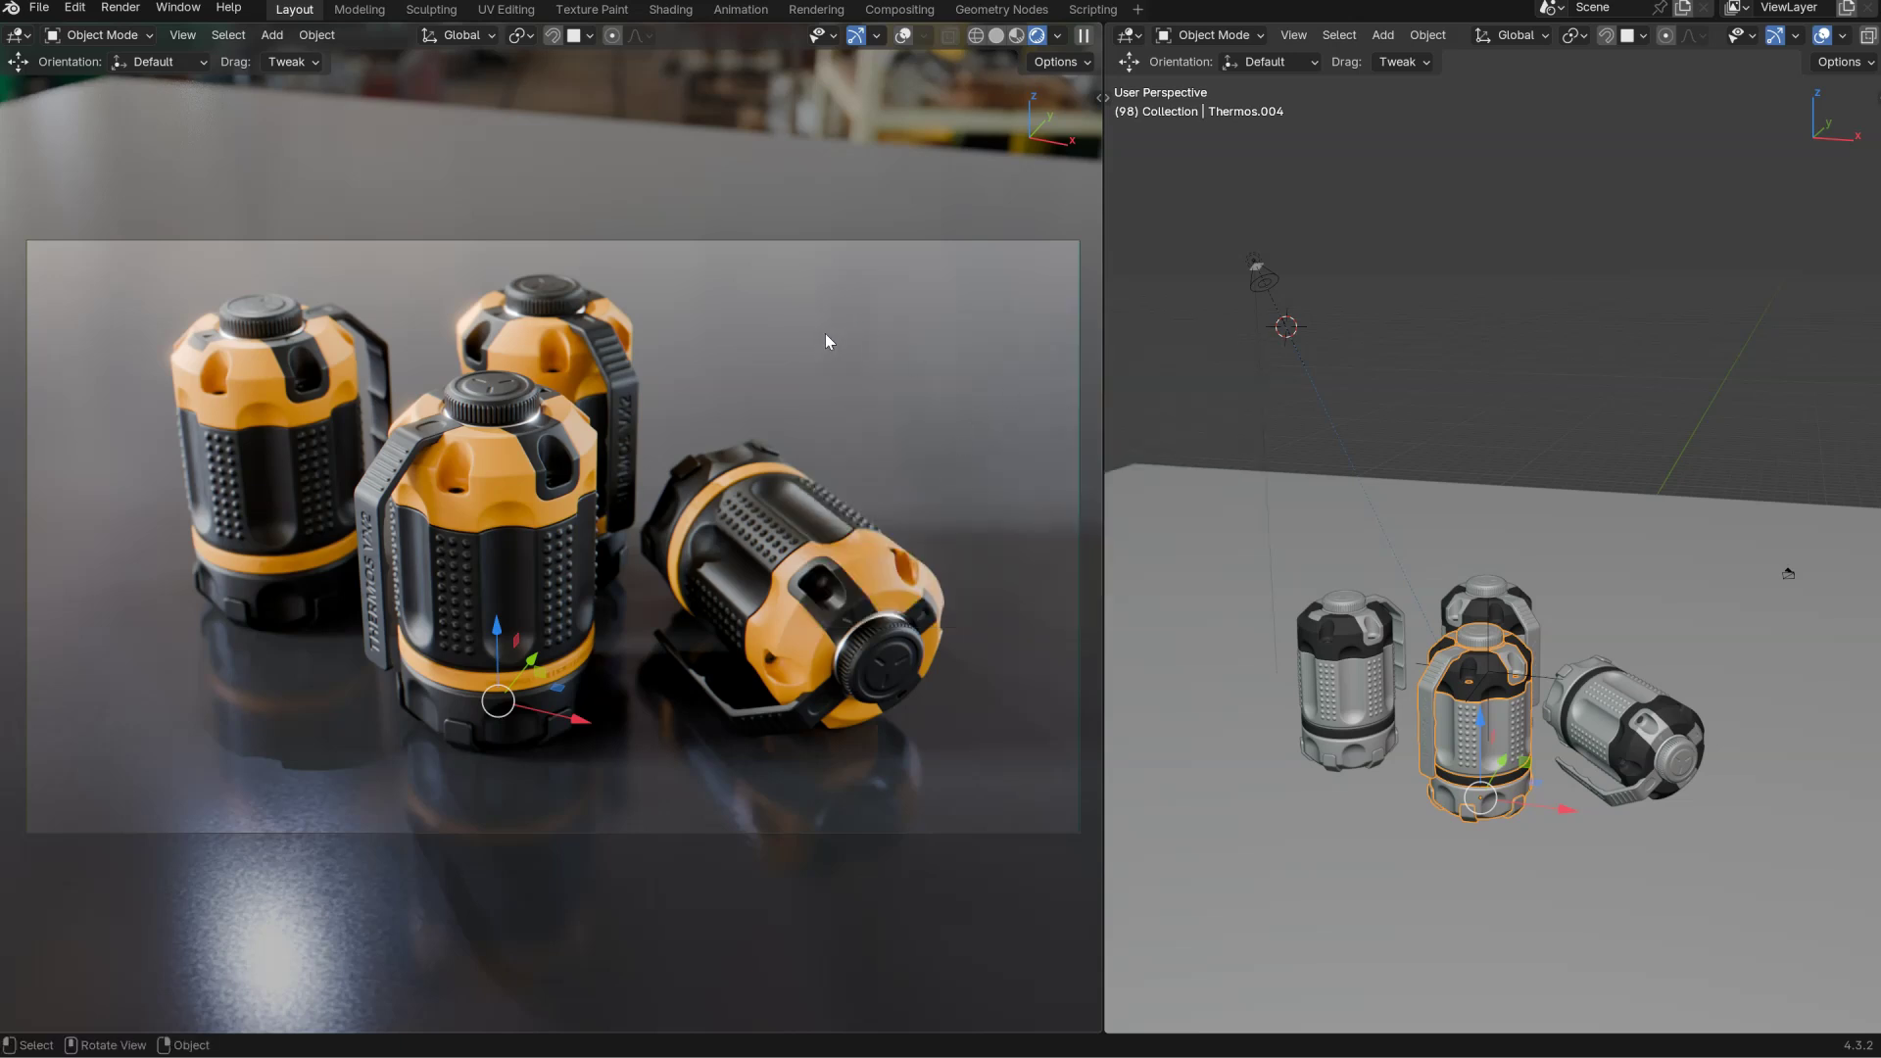
Select the camera, double its resolution to 3840 x 2160 and apply it.
{"action": "key", "text": "shift+c"}
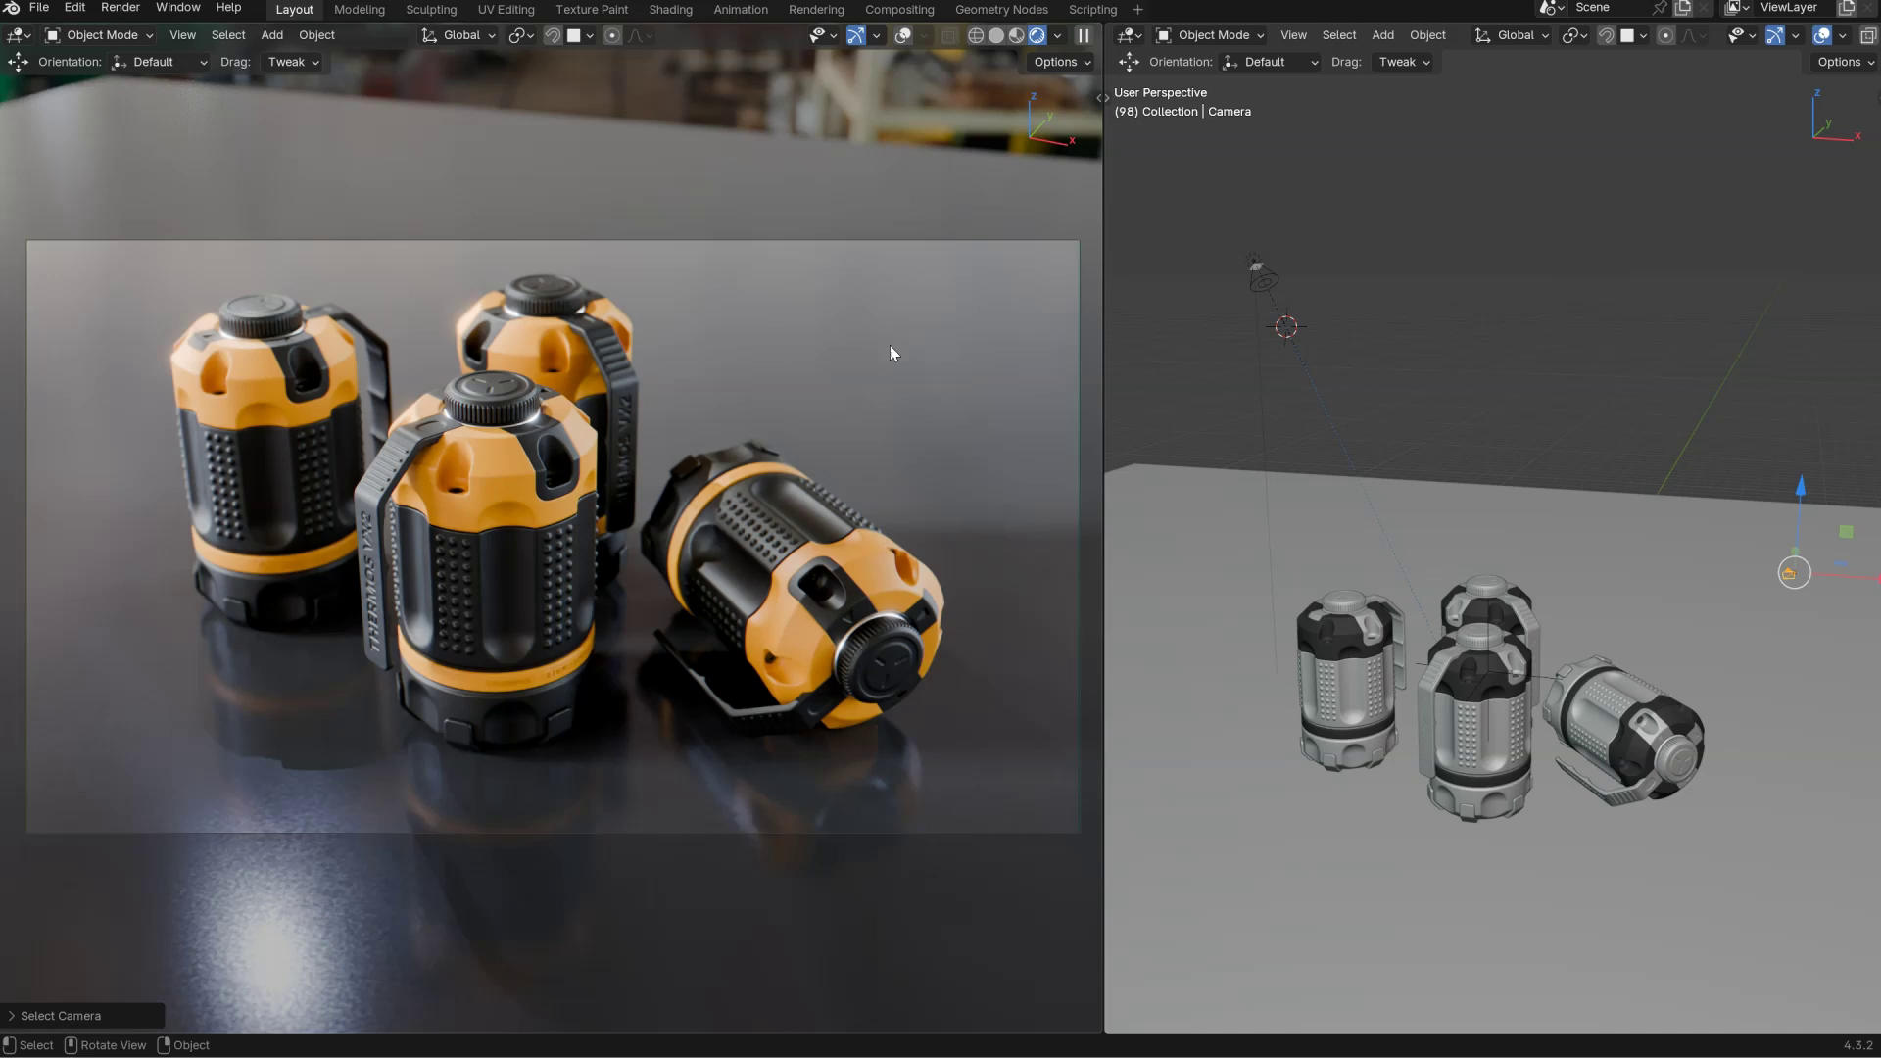
{"action": "key", "text": "alt+c"}
{"action": "left_click_drag", "start_coordinate": [864, 313], "coordinate": [899, 298]}
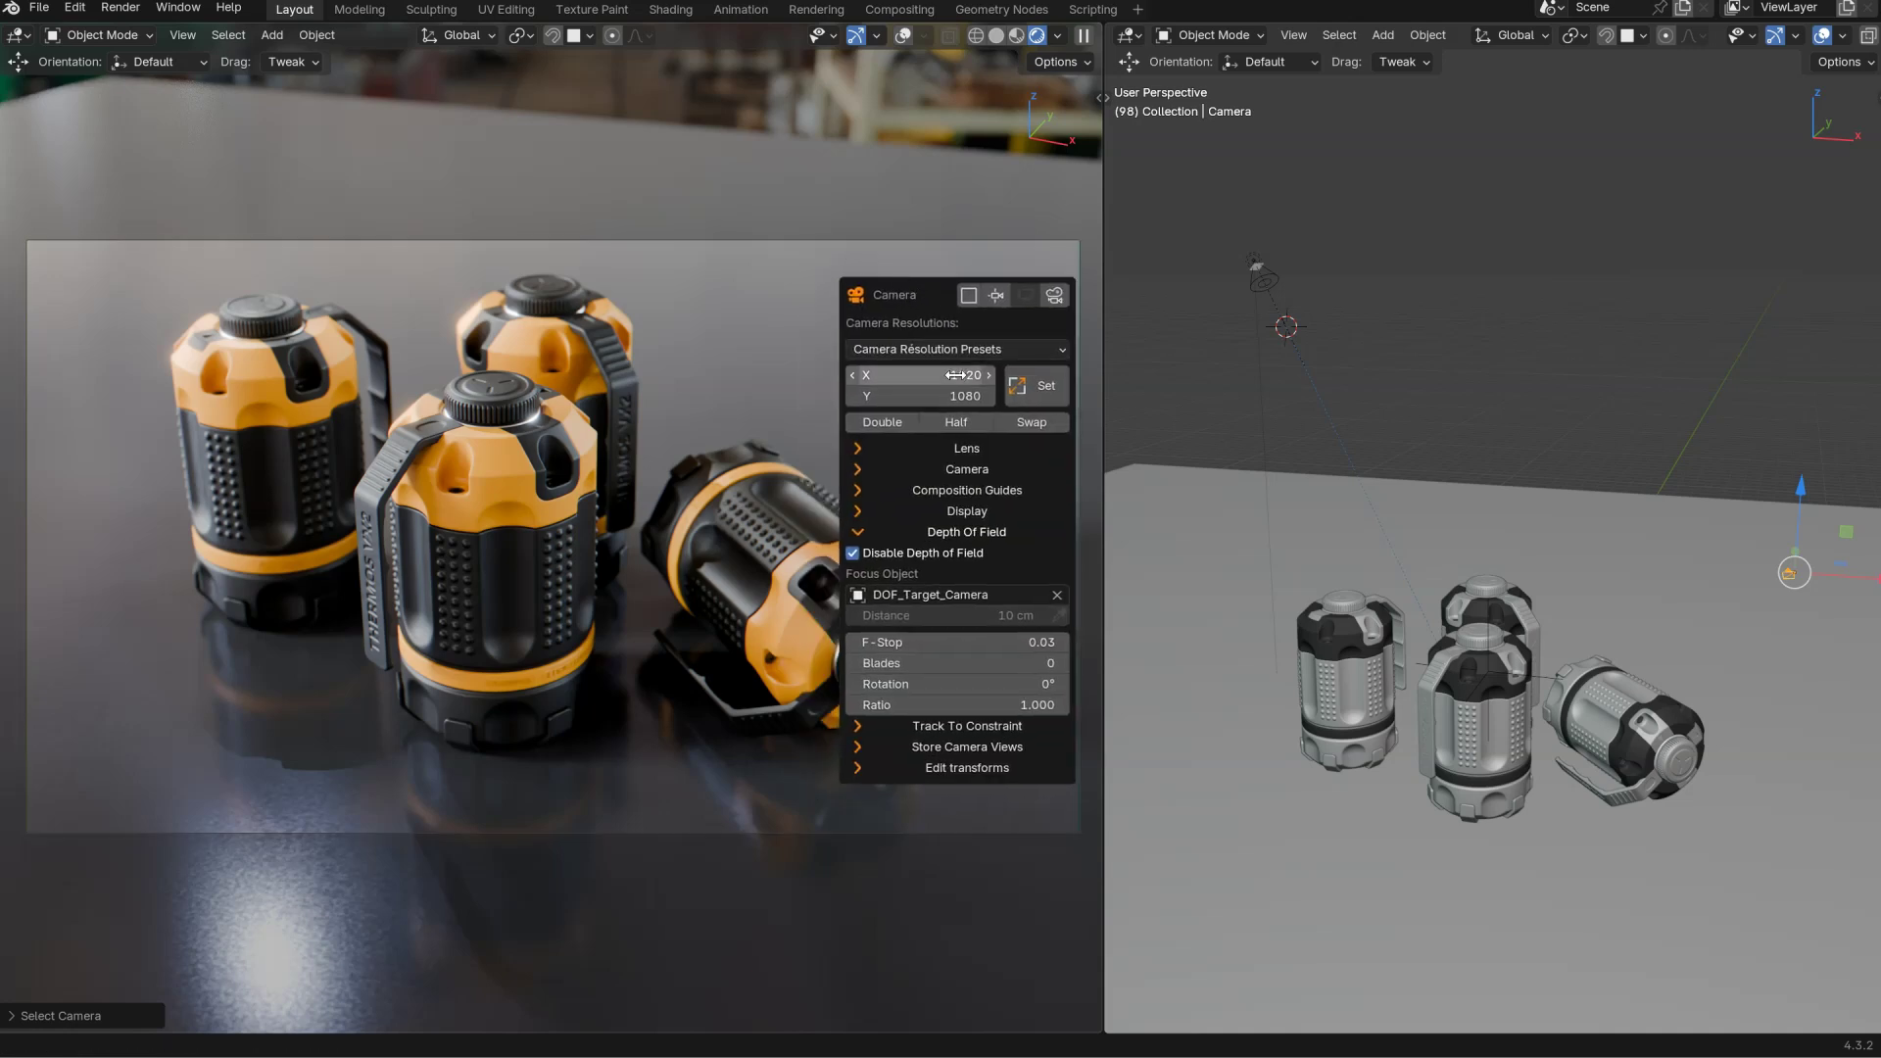
{"action": "left_click", "coordinate": [881, 422]}
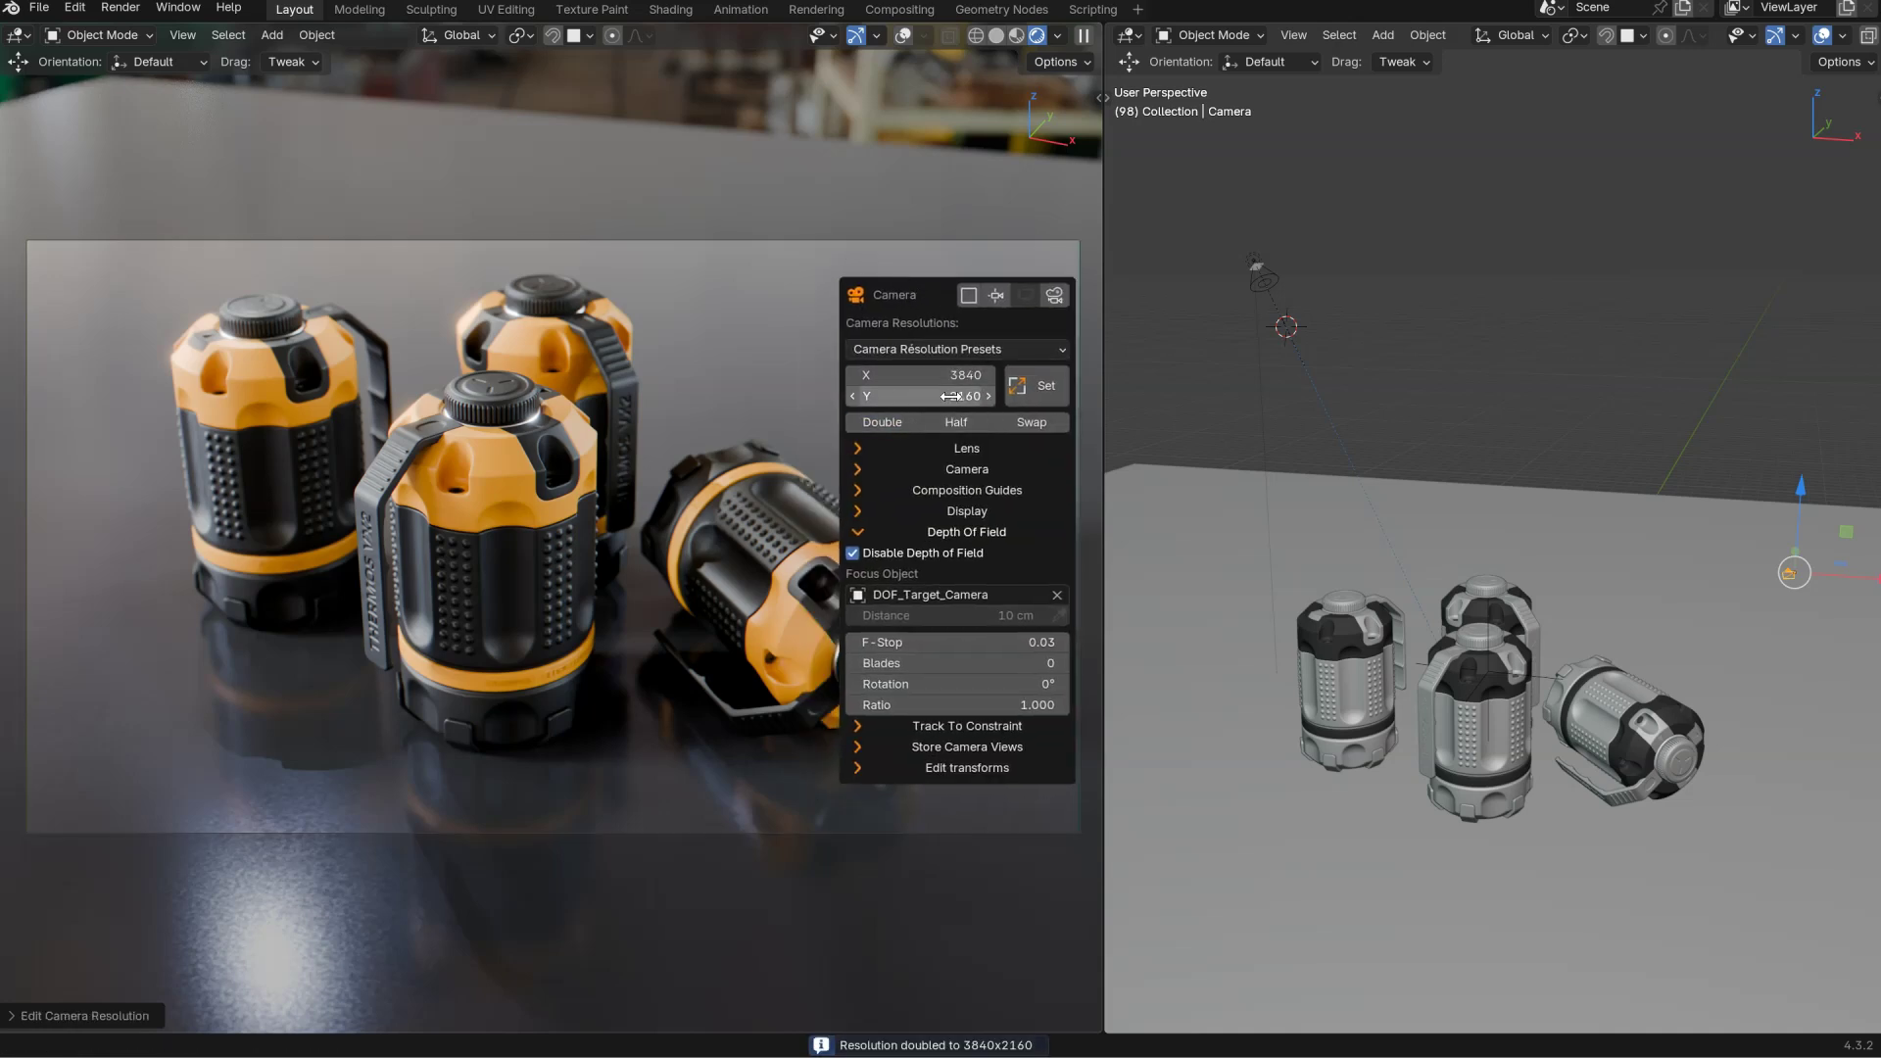
{"action": "left_click", "coordinate": [1045, 392]}
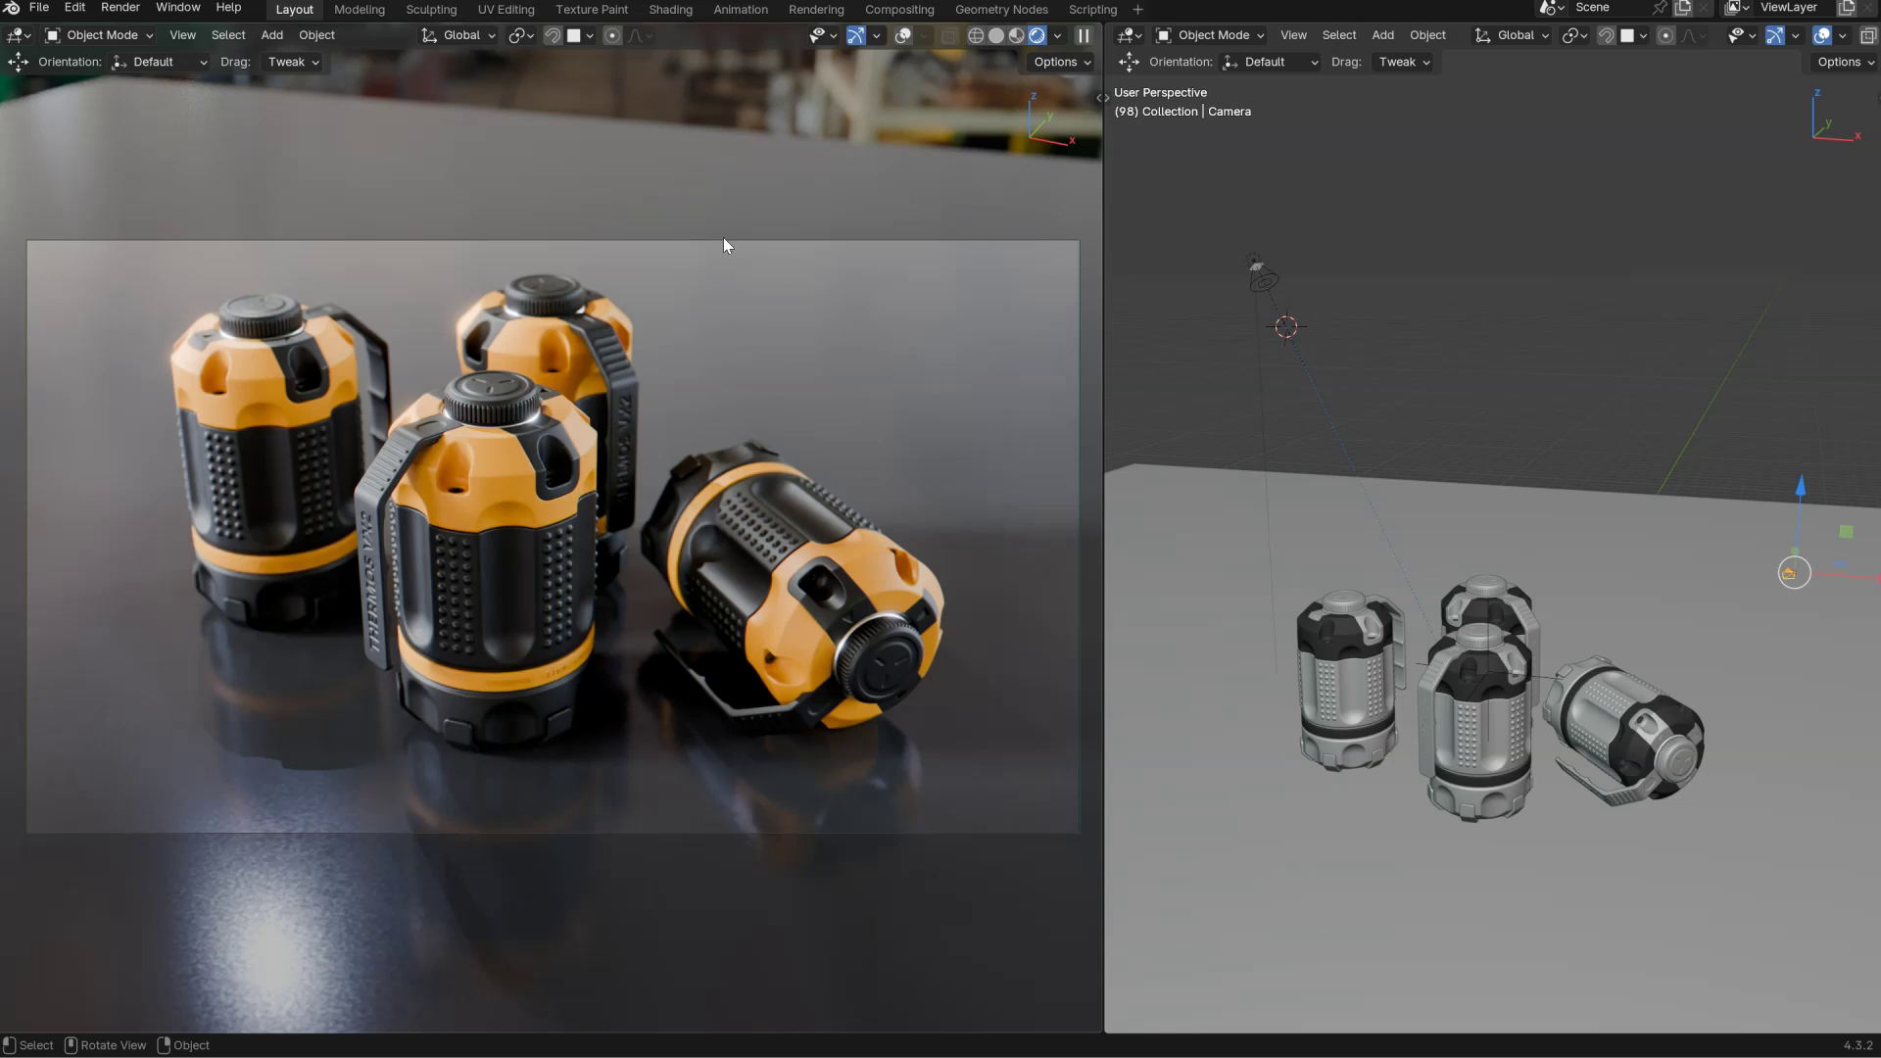
Render the still image from the camera and examine the thermoses up close in the render result.
{"action": "left_click", "coordinate": [121, 8]}
{"action": "left_click", "coordinate": [158, 38]}
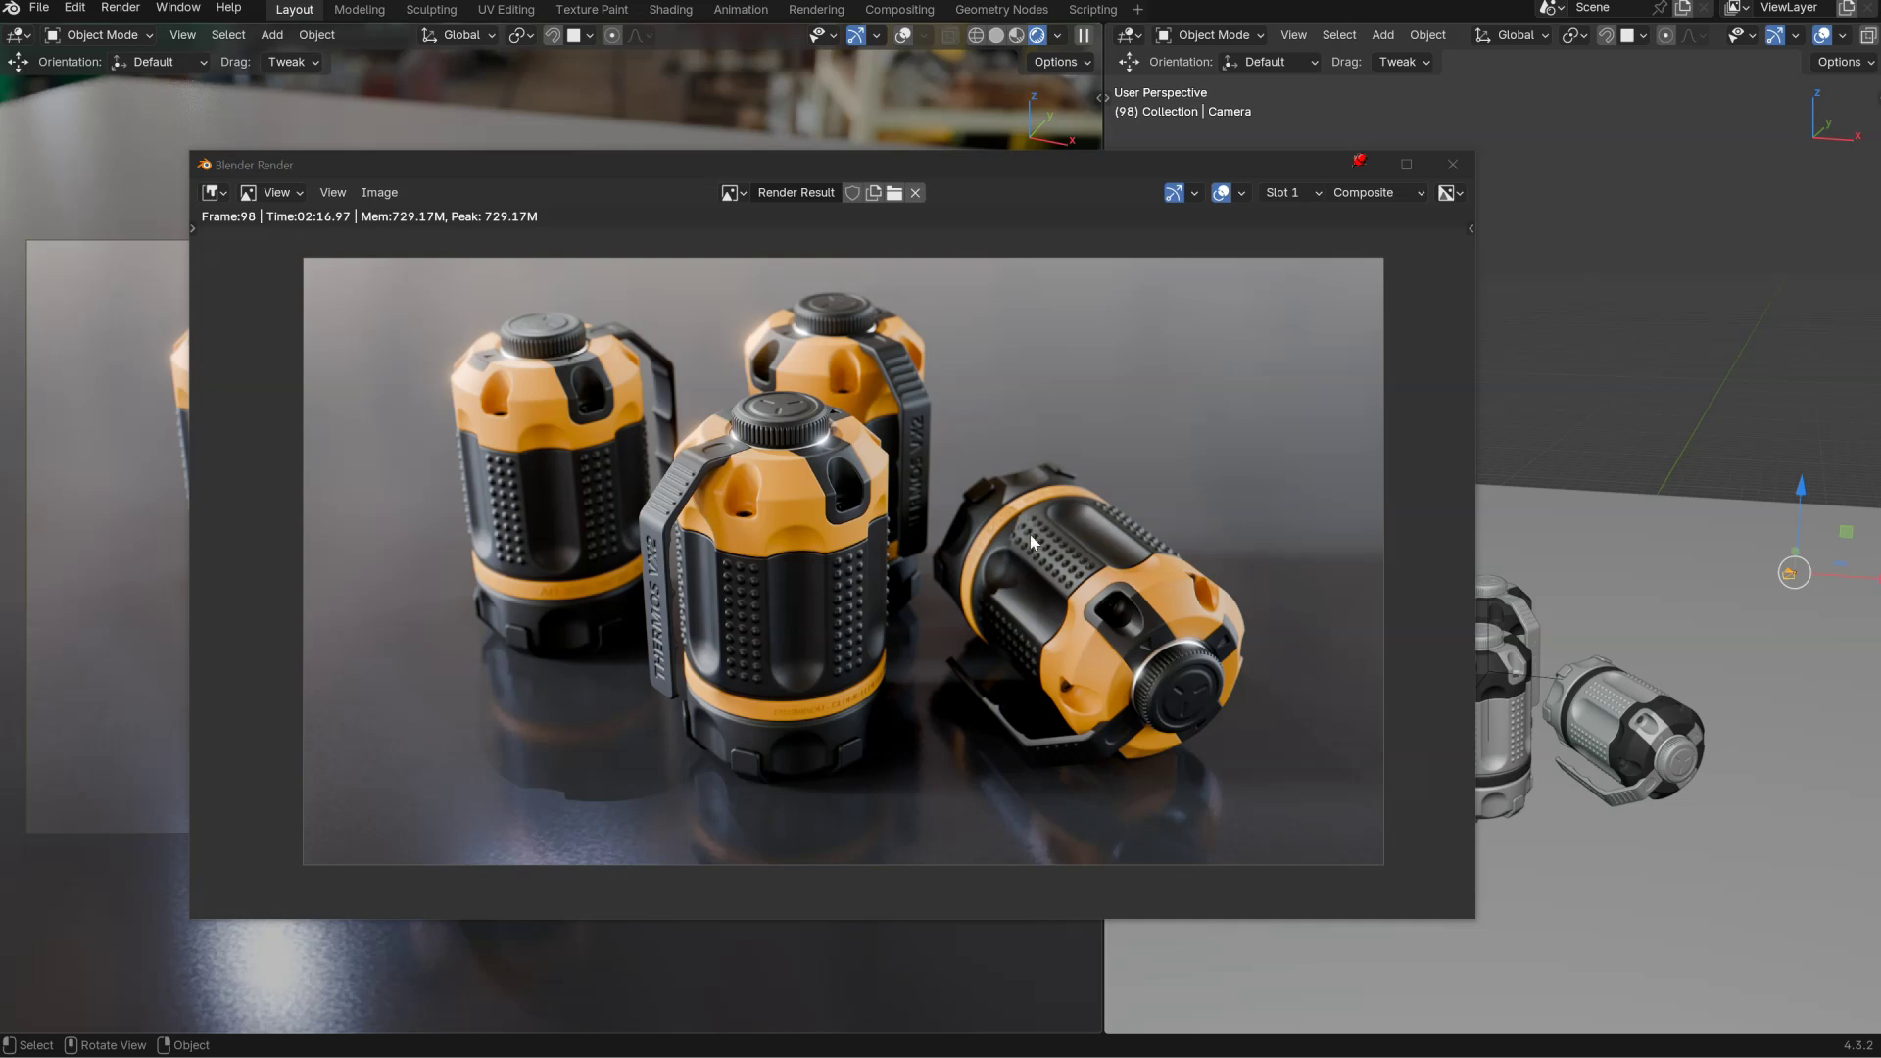
{"action": "middle_click_drag", "start_coordinate": [802, 491], "coordinate": [802, 275], "text": "ctrl"}
{"action": "middle_click_drag", "start_coordinate": [734, 516], "coordinate": [802, 400]}
{"action": "middle_click_drag", "start_coordinate": [604, 380], "coordinate": [852, 498]}
{"action": "middle_click_drag", "start_coordinate": [574, 366], "coordinate": [714, 613]}
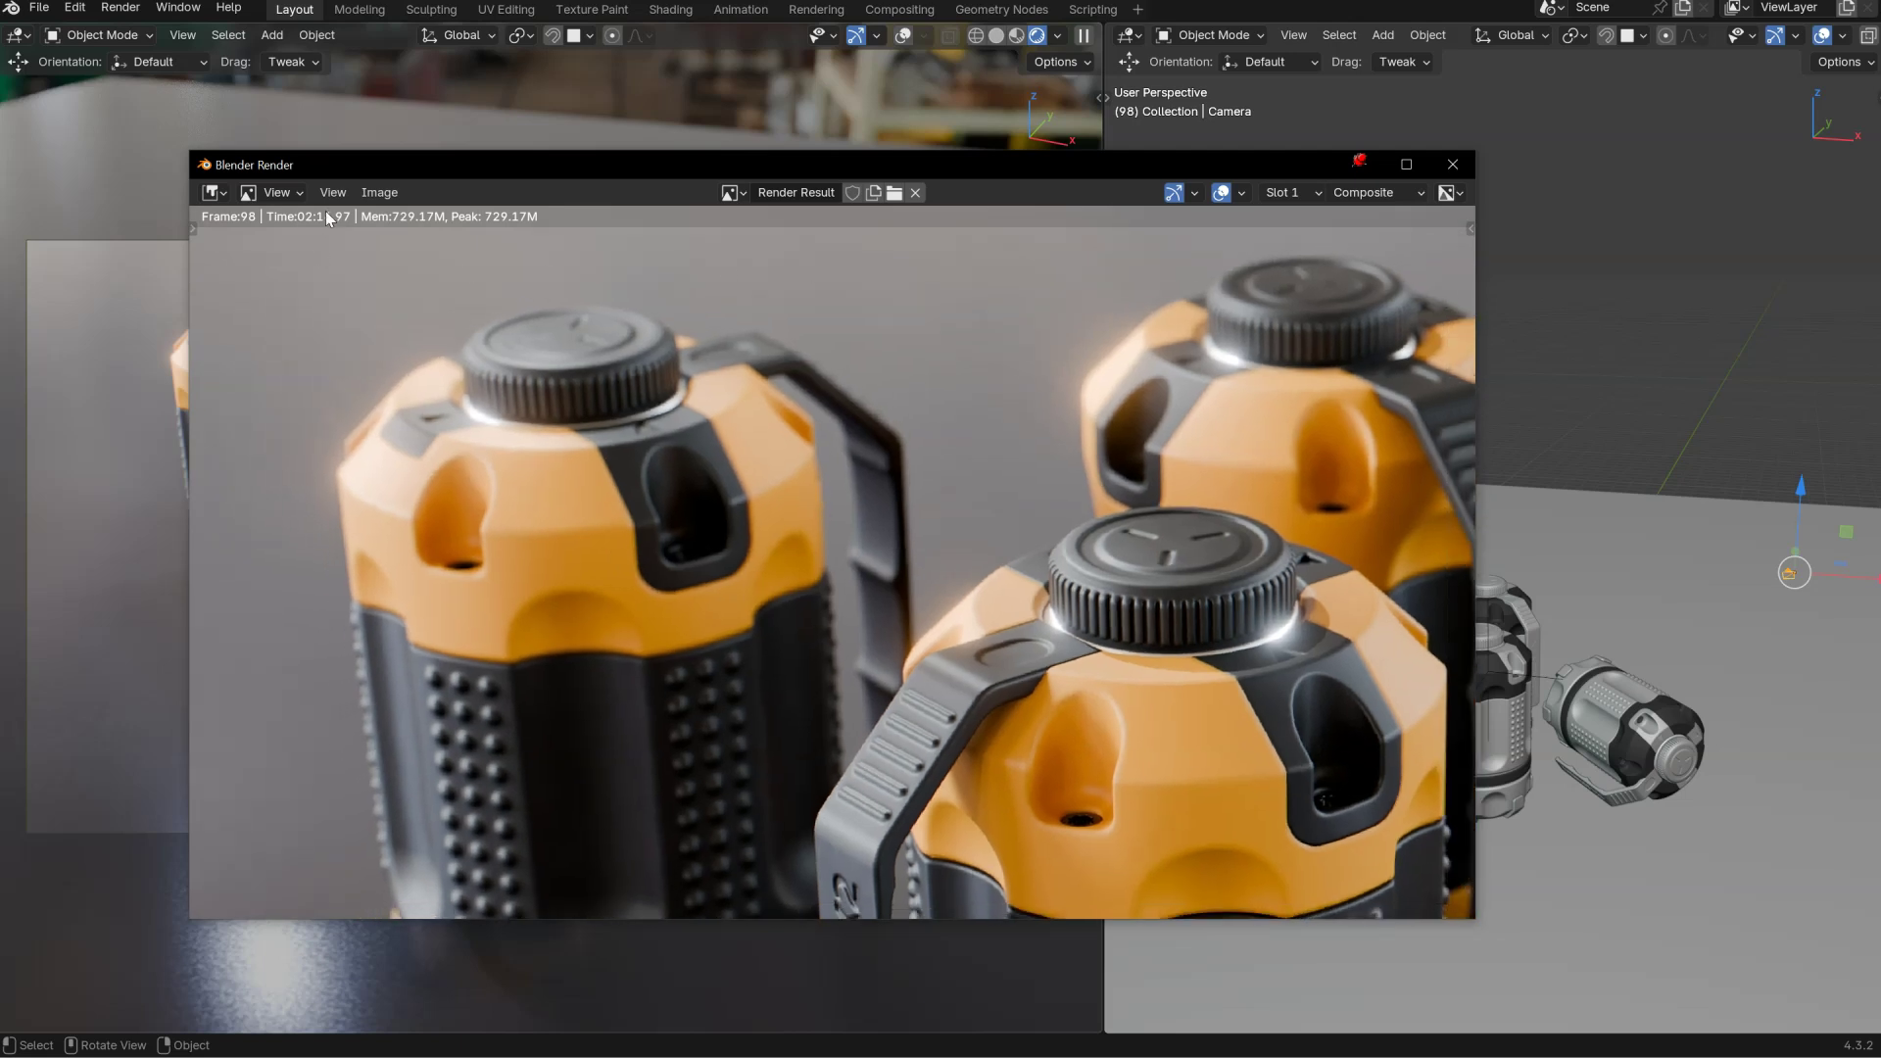
{"action": "left_click", "coordinate": [381, 192]}
{"action": "scroll", "coordinate": [860, 434], "scroll_direction": "down", "scroll_amount": 4}
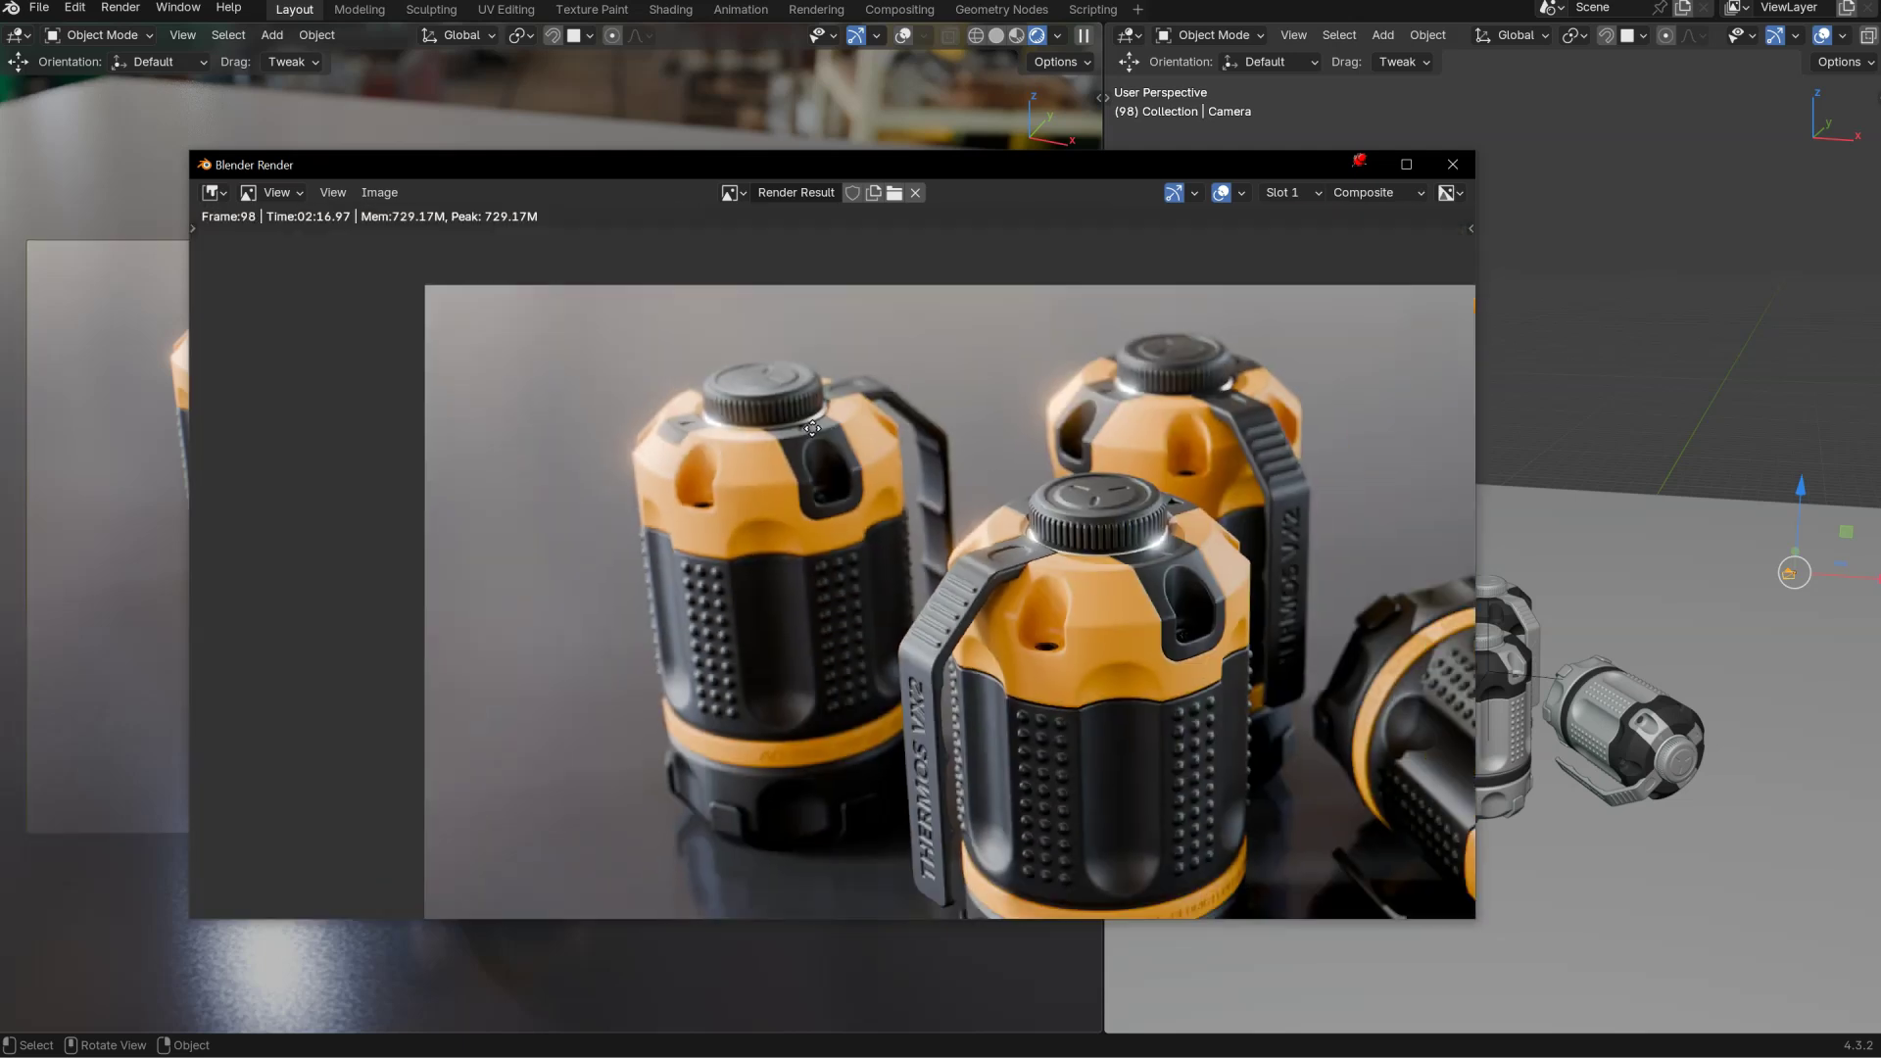
{"action": "scroll", "coordinate": [840, 507], "scroll_direction": "up", "scroll_amount": 2}
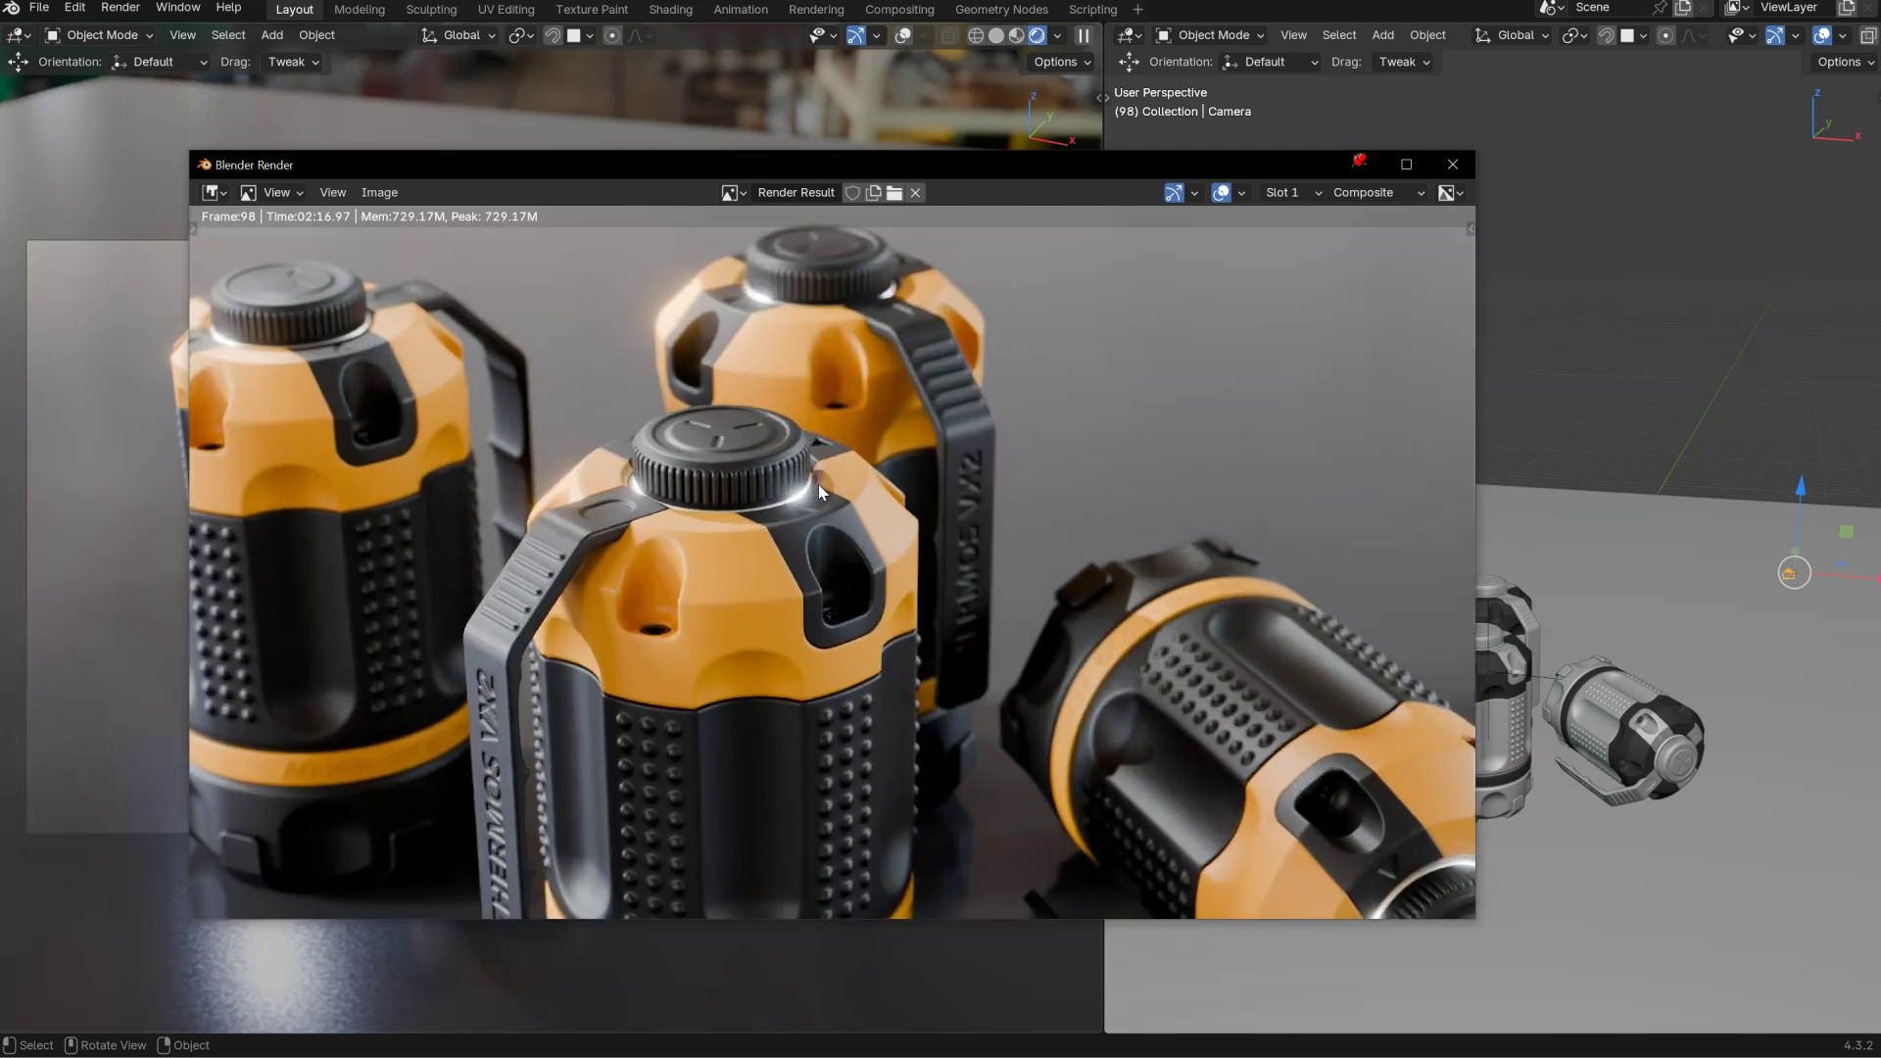
Examine the front and fallen thermoses up close in the render result.
{"action": "scroll", "coordinate": [826, 561], "scroll_direction": "down", "scroll_amount": 3}
{"action": "scroll", "coordinate": [825, 561], "scroll_direction": "up", "scroll_amount": 2}
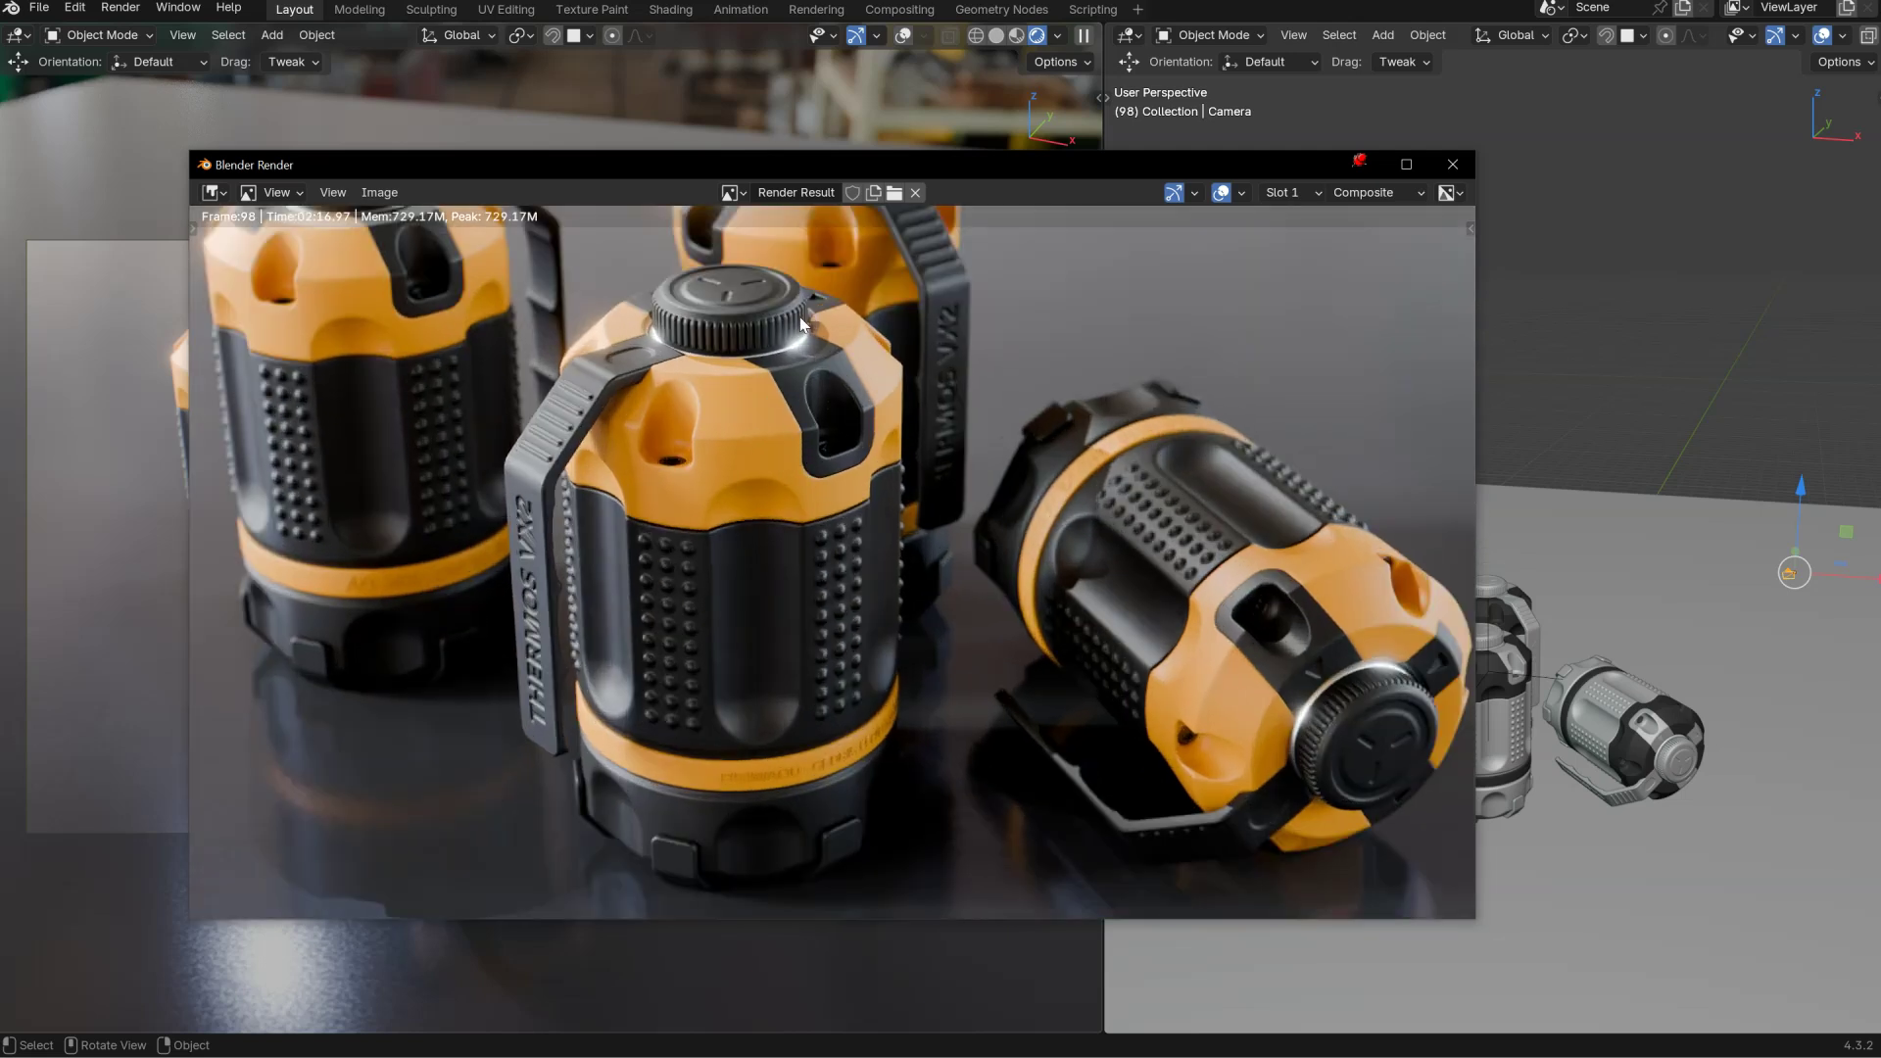
{"action": "scroll", "coordinate": [832, 408], "scroll_direction": "down", "scroll_amount": 2}
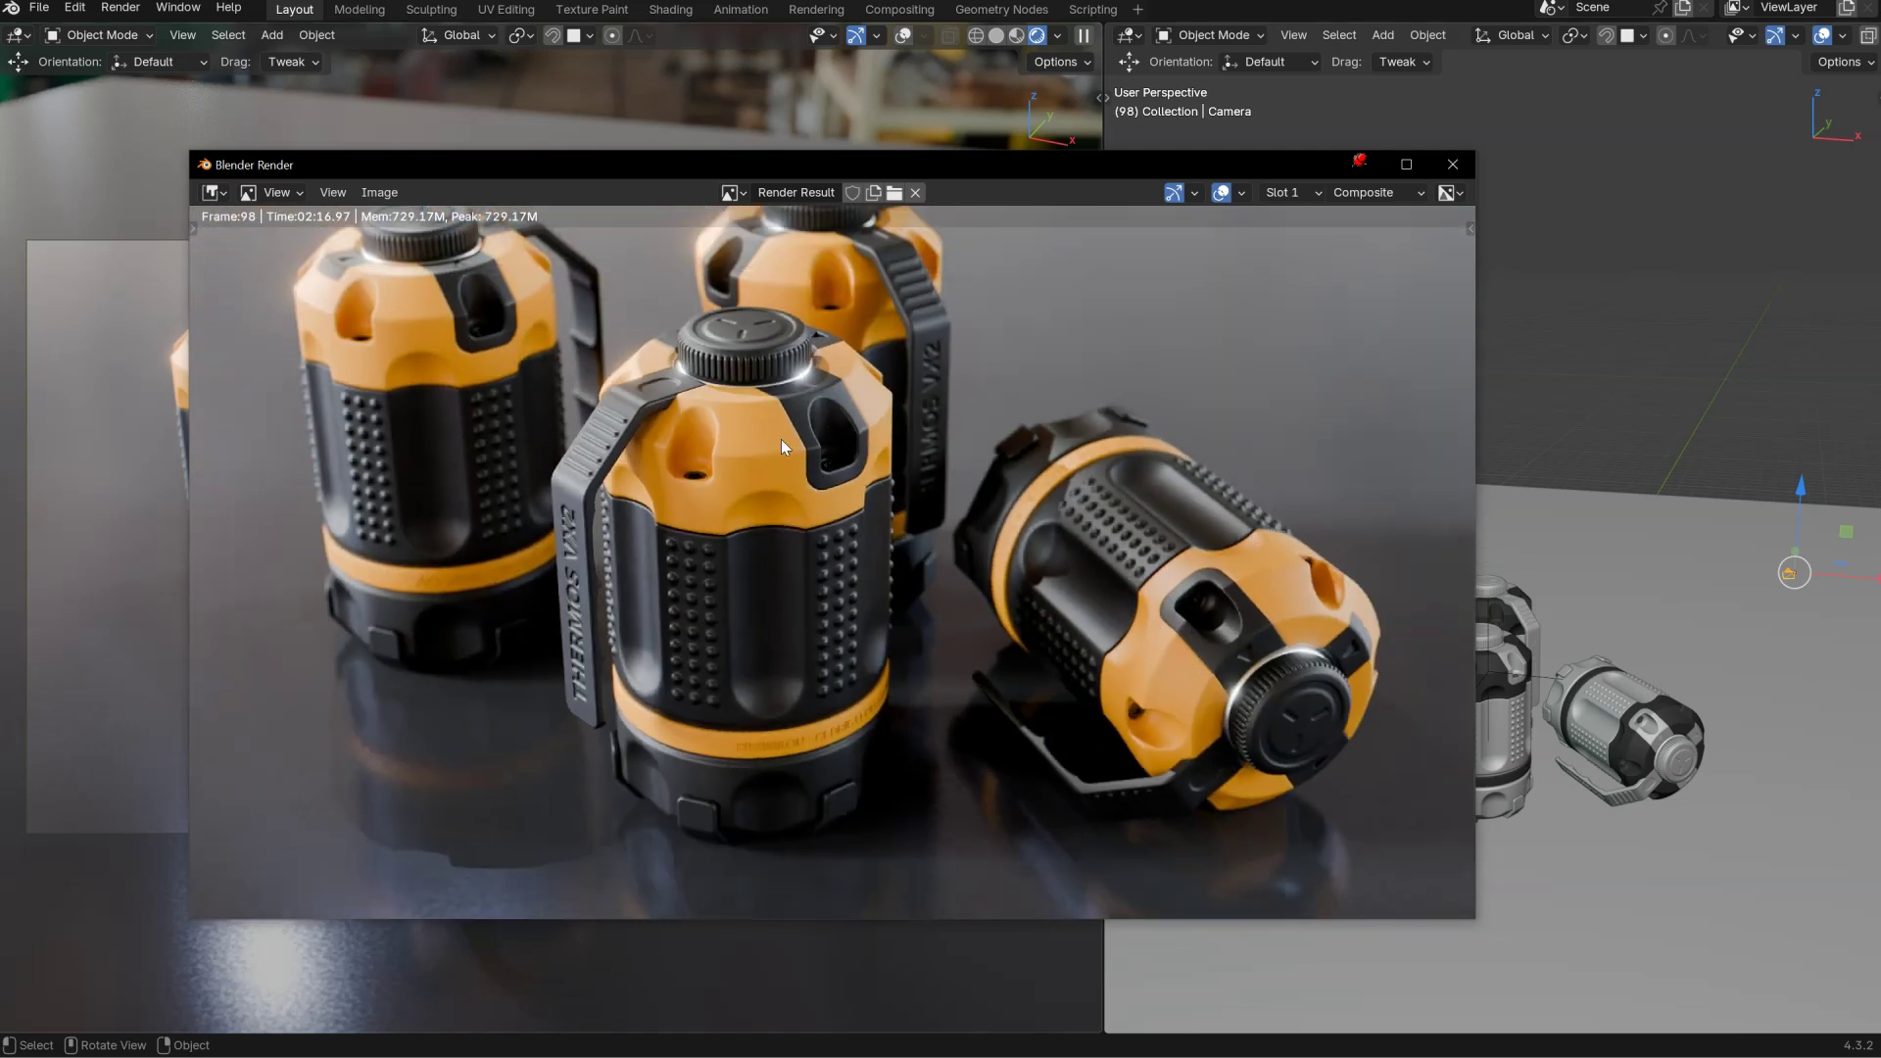
{"action": "scroll", "coordinate": [856, 633], "scroll_direction": "down", "scroll_amount": 2}
{"action": "scroll", "coordinate": [909, 610], "scroll_direction": "up", "scroll_amount": 2}
{"action": "middle_click_drag", "start_coordinate": [1068, 803], "coordinate": [832, 539]}
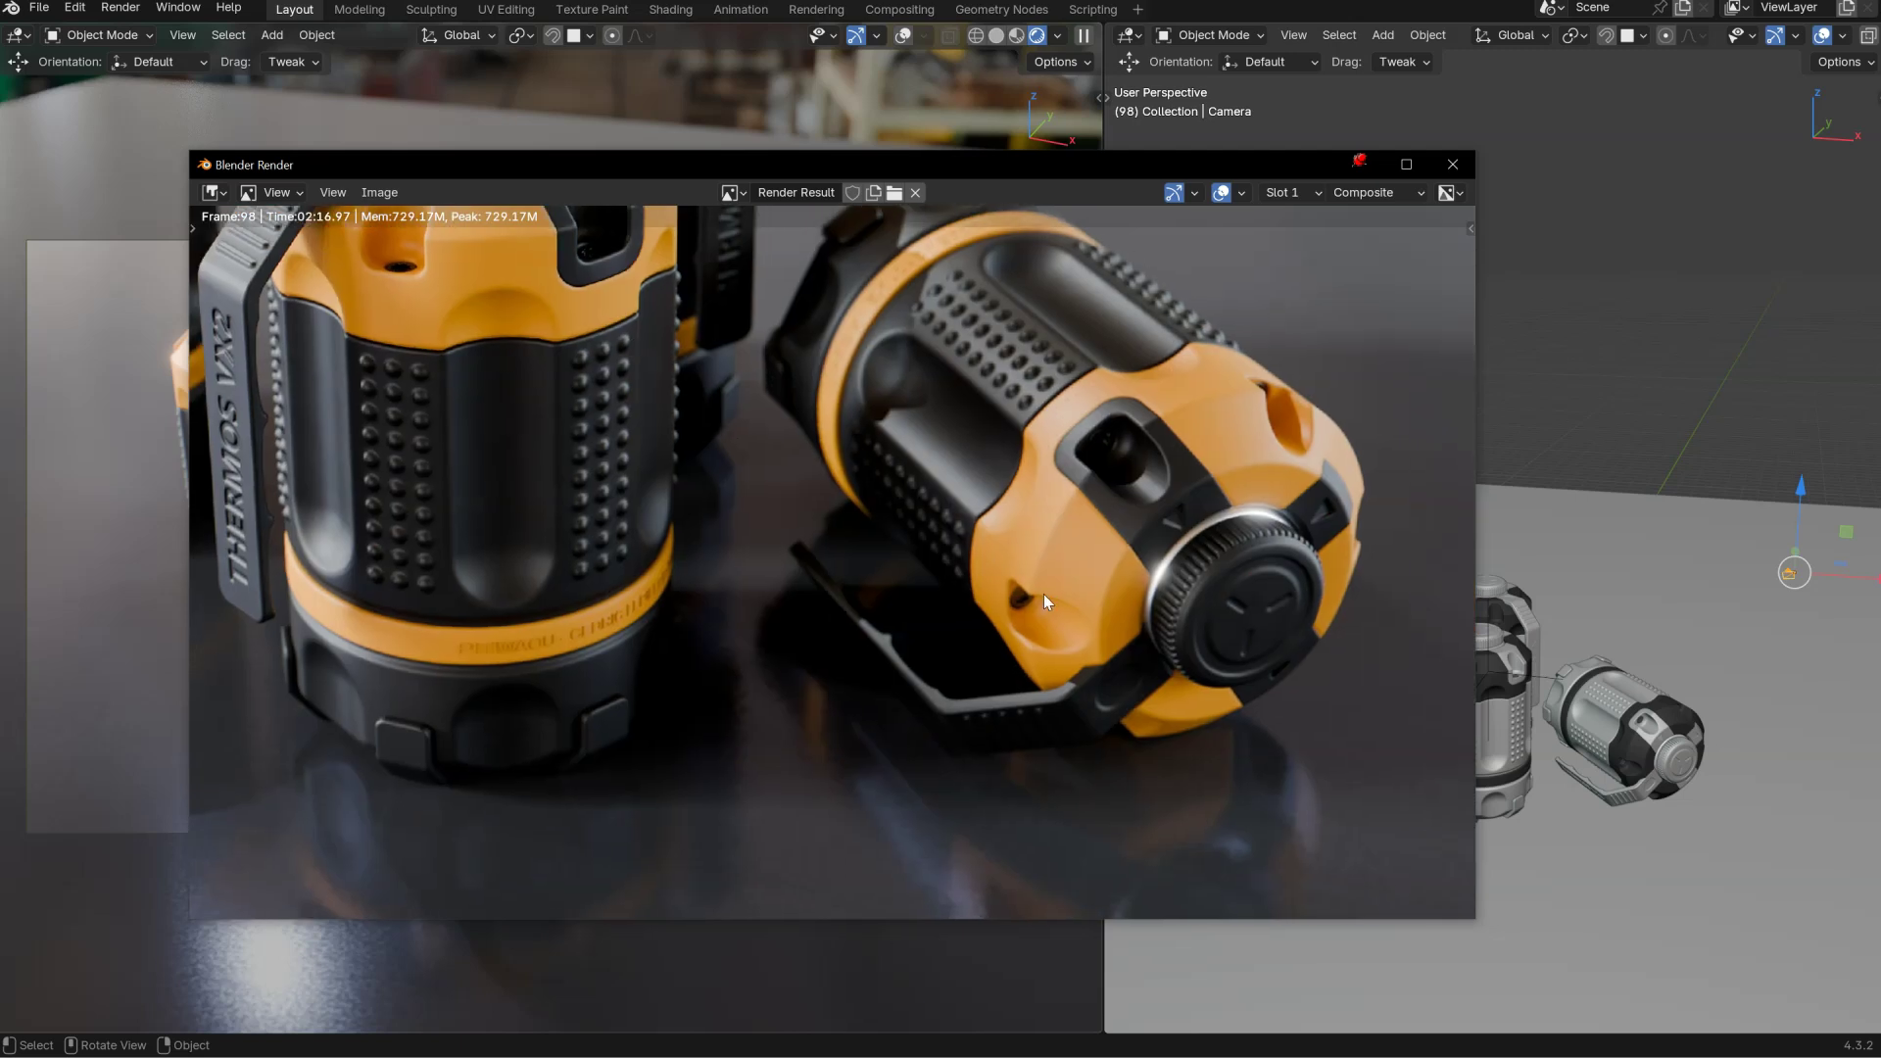
{"action": "scroll", "coordinate": [1100, 517], "scroll_direction": "up", "scroll_amount": 1}
{"action": "middle_click_drag", "start_coordinate": [1245, 520], "coordinate": [785, 564]}
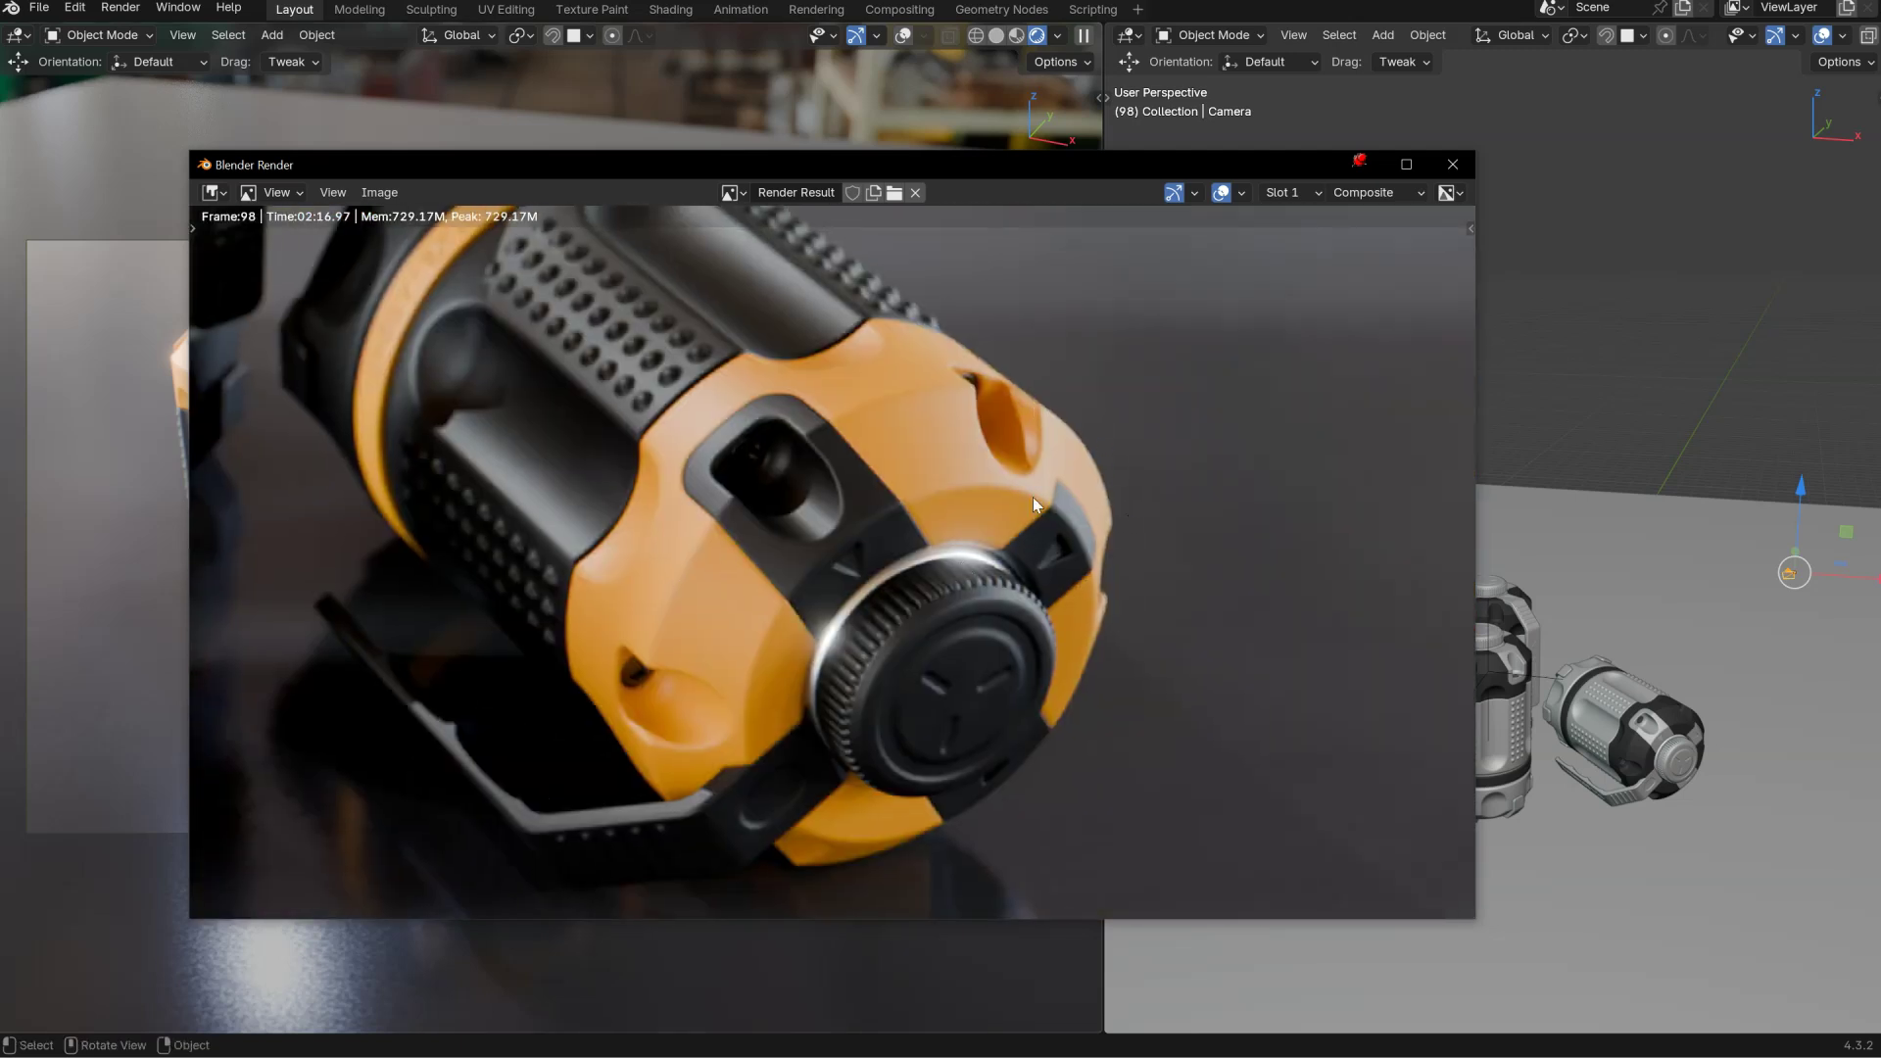
{"action": "scroll", "coordinate": [1029, 425], "scroll_direction": "down", "scroll_amount": 2}
{"action": "scroll", "coordinate": [1075, 411], "scroll_direction": "up", "scroll_amount": 2}
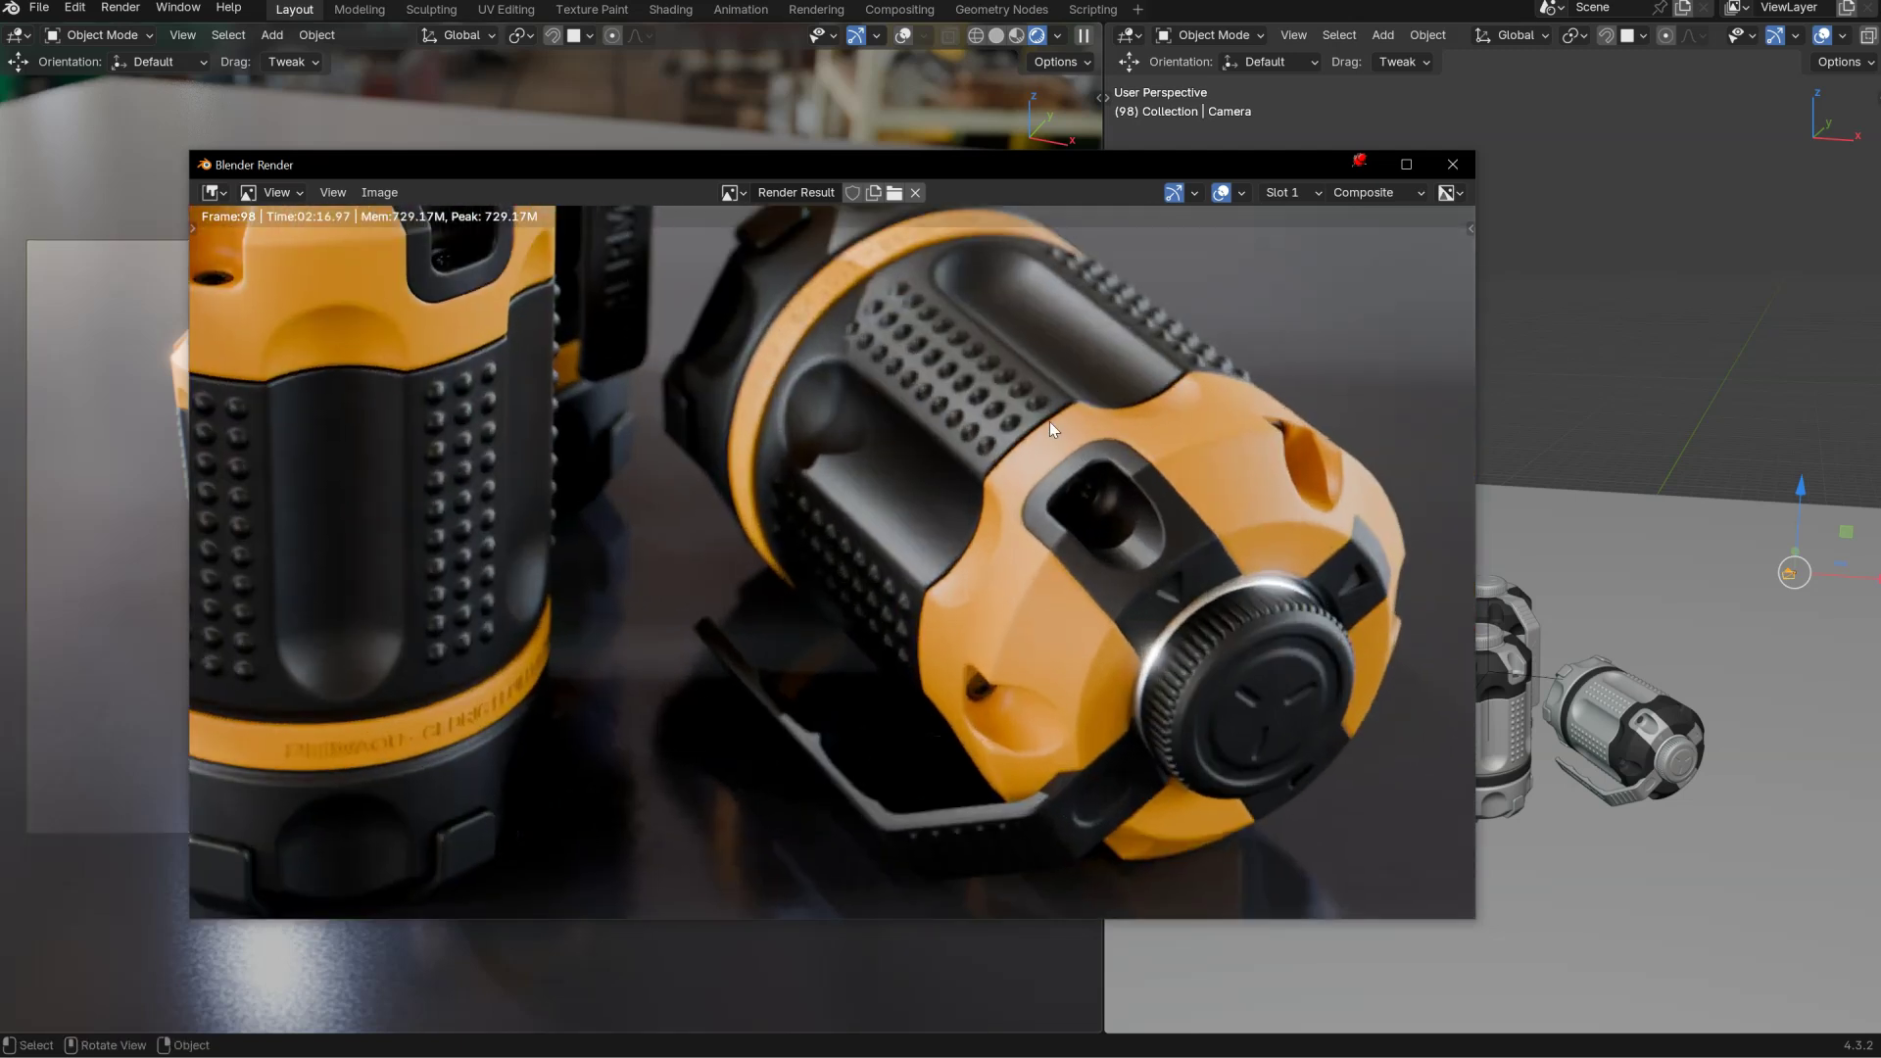
{"action": "middle_click_drag", "start_coordinate": [915, 474], "coordinate": [1027, 493]}
Move the render window aside, hide the Glare node through the Shading popup, and inspect the front thermos's cap in the render.
{"action": "left_click_drag", "start_coordinate": [544, 171], "coordinate": [1353, 198]}
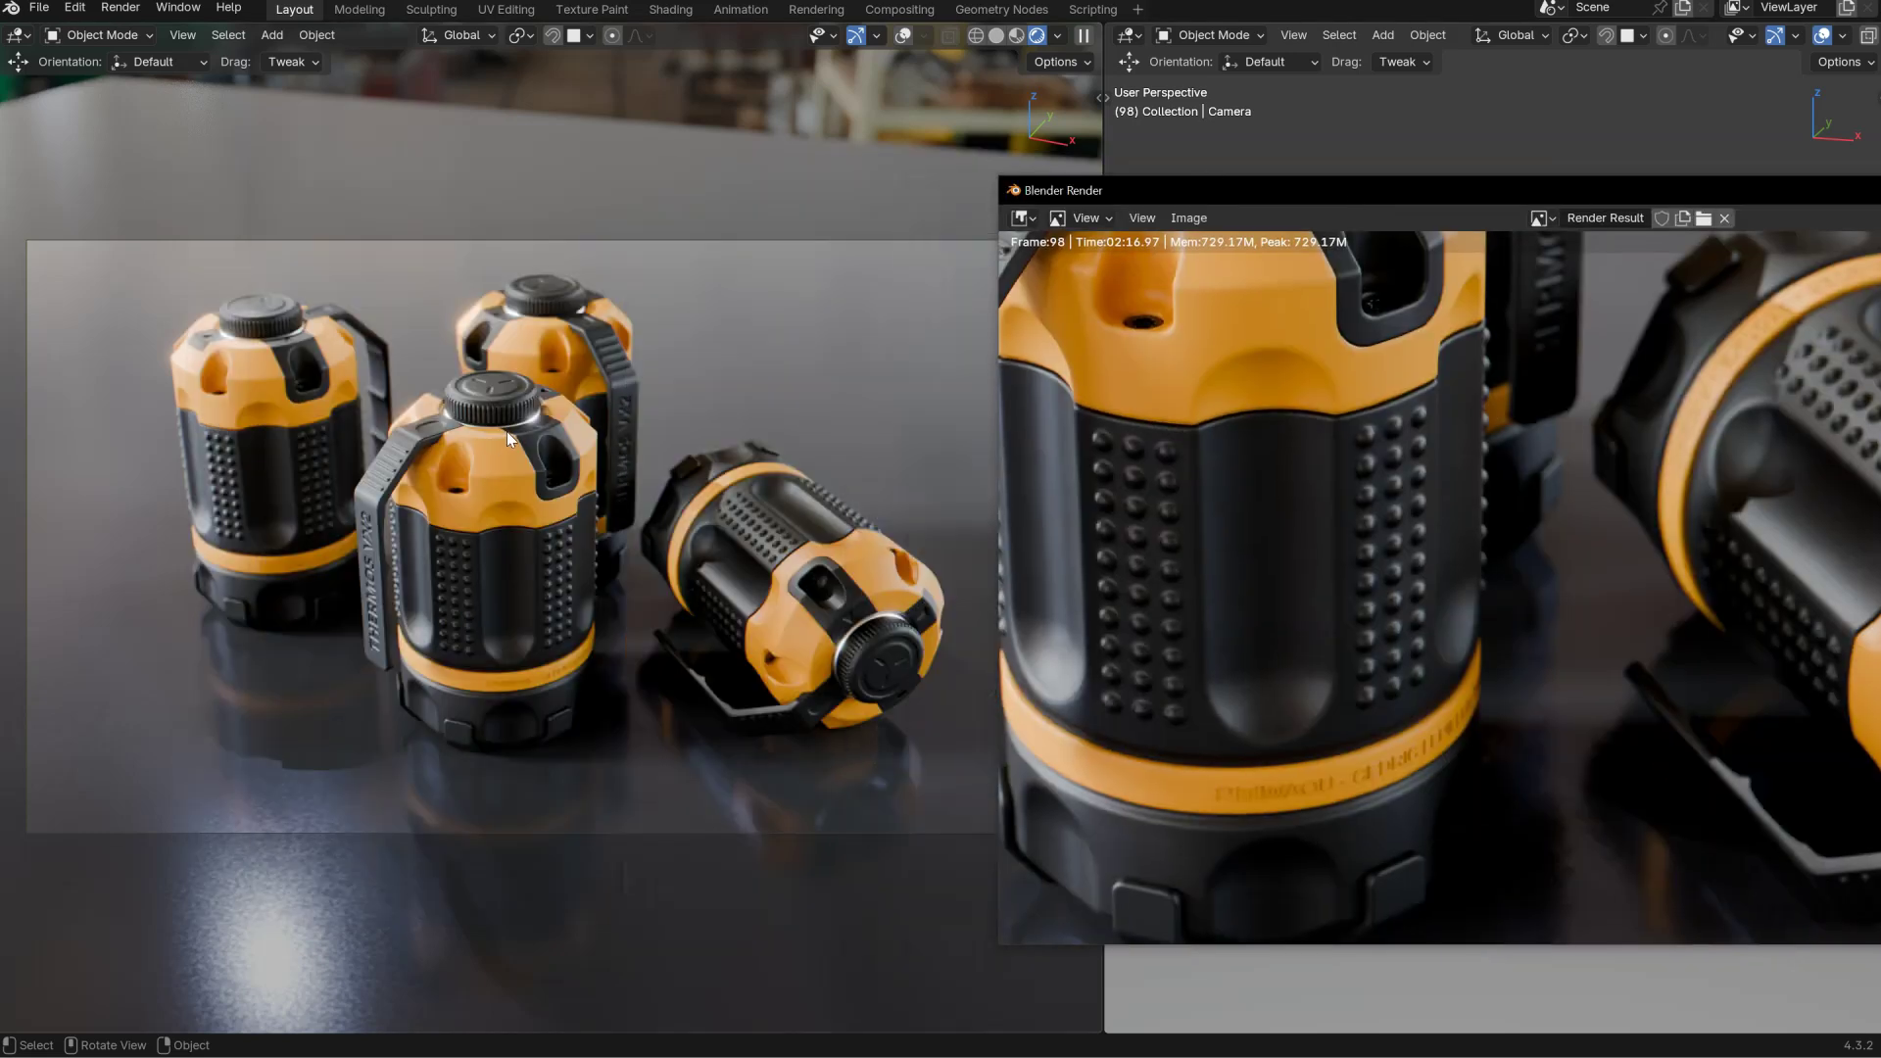
{"action": "left_click", "coordinate": [497, 455]}
{"action": "key", "text": "shift+z"}
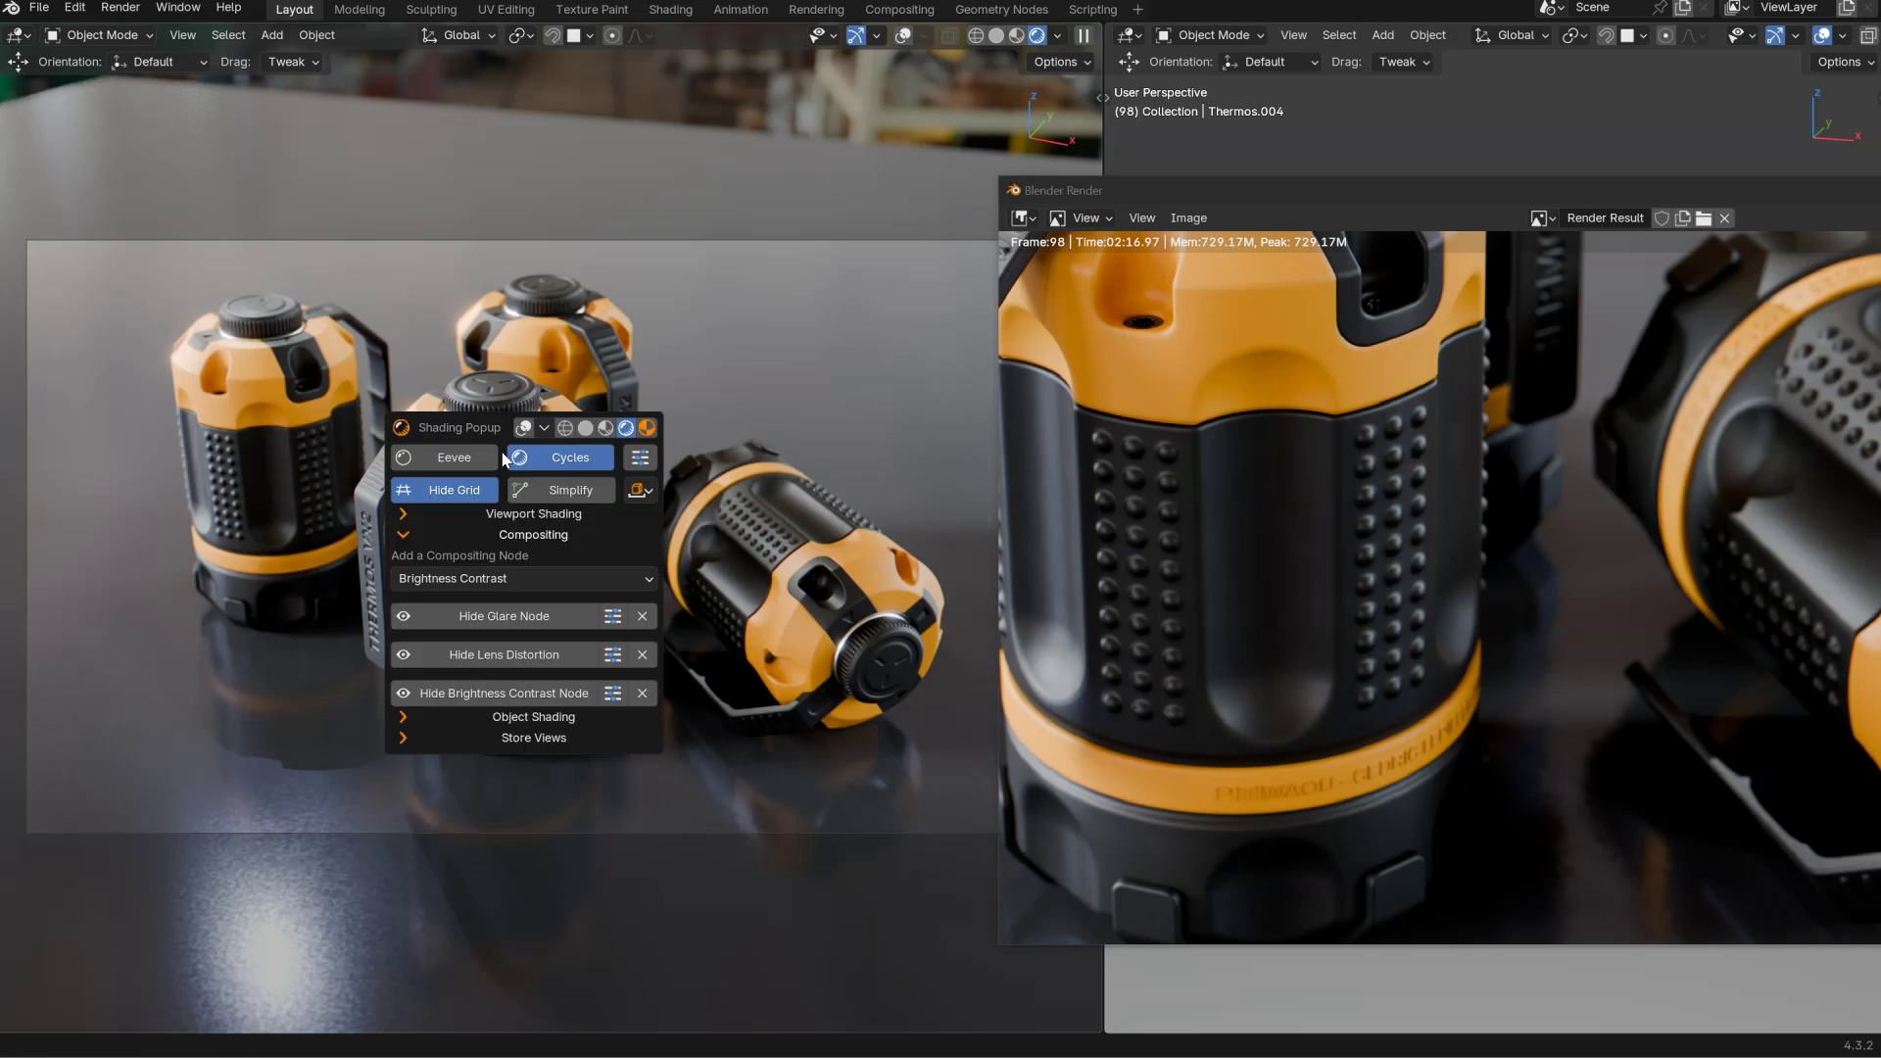
{"action": "left_click", "coordinate": [506, 619]}
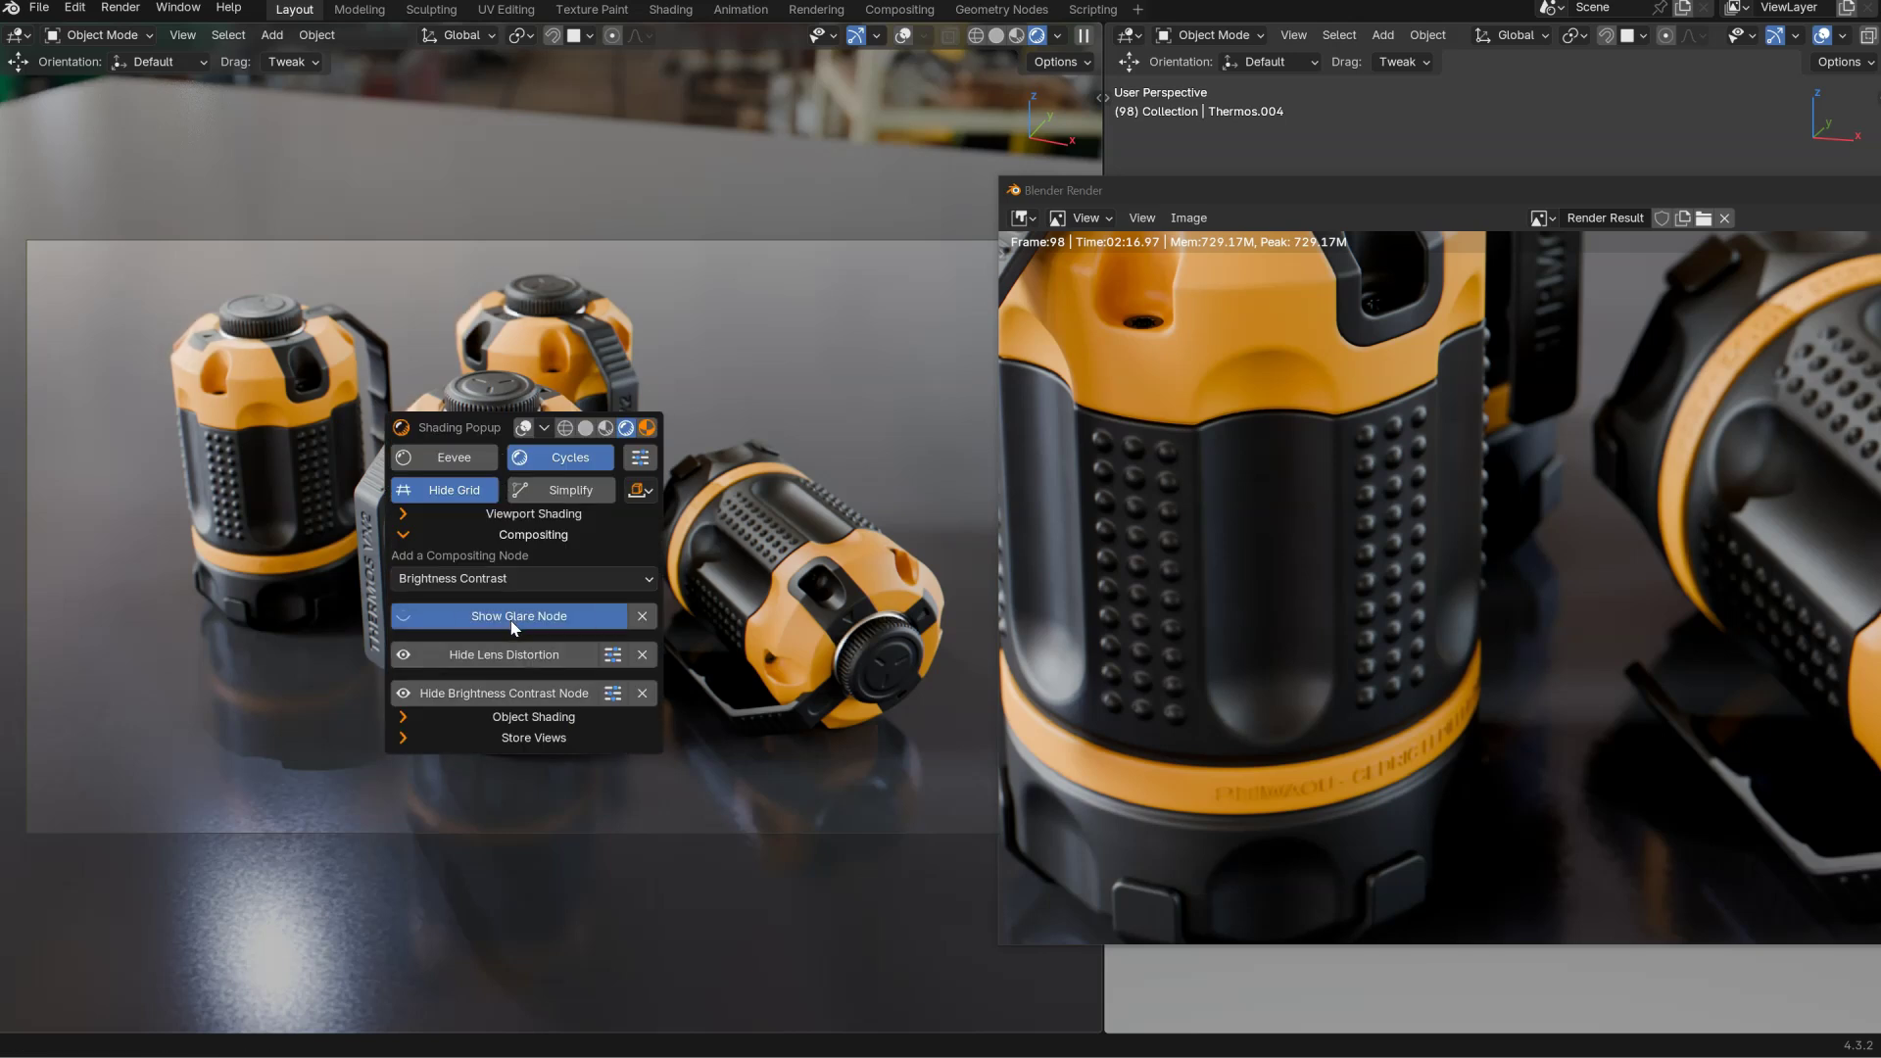
{"action": "middle_click_drag", "start_coordinate": [1281, 436], "coordinate": [1372, 504]}
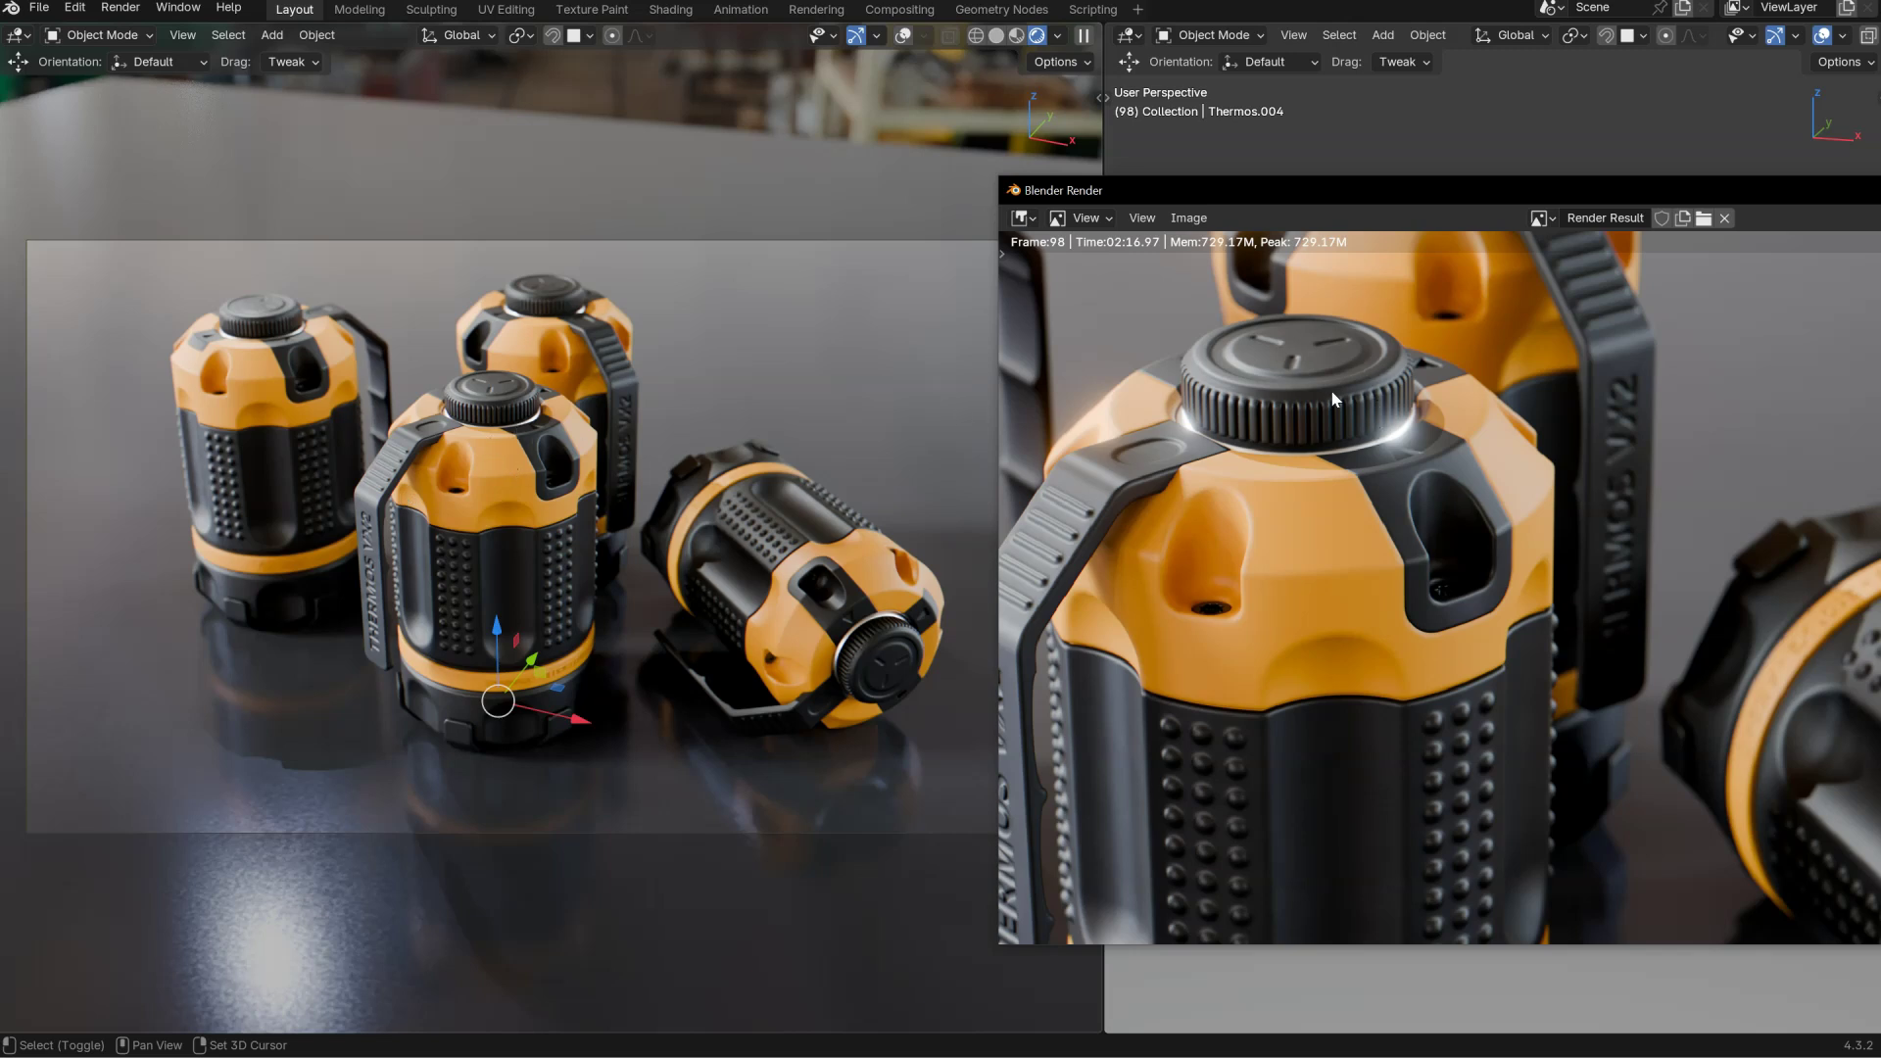
{"action": "middle_click_drag", "start_coordinate": [1332, 399], "coordinate": [1359, 405]}
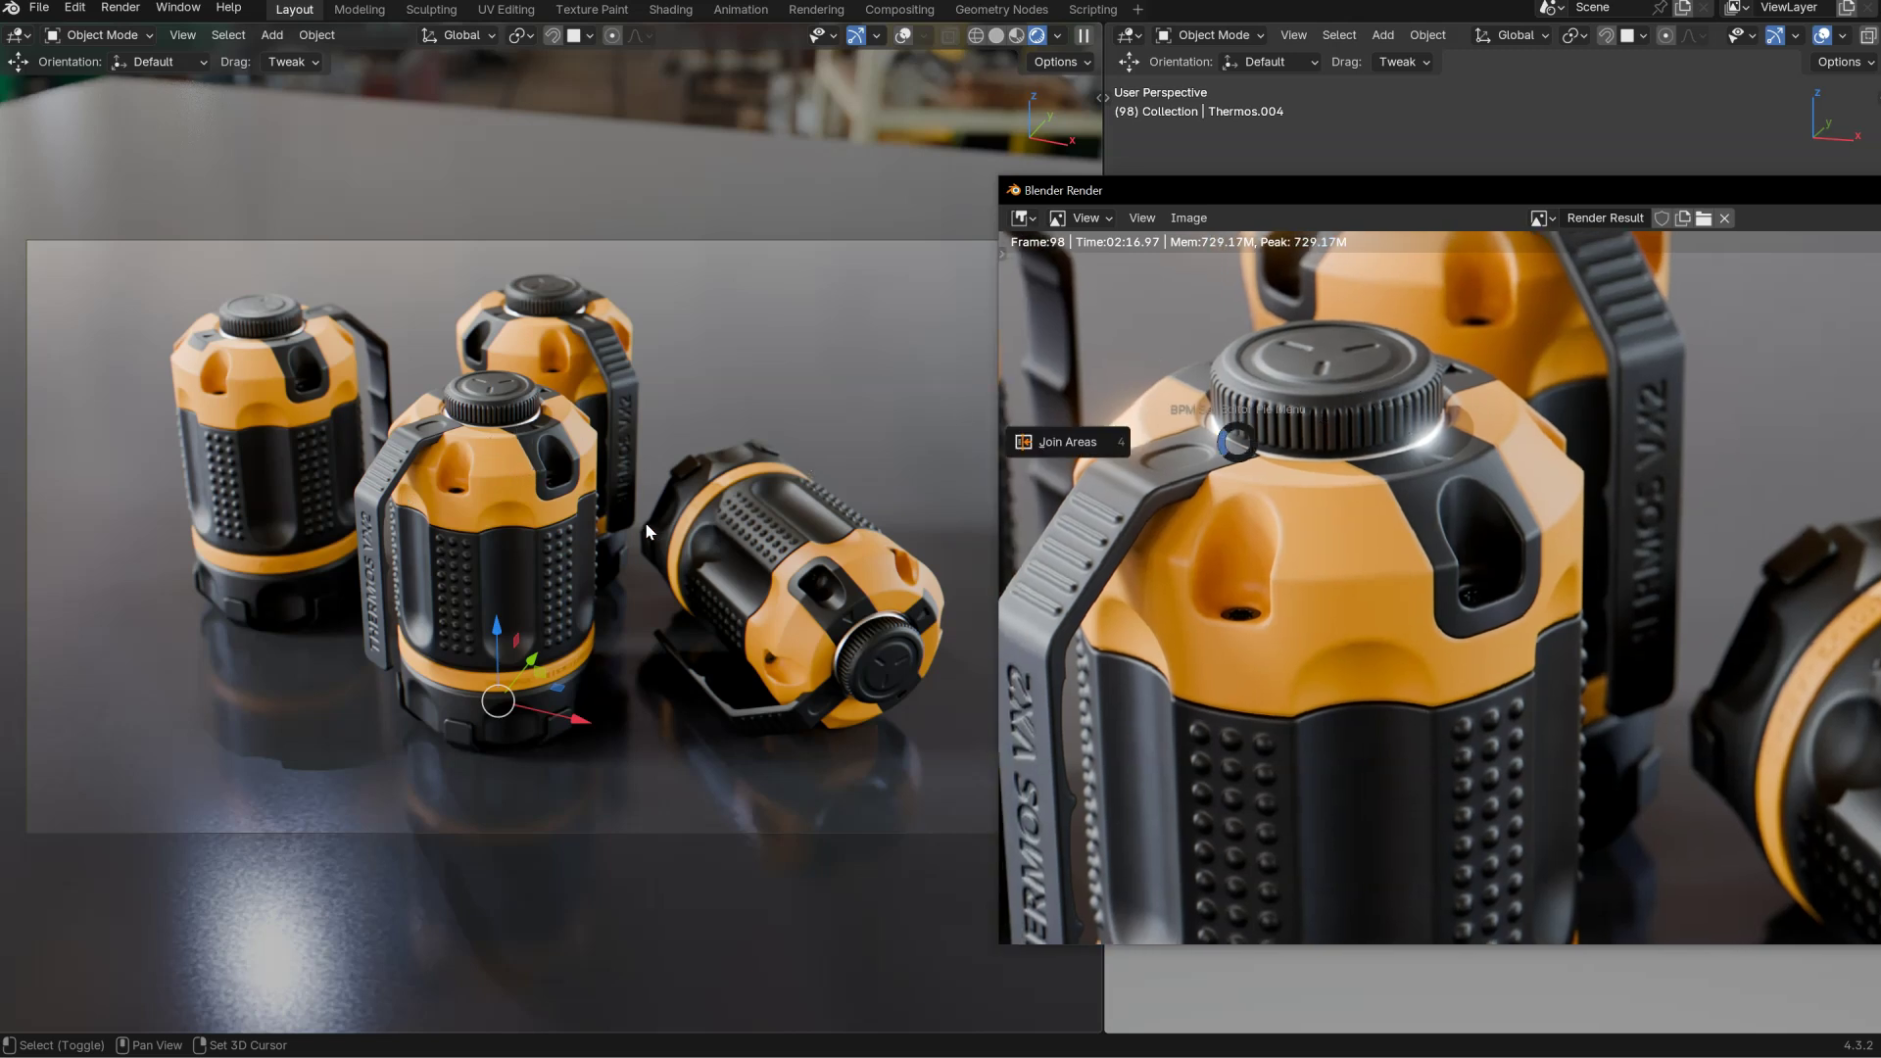
Switch the camera viewport area to the Compositor and re-enable the muted Glare node.
{"action": "key", "text": "shift+space"}
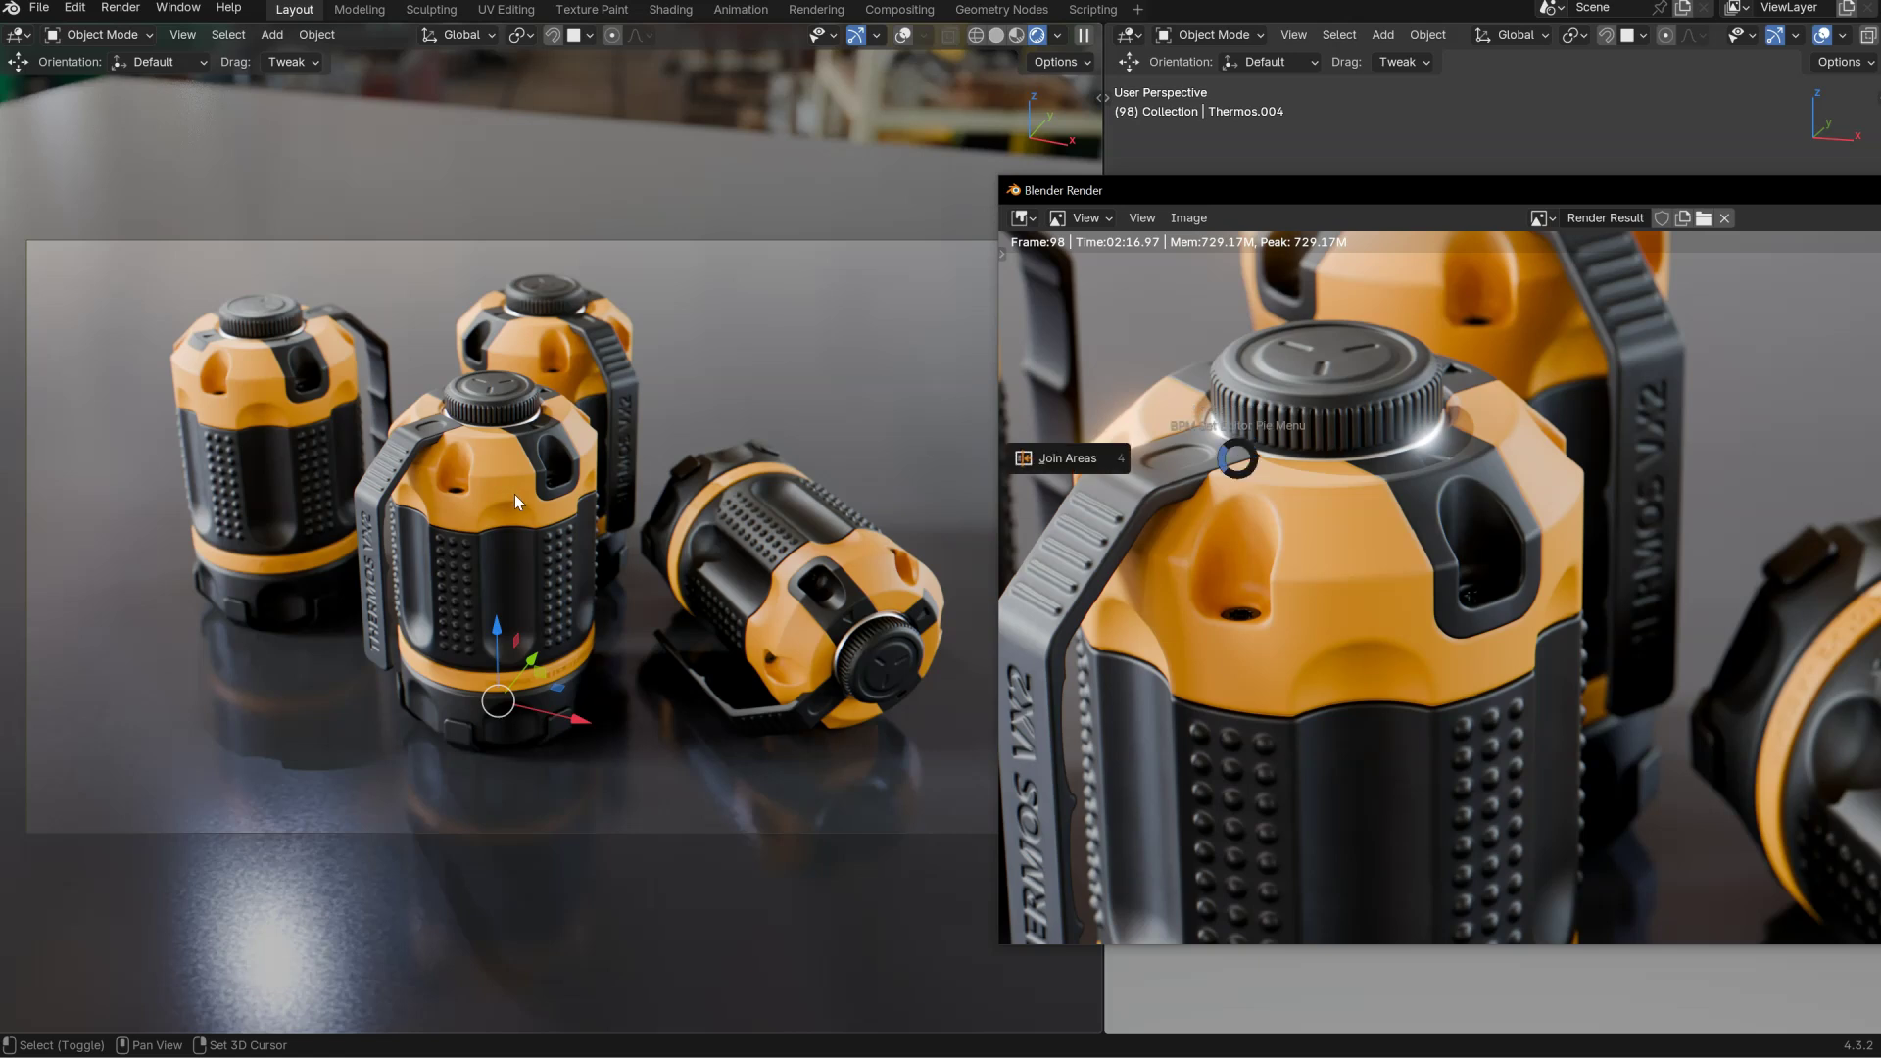
{"action": "left_click", "coordinate": [514, 487]}
{"action": "key", "text": "shift+space"}
{"action": "left_click", "coordinate": [628, 554]}
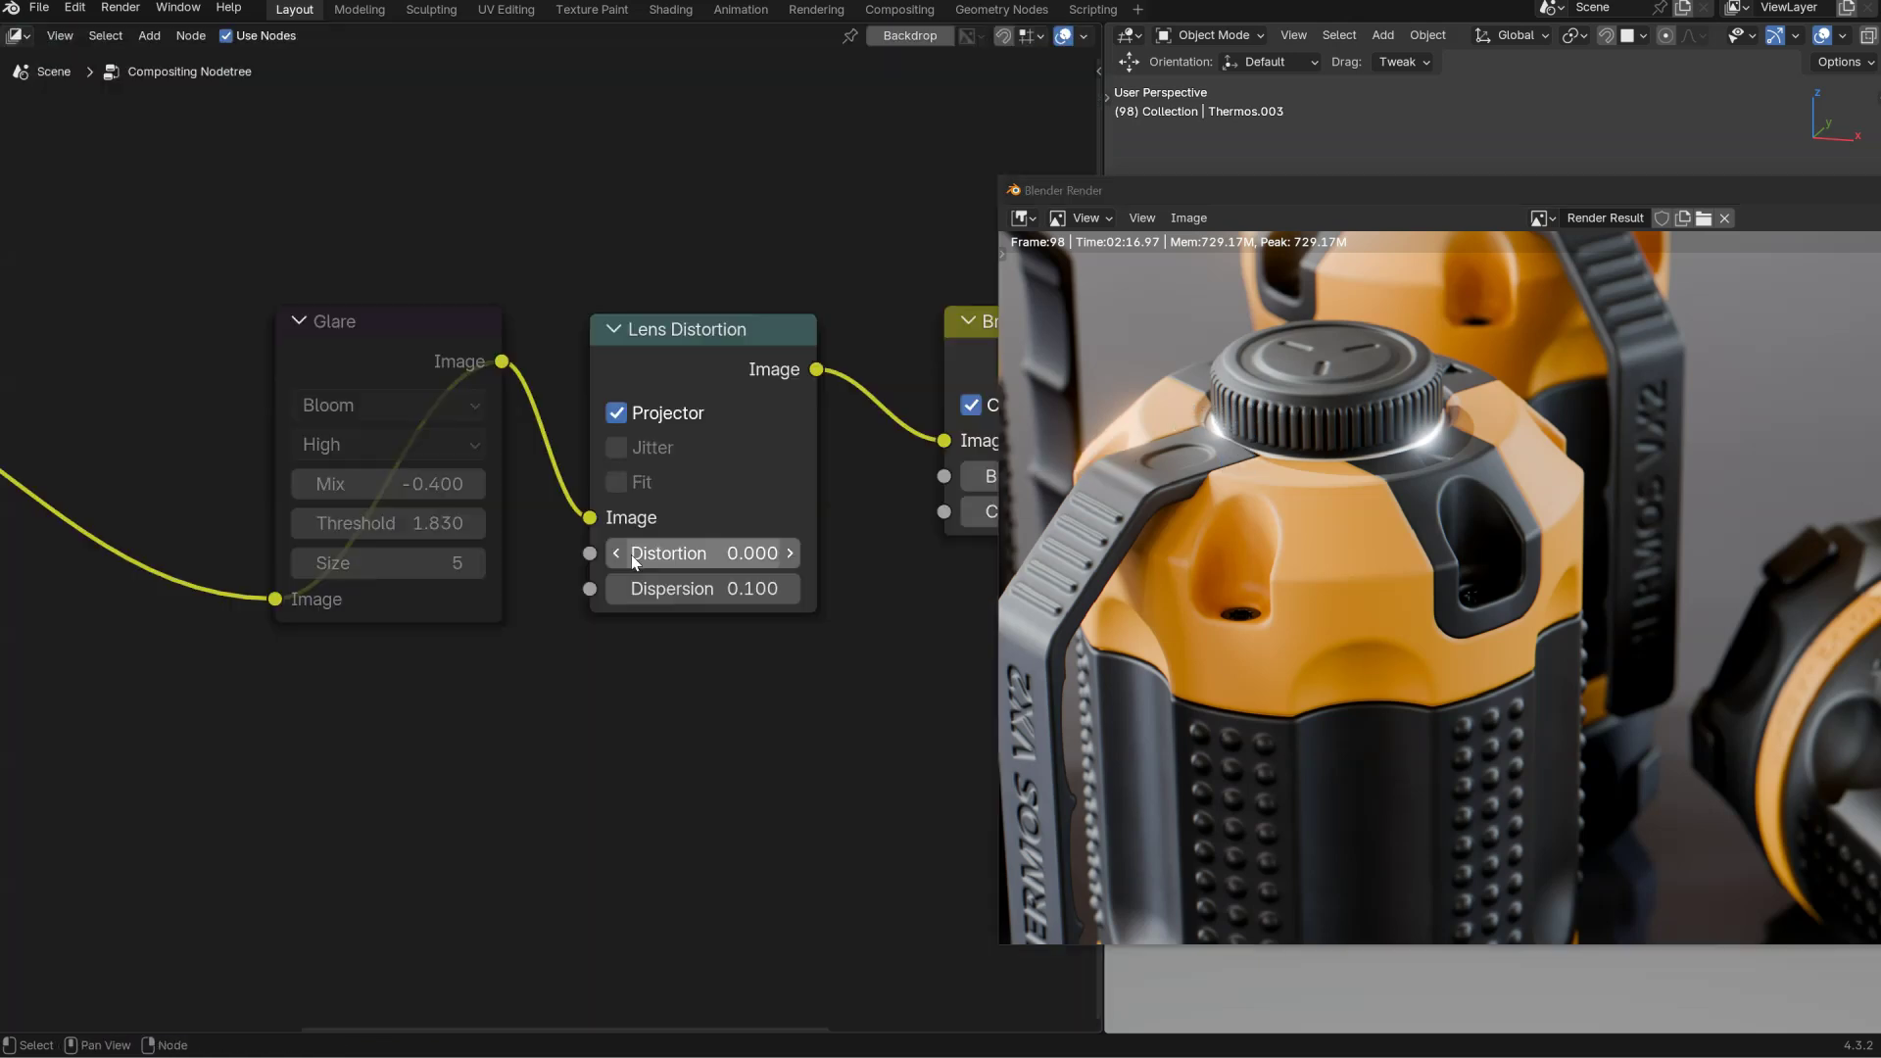
{"action": "left_click", "coordinate": [369, 334]}
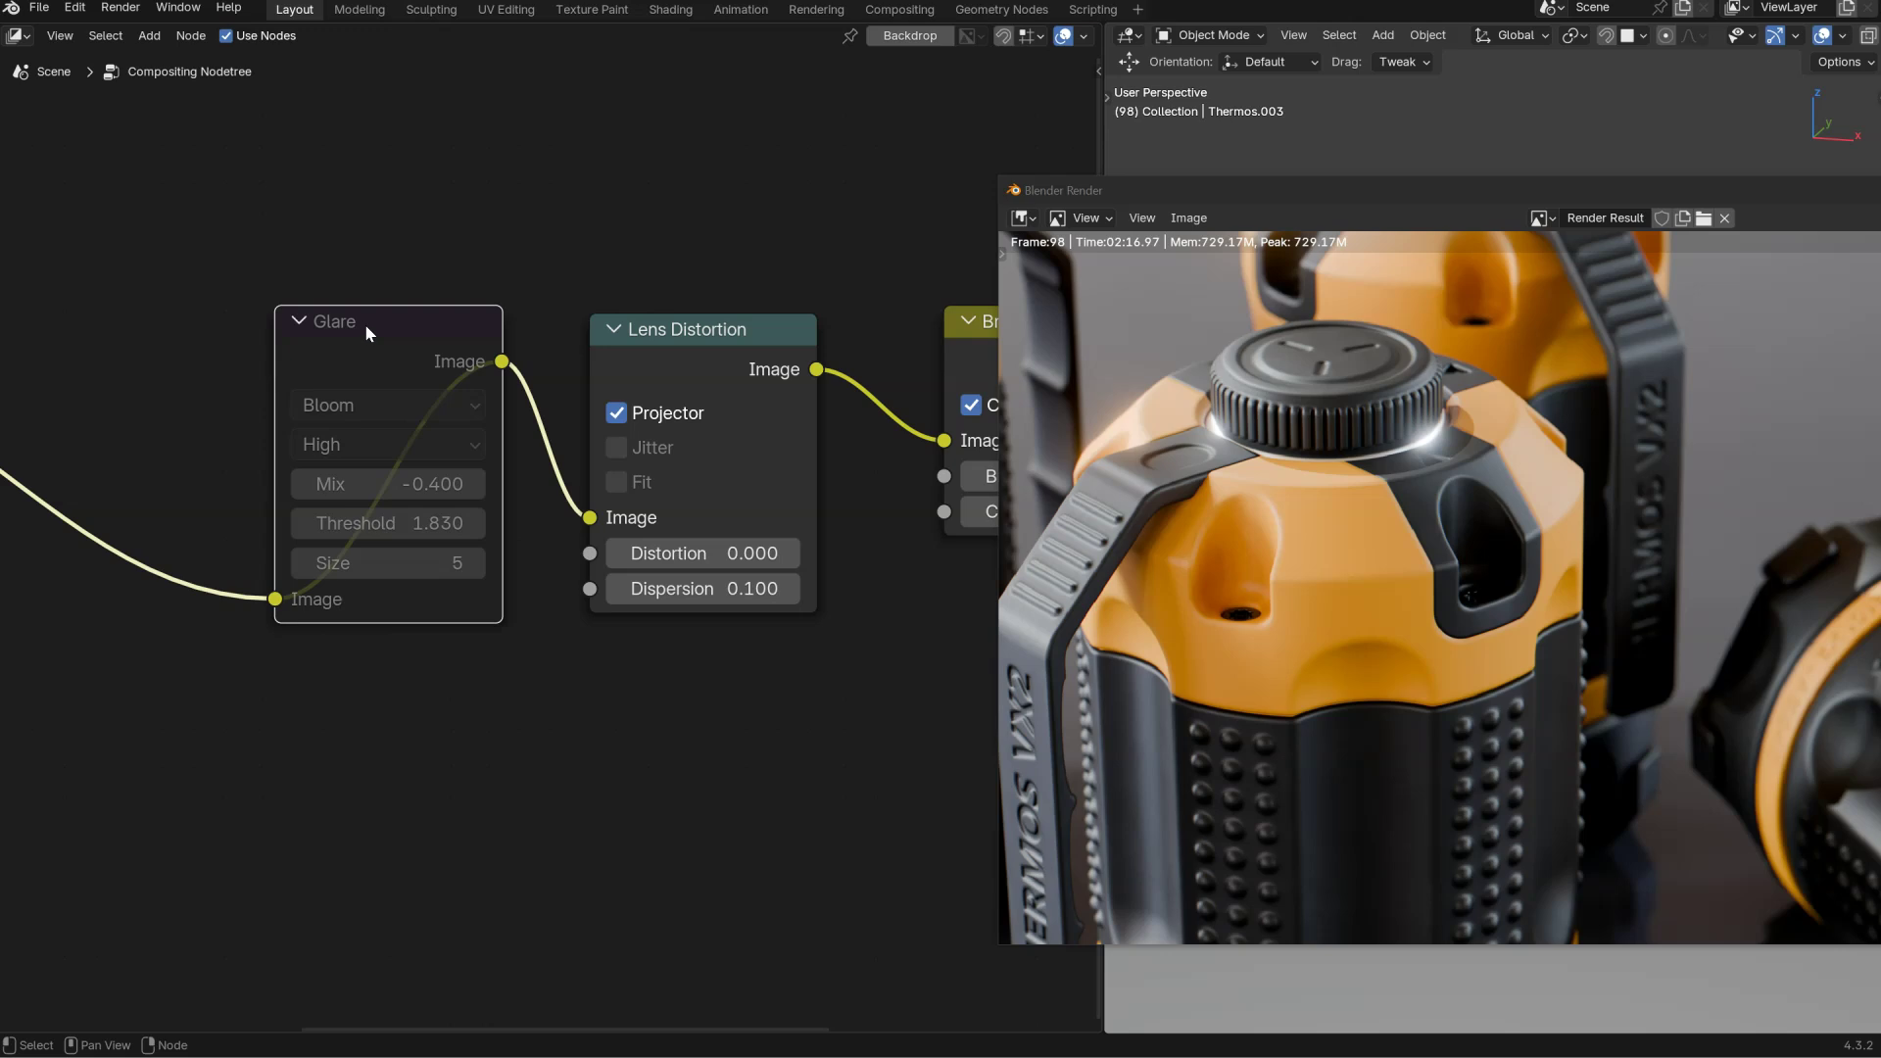
{"action": "key", "text": "m"}
{"action": "key", "text": "m"}
{"action": "key", "text": "m"}
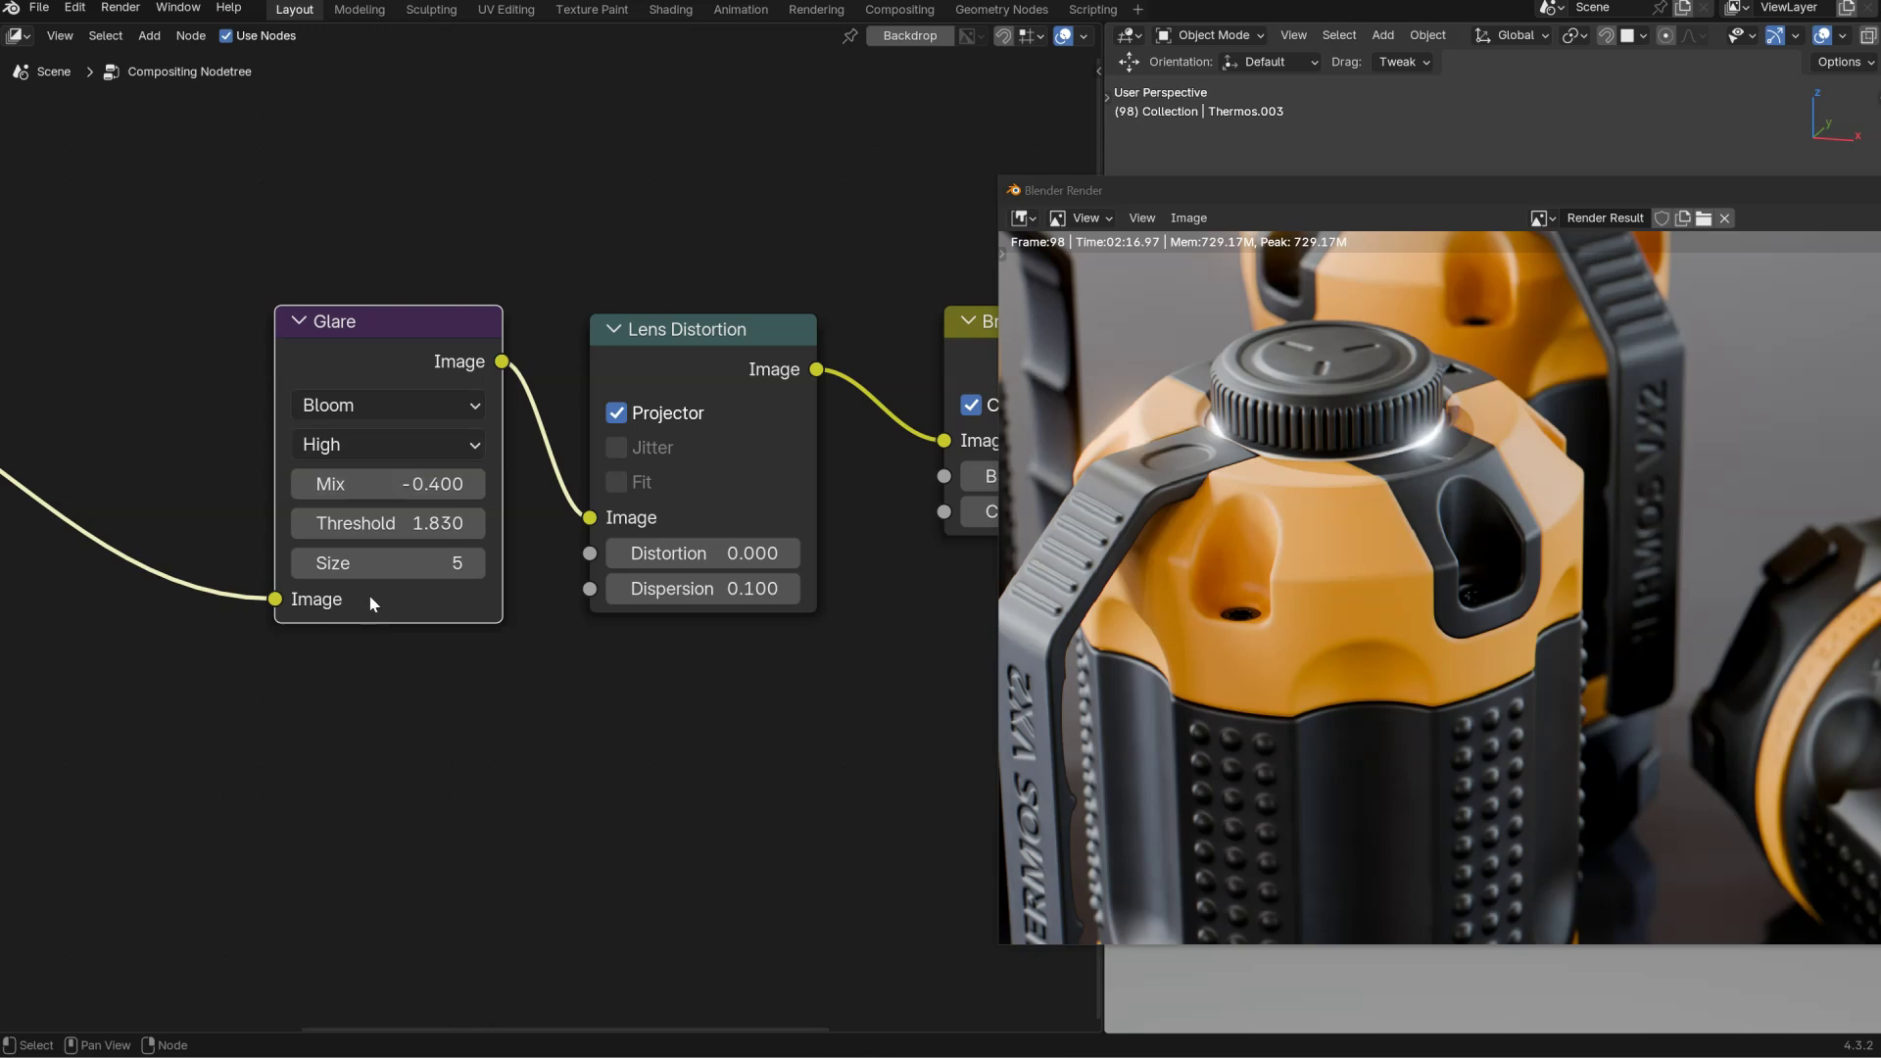
Set the Glare node's Mix to -0.25 and its Size to 4.
{"action": "middle_click_drag", "start_coordinate": [367, 561], "coordinate": [414, 580]}
{"action": "left_click", "coordinate": [407, 514]}
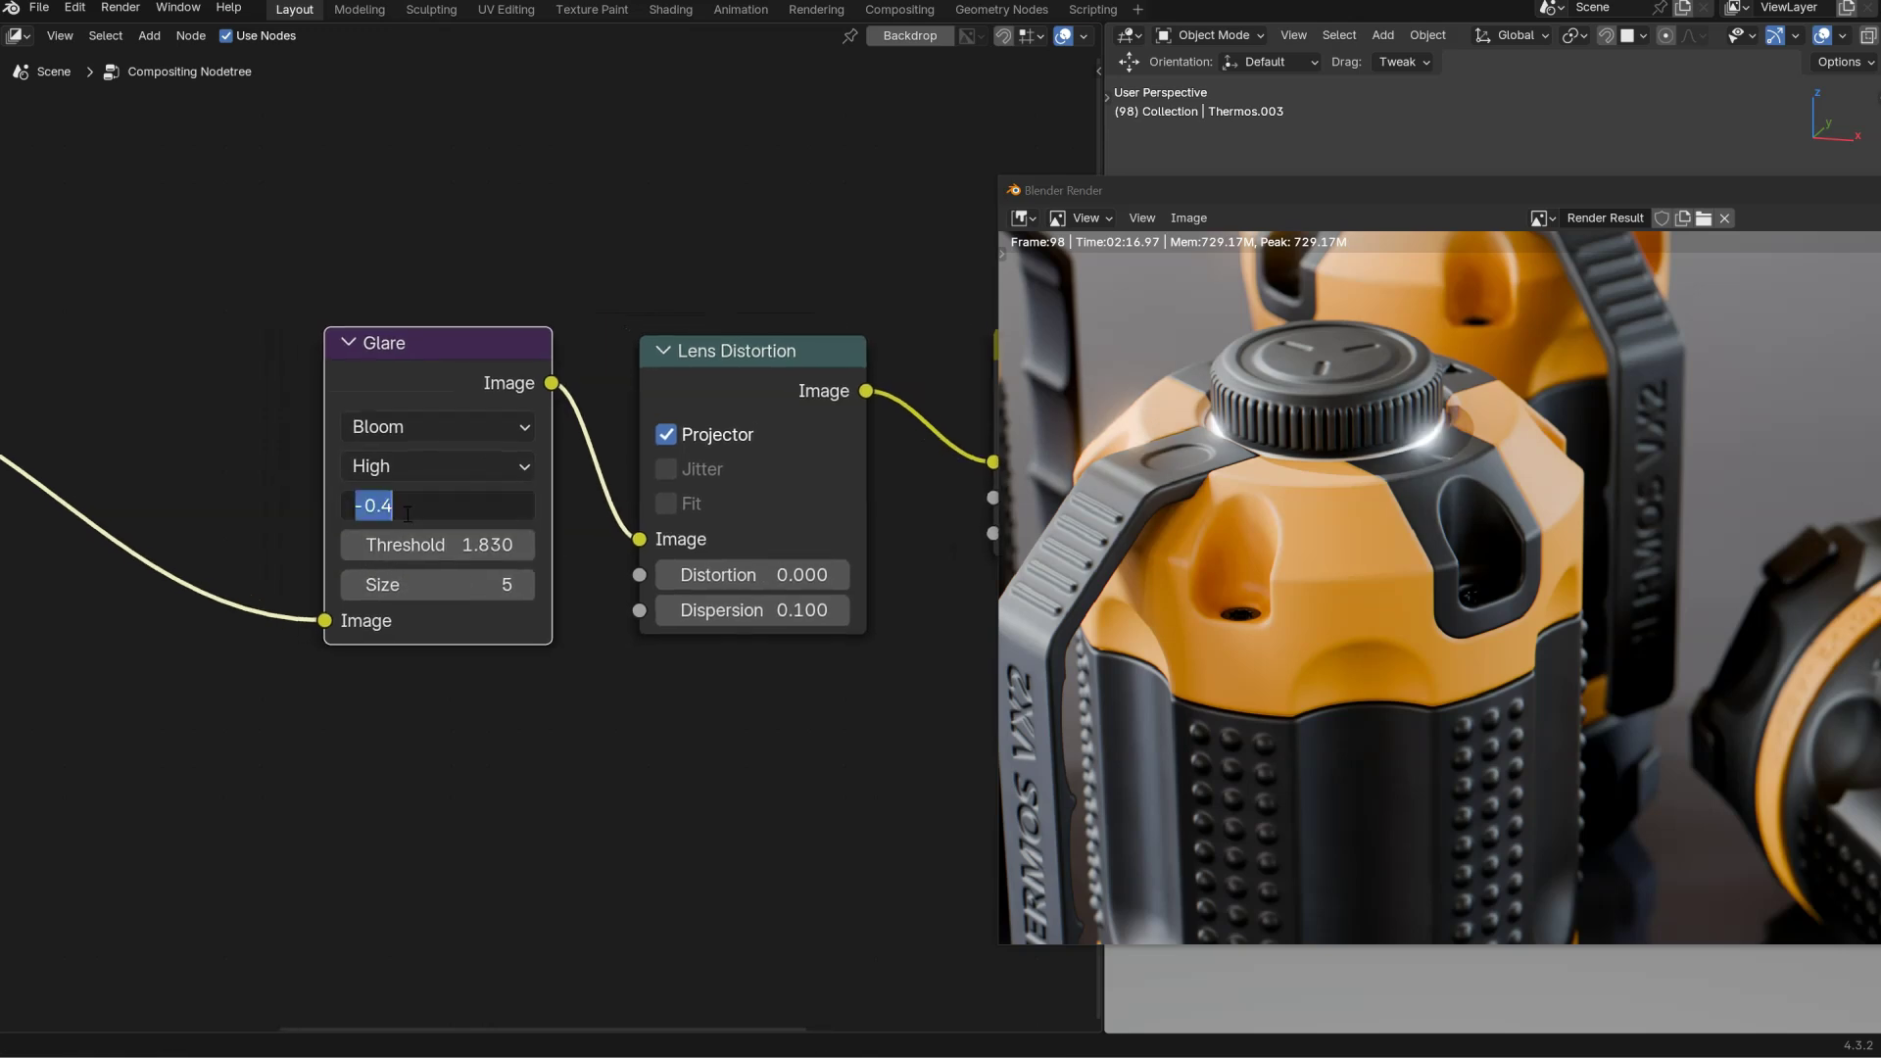
{"action": "left_click_drag", "start_coordinate": [385, 504], "coordinate": [485, 473]}
{"action": "type", "text": "25"}
{"action": "key", "text": "Return"}
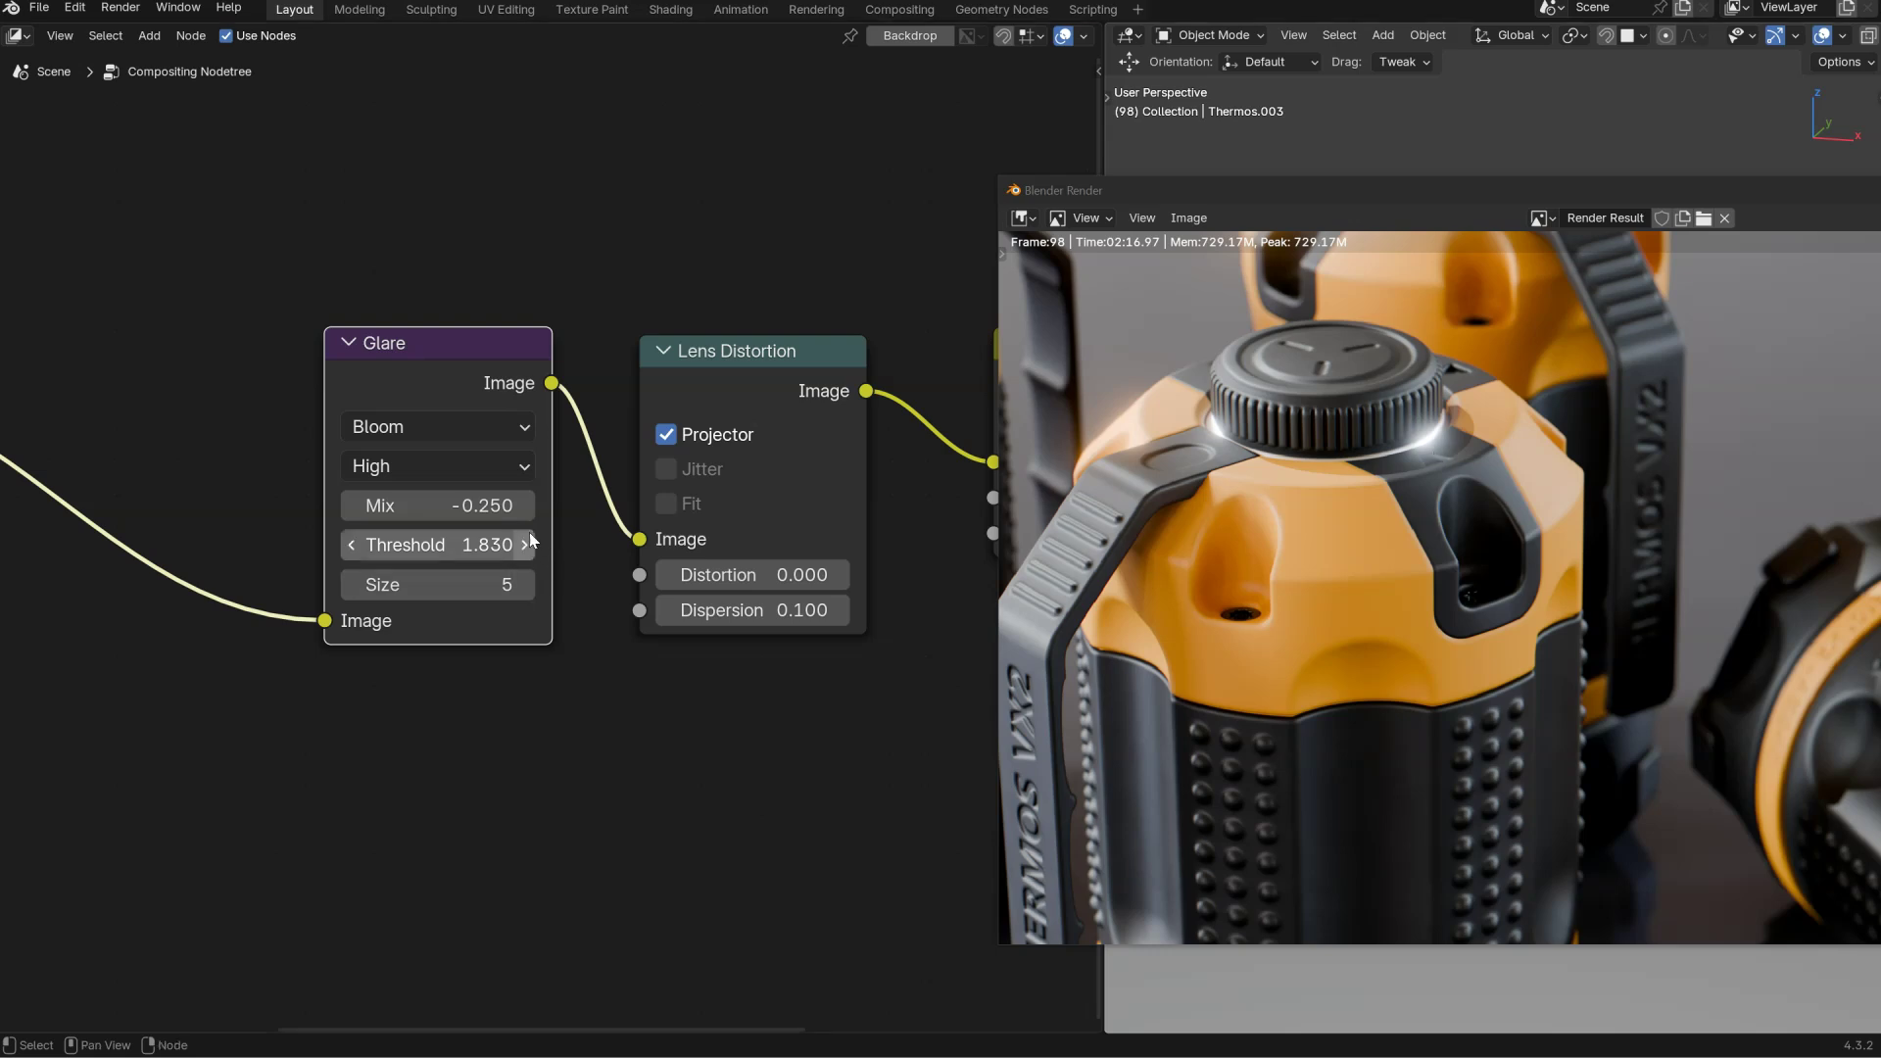
{"action": "middle_click_drag", "start_coordinate": [487, 530], "coordinate": [480, 532]}
{"action": "left_click", "coordinate": [342, 587]}
{"action": "left_click", "coordinate": [343, 589]}
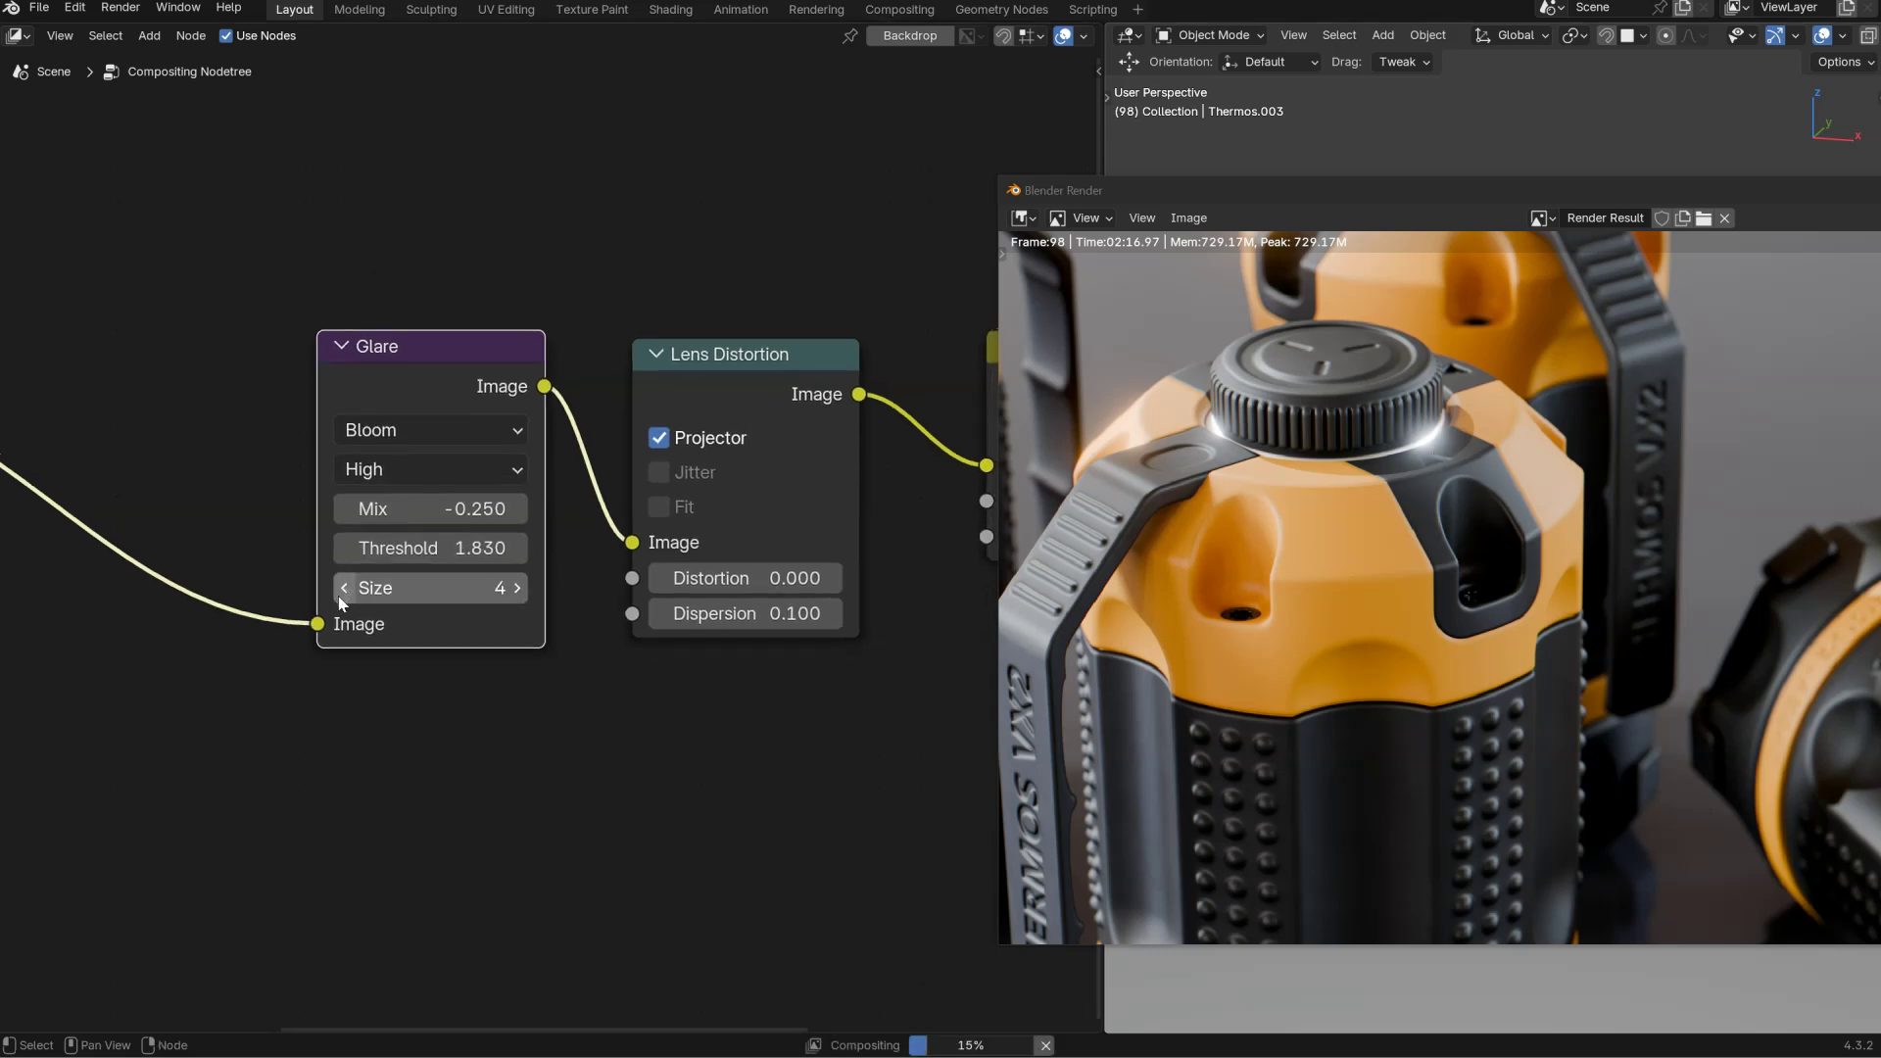
{"action": "left_click", "coordinate": [342, 590]}
{"action": "left_click", "coordinate": [517, 588]}
Set the Glare node's Mix to -0.5.
{"action": "left_click", "coordinate": [456, 514]}
{"action": "left_click_drag", "start_coordinate": [376, 507], "coordinate": [545, 435]}
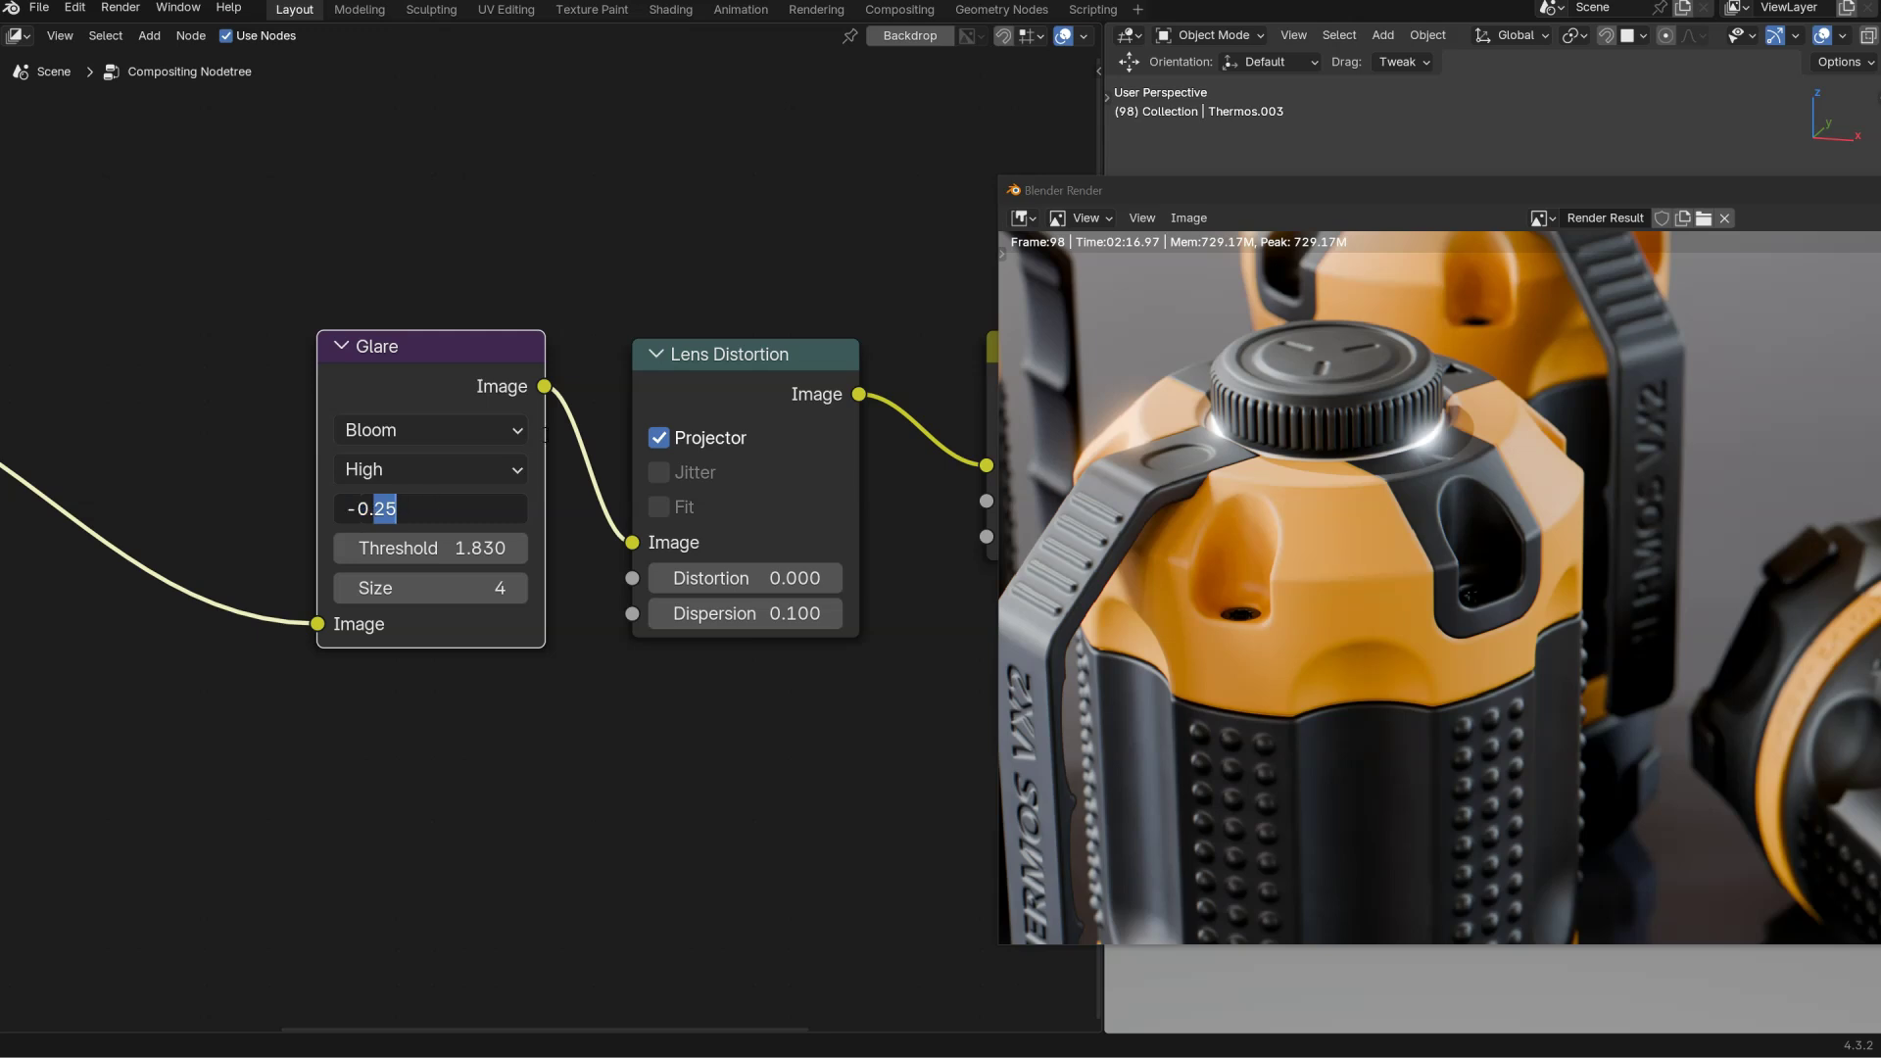
{"action": "type", "text": "5"}
{"action": "key", "text": "Return"}
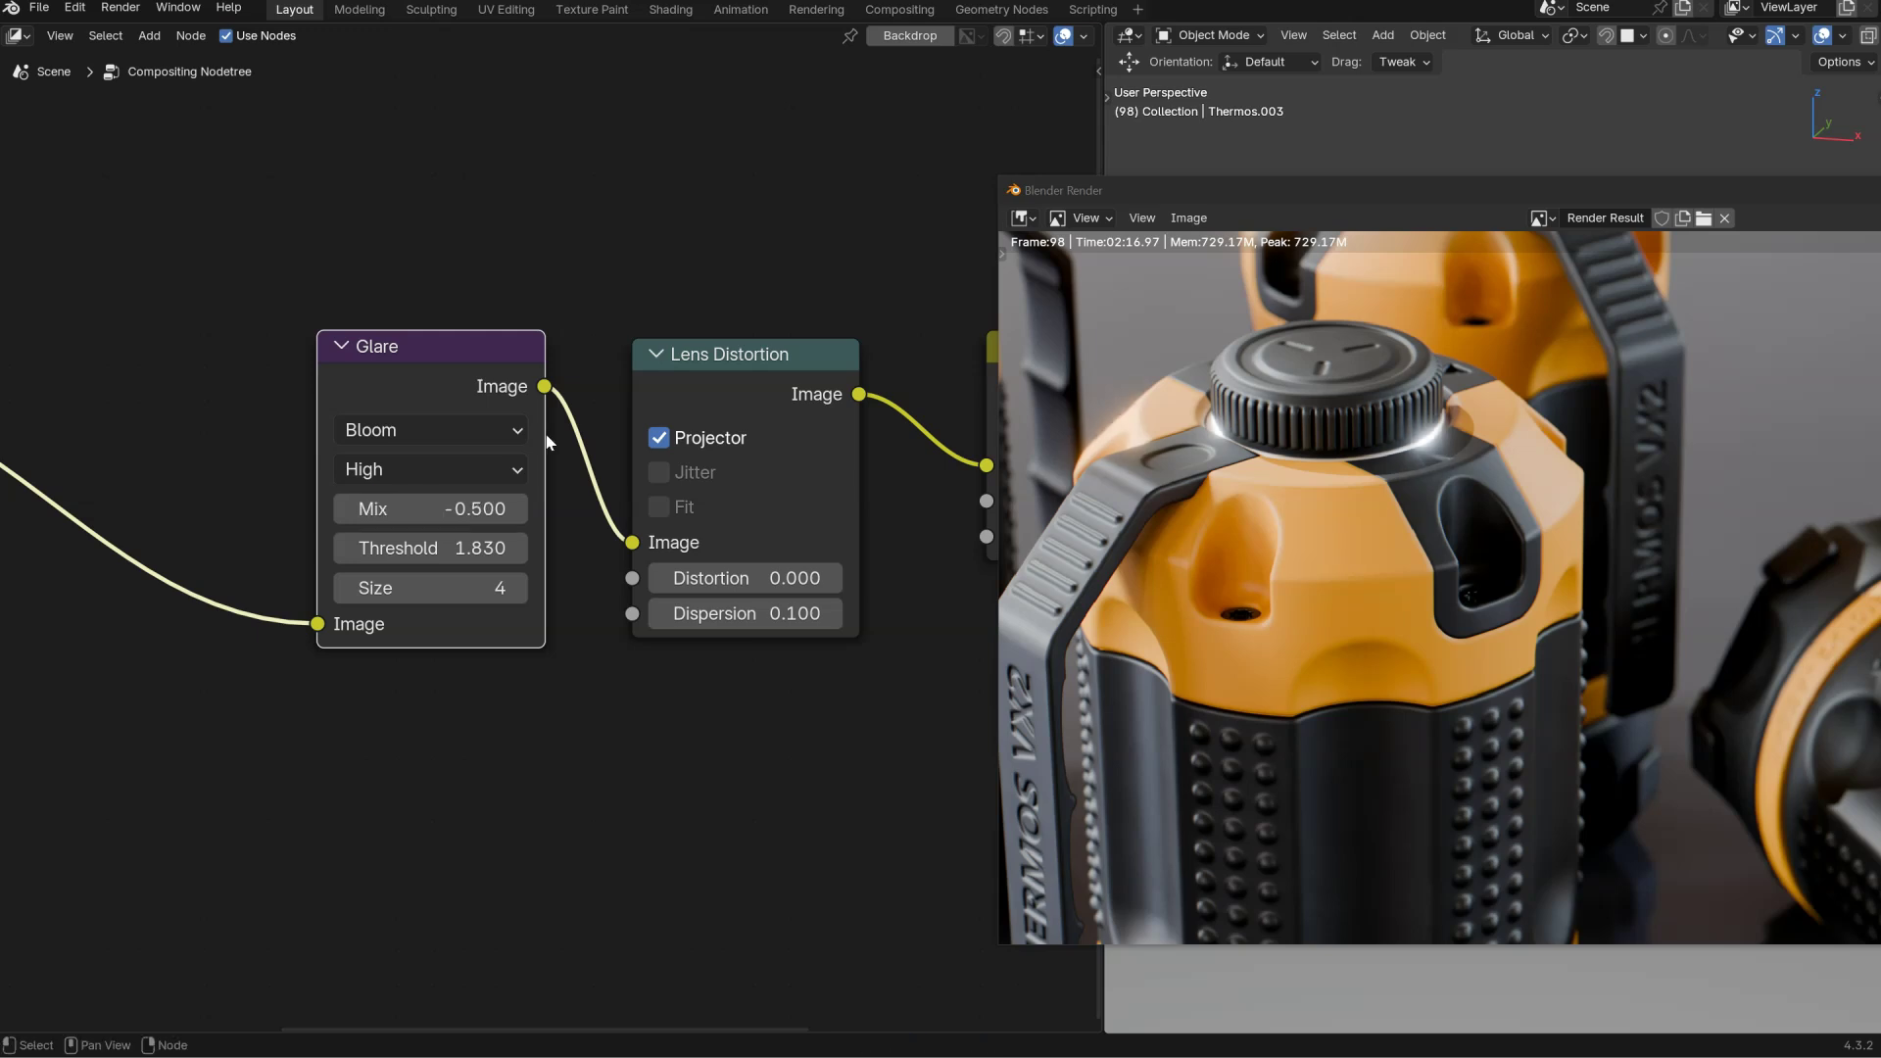
Set the Glare node's Mix to -0.7 and check the glow around the thermos caps in the render result.
{"action": "left_click", "coordinate": [515, 514]}
{"action": "left_click_drag", "start_coordinate": [376, 509], "coordinate": [501, 471]}
{"action": "type", "text": "7"}
{"action": "key", "text": "Return"}
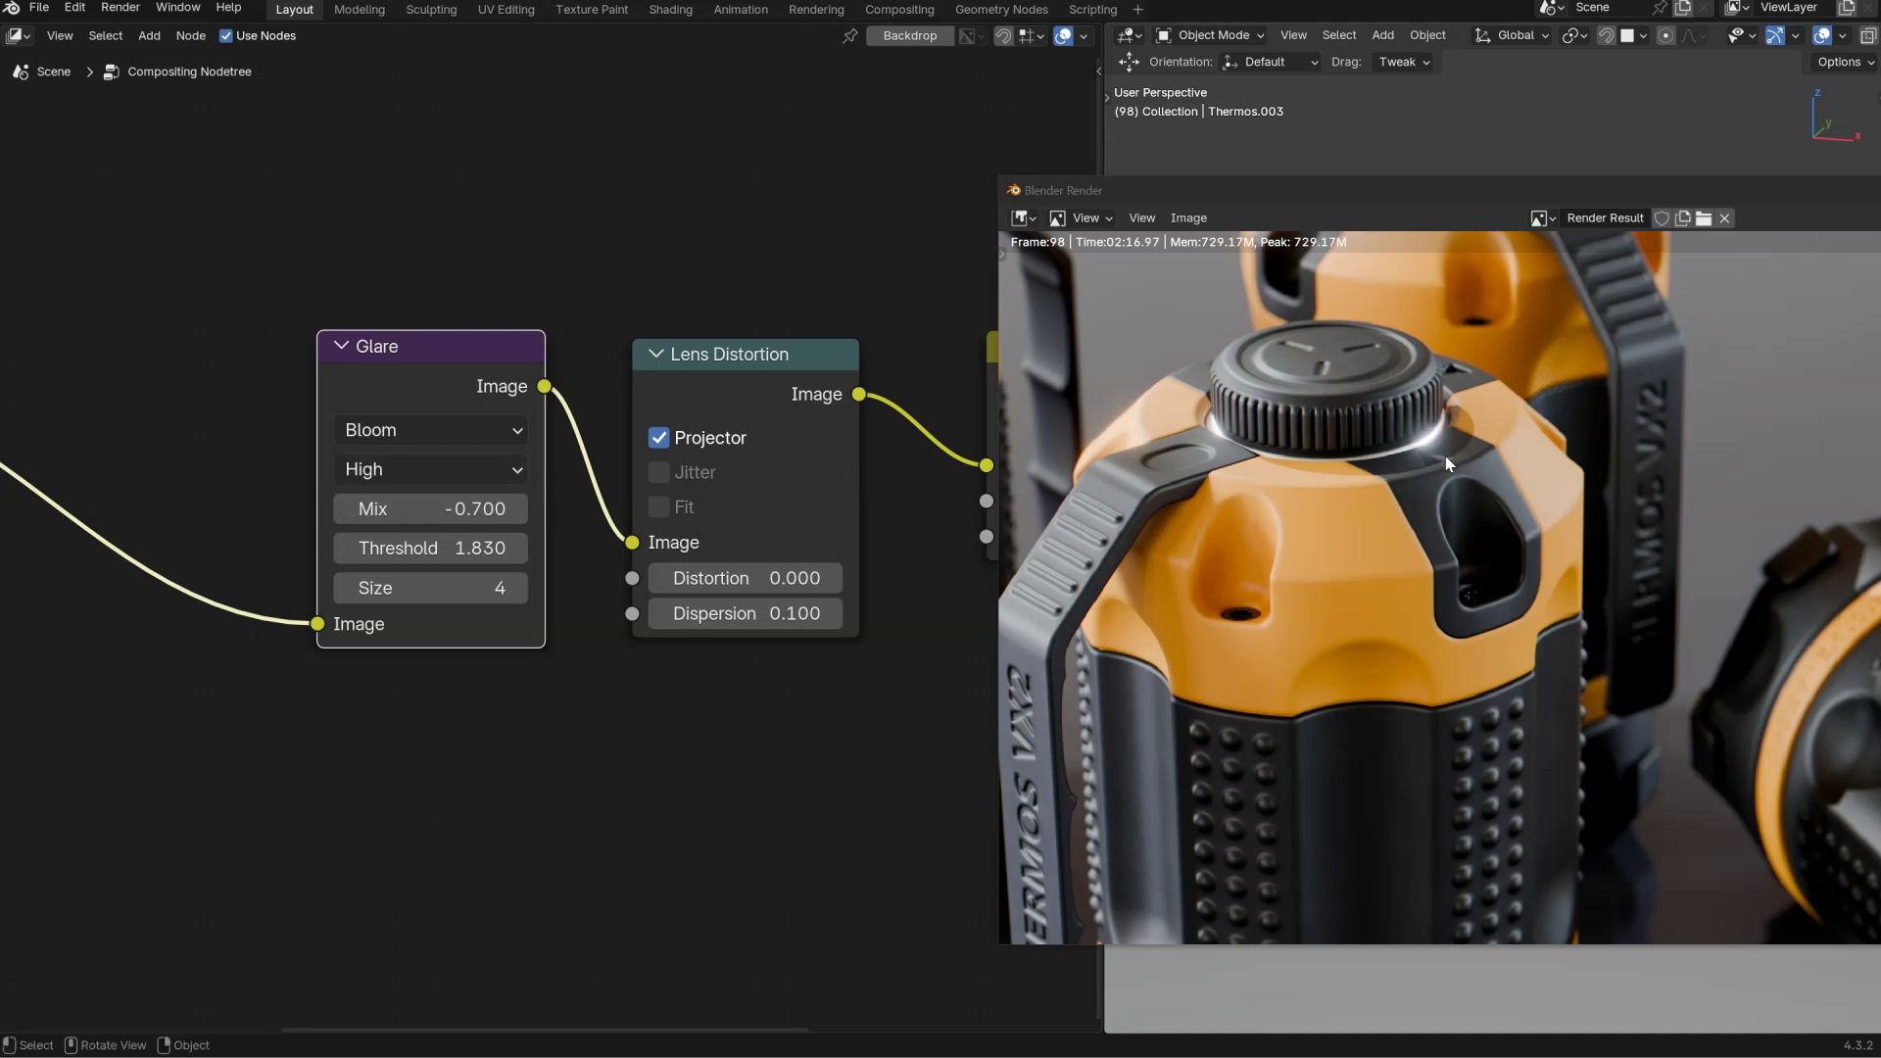
{"action": "middle_click_drag", "start_coordinate": [1526, 459], "coordinate": [1476, 491], "text": "ctrl"}
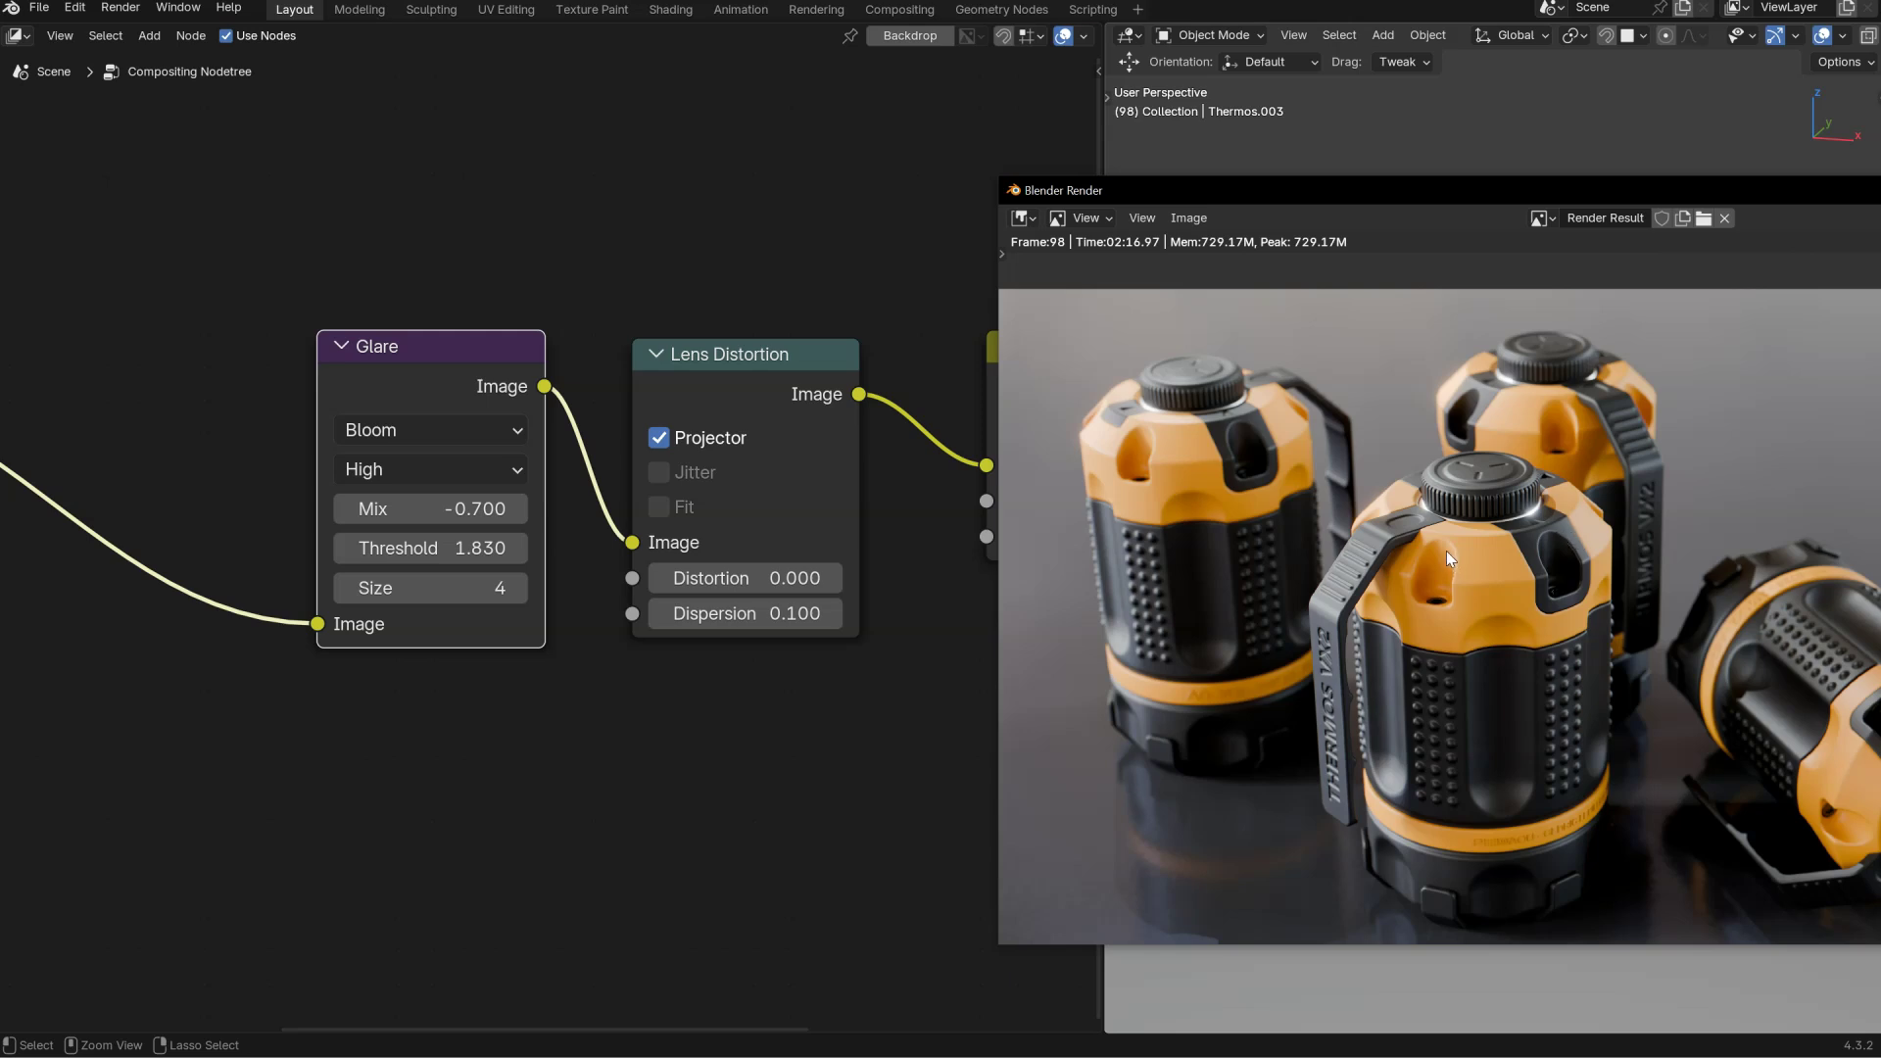
{"action": "scroll", "coordinate": [1430, 539], "scroll_direction": "up", "scroll_amount": 1}
{"action": "scroll", "coordinate": [1470, 504], "scroll_direction": "up", "scroll_amount": 1}
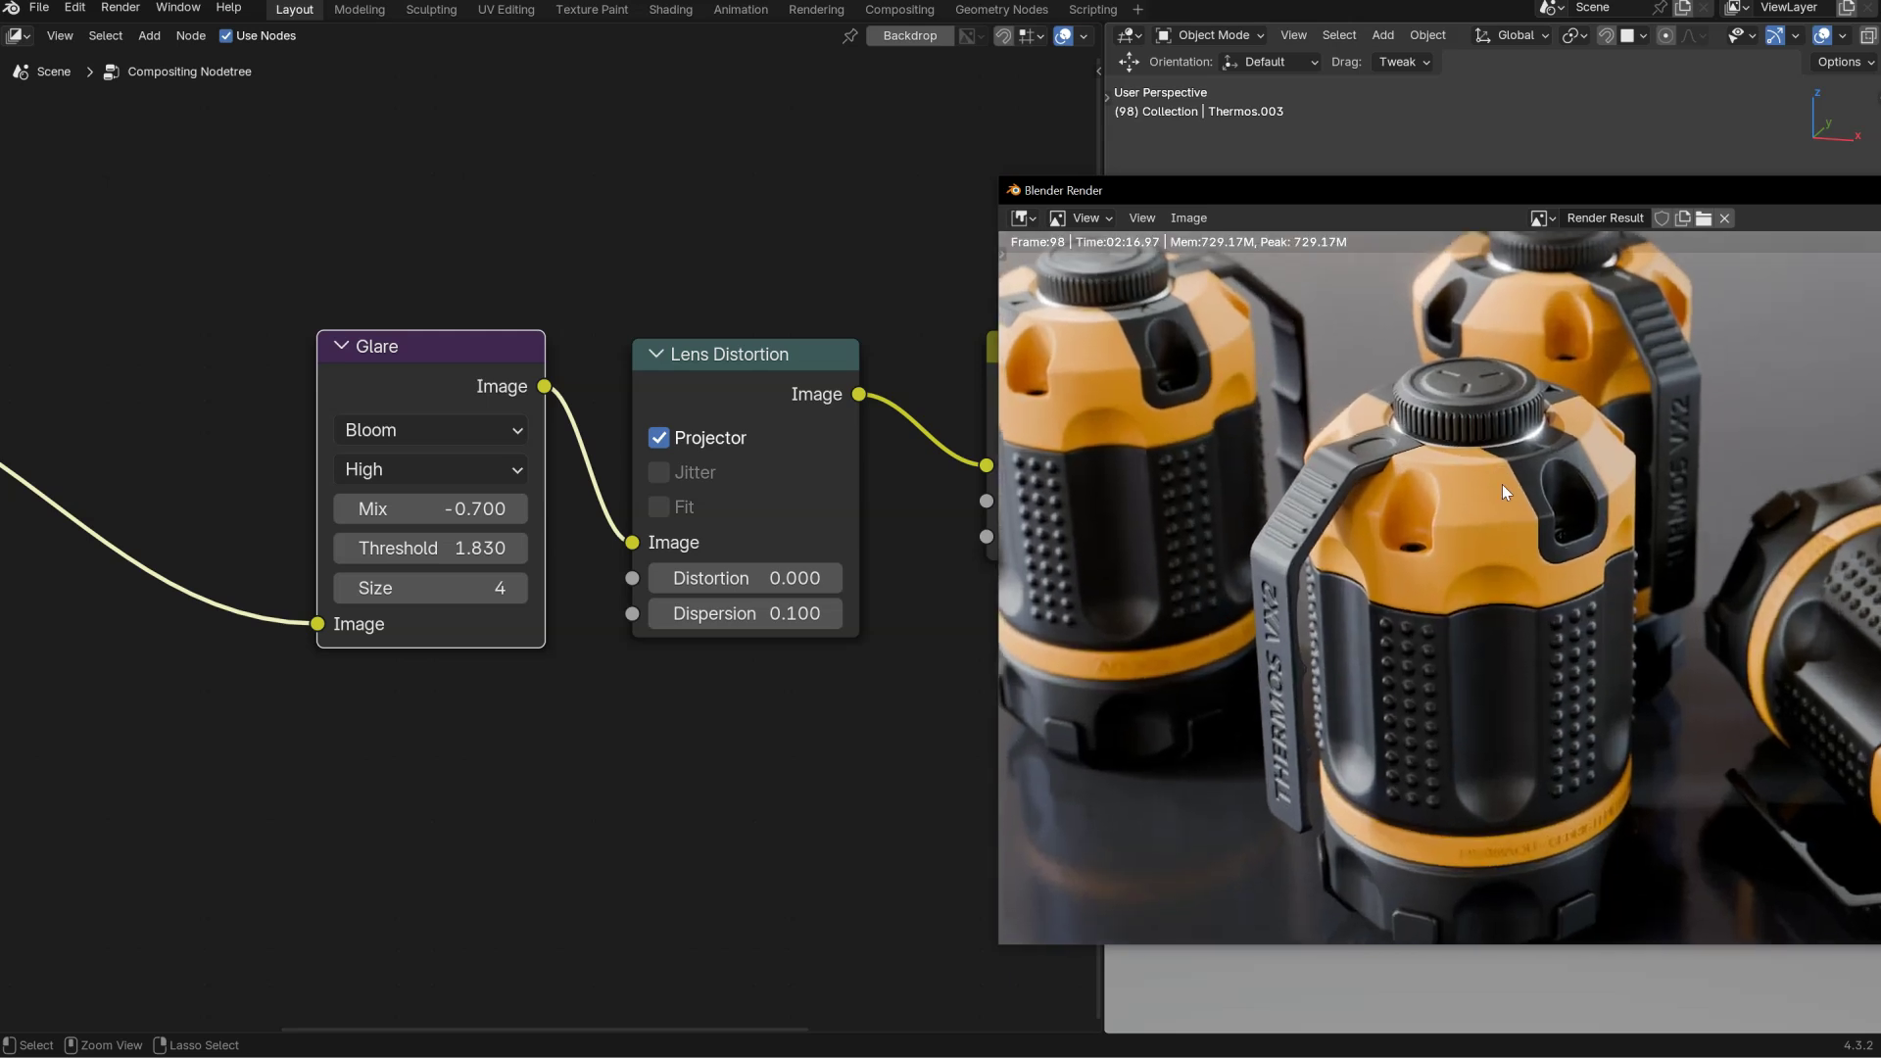
Set the Glare node's Mix to -0.8 and its Size to 5.
{"action": "left_click", "coordinate": [485, 495]}
{"action": "double_click", "coordinate": [485, 493]}
{"action": "type", "text": "8"}
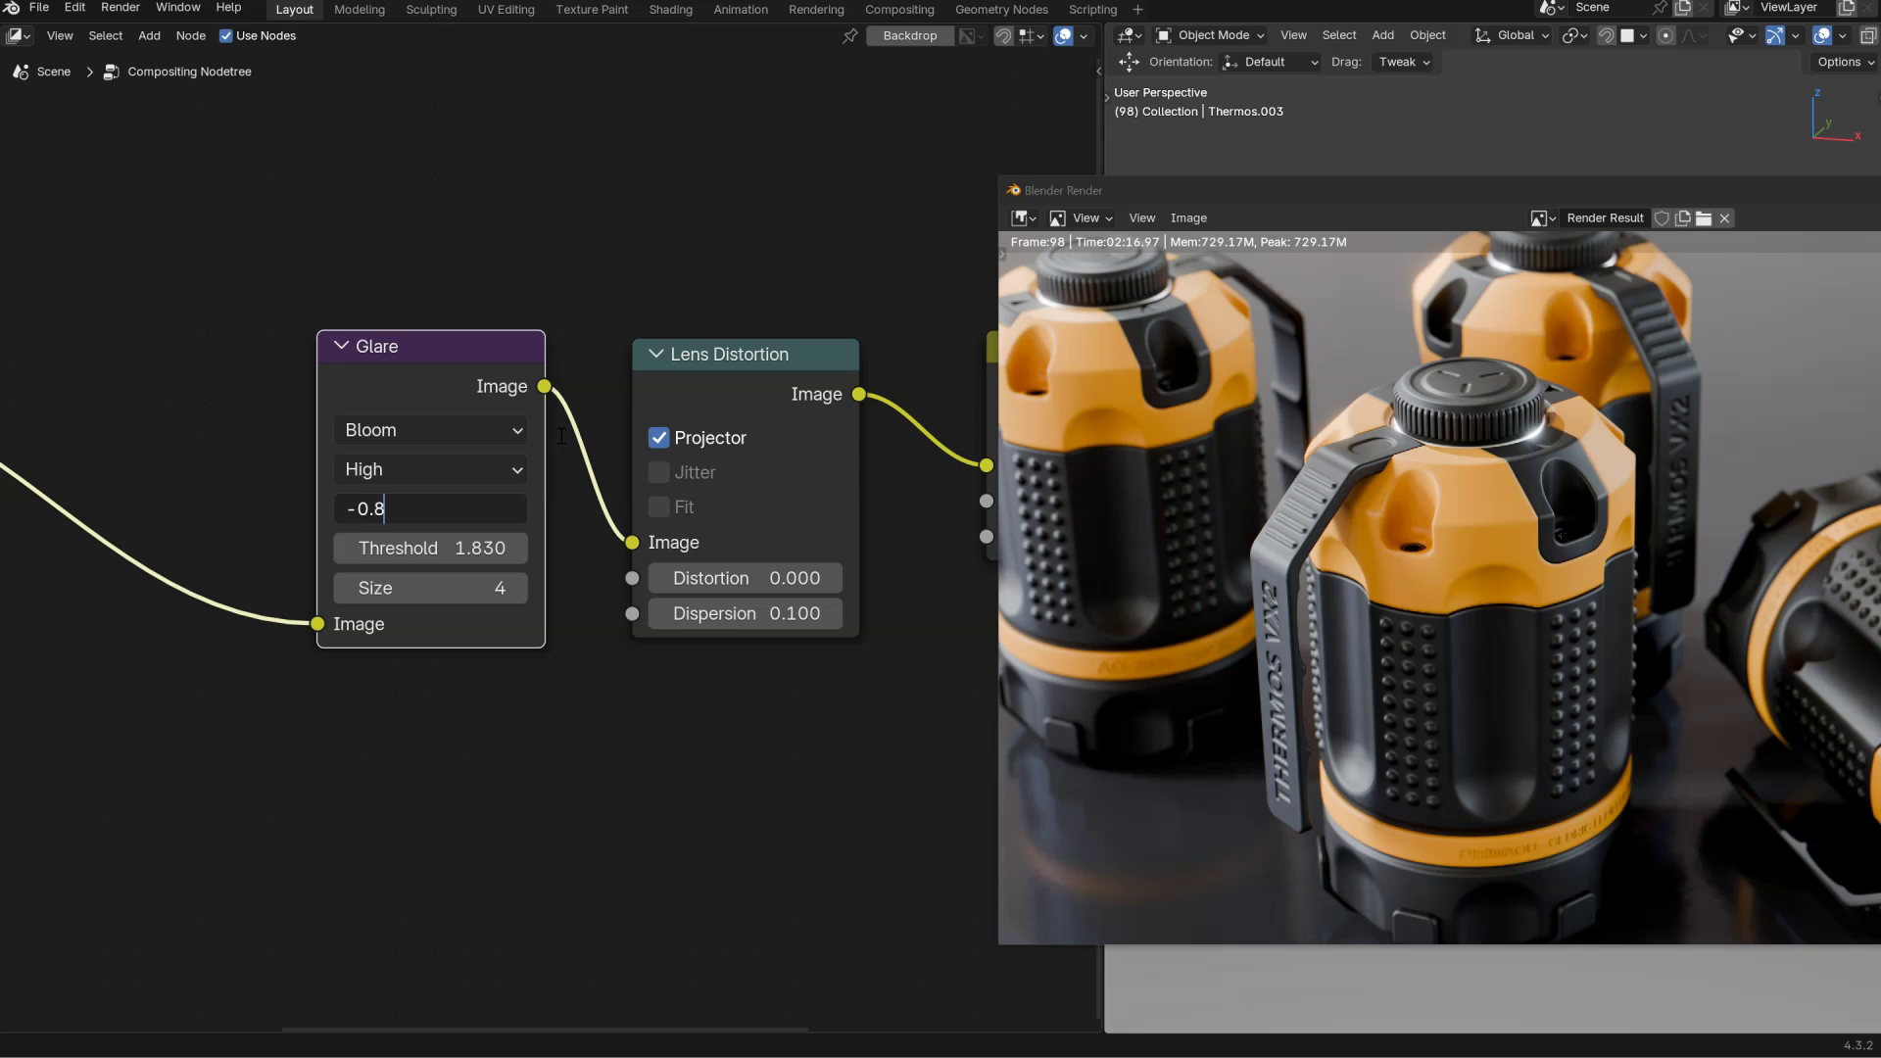
{"action": "key", "text": "Return"}
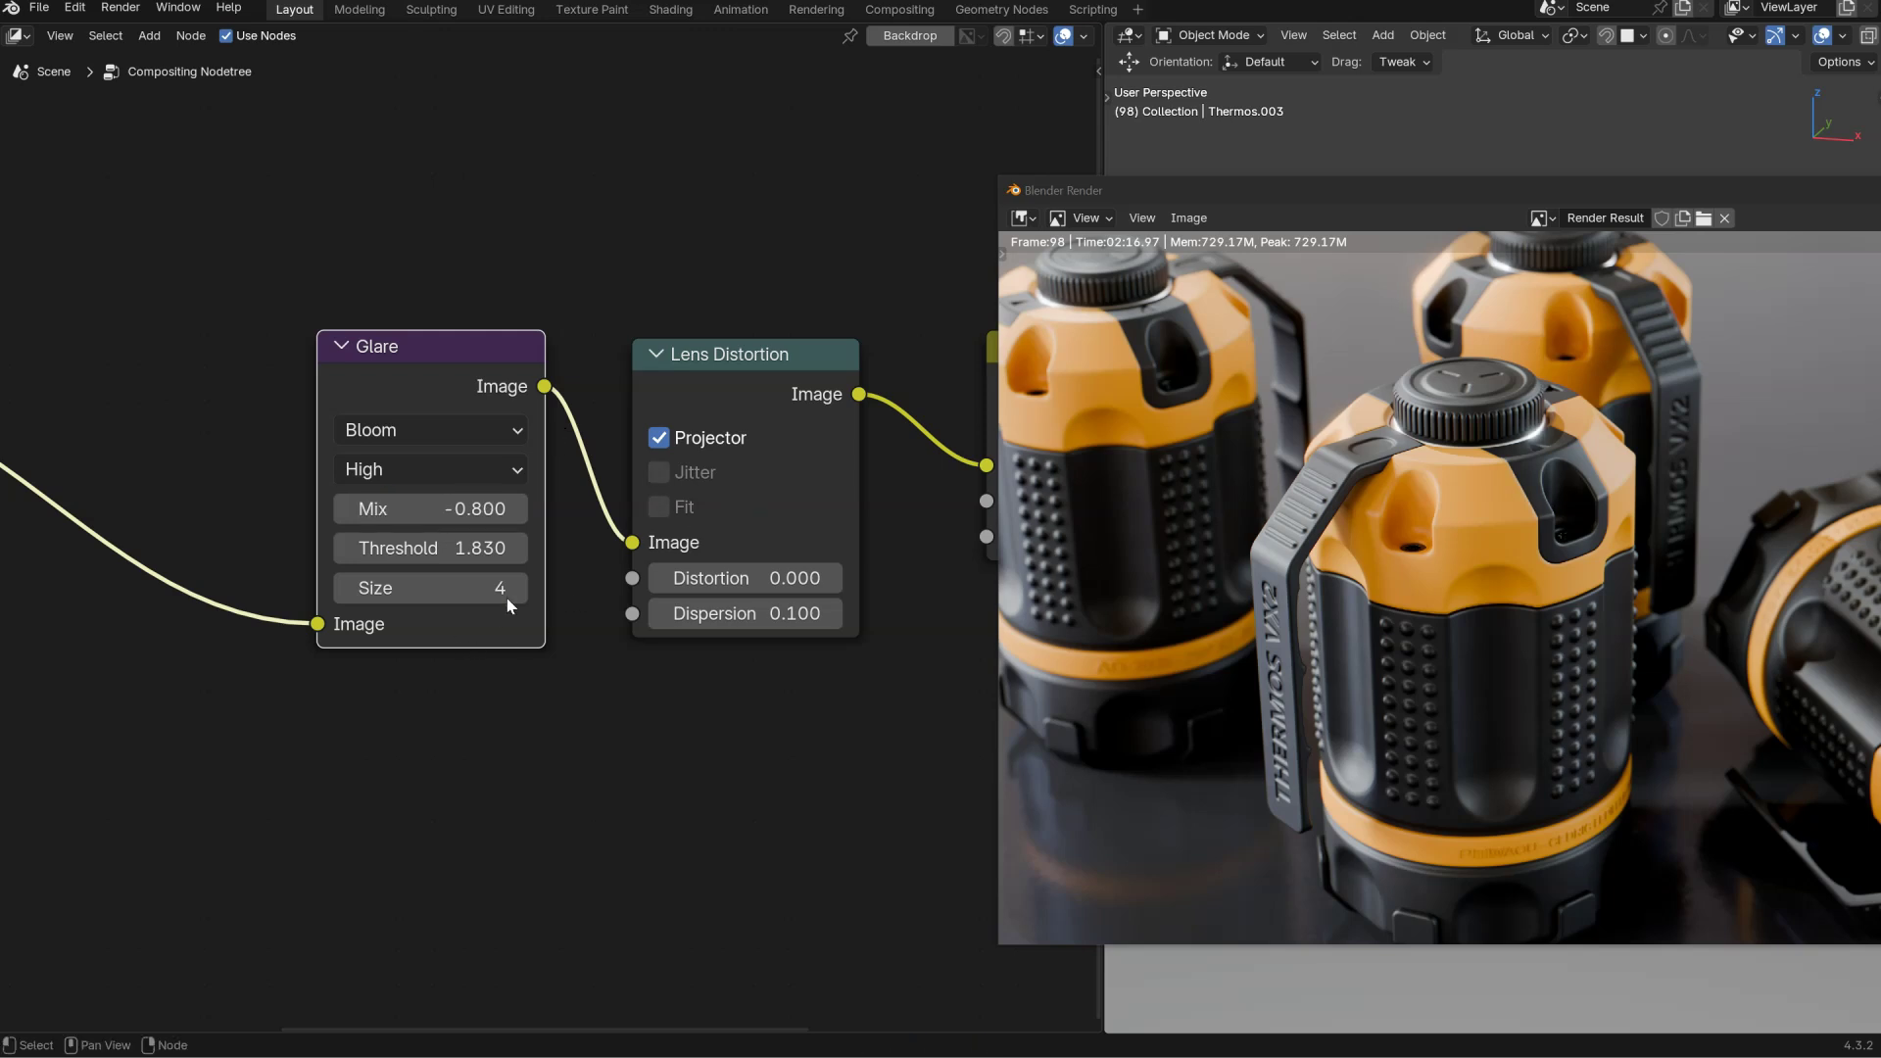
{"action": "left_click", "coordinate": [519, 588]}
Set the Lens Distortion node's Dispersion to 0.2.
{"action": "left_click", "coordinate": [755, 614]}
{"action": "left_click_drag", "start_coordinate": [677, 614], "coordinate": [822, 565]}
{"action": "type", "text": "2"}
{"action": "key", "text": "Return"}
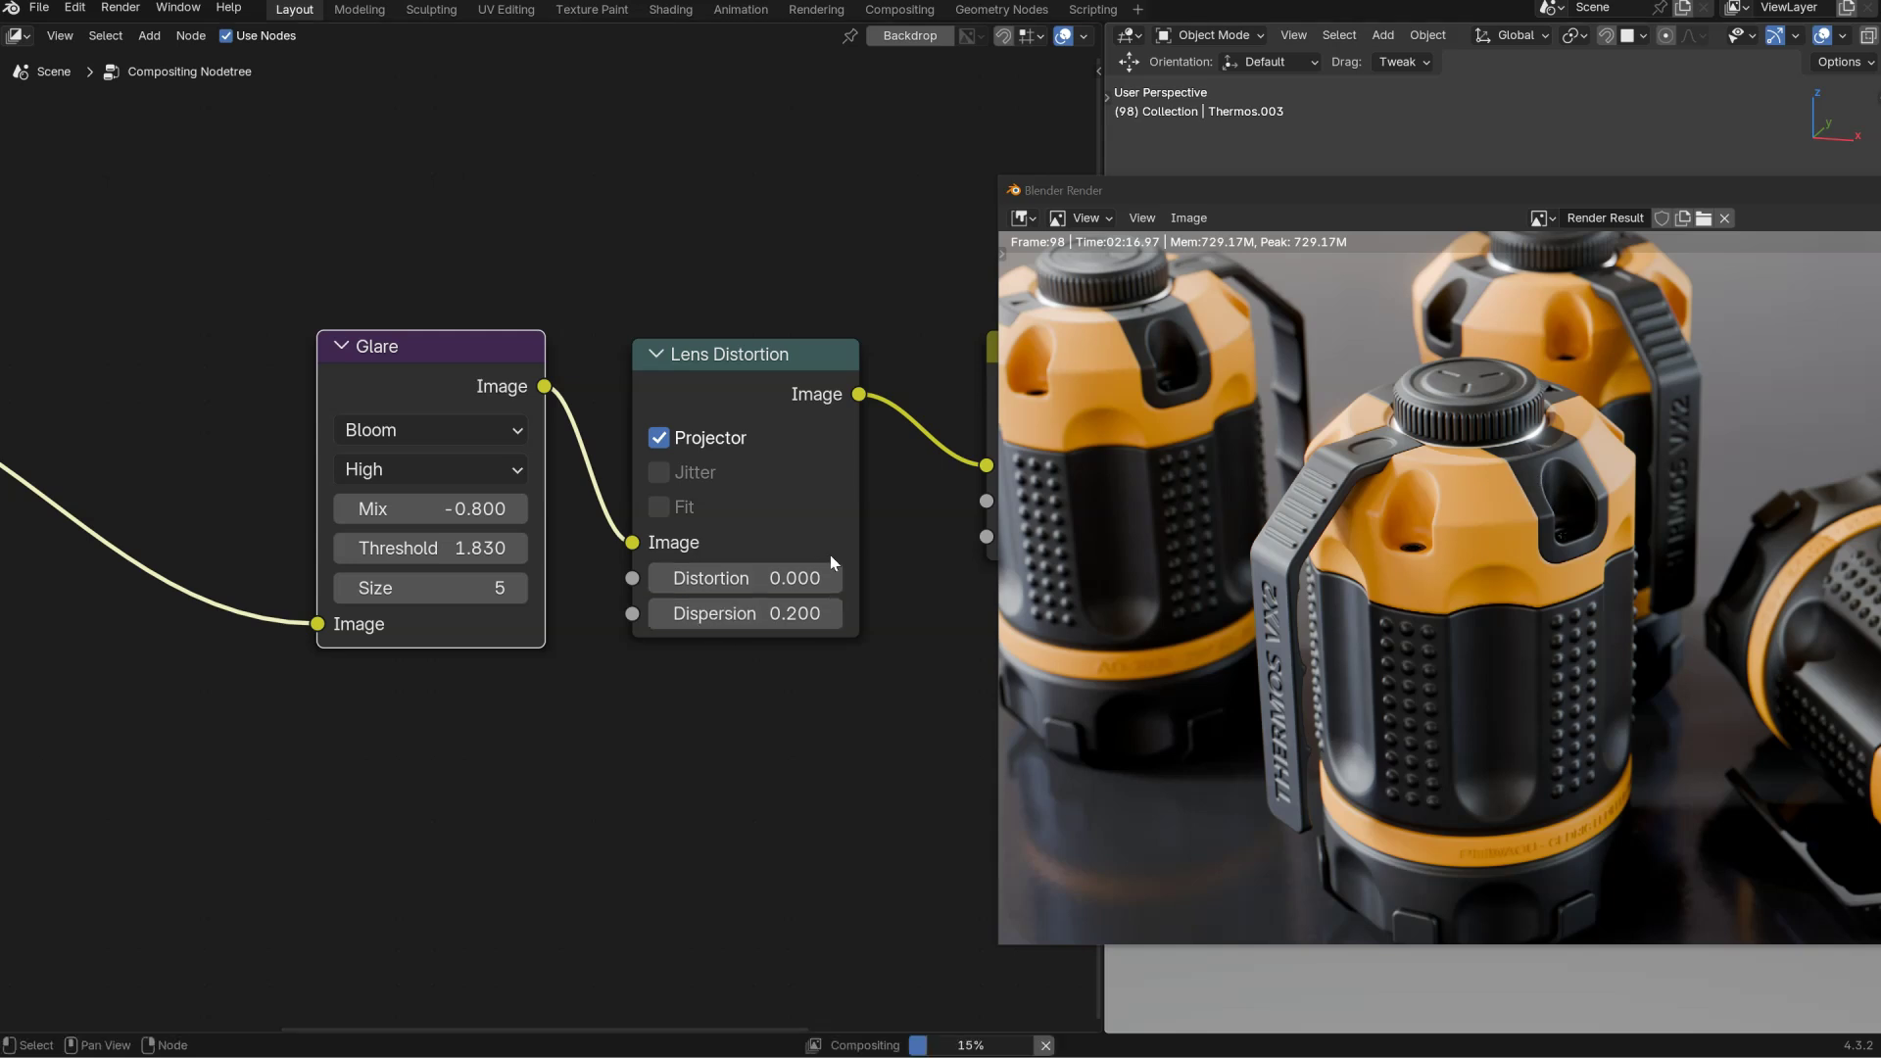
Move the render window fully into view and examine the recomposited thermos image both close up and as a whole.
{"action": "middle_click_drag", "start_coordinate": [1541, 441], "coordinate": [1614, 425], "text": "shift"}
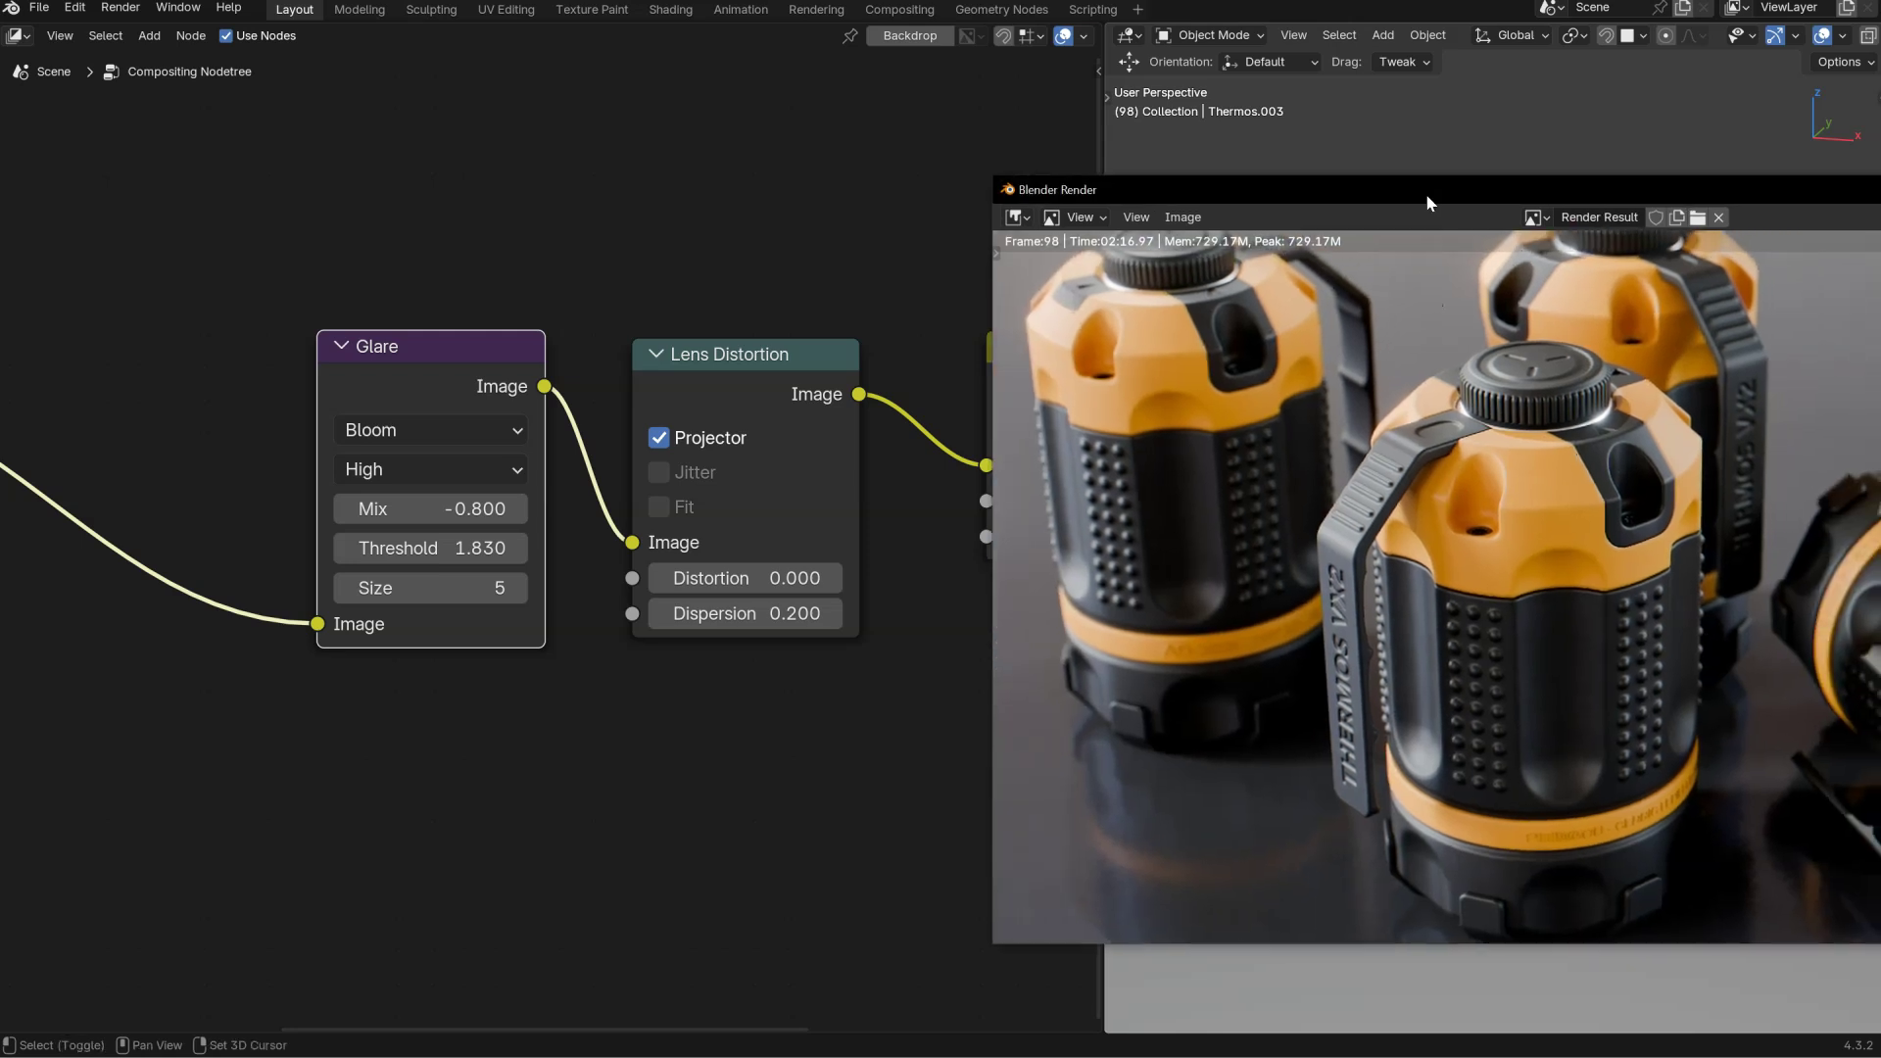
{"action": "left_click_drag", "start_coordinate": [1437, 189], "coordinate": [739, 187]}
{"action": "scroll", "coordinate": [1174, 503], "scroll_direction": "up", "scroll_amount": 3}
{"action": "middle_click_drag", "start_coordinate": [1173, 494], "coordinate": [1197, 647]}
{"action": "middle_click_drag", "start_coordinate": [1077, 540], "coordinate": [1032, 432], "text": "ctrl"}
{"action": "scroll", "coordinate": [1097, 553], "scroll_direction": "down", "scroll_amount": 8}
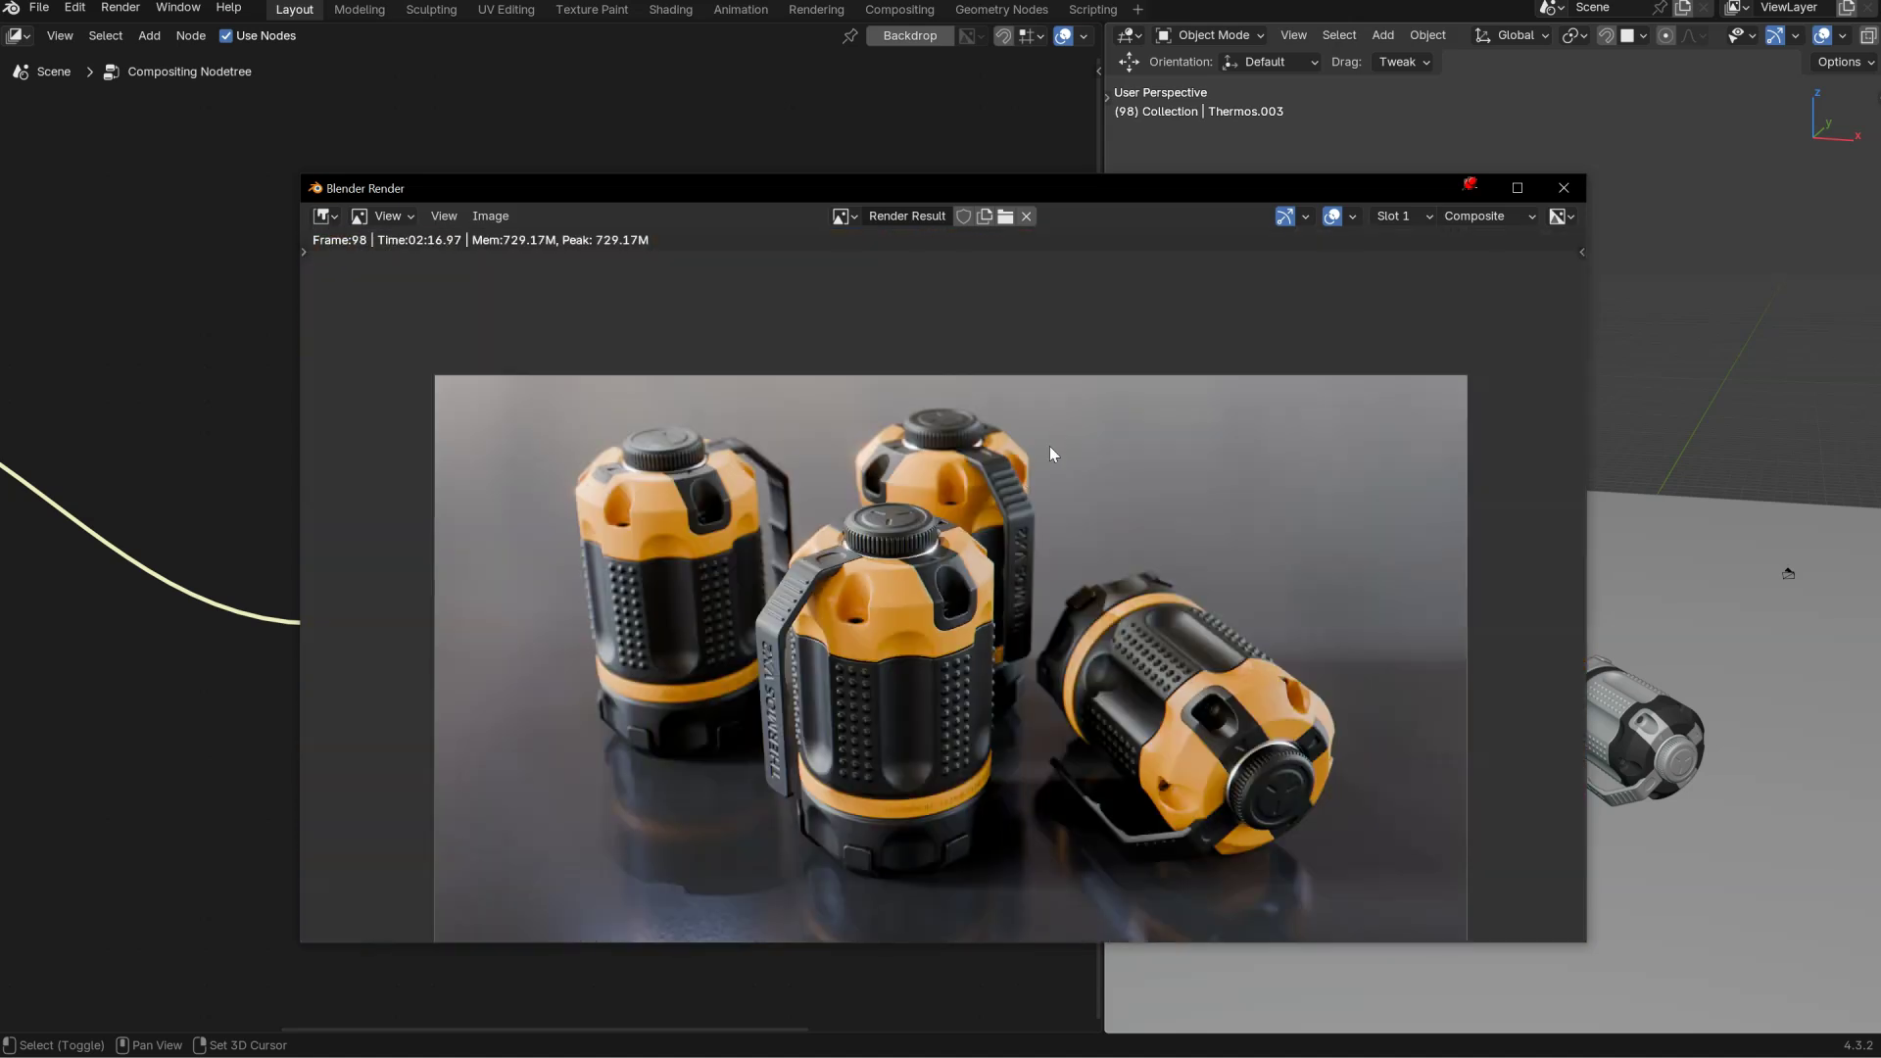
{"action": "mouse_move", "coordinate": [994, 514]}
{"action": "middle_mouse_down", "text": "ctrl"}
{"action": "mouse_move", "coordinate": [993, 497]}
{"action": "mouse_move", "coordinate": [972, 506]}
{"action": "middle_mouse_up", "text": "ctrl"}
{"action": "scroll", "coordinate": [958, 521], "scroll_direction": "up", "scroll_amount": 1}
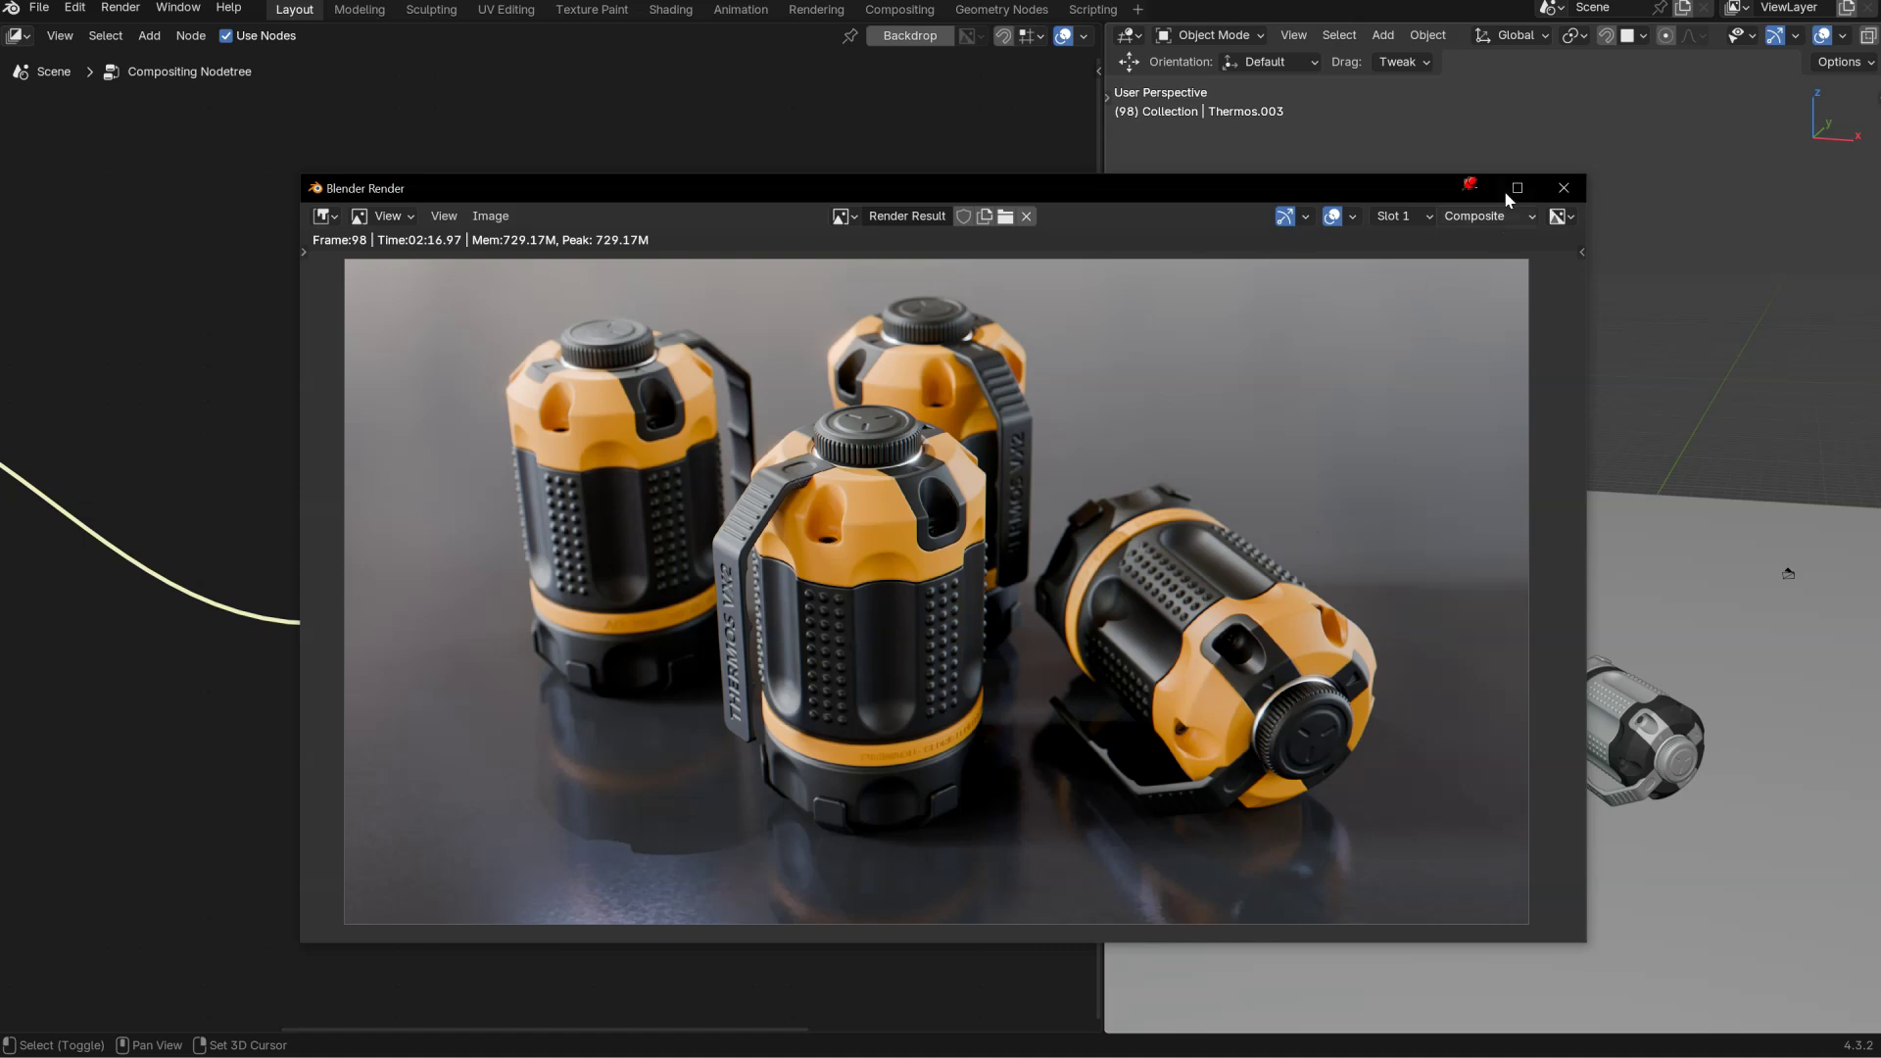
{"action": "left_click", "coordinate": [1470, 186]}
{"action": "scroll", "coordinate": [930, 490], "scroll_direction": "up", "scroll_amount": 4}
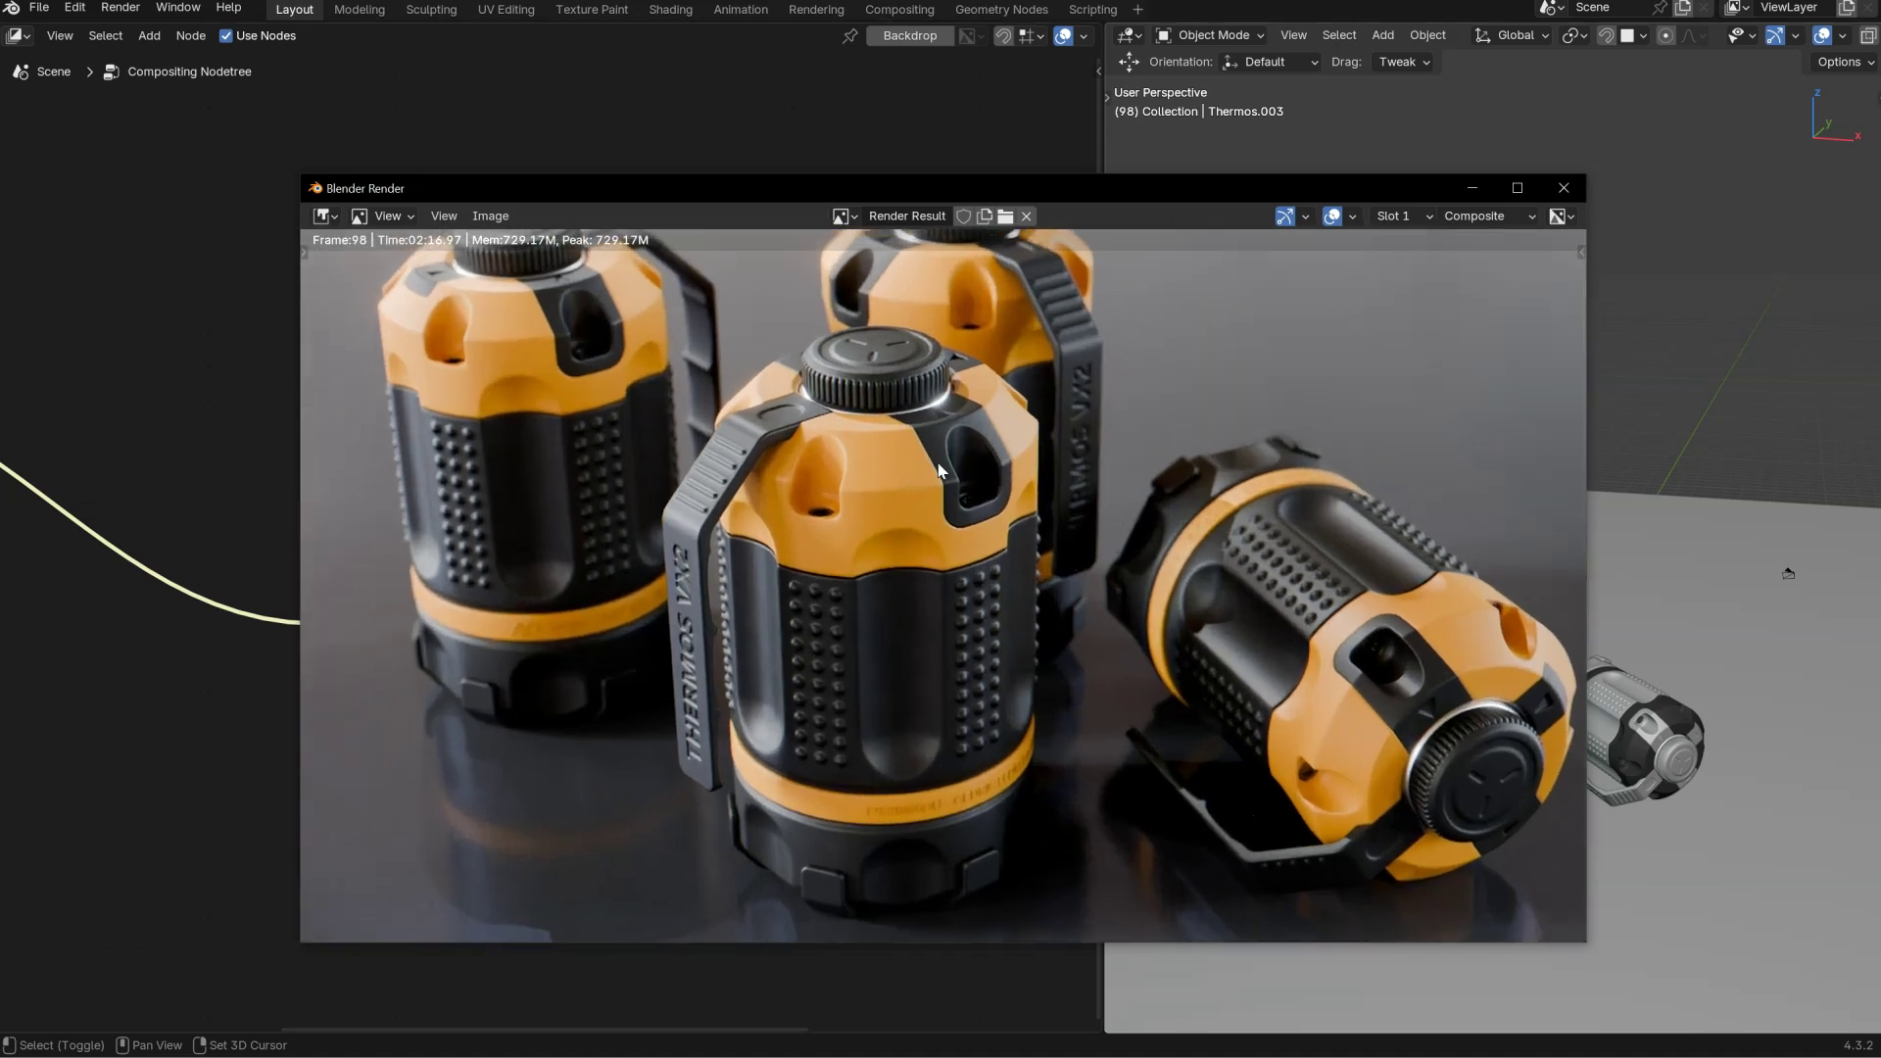
Put the render window away, switch the Compositor area back to the 3D viewport's rendered camera view, and hide its sidebar.
{"action": "left_click", "coordinate": [1466, 187]}
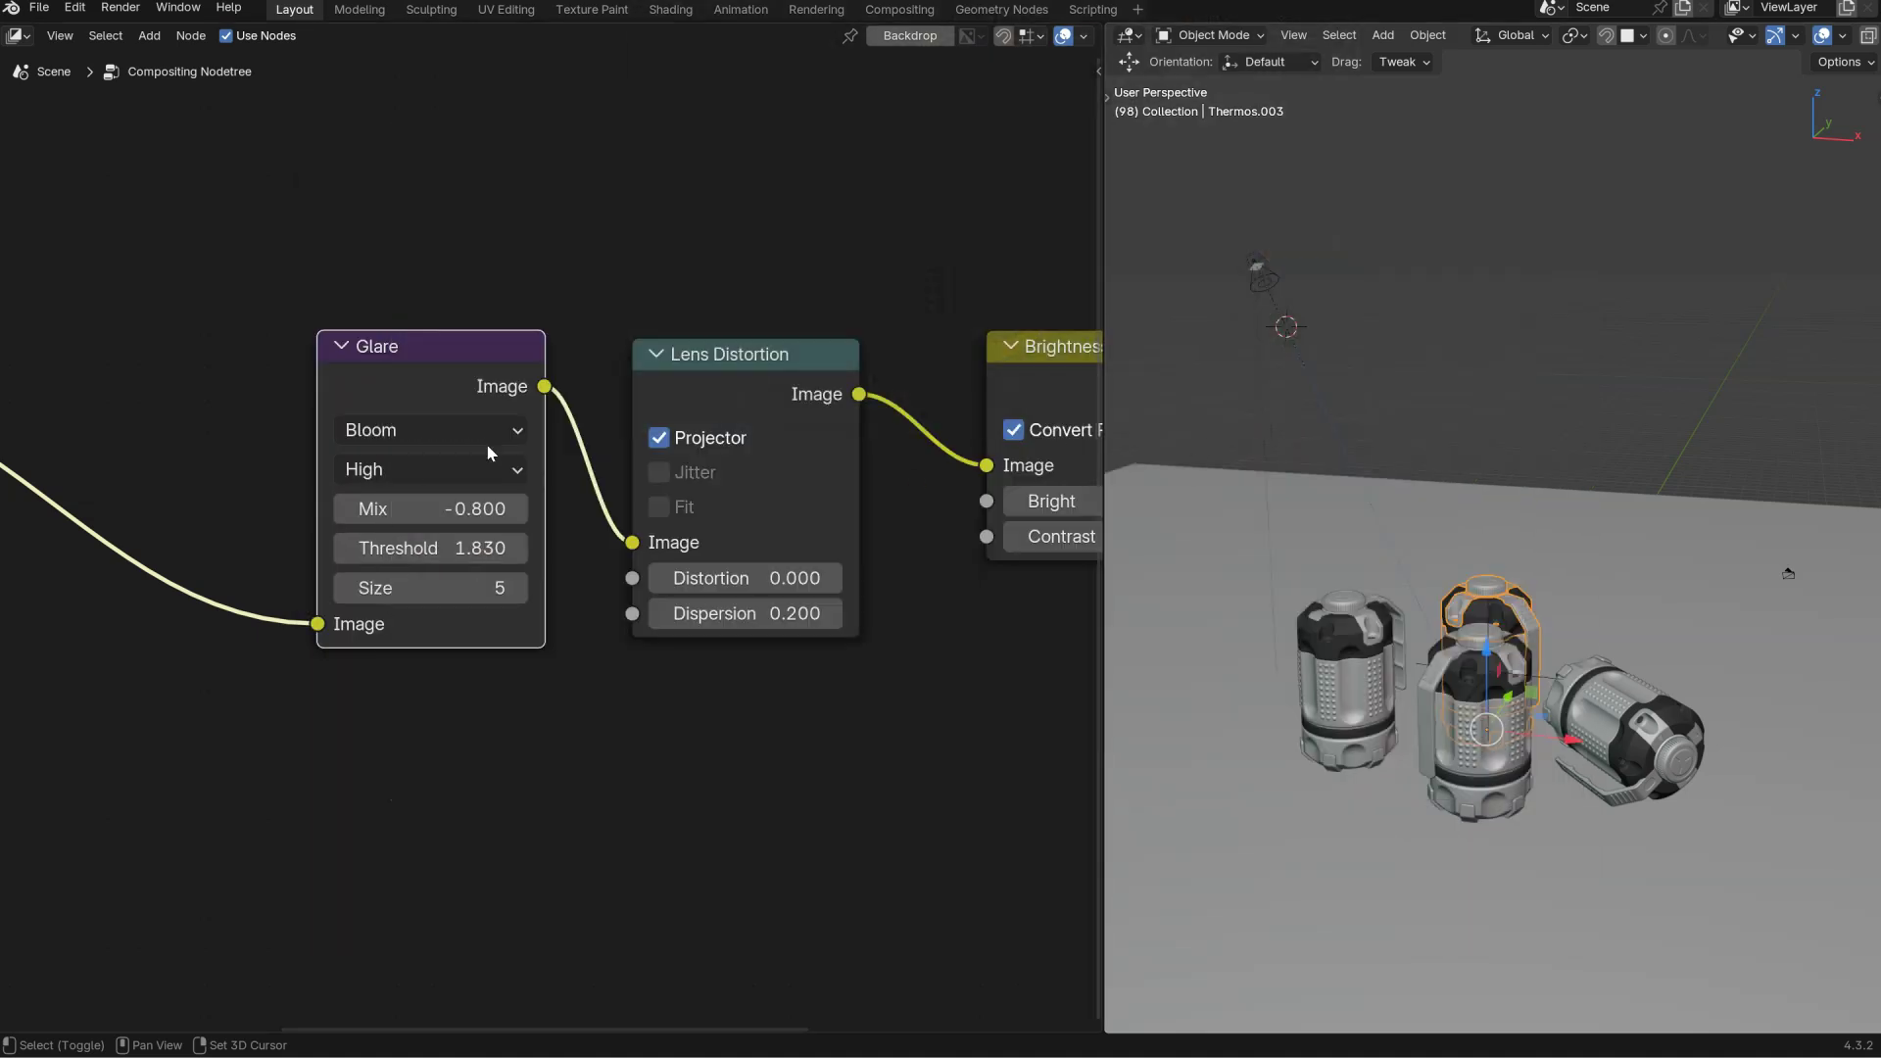
{"action": "left_click", "coordinate": [600, 682]}
{"action": "key", "text": "shift+space"}
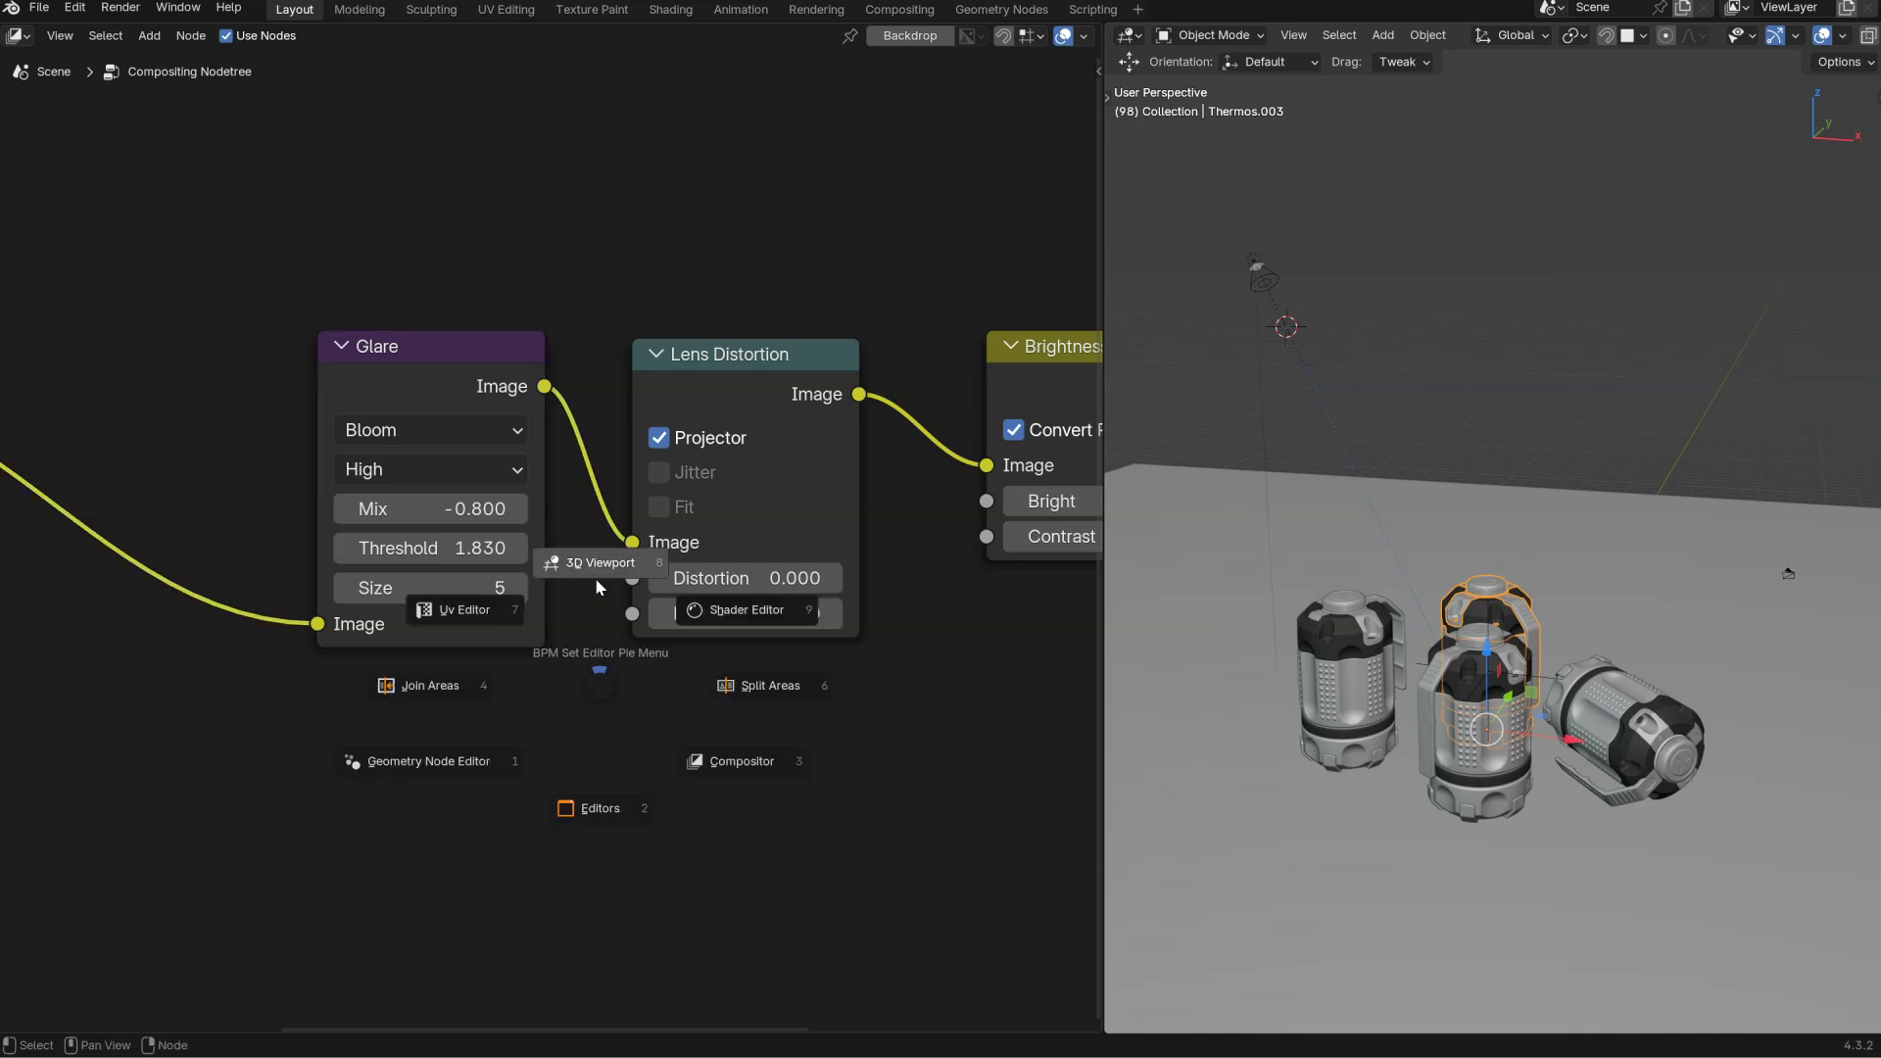
{"action": "left_click", "coordinate": [601, 566]}
{"action": "key", "text": "n"}
{"action": "key", "text": "z"}
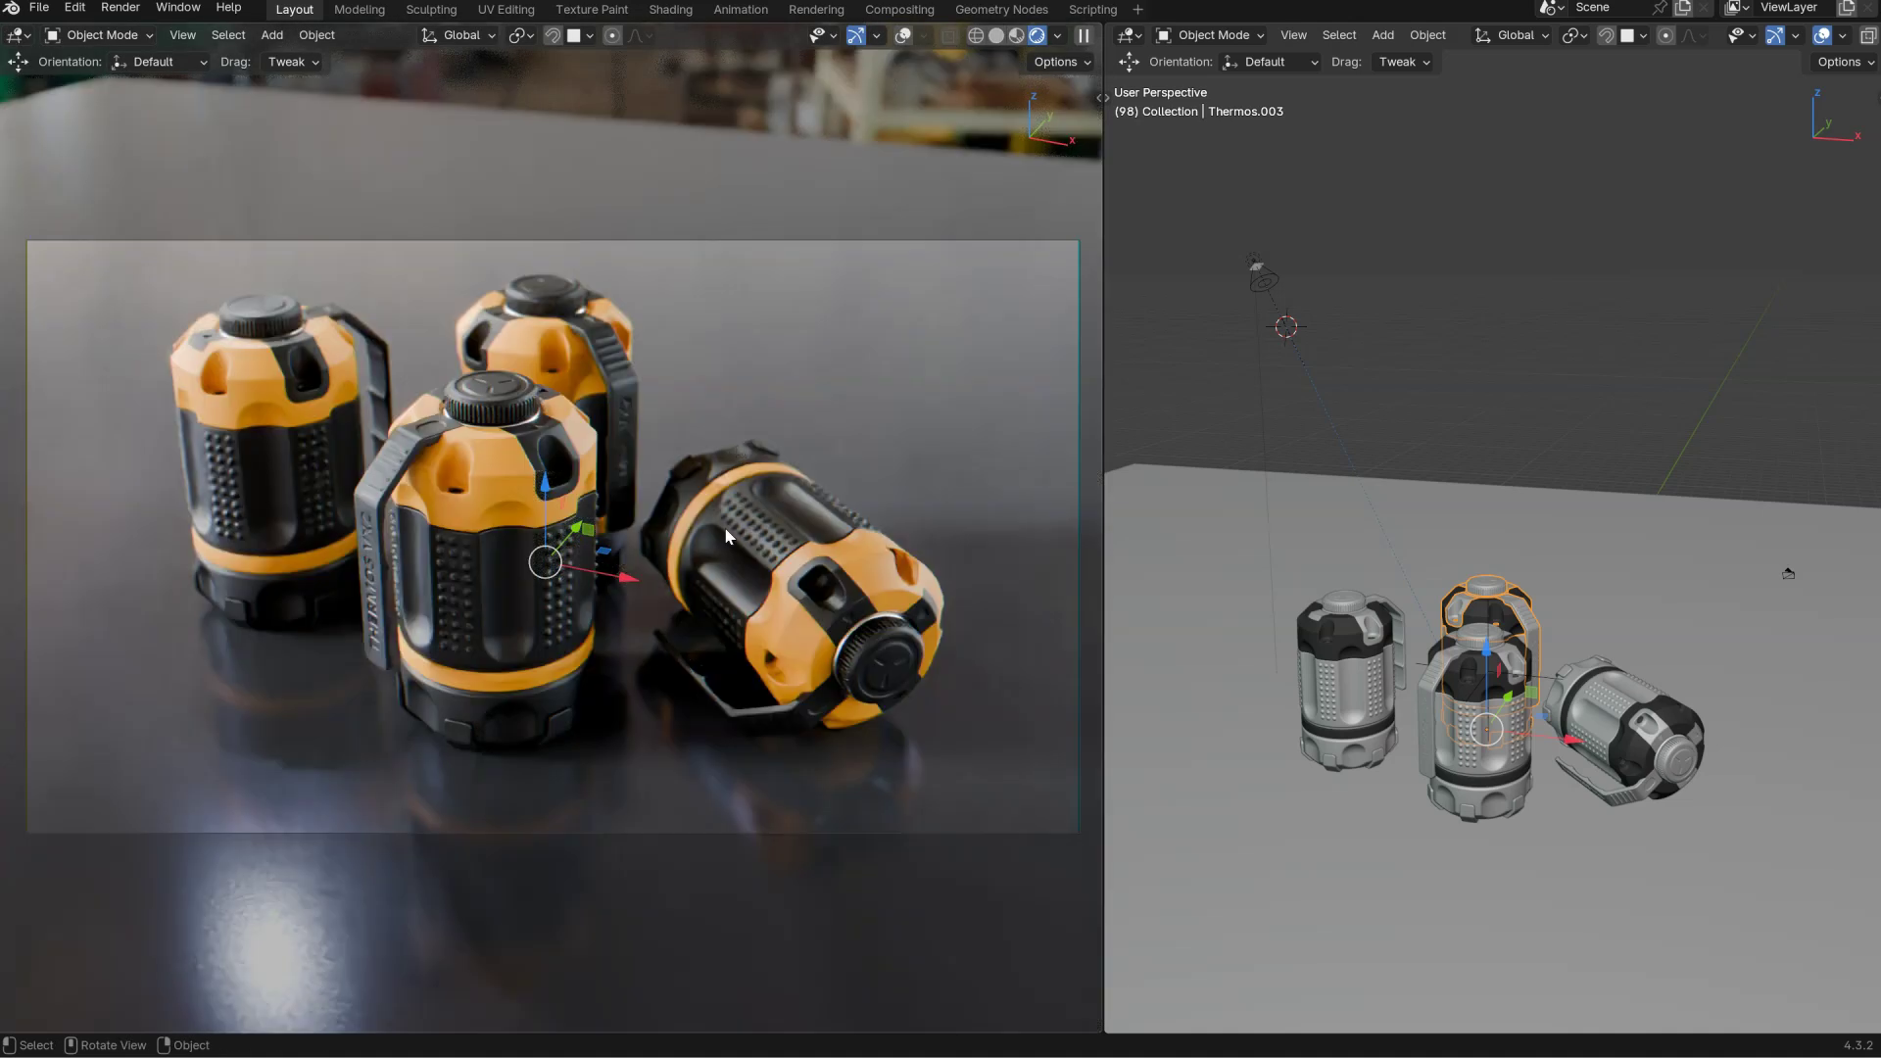